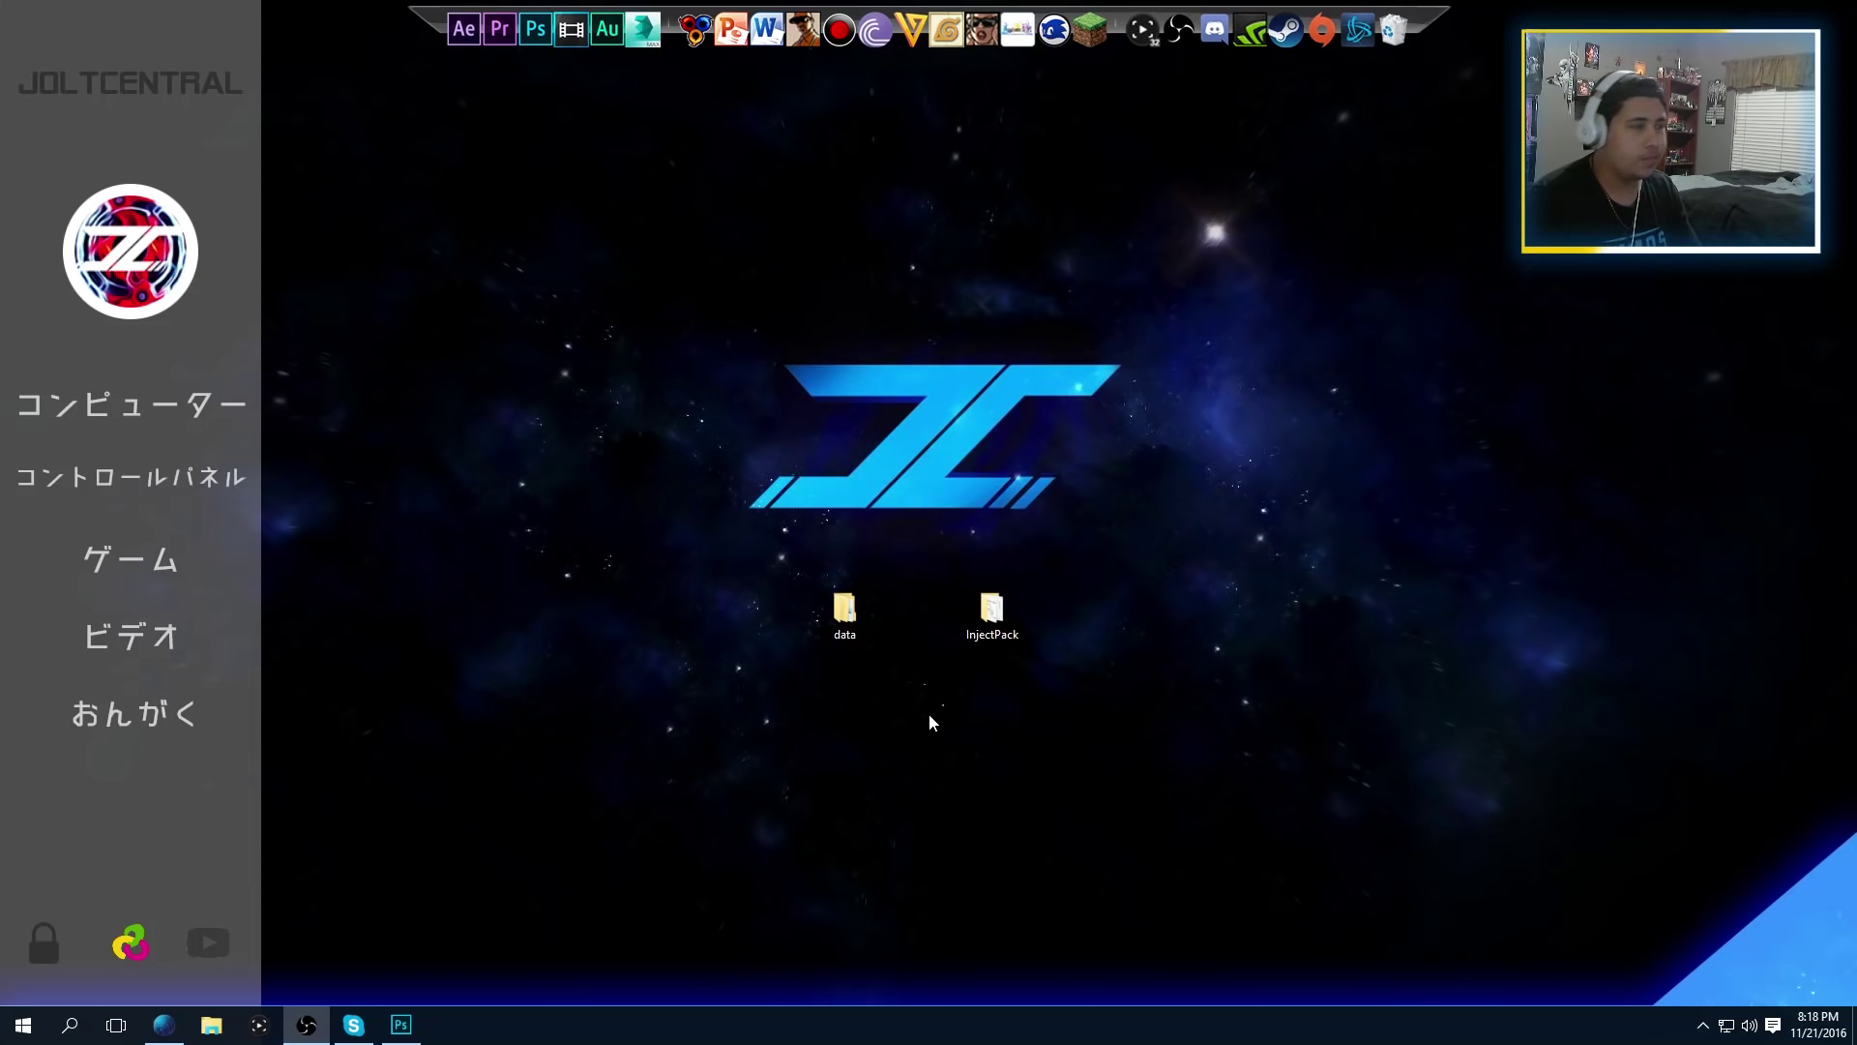
{"action": "left_click_drag", "start_coordinate": [789, 548], "coordinate": [1051, 677]}
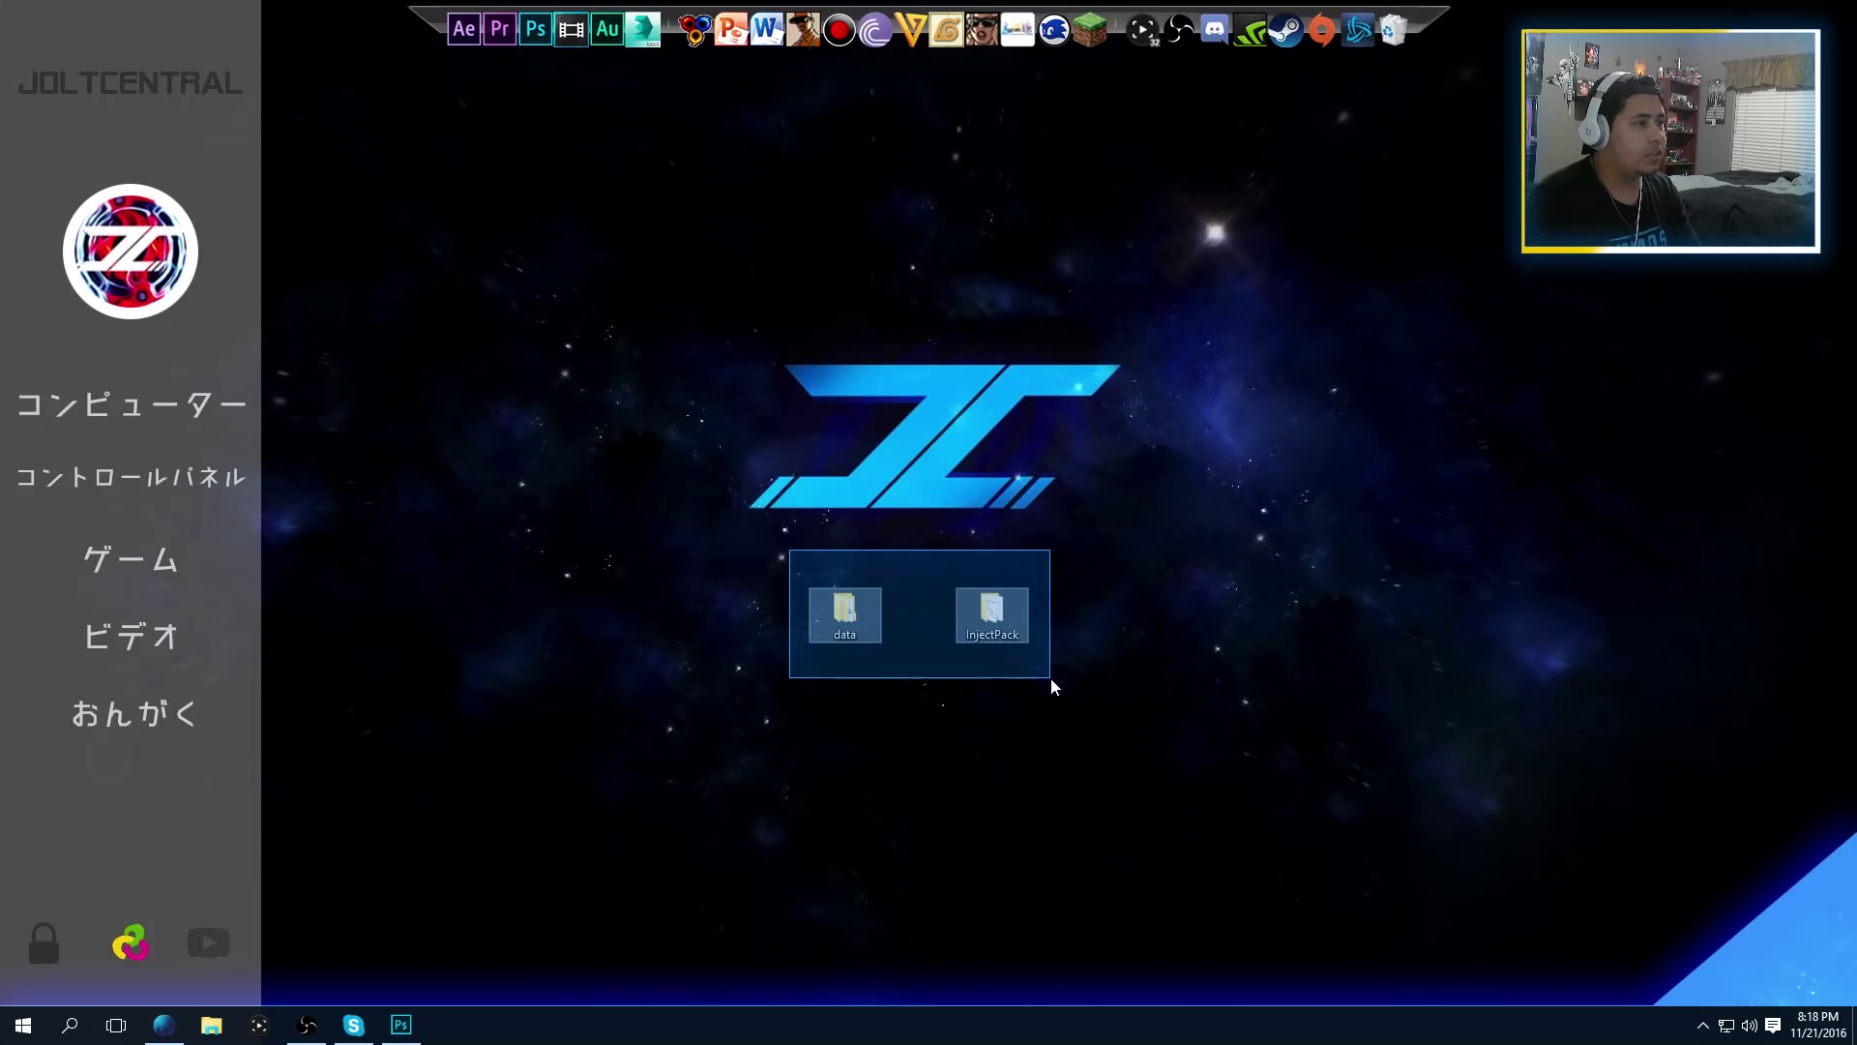
{"action": "left_click_drag", "start_coordinate": [1051, 677], "coordinate": [1054, 677]}
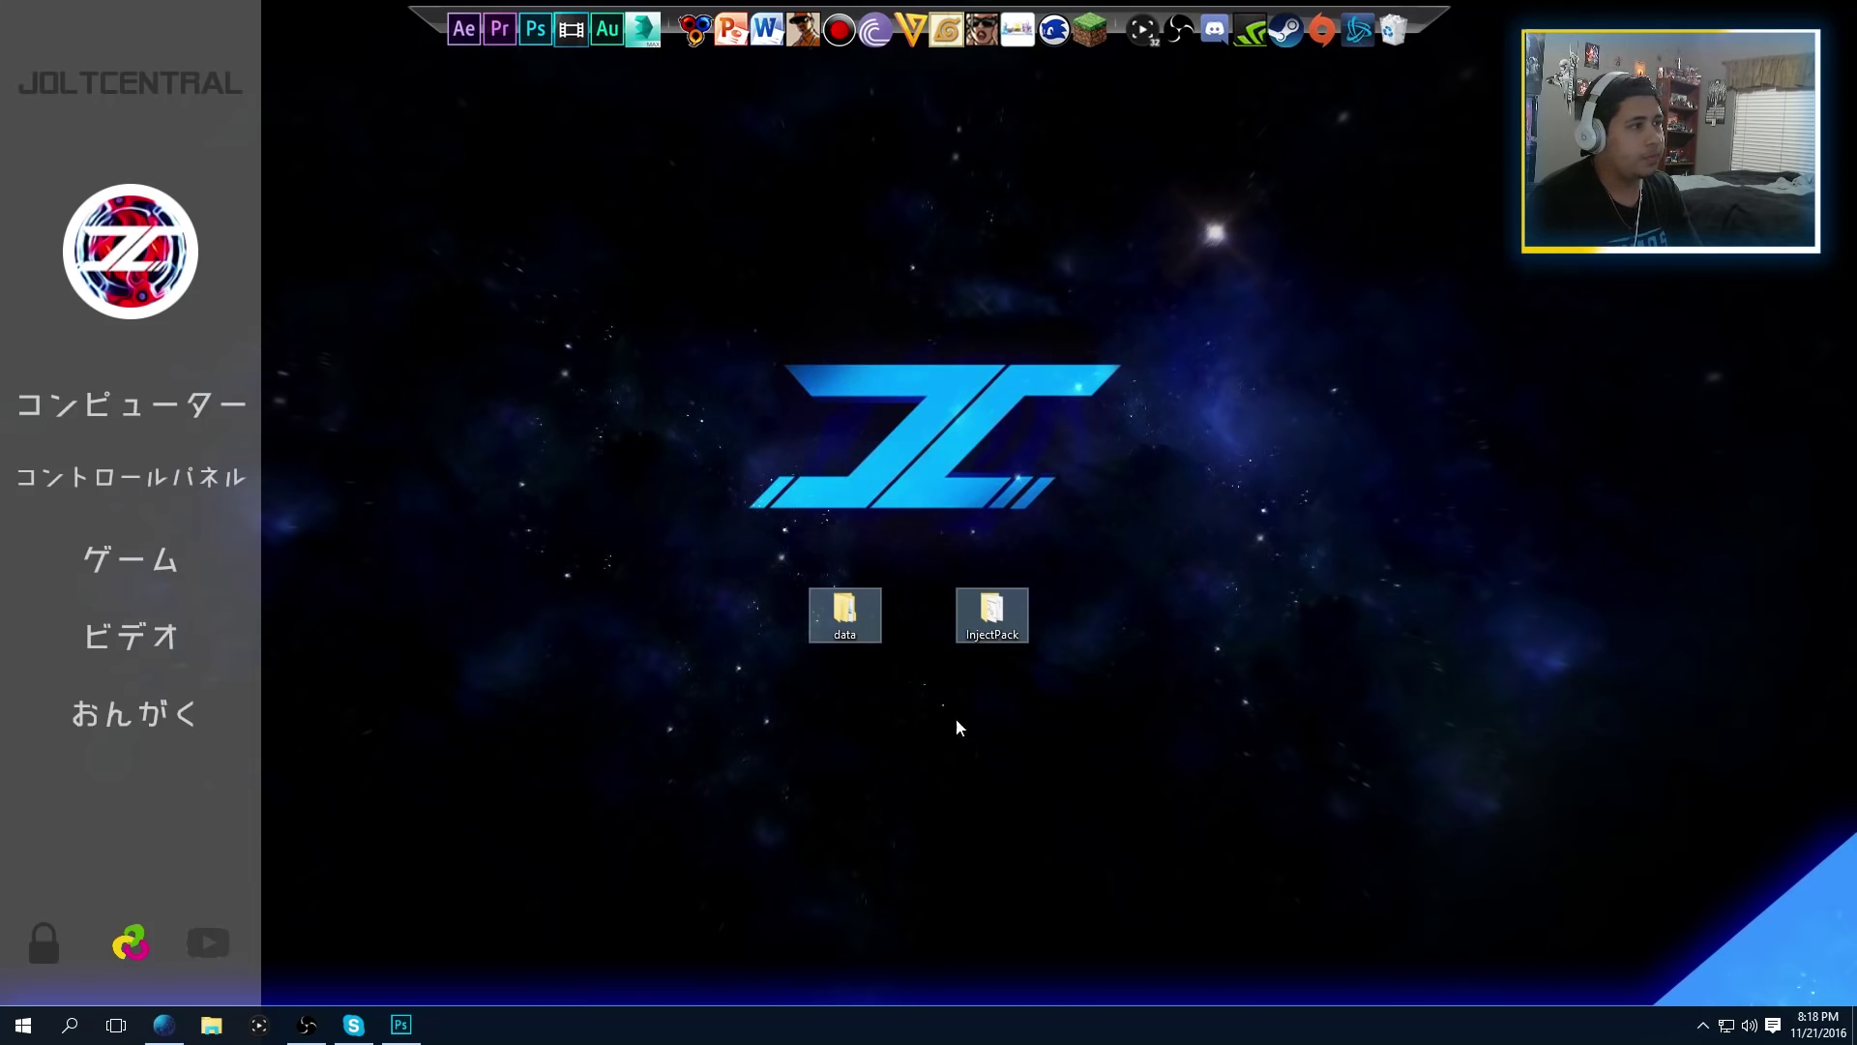
{"action": "left_click", "coordinate": [937, 696]}
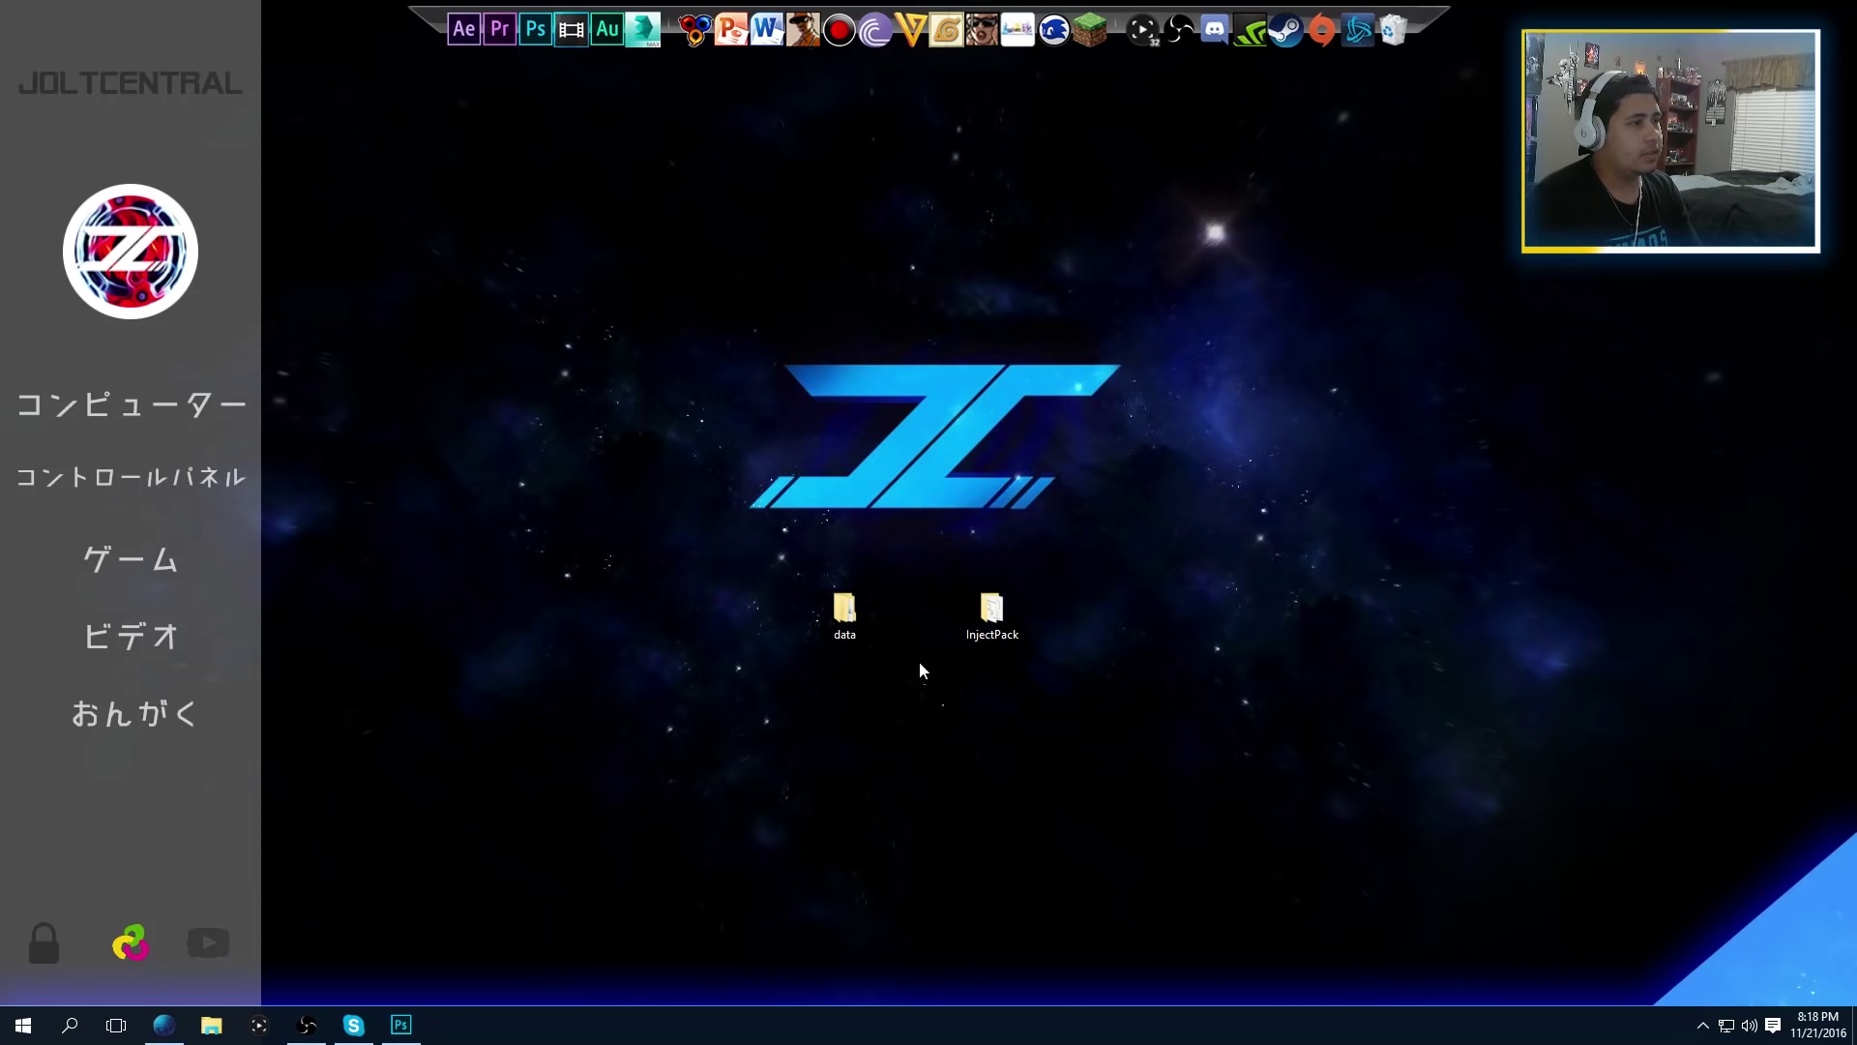
{"action": "left_click_drag", "start_coordinate": [923, 699], "coordinate": [1052, 657]}
{"action": "left_click", "coordinate": [898, 660]}
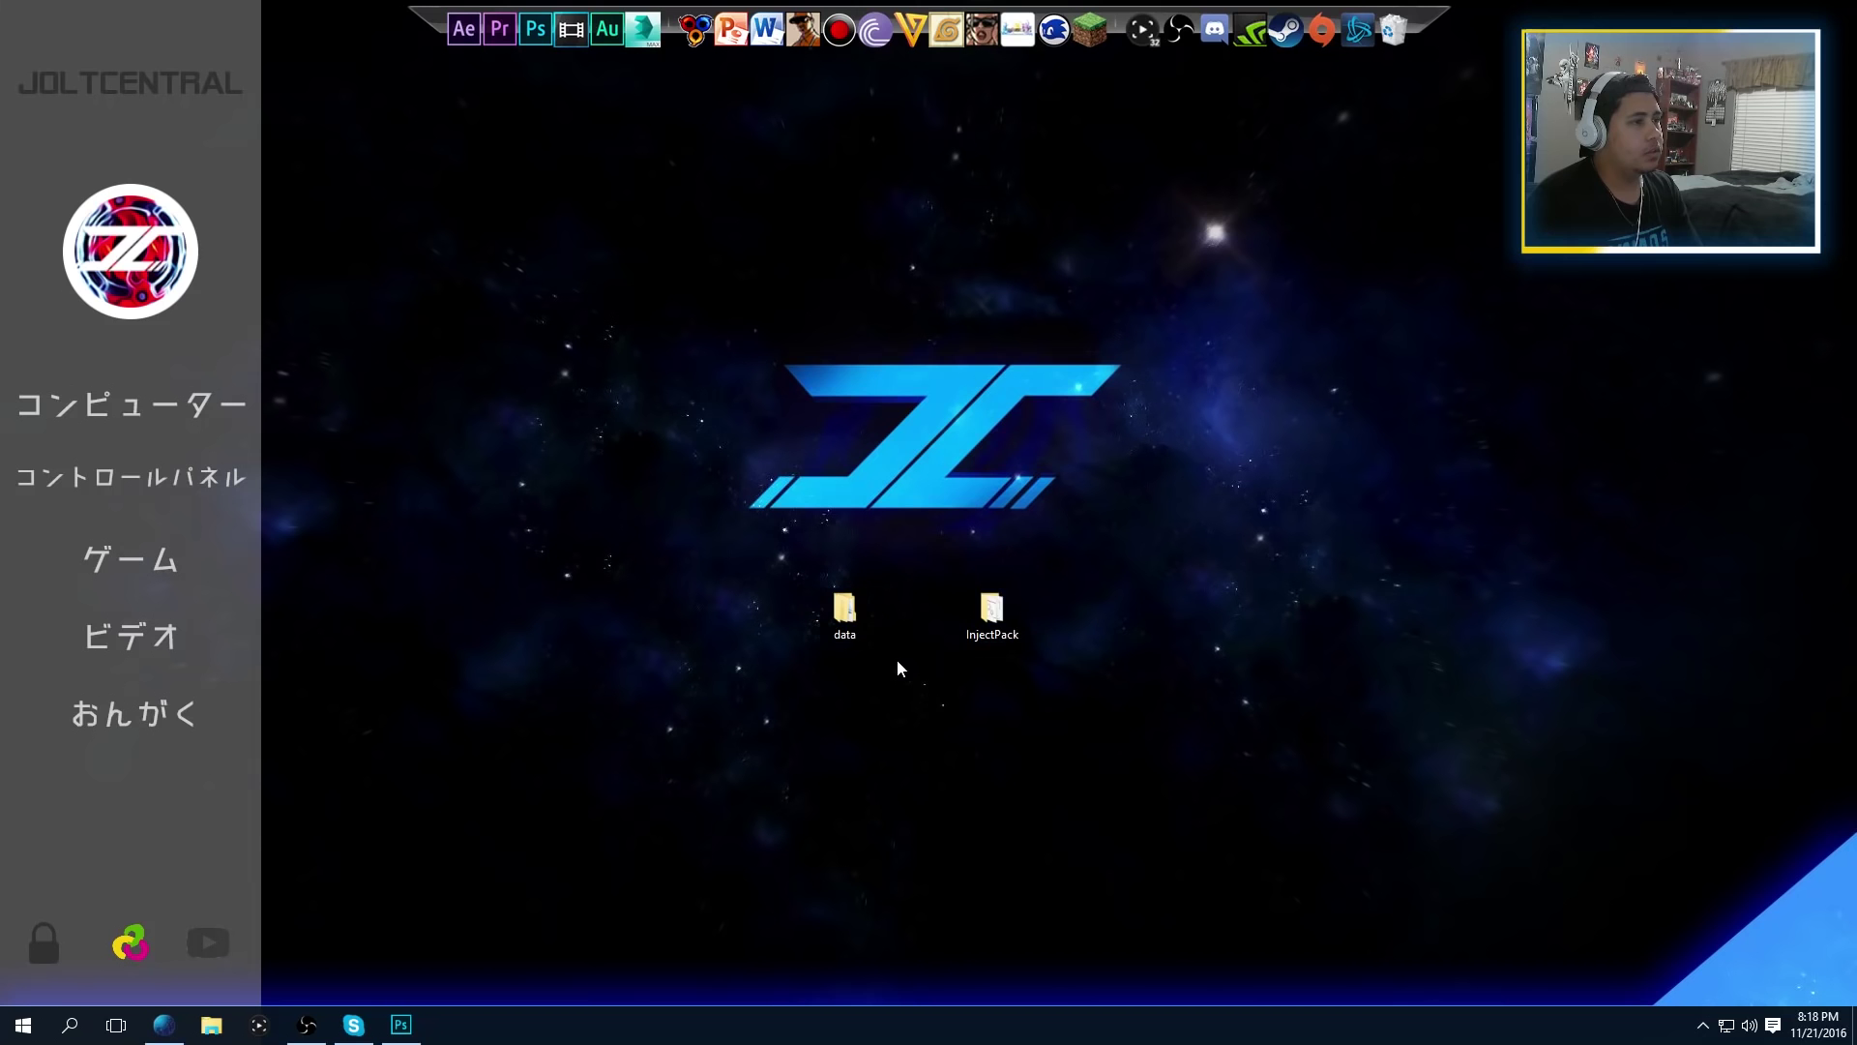
Open the InjectPack folder from the desktop and move its window clear of the data folder
{"action": "double_click", "coordinate": [987, 634]}
{"action": "left_click_drag", "start_coordinate": [640, 268], "coordinate": [1358, 308]}
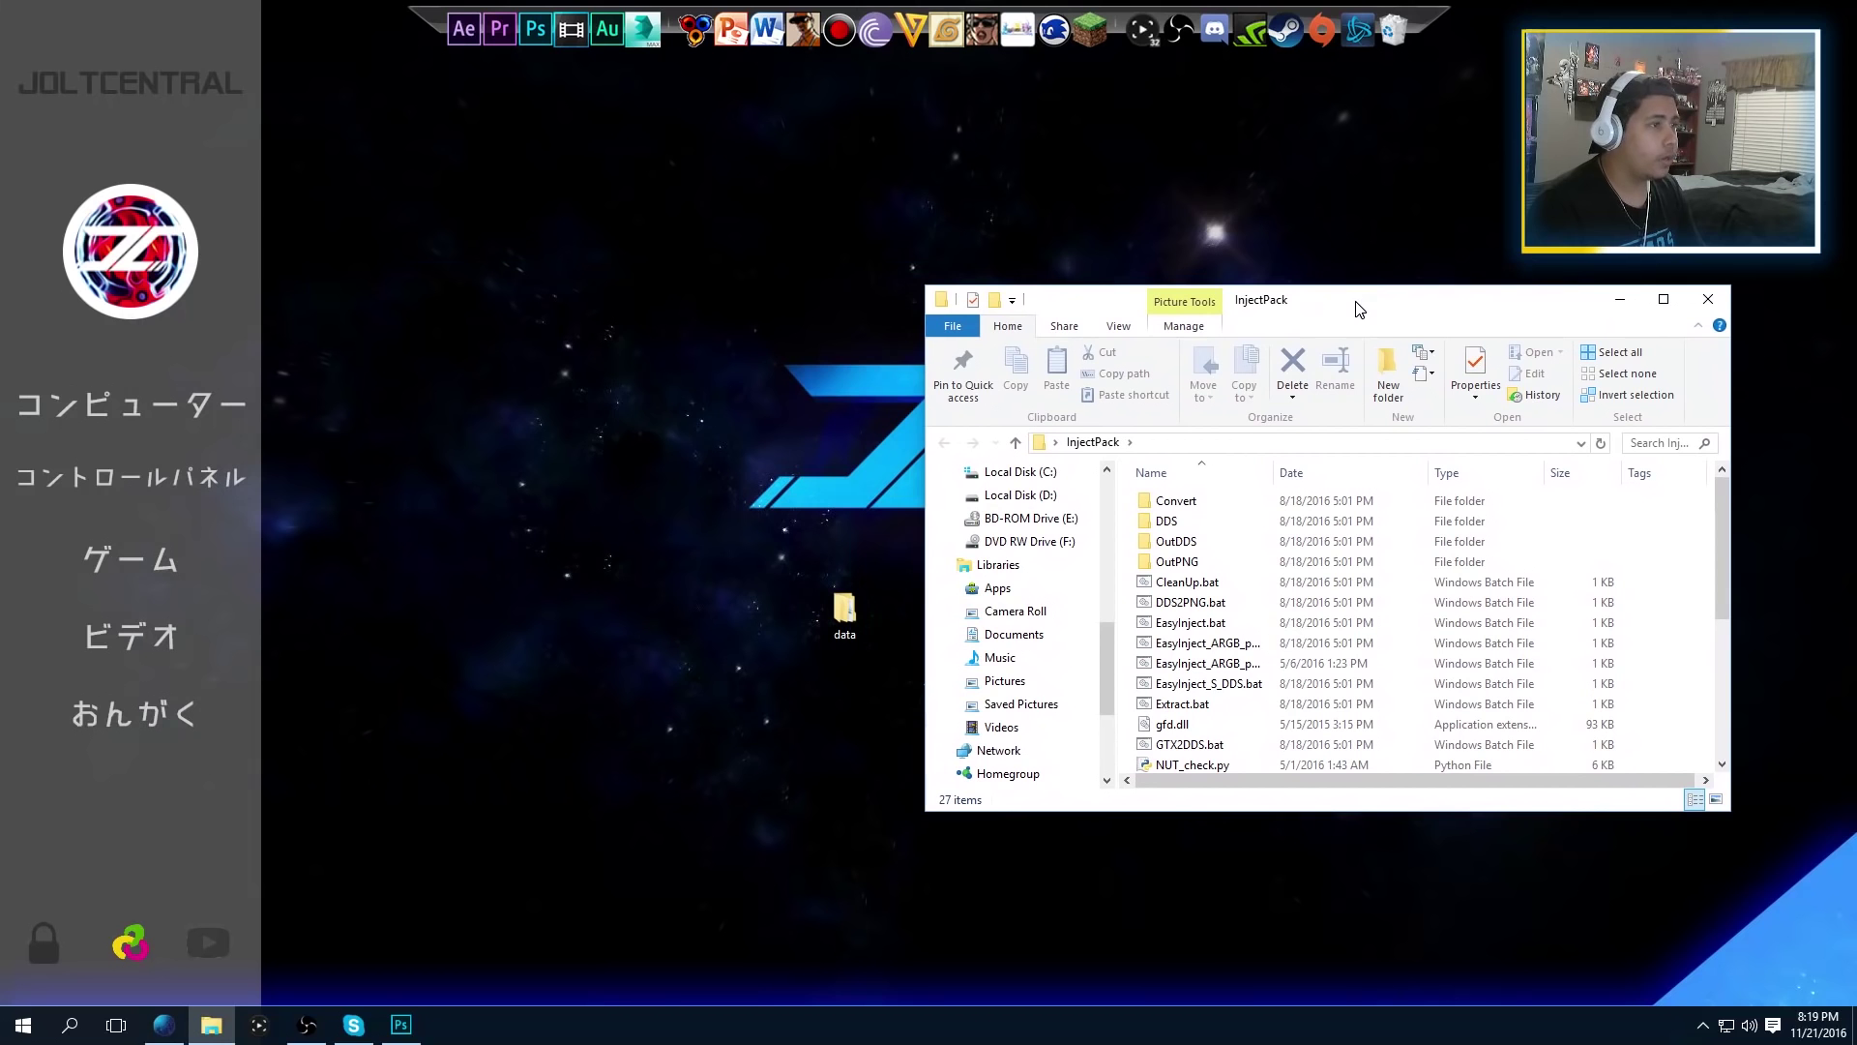
Open EasyInject.bat for editing, review the paths to the convert folder and NUT_Inject.py, and close it without changes
{"action": "right_click", "coordinate": [1185, 625]}
{"action": "left_click", "coordinate": [1296, 156]}
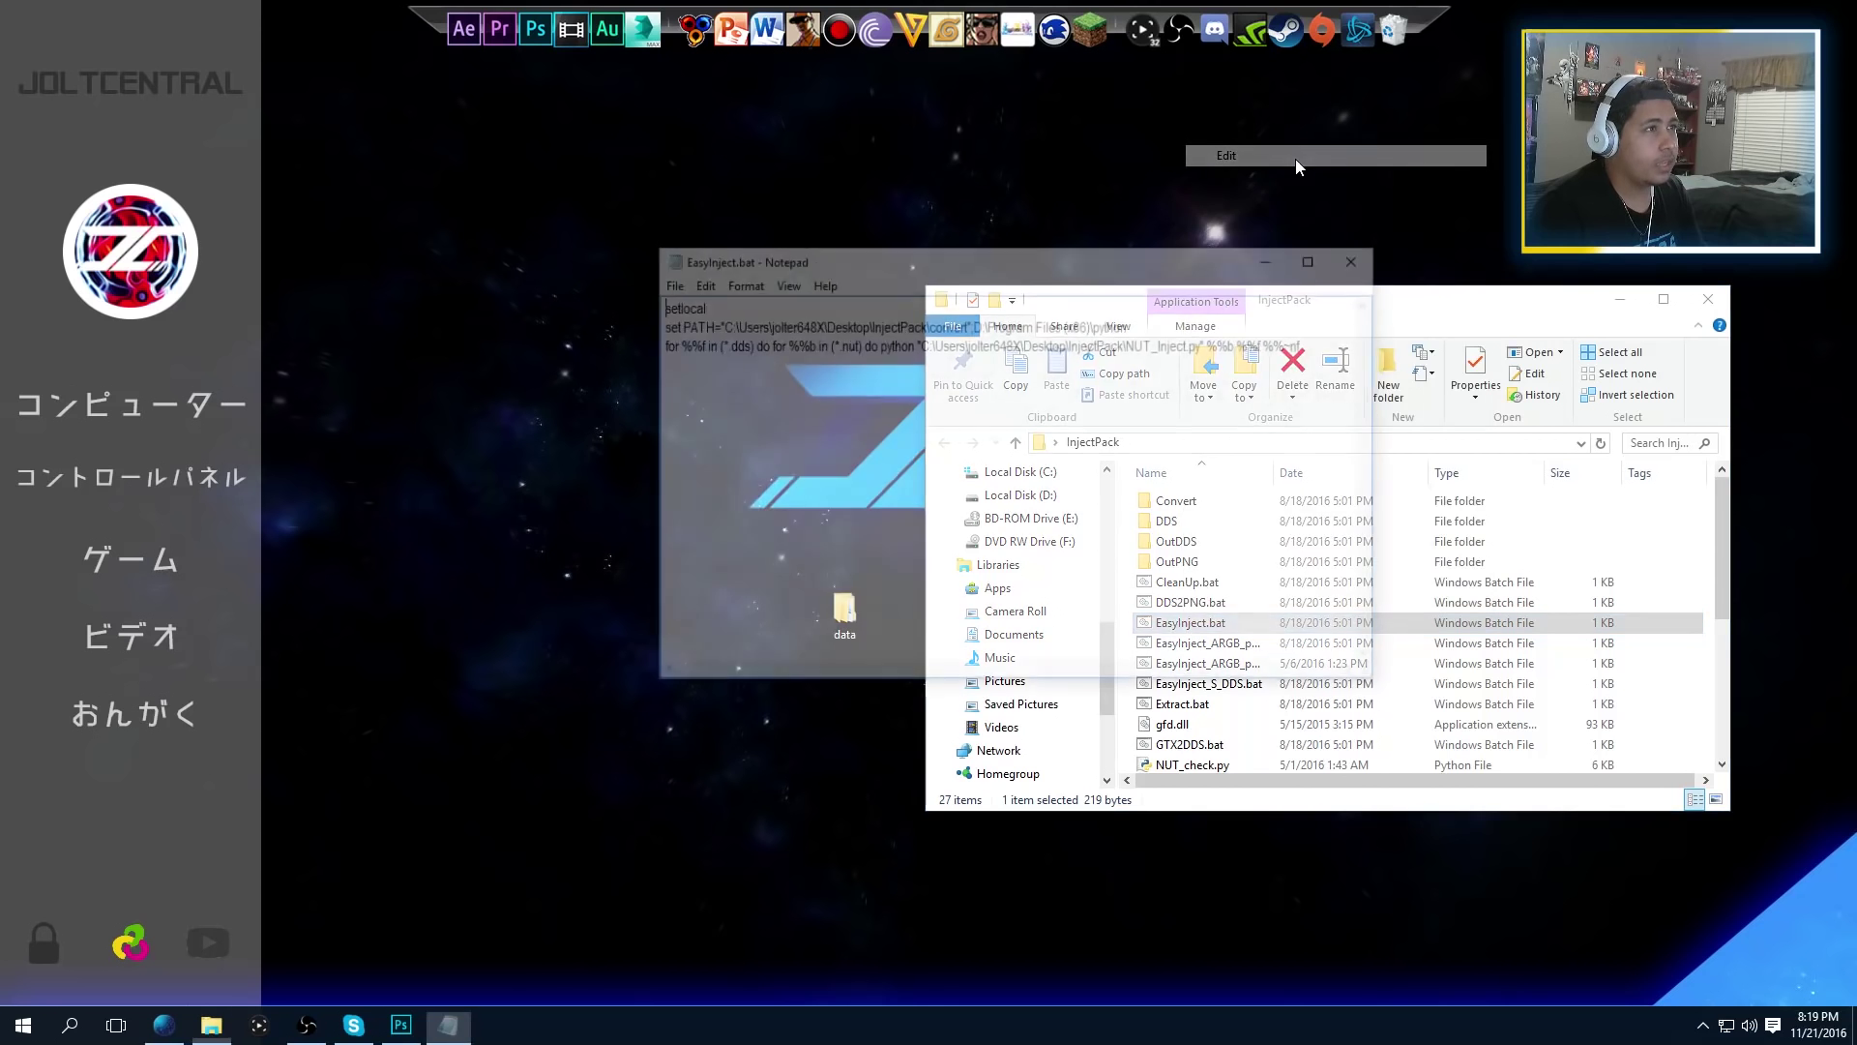
{"action": "left_click_drag", "start_coordinate": [989, 266], "coordinate": [1273, 356]}
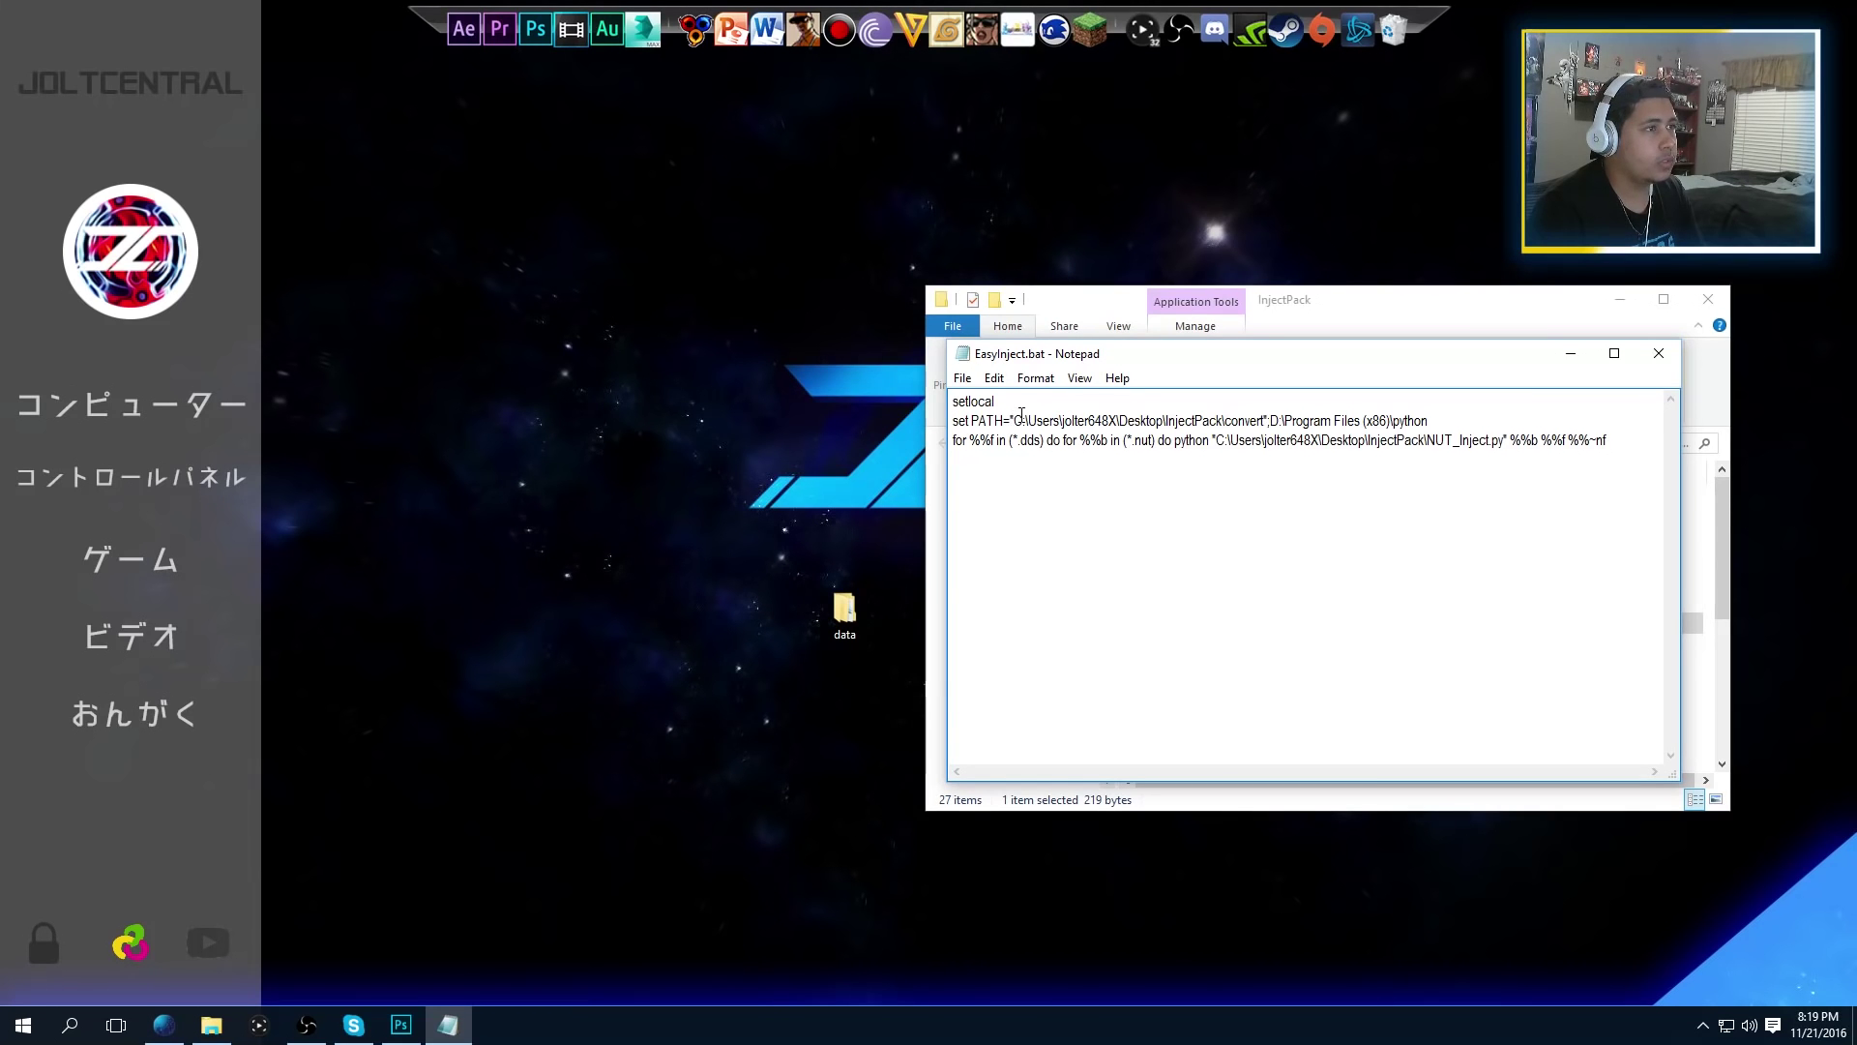
{"action": "left_click_drag", "start_coordinate": [1013, 420], "coordinate": [1264, 413]}
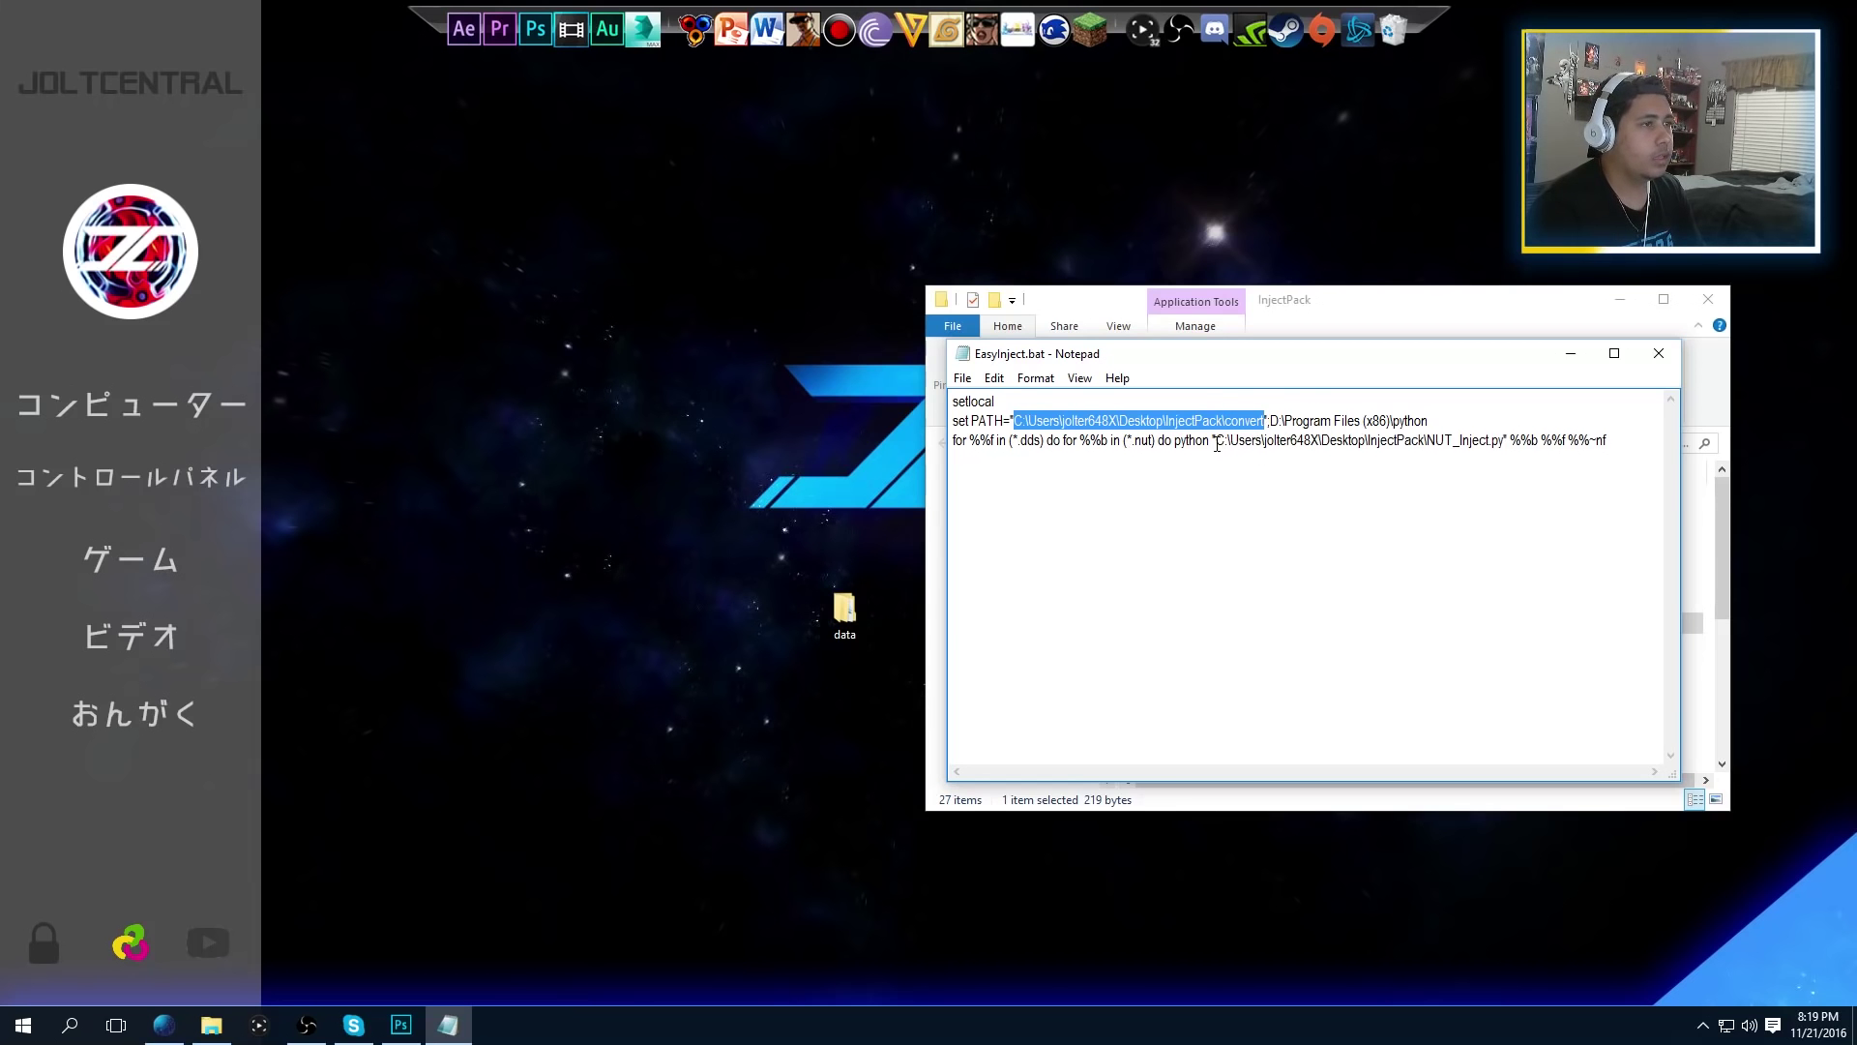
{"action": "left_click_drag", "start_coordinate": [1217, 444], "coordinate": [1504, 446]}
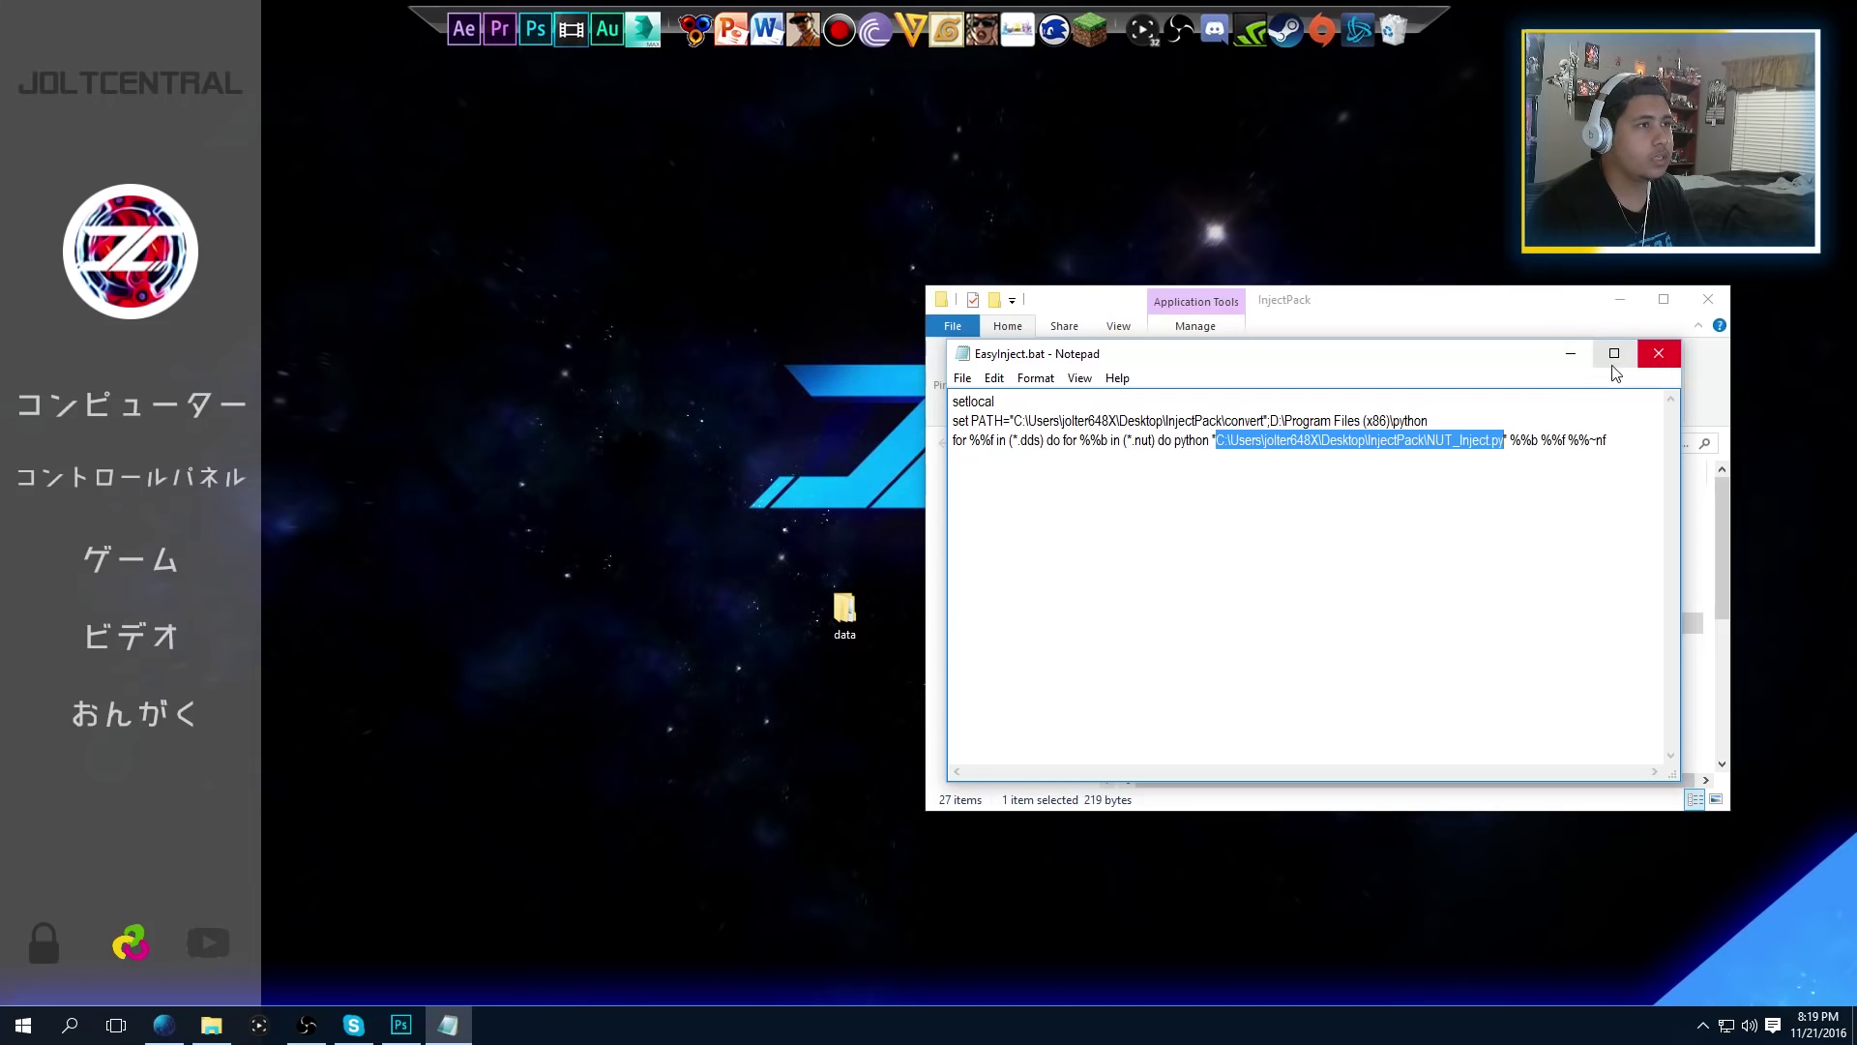
{"action": "left_click", "coordinate": [1659, 354]}
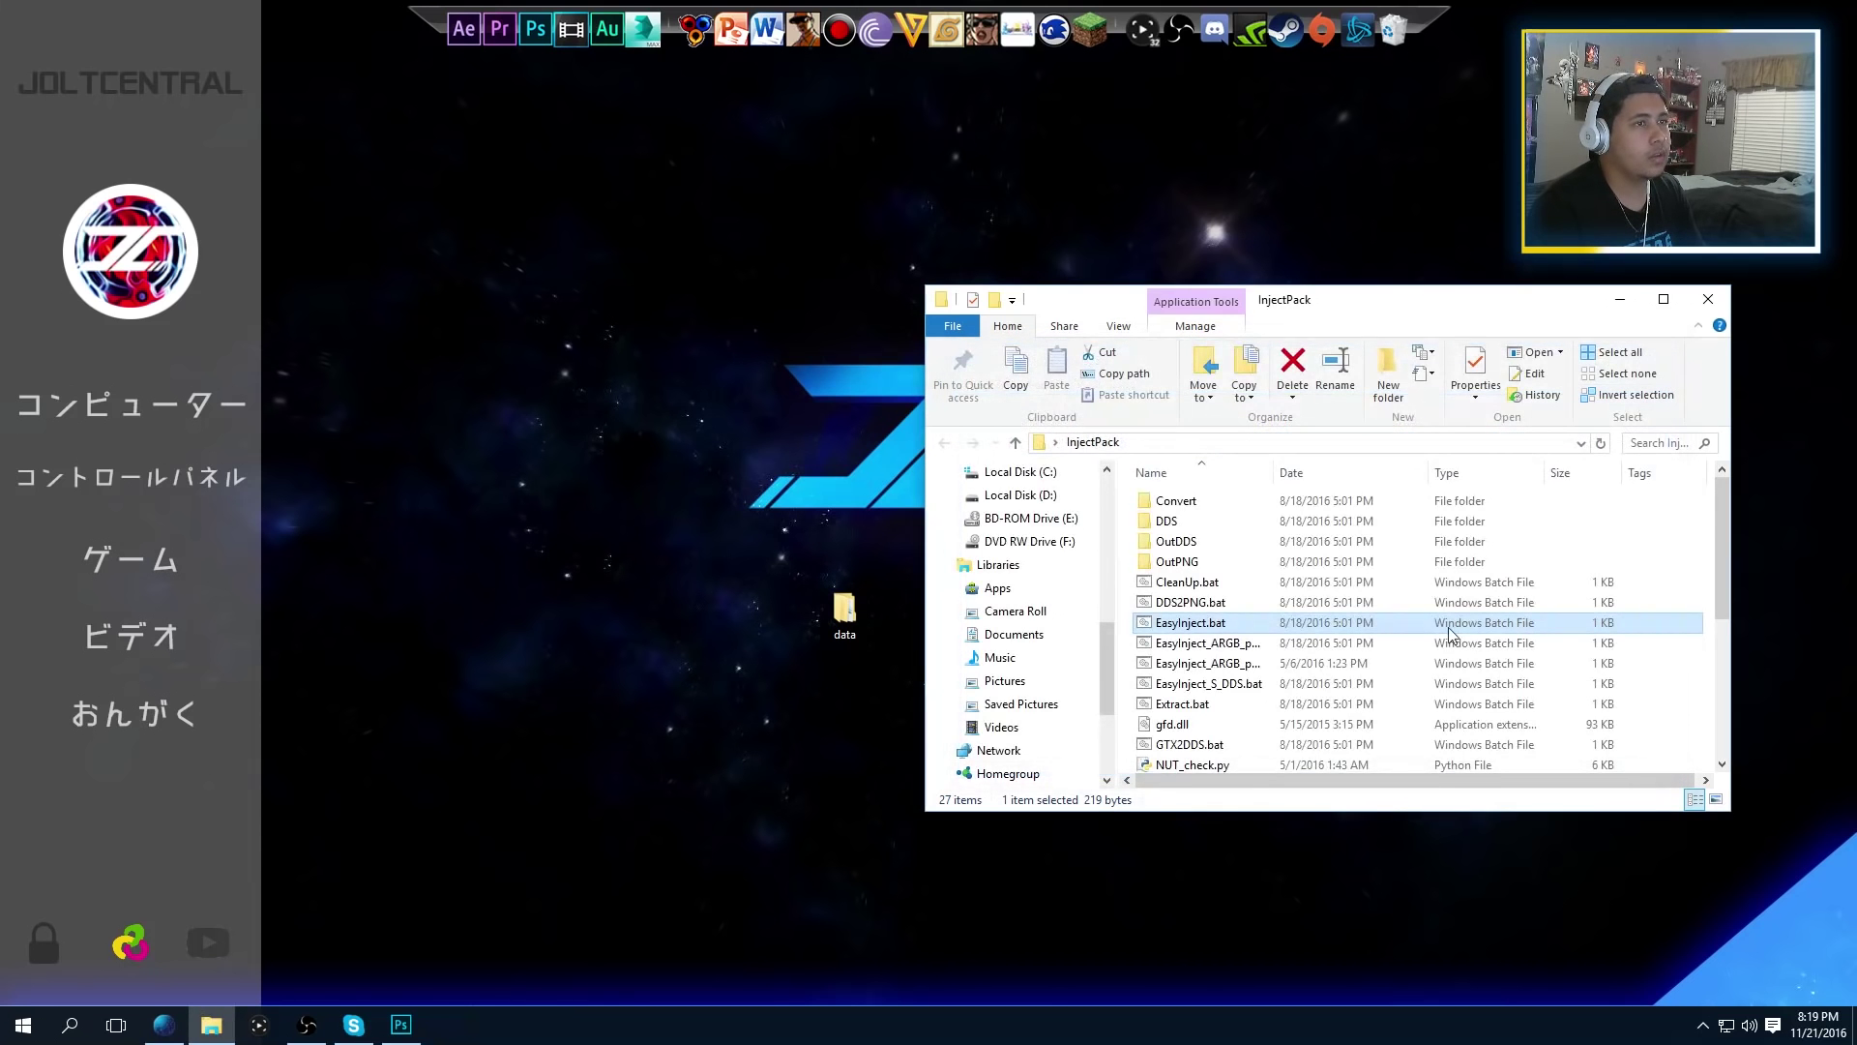
{"action": "left_click", "coordinate": [1709, 677]}
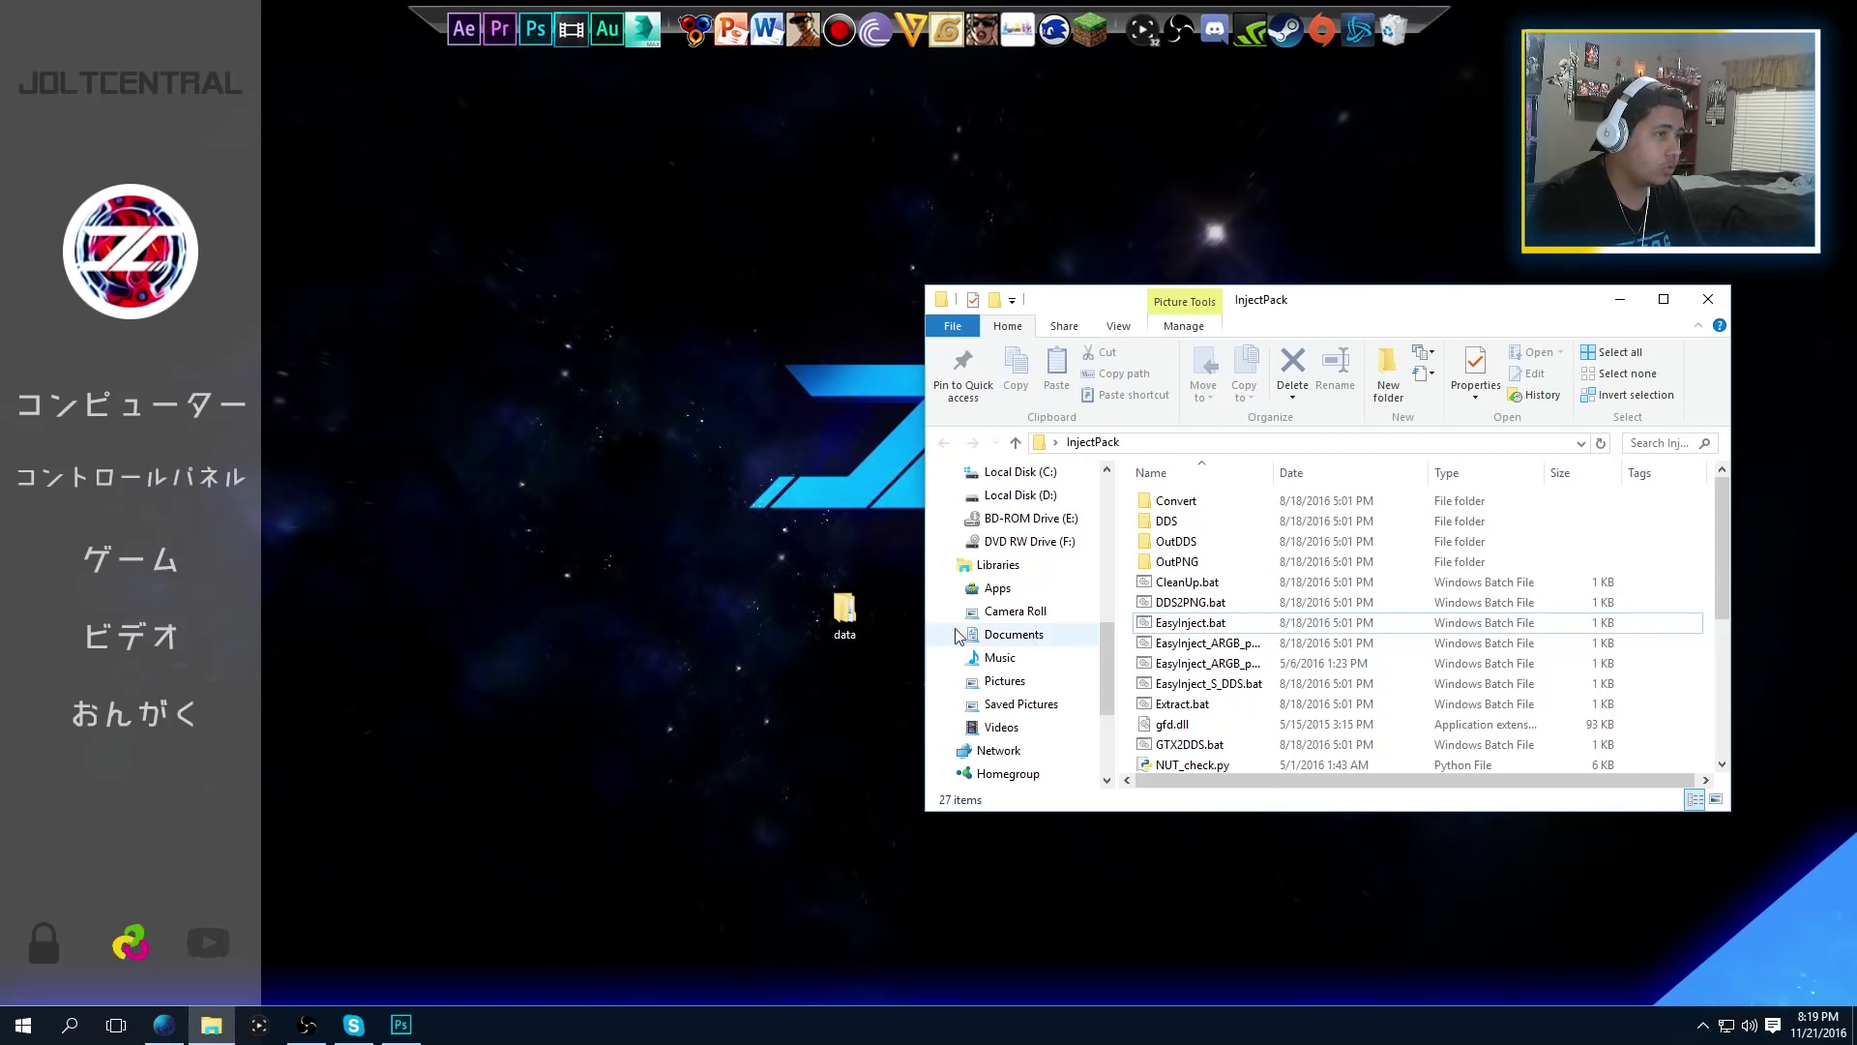
Open the desktop data folder beside the InjectPack window and browse to fighter\diddy\c08
{"action": "double_click", "coordinate": [855, 617]}
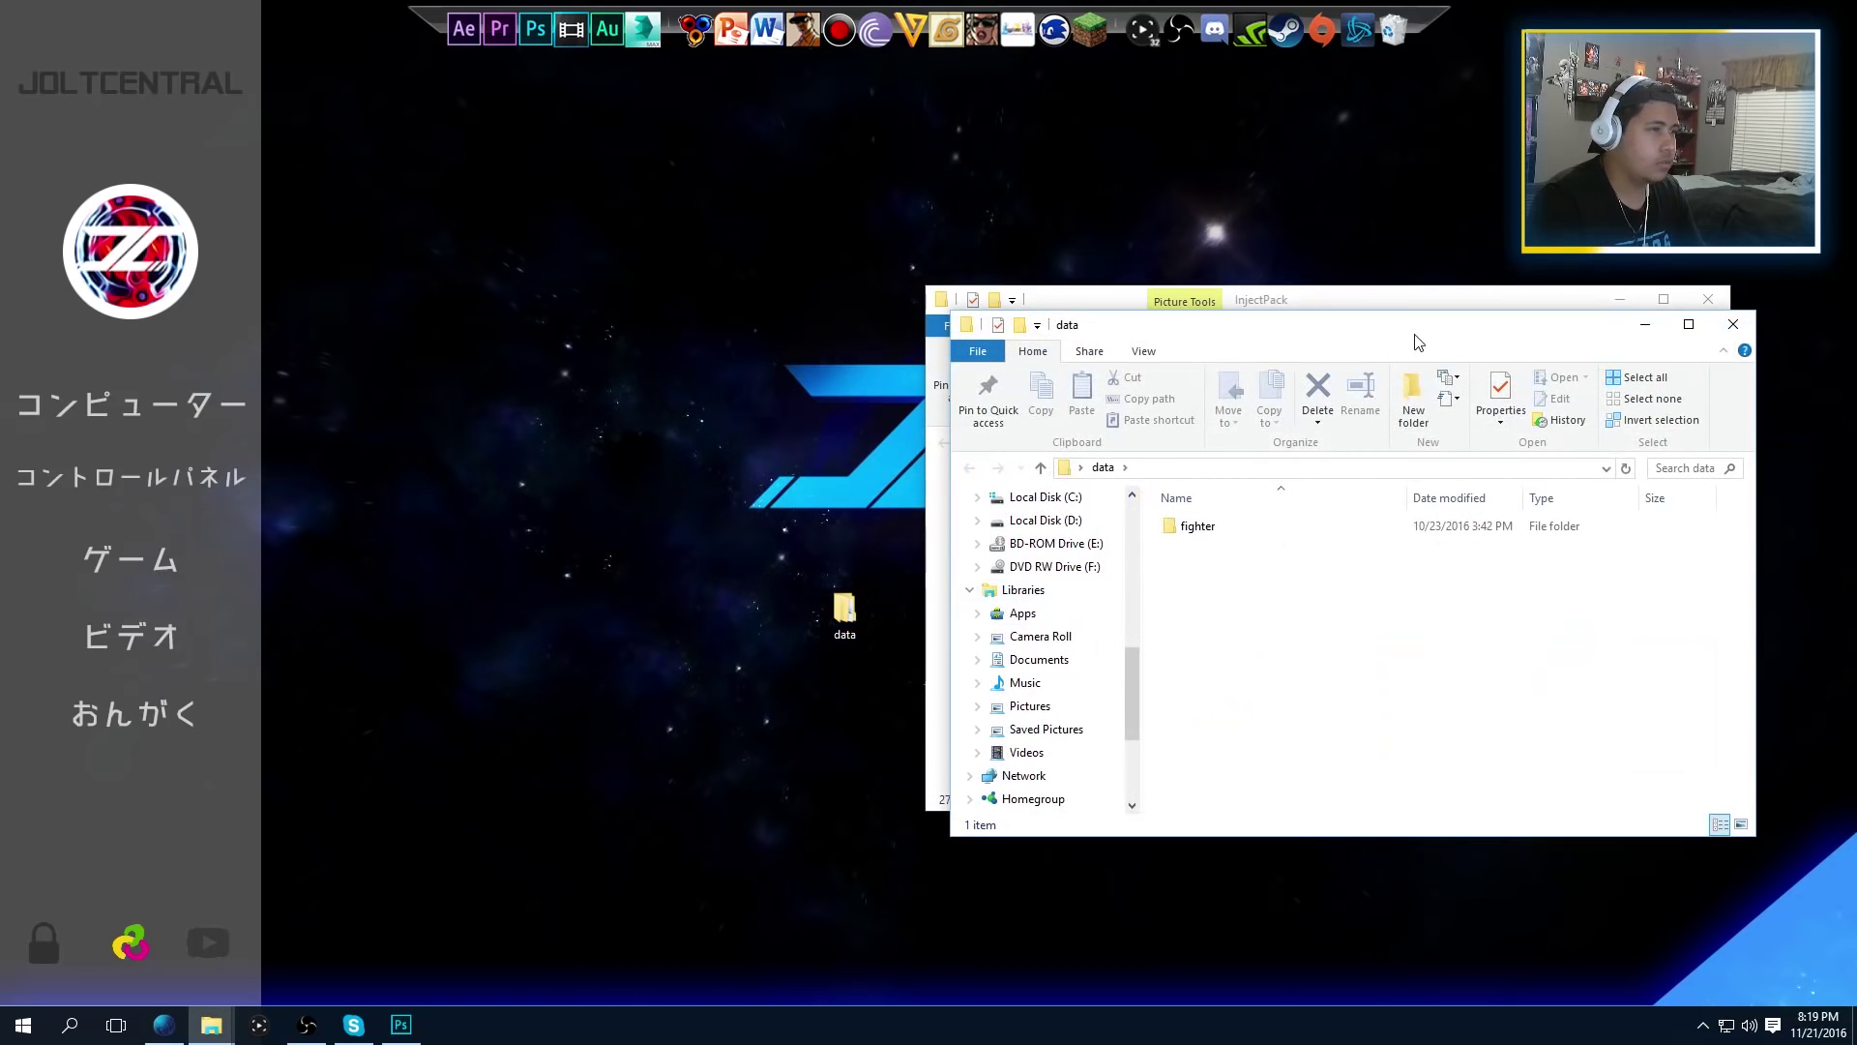
{"action": "left_click_drag", "start_coordinate": [1441, 325], "coordinate": [609, 308]}
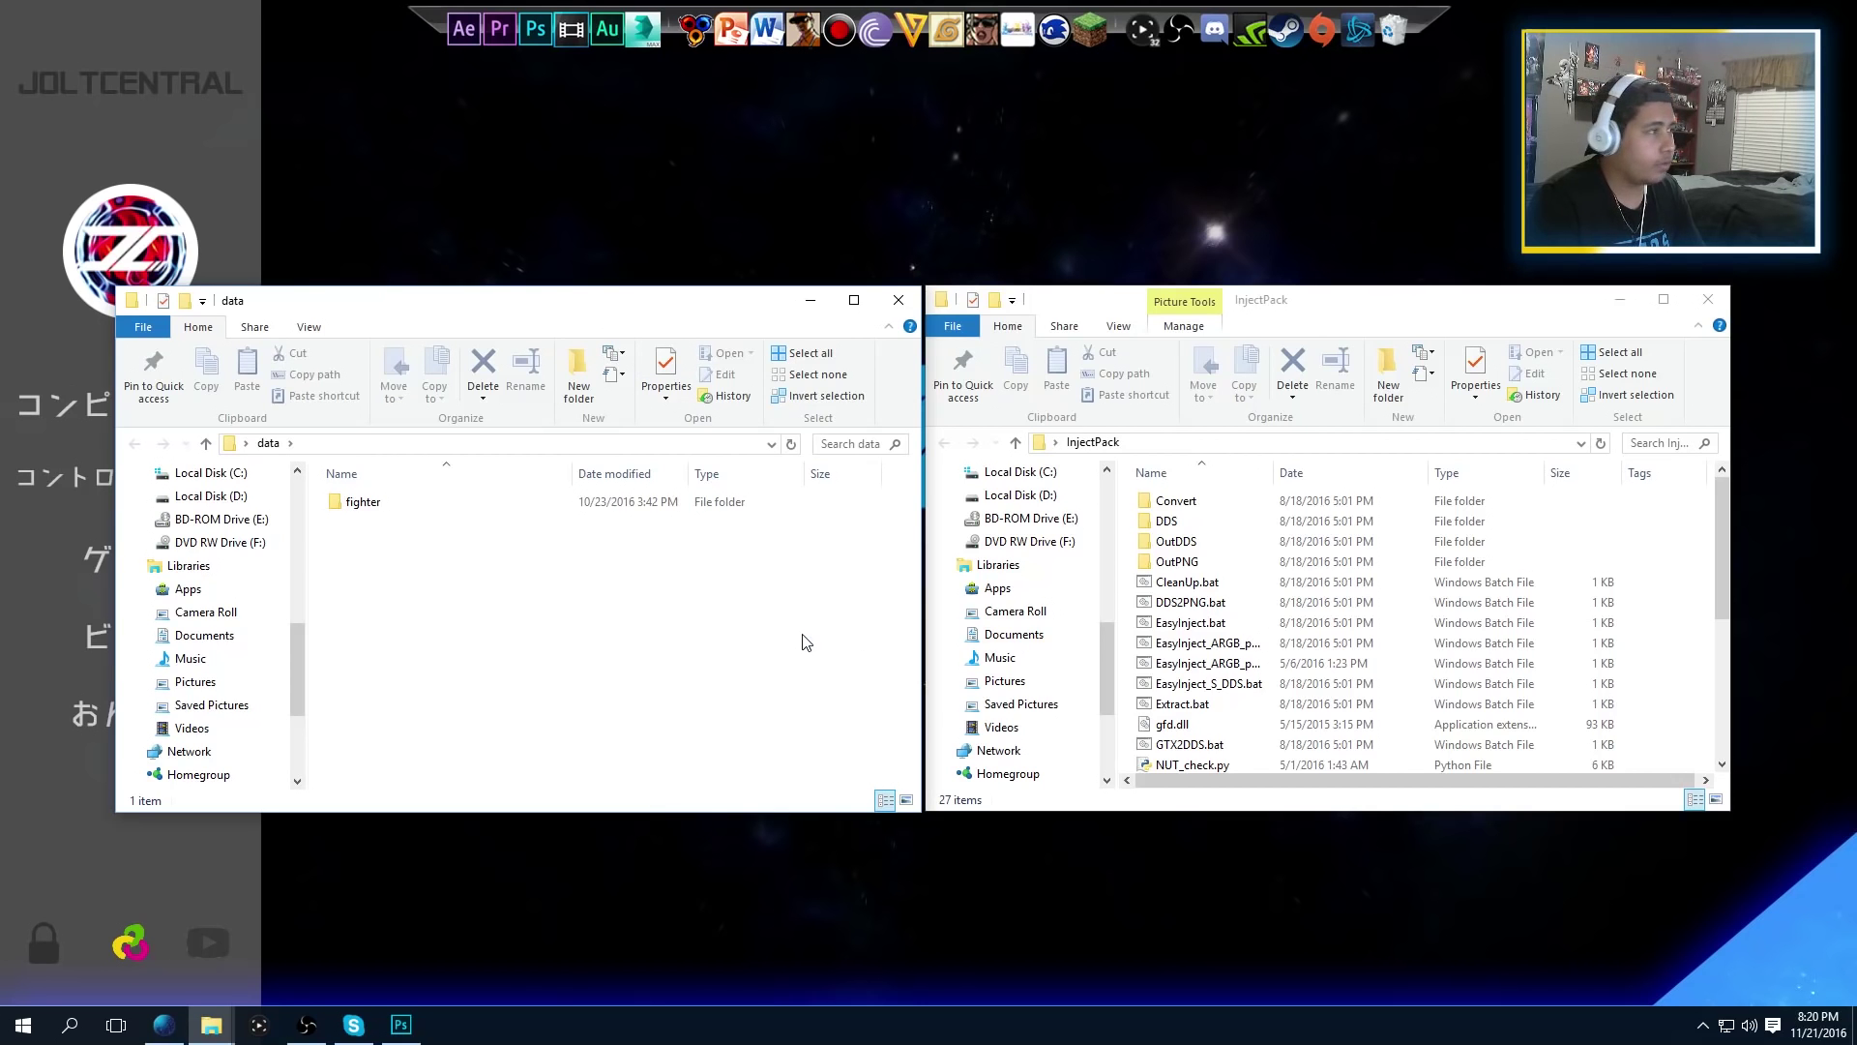
{"action": "double_click", "coordinate": [364, 508]}
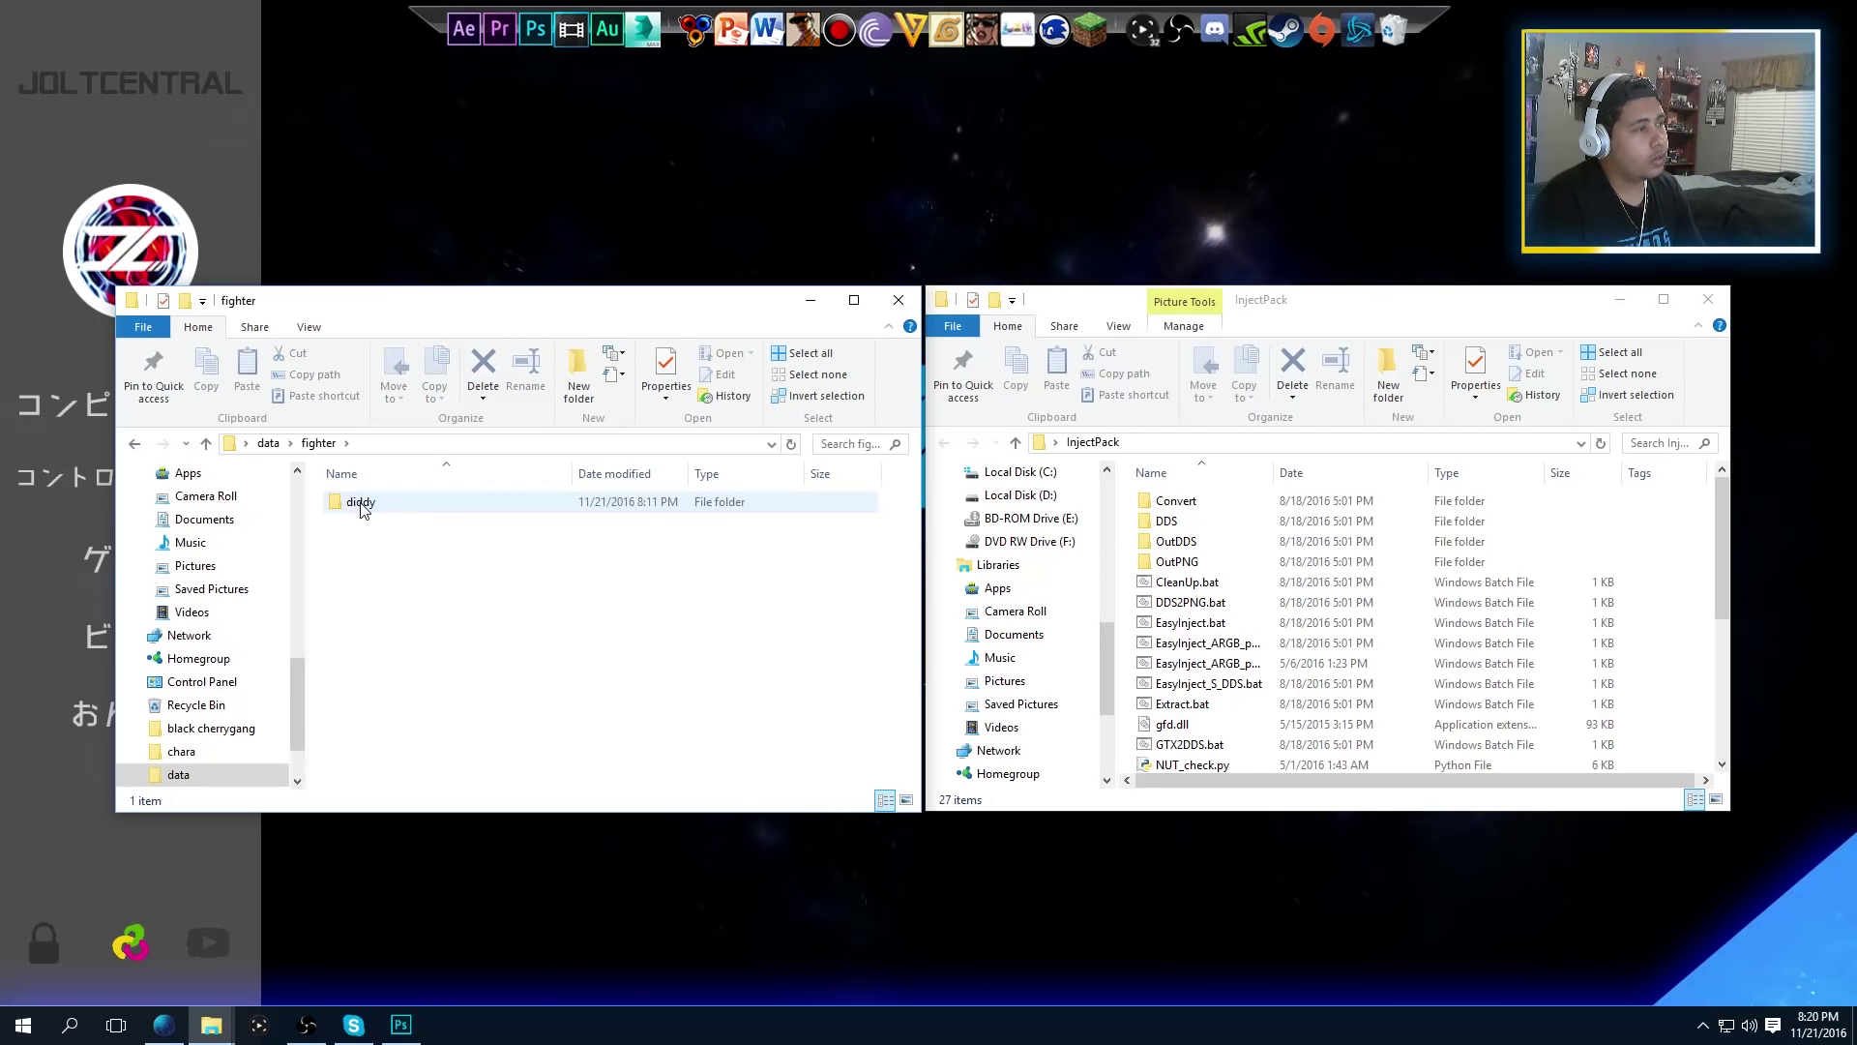
{"action": "double_click", "coordinate": [360, 507]}
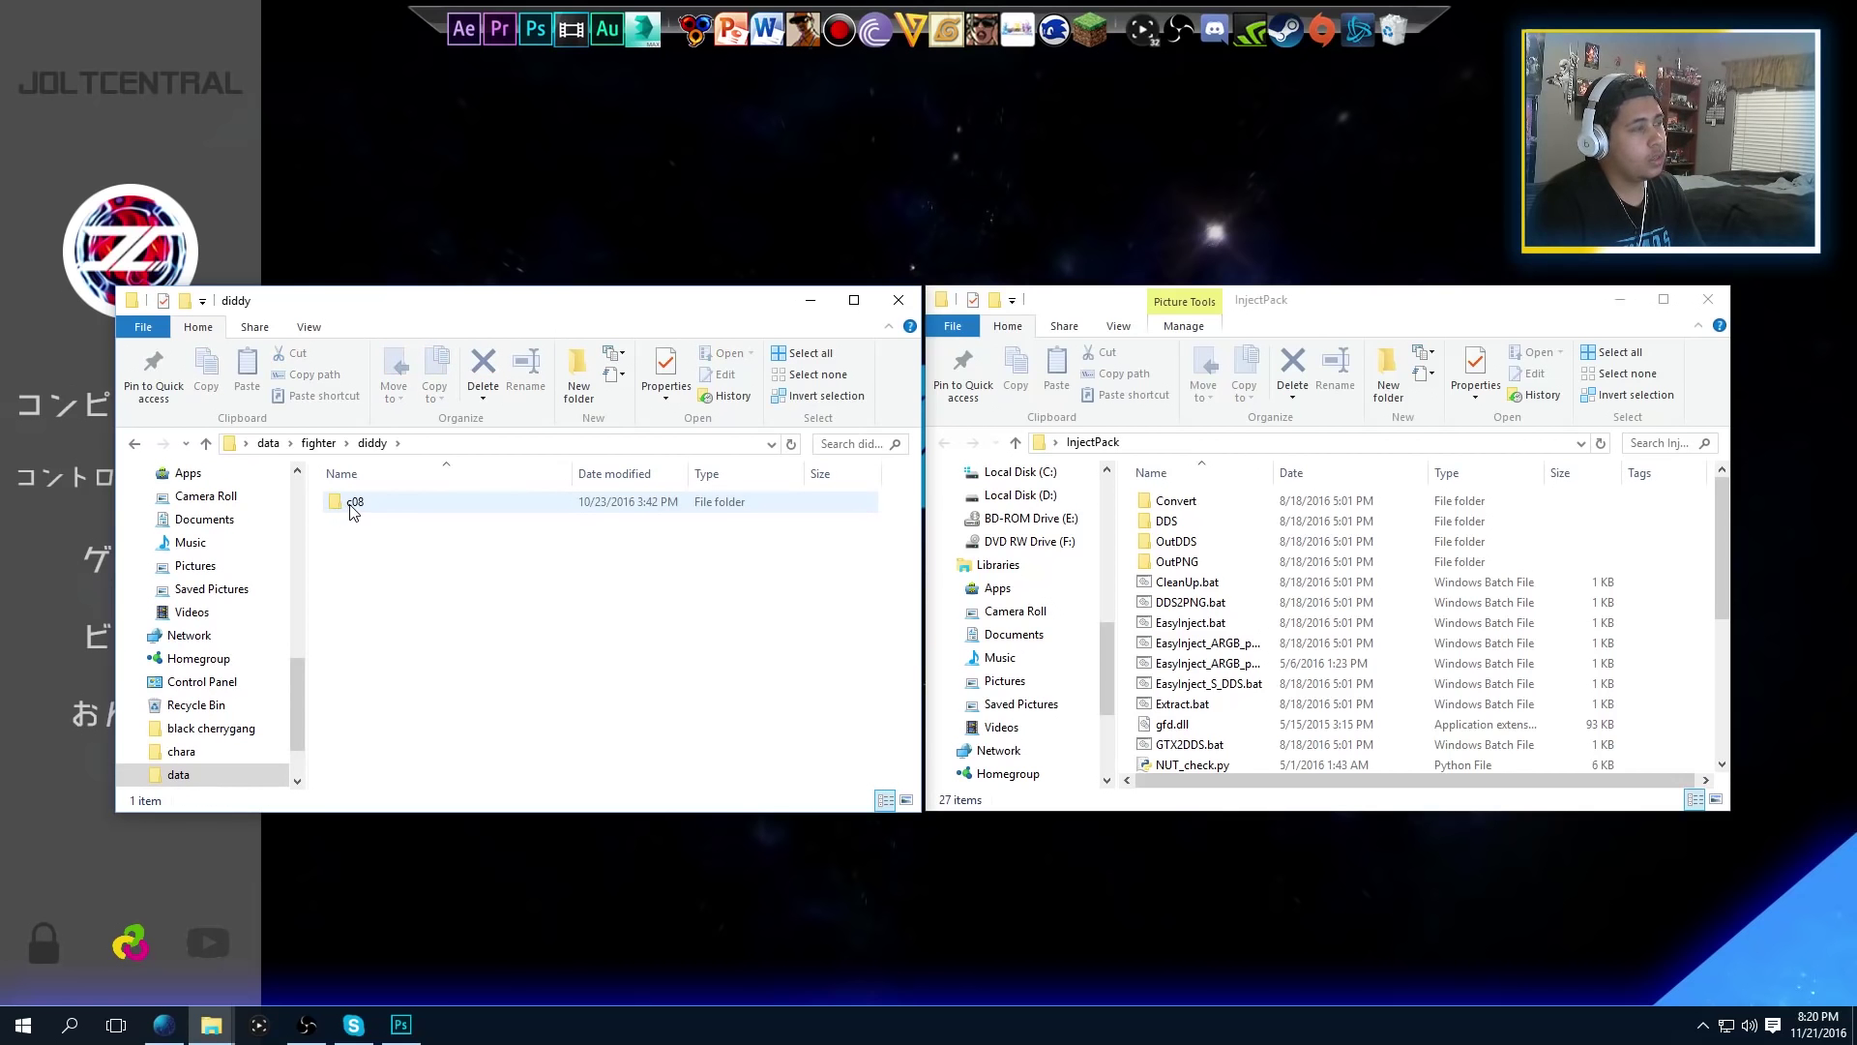
{"action": "left_click", "coordinate": [380, 515]}
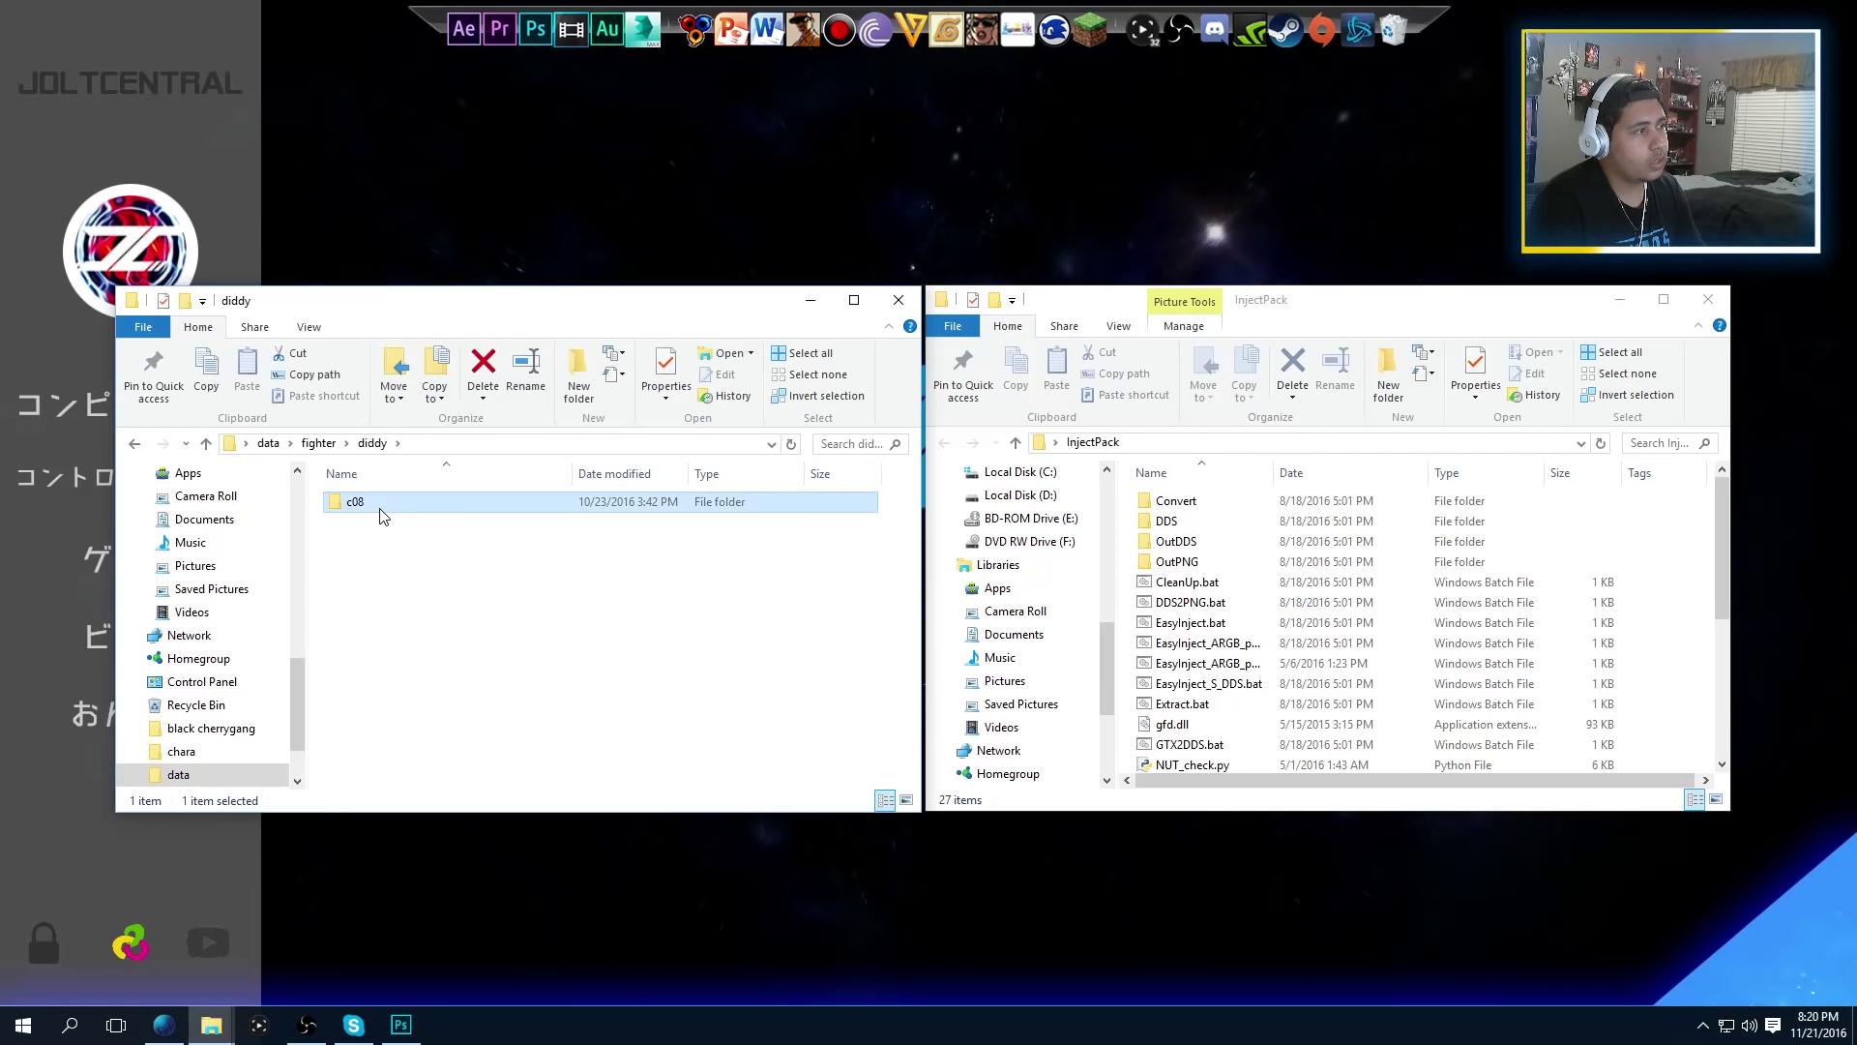
{"action": "double_click", "coordinate": [380, 515]}
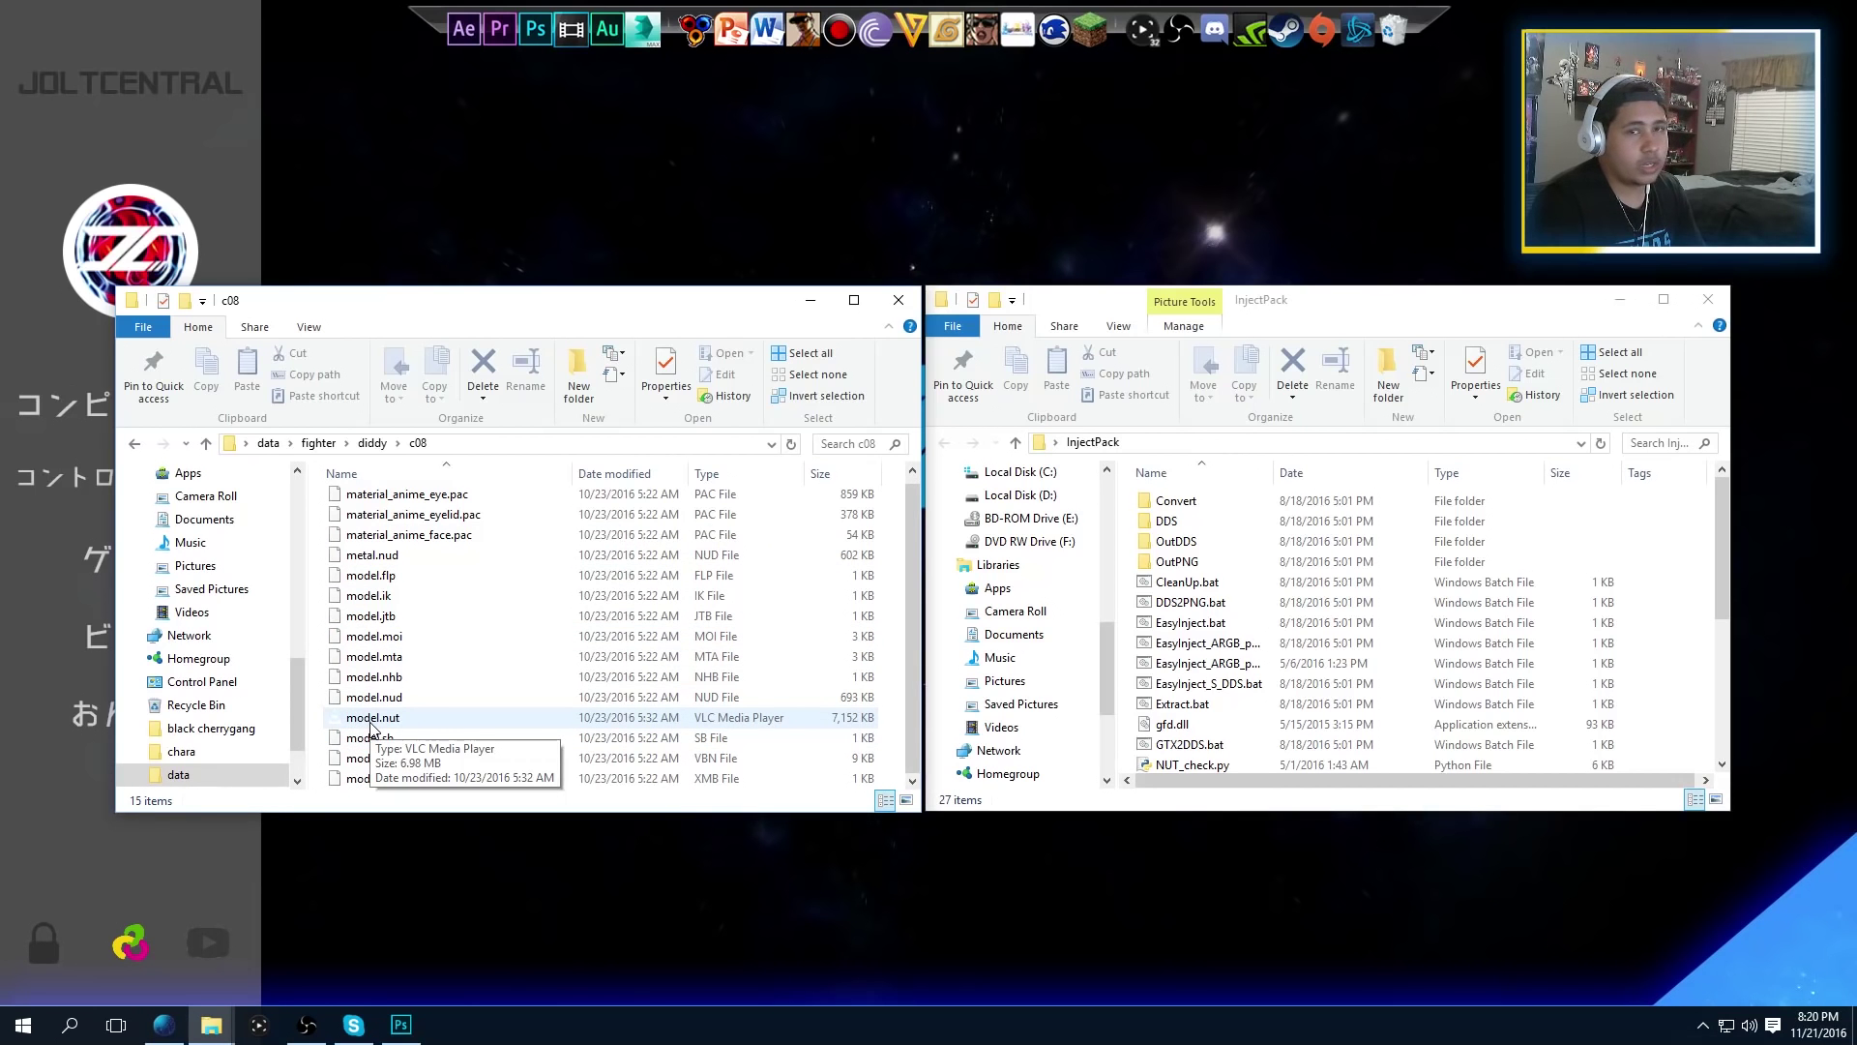
Move model.nut from the c08 folder into InjectPack and close the c08 window
{"action": "left_click_drag", "start_coordinate": [373, 727], "coordinate": [1703, 657]}
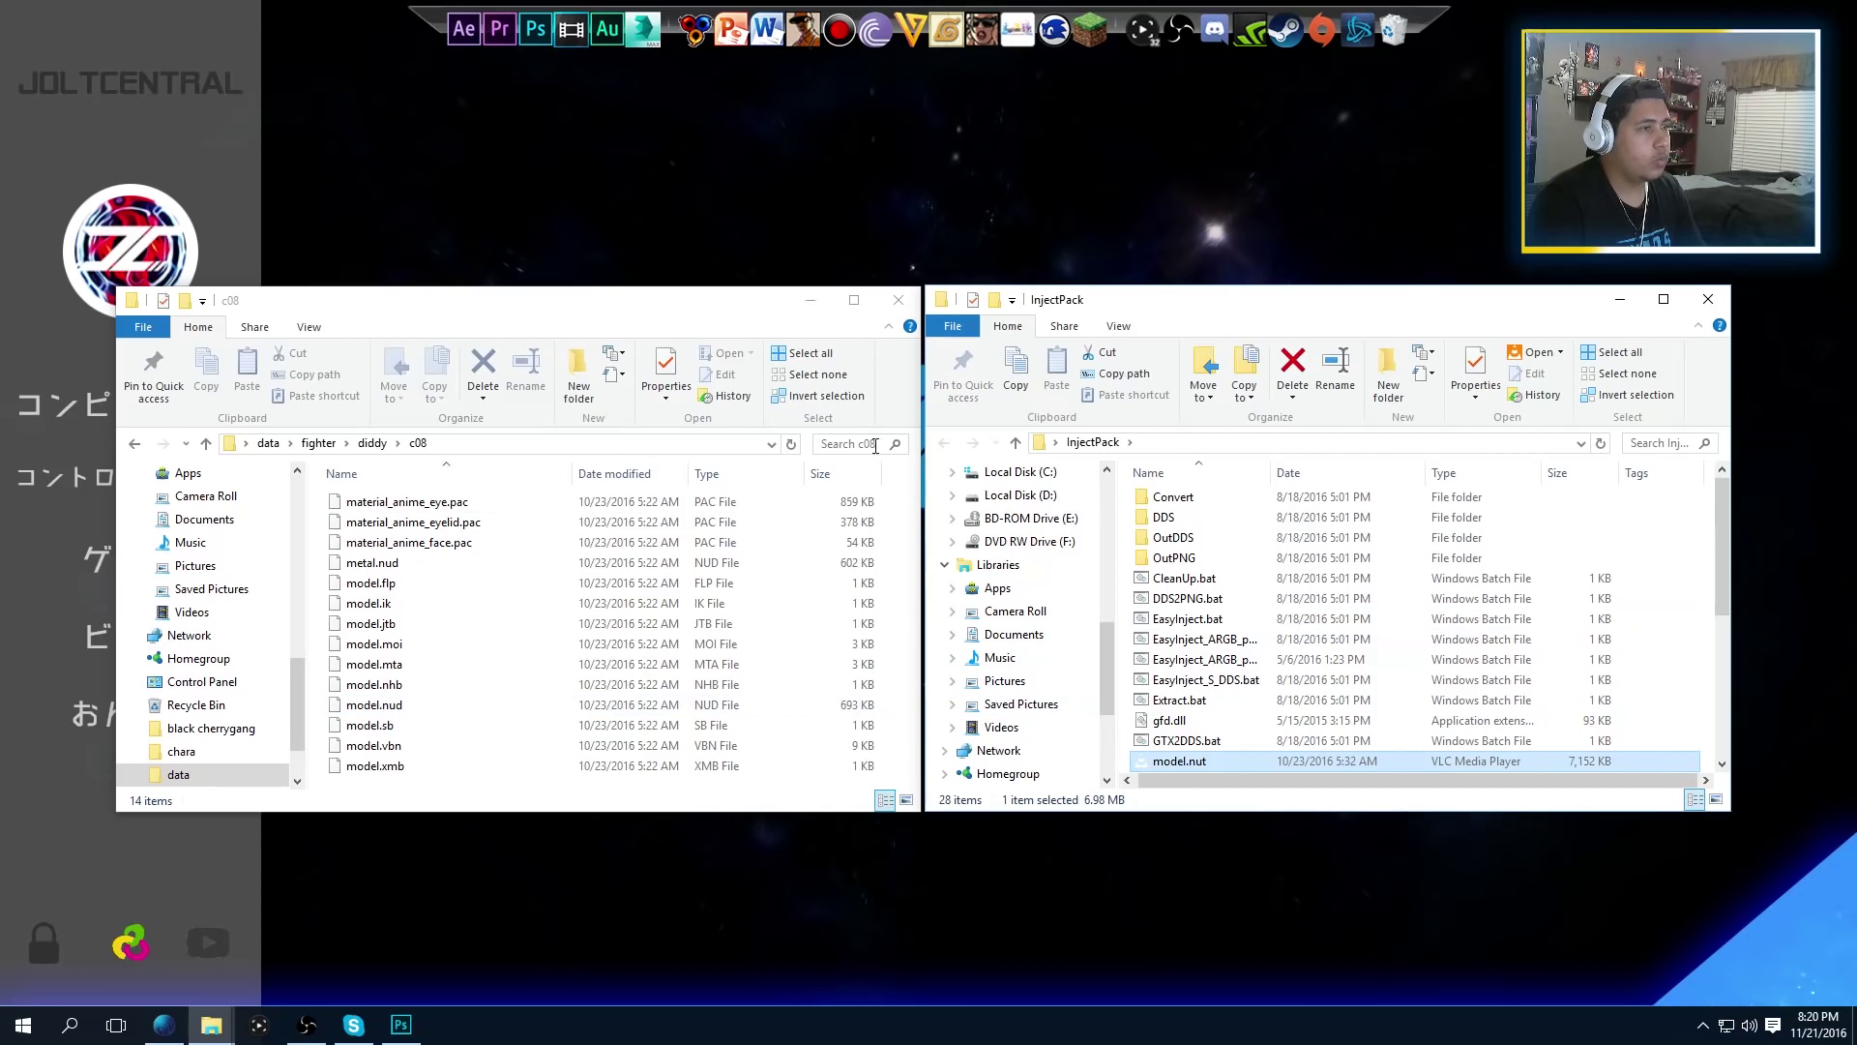
{"action": "left_click", "coordinate": [907, 305]}
{"action": "left_click_drag", "start_coordinate": [1407, 312], "coordinate": [1008, 309]}
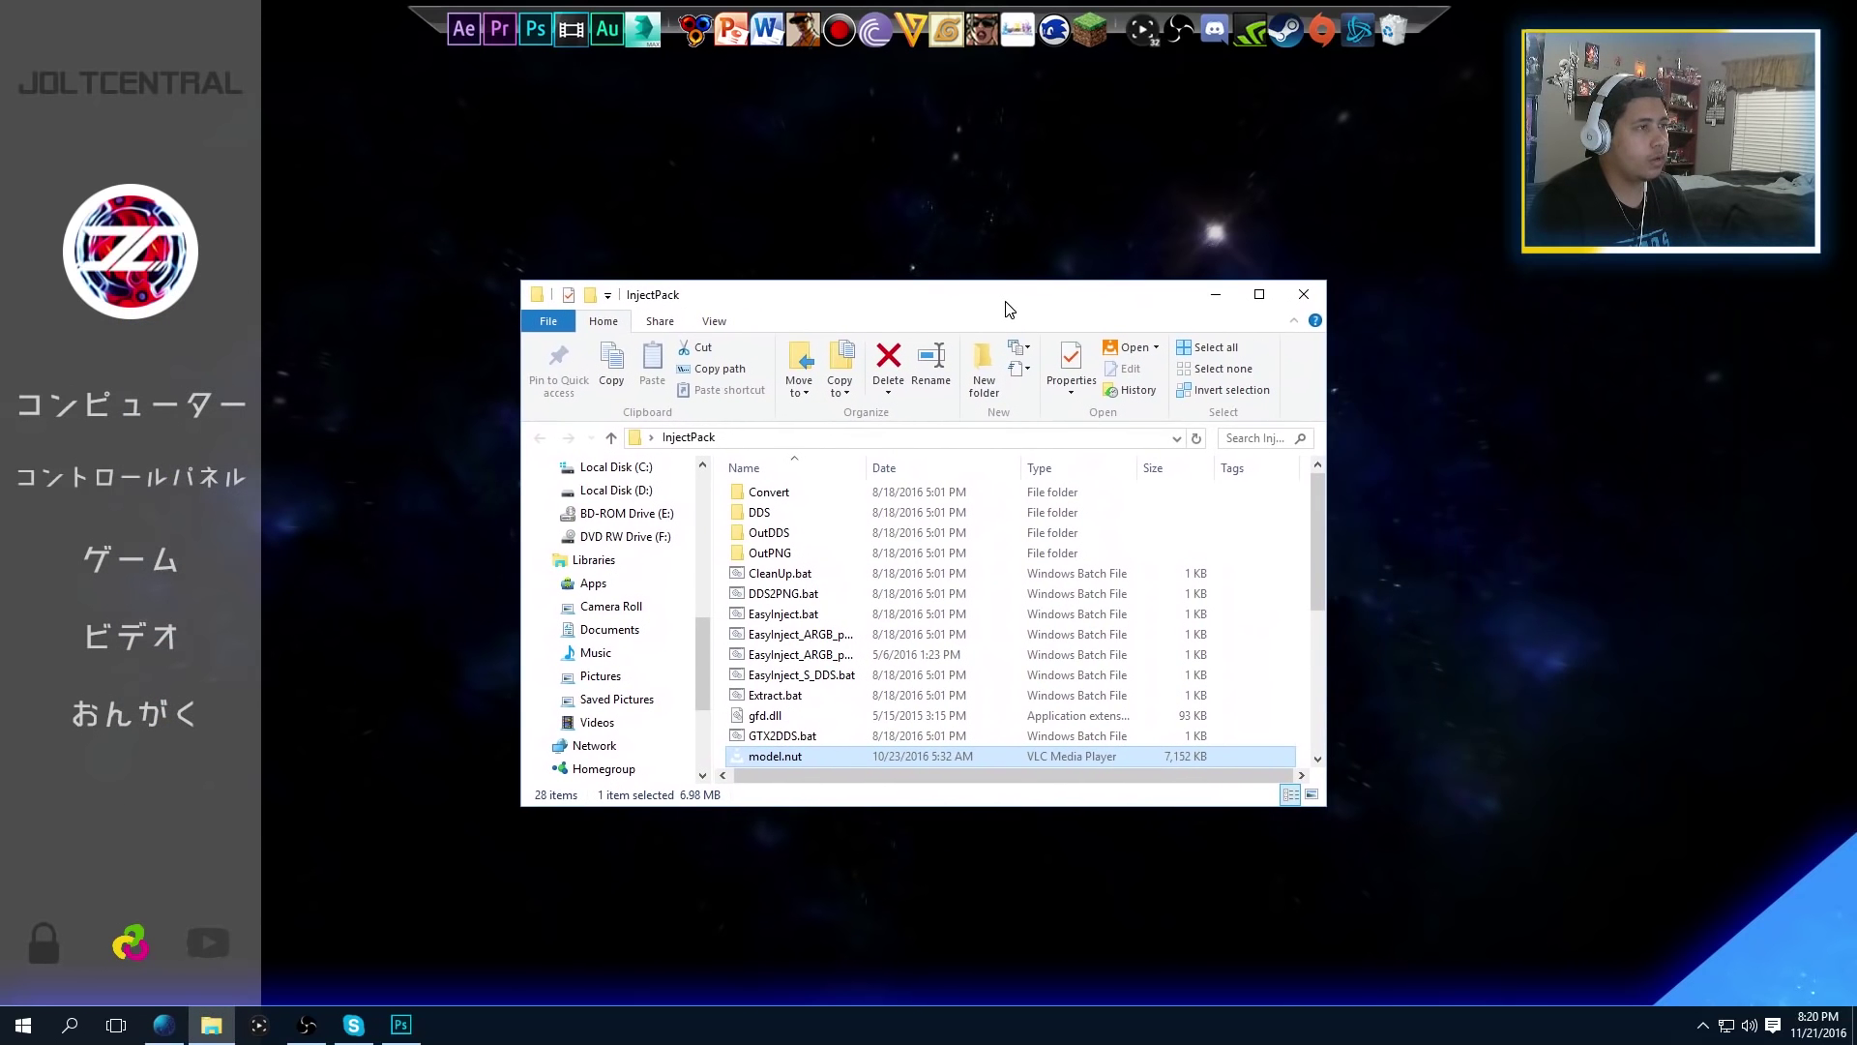
Open a command window in the InjectPack folder and run nut_check.py model.nut
{"action": "scroll", "coordinate": [1129, 592], "scroll_direction": "down", "scroll_amount": 2}
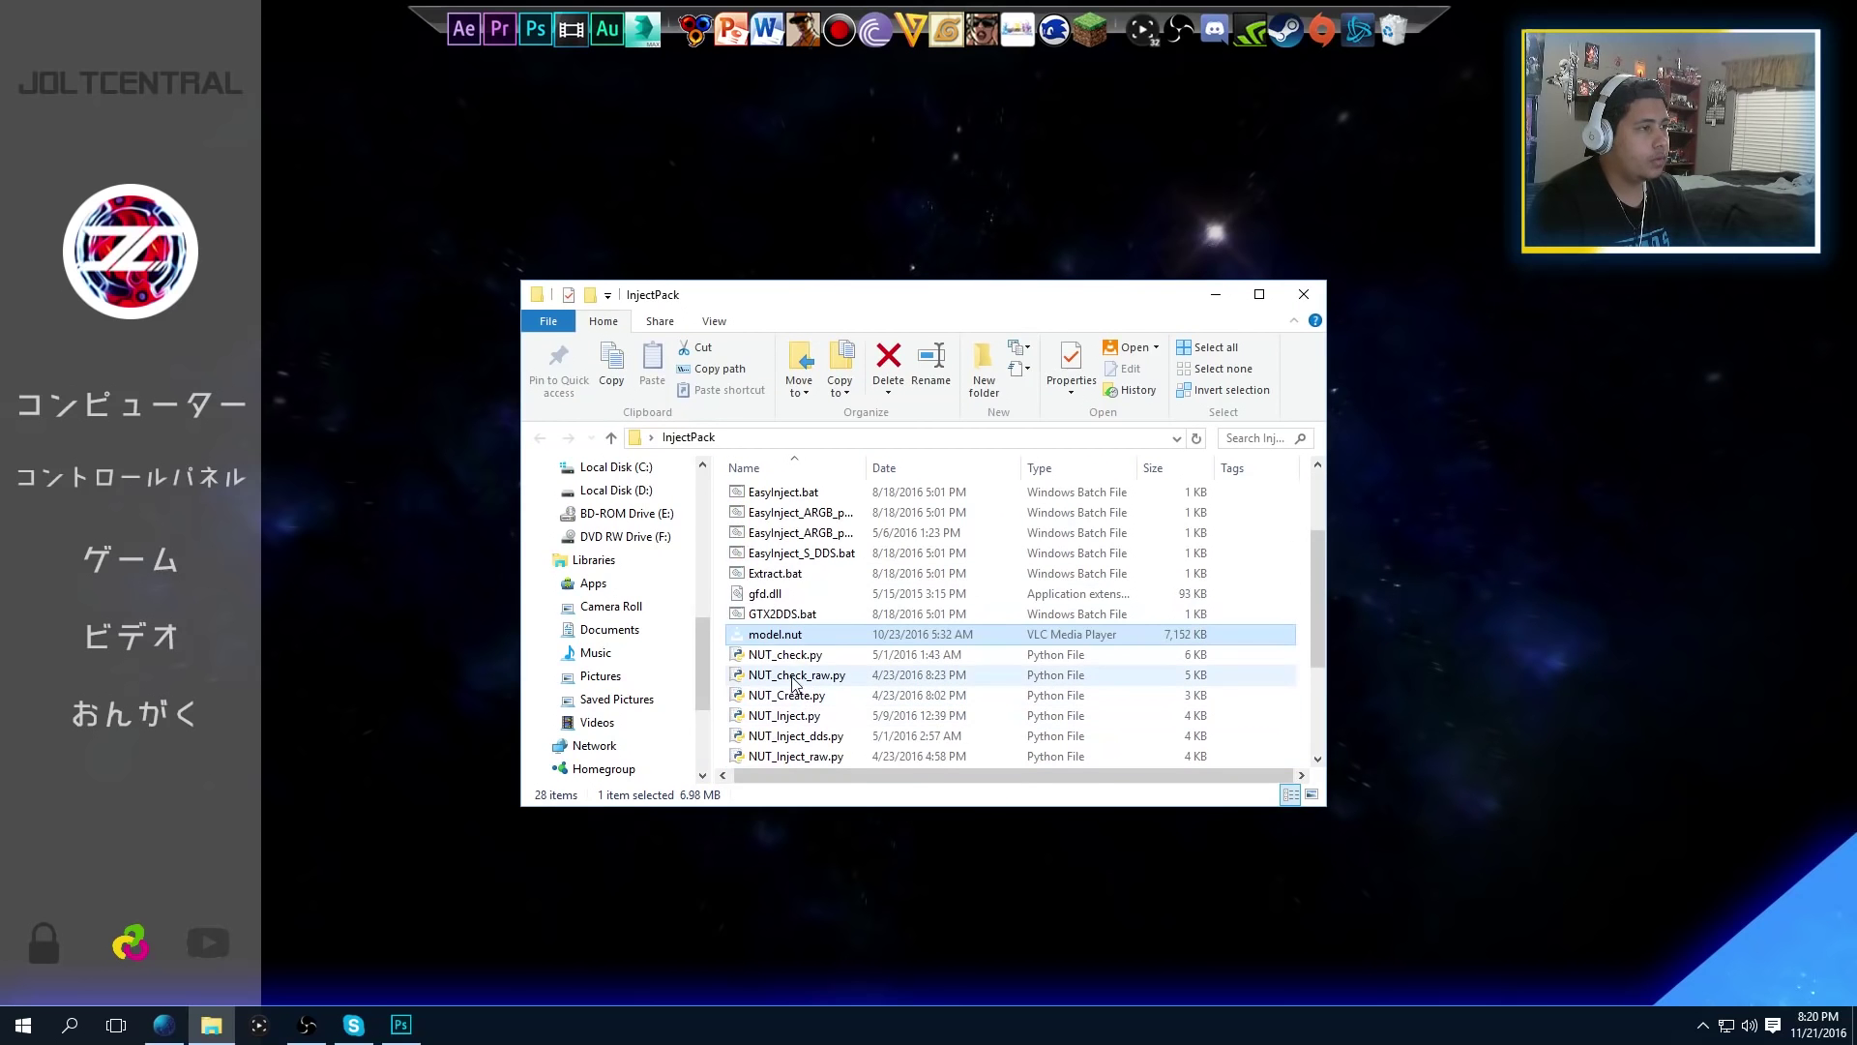
{"action": "left_click", "coordinate": [1303, 636]}
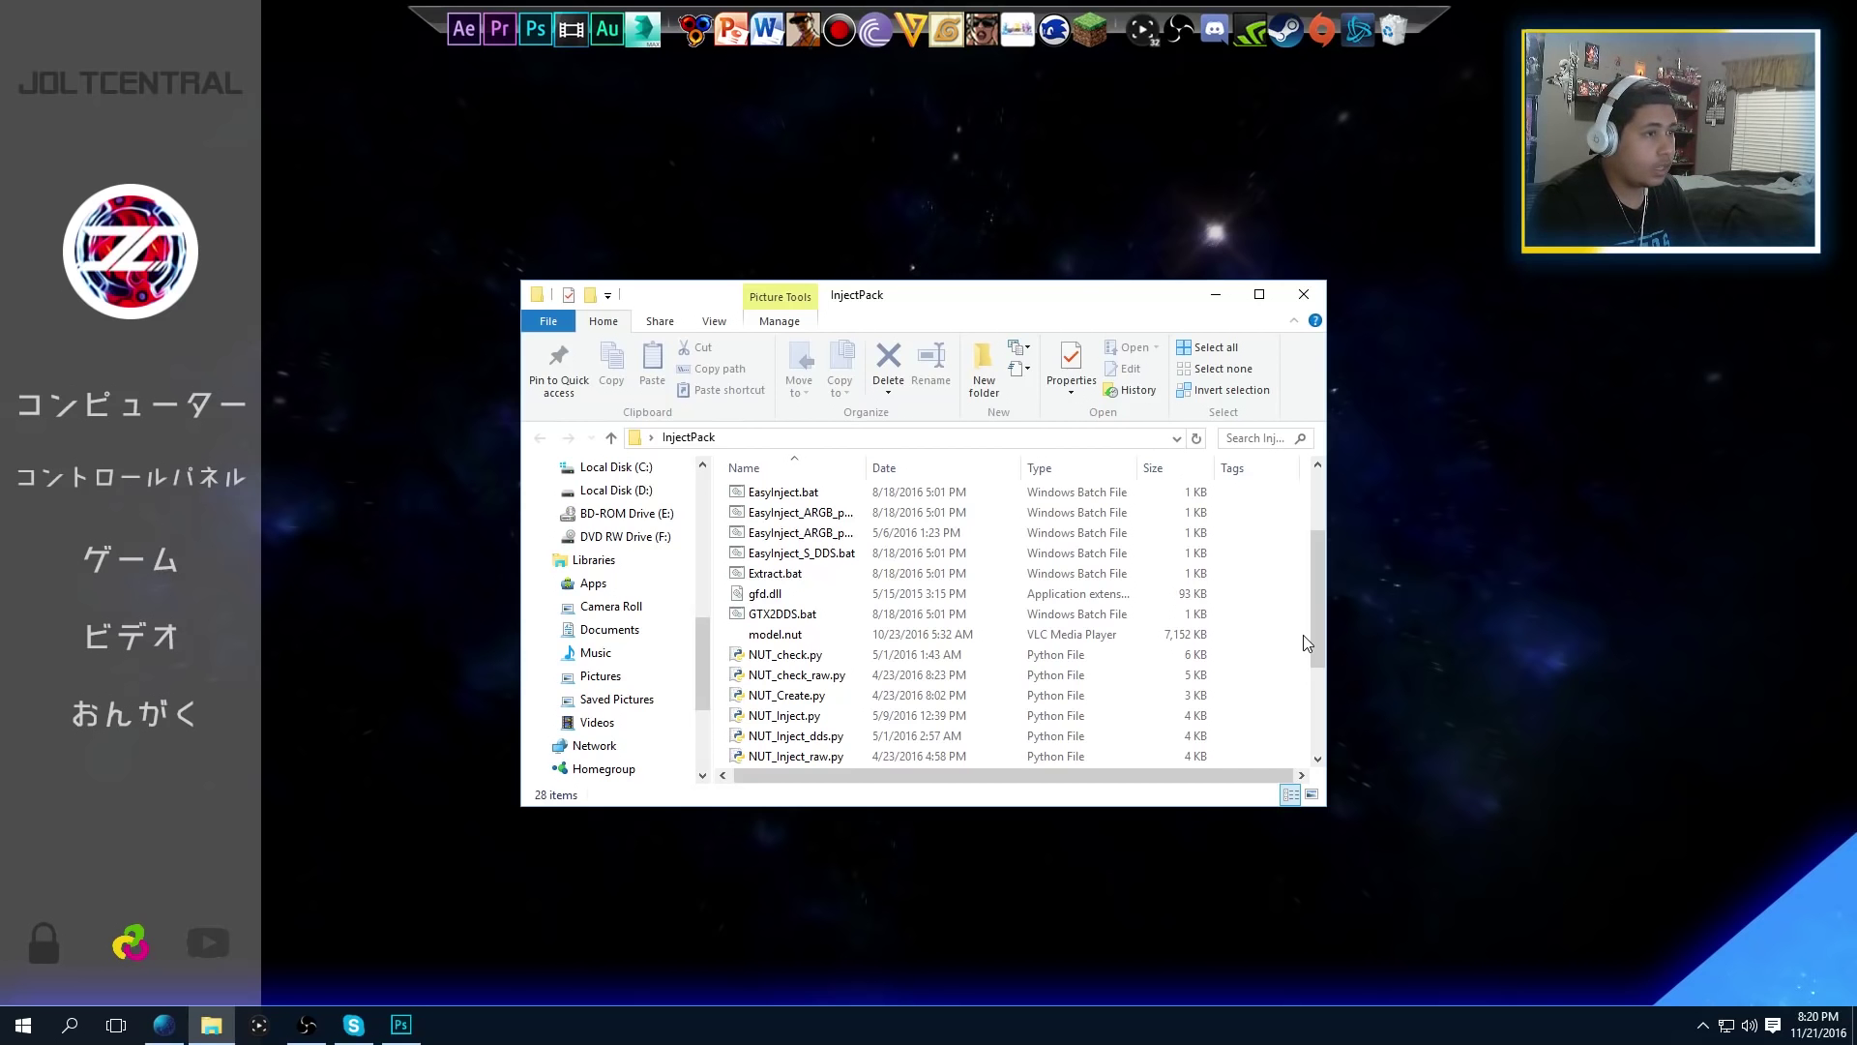
{"action": "right_click", "coordinate": [1305, 642]}
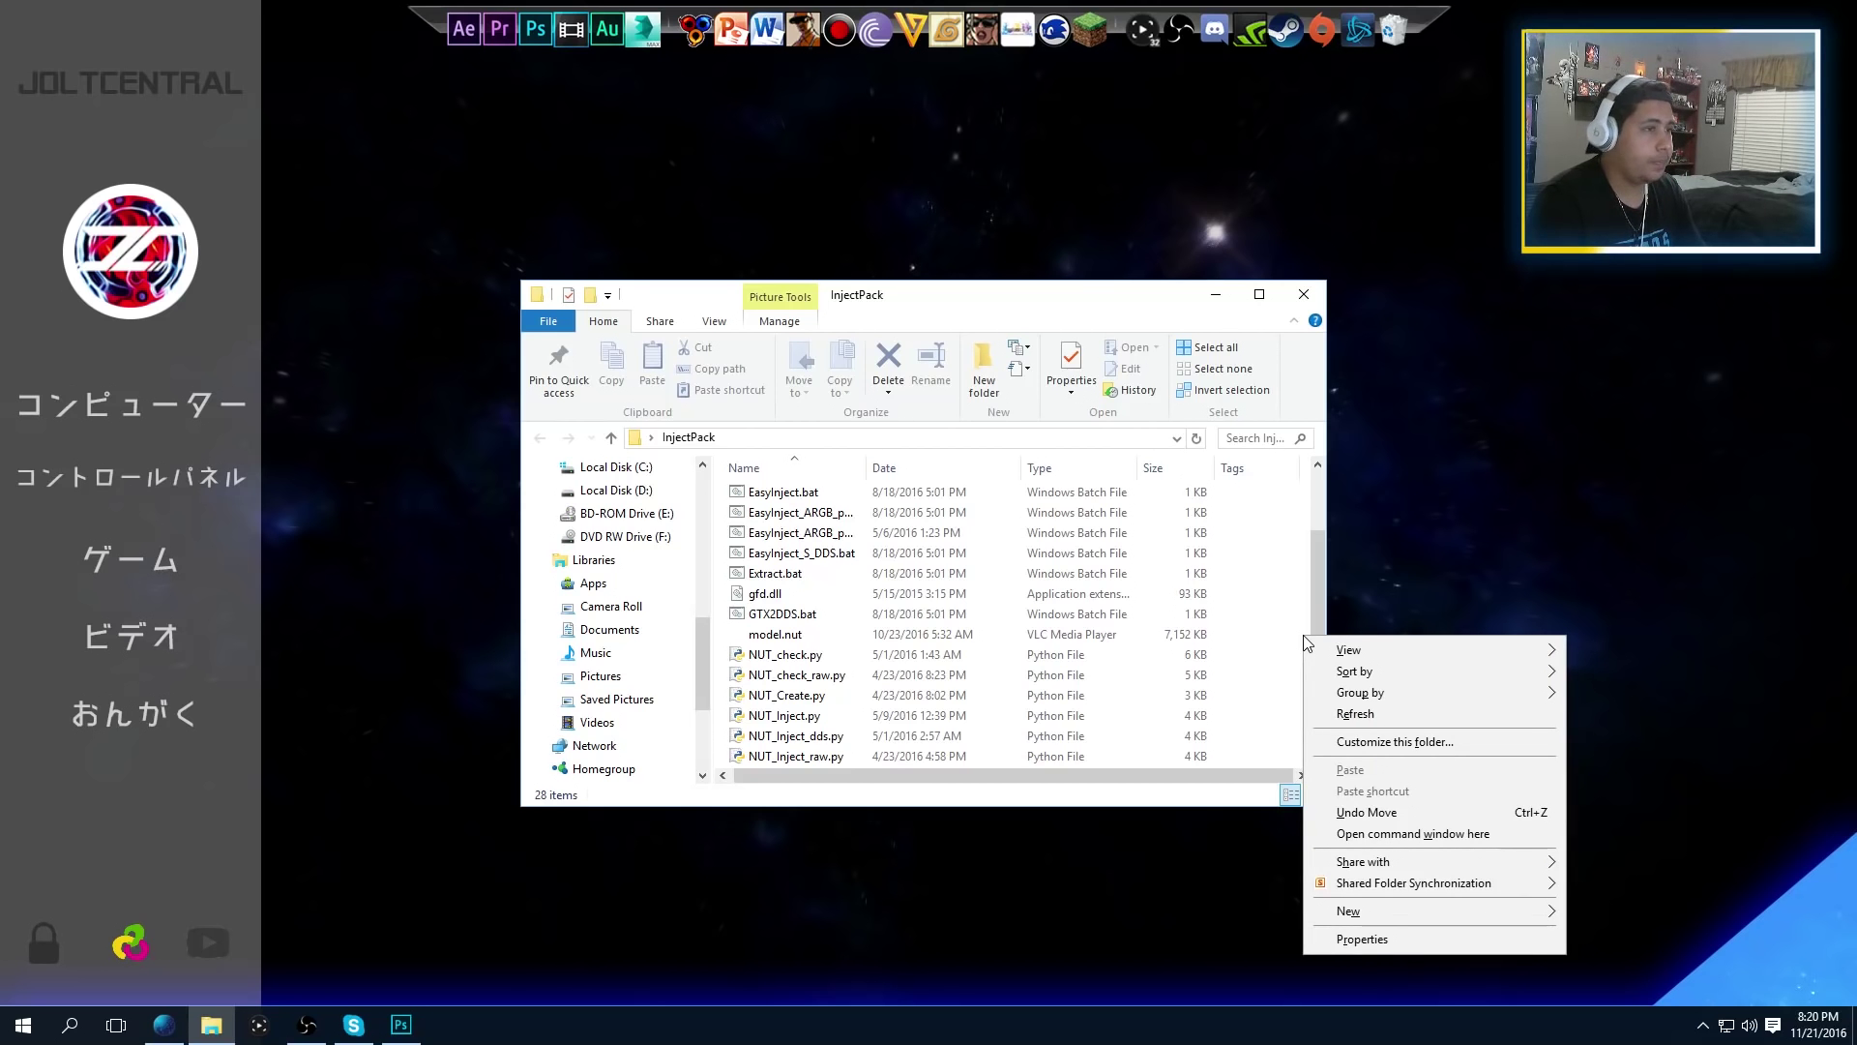
{"action": "left_click", "coordinate": [1454, 835]}
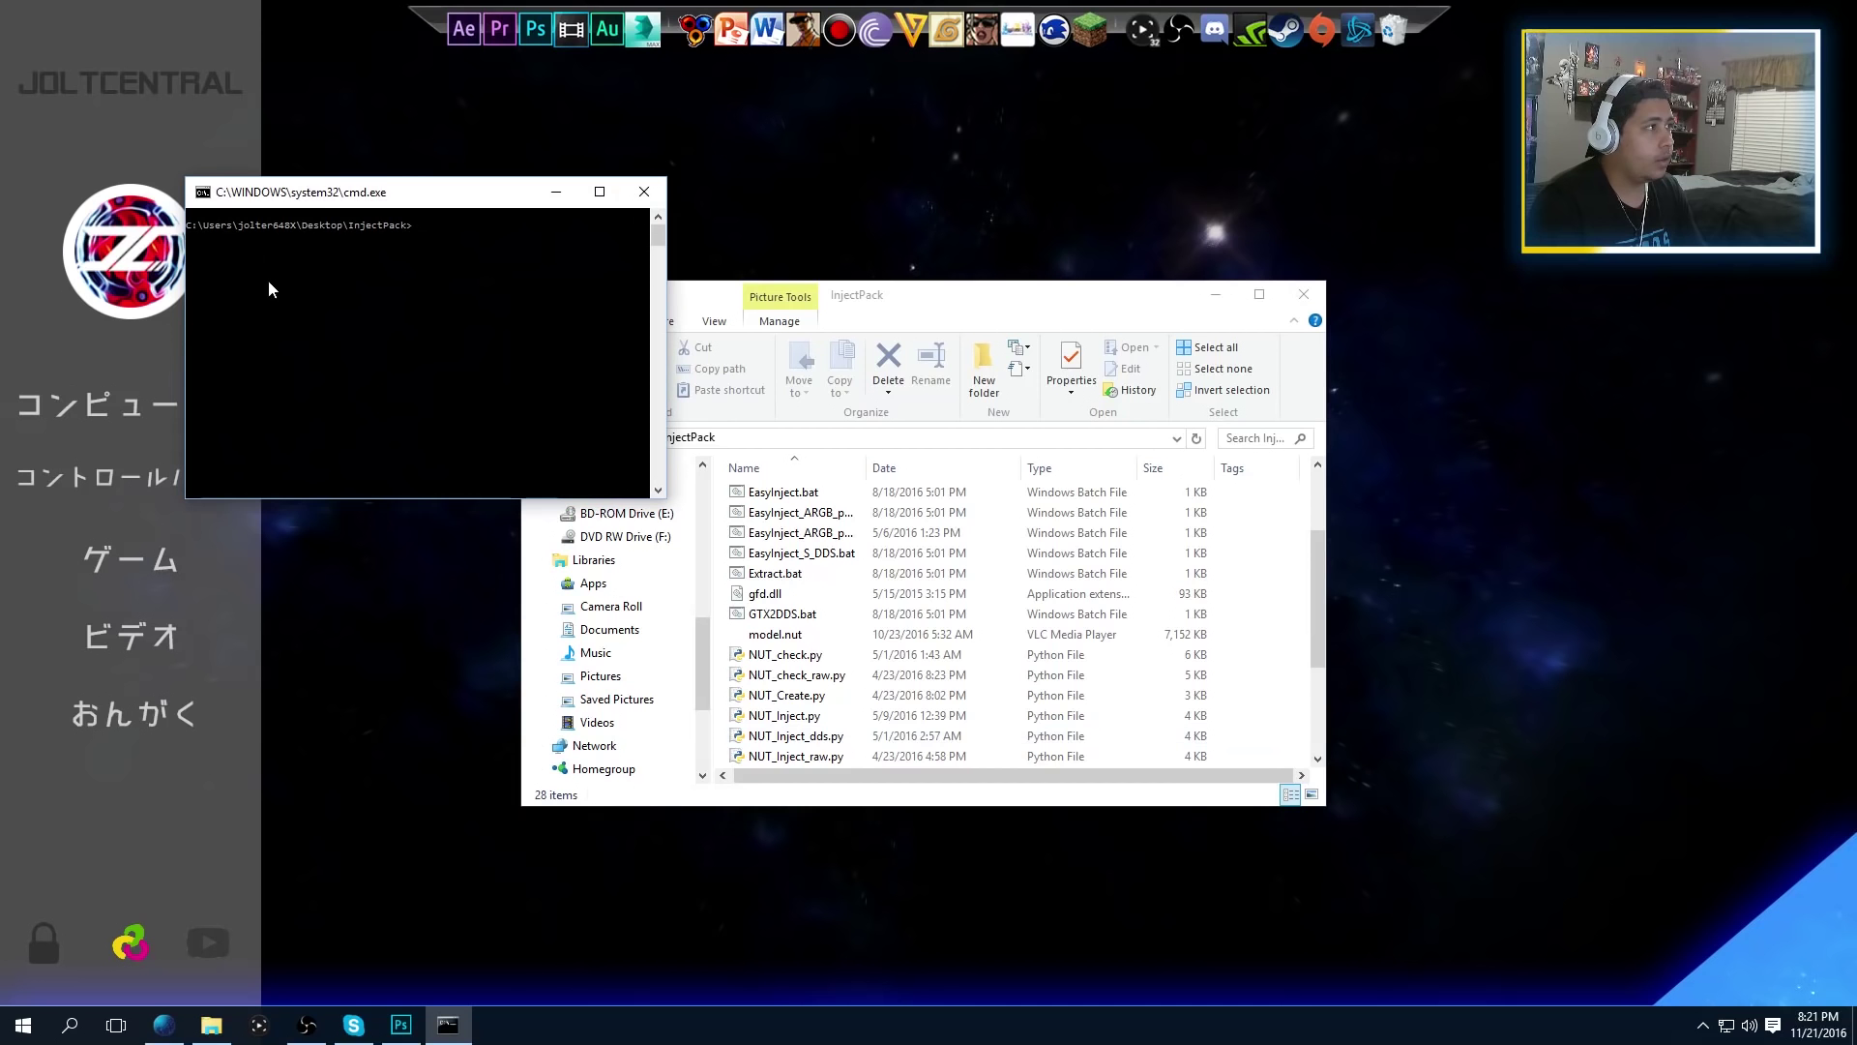
{"action": "left_click_drag", "start_coordinate": [367, 198], "coordinate": [1420, 445]}
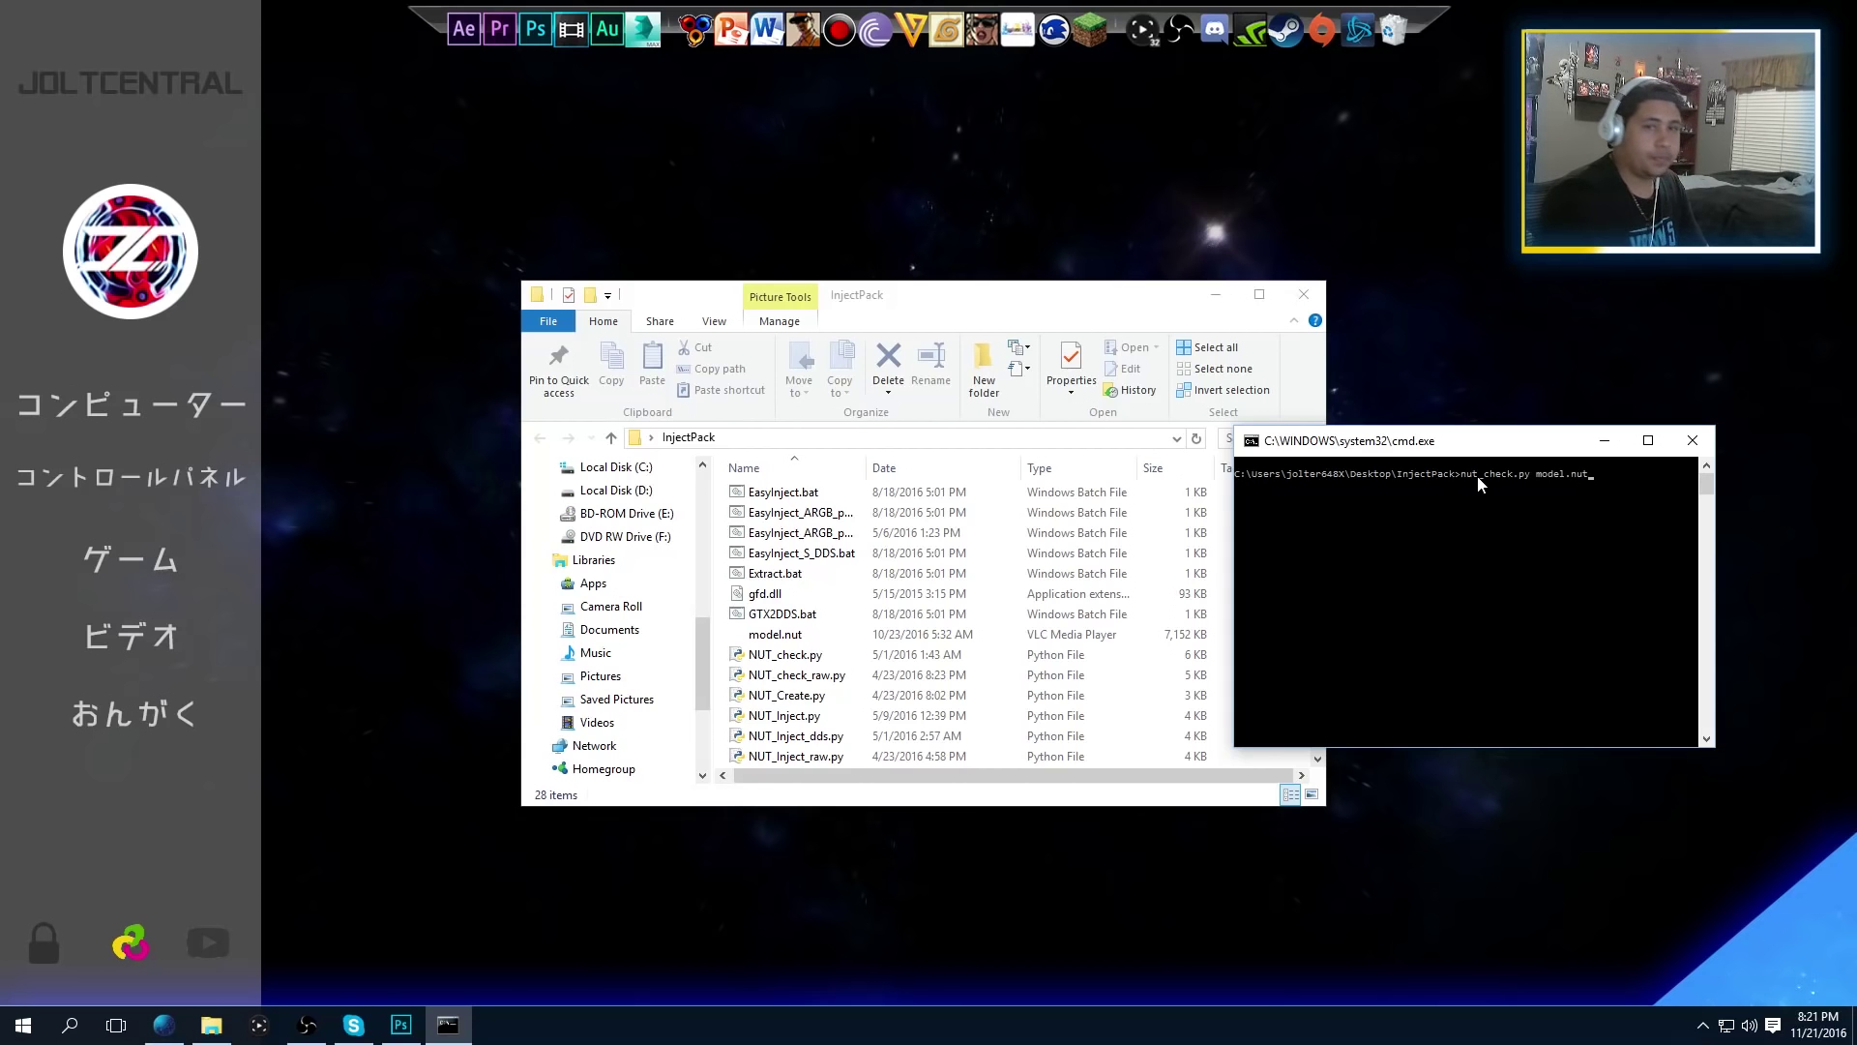
{"action": "key", "text": "Return"}
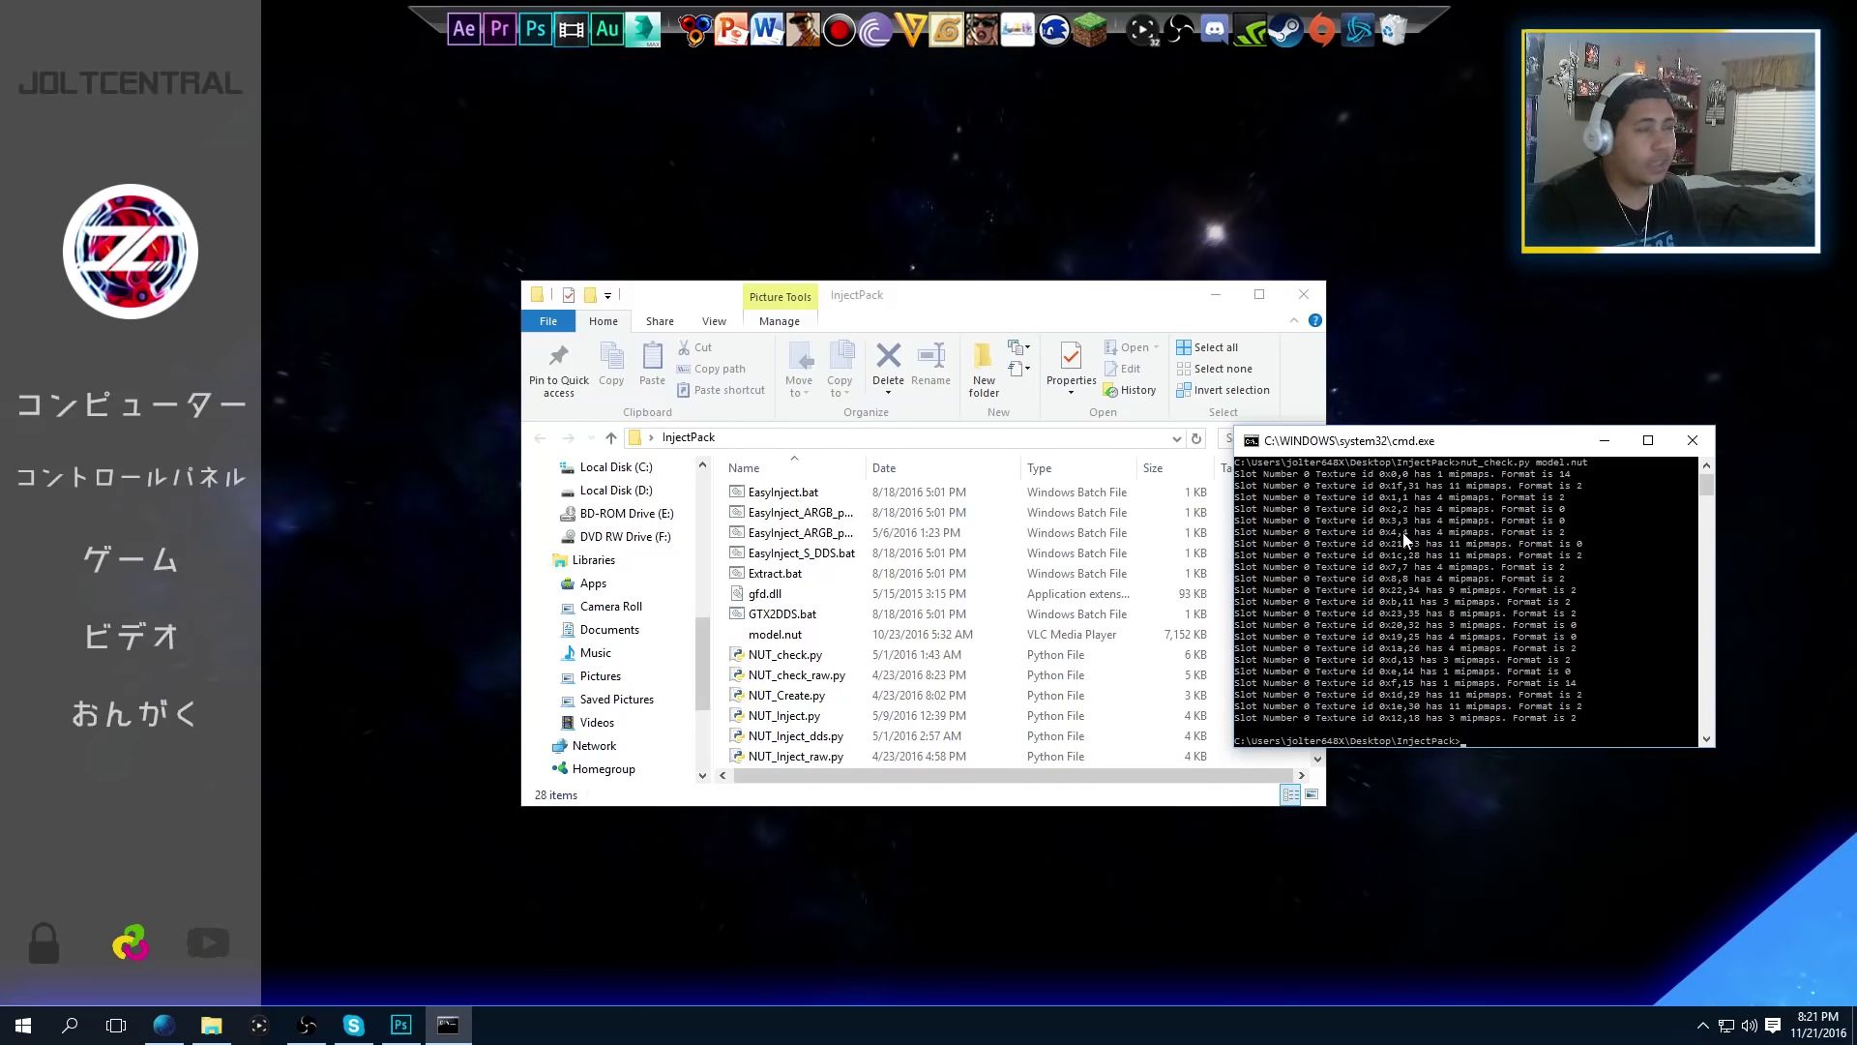
Open the OutDDS folder inside InjectPack, look through the extracted textures, and place its window beside the command window
{"action": "left_click", "coordinate": [779, 623]}
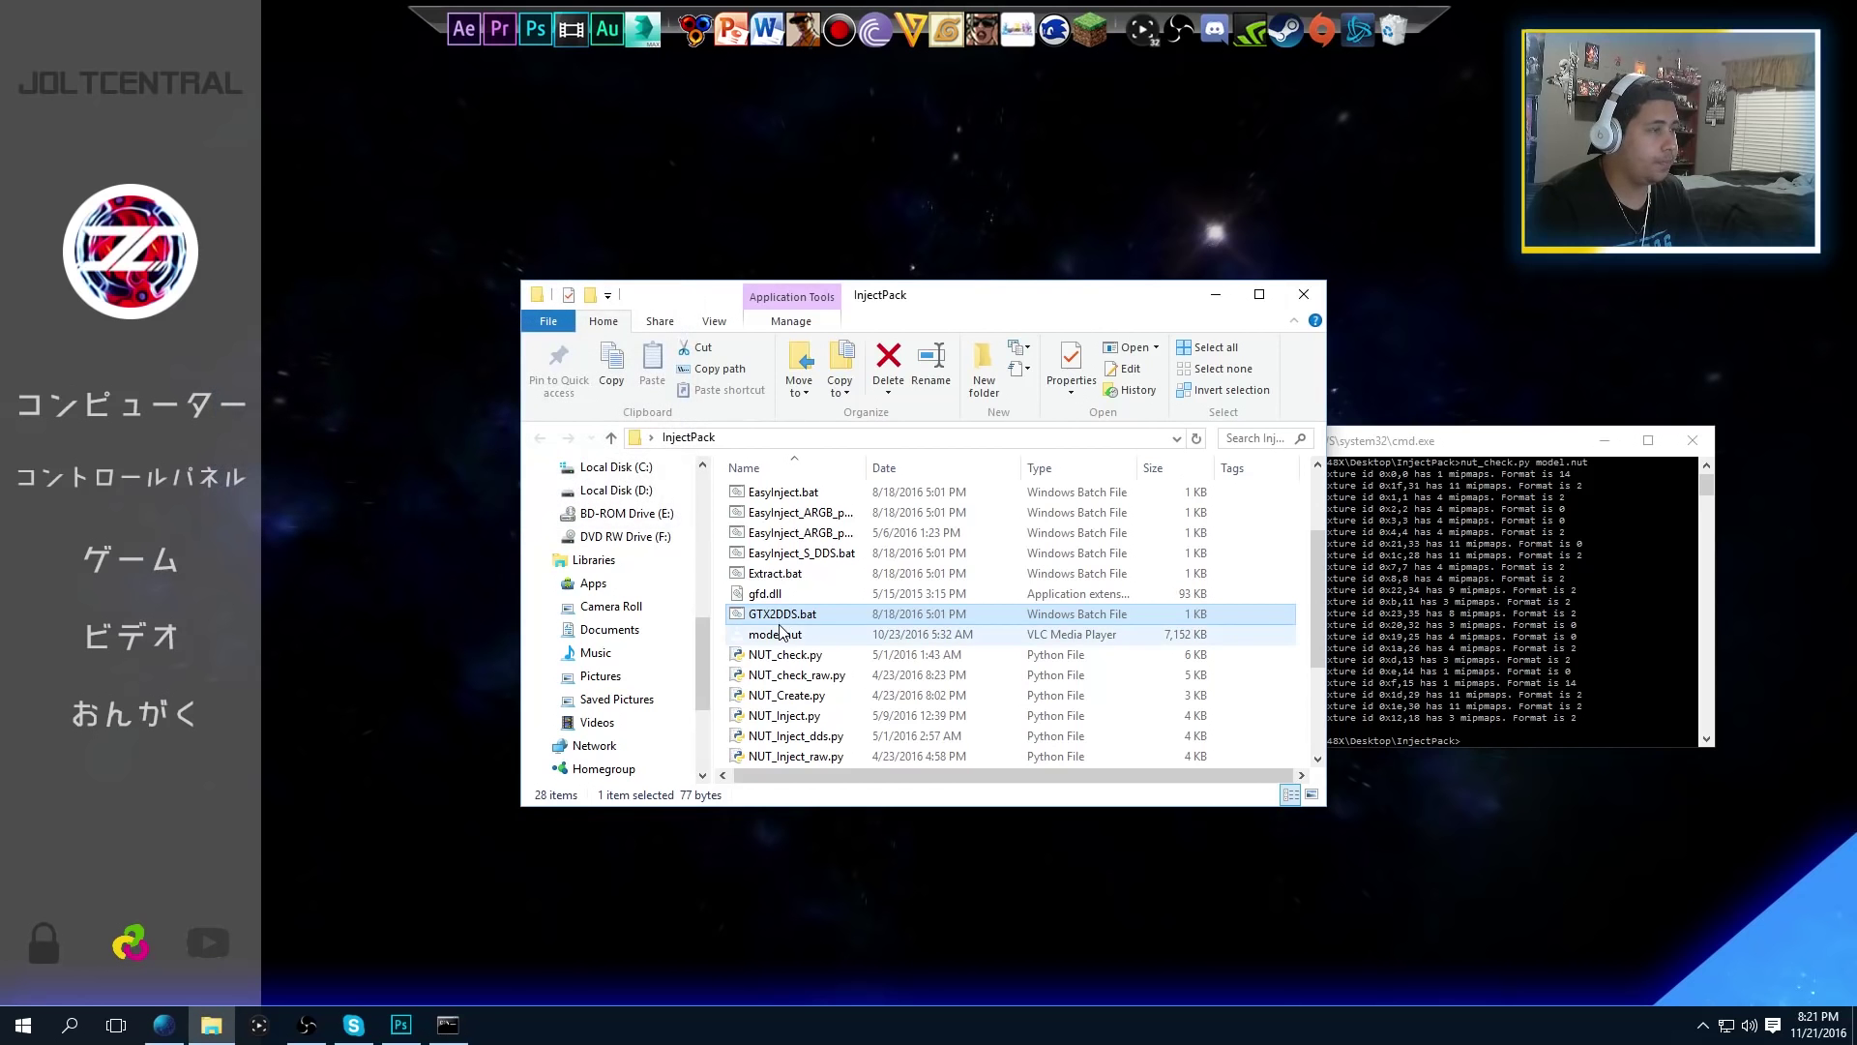
{"action": "scroll", "coordinate": [866, 632], "scroll_direction": "up", "scroll_amount": 2}
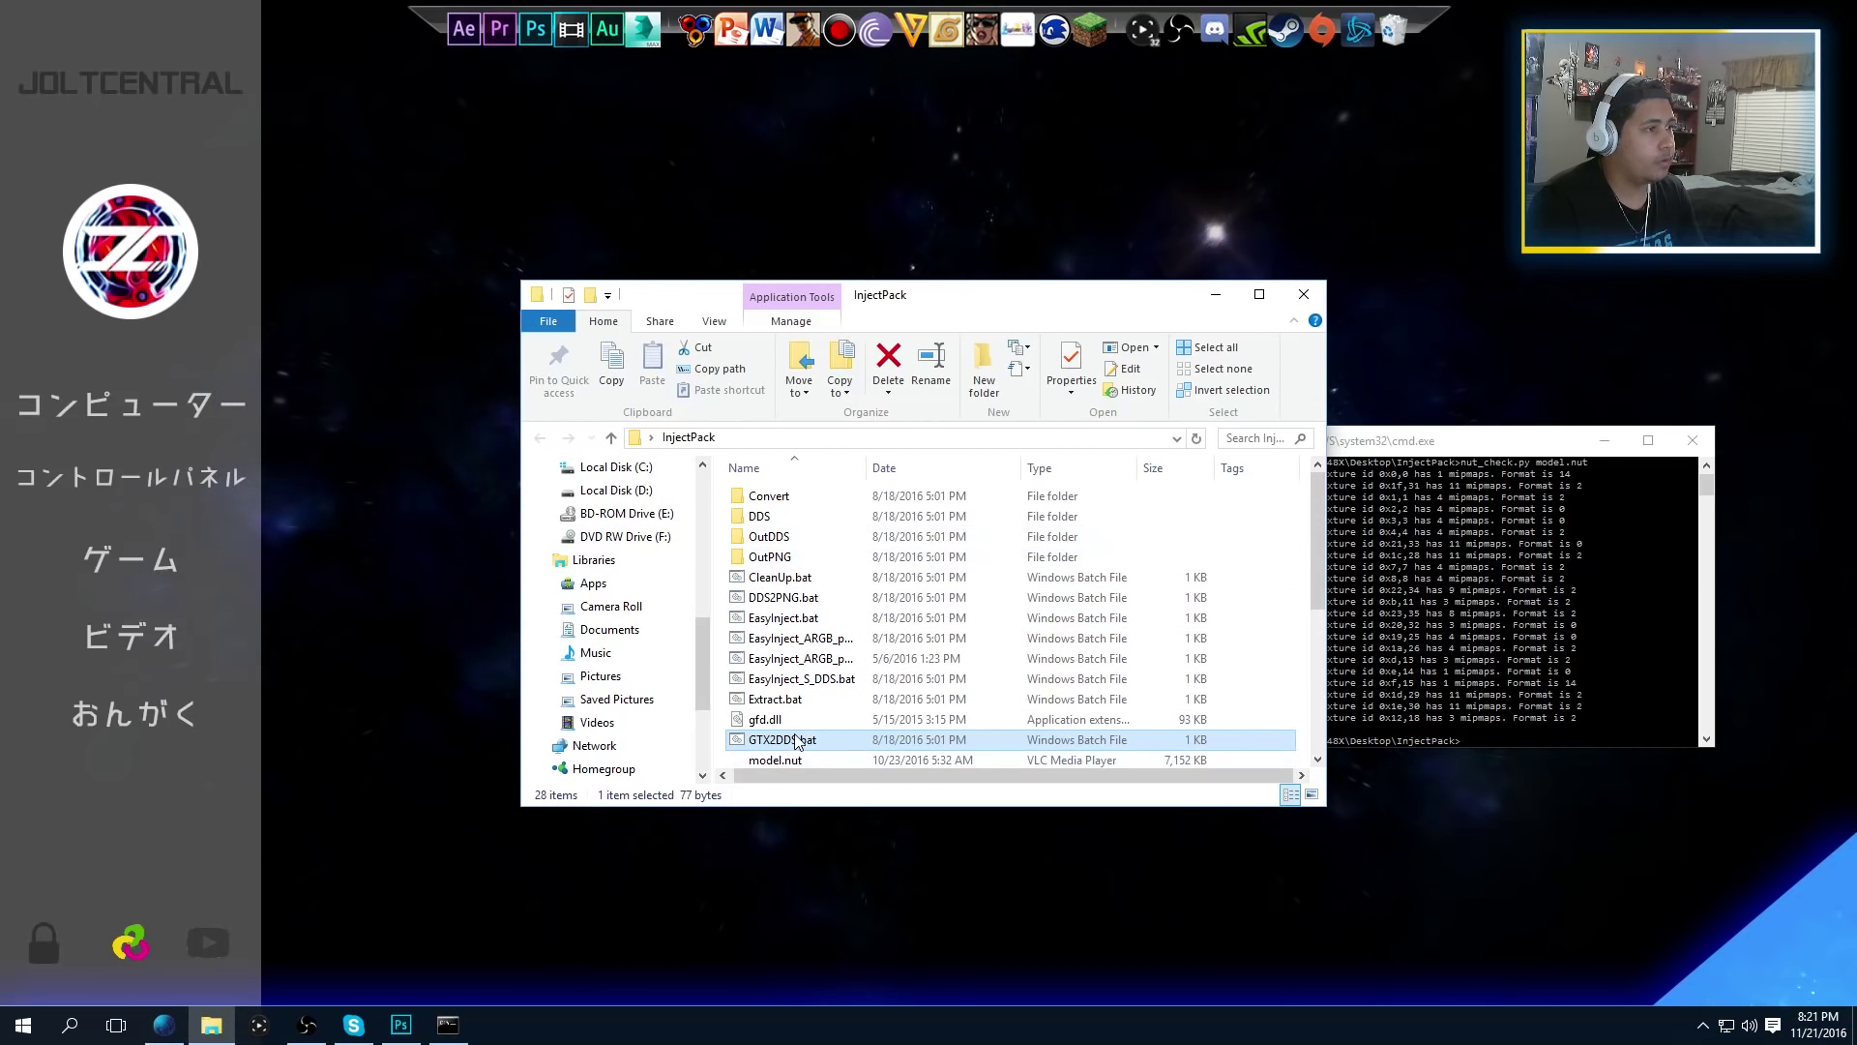
{"action": "double_click", "coordinate": [782, 545]}
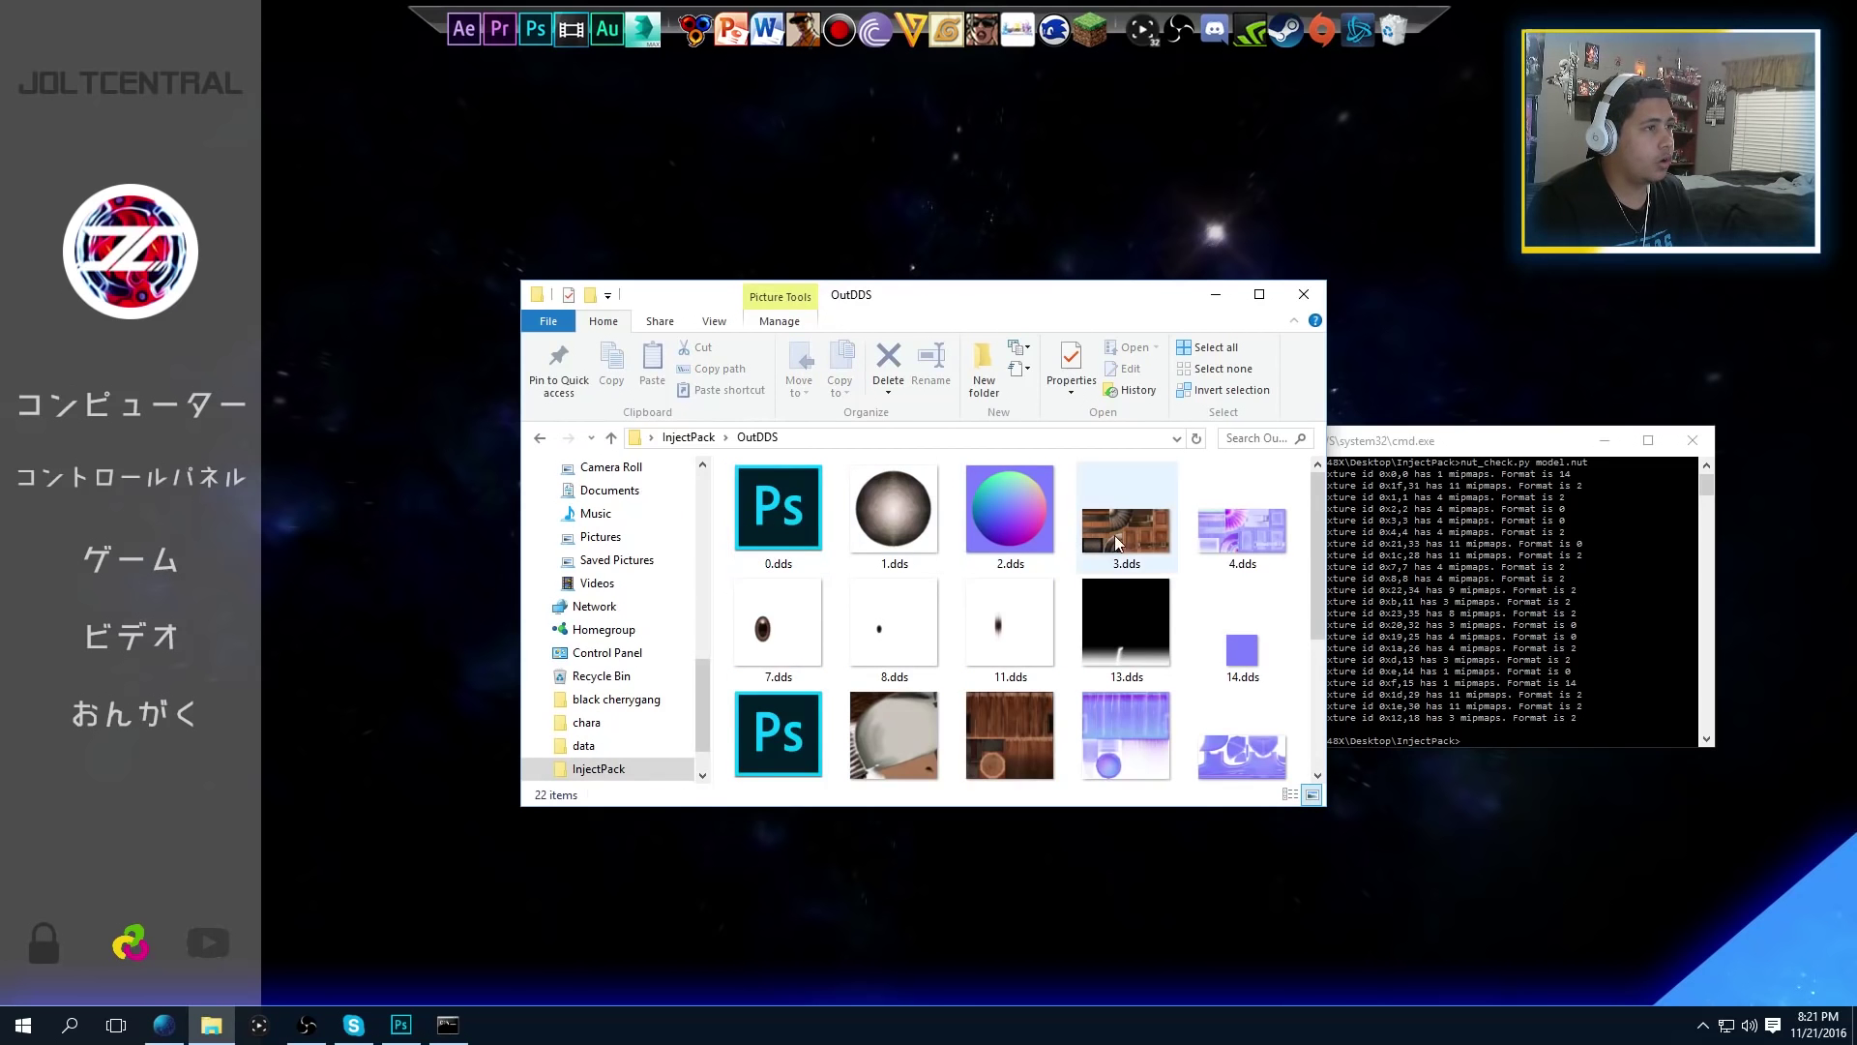
{"action": "scroll", "coordinate": [1104, 581], "scroll_direction": "down", "scroll_amount": 3}
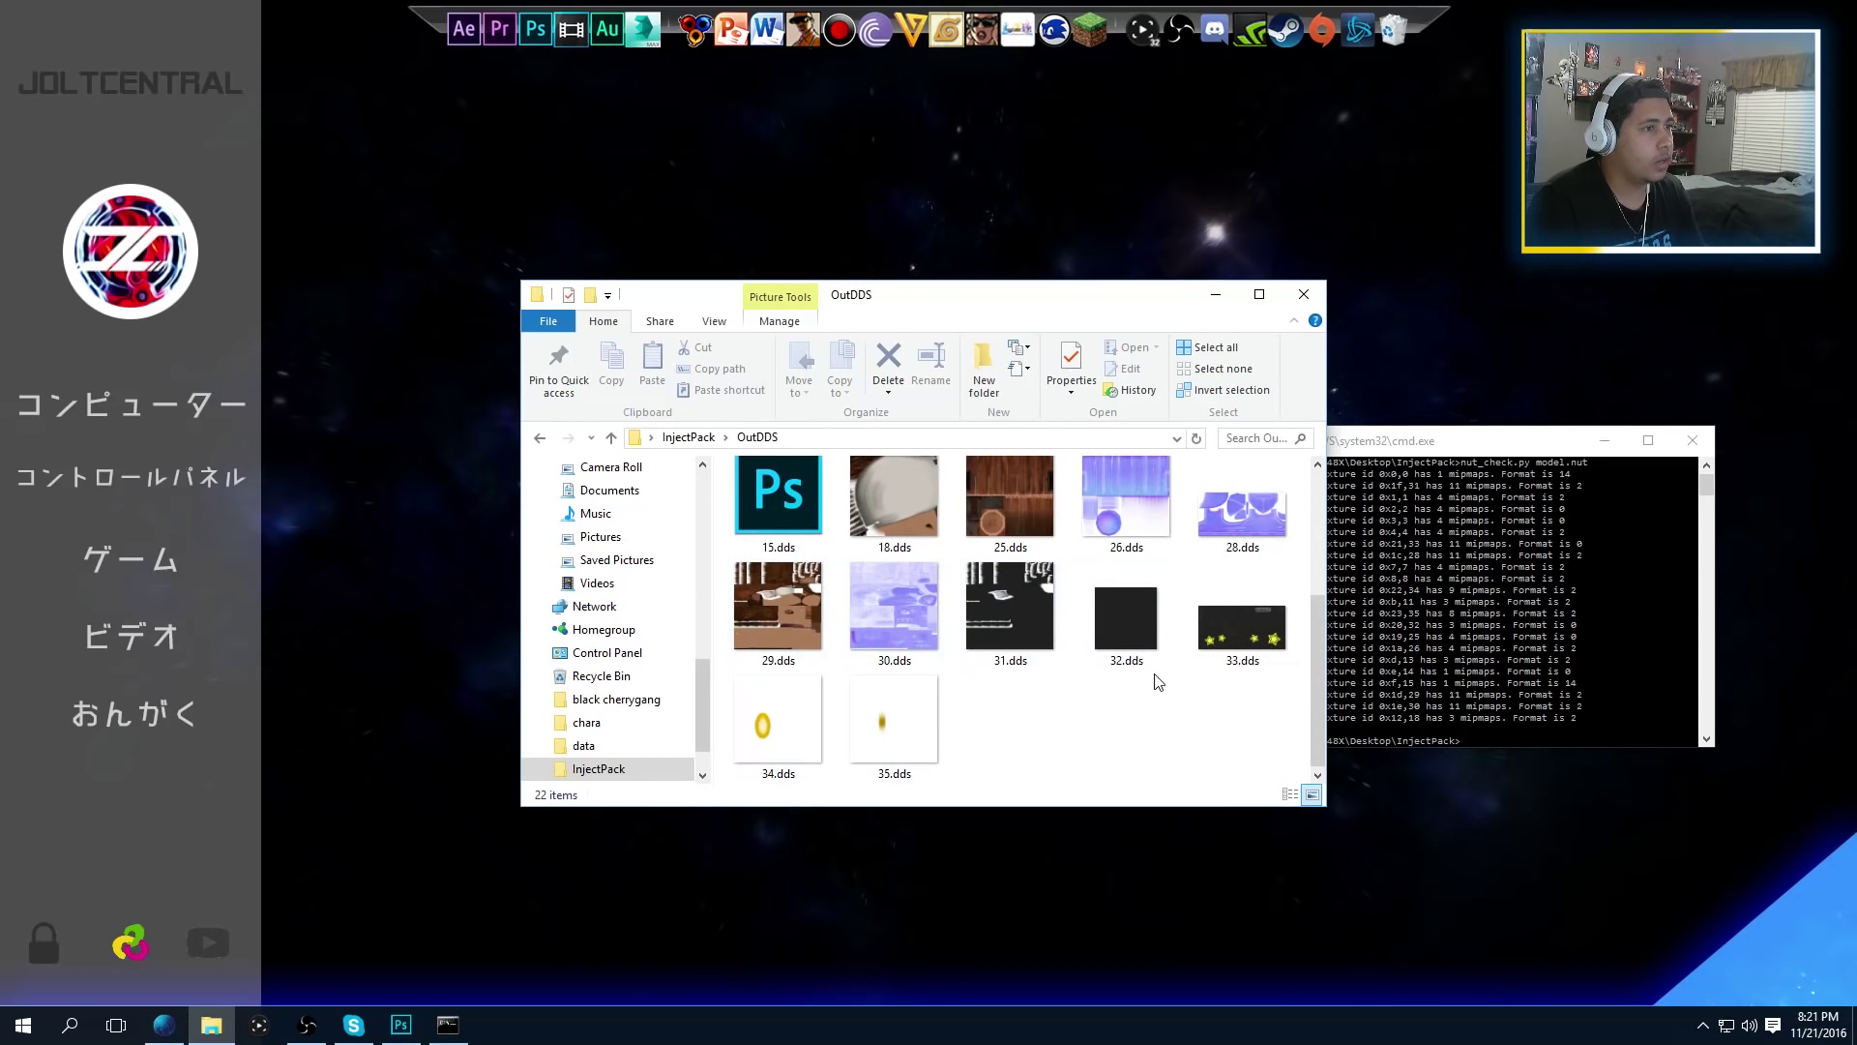
{"action": "scroll", "coordinate": [1137, 752], "scroll_direction": "up", "scroll_amount": 3}
{"action": "scroll", "coordinate": [1138, 752], "scroll_direction": "down", "scroll_amount": 3}
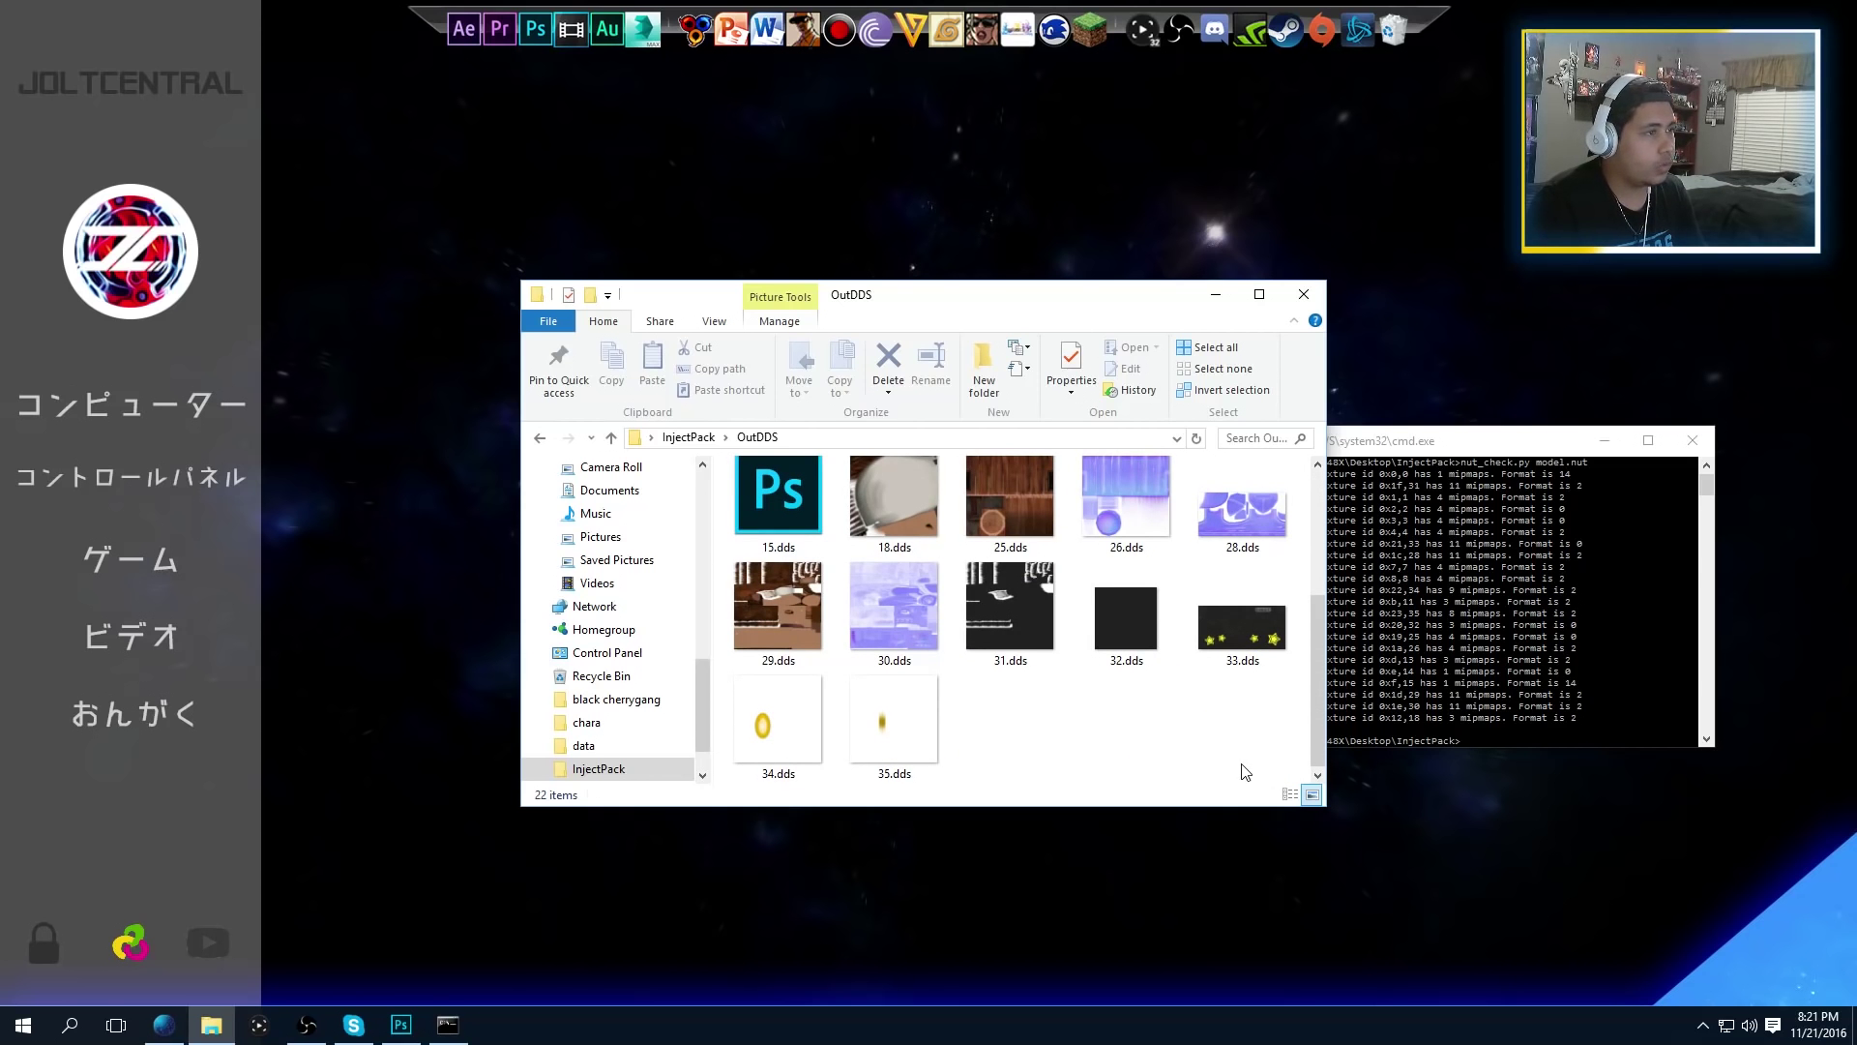
{"action": "left_click_drag", "start_coordinate": [1102, 306], "coordinate": [978, 316]}
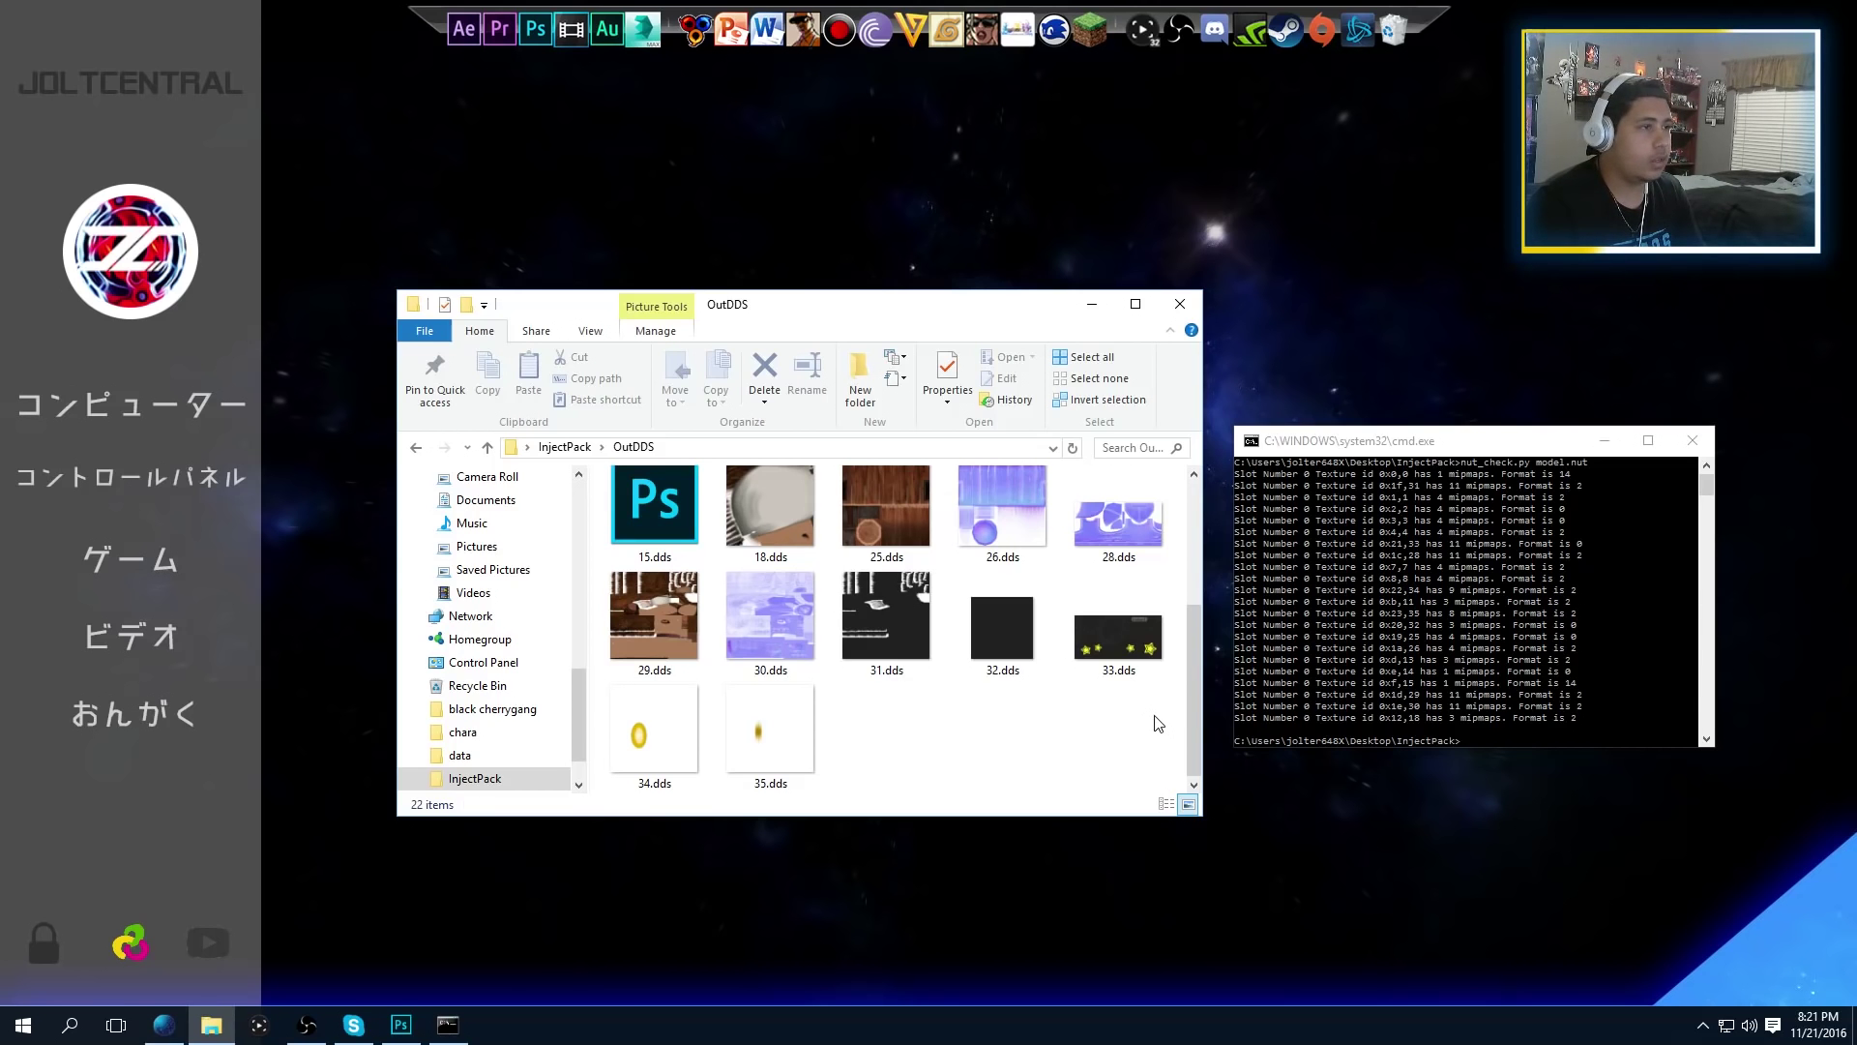
Open the 33.dds star texture in Photoshop, loading it using default sizes
{"action": "left_click_drag", "start_coordinate": [1176, 700], "coordinate": [1036, 654]}
{"action": "left_click", "coordinate": [1092, 761]}
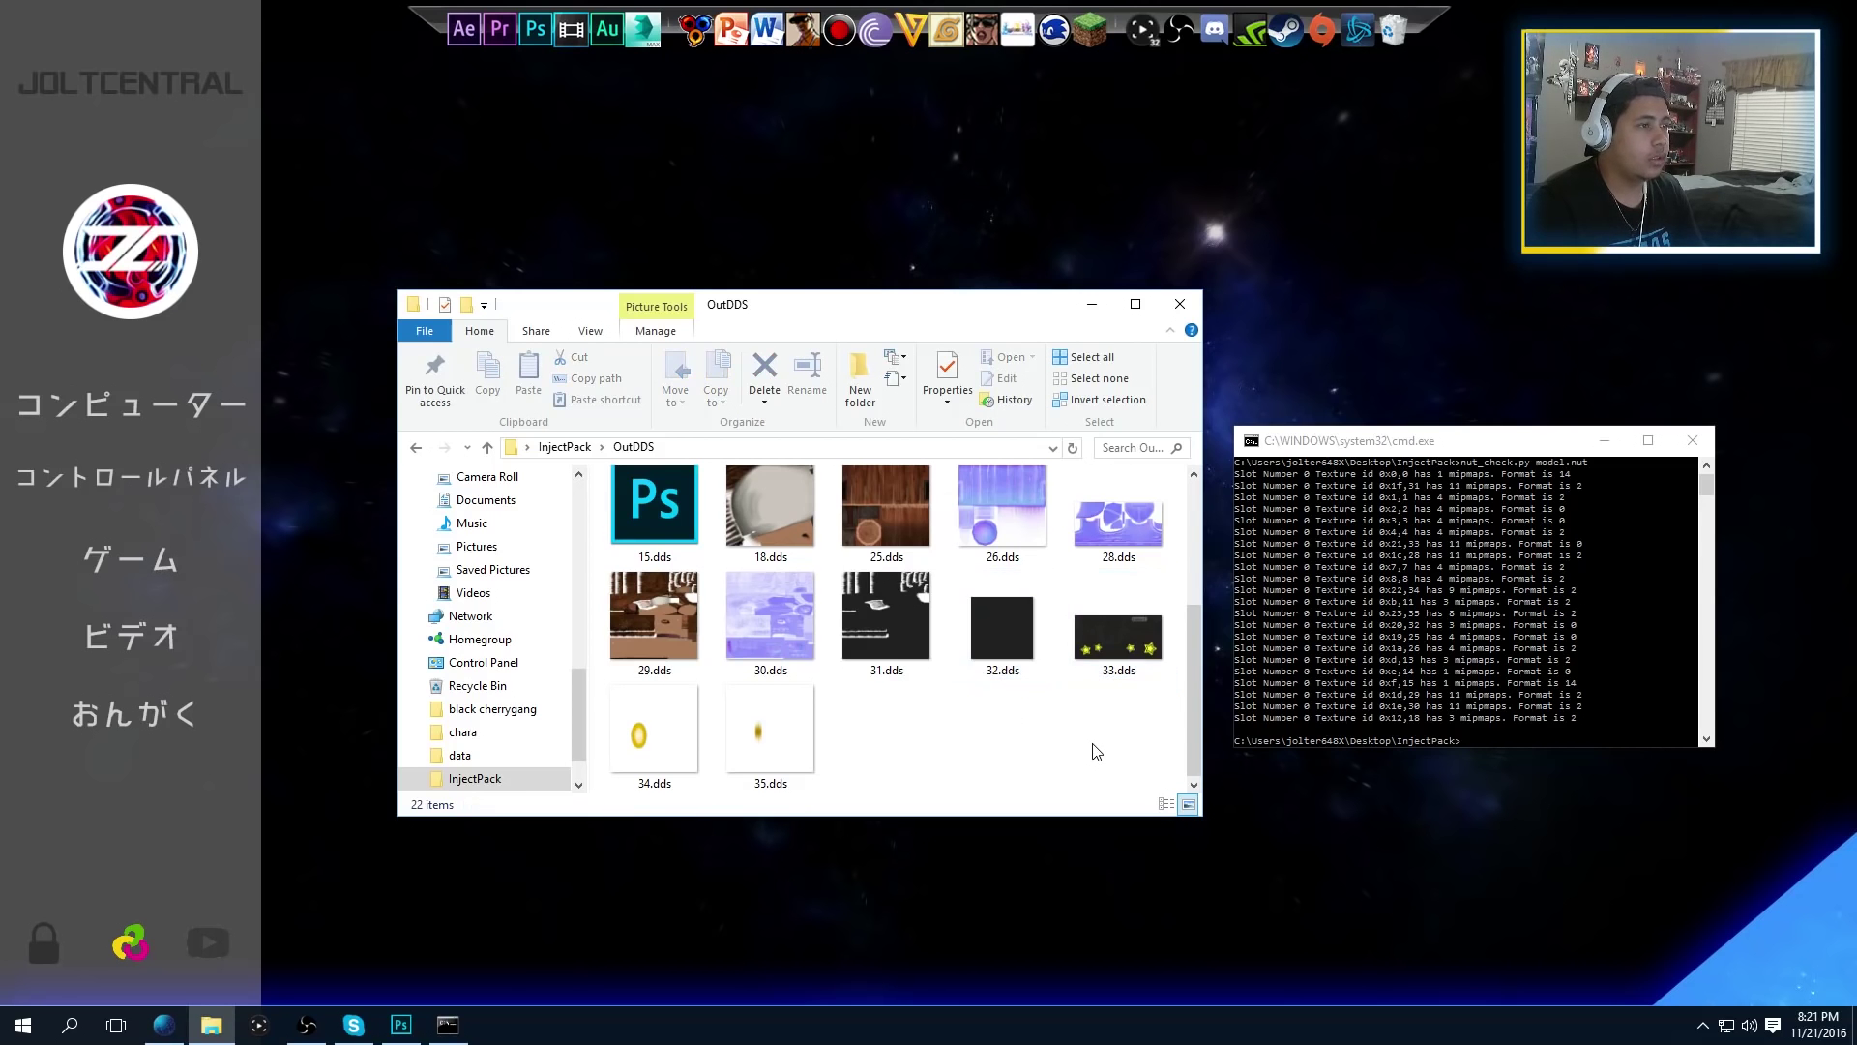
{"action": "mouse_move", "coordinate": [1085, 649]}
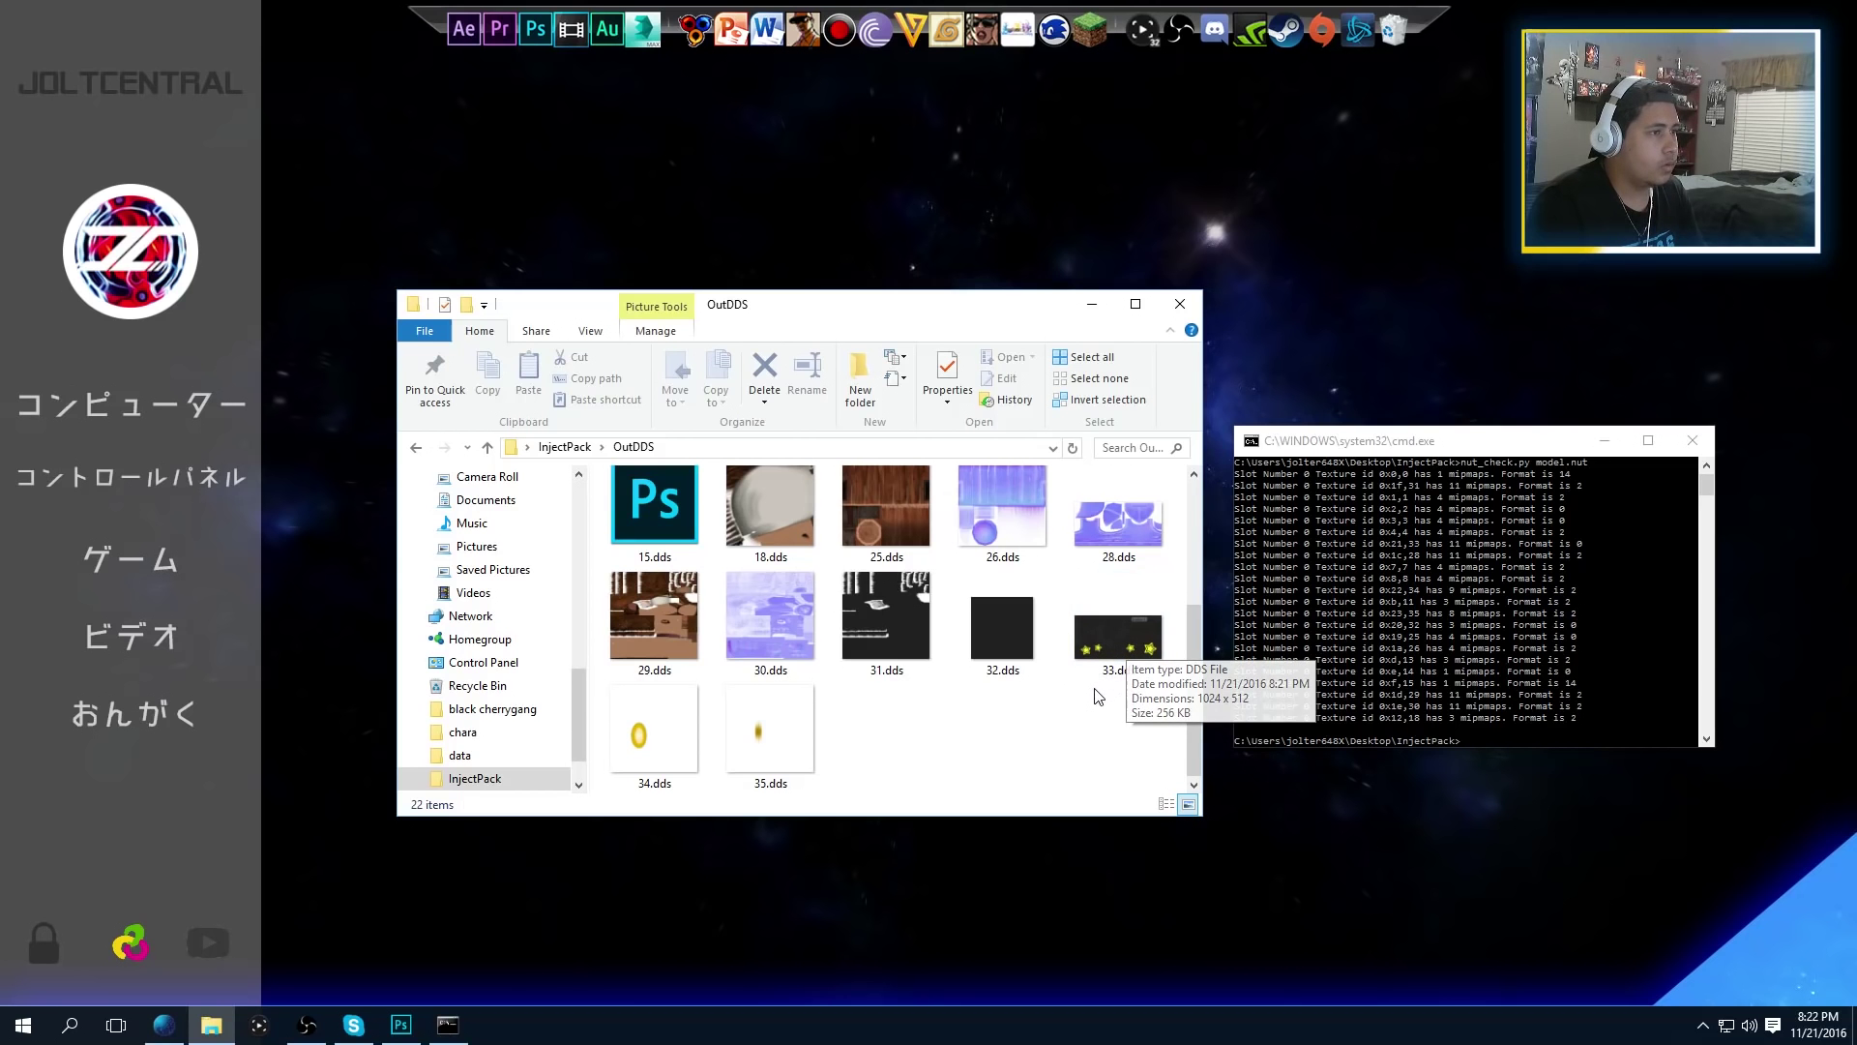
{"action": "double_click", "coordinate": [1103, 656]}
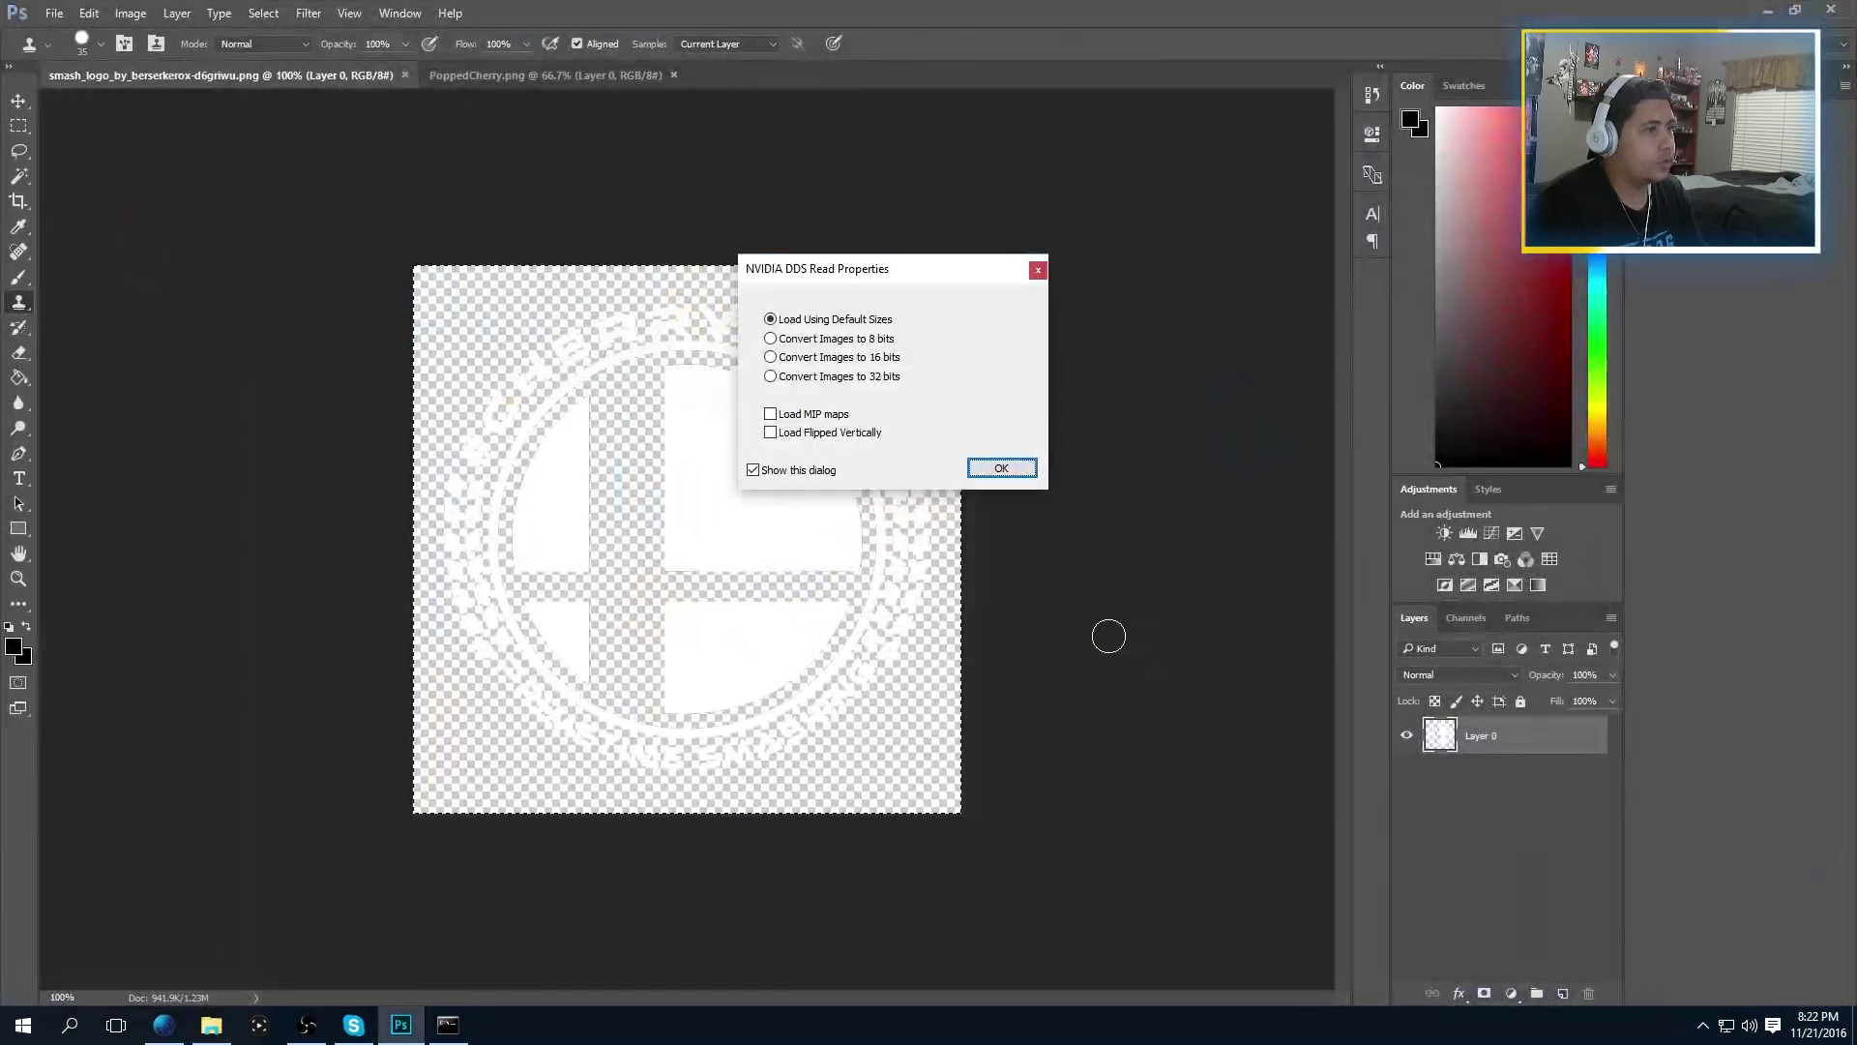
{"action": "left_click", "coordinate": [1015, 468]}
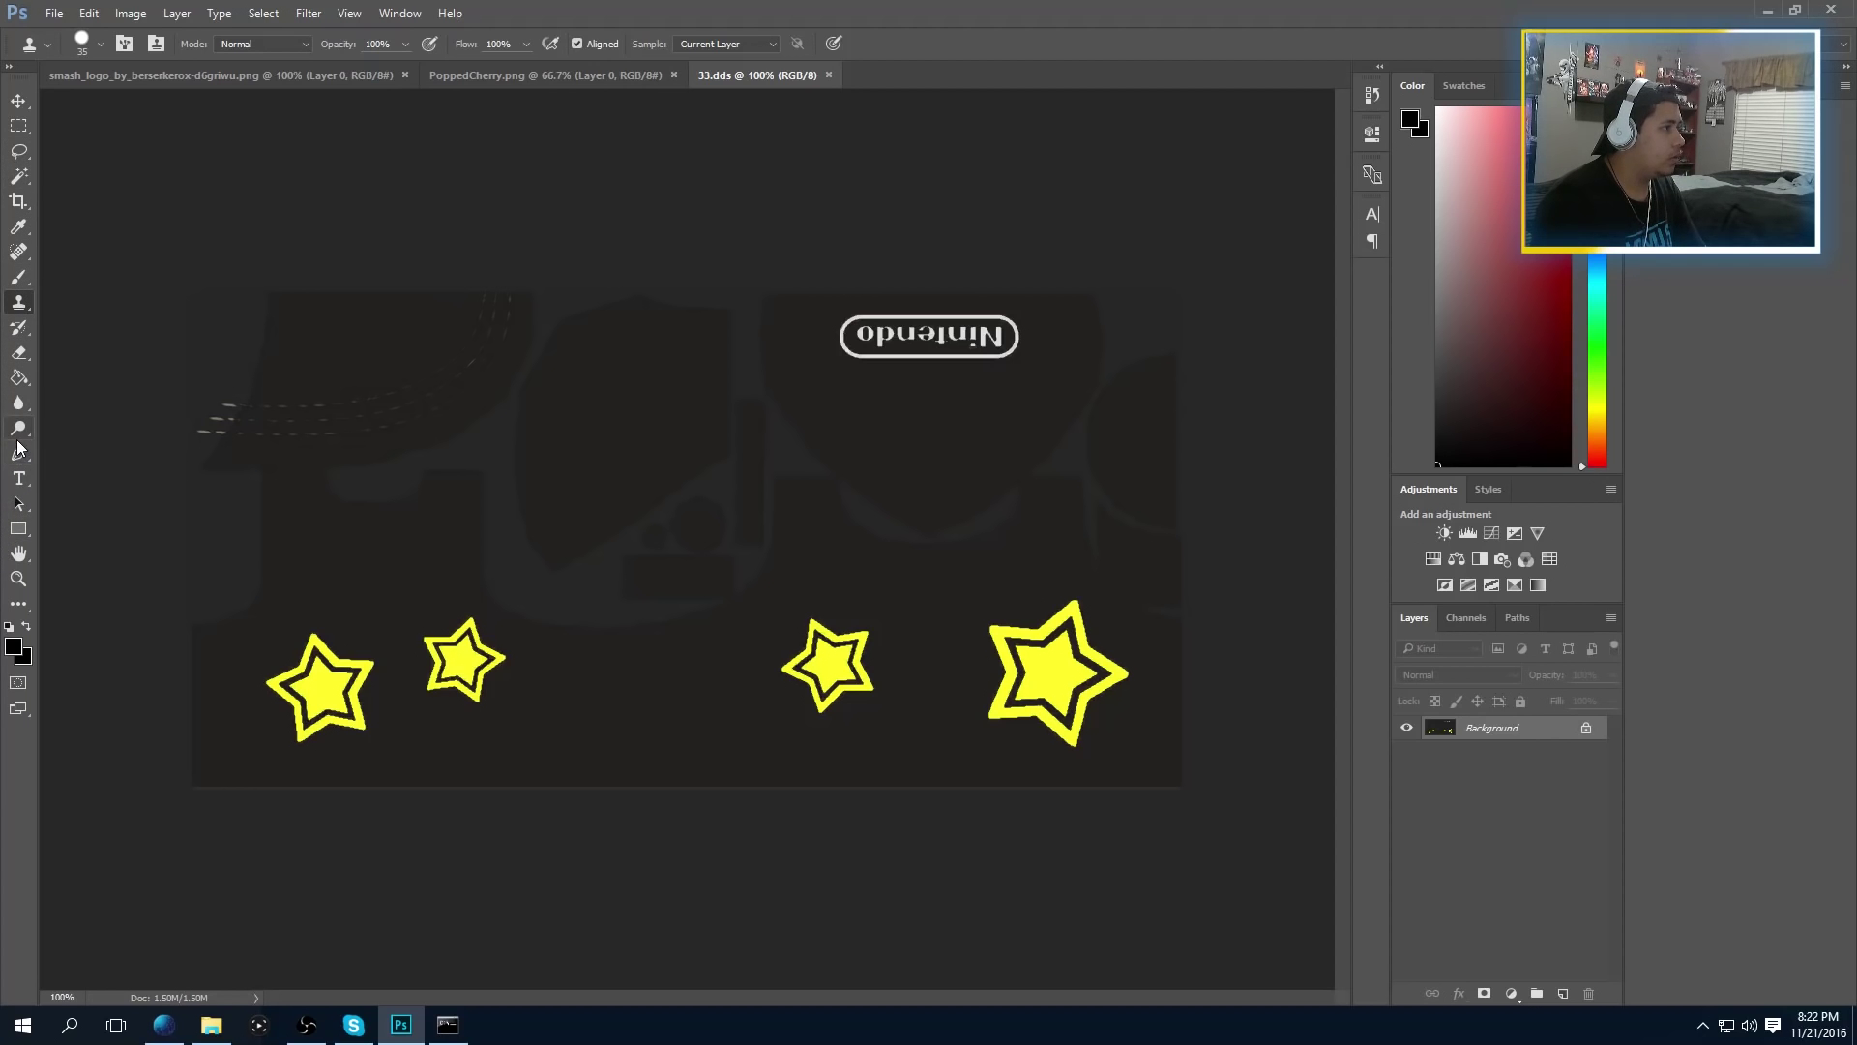
Sample the texture's dark background, #242221, as the foreground colour
{"action": "left_click", "coordinate": [12, 647]}
{"action": "left_click", "coordinate": [319, 565]}
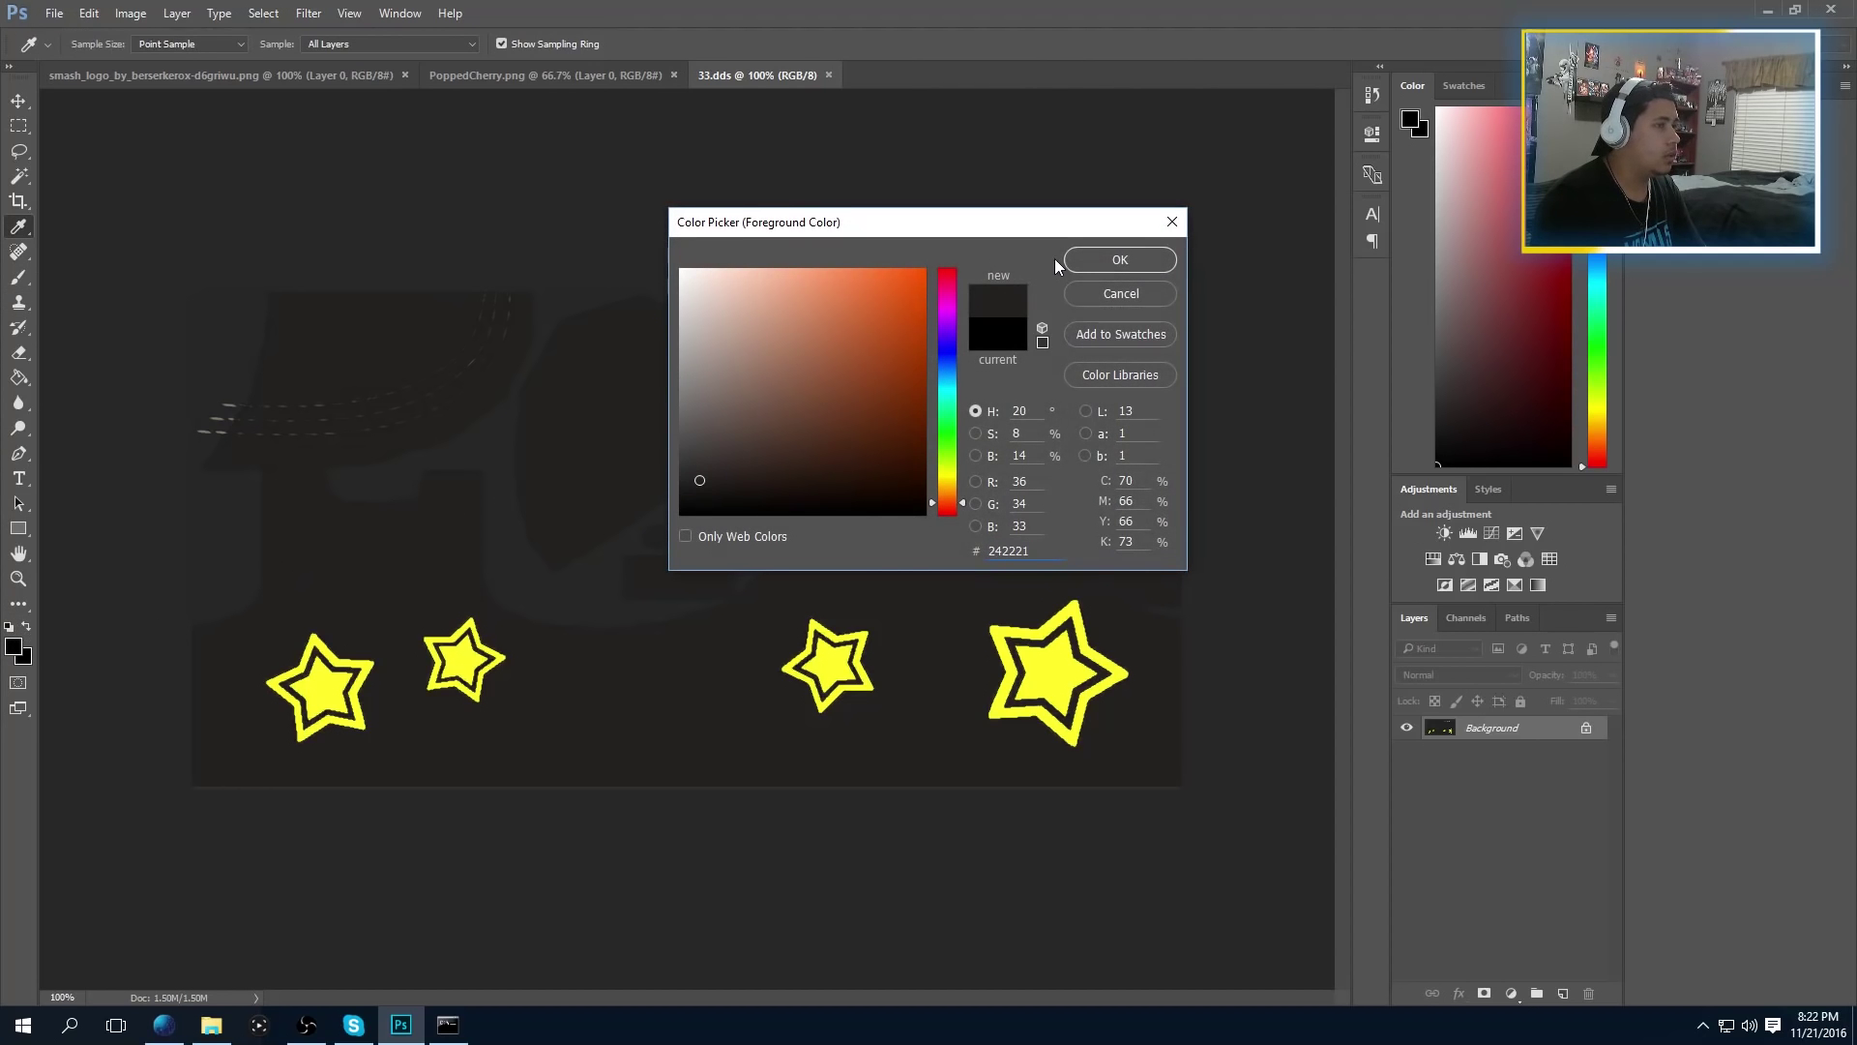
{"action": "left_click", "coordinate": [1119, 263]}
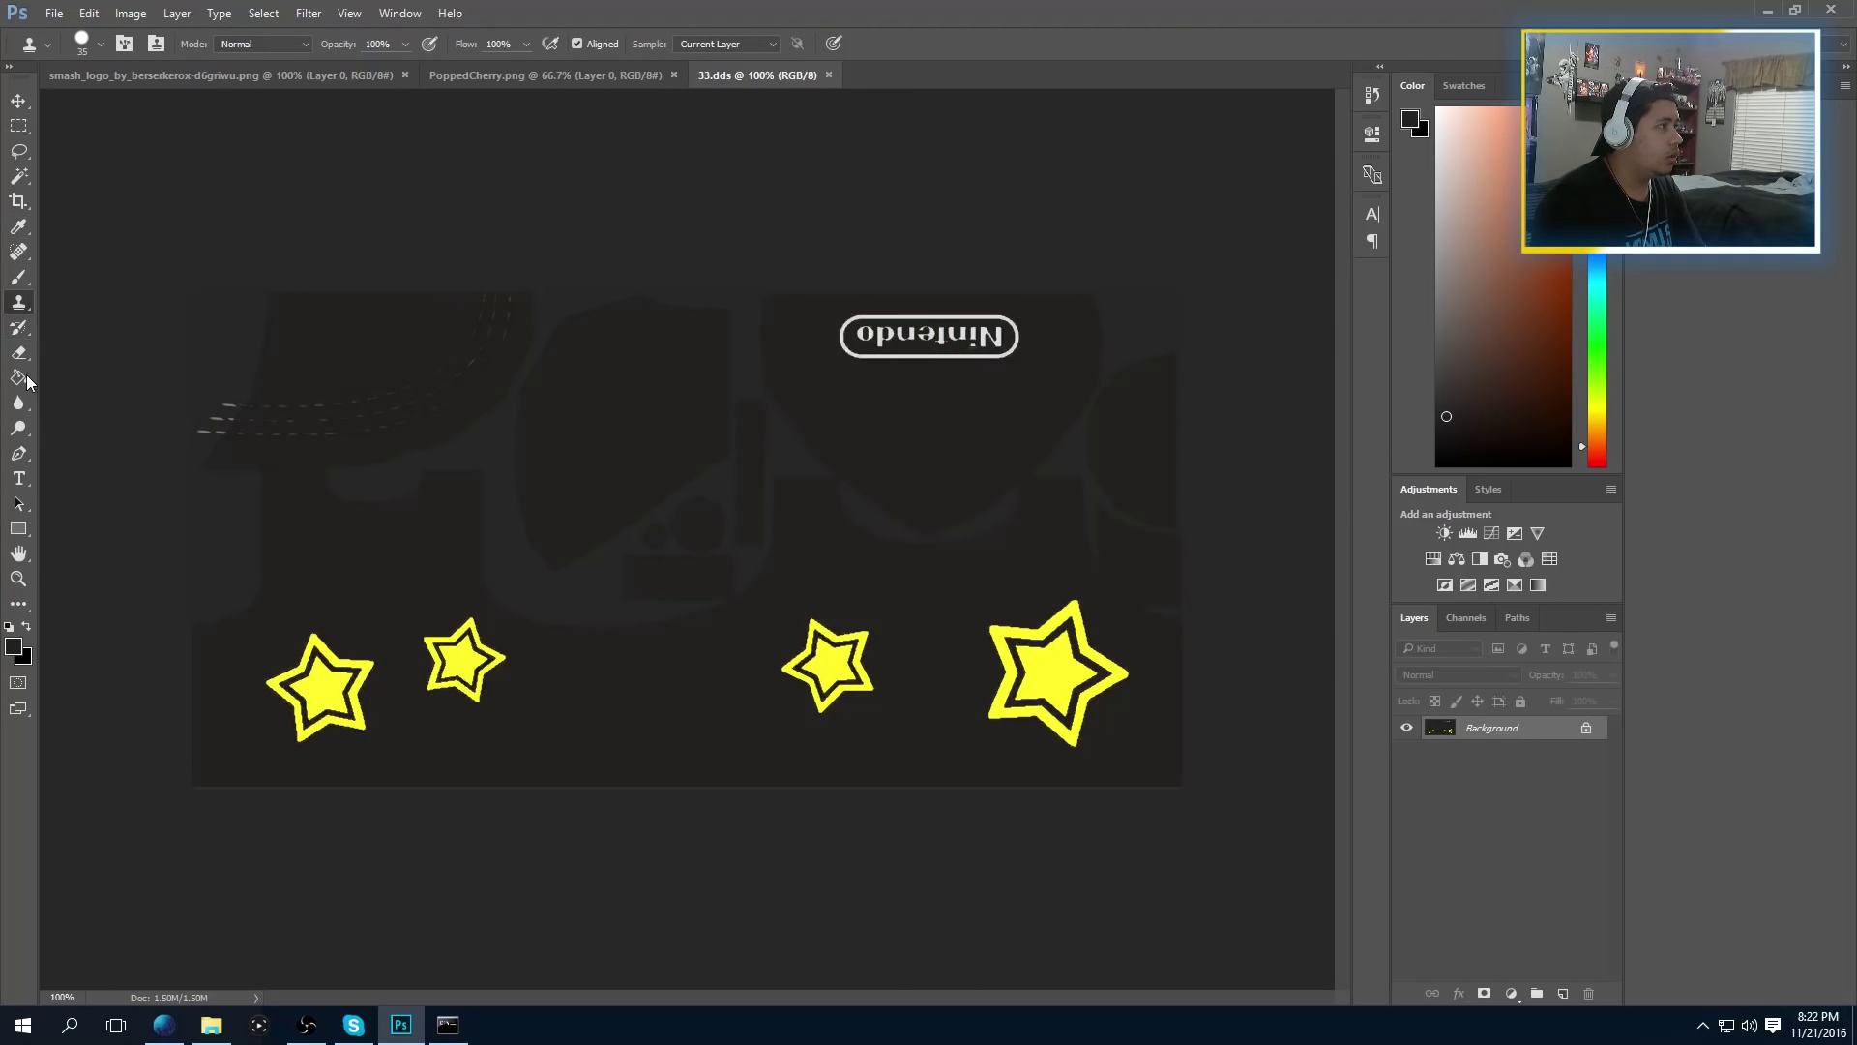
Paint over the four yellow stars and the Nintendo logo with the Brush tool at size 60
{"action": "left_click", "coordinate": [15, 278]}
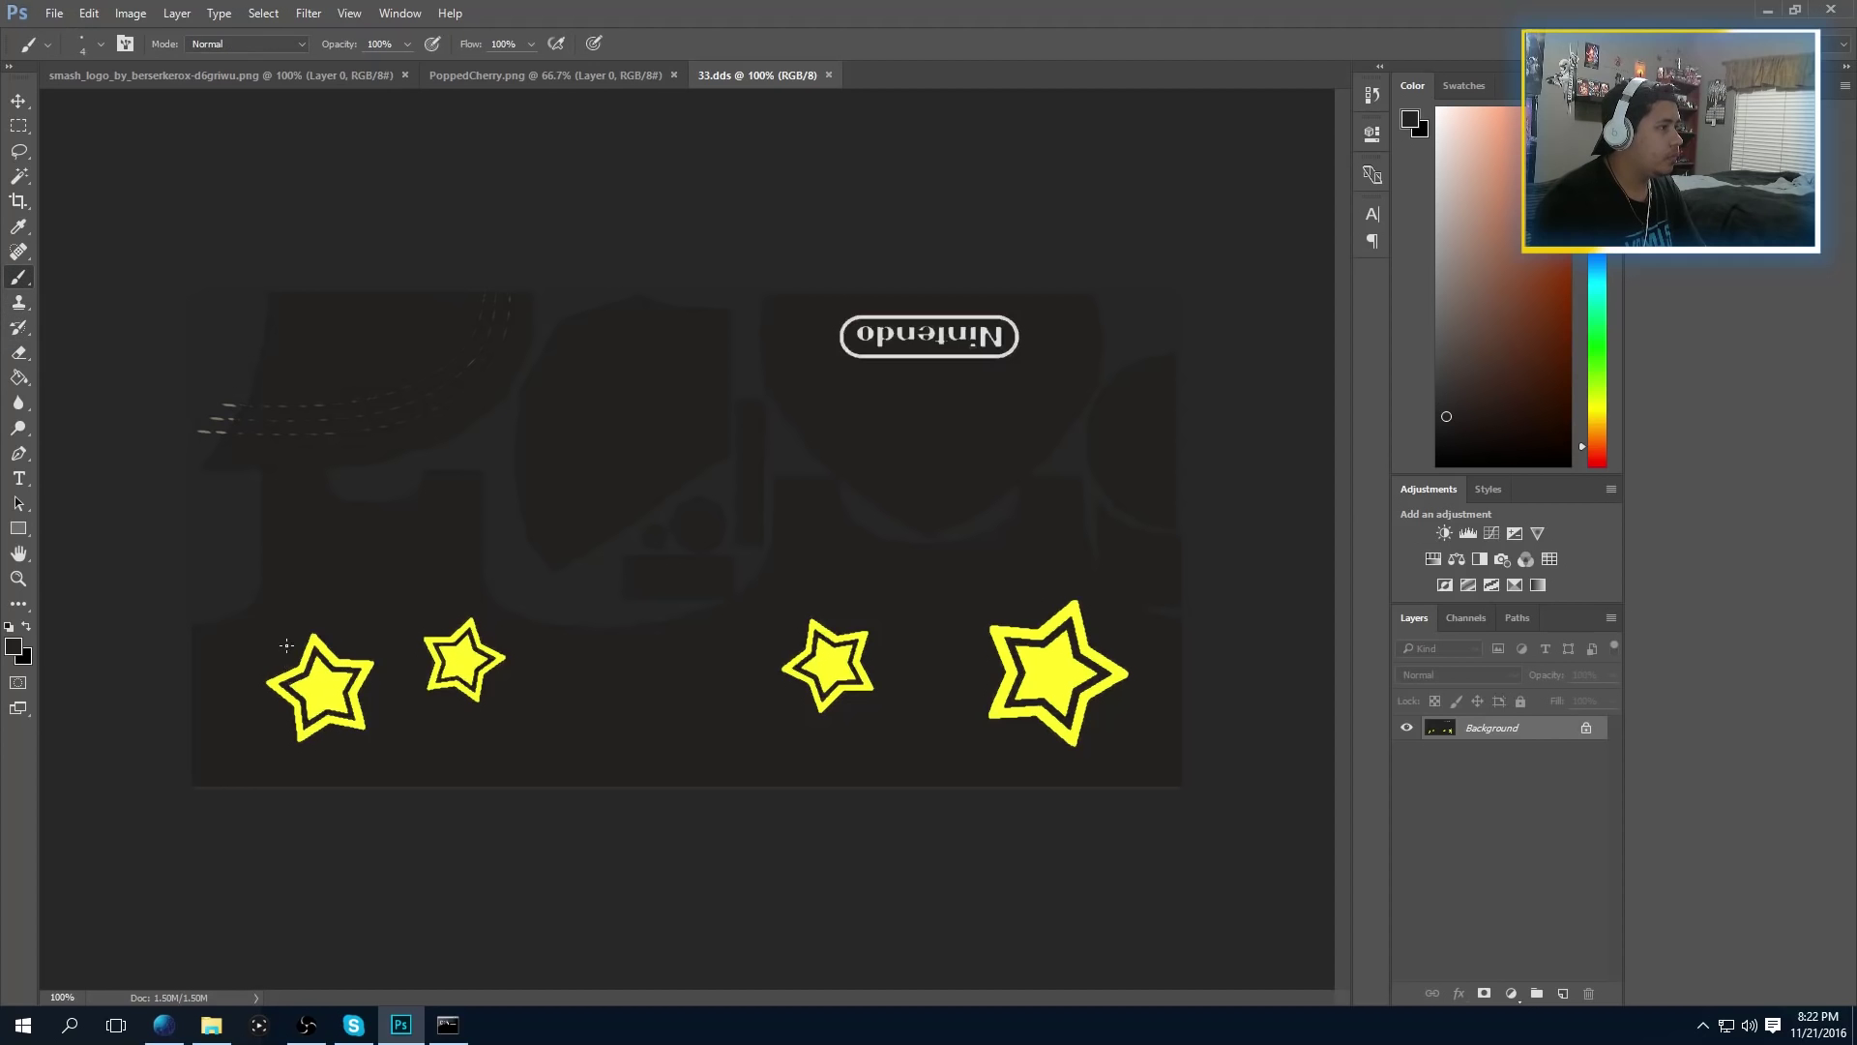
{"action": "key", "text": "bracketright"}
{"action": "key", "text": "bracketright"}
{"action": "key", "text": "bracketright"}
{"action": "key", "text": "bracketright"}
{"action": "key", "text": "bracketright"}
{"action": "key", "text": "bracketright"}
{"action": "key", "text": "bracketright"}
{"action": "key", "text": "bracketright"}
{"action": "key", "text": "bracketright"}
{"action": "key", "text": "bracketright"}
{"action": "mouse_move", "coordinate": [316, 610]}
{"action": "left_mouse_down"}
{"action": "mouse_move", "coordinate": [348, 671]}
{"action": "mouse_move", "coordinate": [465, 625]}
{"action": "mouse_move", "coordinate": [434, 707]}
{"action": "mouse_move", "coordinate": [441, 652]}
{"action": "mouse_move", "coordinate": [766, 746]}
{"action": "mouse_move", "coordinate": [836, 704]}
{"action": "mouse_move", "coordinate": [773, 685]}
{"action": "mouse_move", "coordinate": [1065, 619]}
{"action": "mouse_move", "coordinate": [1112, 695]}
{"action": "mouse_move", "coordinate": [1034, 730]}
{"action": "mouse_move", "coordinate": [1031, 666]}
{"action": "left_mouse_up"}
{"action": "mouse_move", "coordinate": [867, 365]}
{"action": "left_mouse_down"}
{"action": "mouse_move", "coordinate": [970, 339]}
{"action": "mouse_move", "coordinate": [932, 340]}
{"action": "mouse_move", "coordinate": [1042, 340]}
{"action": "left_mouse_up"}
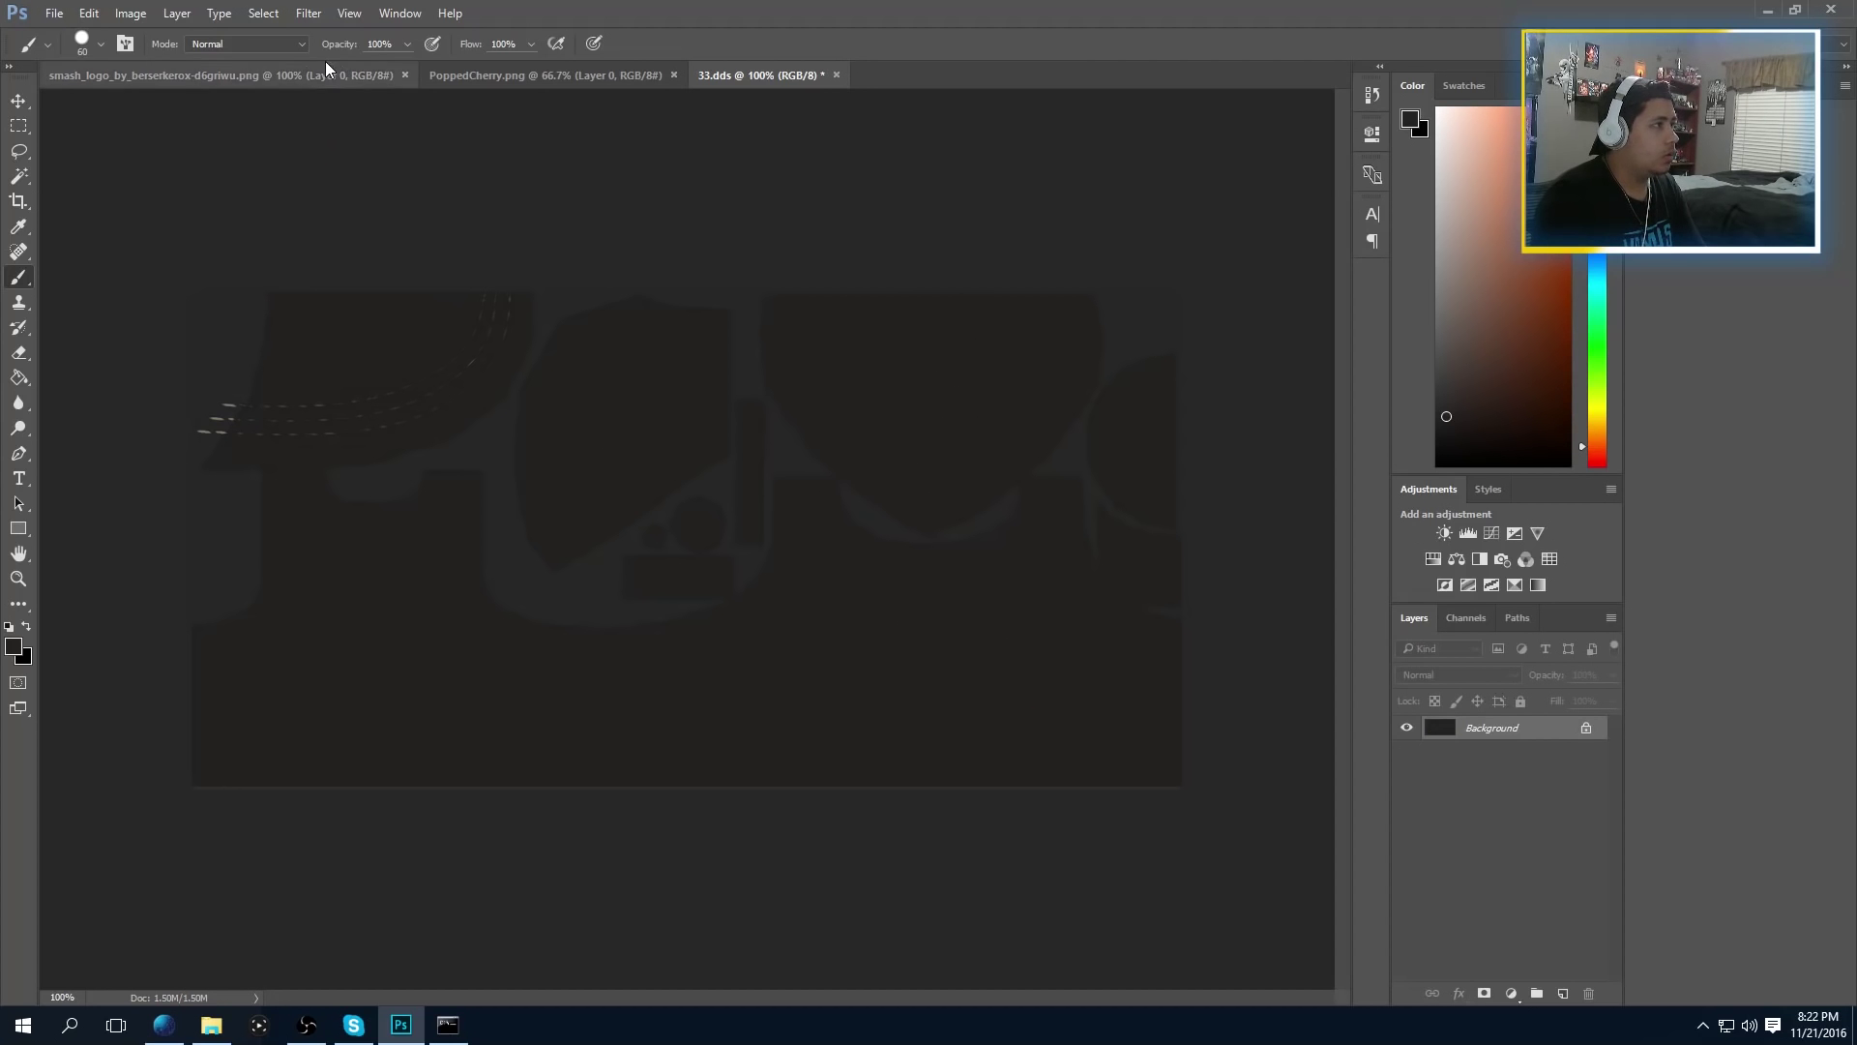
Select the whole canvas of PoppedCherry.png with the Rectangular Marquee and copy it
{"action": "left_click", "coordinate": [511, 75]}
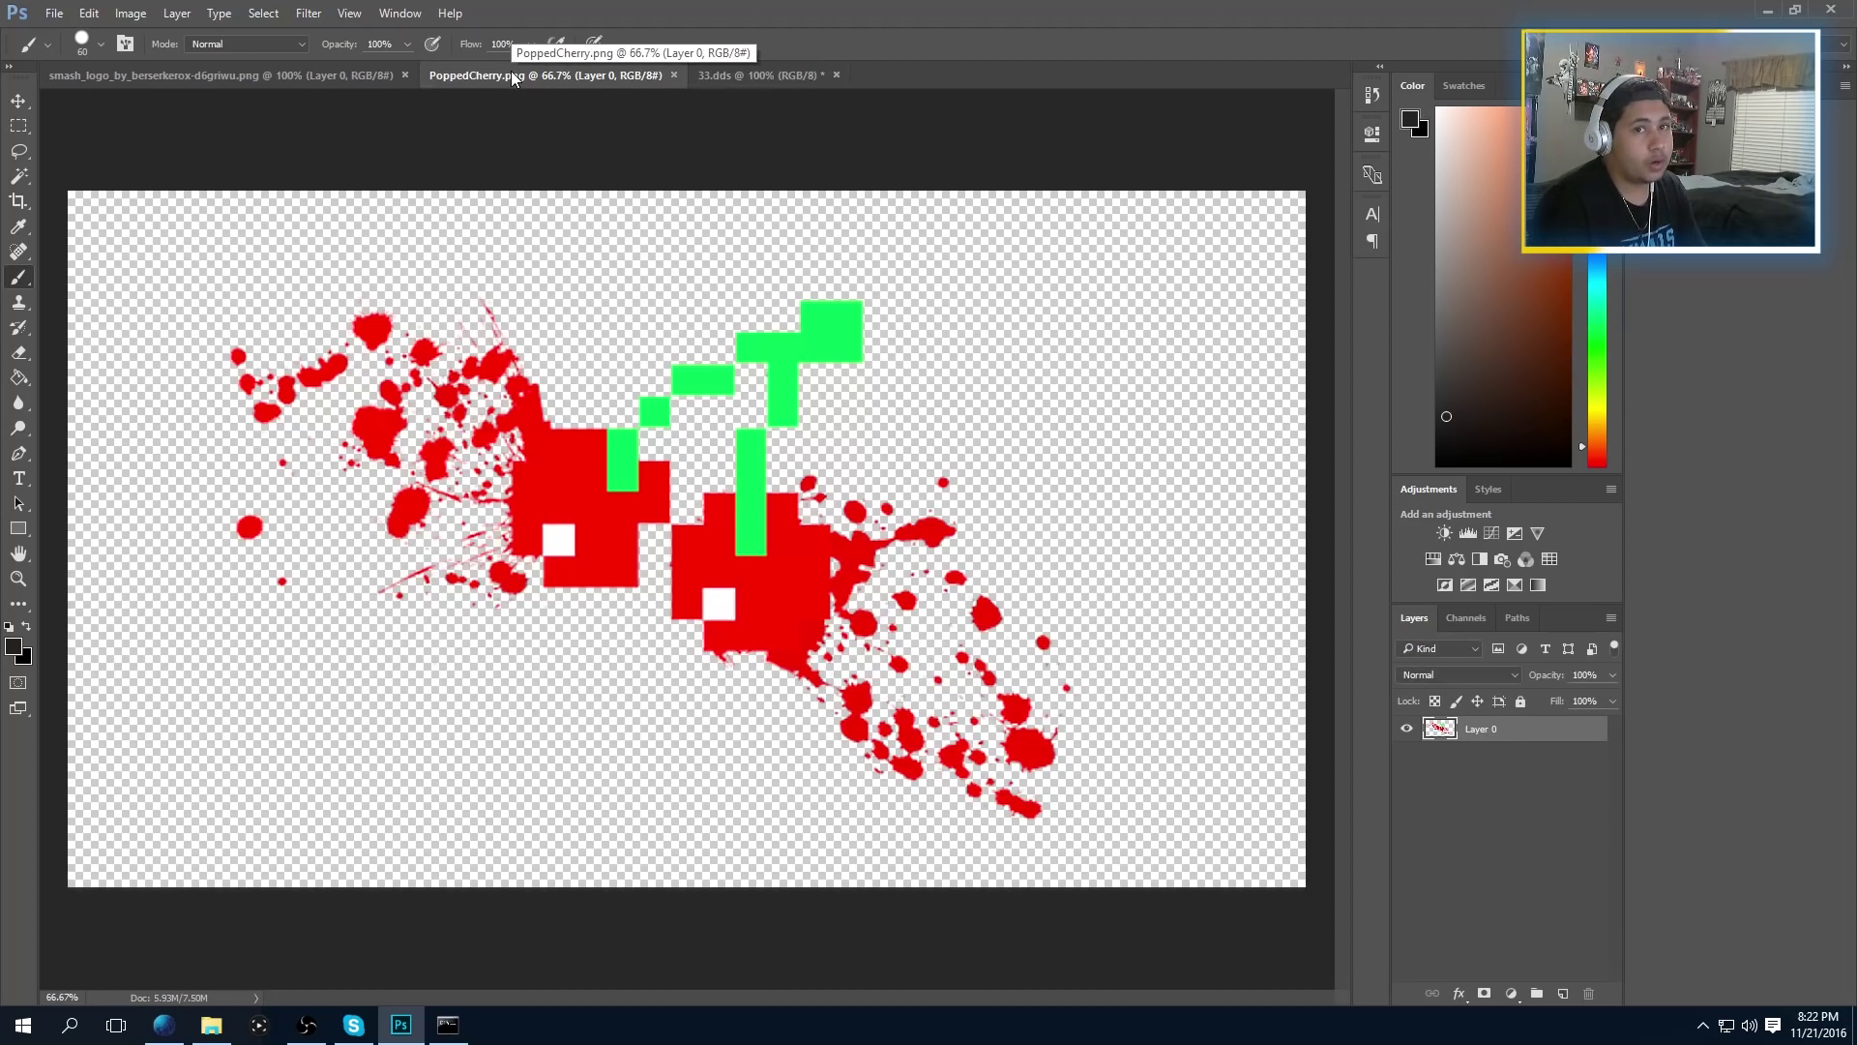
{"action": "left_click", "coordinate": [26, 126]}
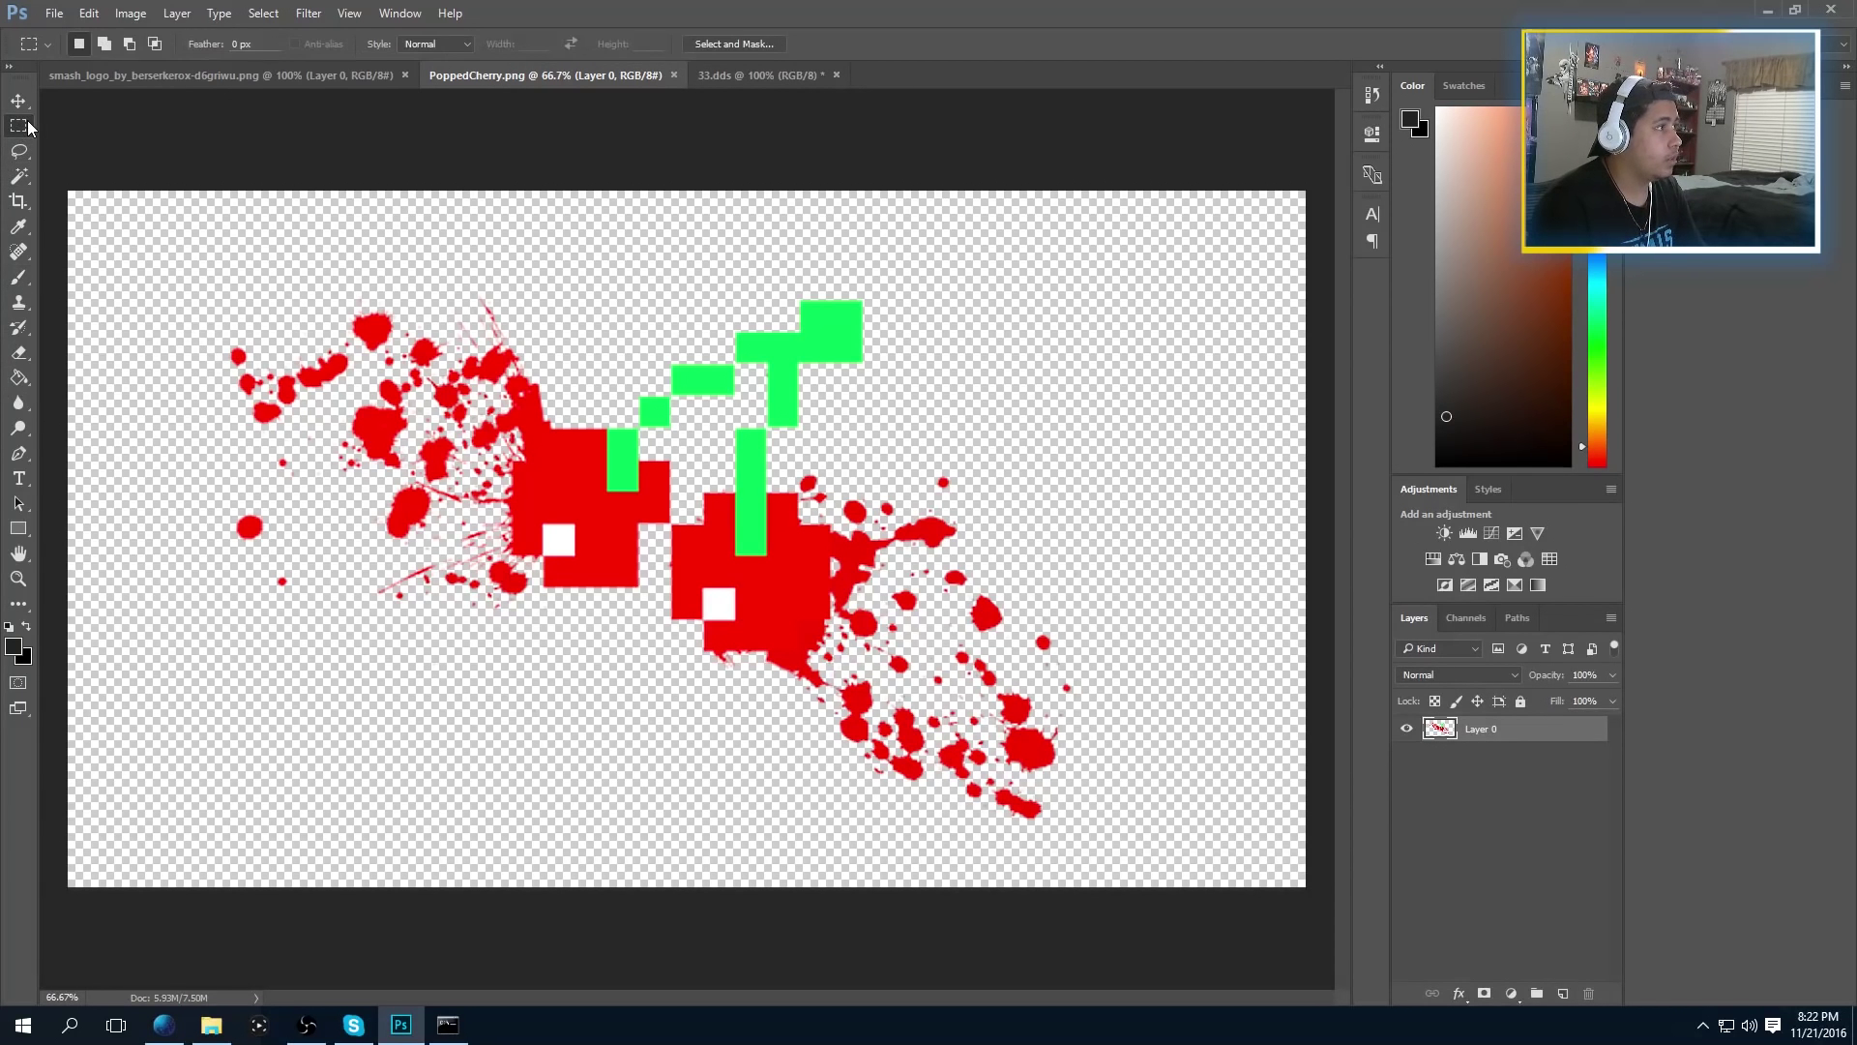
{"action": "left_click_drag", "start_coordinate": [67, 161], "coordinate": [1342, 1040]}
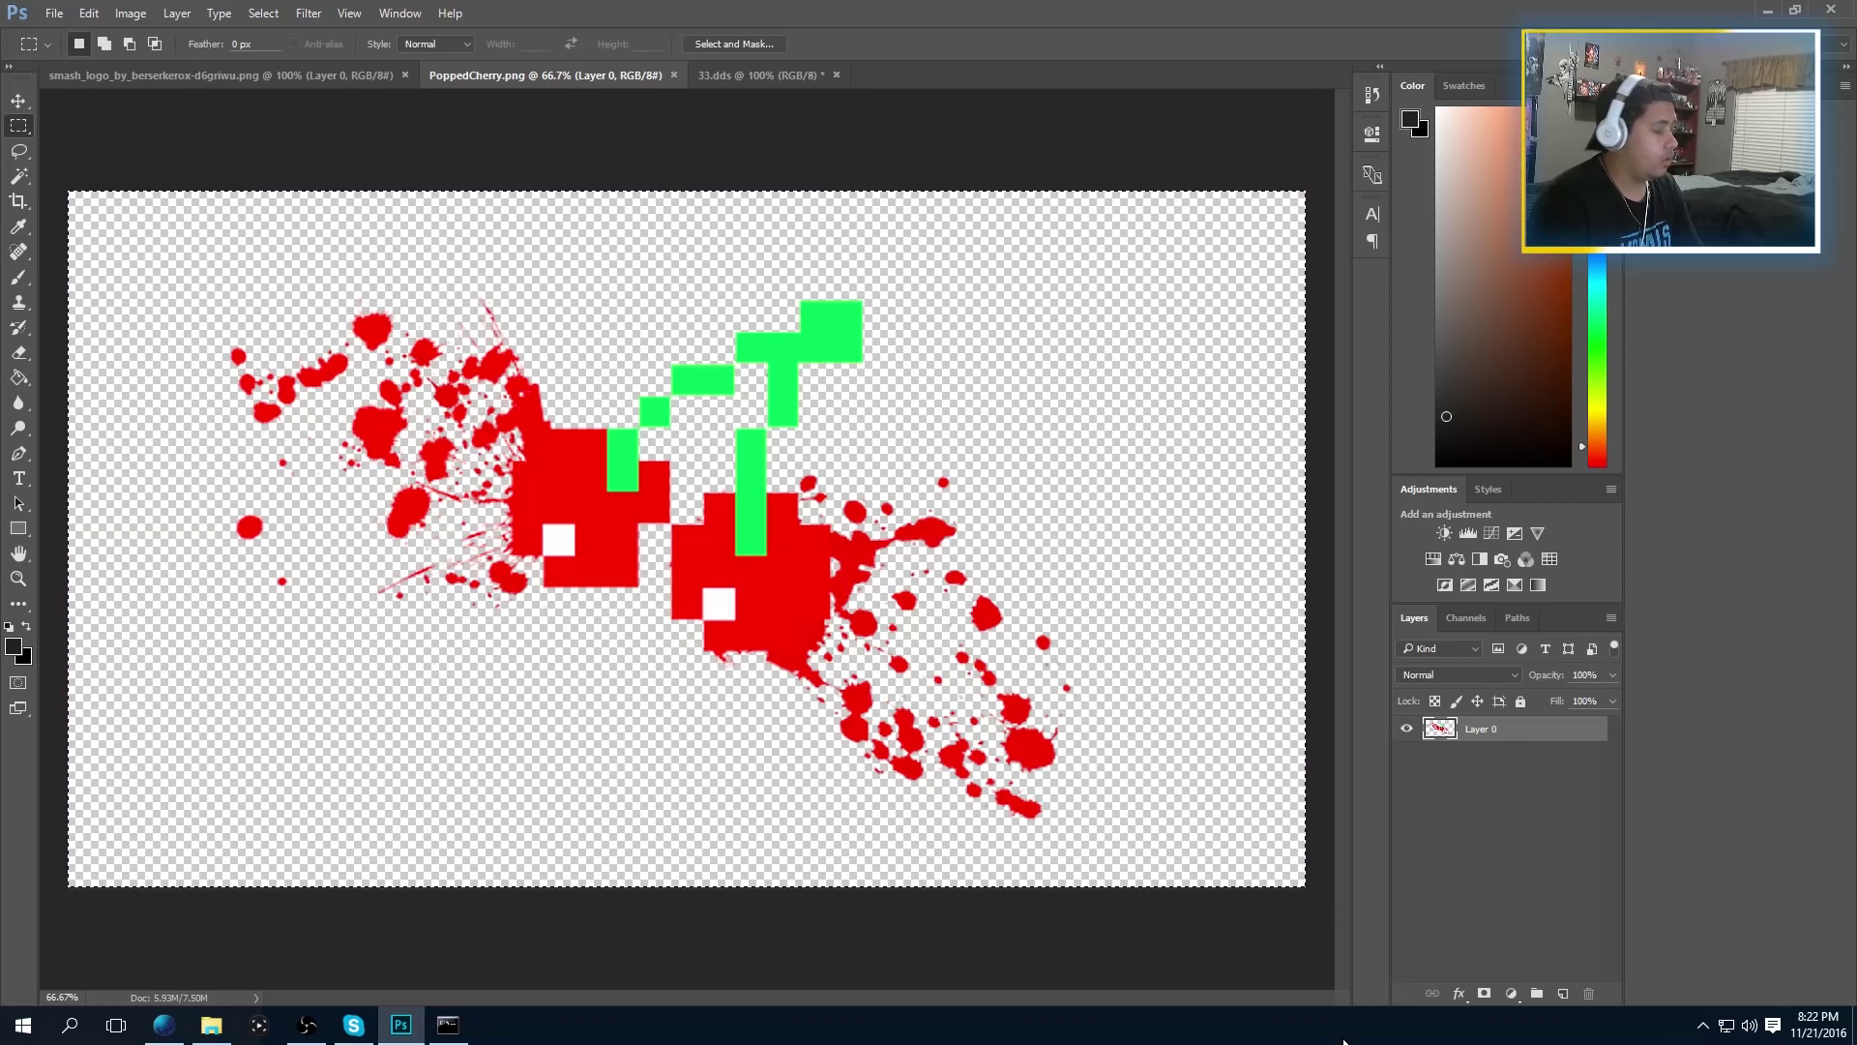
{"action": "left_click", "coordinate": [356, 80]}
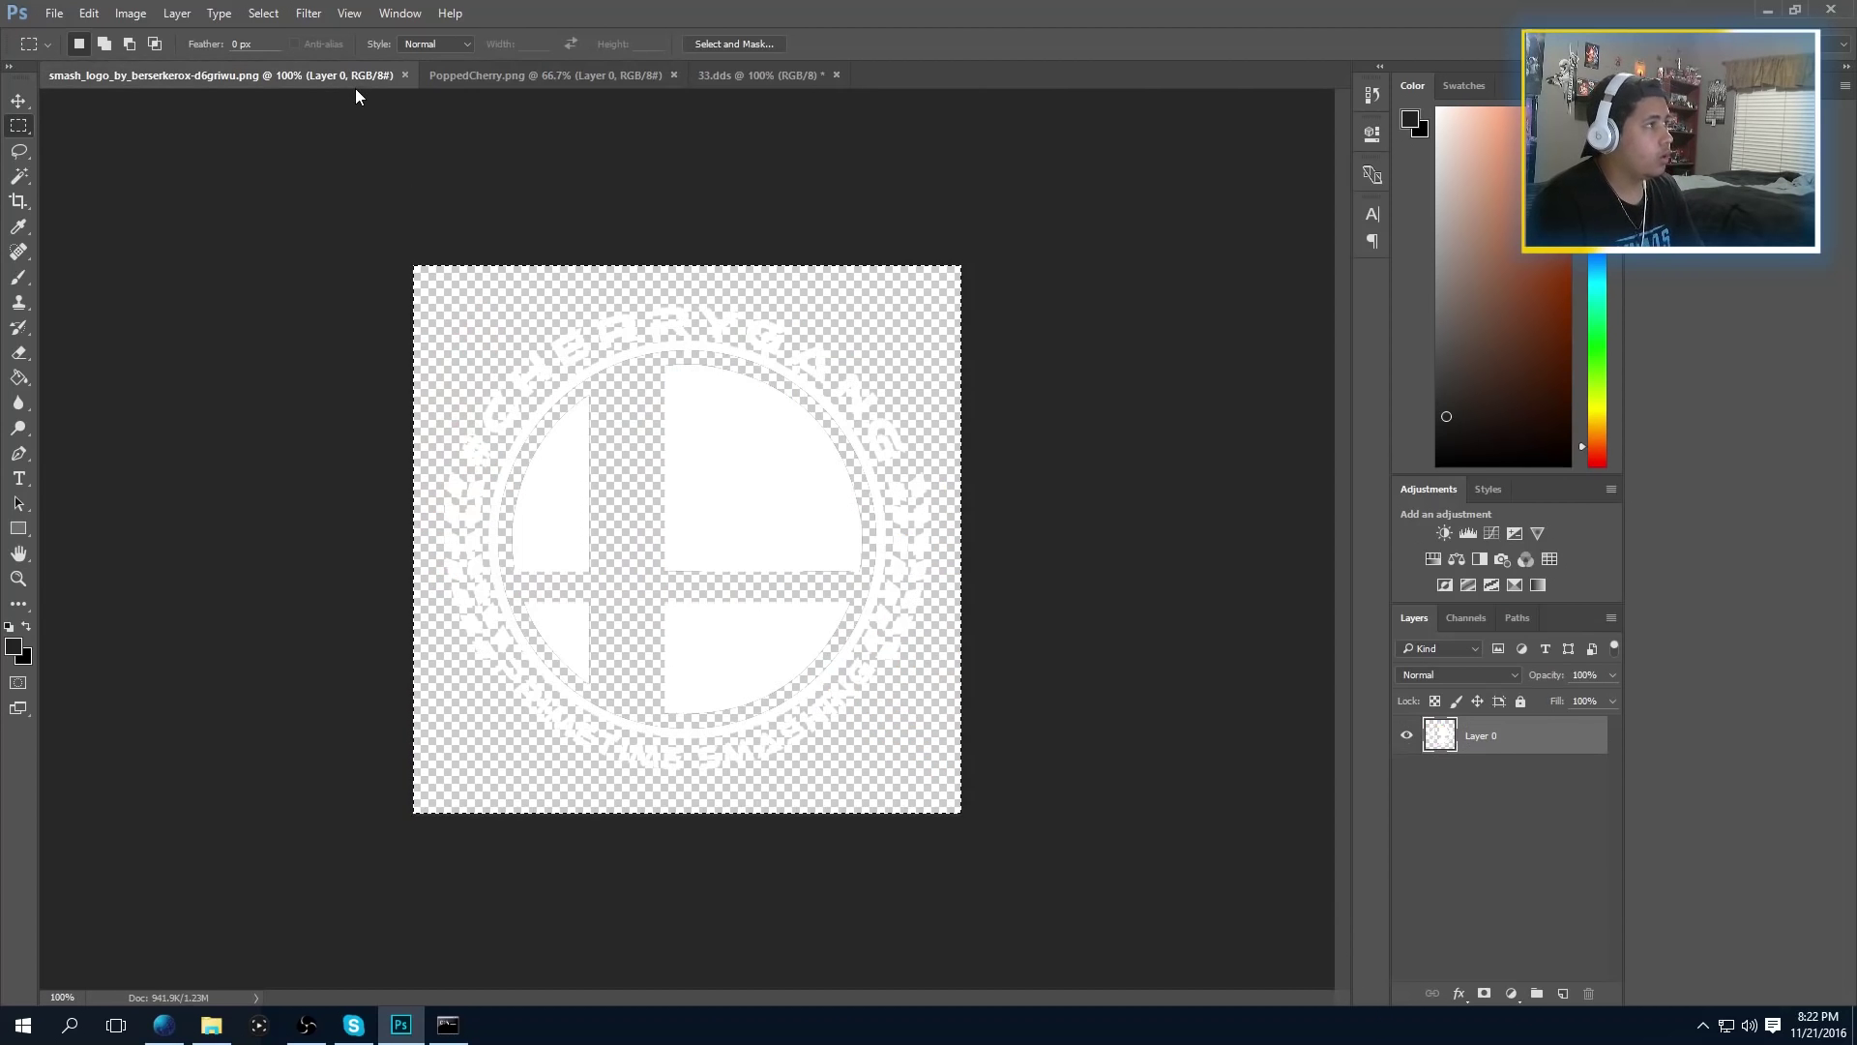
Paste the cherry artwork into 33.dds, scale it to about 12%, place it where the large star was, and apply the transformation
{"action": "left_click", "coordinate": [744, 82]}
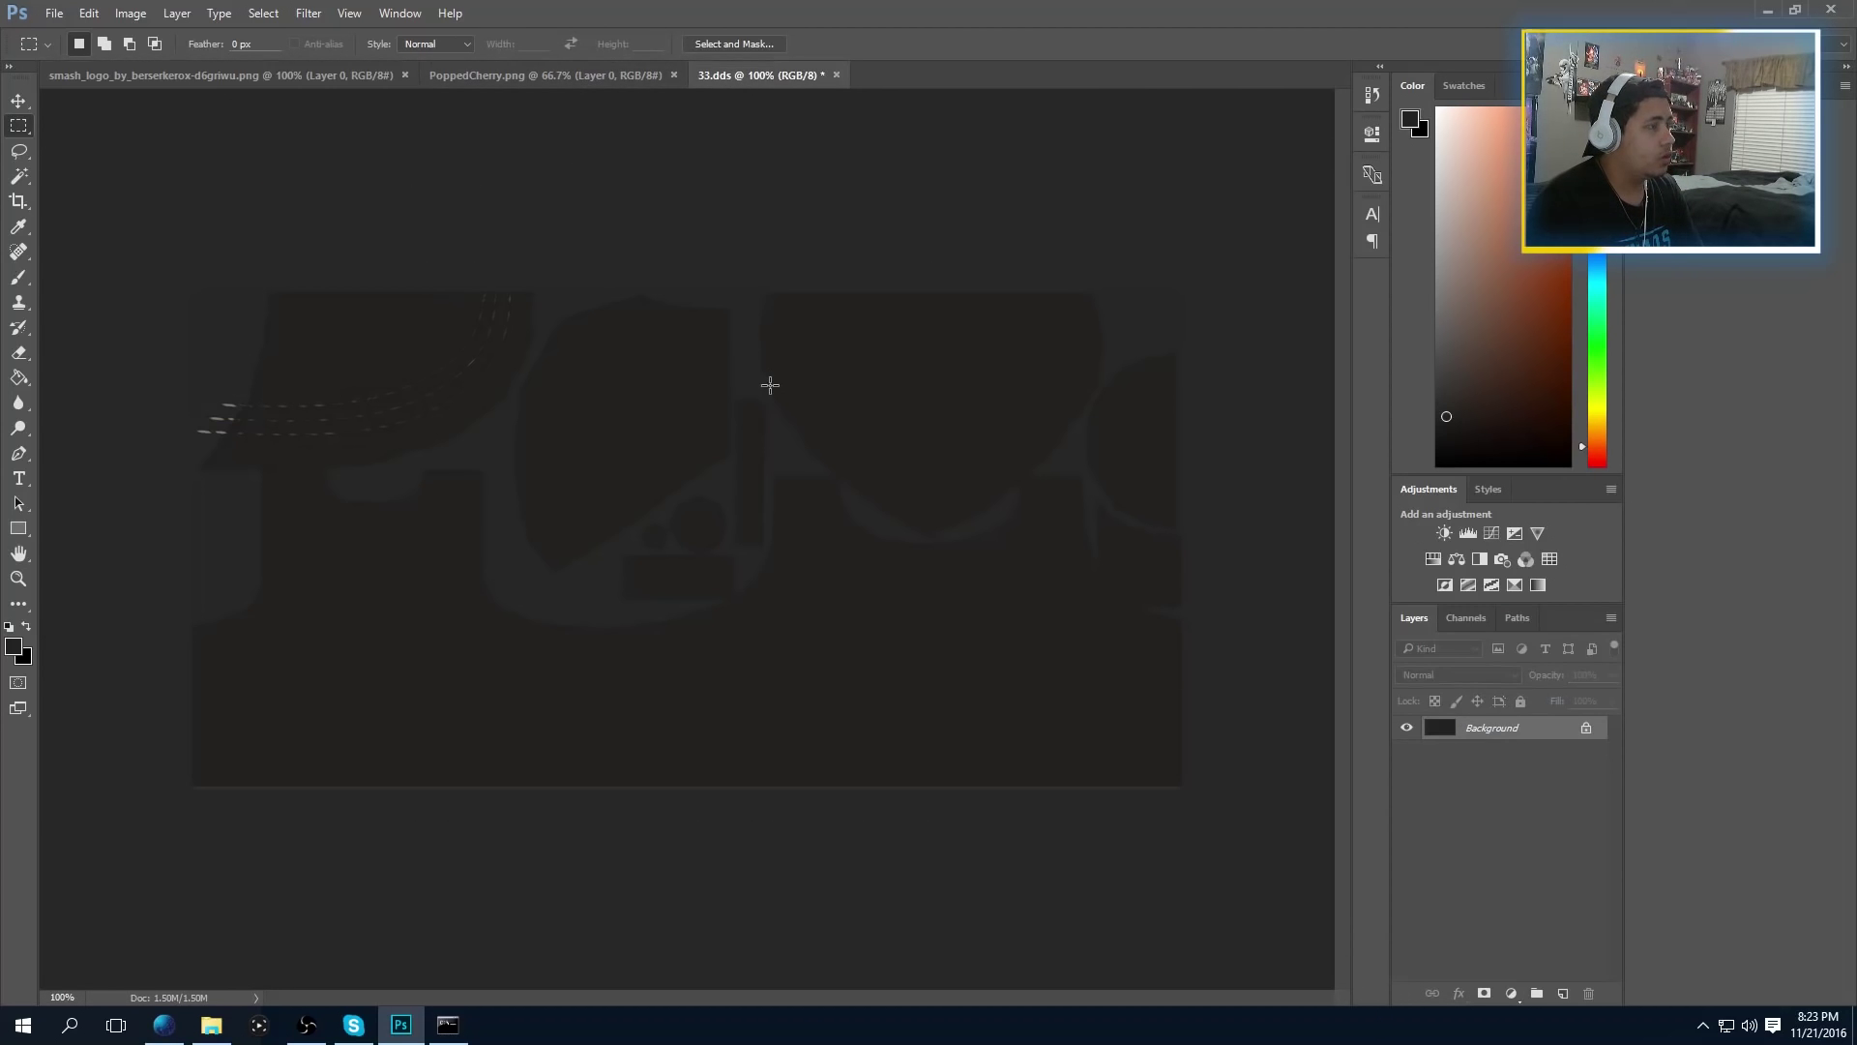
{"action": "key", "text": "ctrl+v"}
{"action": "key", "text": "ctrl+t"}
{"action": "left_click_drag", "start_coordinate": [182, 283], "coordinate": [1006, 850]}
{"action": "left_click_drag", "start_coordinate": [1206, 861], "coordinate": [784, 388]}
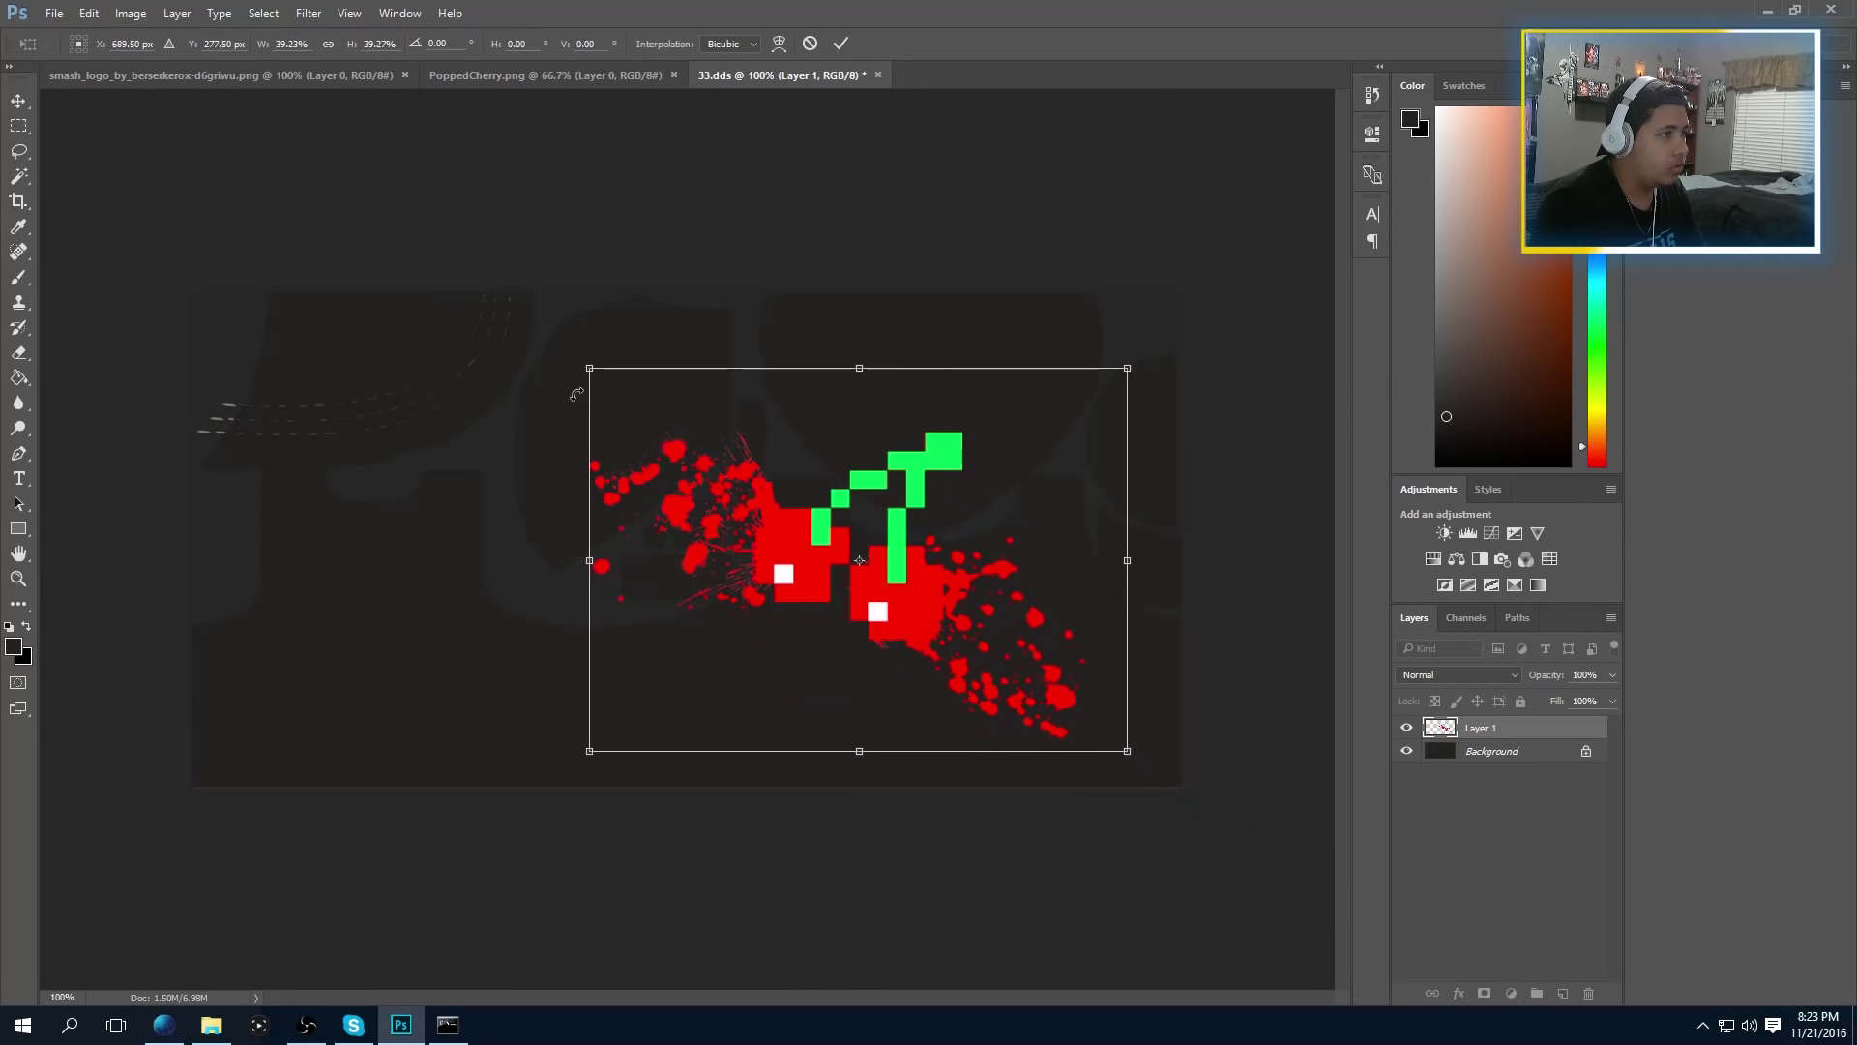
{"action": "left_click_drag", "start_coordinate": [589, 368], "coordinate": [963, 628]}
{"action": "left_click_drag", "start_coordinate": [1002, 697], "coordinate": [996, 658]}
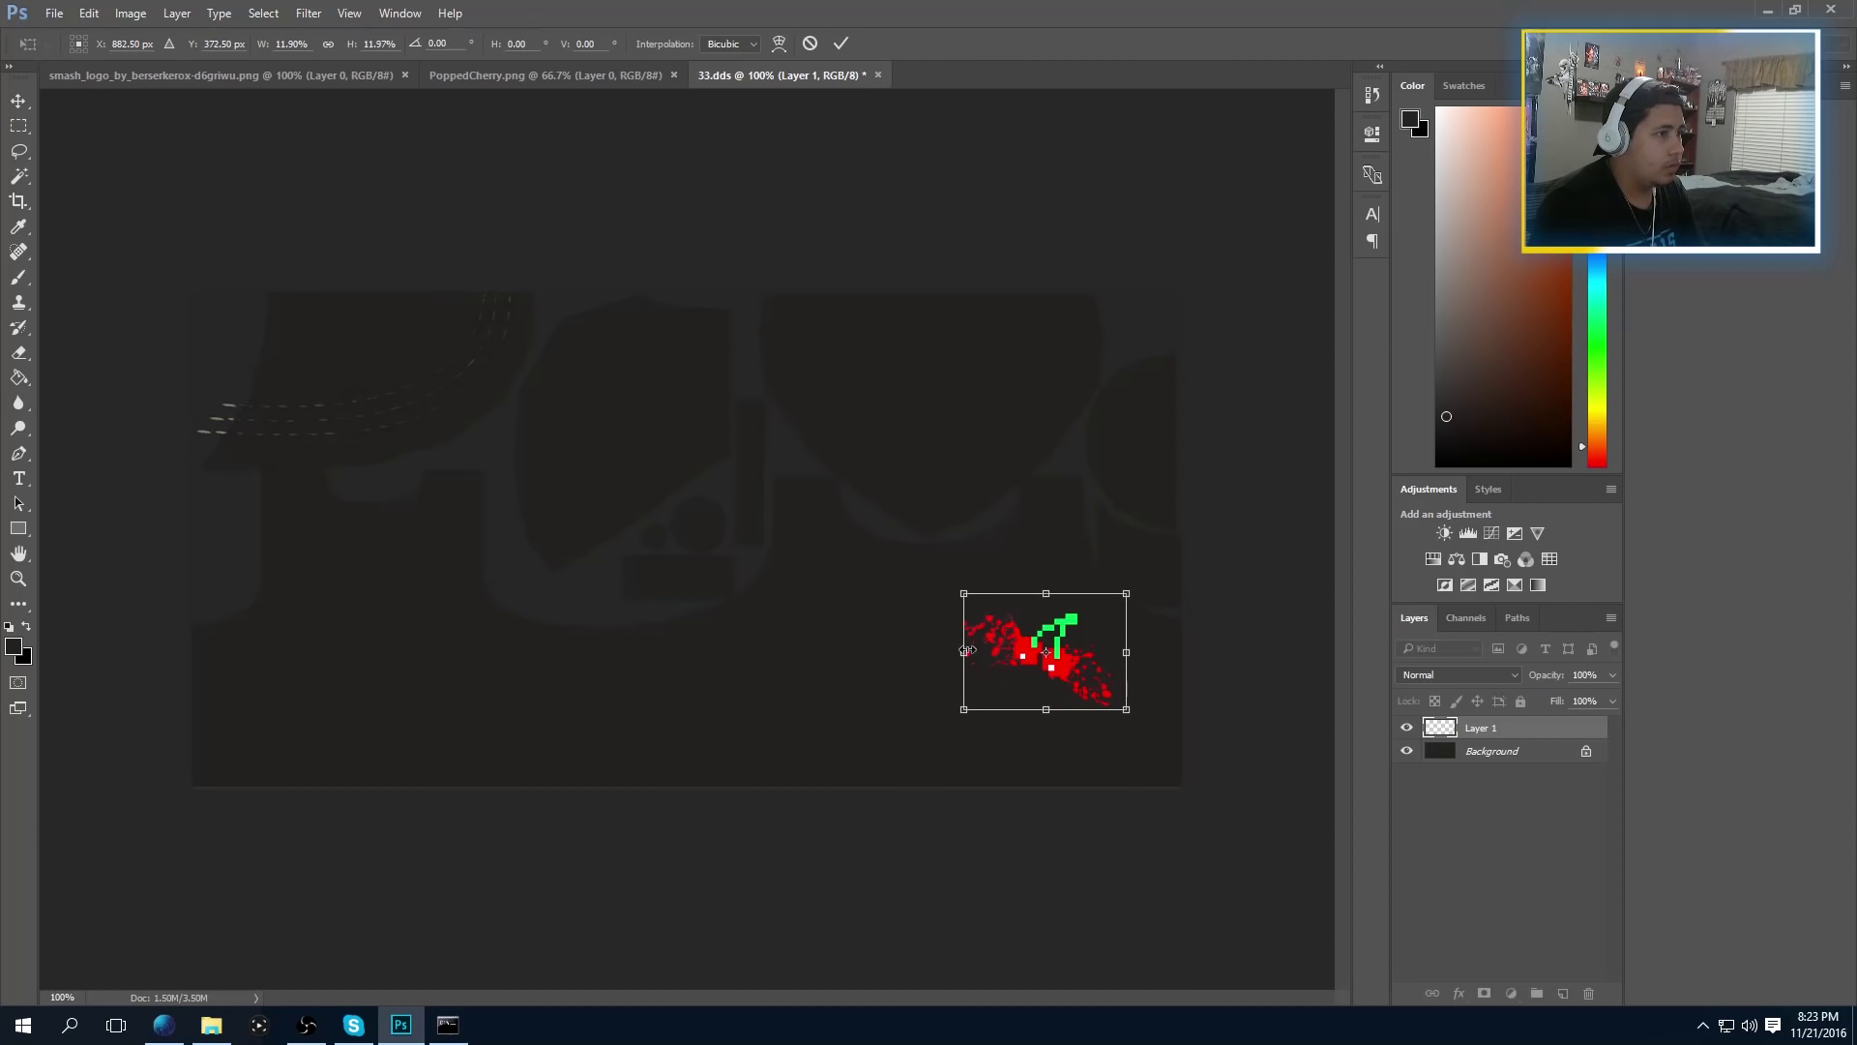
{"action": "left_click", "coordinate": [18, 126]}
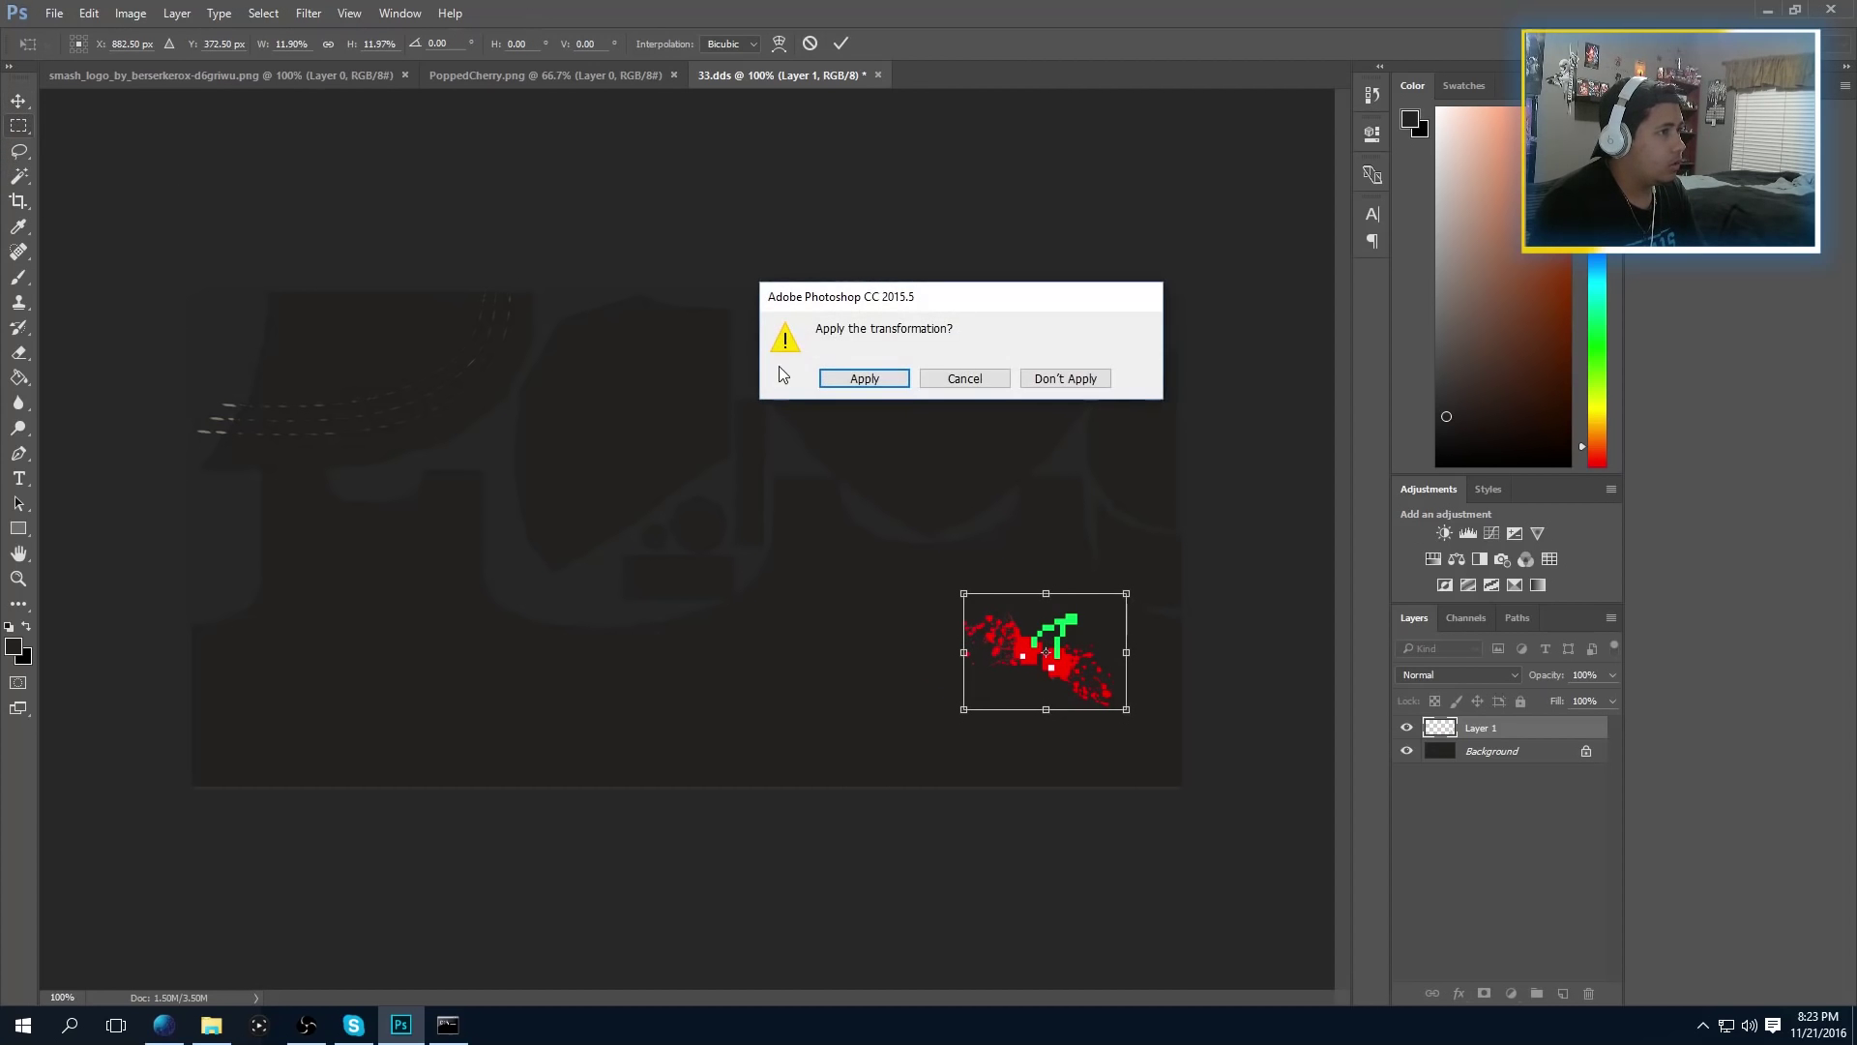
{"action": "left_click", "coordinate": [863, 378]}
Select the whole canvas of the smash logo image and copy it
{"action": "left_click", "coordinate": [271, 89]}
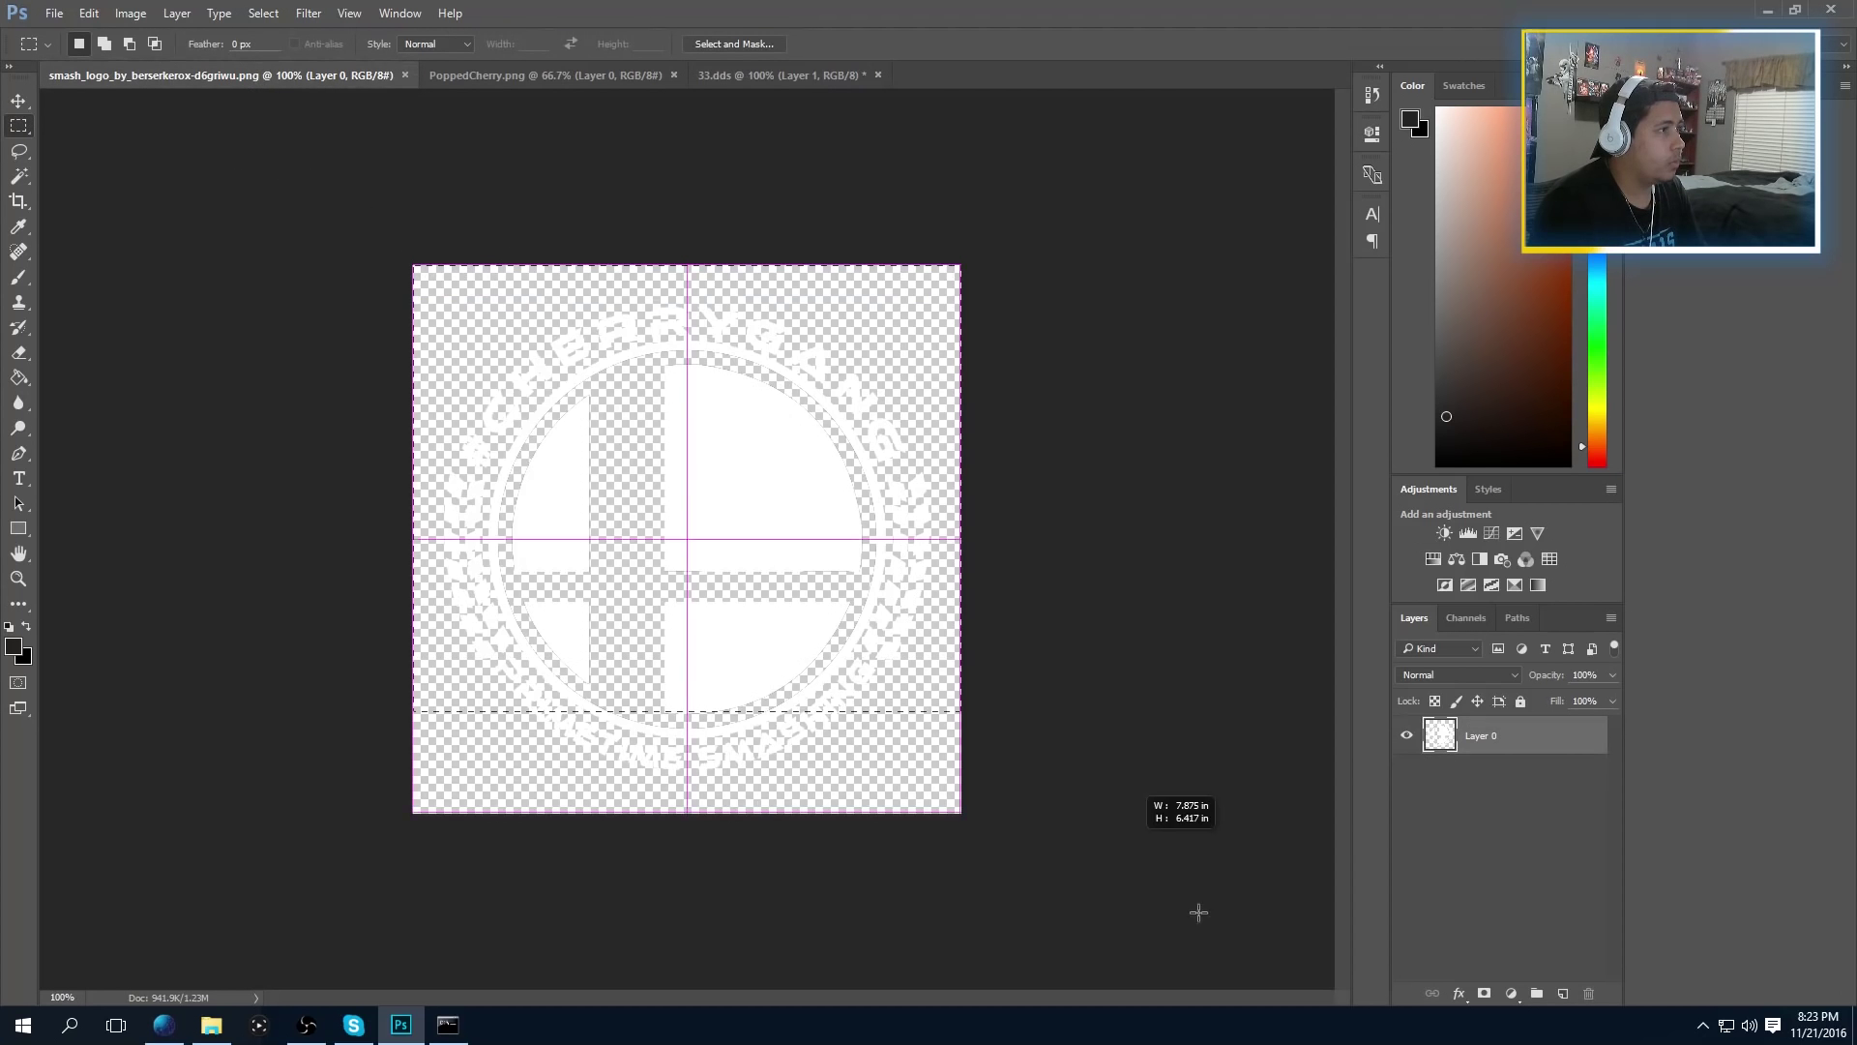
{"action": "key", "text": "ctrl+a"}
{"action": "left_click", "coordinate": [513, 76]}
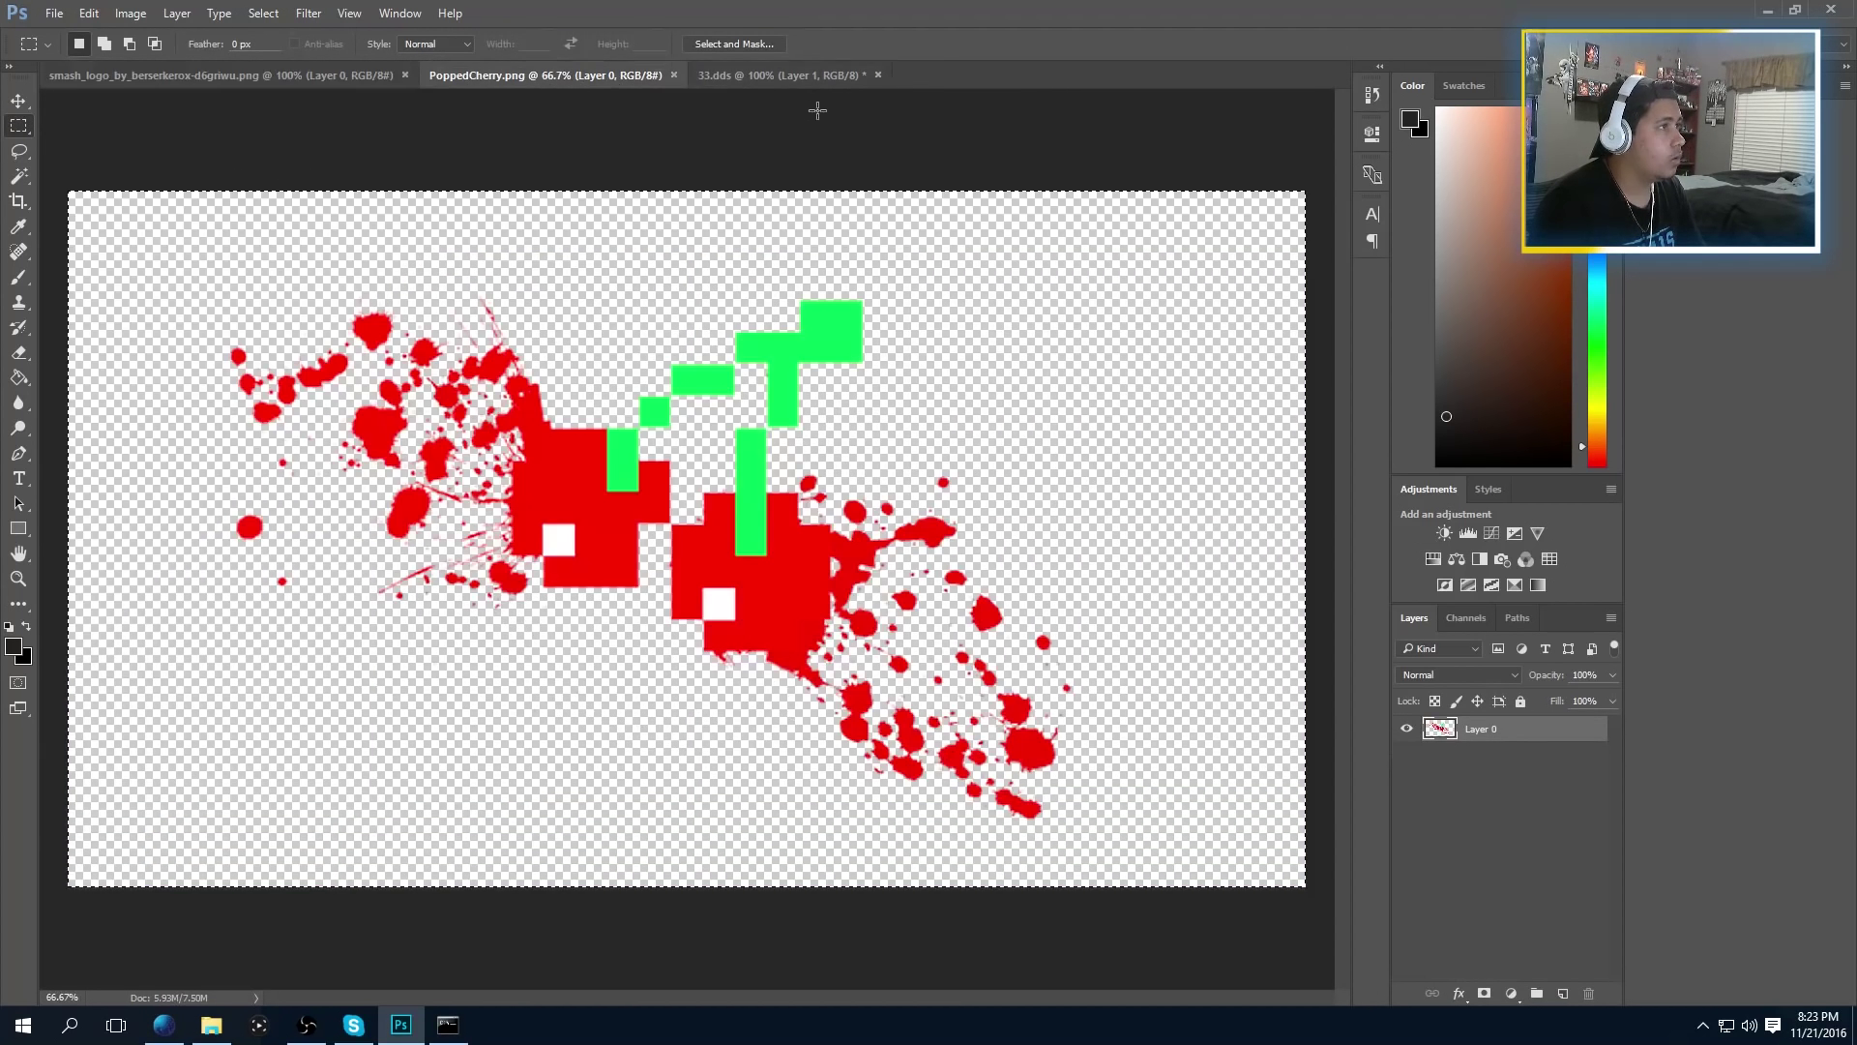
Paste the #CHERRYGANG logo into 33.dds, scale it to about 33%, place it where the left-hand stars were, and apply the transformation
{"action": "left_click", "coordinate": [813, 79]}
{"action": "key", "text": "ctrl+v"}
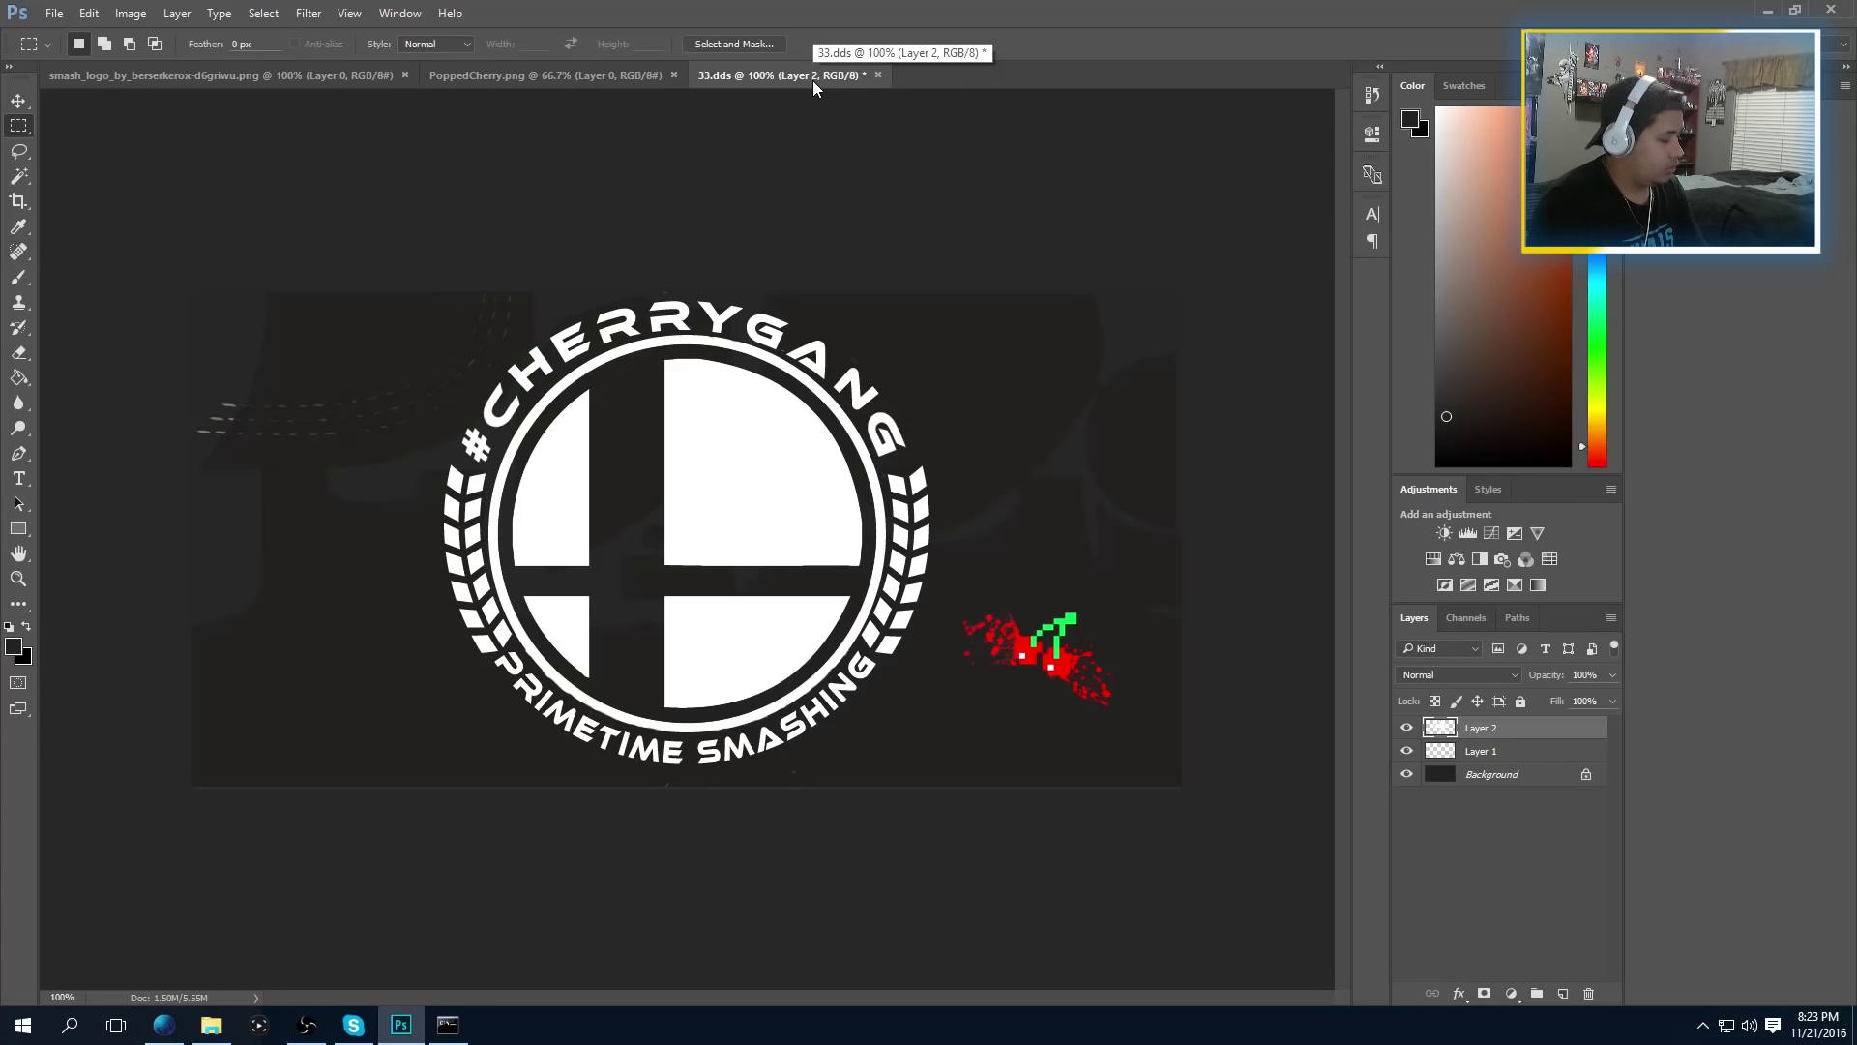
{"action": "key", "text": "ctrl+t"}
{"action": "left_click_drag", "start_coordinate": [930, 297], "coordinate": [603, 632]}
{"action": "left_click_drag", "start_coordinate": [552, 740], "coordinate": [399, 675]}
{"action": "left_click", "coordinate": [28, 128]}
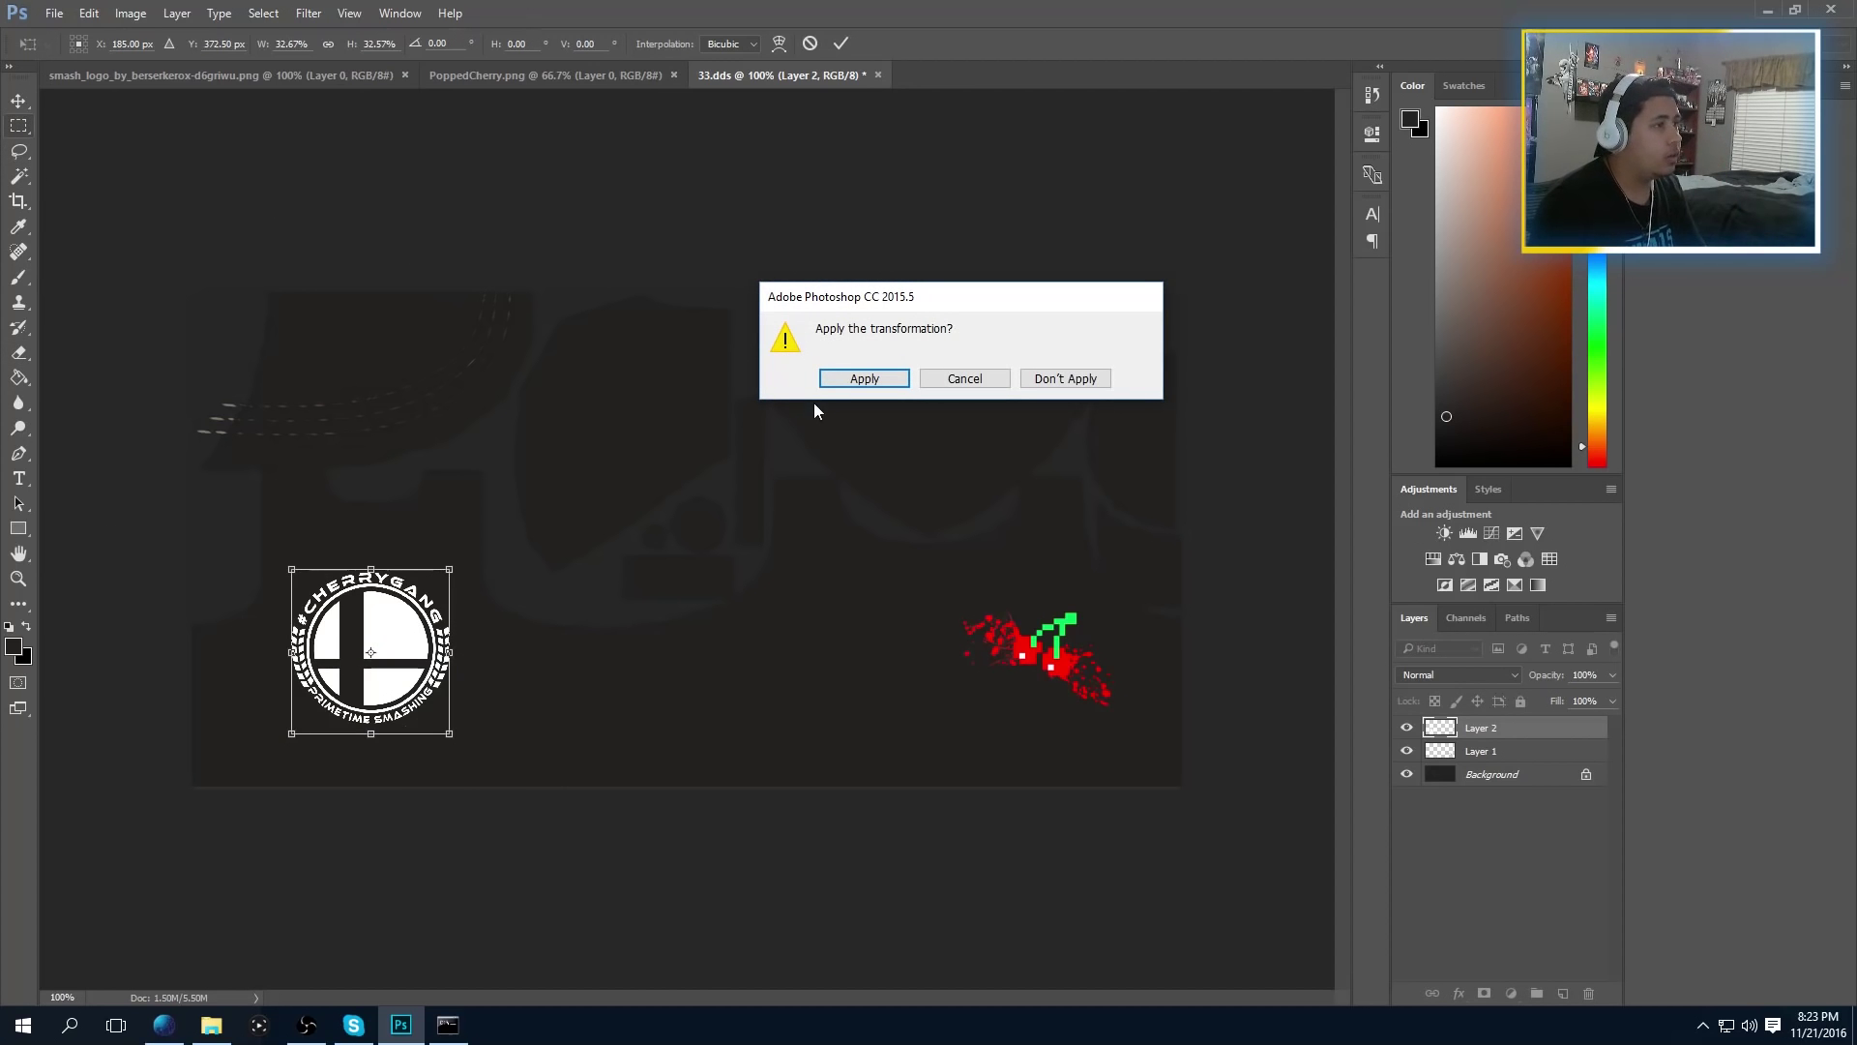
{"action": "left_click", "coordinate": [866, 378]}
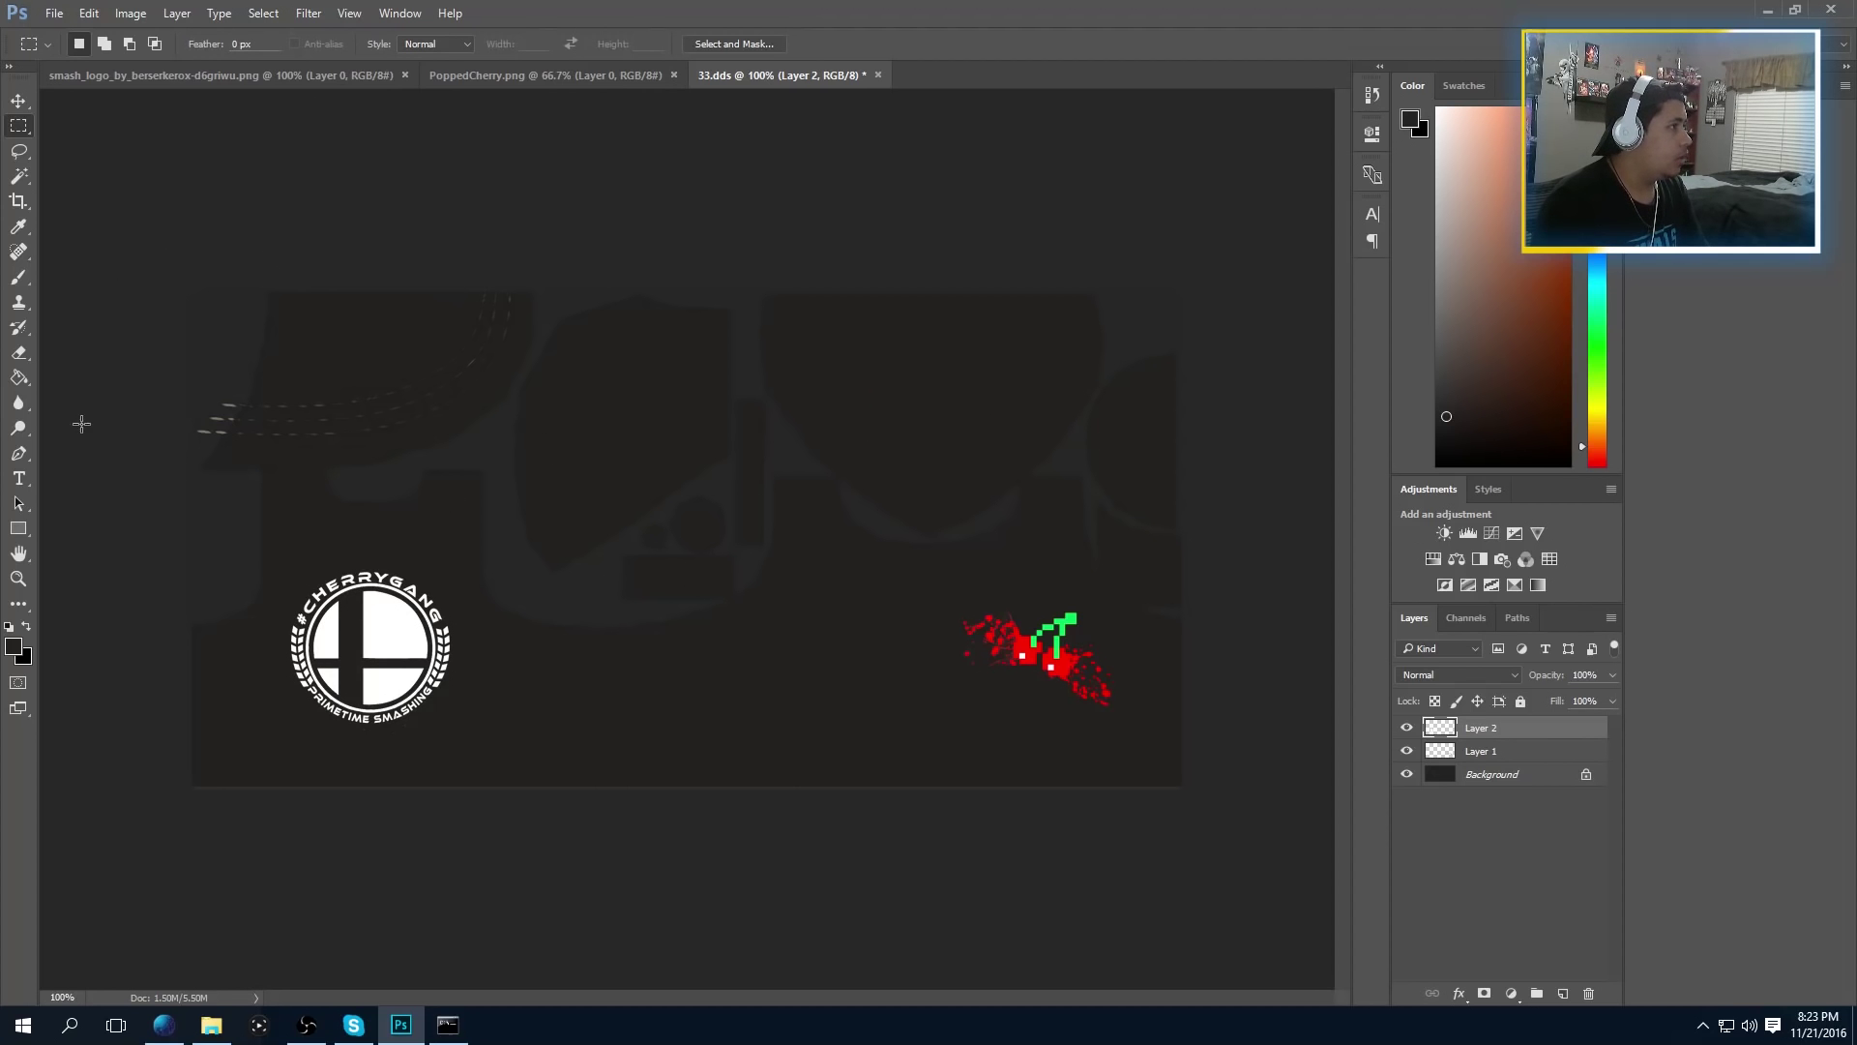
Reduce the brush size to 20 and set the foreground colour to white
{"action": "left_click", "coordinate": [18, 277]}
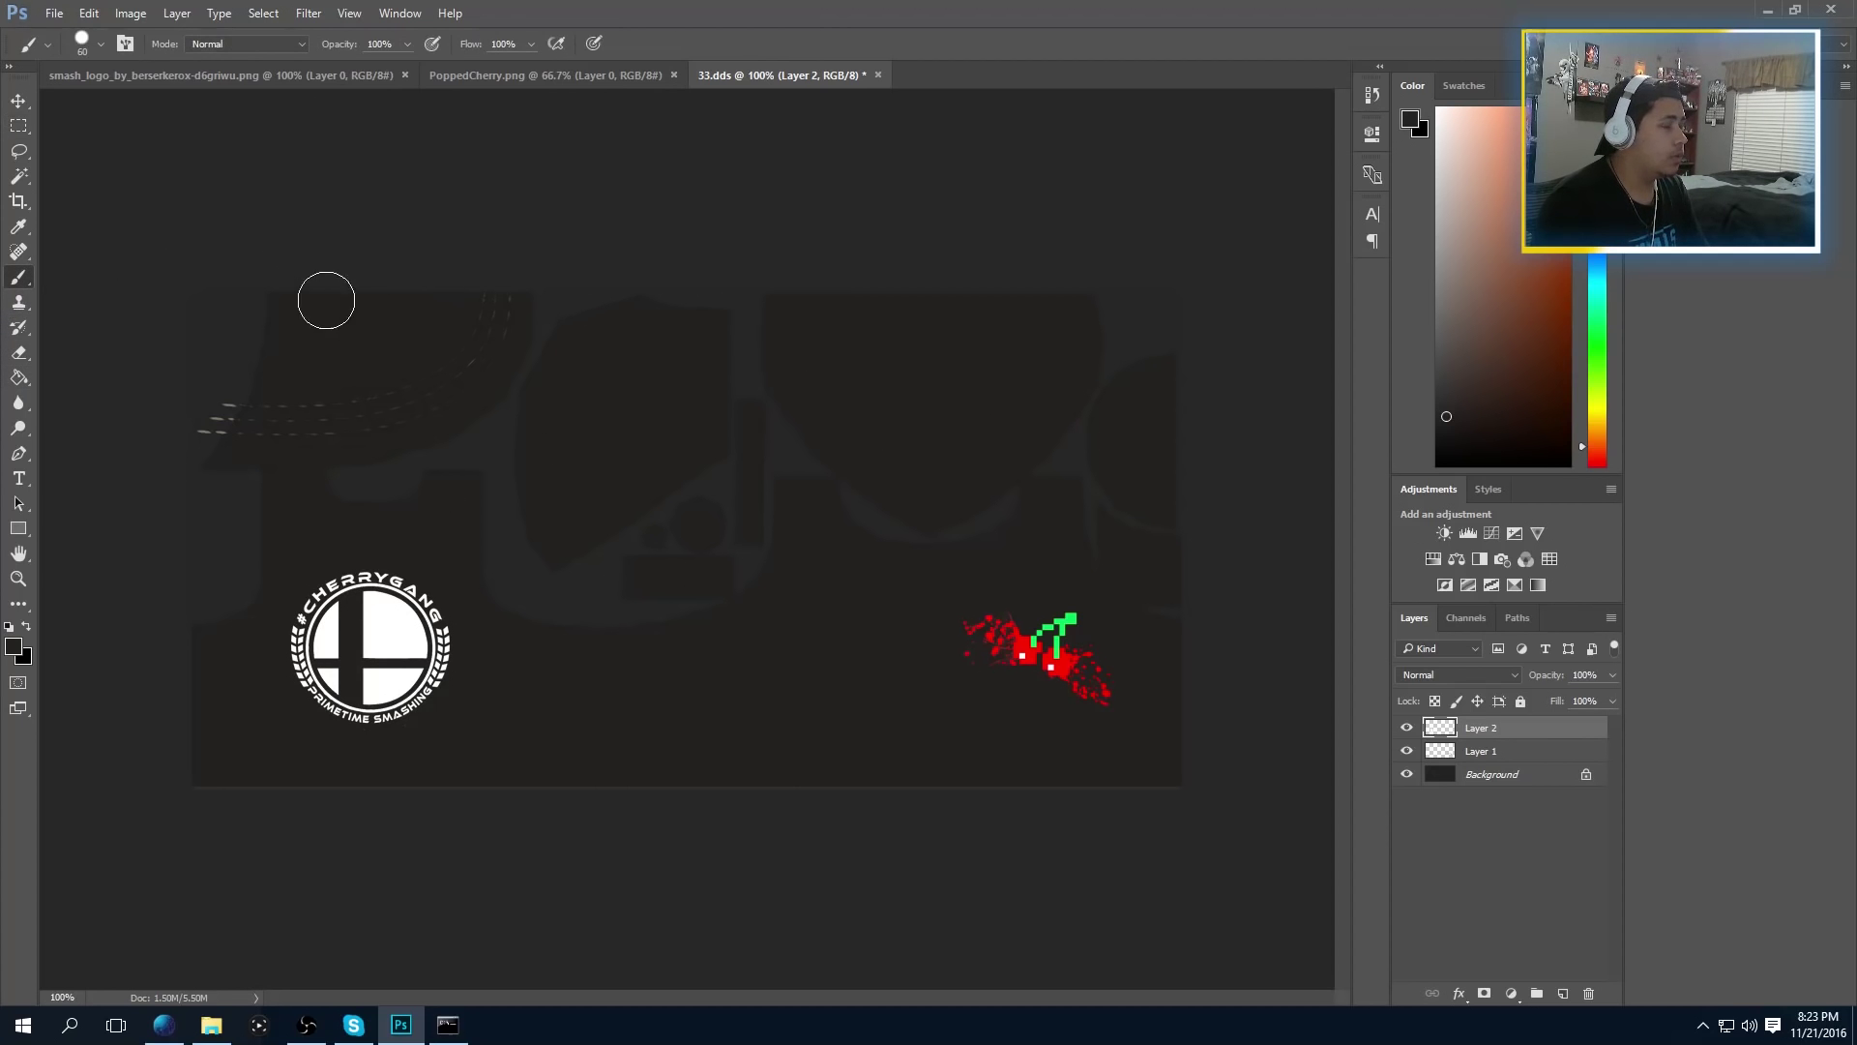
{"action": "key", "text": "bracketleft"}
{"action": "key", "text": "bracketleft"}
{"action": "key", "text": "bracketleft"}
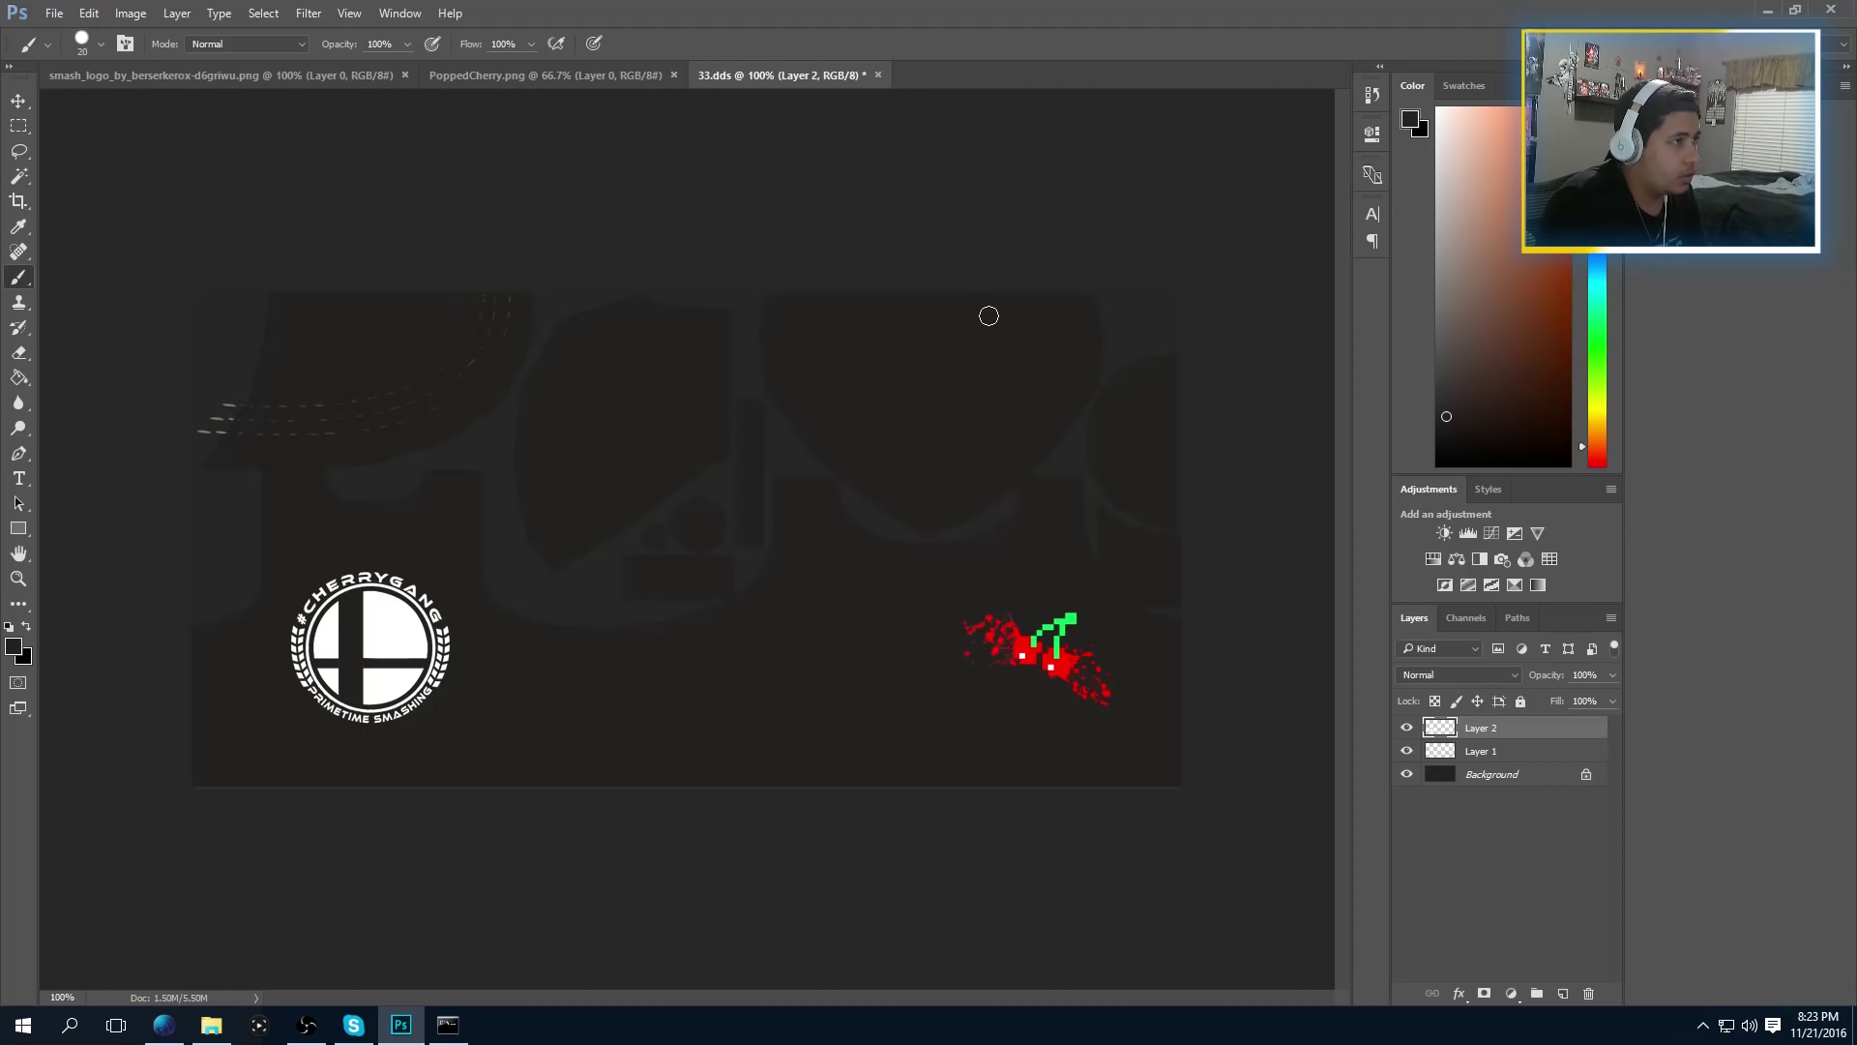
{"action": "left_click", "coordinate": [17, 644]}
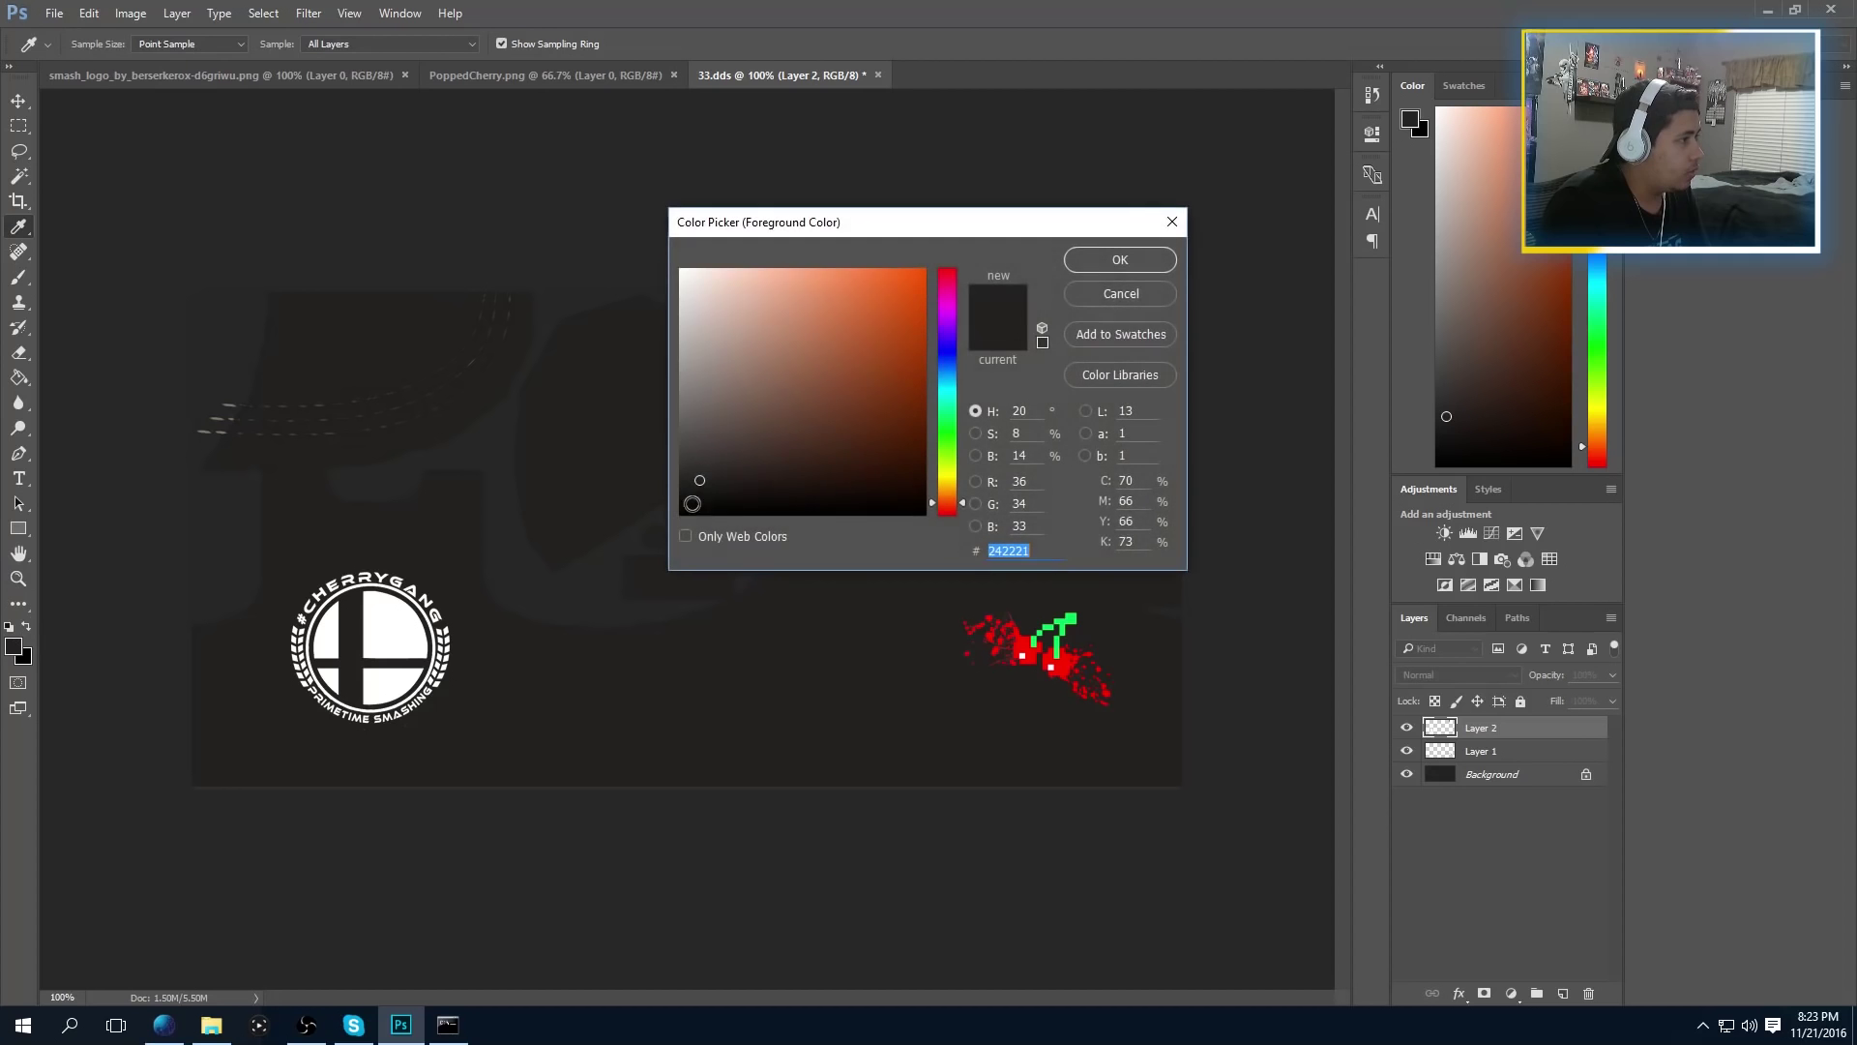
{"action": "left_click_drag", "start_coordinate": [687, 241], "coordinate": [531, 165]}
{"action": "left_click", "coordinate": [1115, 258]}
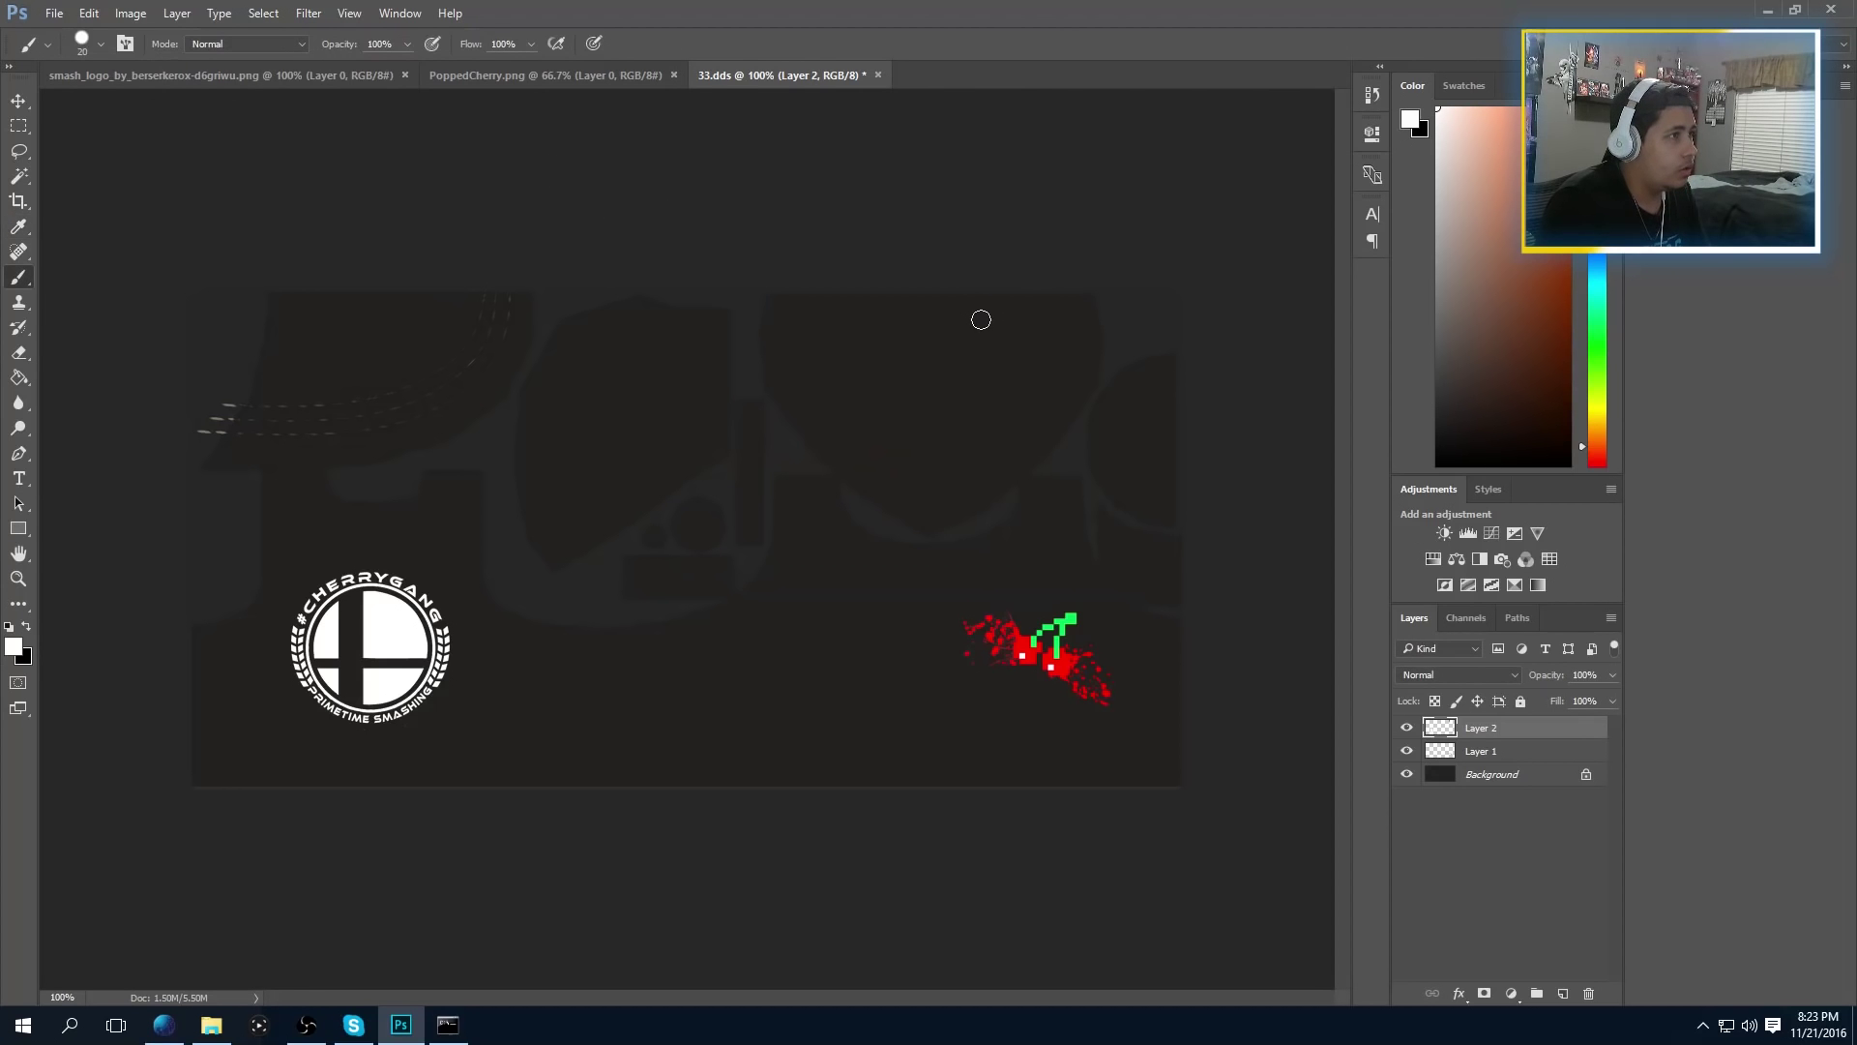
Paint an upside-down "Hi" in white where the Nintendo logo was
{"action": "left_click_drag", "start_coordinate": [979, 319], "coordinate": [973, 382]}
{"action": "mouse_move", "coordinate": [945, 316]}
{"action": "left_mouse_down"}
{"action": "mouse_move", "coordinate": [930, 366]}
{"action": "mouse_move", "coordinate": [983, 343]}
{"action": "left_mouse_up"}
{"action": "left_click_drag", "start_coordinate": [881, 302], "coordinate": [880, 338]}
{"action": "left_click", "coordinate": [876, 364]}
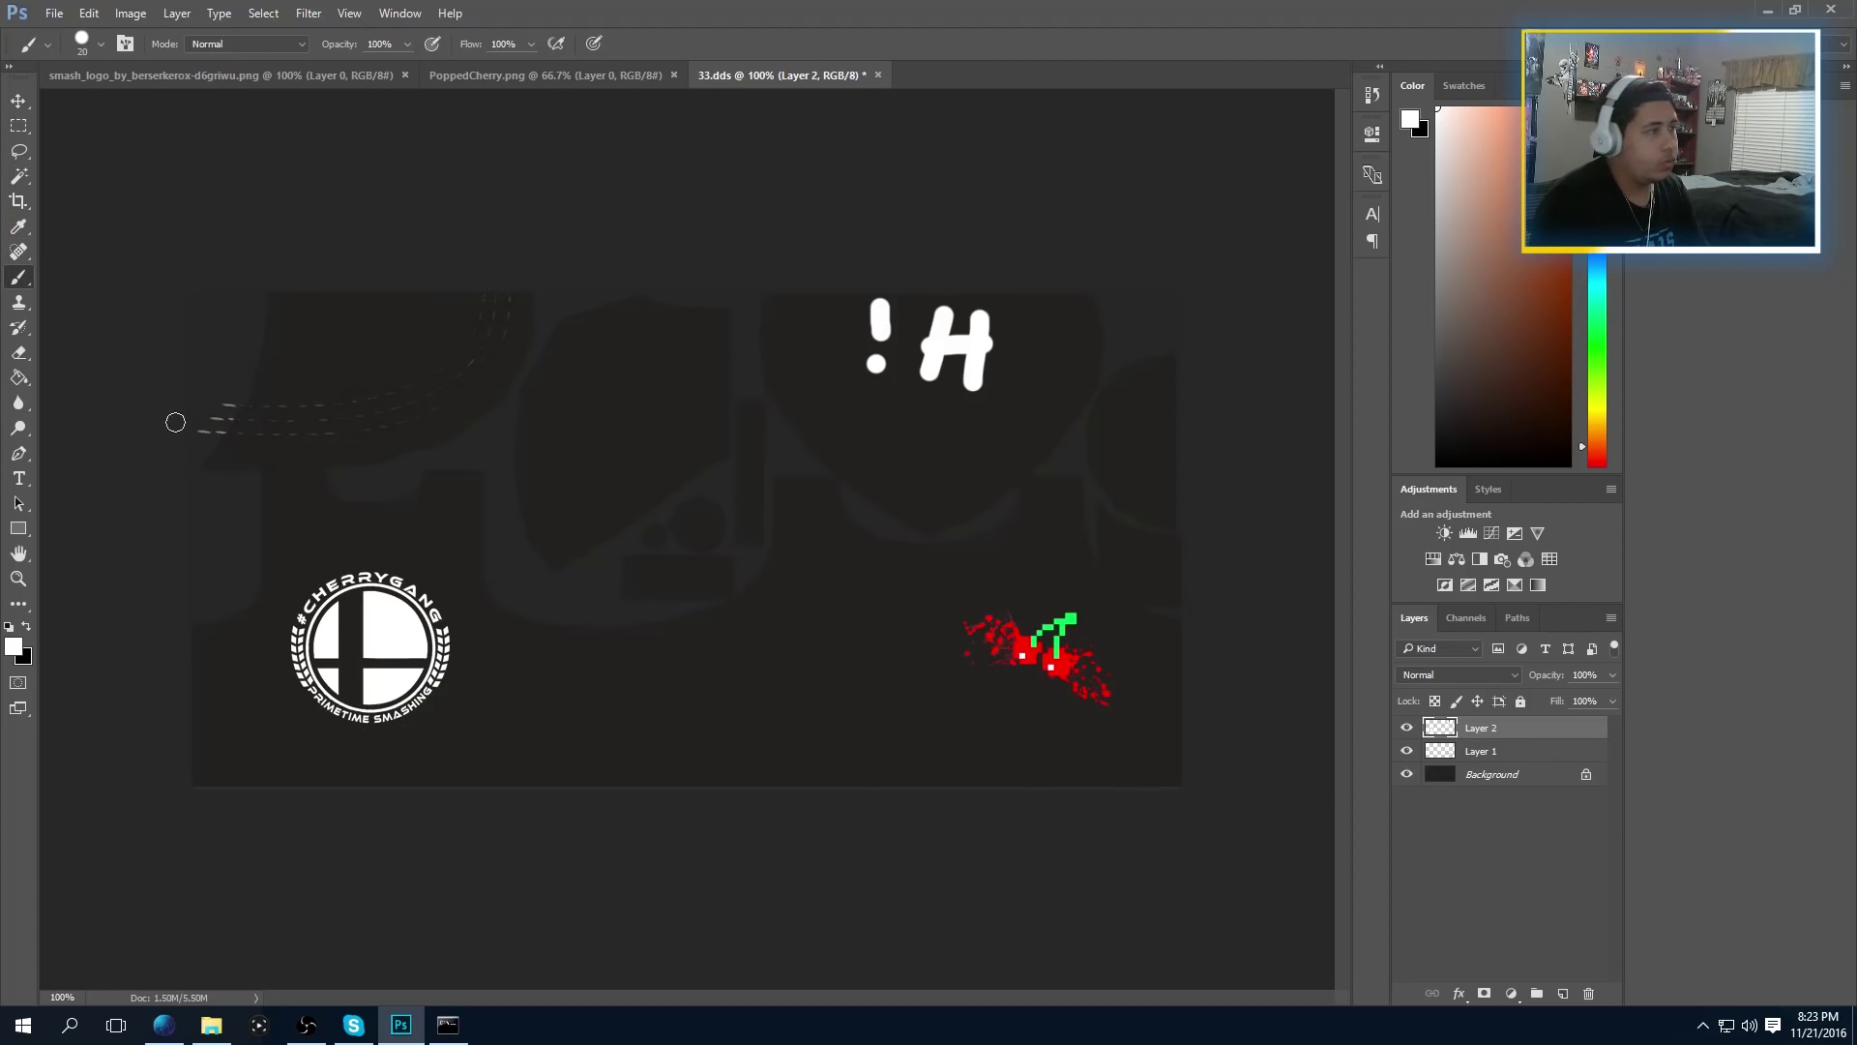
Save the edited texture in OutDDS as 33.dds in D3D/DDS format, replacing the existing file
{"action": "left_click", "coordinate": [54, 13]}
{"action": "left_click", "coordinate": [118, 230]}
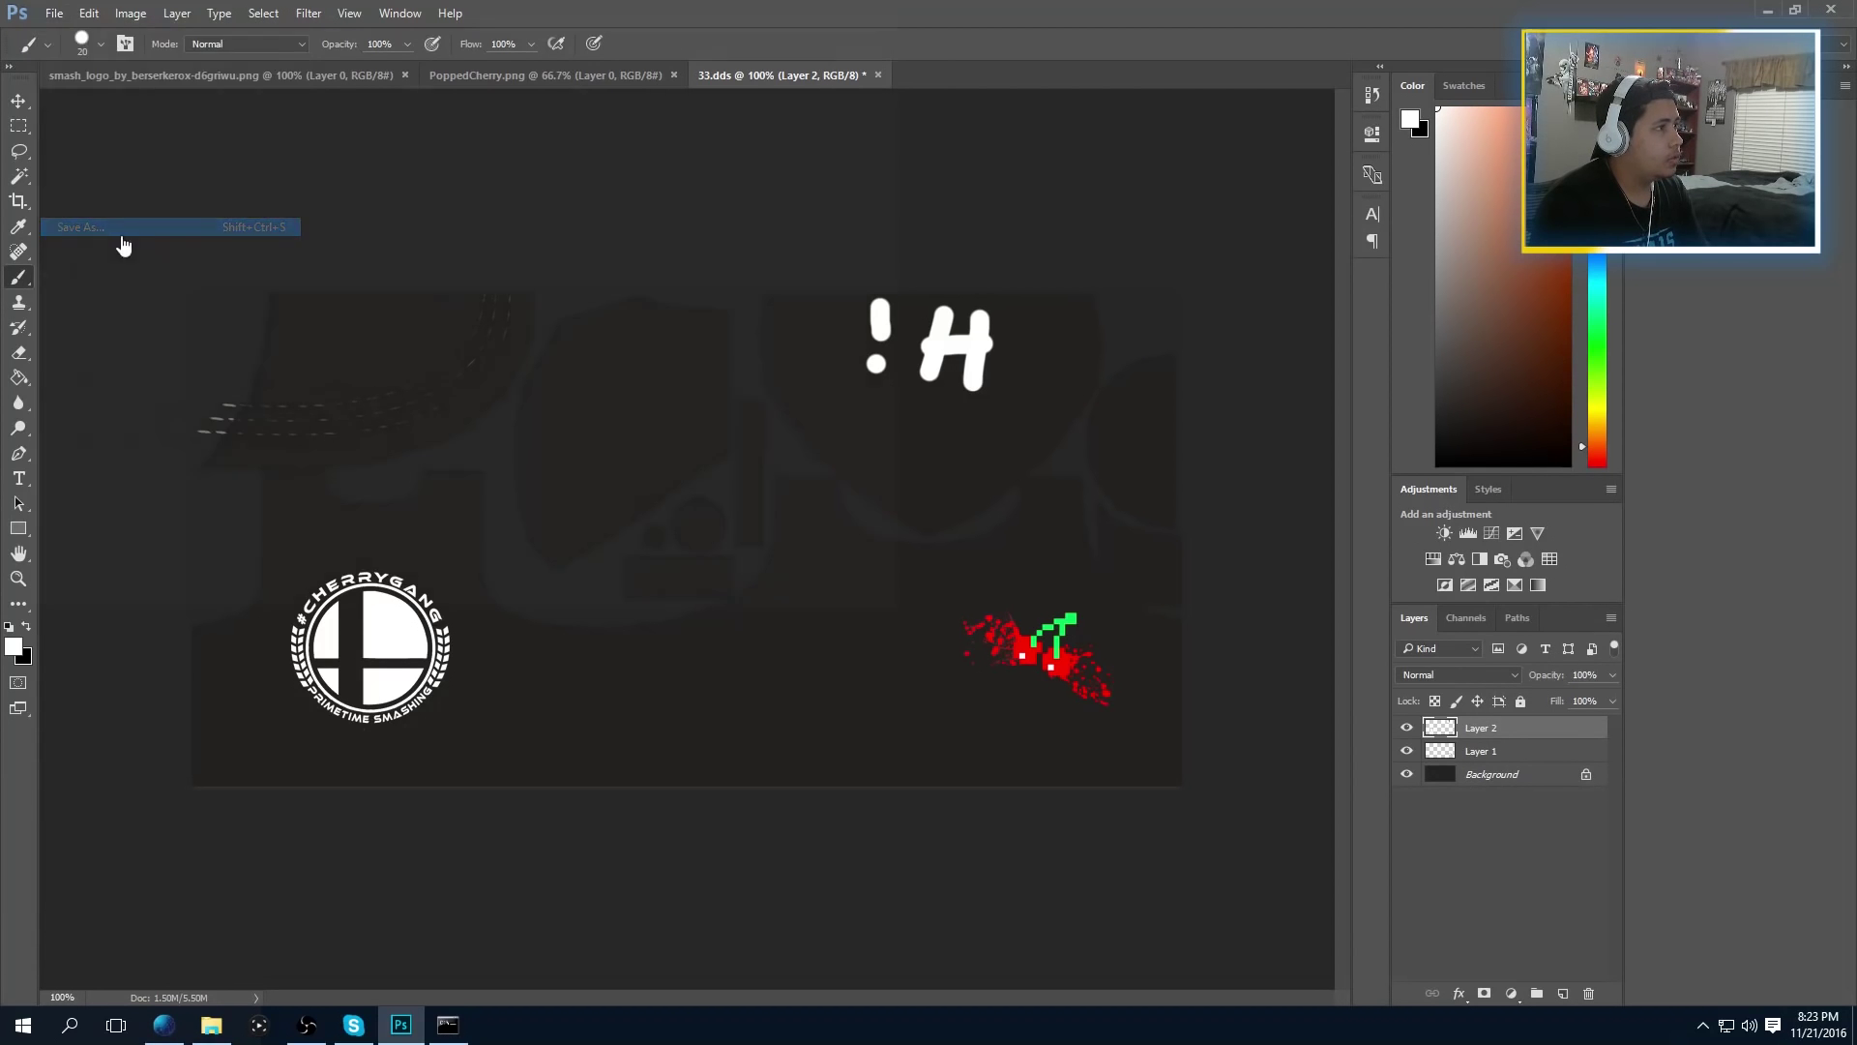
{"action": "left_click", "coordinate": [474, 445]}
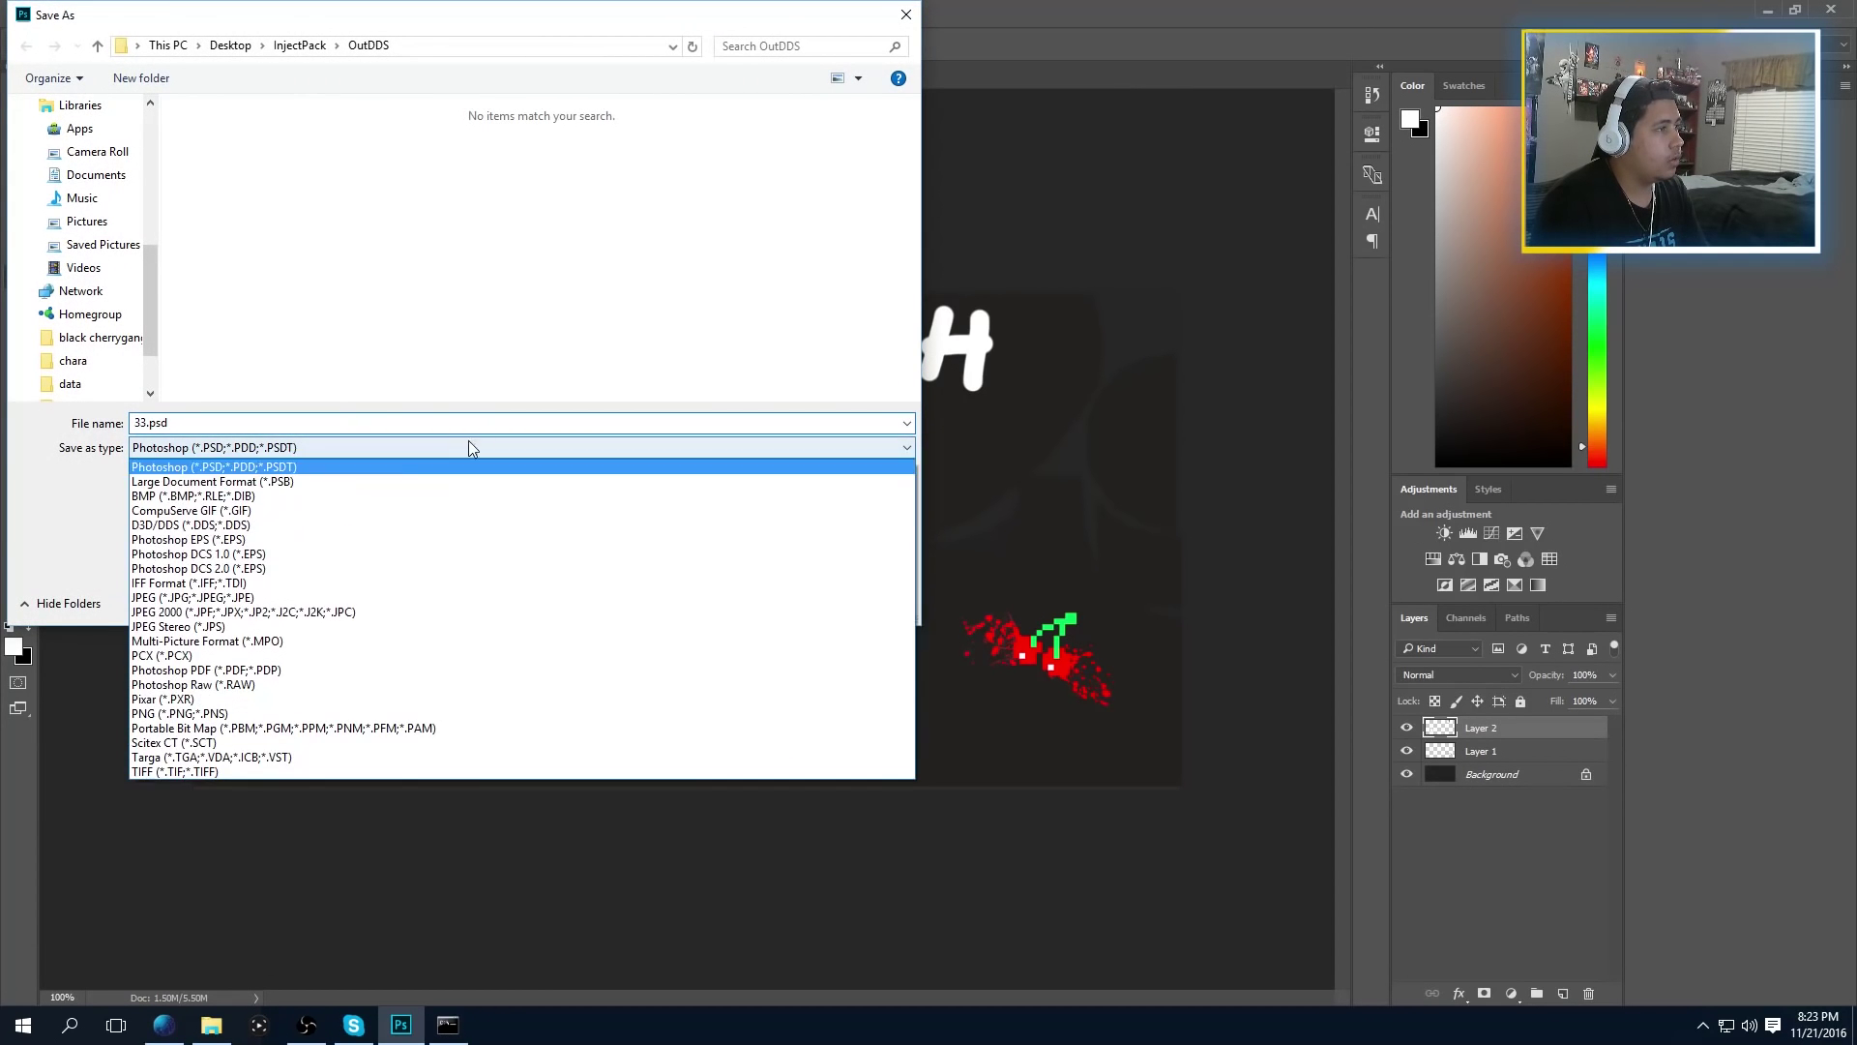
{"action": "left_click", "coordinate": [211, 529]}
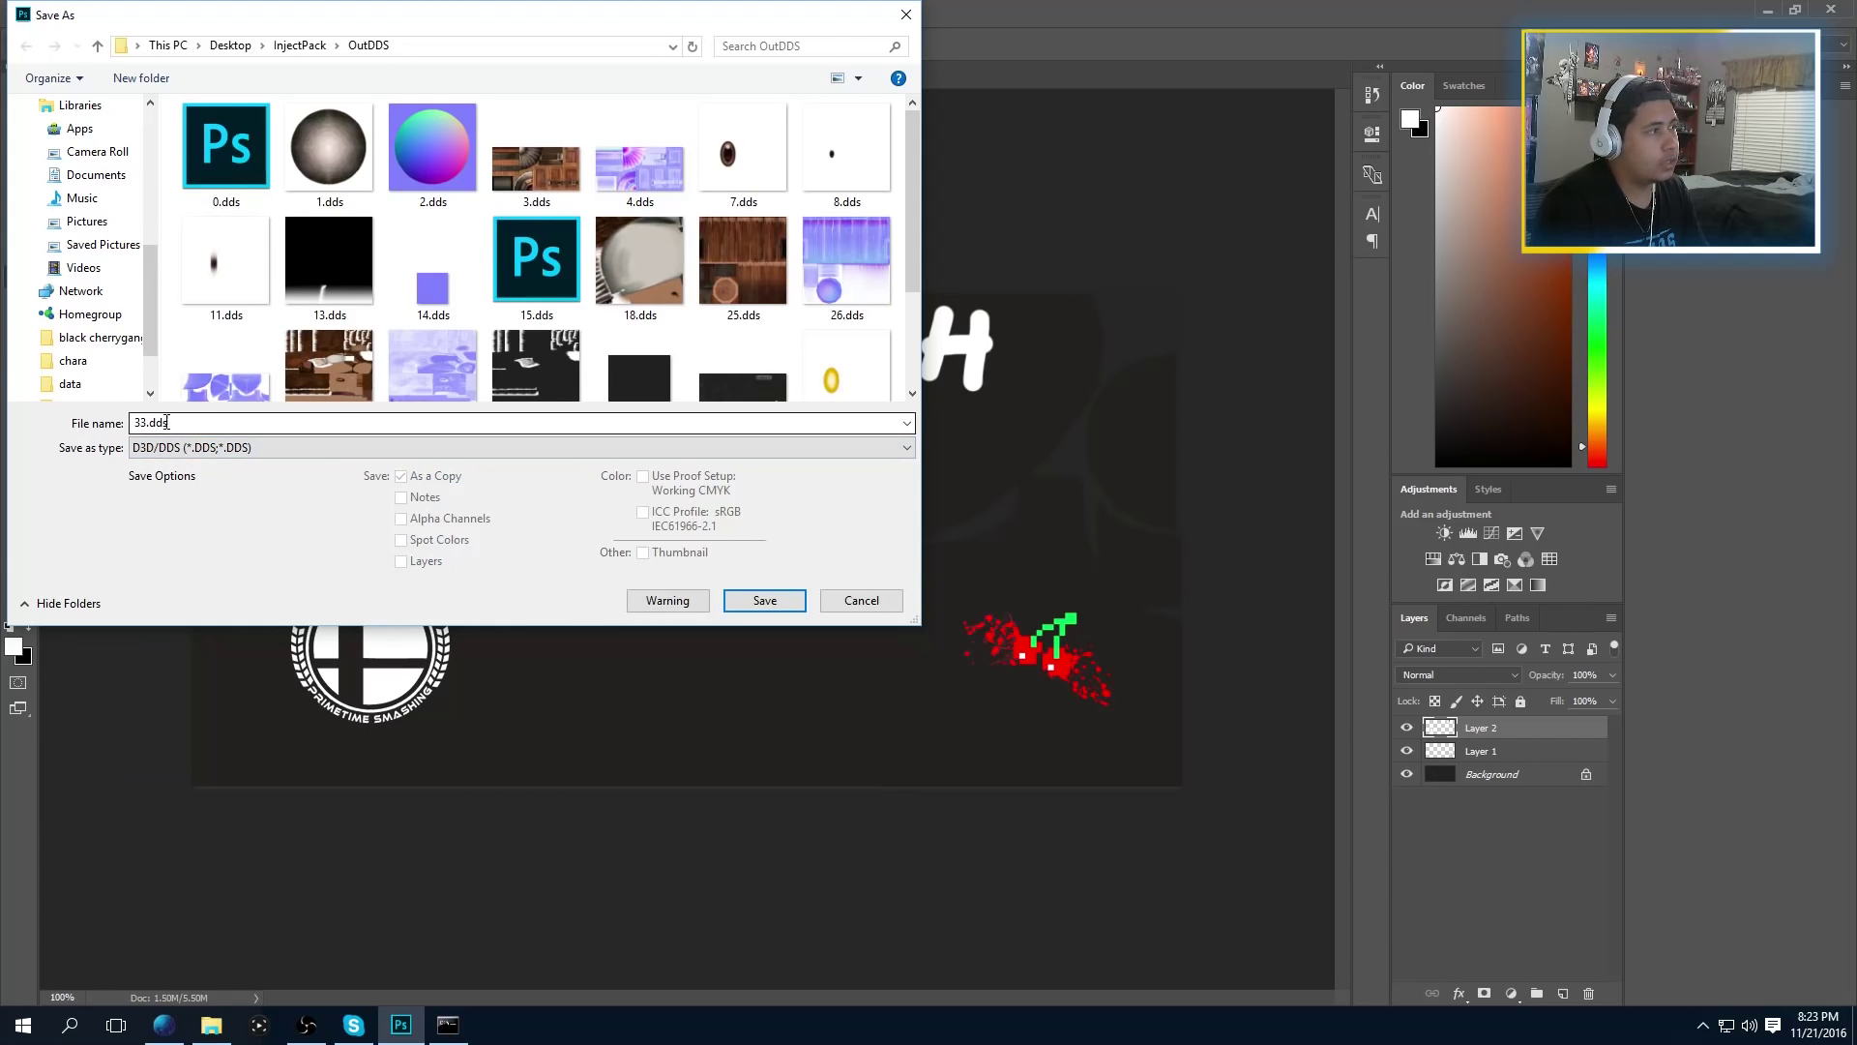
{"action": "left_click", "coordinate": [764, 601]}
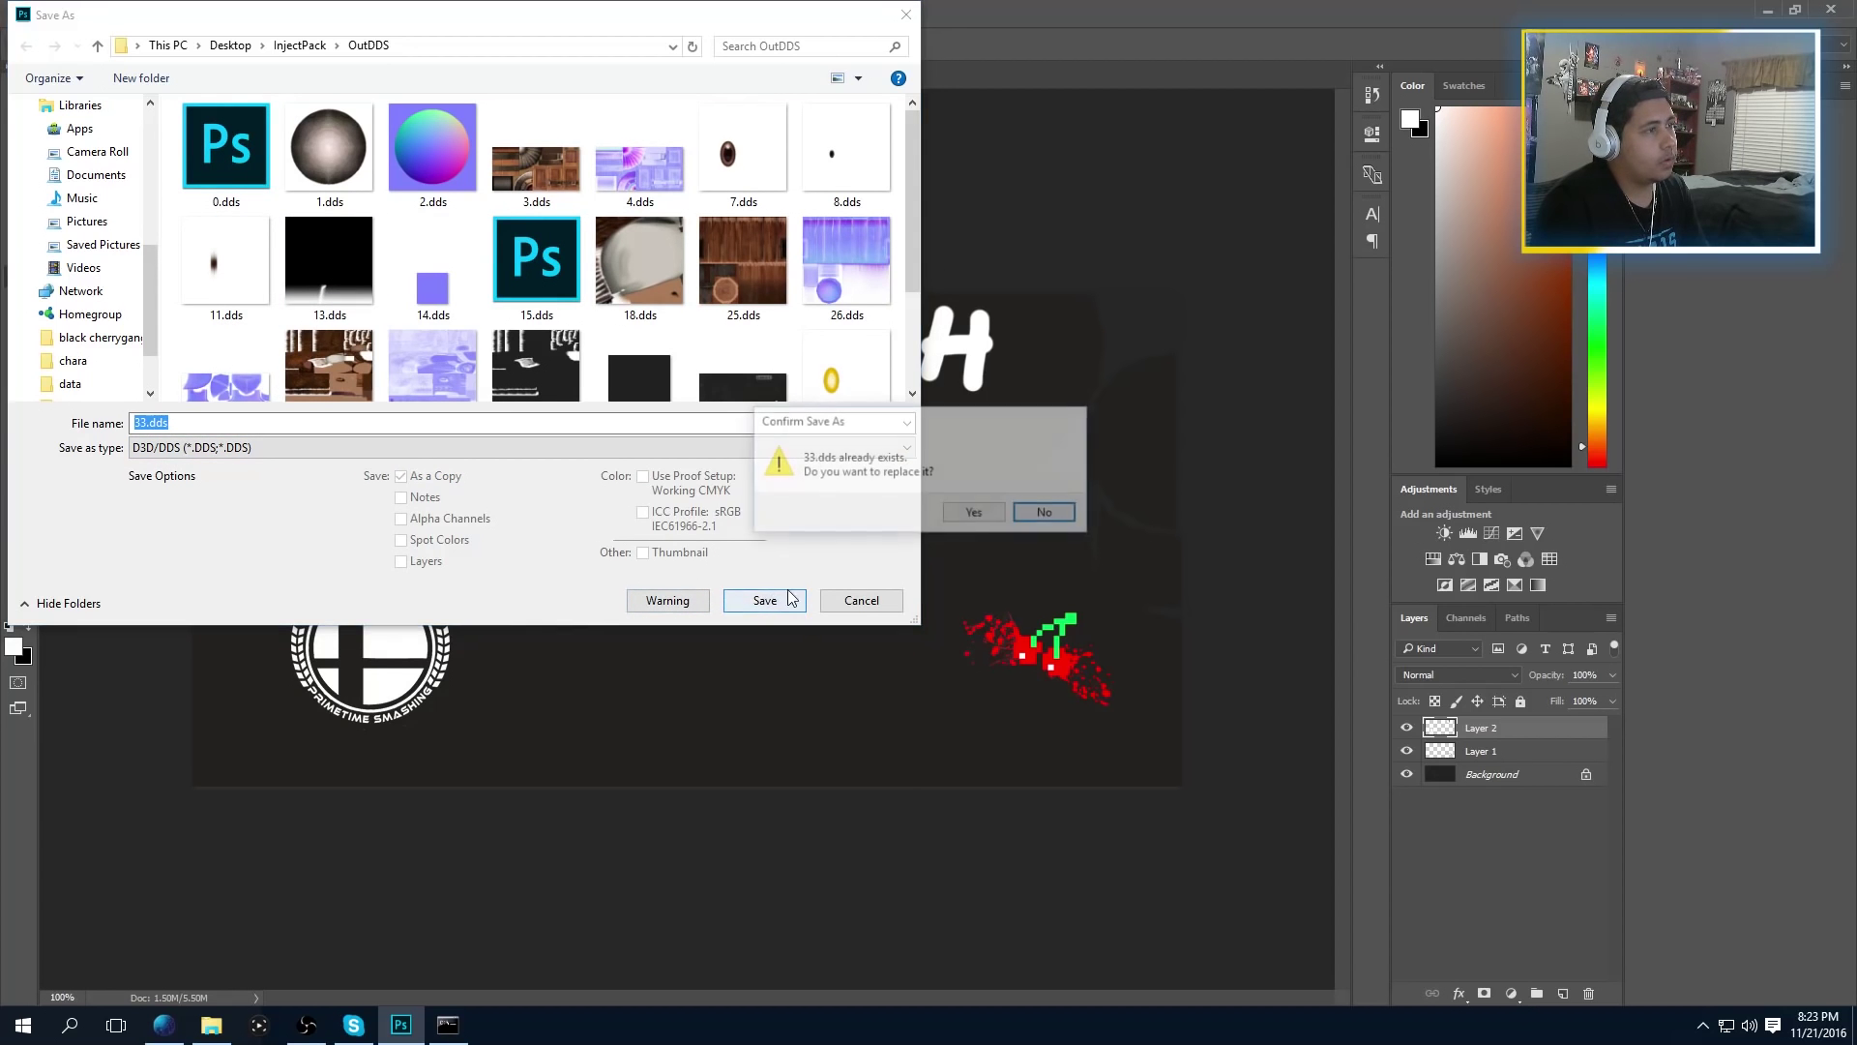
{"action": "left_click", "coordinate": [968, 513]}
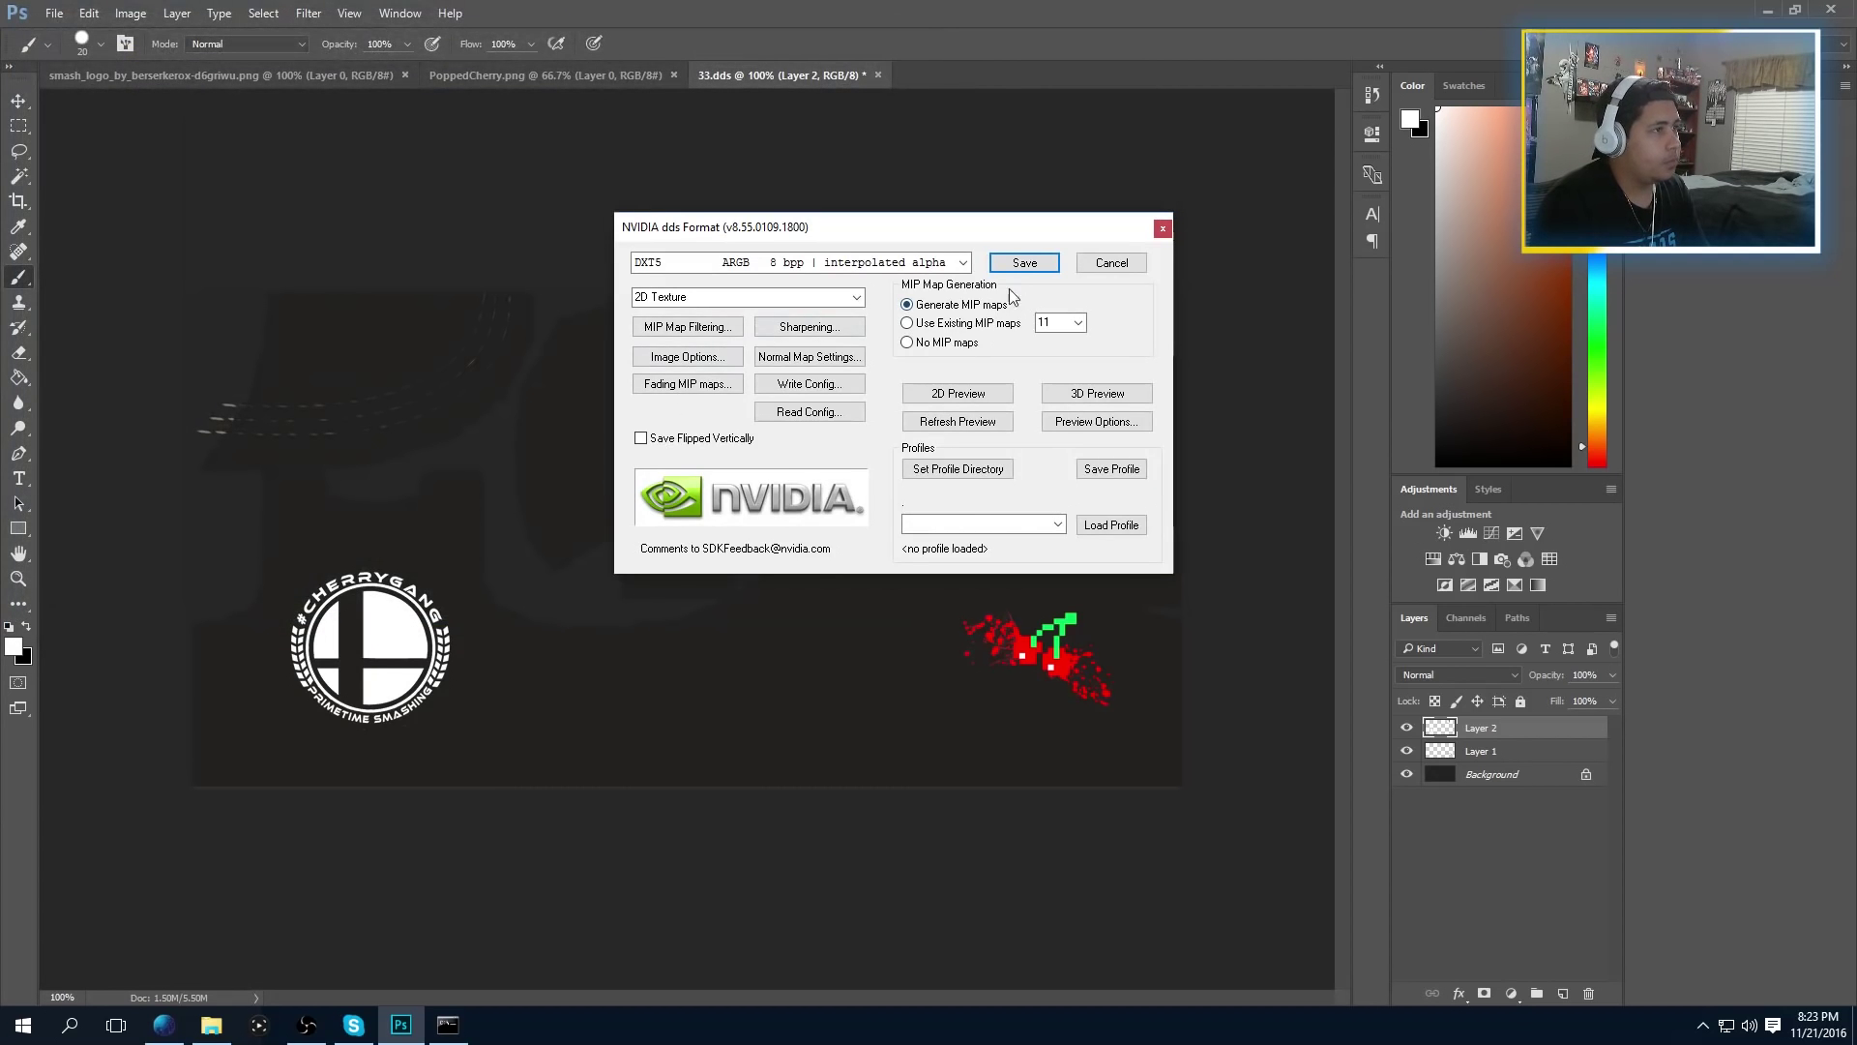
Place the command window beside the NVIDIA DDS options and check texture 33's mipmap count and format in the nut_check output
{"action": "left_click_drag", "start_coordinate": [929, 234], "coordinate": [891, 249]}
{"action": "left_click", "coordinate": [448, 1025]}
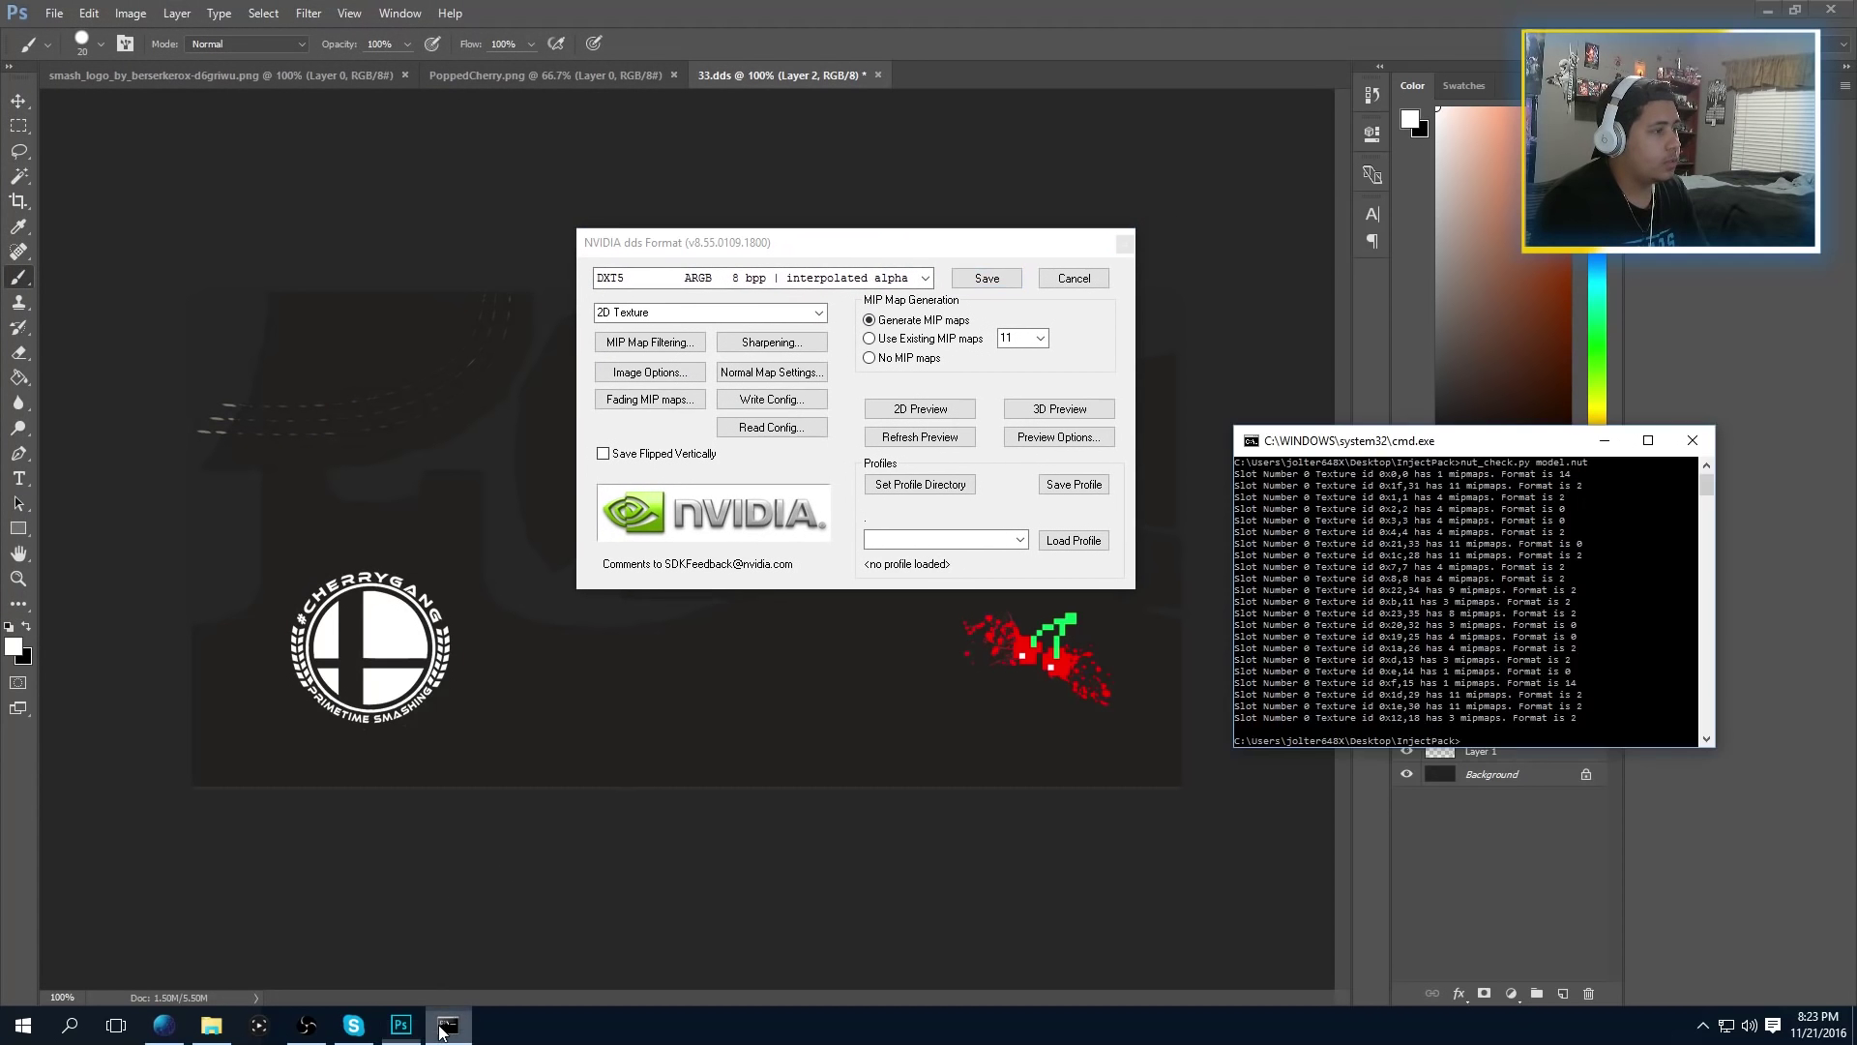
{"action": "left_click_drag", "start_coordinate": [1471, 433], "coordinate": [1388, 280]}
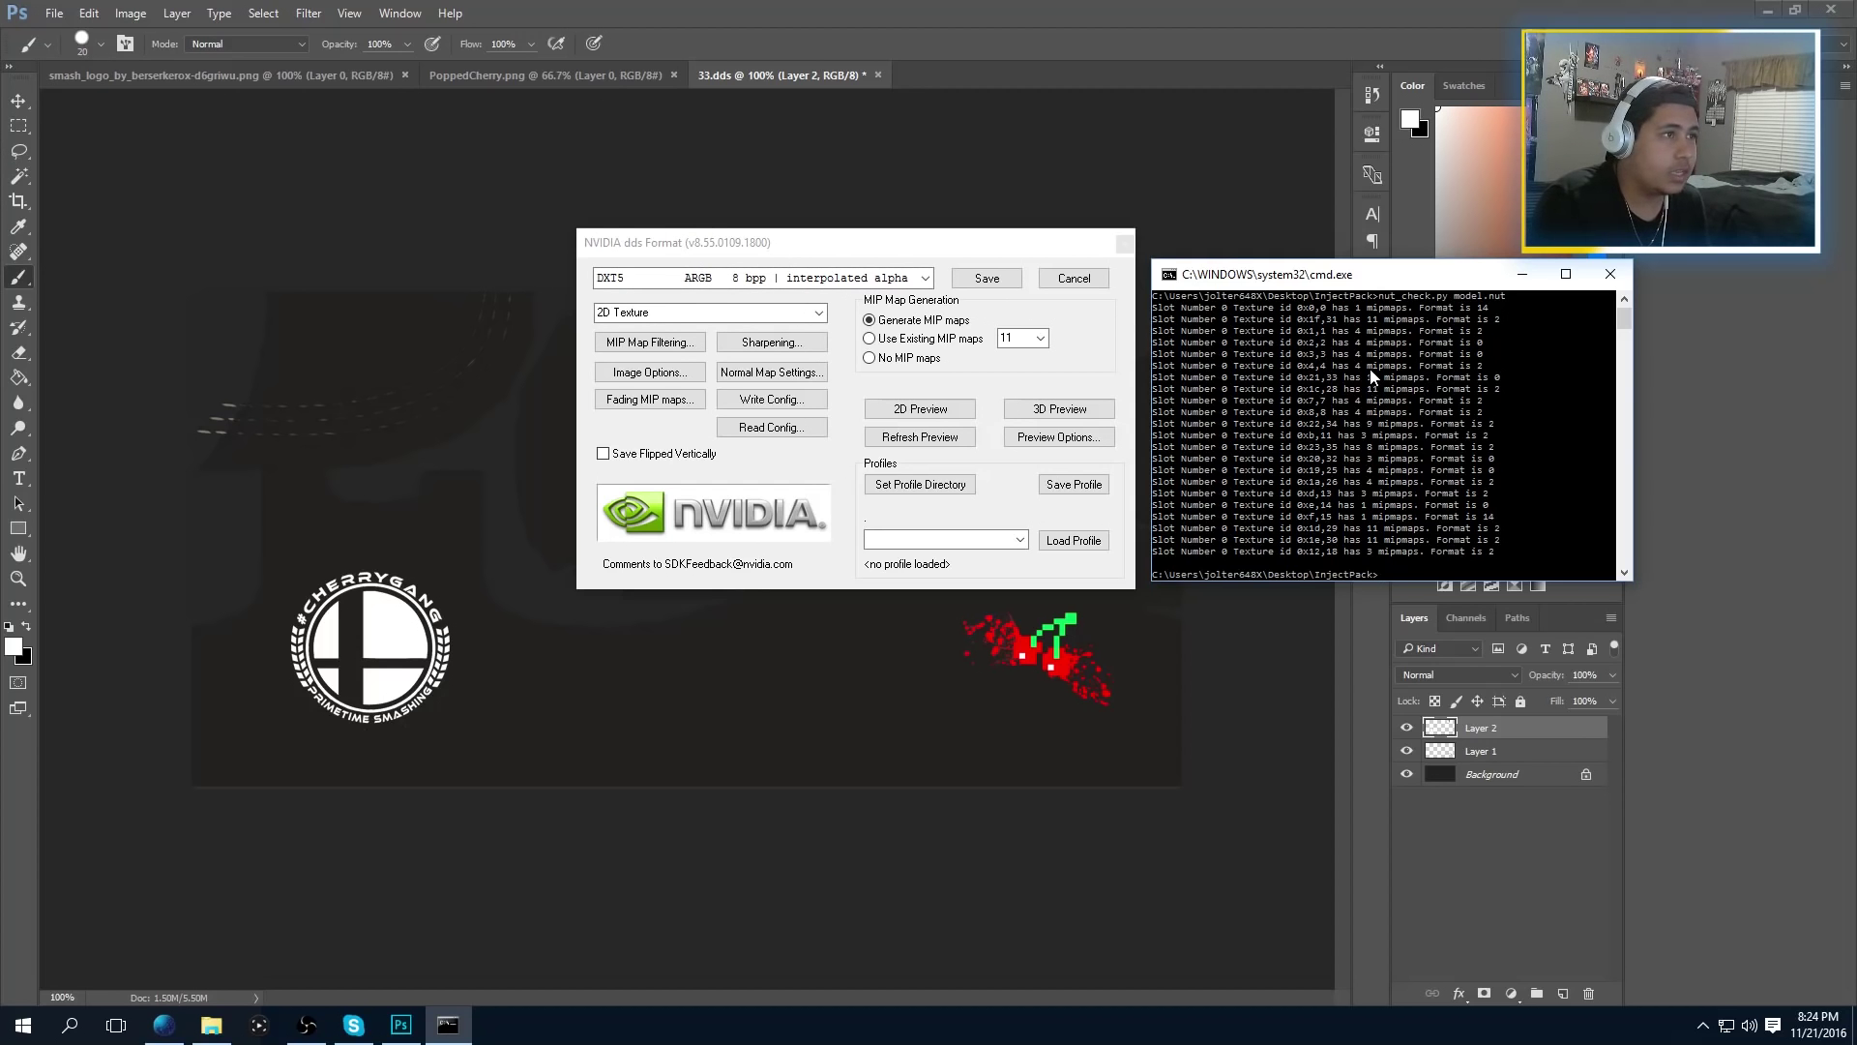
{"action": "scroll", "coordinate": [1373, 422], "scroll_direction": "up", "scroll_amount": 1}
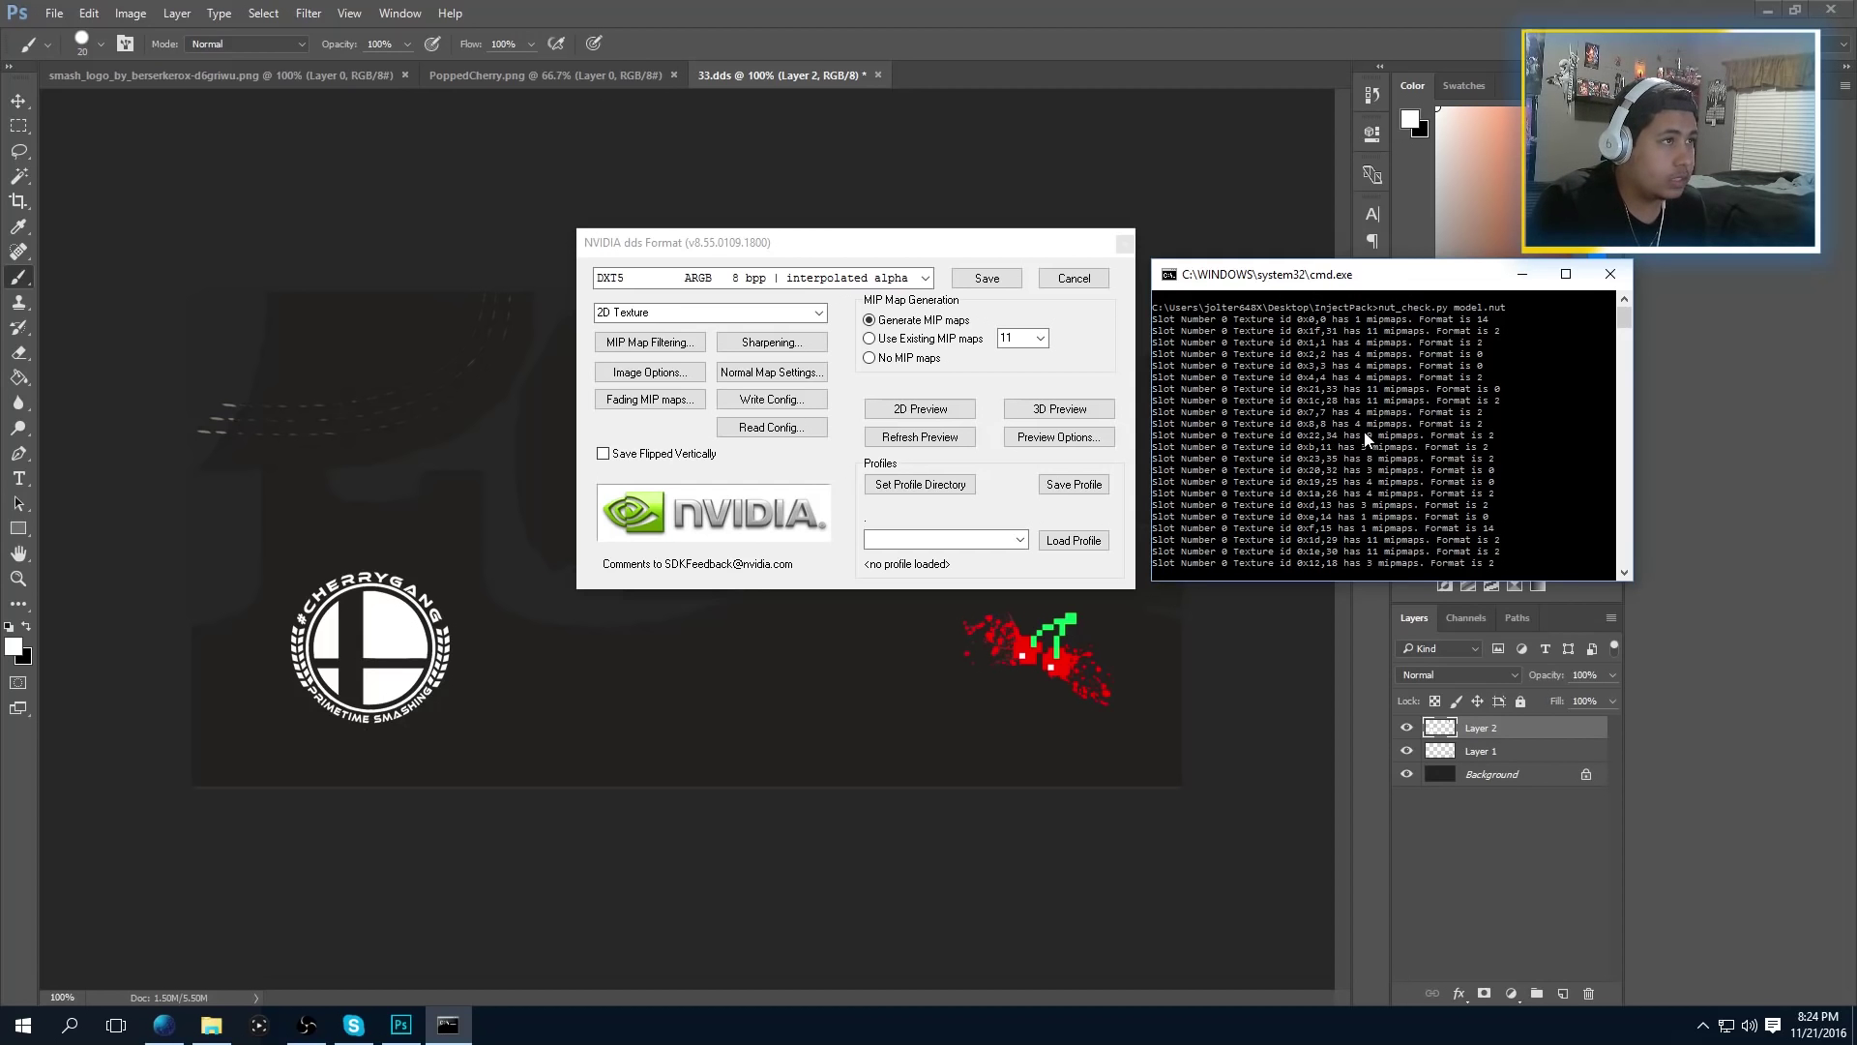
{"action": "scroll", "coordinate": [1359, 470], "scroll_direction": "down", "scroll_amount": 1}
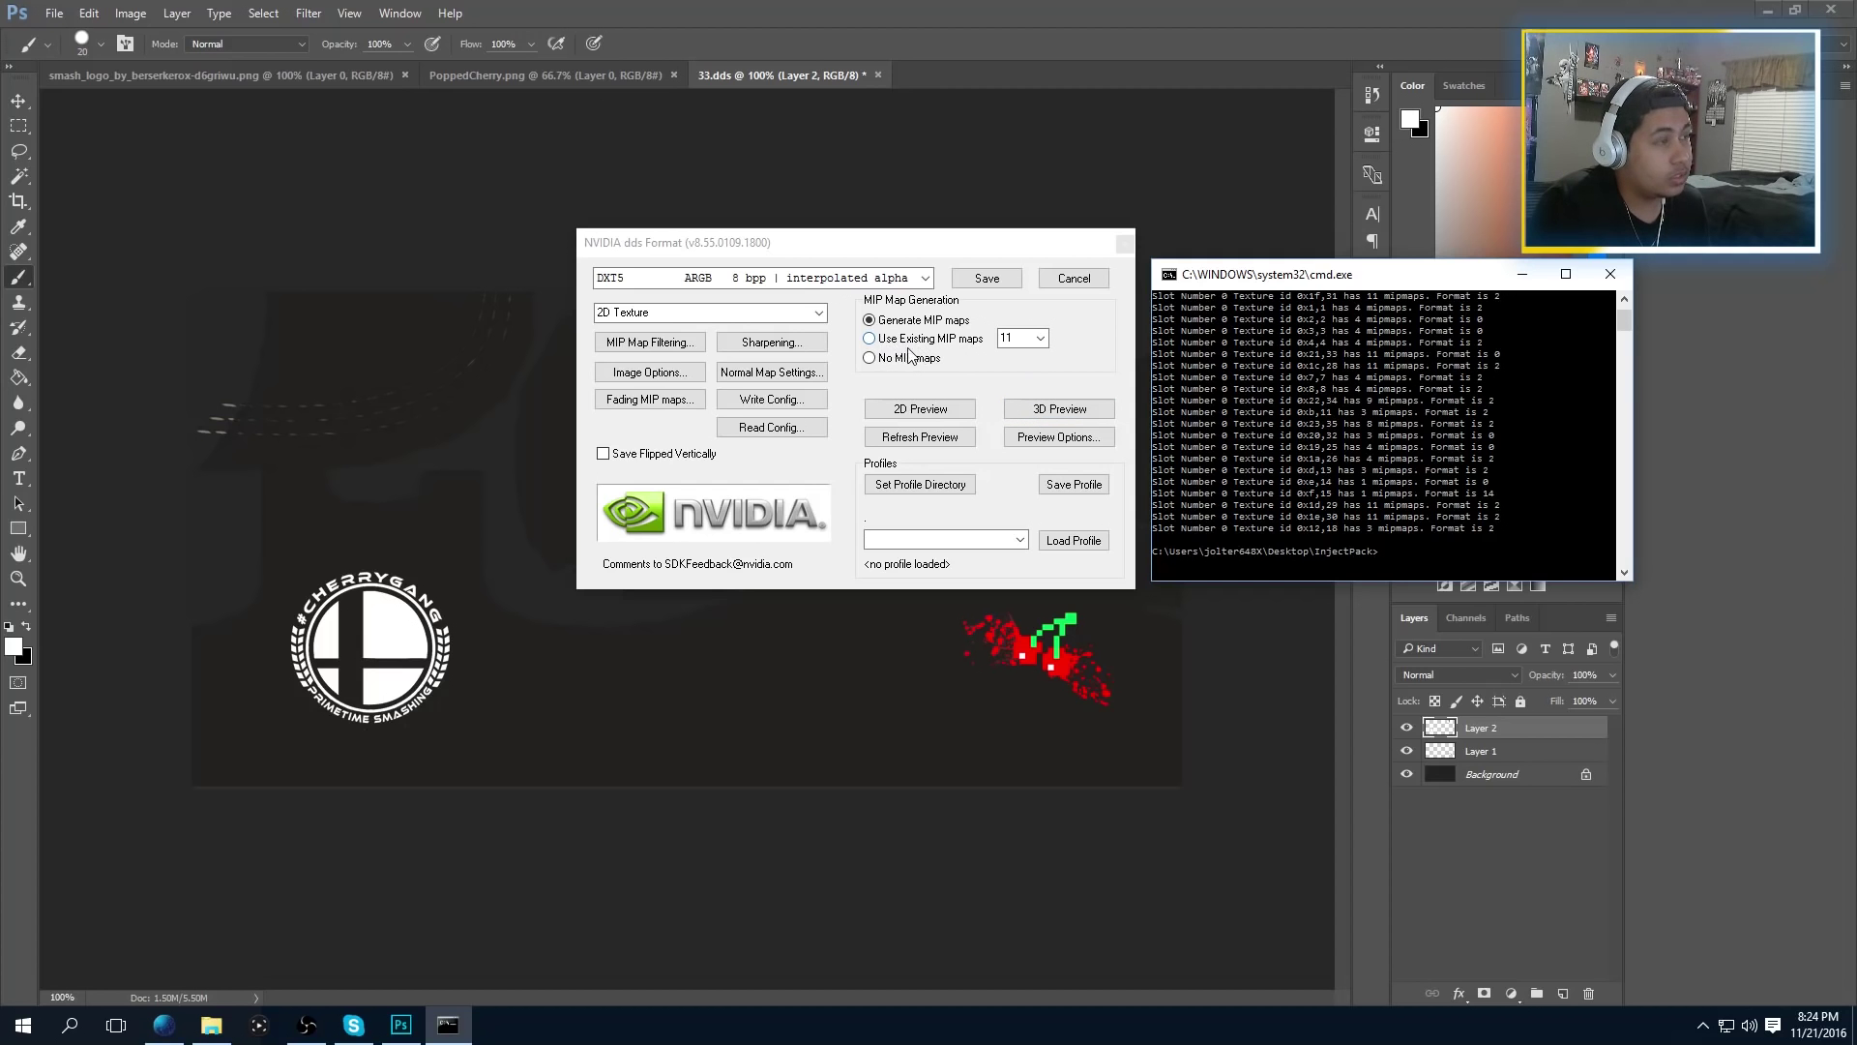
Set the number of generated MIP maps to 11 in the NVIDIA DDS options
{"action": "left_click", "coordinate": [1040, 340]}
{"action": "left_click", "coordinate": [1041, 339]}
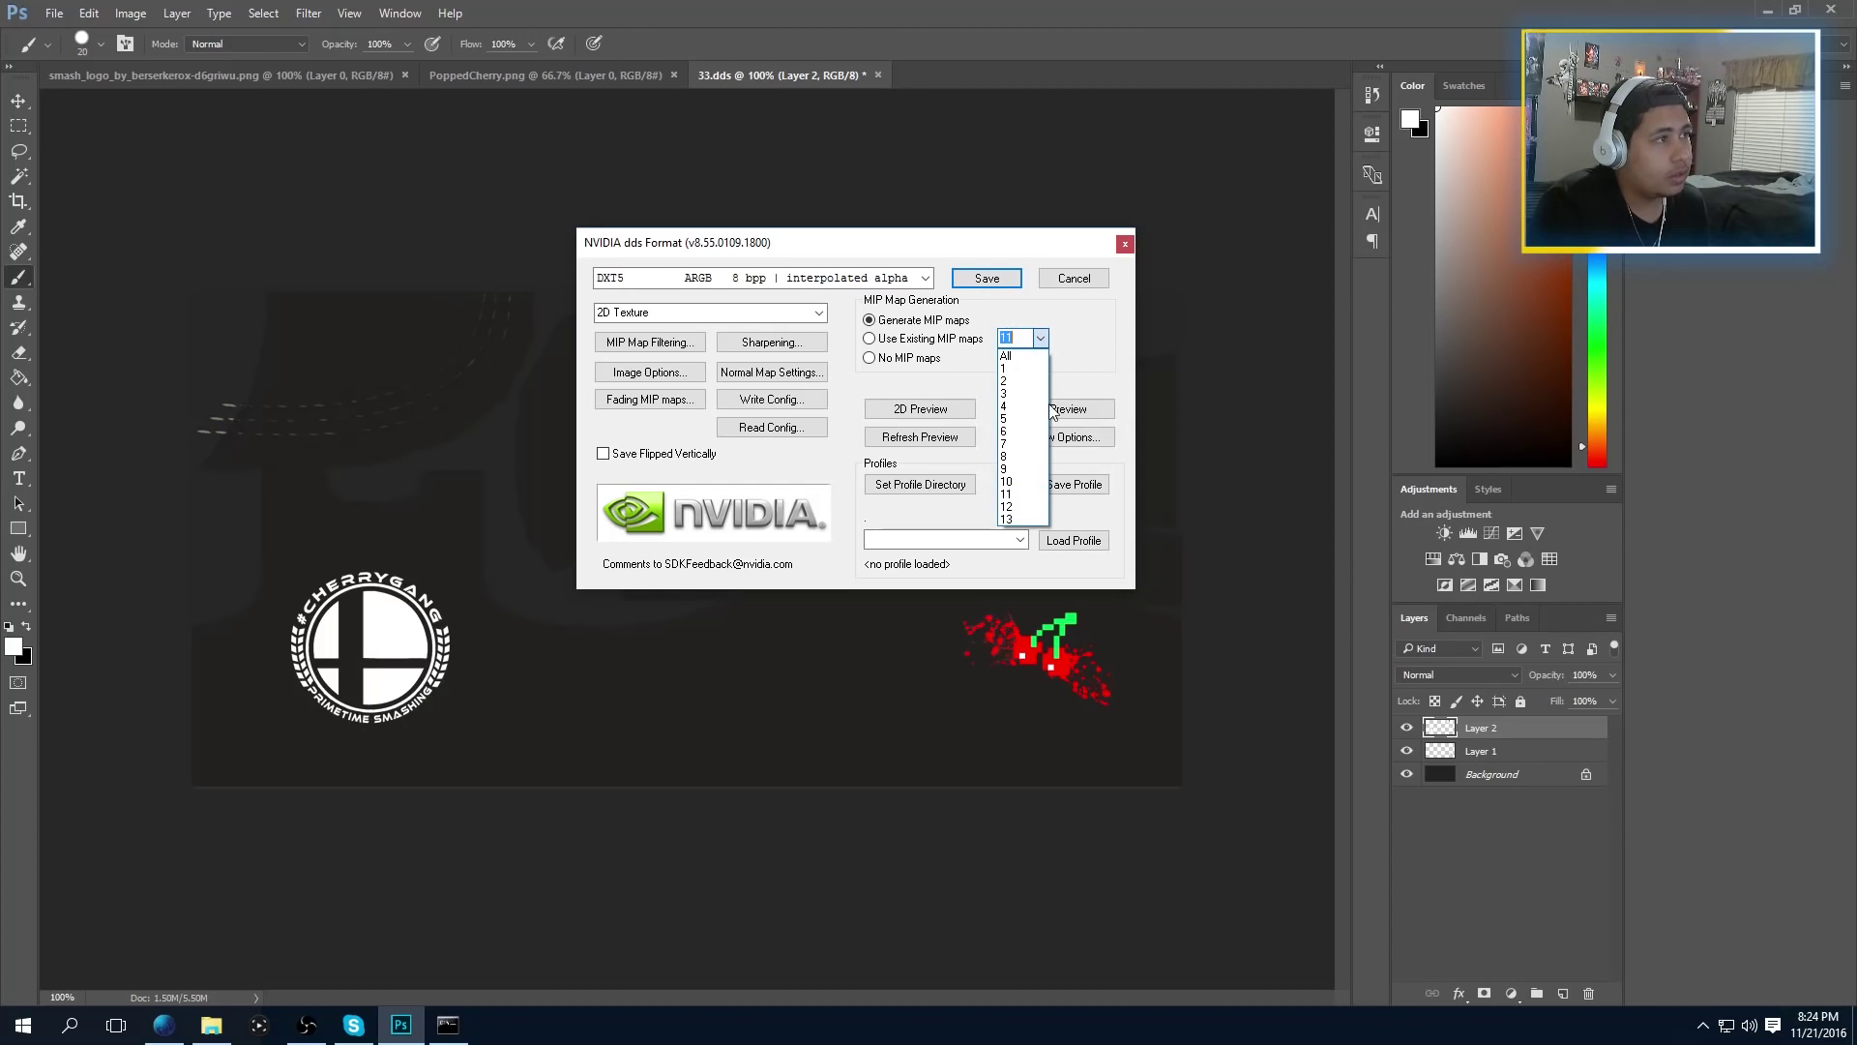
{"action": "left_click", "coordinate": [1019, 495]}
{"action": "left_click", "coordinate": [1043, 339]}
{"action": "left_click", "coordinate": [1076, 338]}
{"action": "left_click", "coordinate": [1042, 339]}
{"action": "left_click", "coordinate": [1006, 368]}
{"action": "left_click", "coordinate": [1043, 338]}
{"action": "left_click", "coordinate": [1048, 339]}
{"action": "left_click", "coordinate": [1049, 340]}
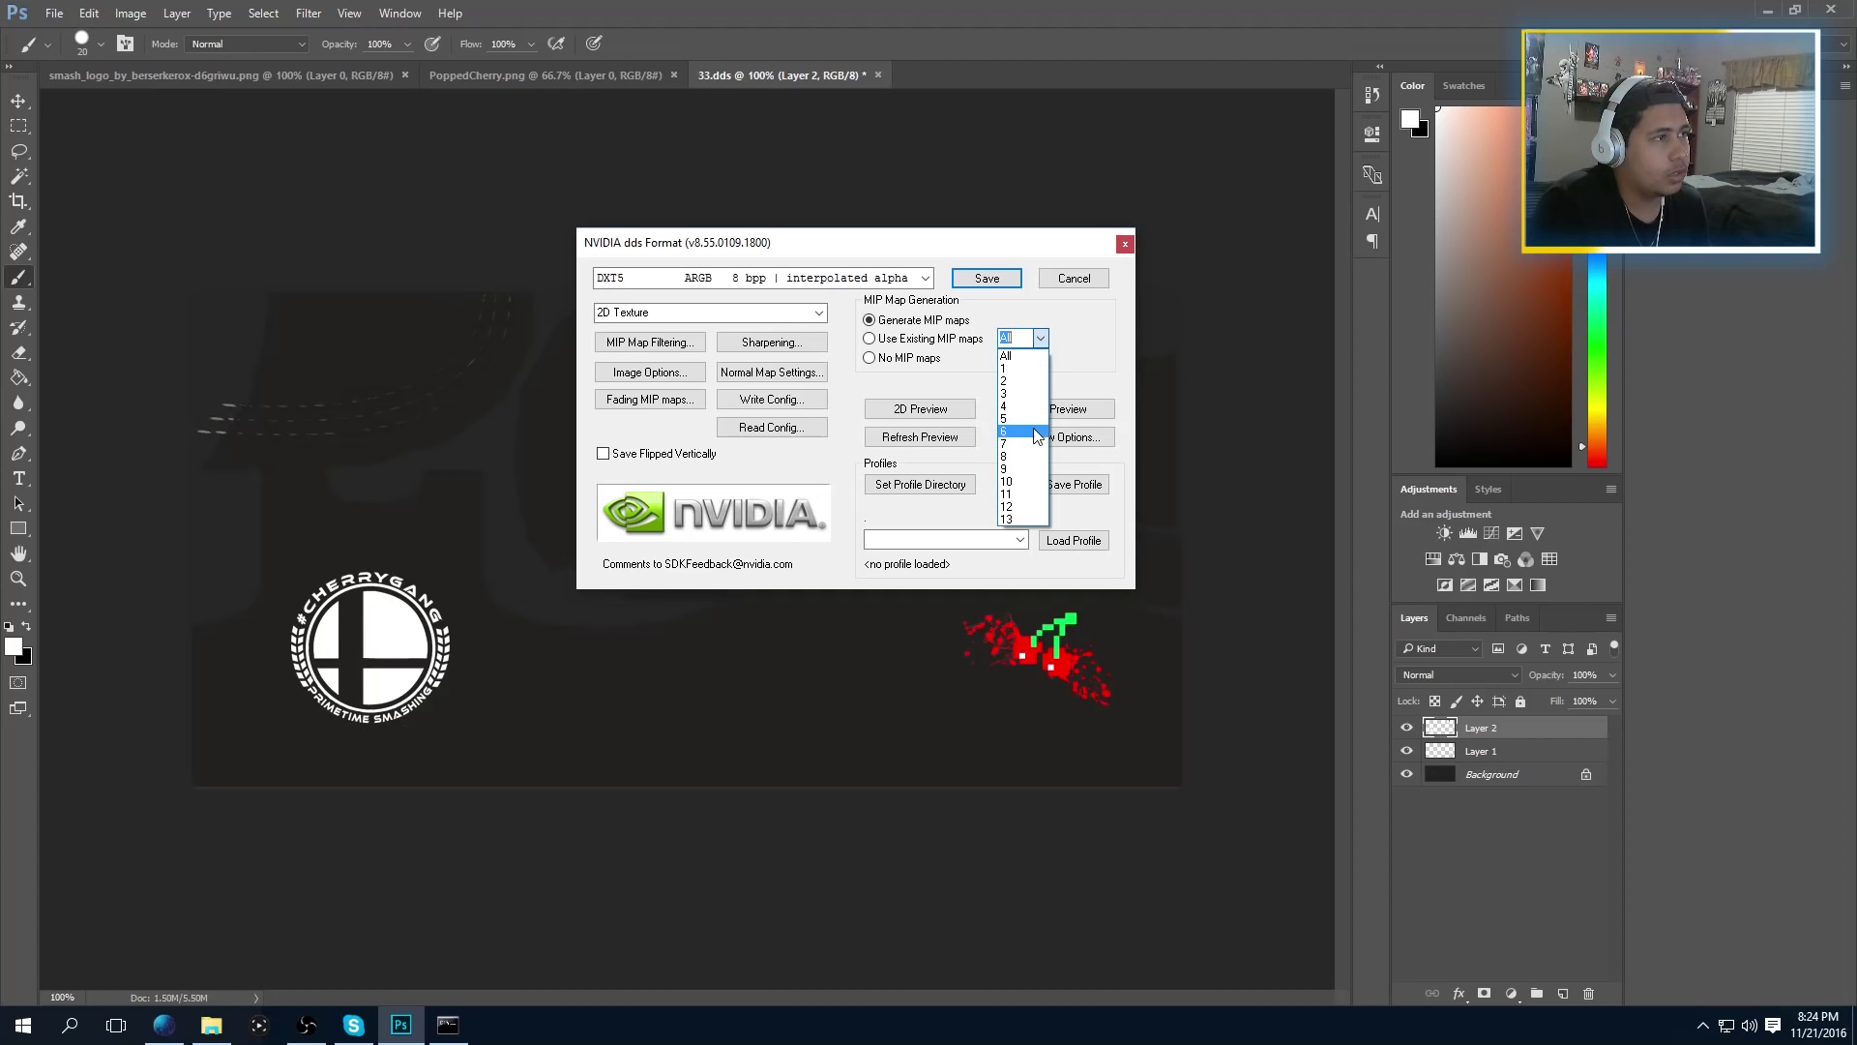
{"action": "left_click", "coordinate": [1025, 495]}
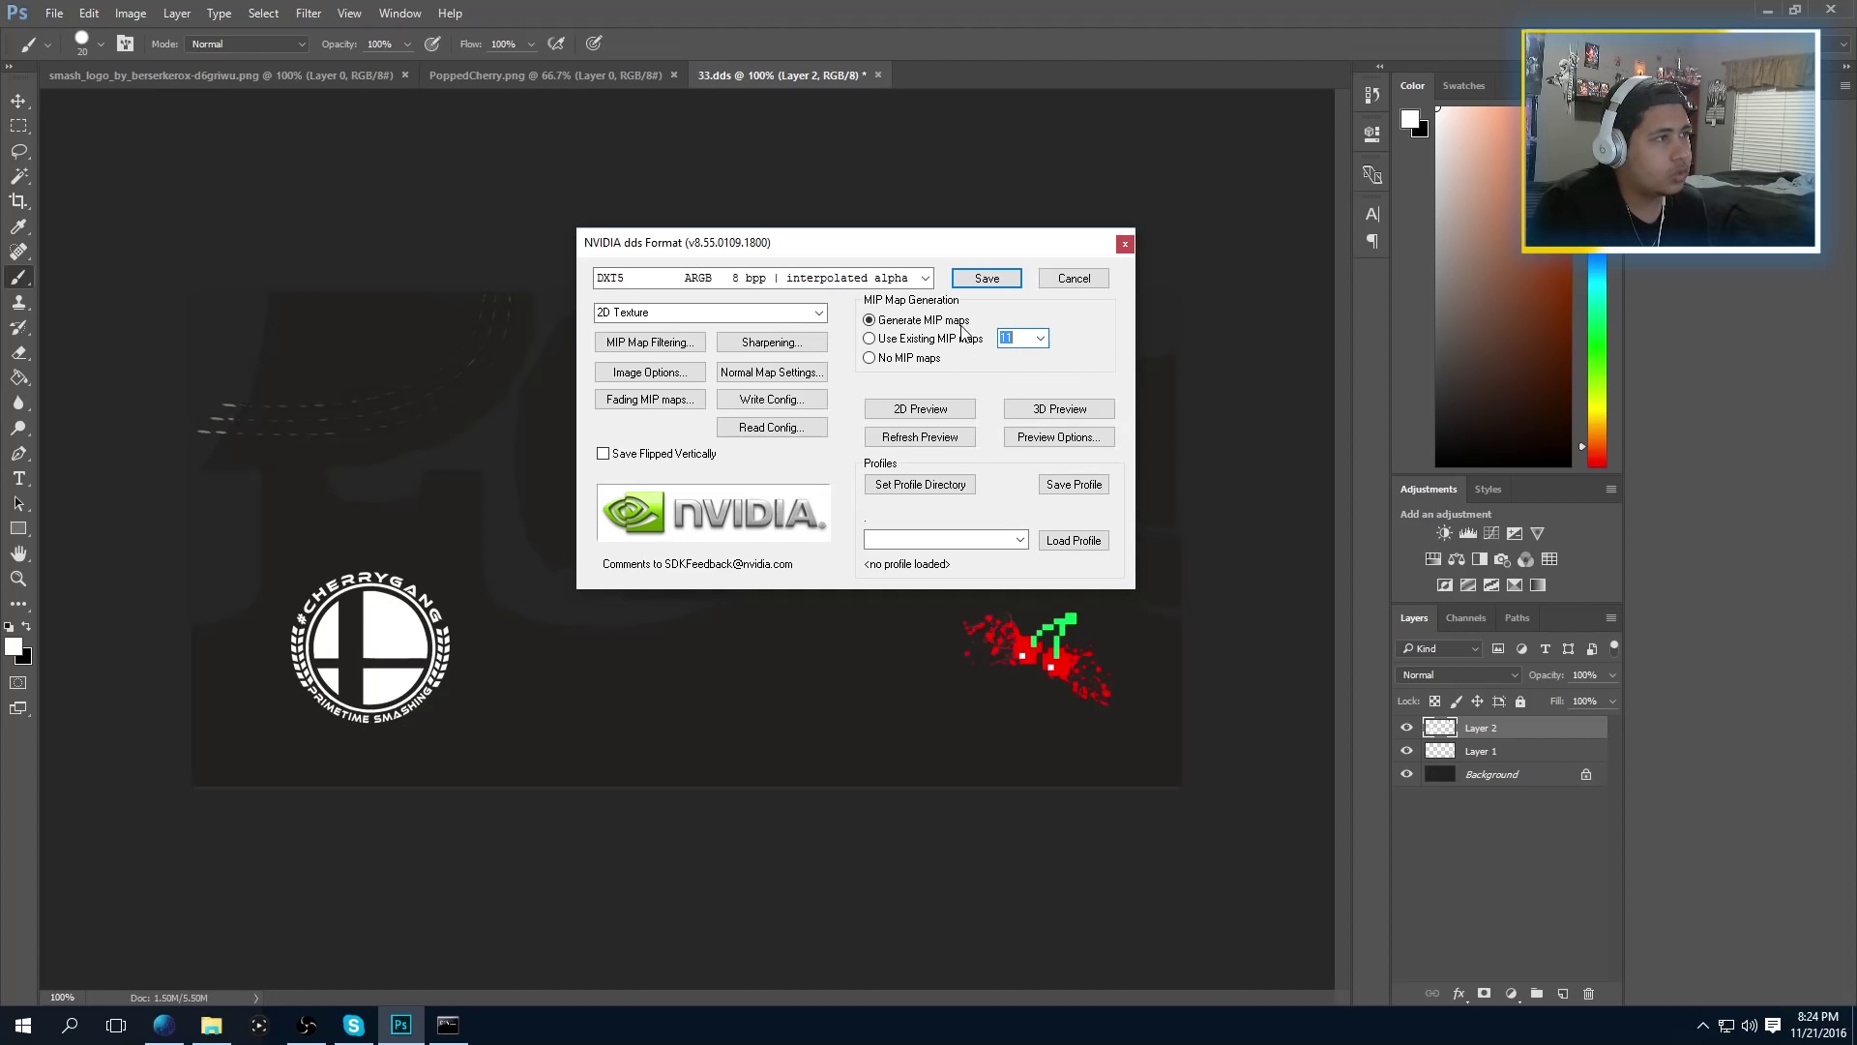
Save 33.dds in the DXT1 ARGB 4 bpp, 1 bit alpha format and close the document
{"action": "left_click", "coordinate": [926, 280]}
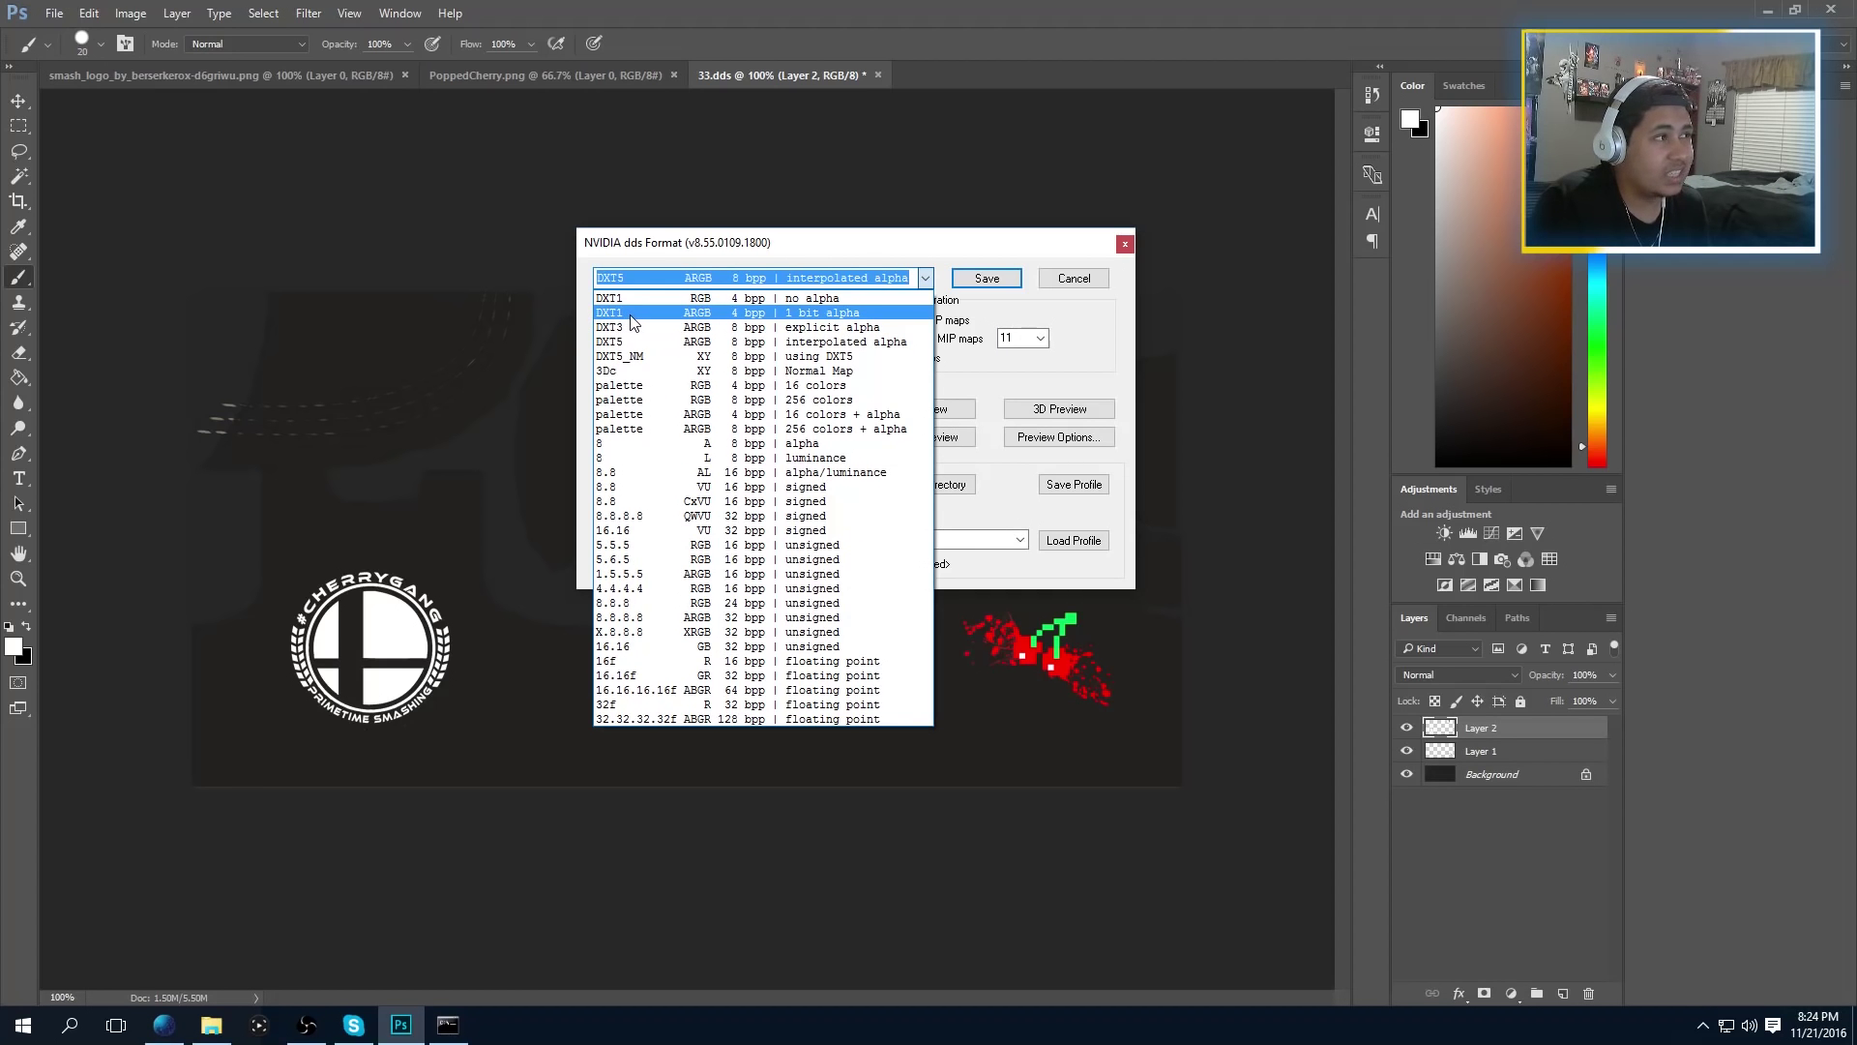
{"action": "left_click", "coordinate": [696, 315]}
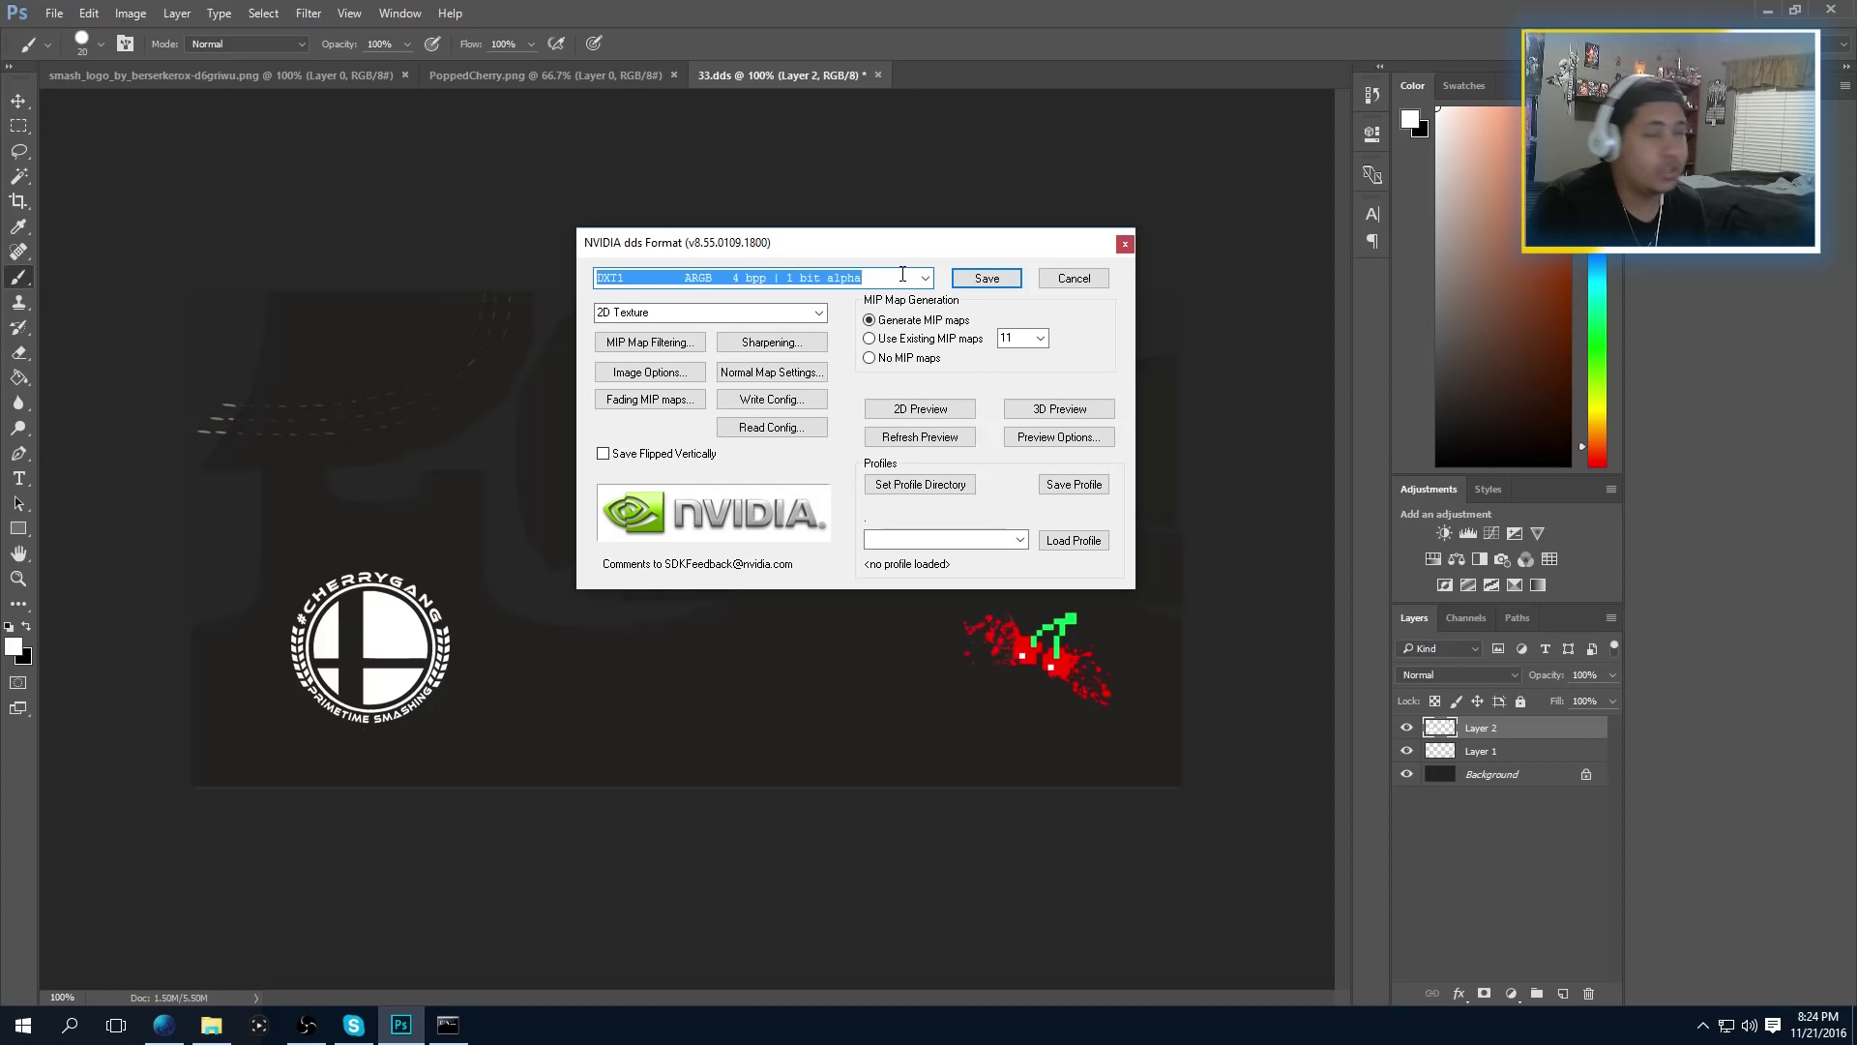
{"action": "left_click", "coordinate": [967, 281]}
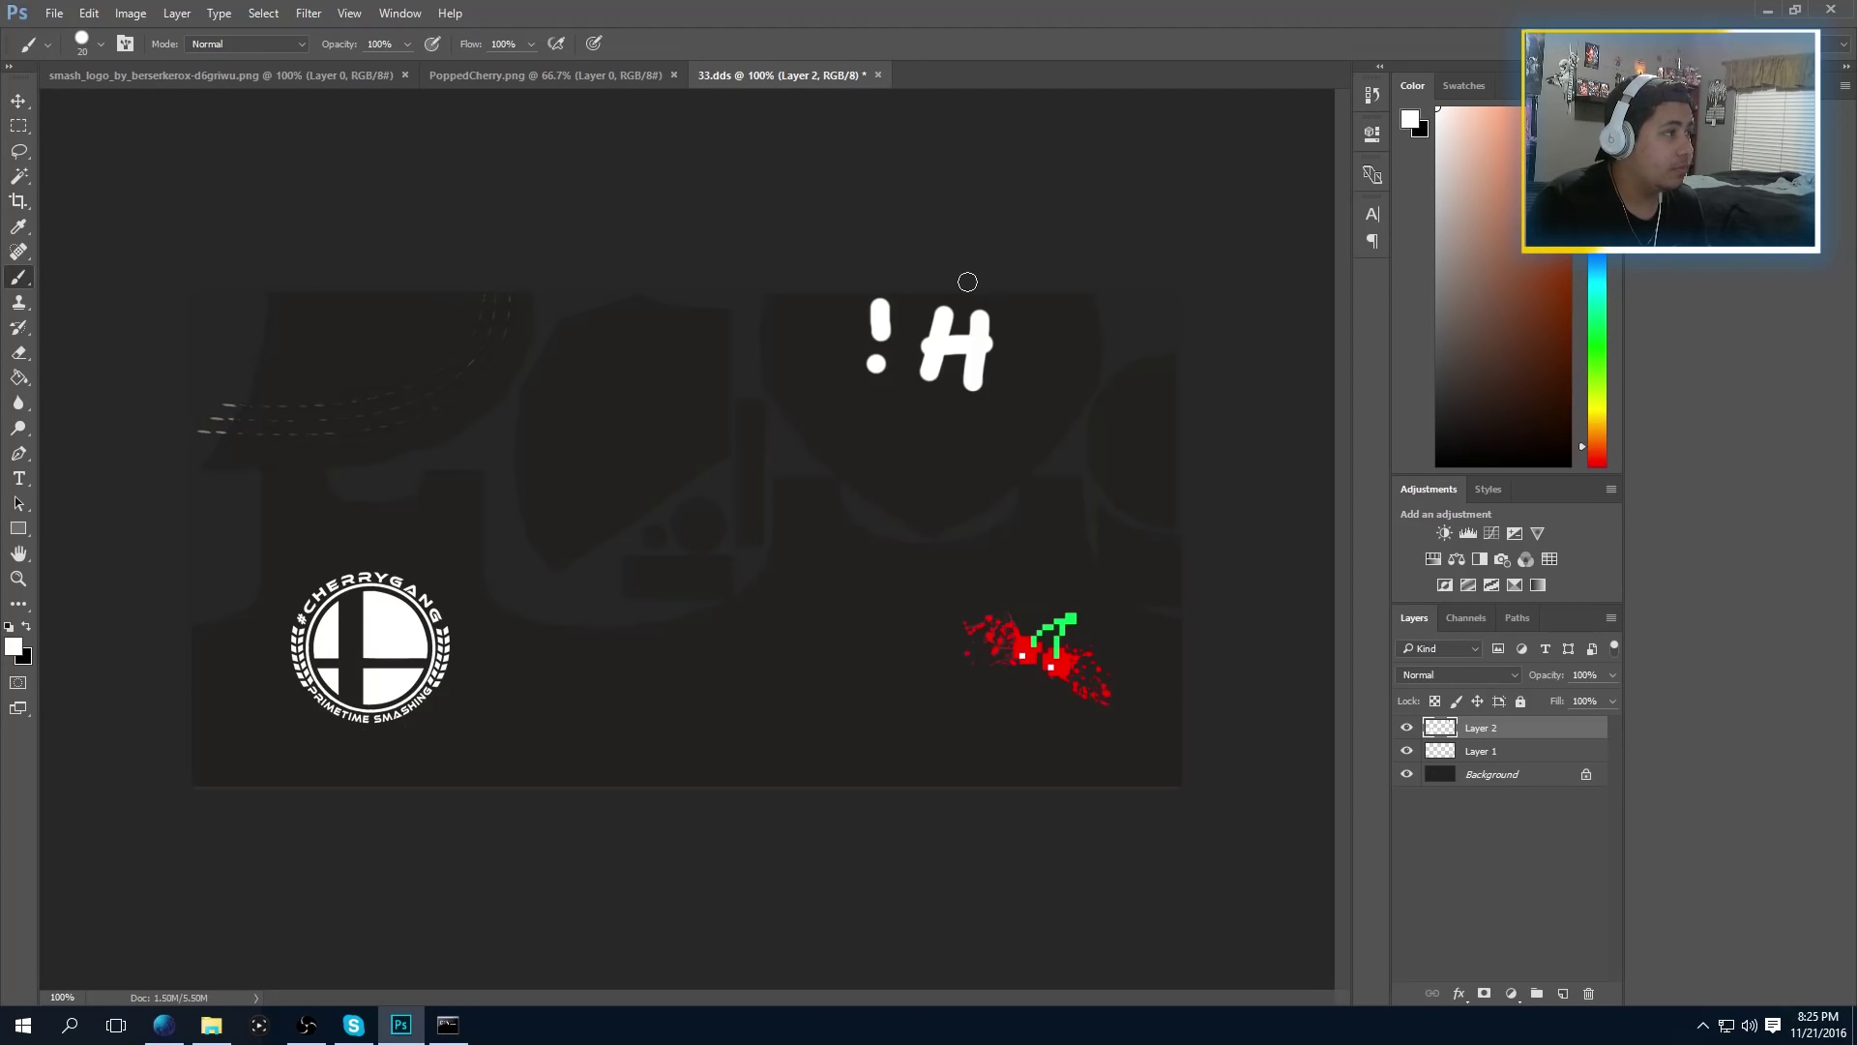
{"action": "left_click", "coordinate": [878, 75]}
{"action": "left_click", "coordinate": [938, 378]}
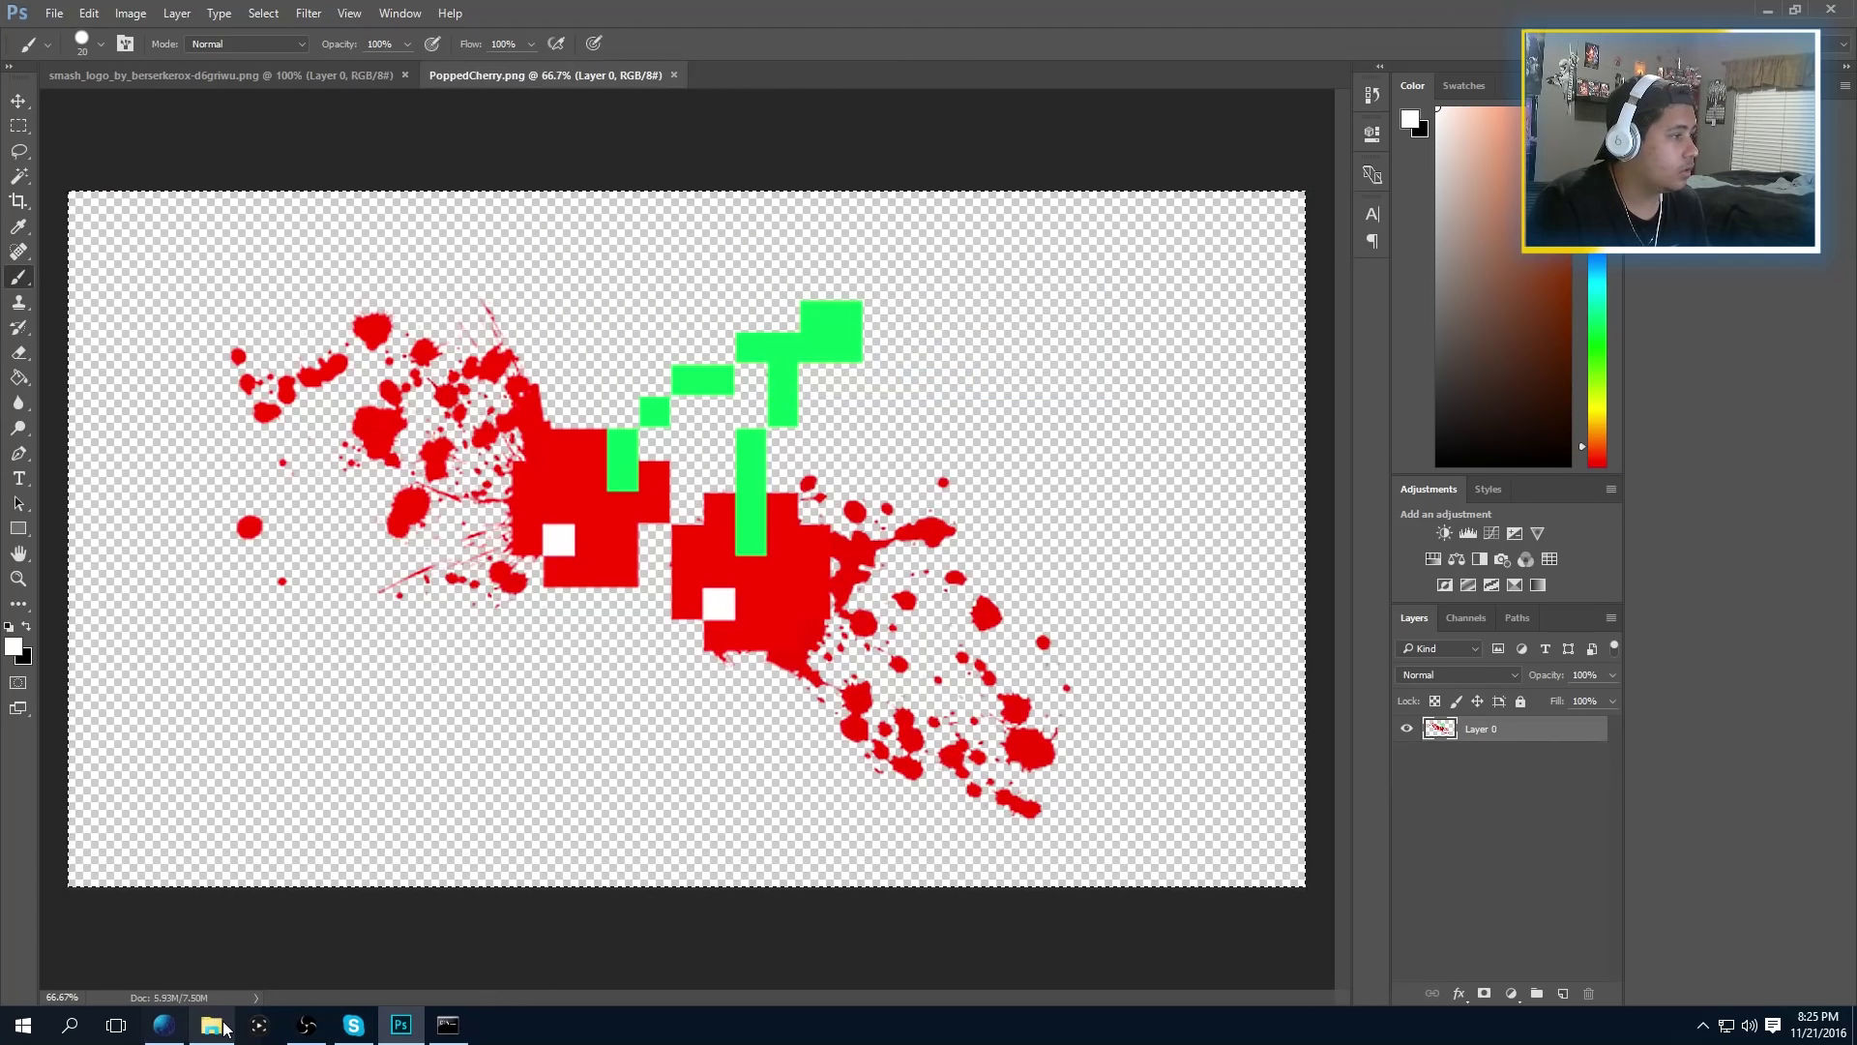
Check the saved 33.dds texture's thumbnail in the OutDDS folder
{"action": "left_click", "coordinate": [211, 1024]}
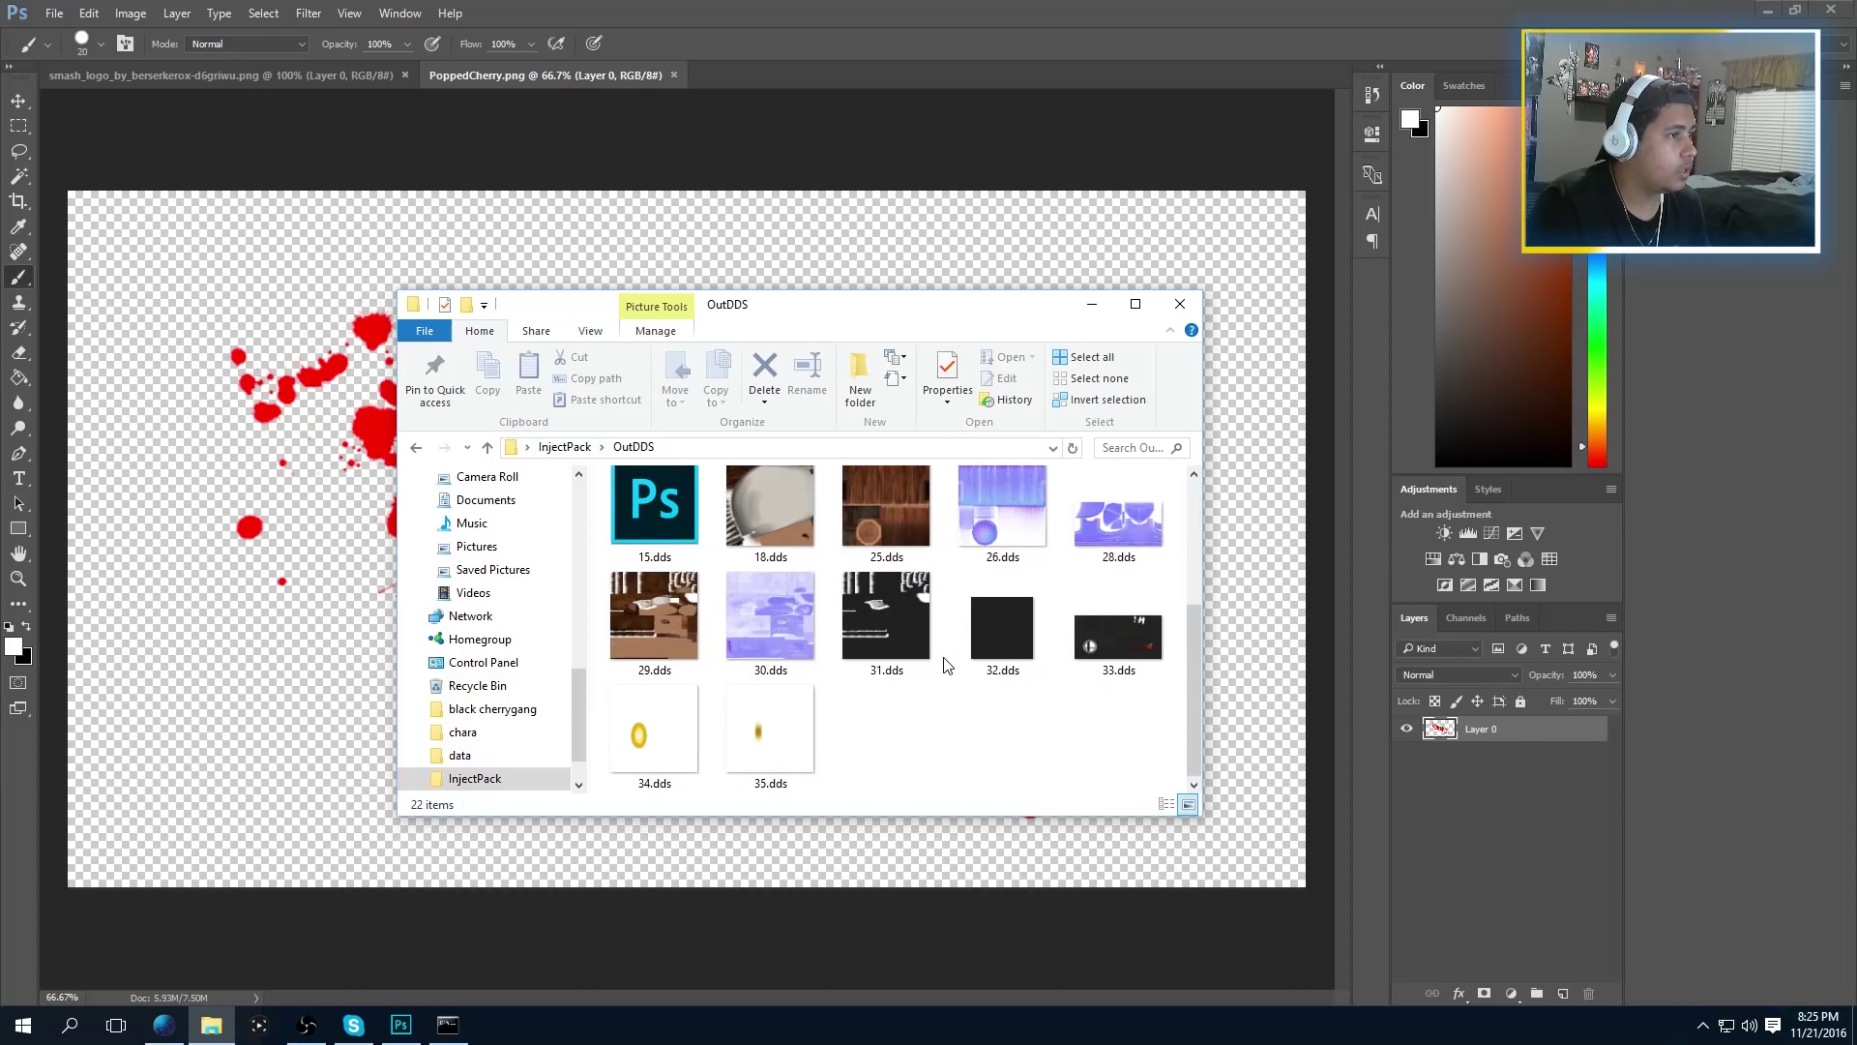
{"action": "left_click", "coordinate": [1117, 637]}
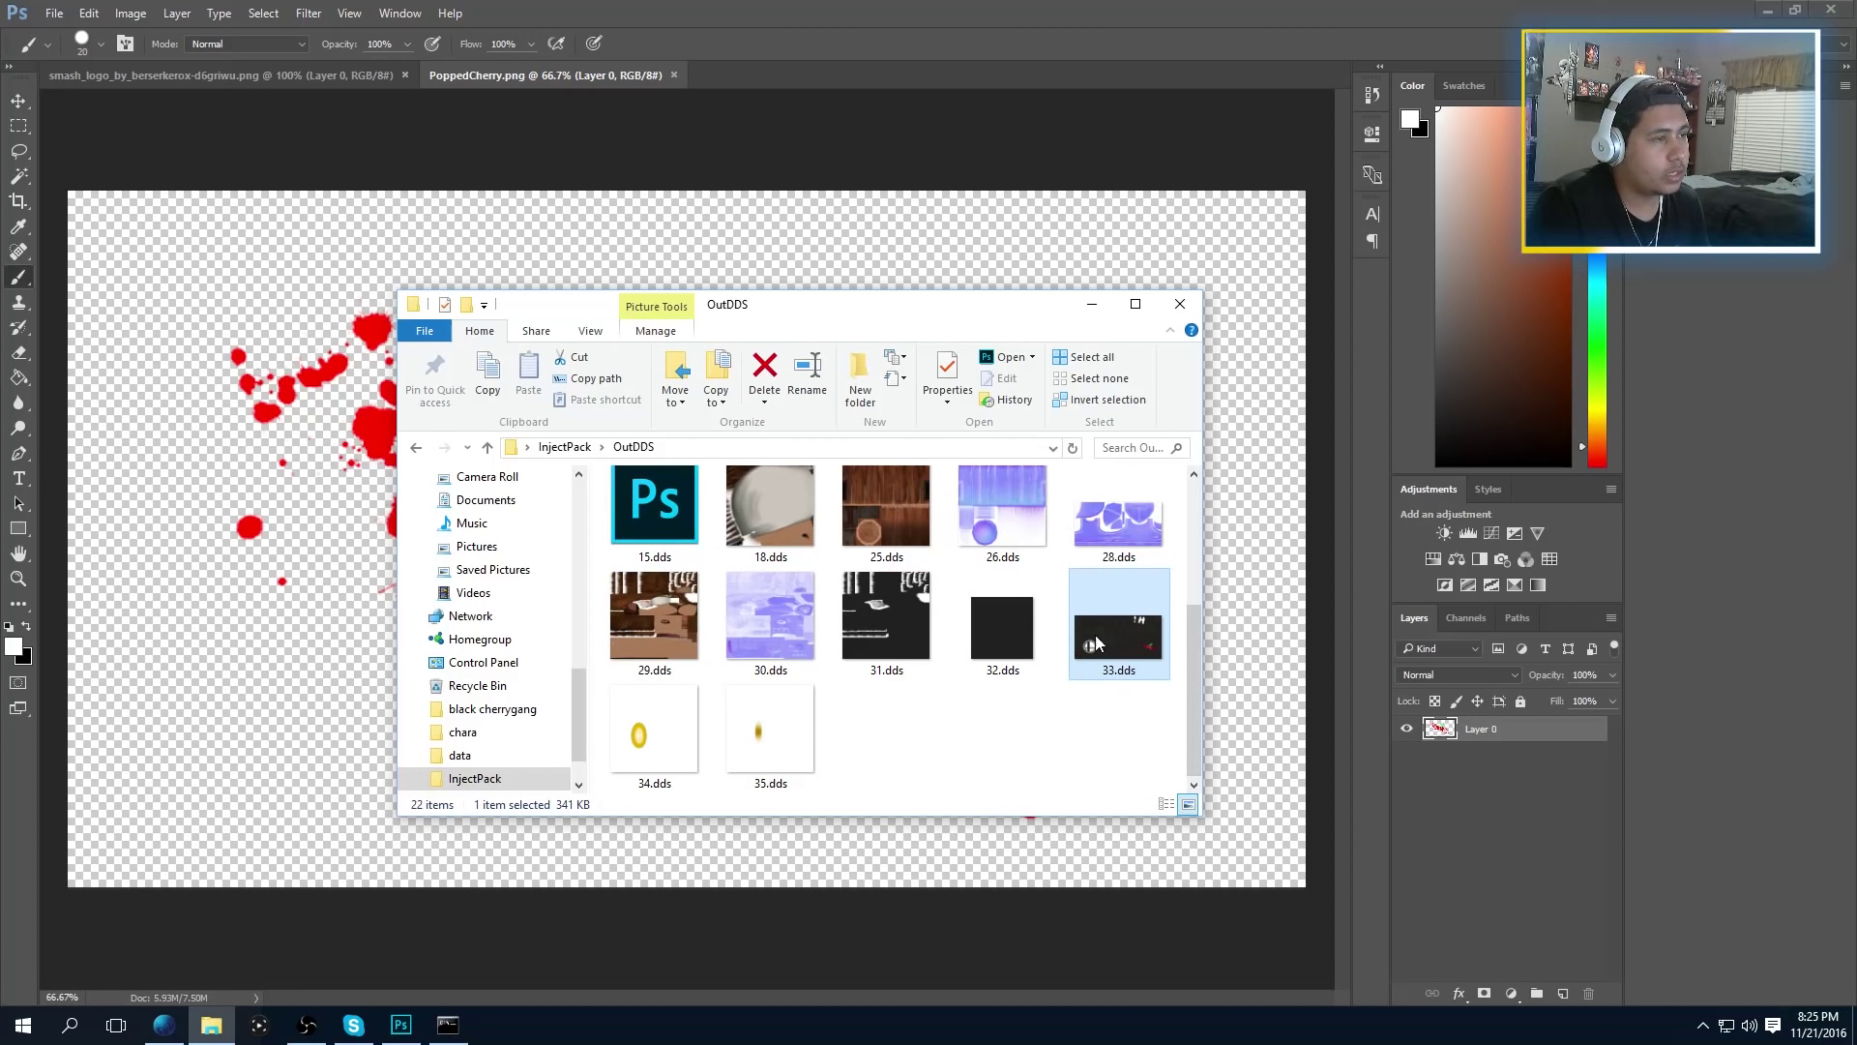
{"action": "left_click", "coordinate": [1019, 799]}
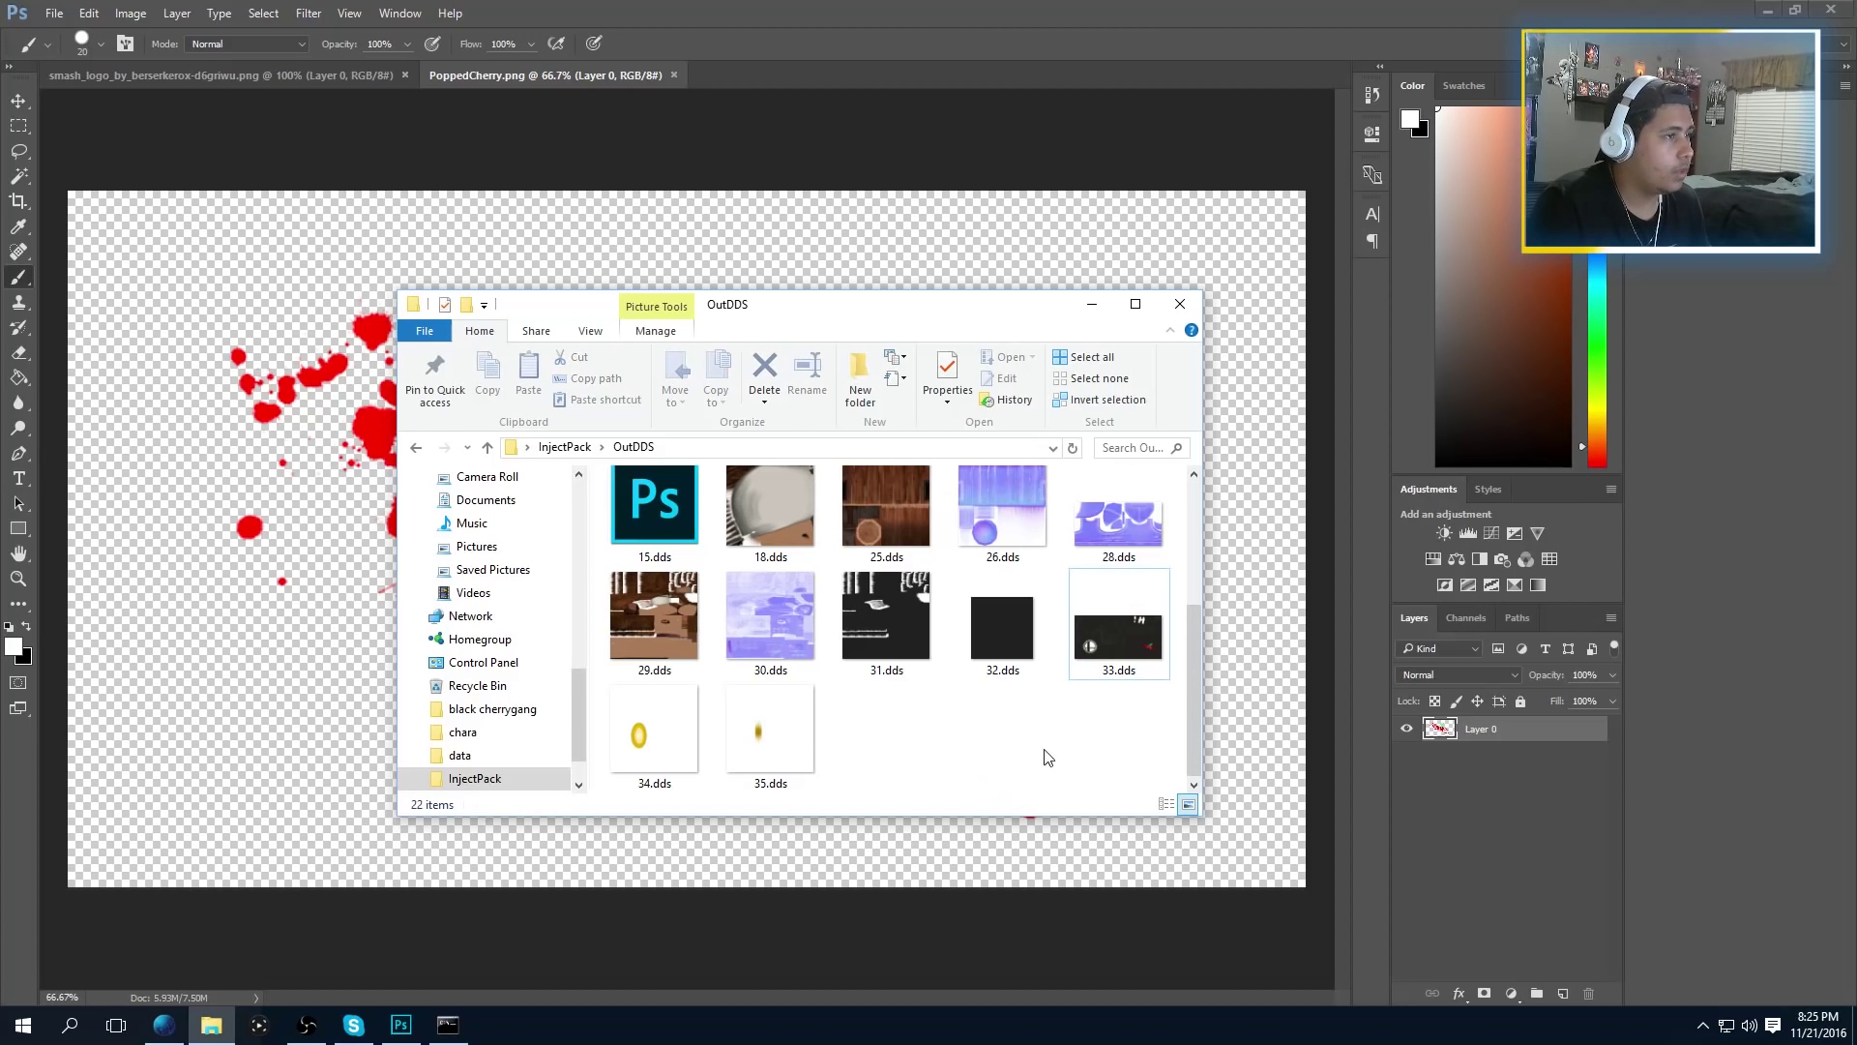
Open the eye texture 7.dds from the OutDDS folder using default sizes
{"action": "scroll", "coordinate": [1080, 741], "scroll_direction": "up", "scroll_amount": 3}
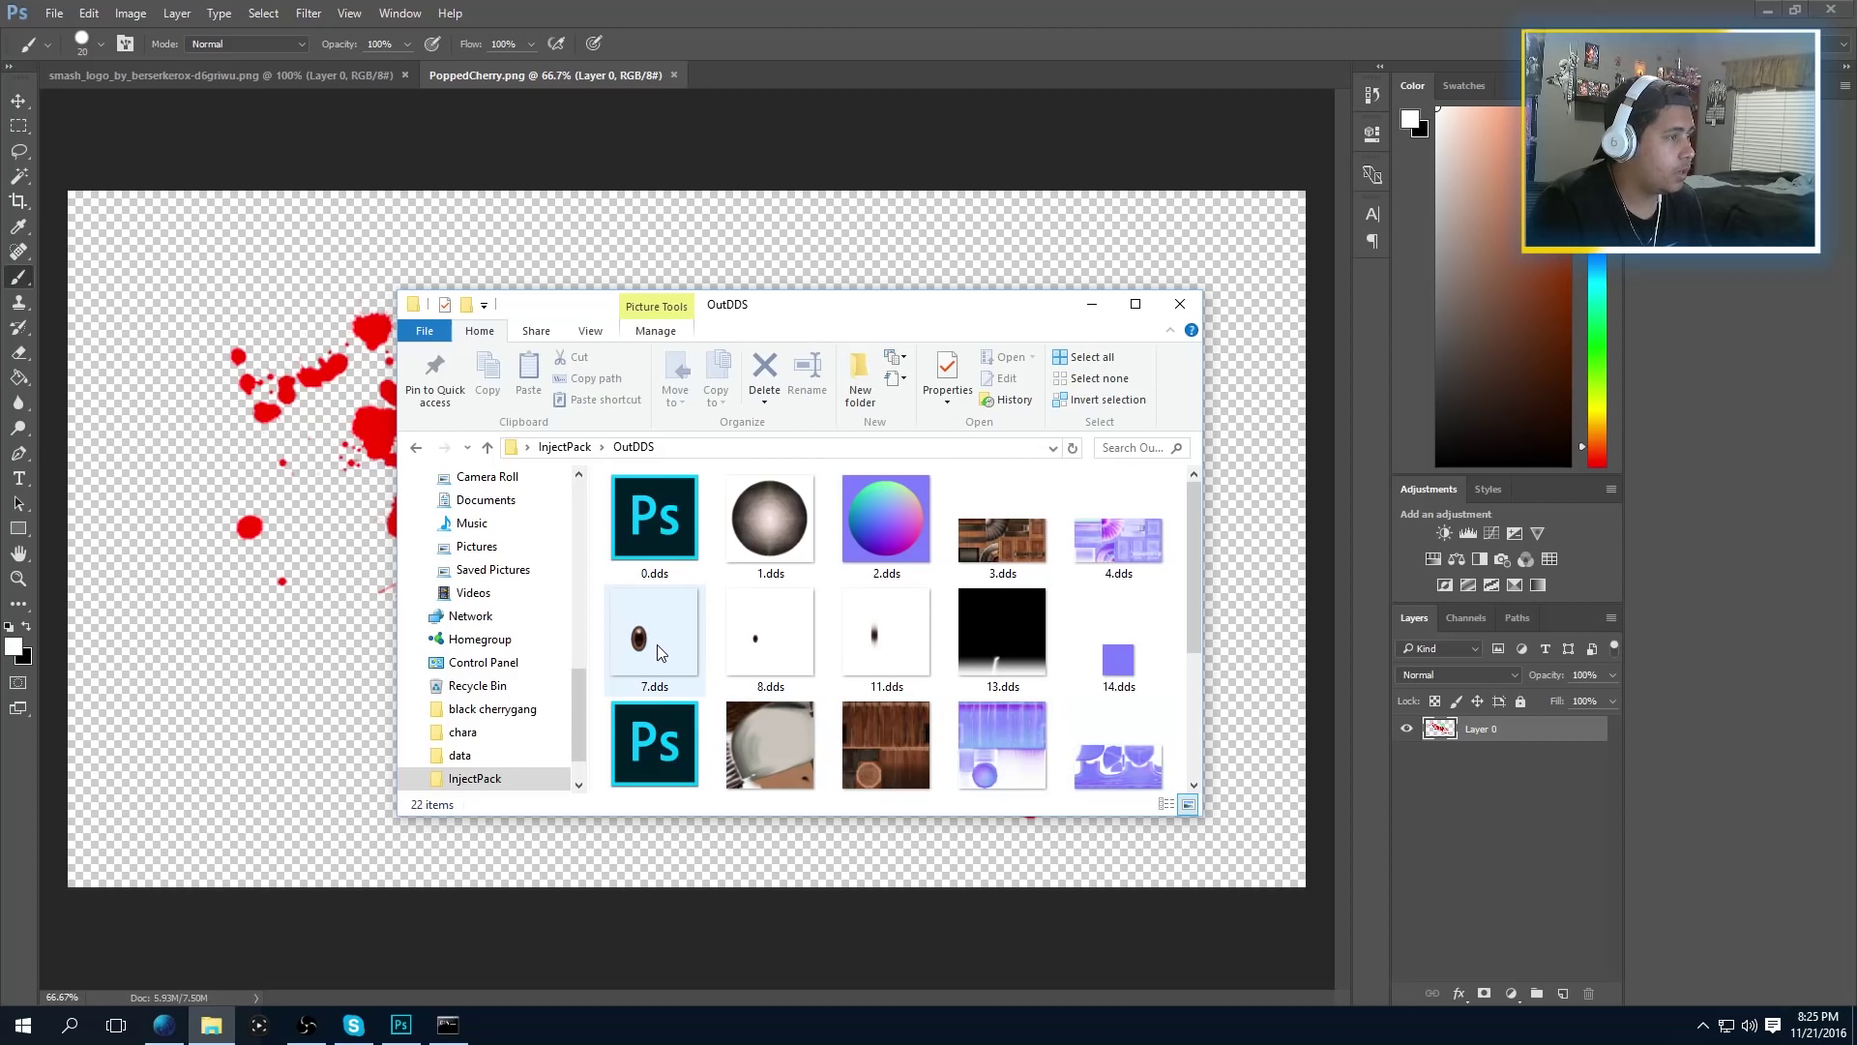
{"action": "left_click", "coordinate": [657, 644]}
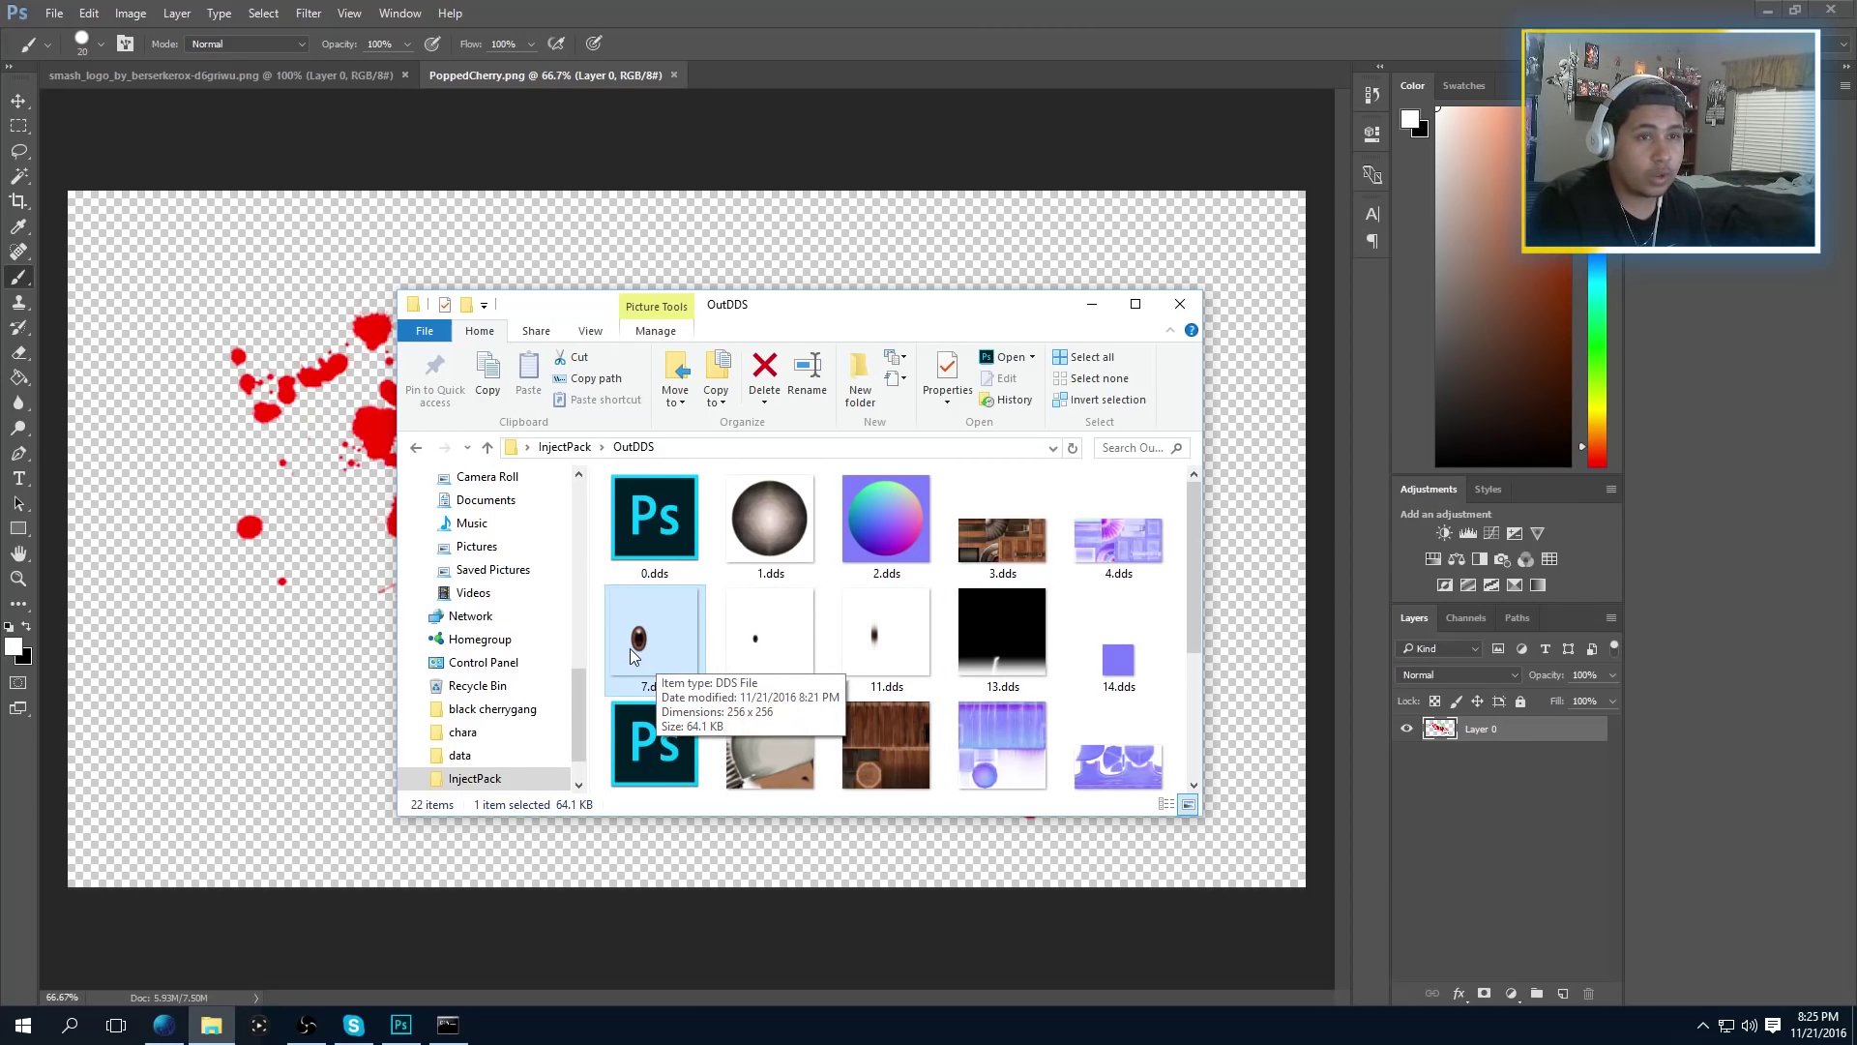
{"action": "double_click", "coordinate": [650, 643]}
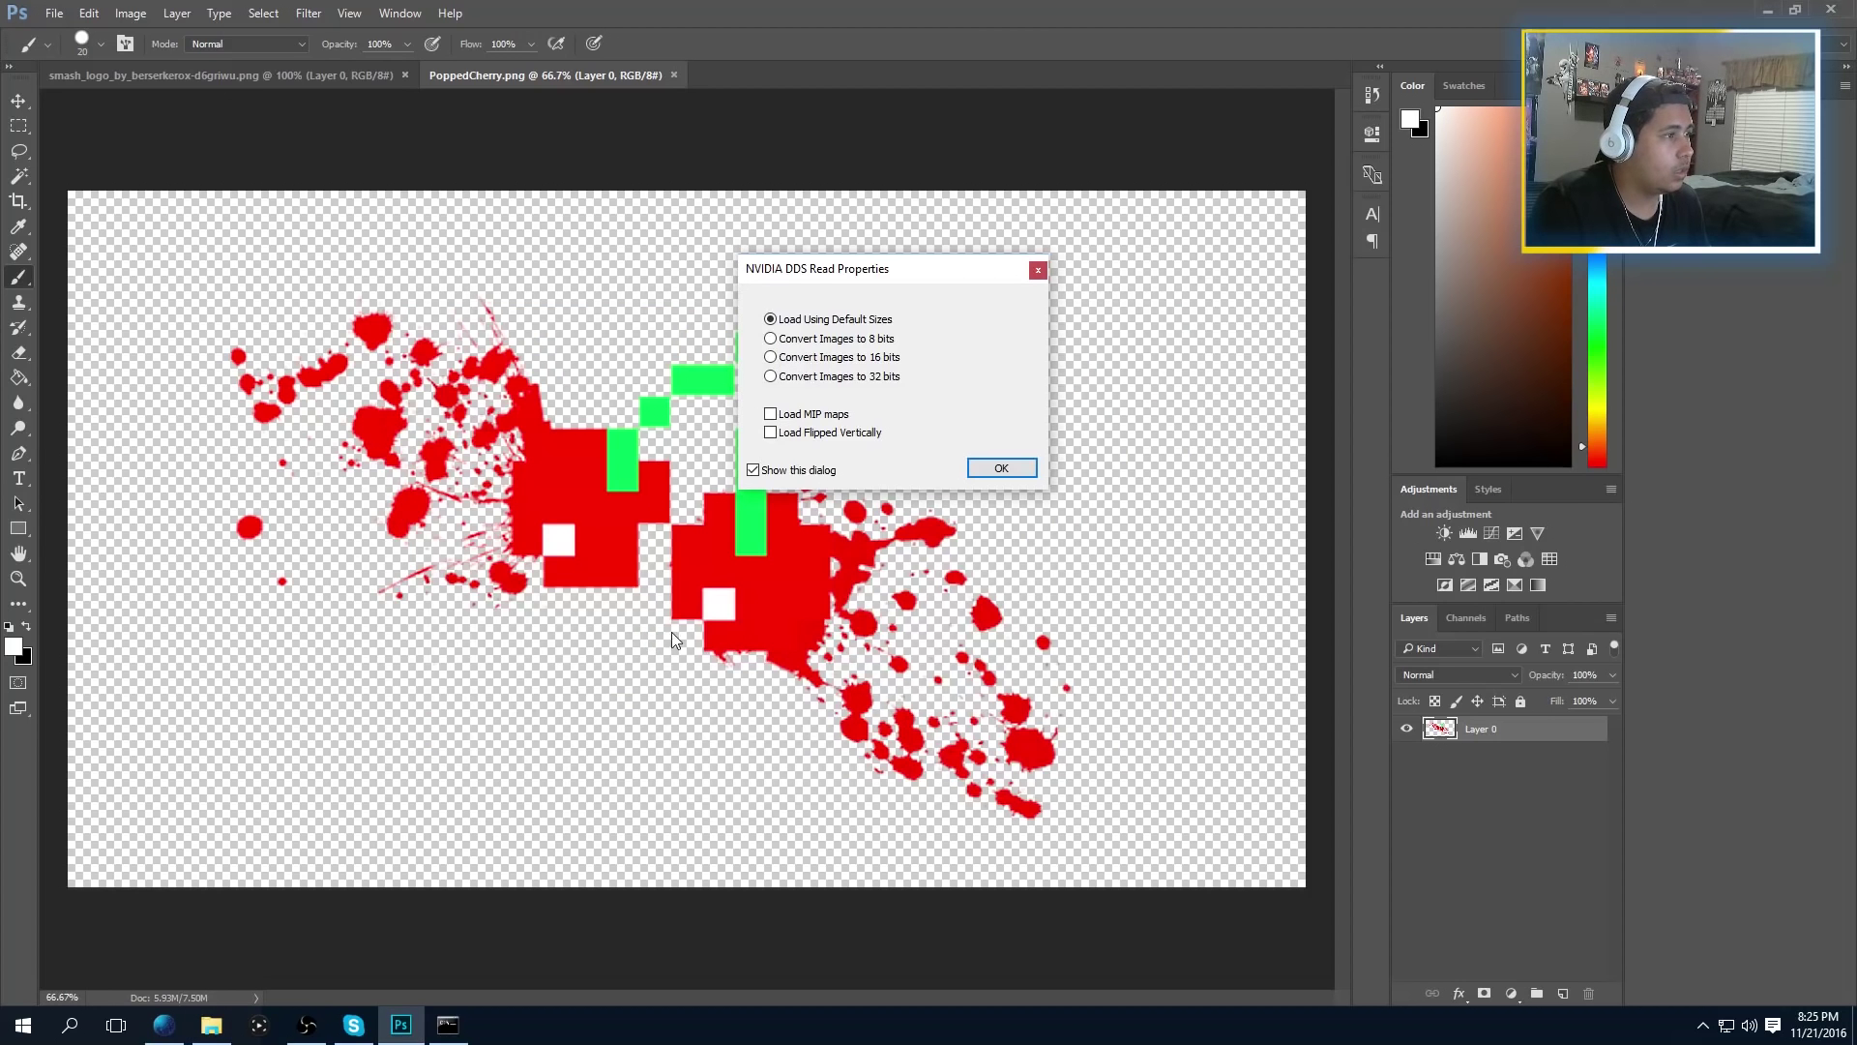
{"action": "left_click", "coordinate": [996, 466]}
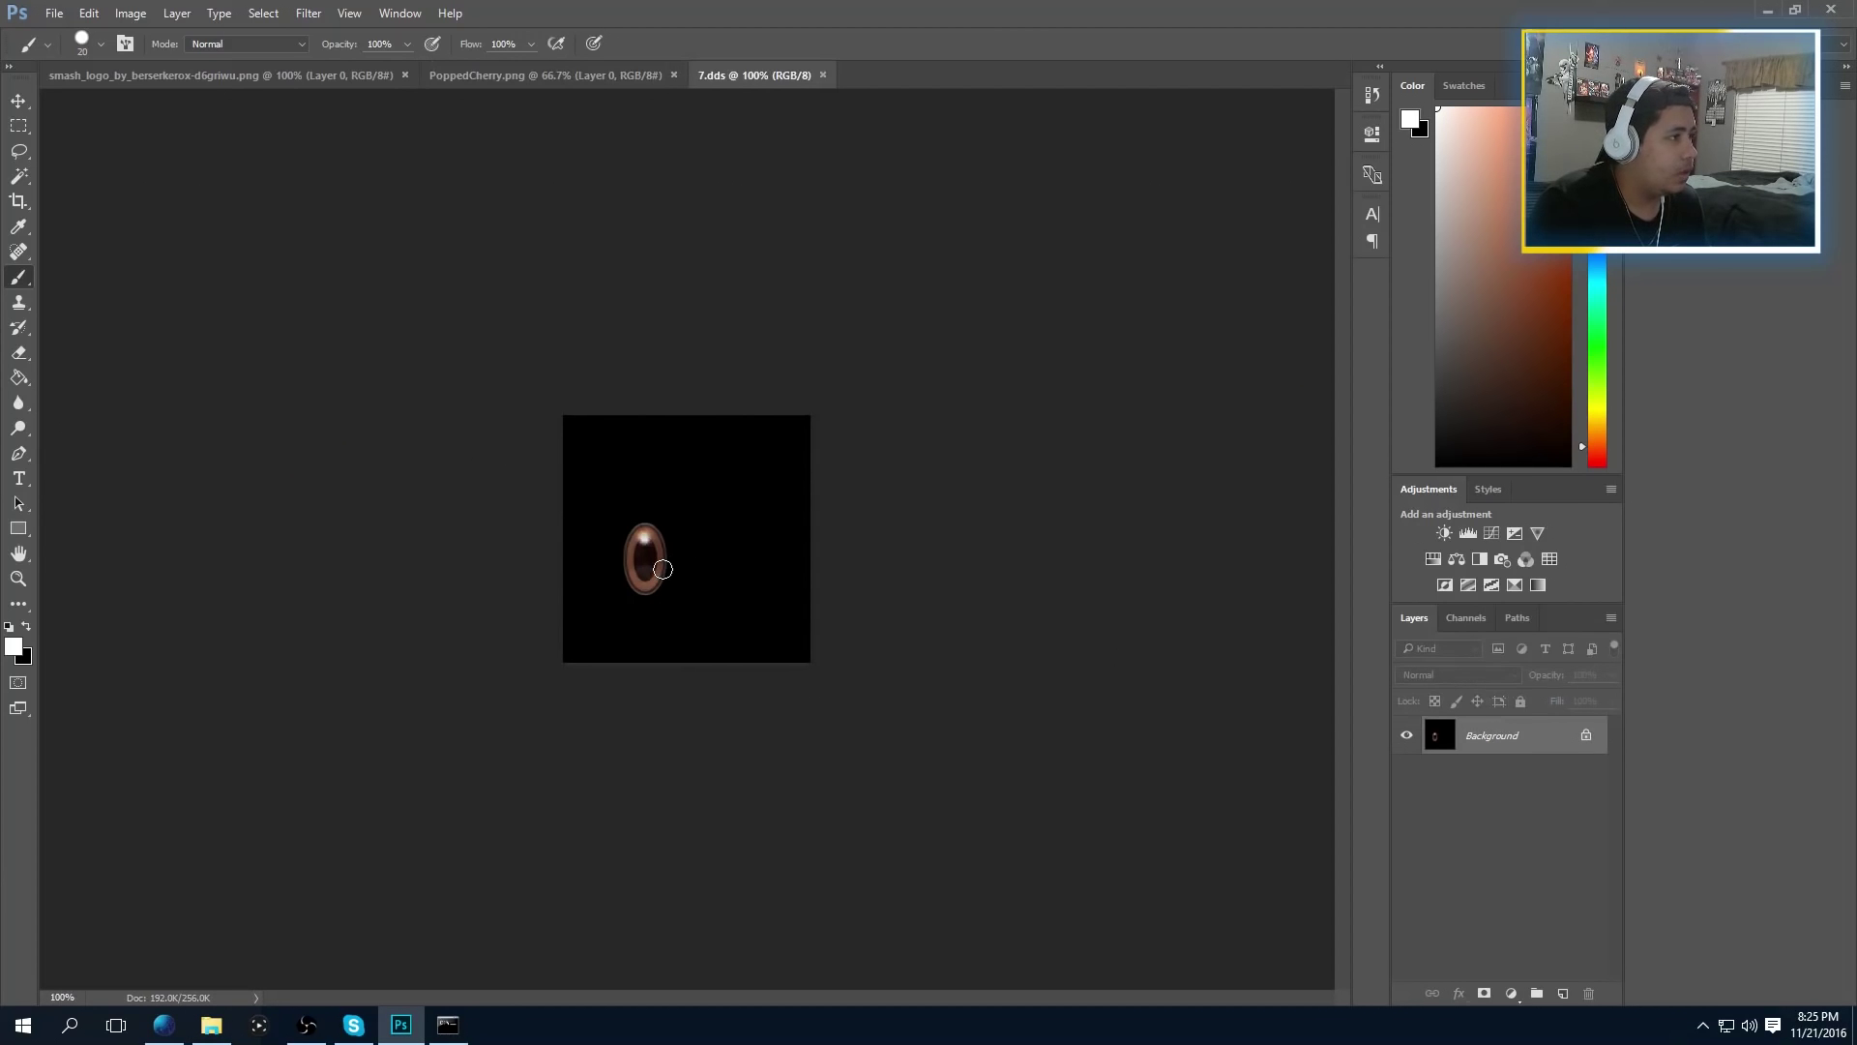
{"action": "key", "text": "ctrl+plus"}
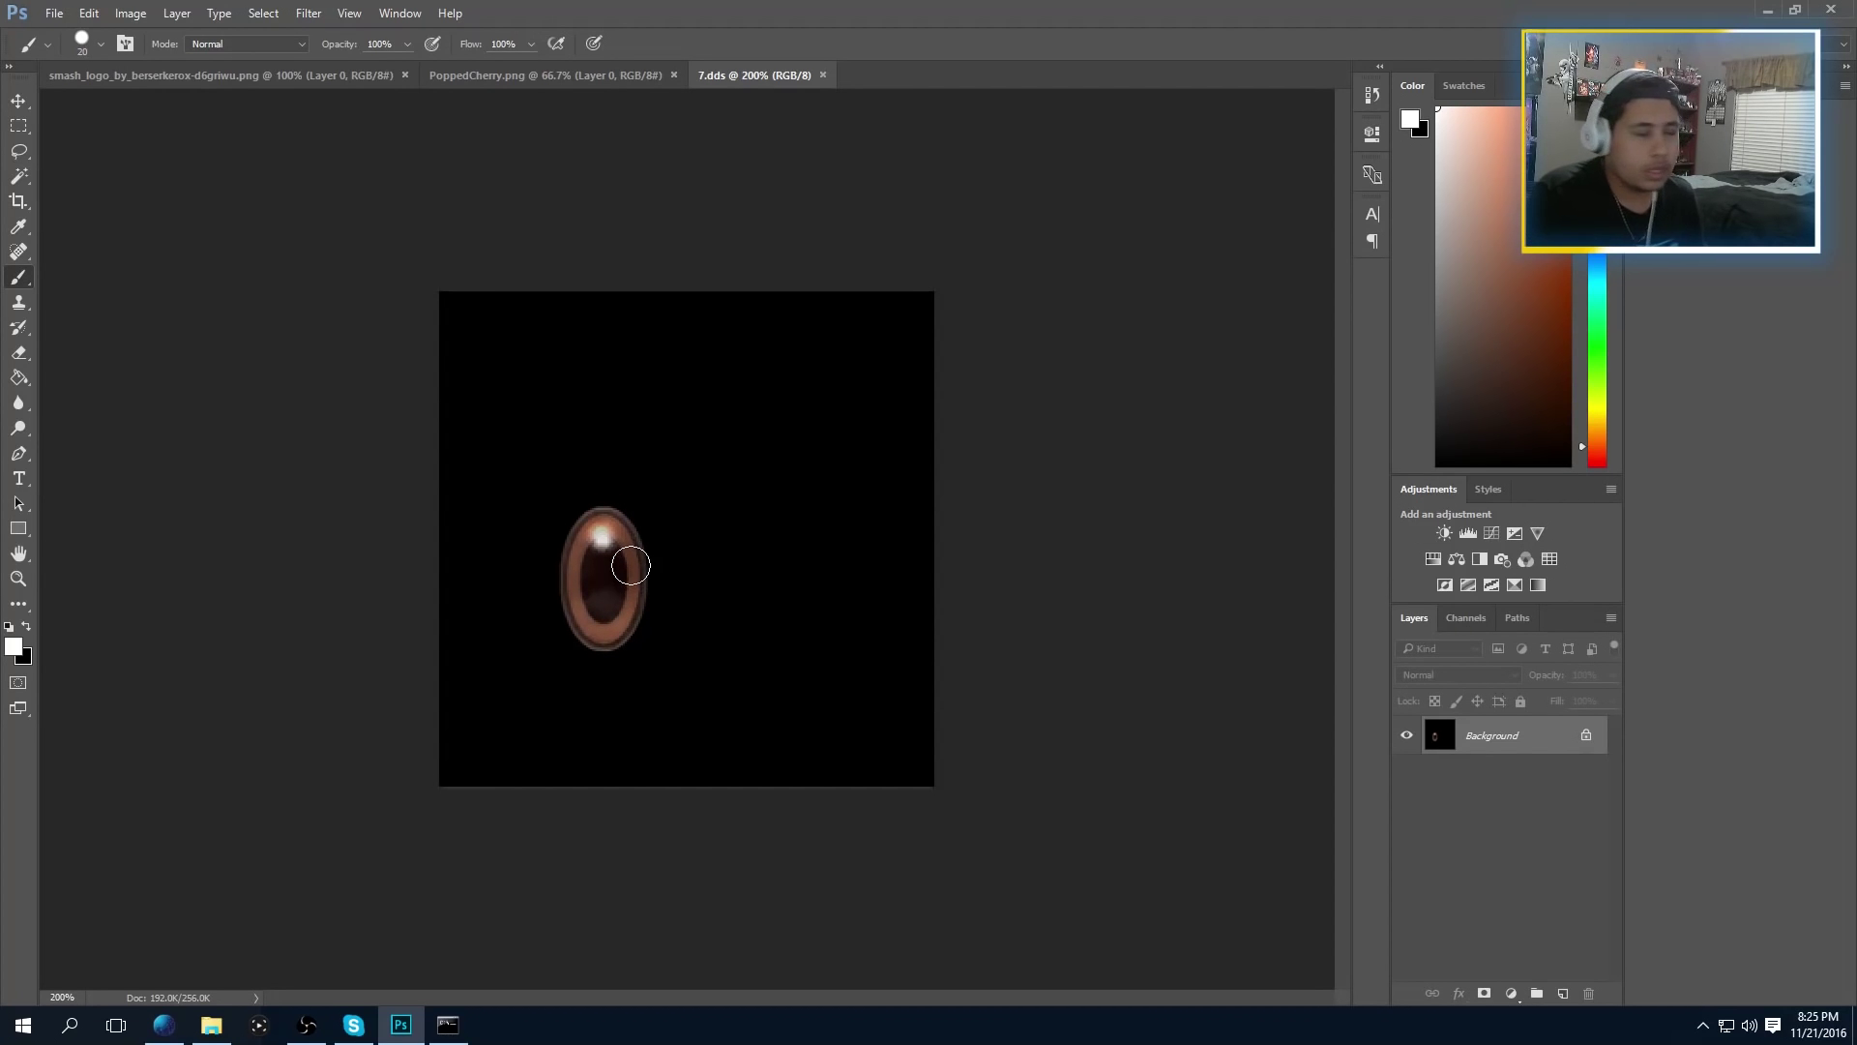
{"action": "left_click", "coordinate": [117, 9]}
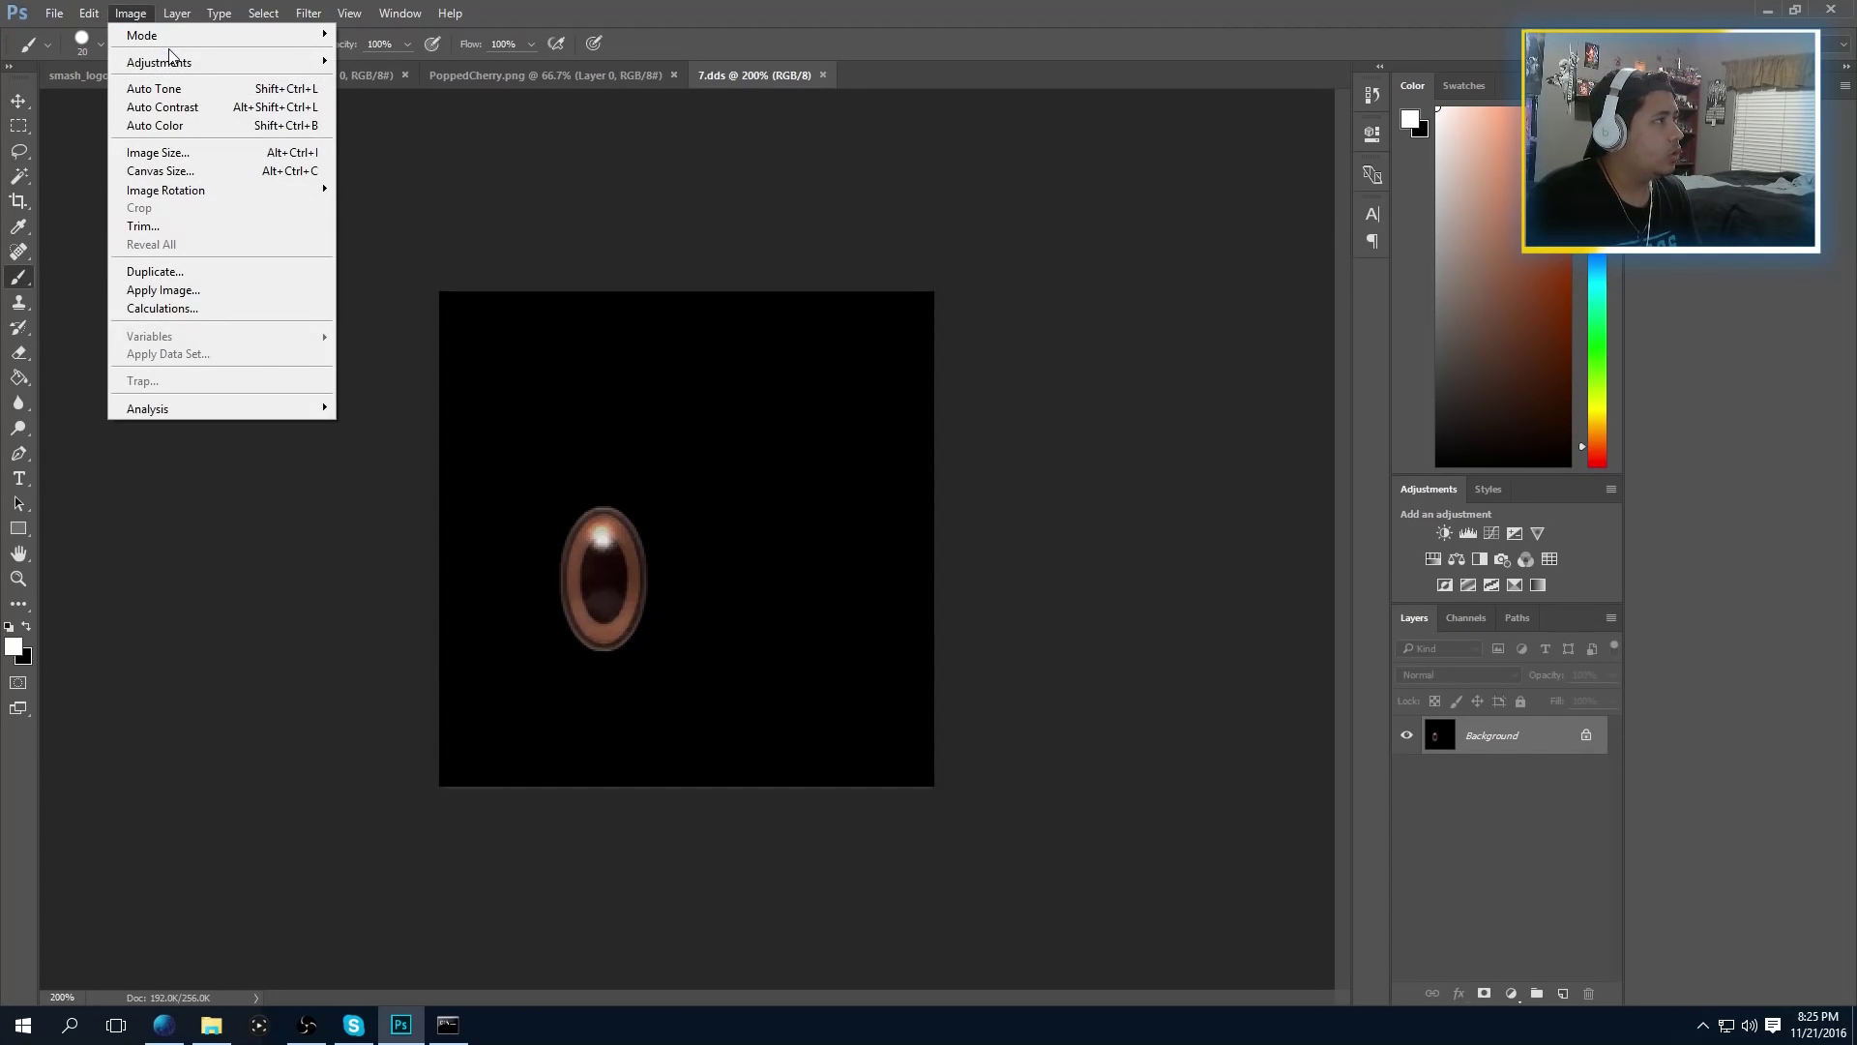
{"action": "mouse_move", "coordinate": [181, 62]}
{"action": "left_click", "coordinate": [405, 155]}
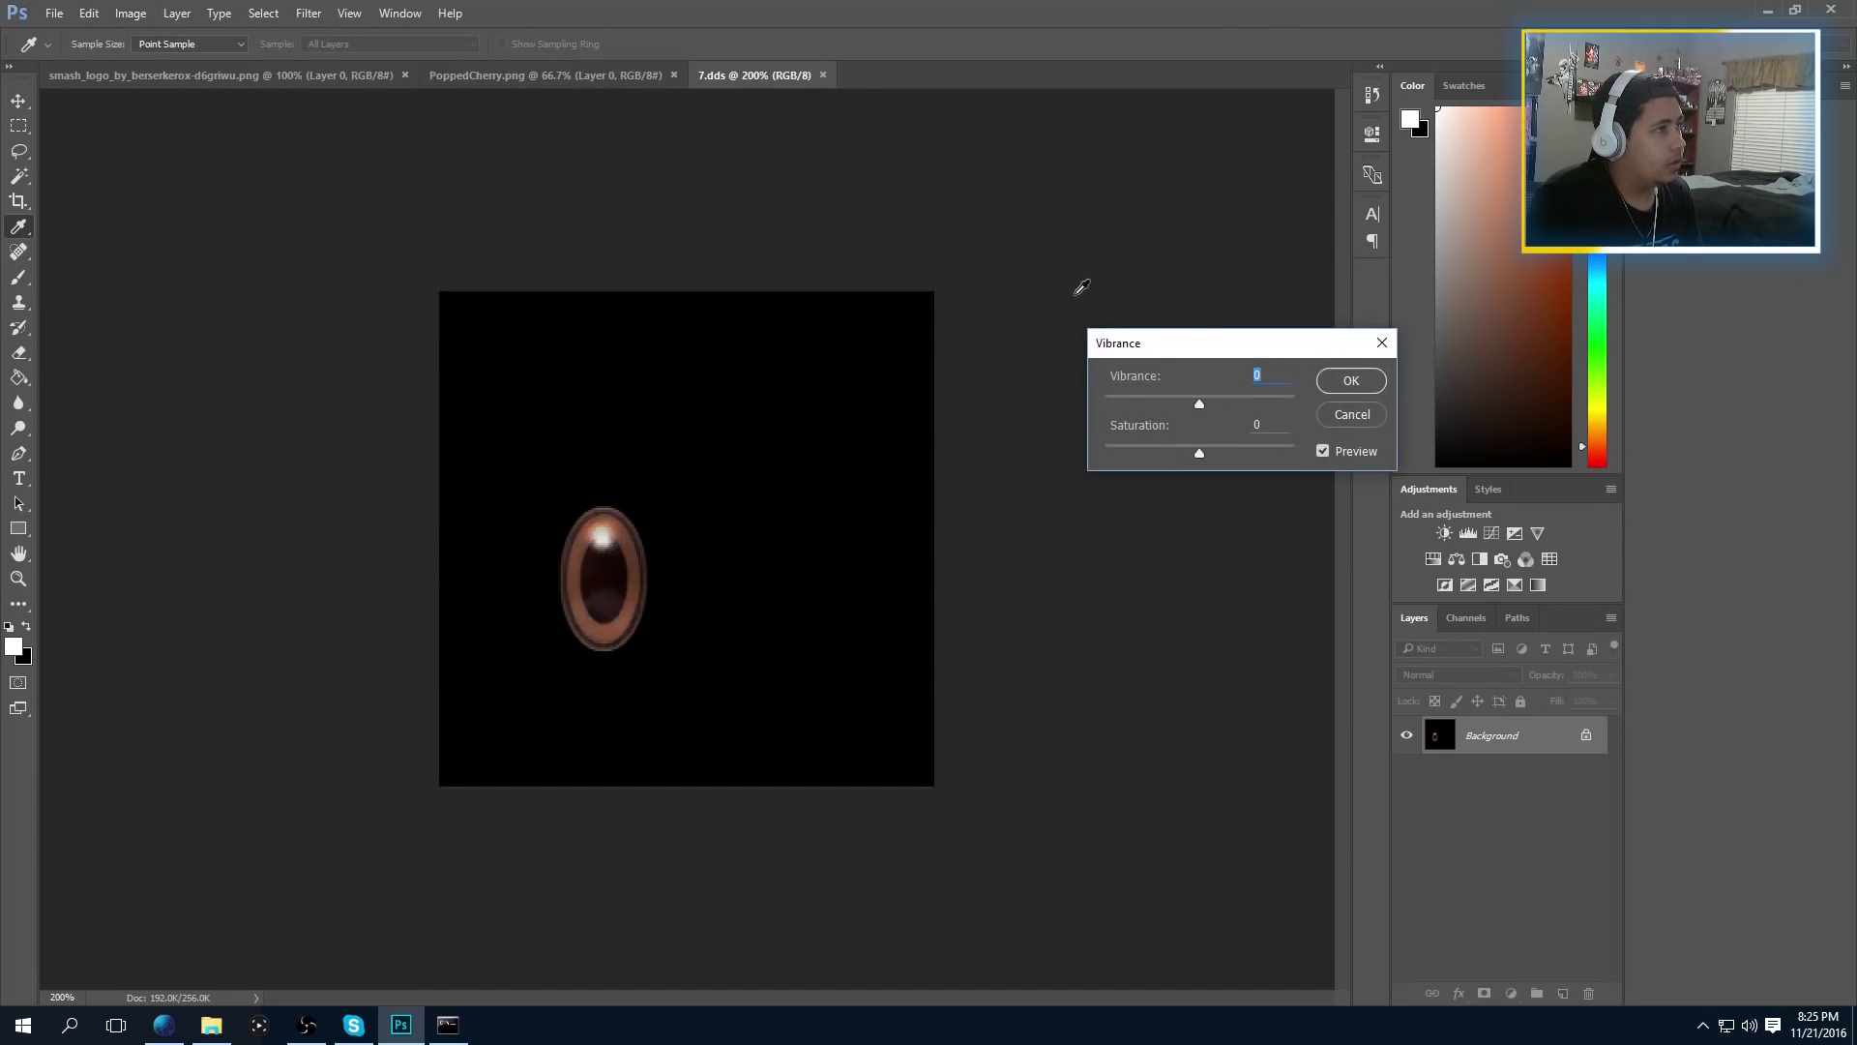
{"action": "left_click", "coordinate": [1349, 416]}
Try shifting the eye's hue by +11 with the Hue/Saturation adjustment
{"action": "left_click", "coordinate": [132, 12]}
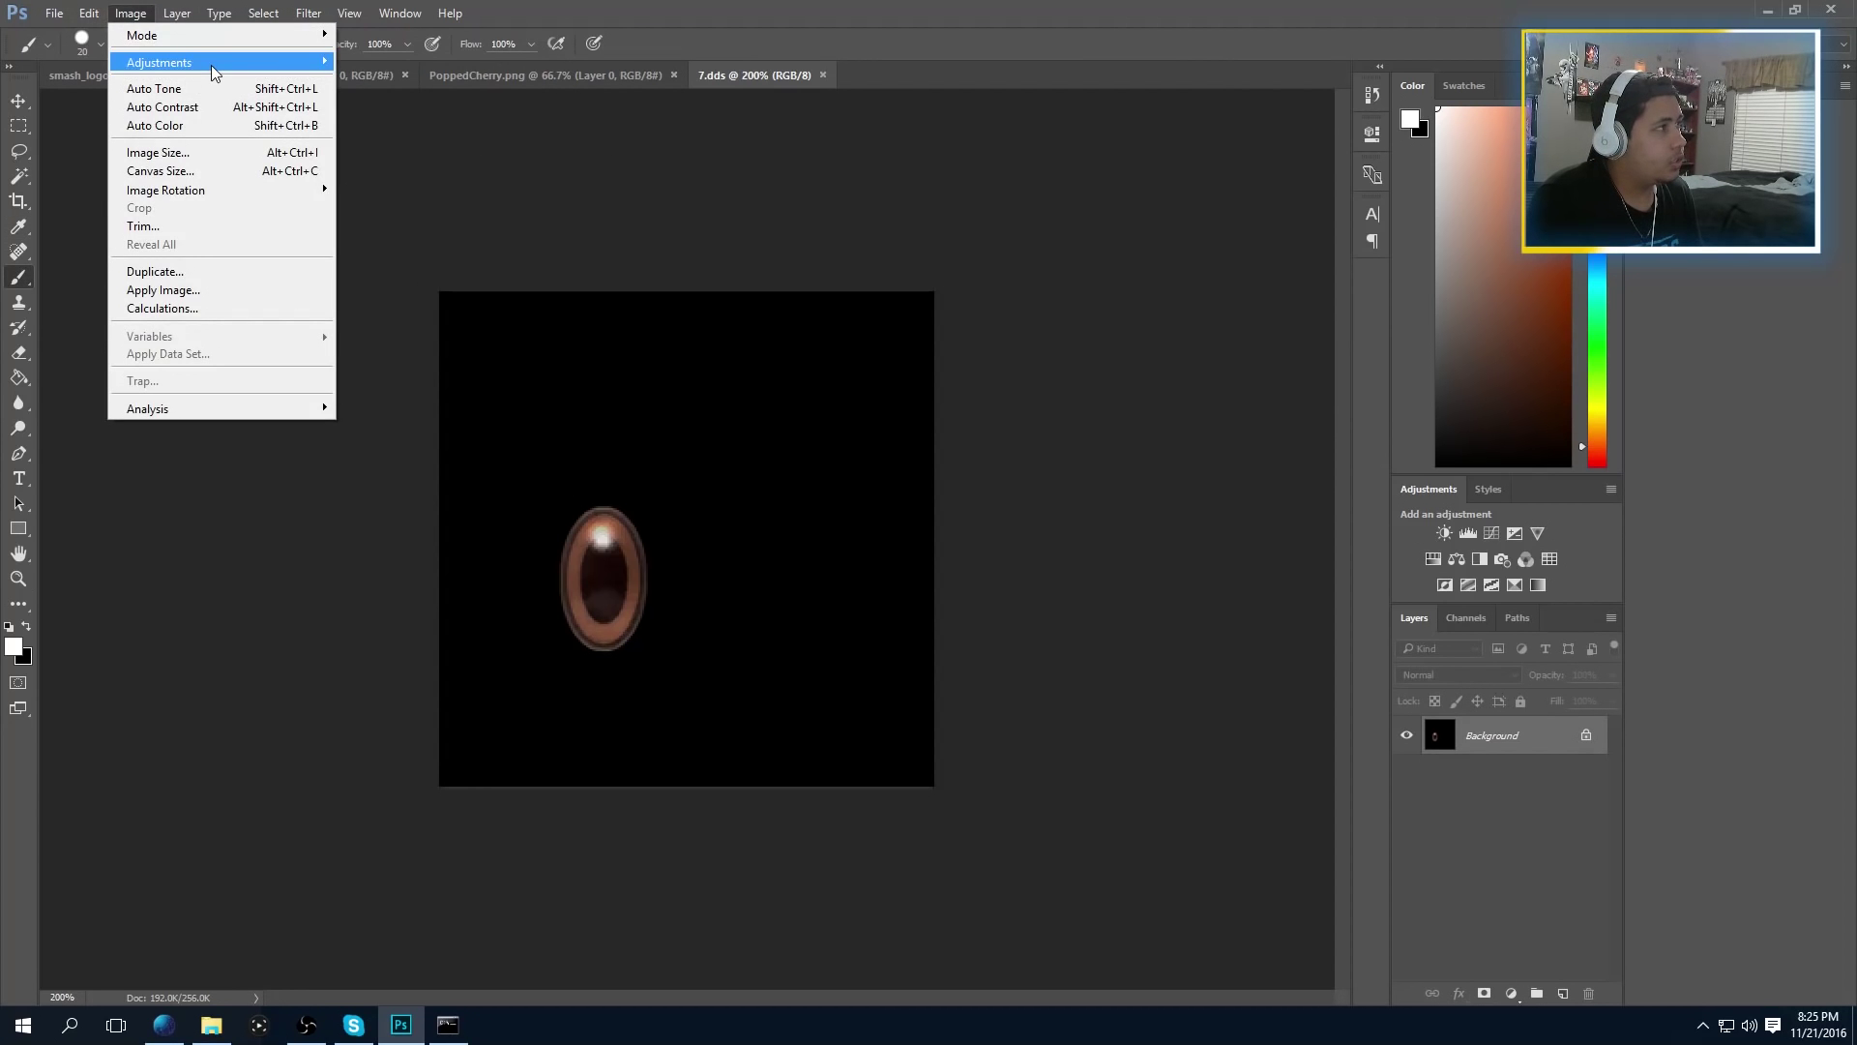
{"action": "mouse_move", "coordinate": [187, 74]}
{"action": "left_click", "coordinate": [407, 166]}
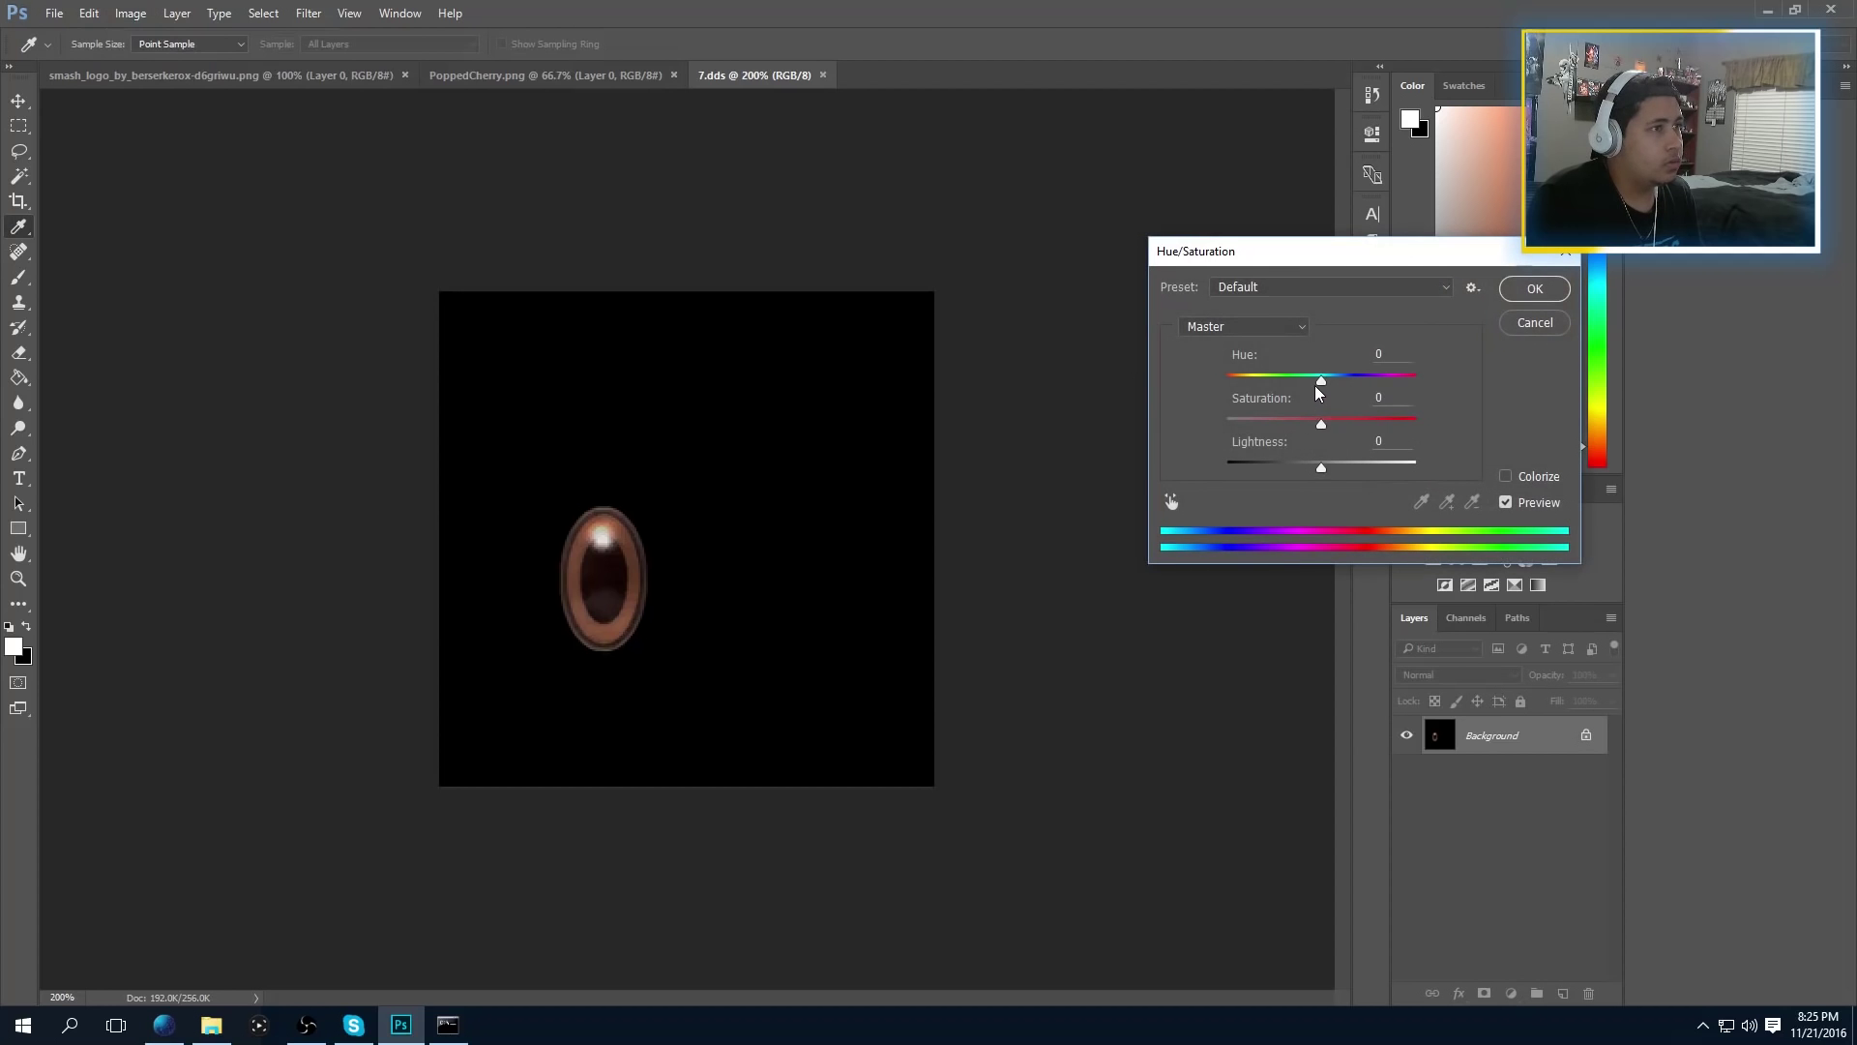
{"action": "left_click_drag", "start_coordinate": [1320, 379], "coordinate": [1326, 379]}
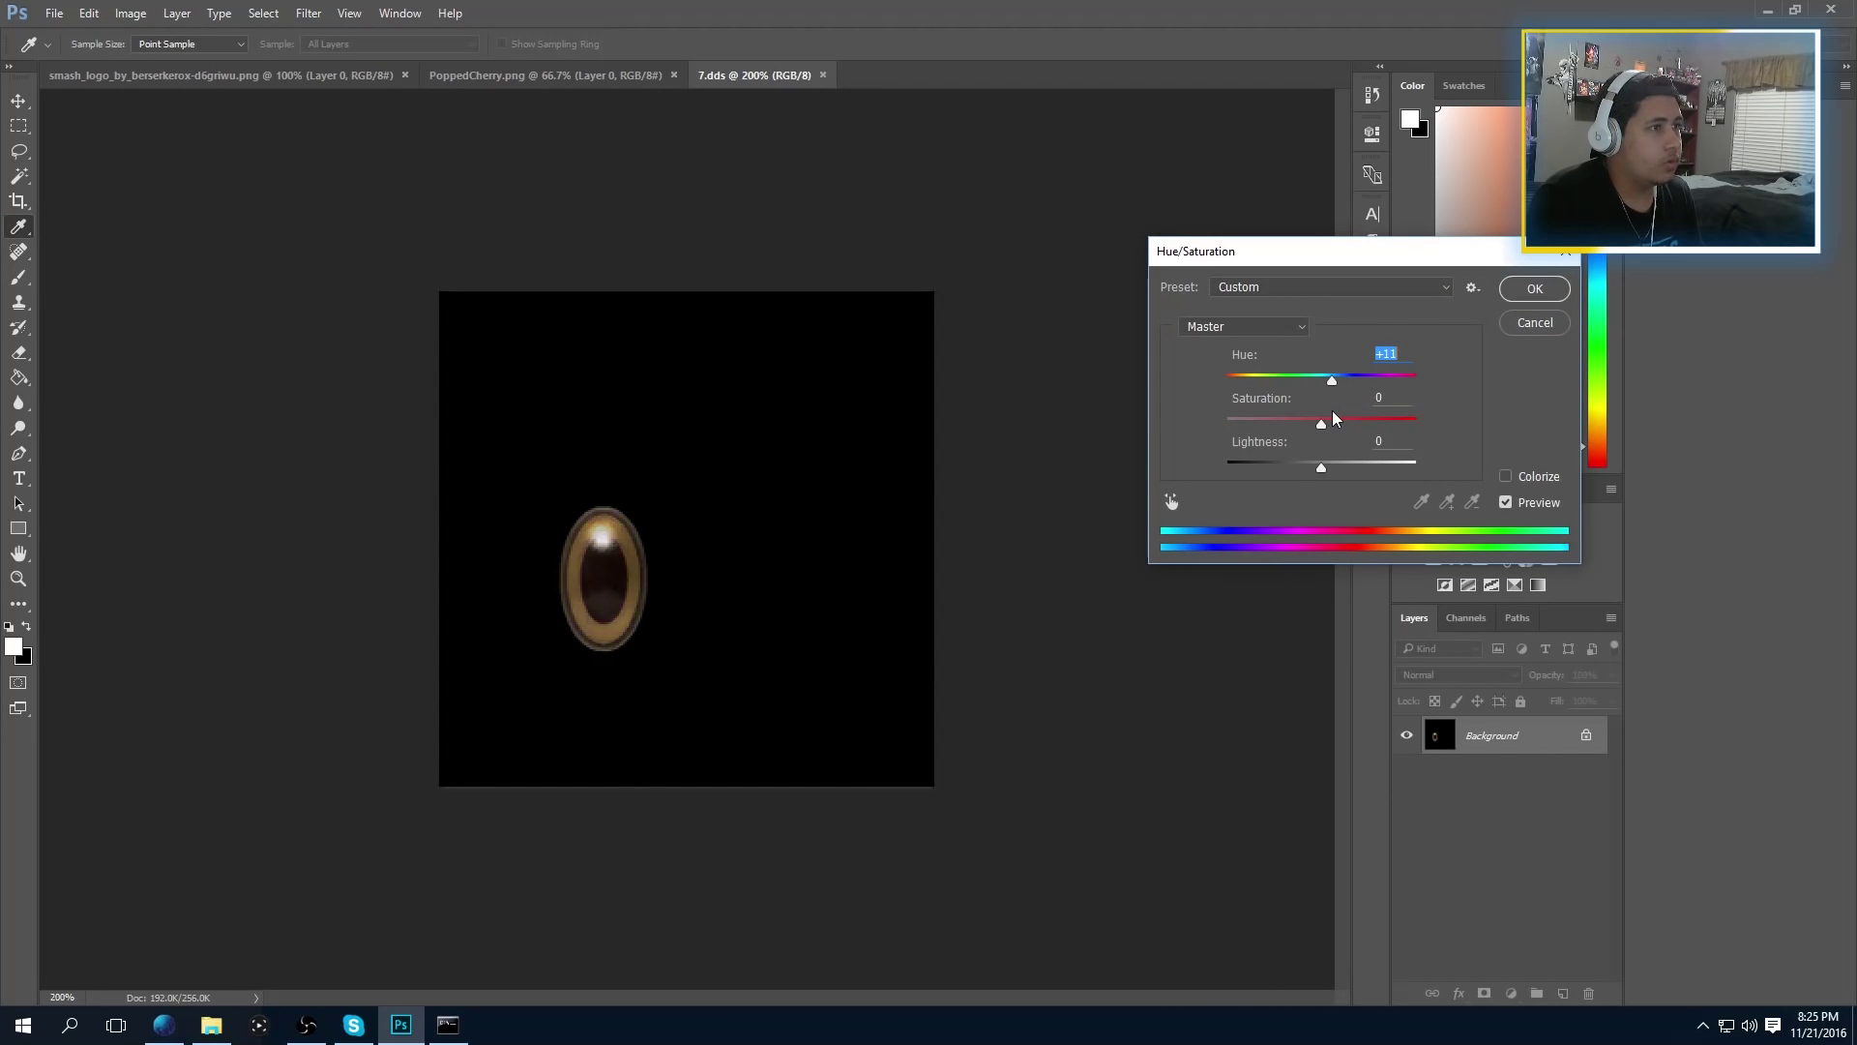
{"action": "left_click", "coordinate": [1535, 288]}
{"action": "key", "text": "b"}
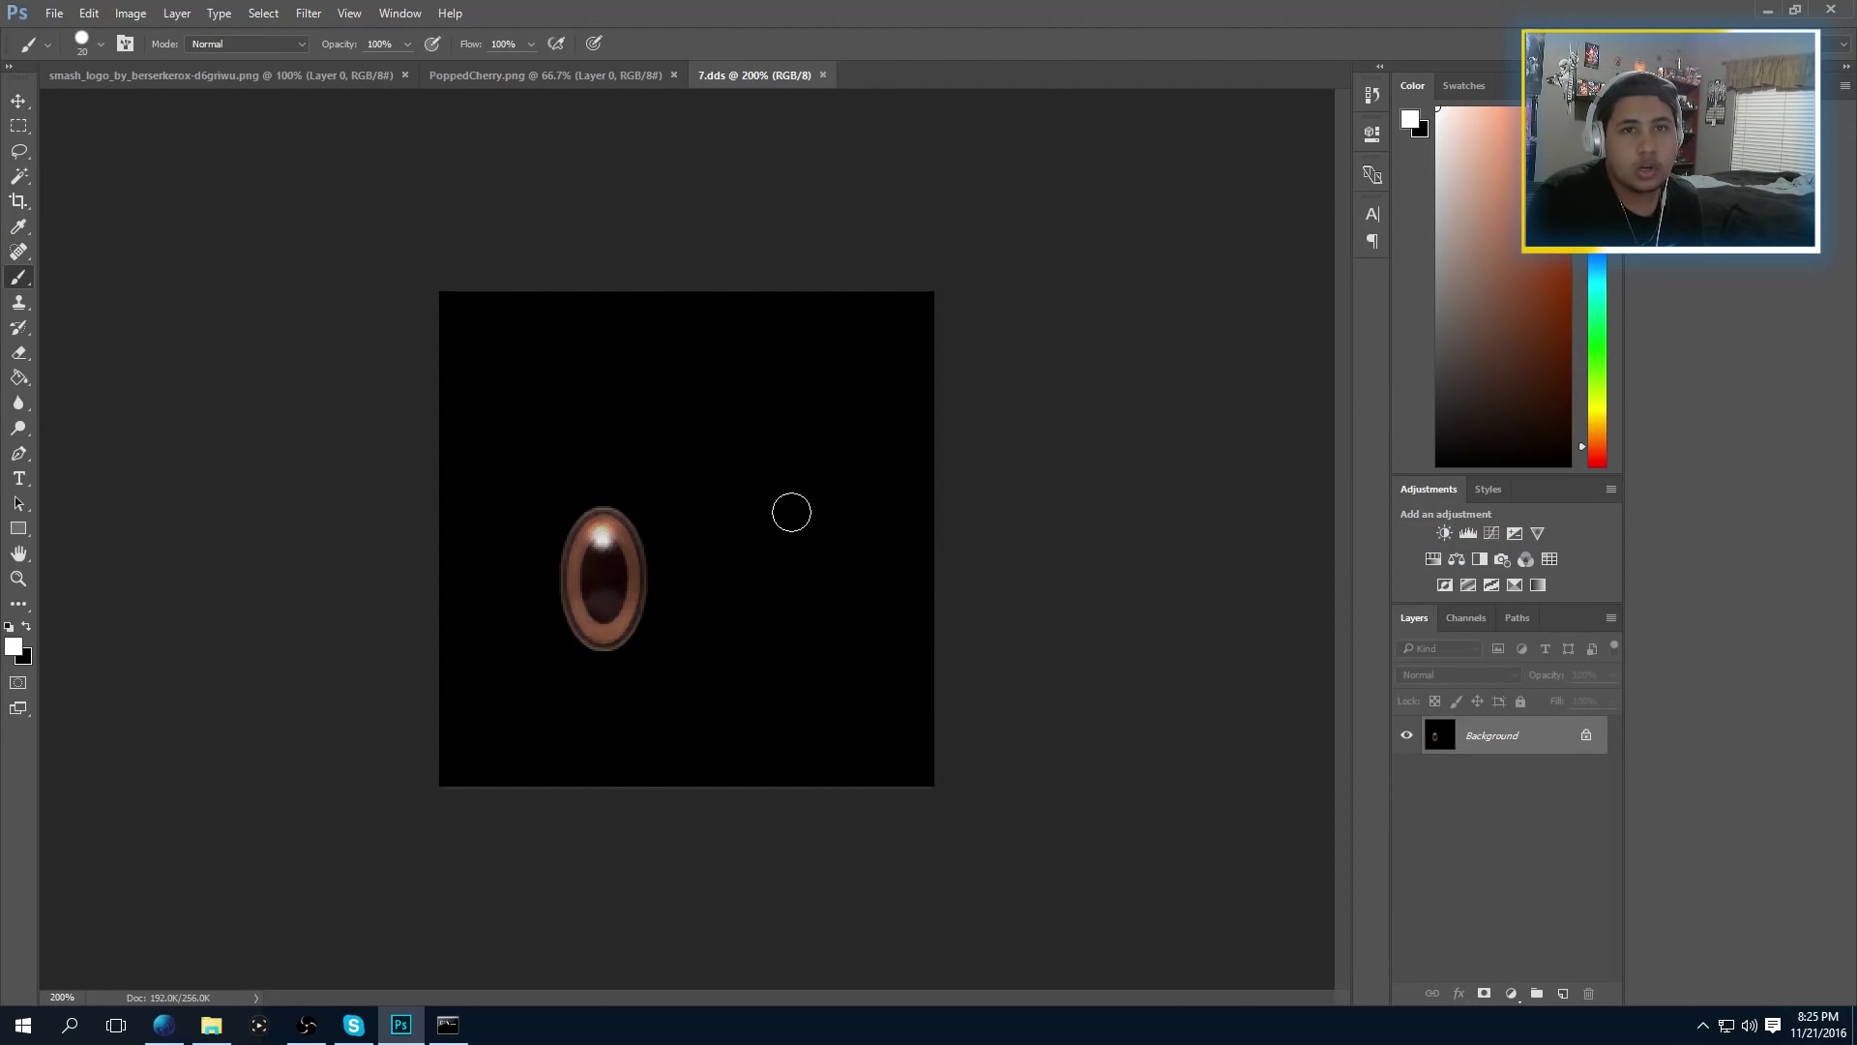
Select the whole eye texture canvas and try a Content-Aware fill at 100% opacity
{"action": "left_click", "coordinate": [18, 126]}
{"action": "left_click_drag", "start_coordinate": [427, 287], "coordinate": [1098, 969]}
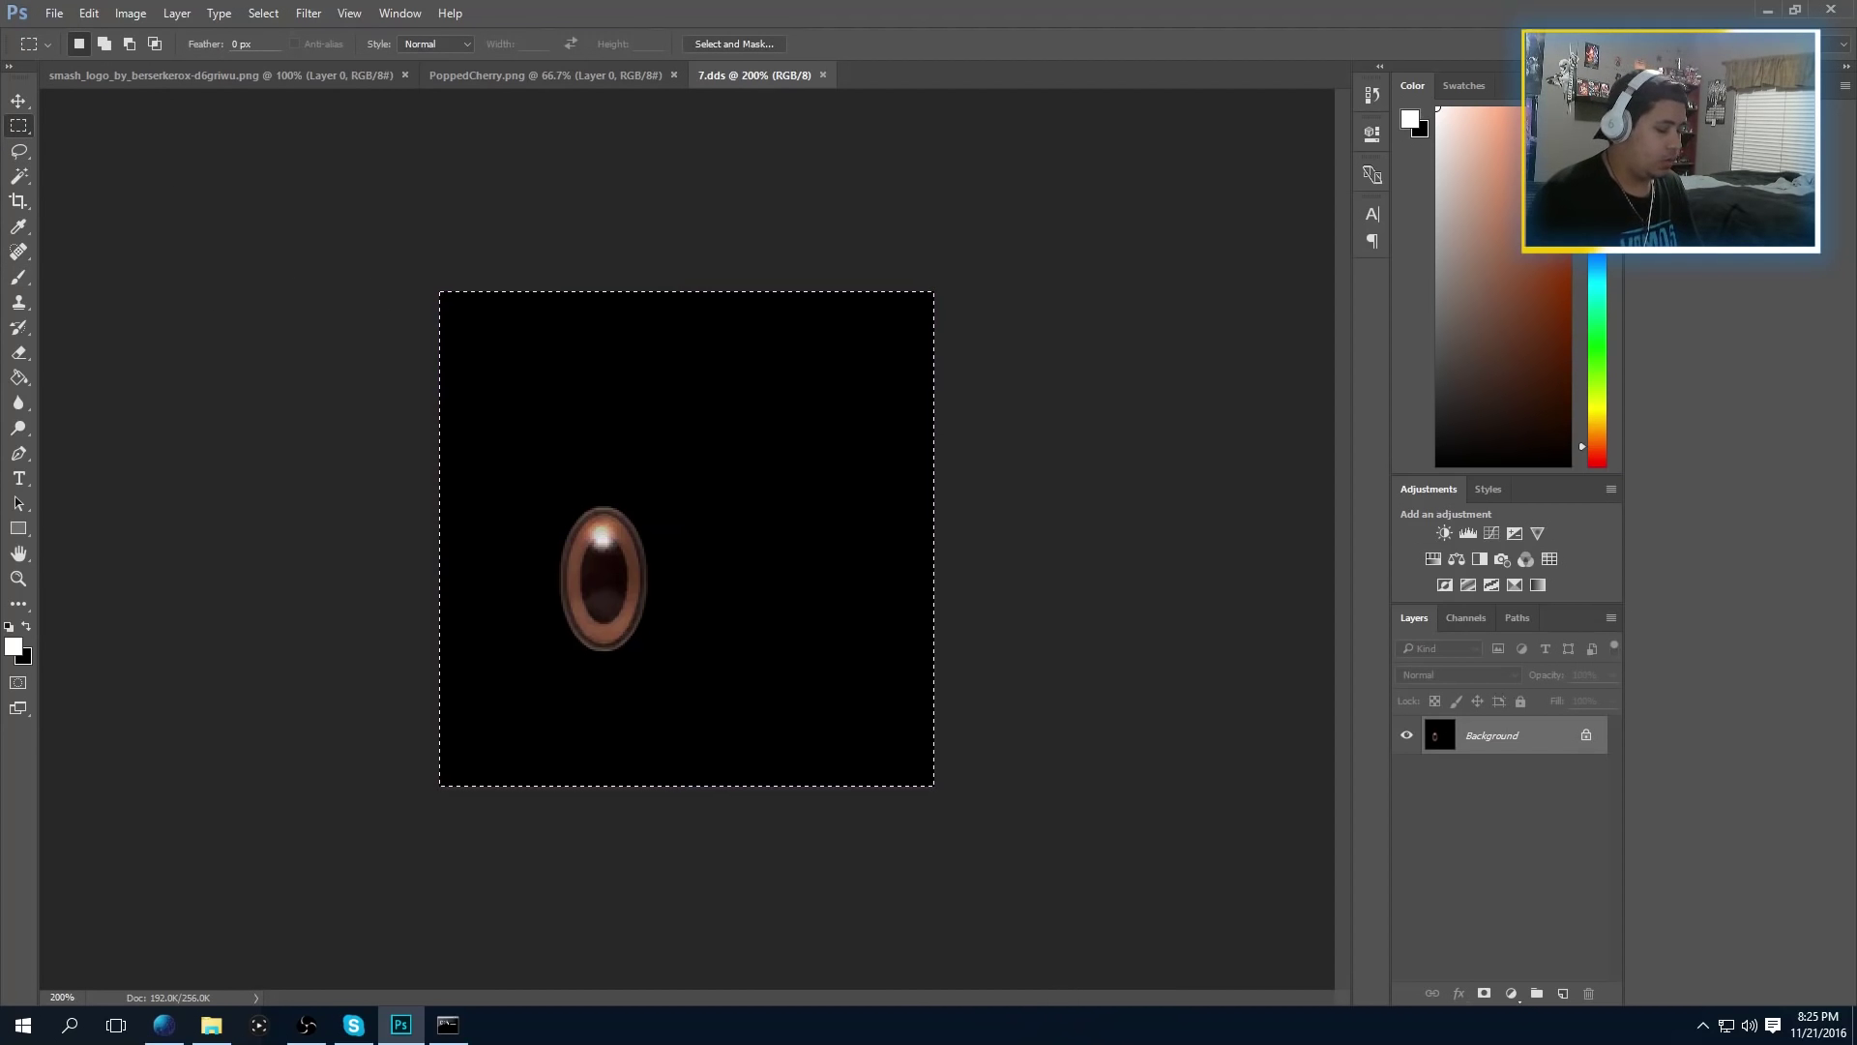
{"action": "key", "text": "shift+BackSpace"}
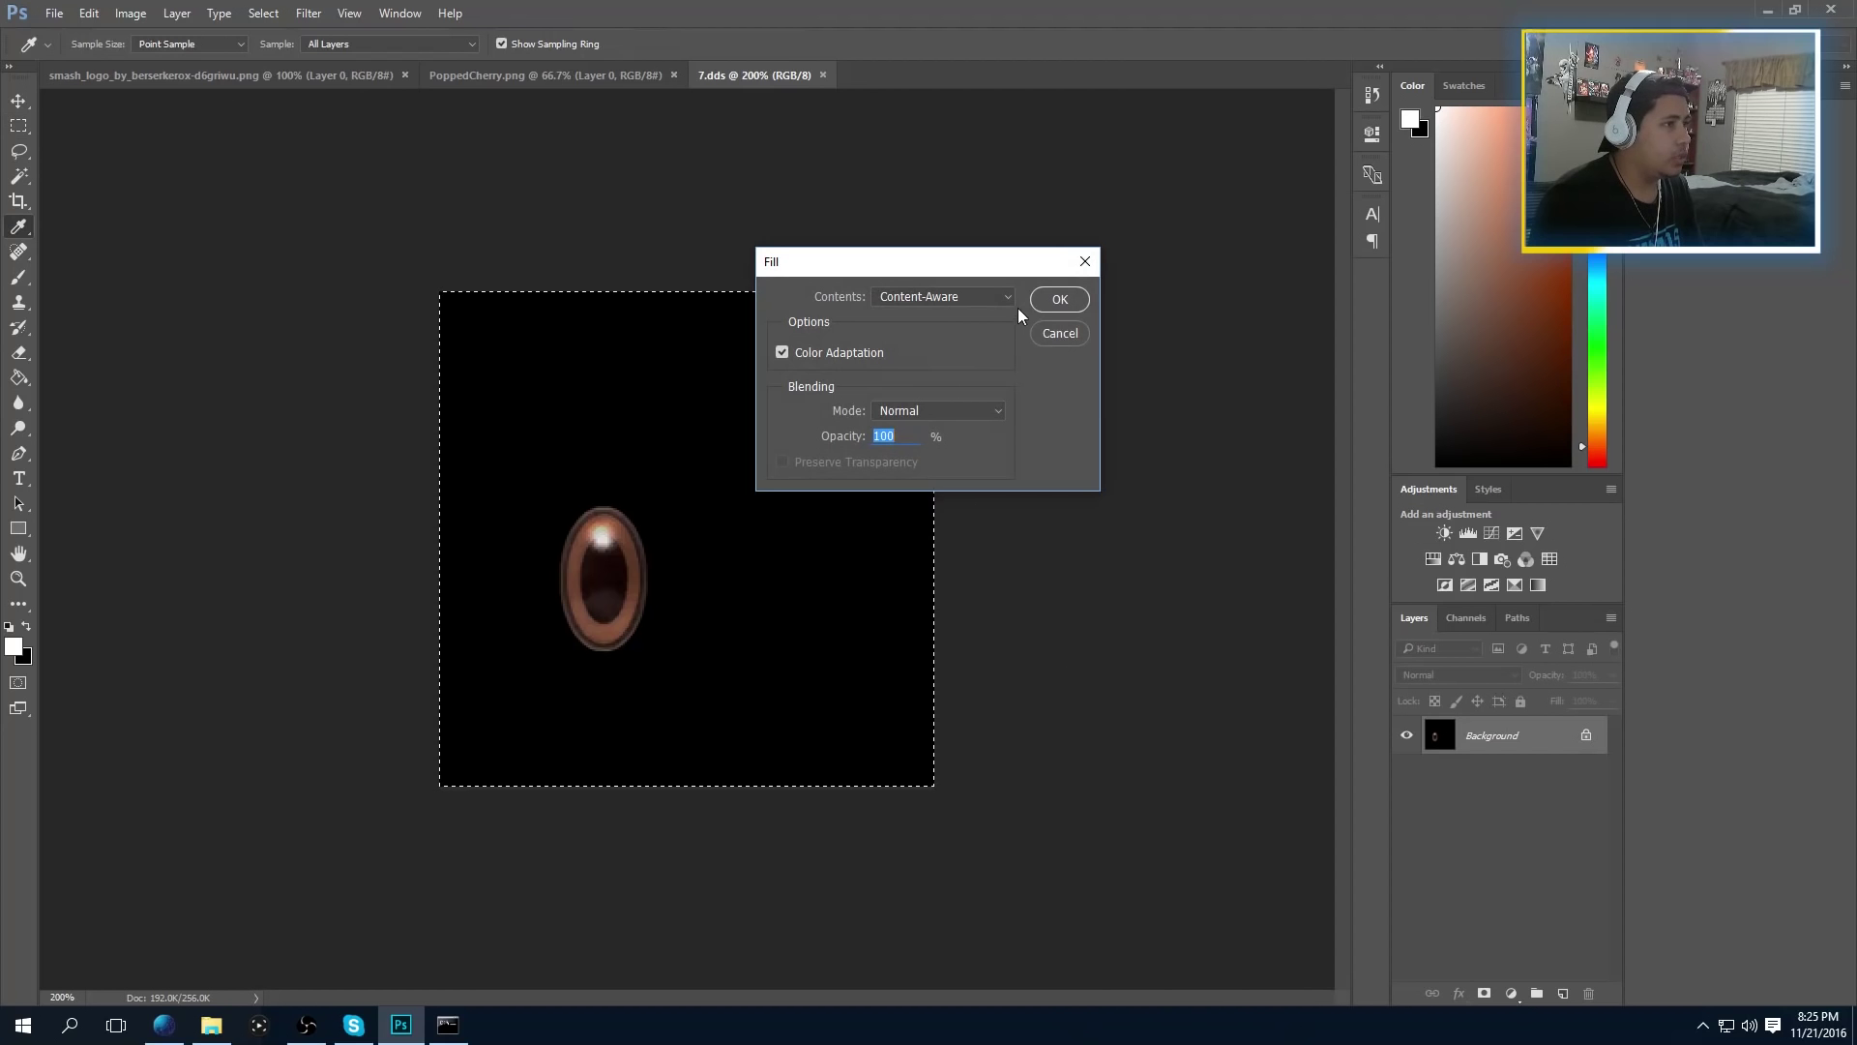
{"action": "left_click", "coordinate": [1056, 301]}
{"action": "left_click", "coordinate": [945, 384]}
Convert the locked Background of 7.dds into an editable layer
{"action": "double_click", "coordinate": [1533, 735]}
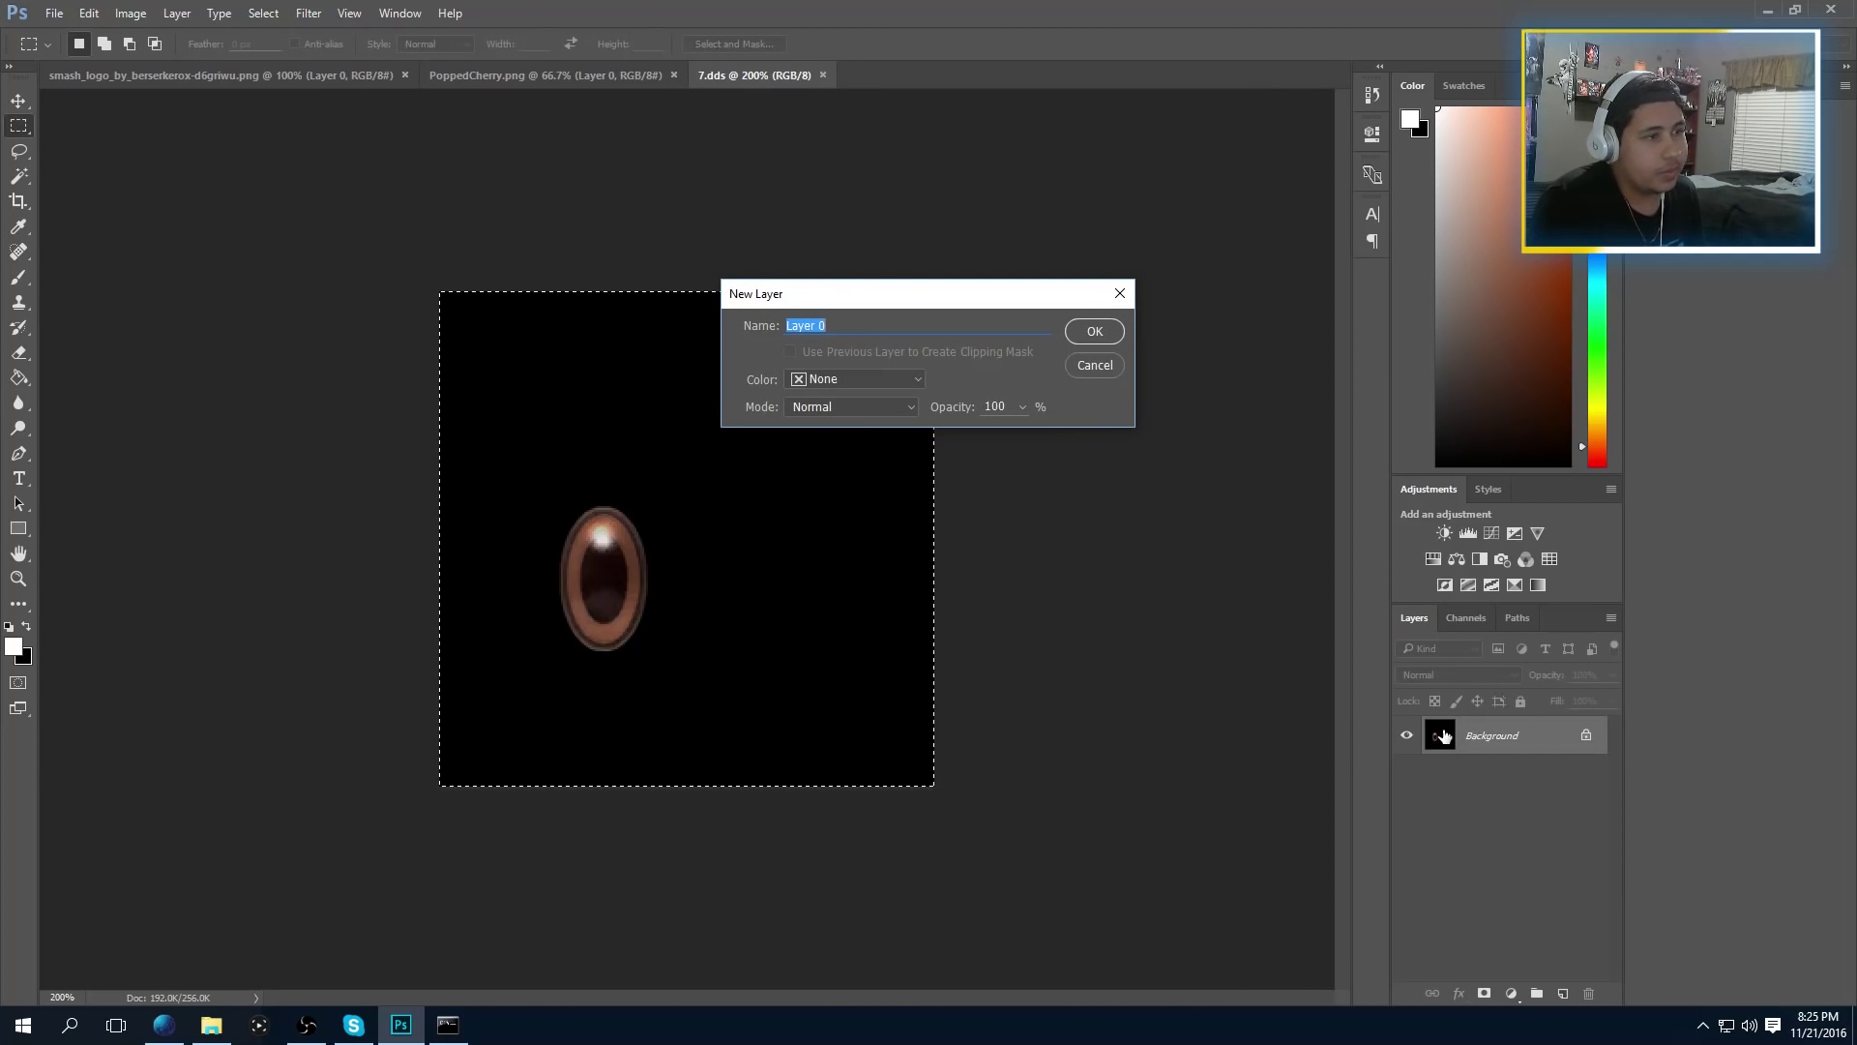
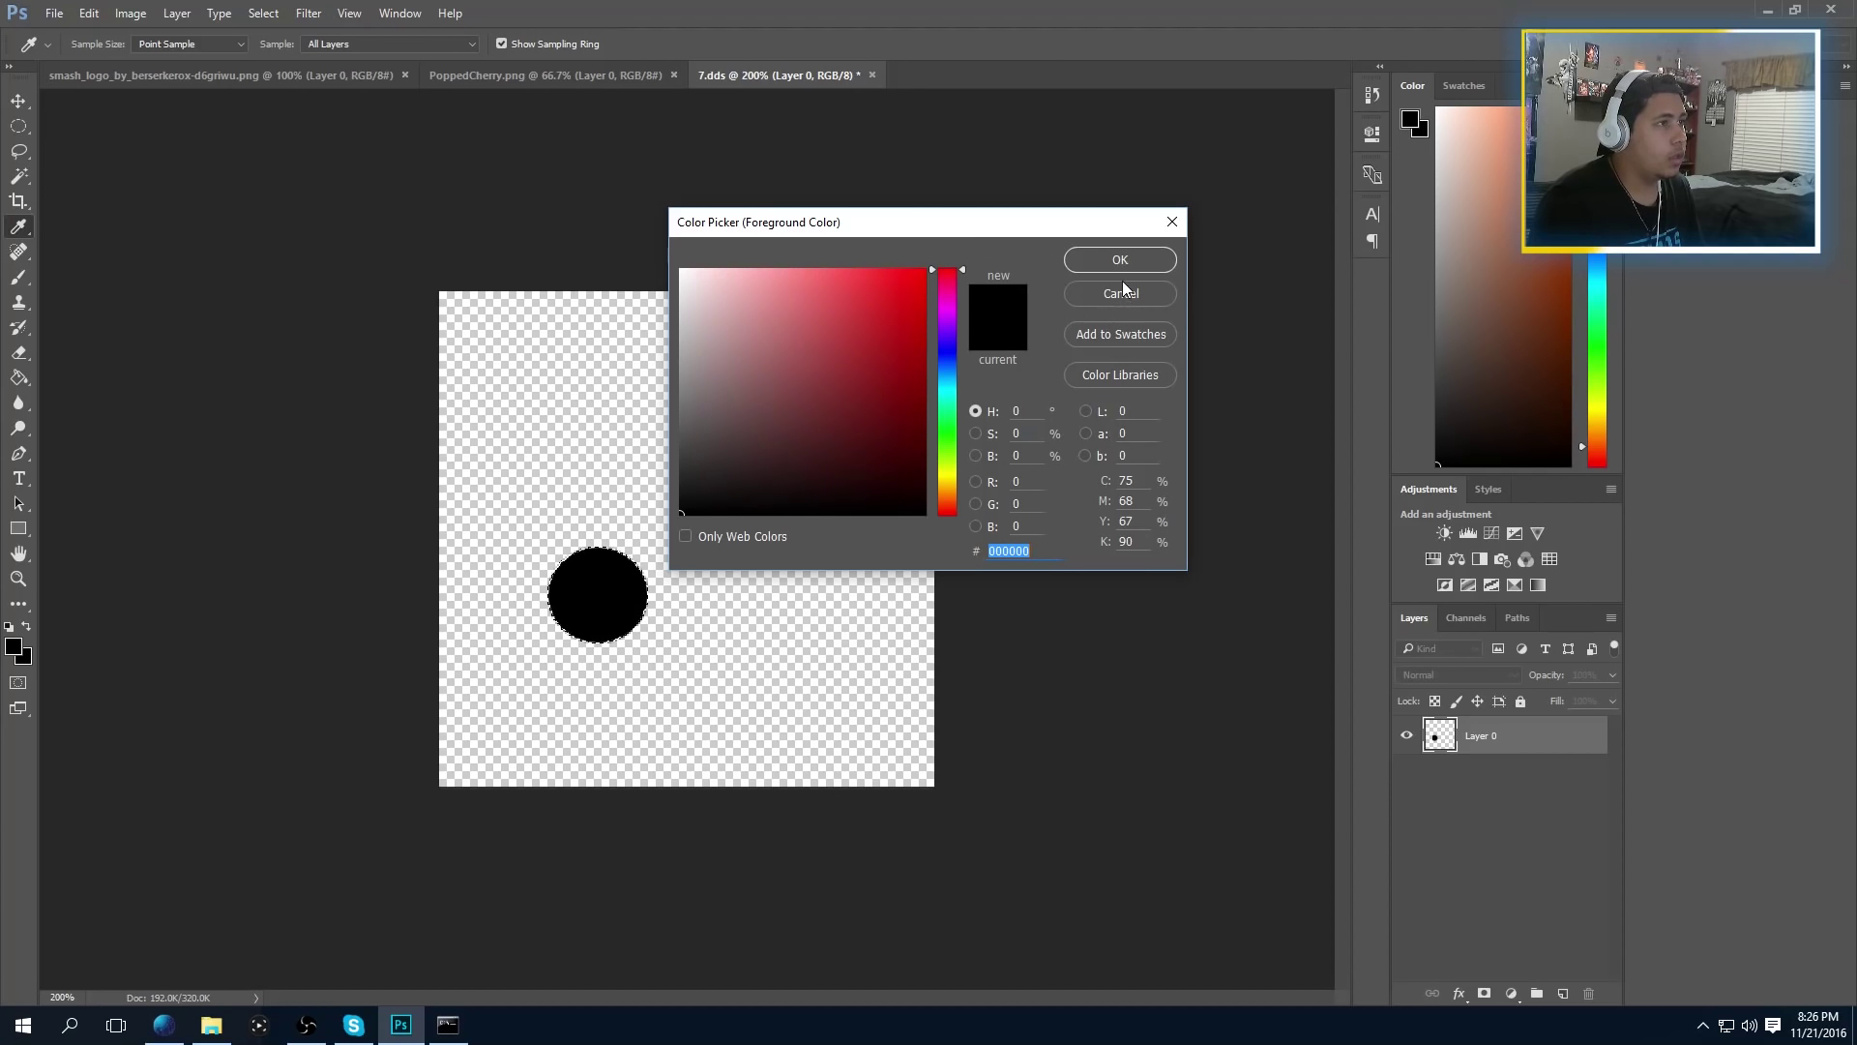
Set the foreground color to red ff0000 and paint a red ring around the inside edge of the black circle
{"action": "left_click", "coordinate": [1120, 259]}
{"action": "key", "text": "b"}
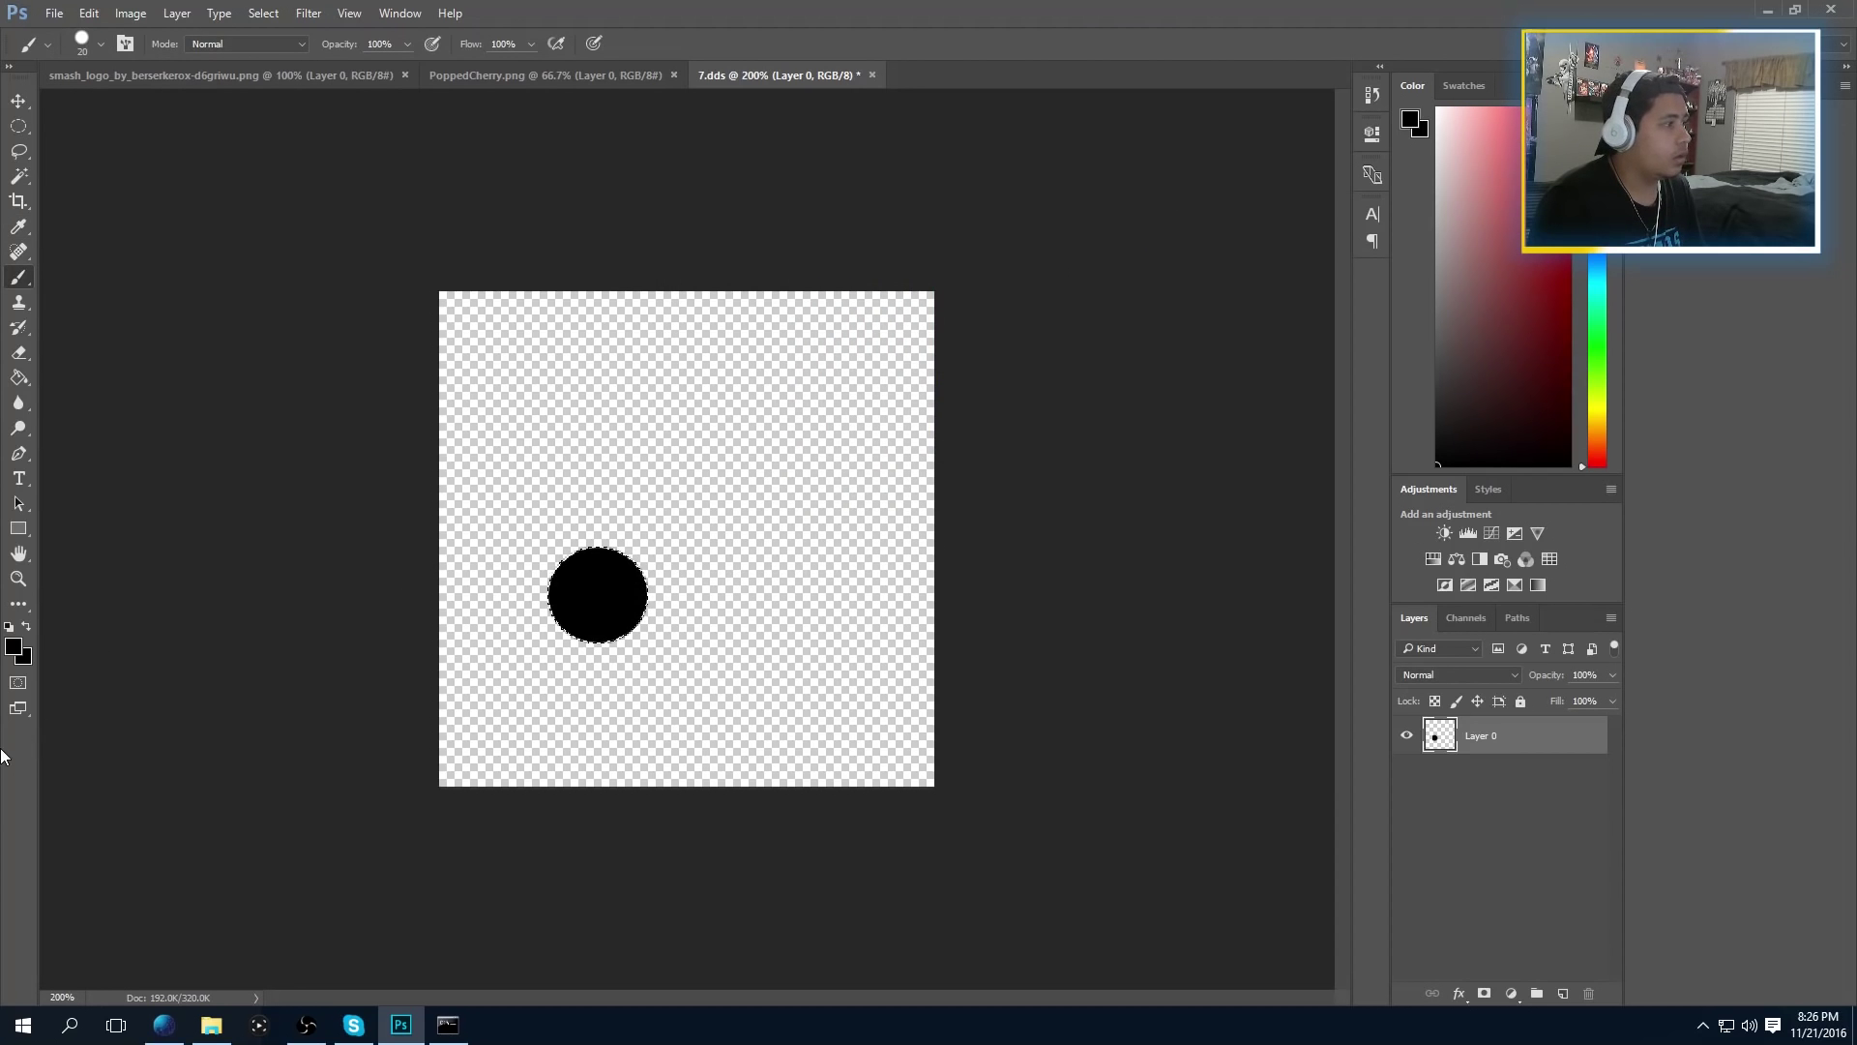
{"action": "left_click", "coordinate": [14, 647]}
{"action": "type", "text": "ff0000"}
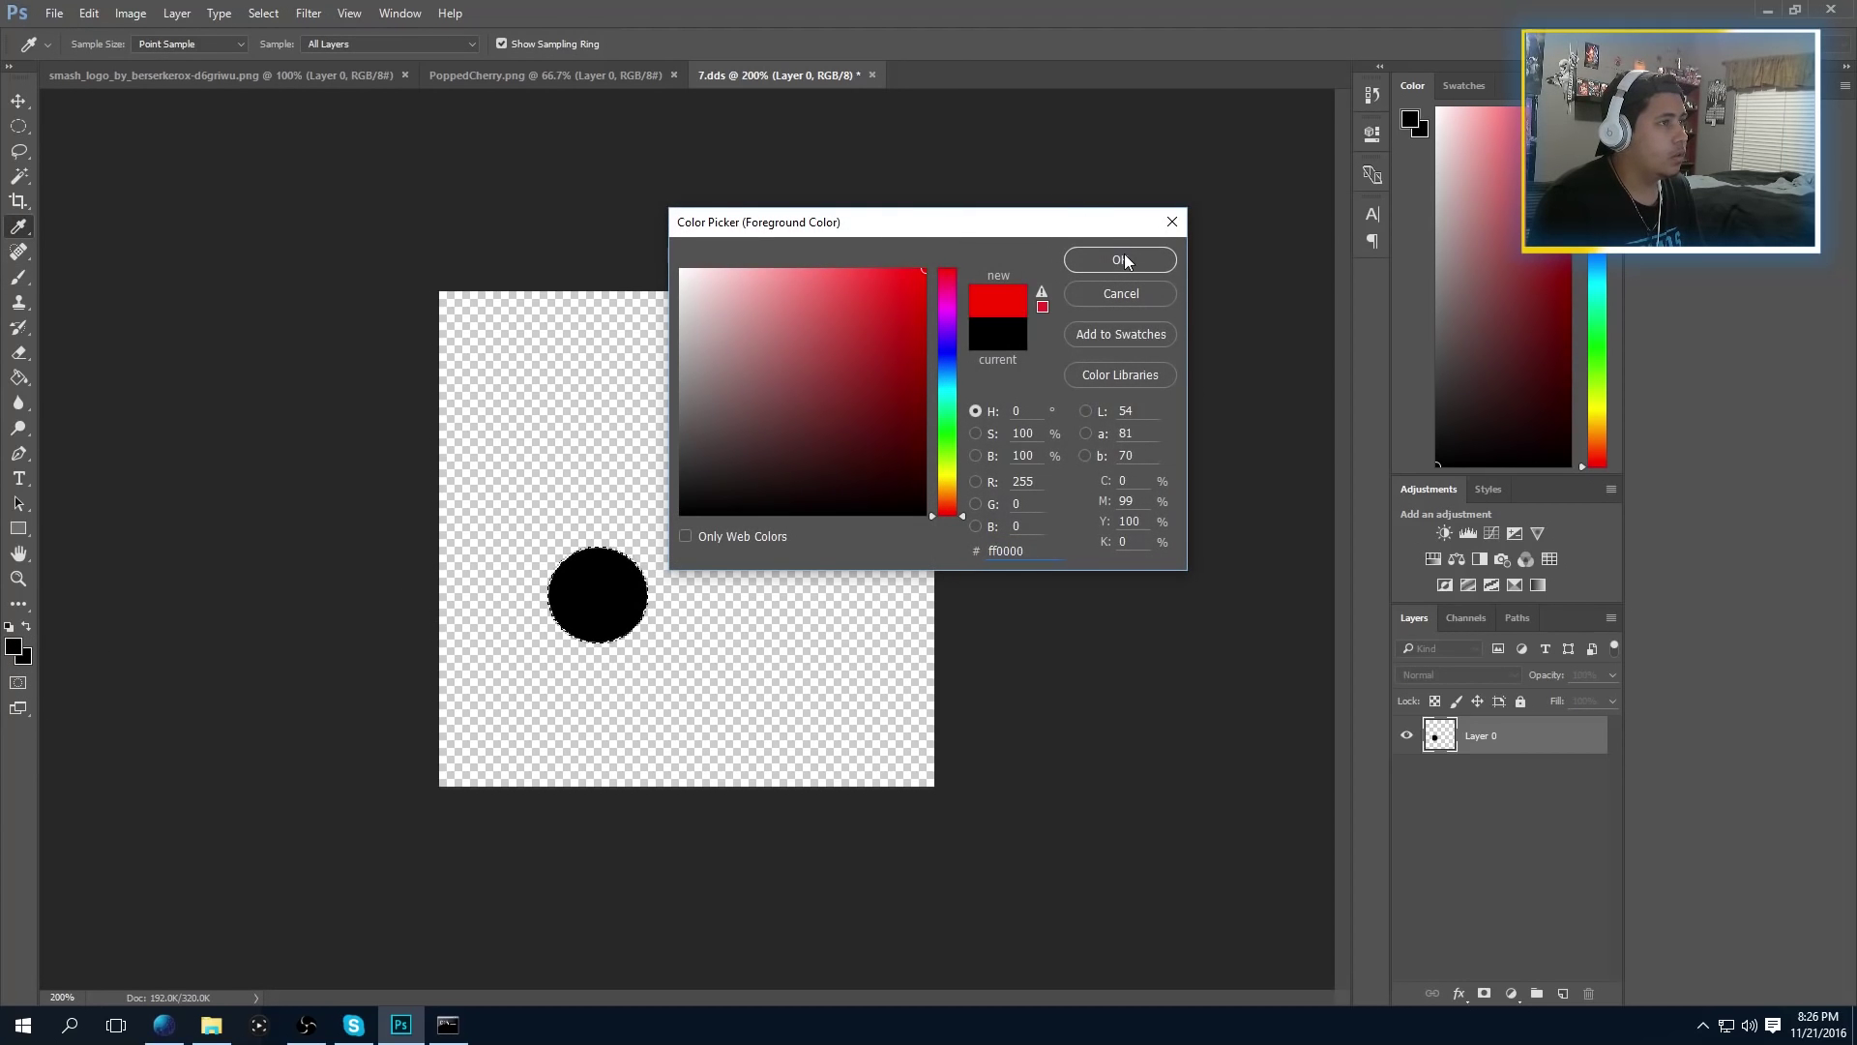
{"action": "left_click", "coordinate": [1120, 260]}
{"action": "mouse_move", "coordinate": [626, 573]}
{"action": "left_mouse_down"}
{"action": "mouse_move", "coordinate": [551, 630]}
{"action": "mouse_move", "coordinate": [633, 569]}
{"action": "left_mouse_up"}
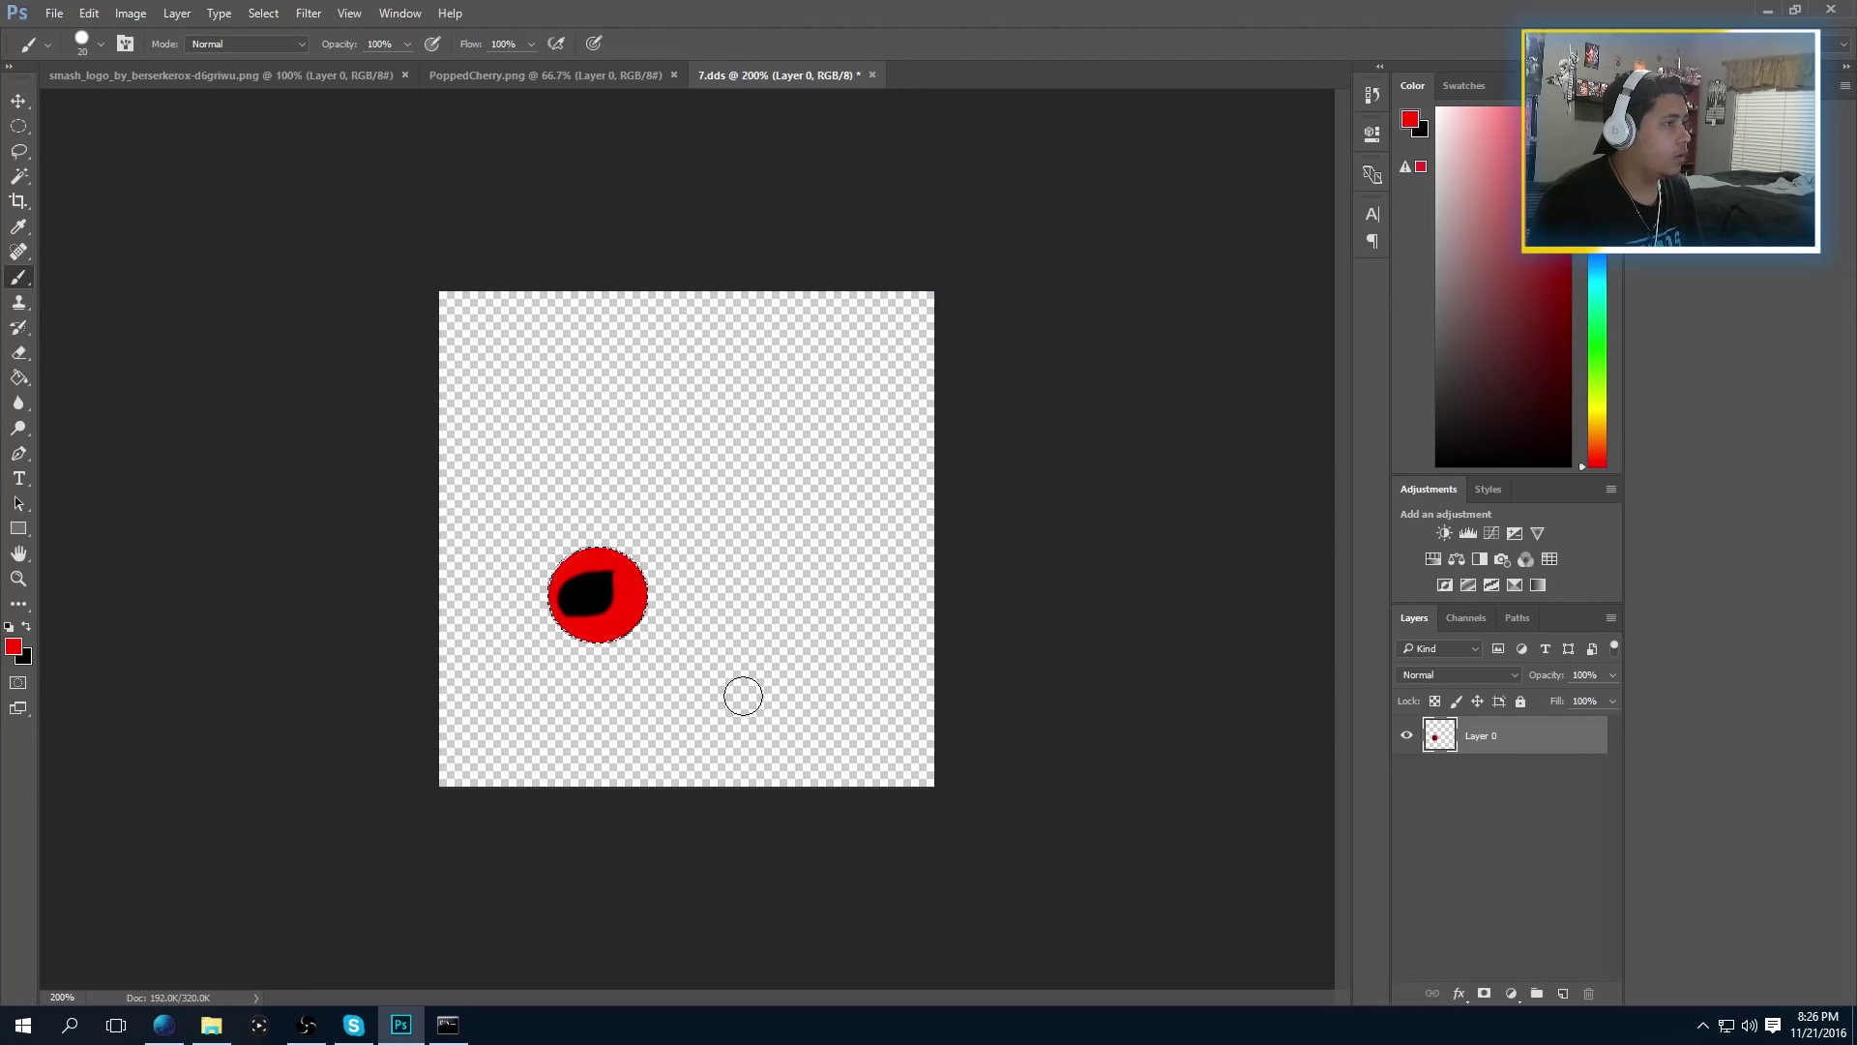
Set the foreground color to black and paint small black spots along the edge of the red circle
{"action": "left_click", "coordinate": [14, 646]}
{"action": "left_click", "coordinate": [681, 514]}
{"action": "left_click", "coordinate": [1122, 260]}
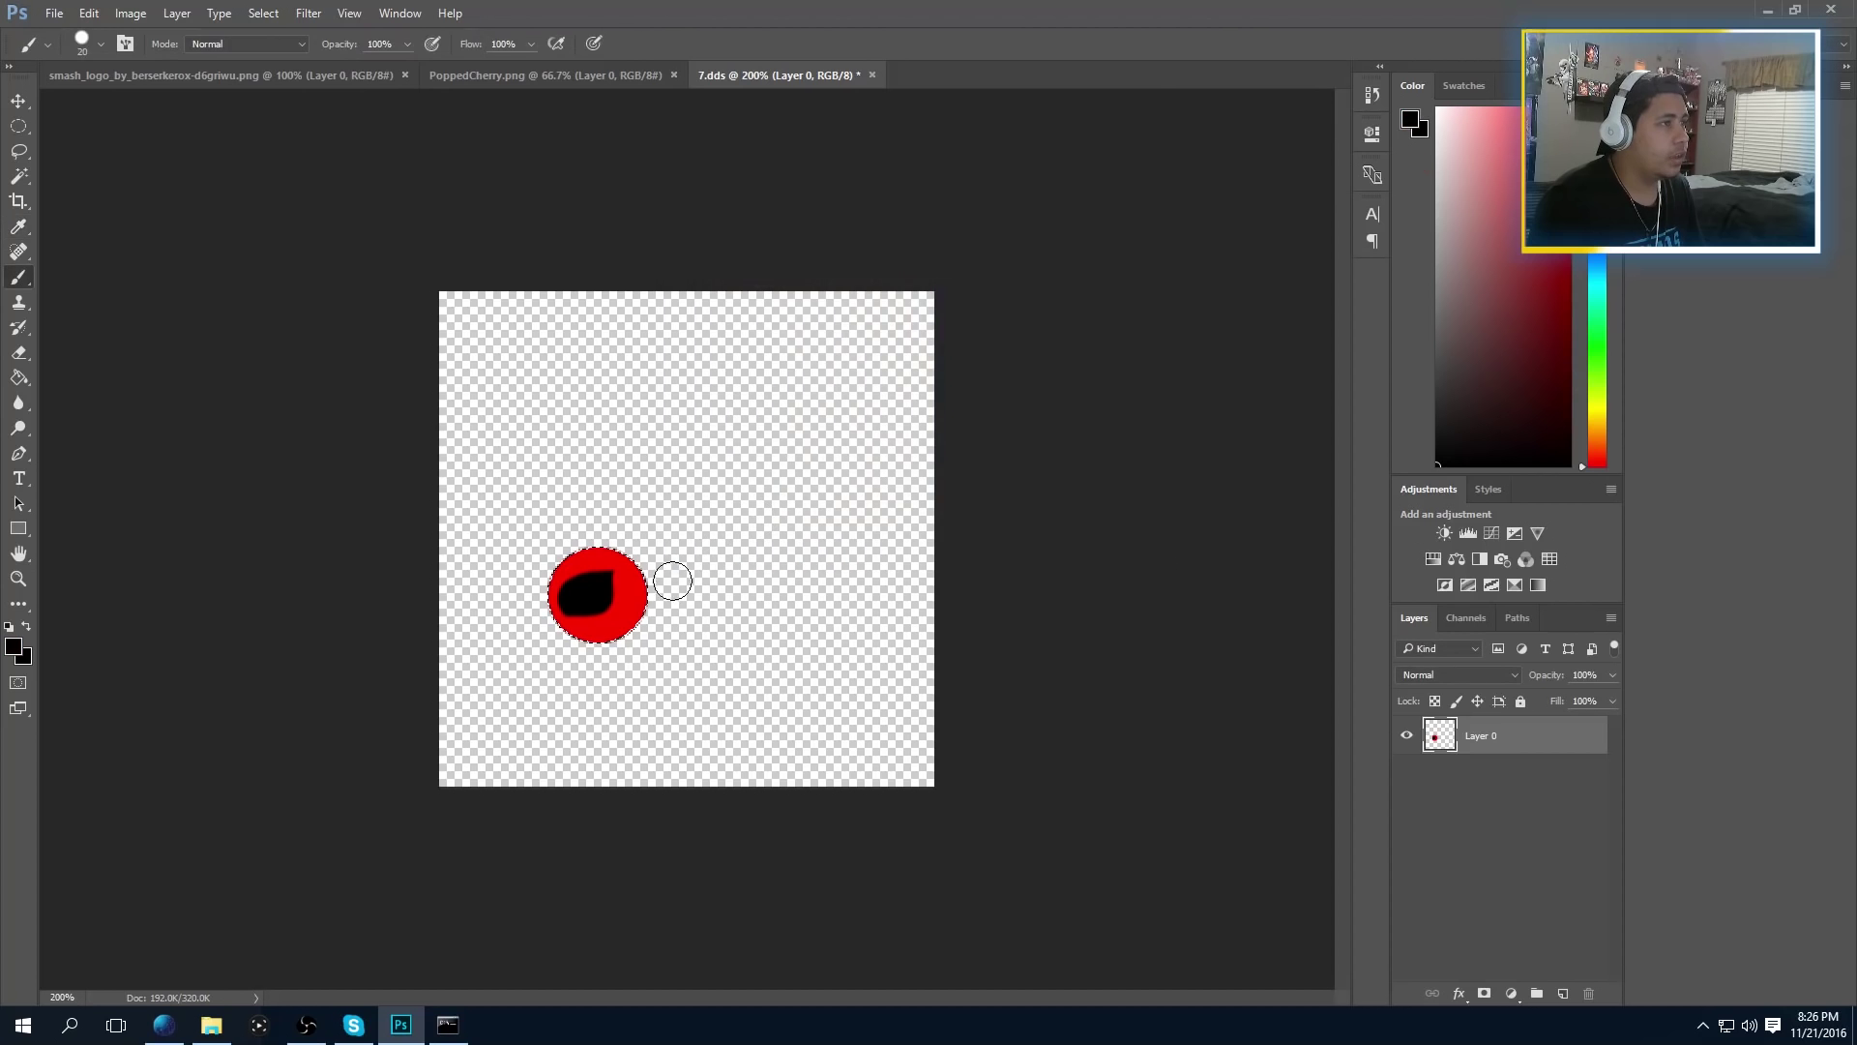
{"action": "left_click_drag", "start_coordinate": [628, 604], "coordinate": [606, 526]}
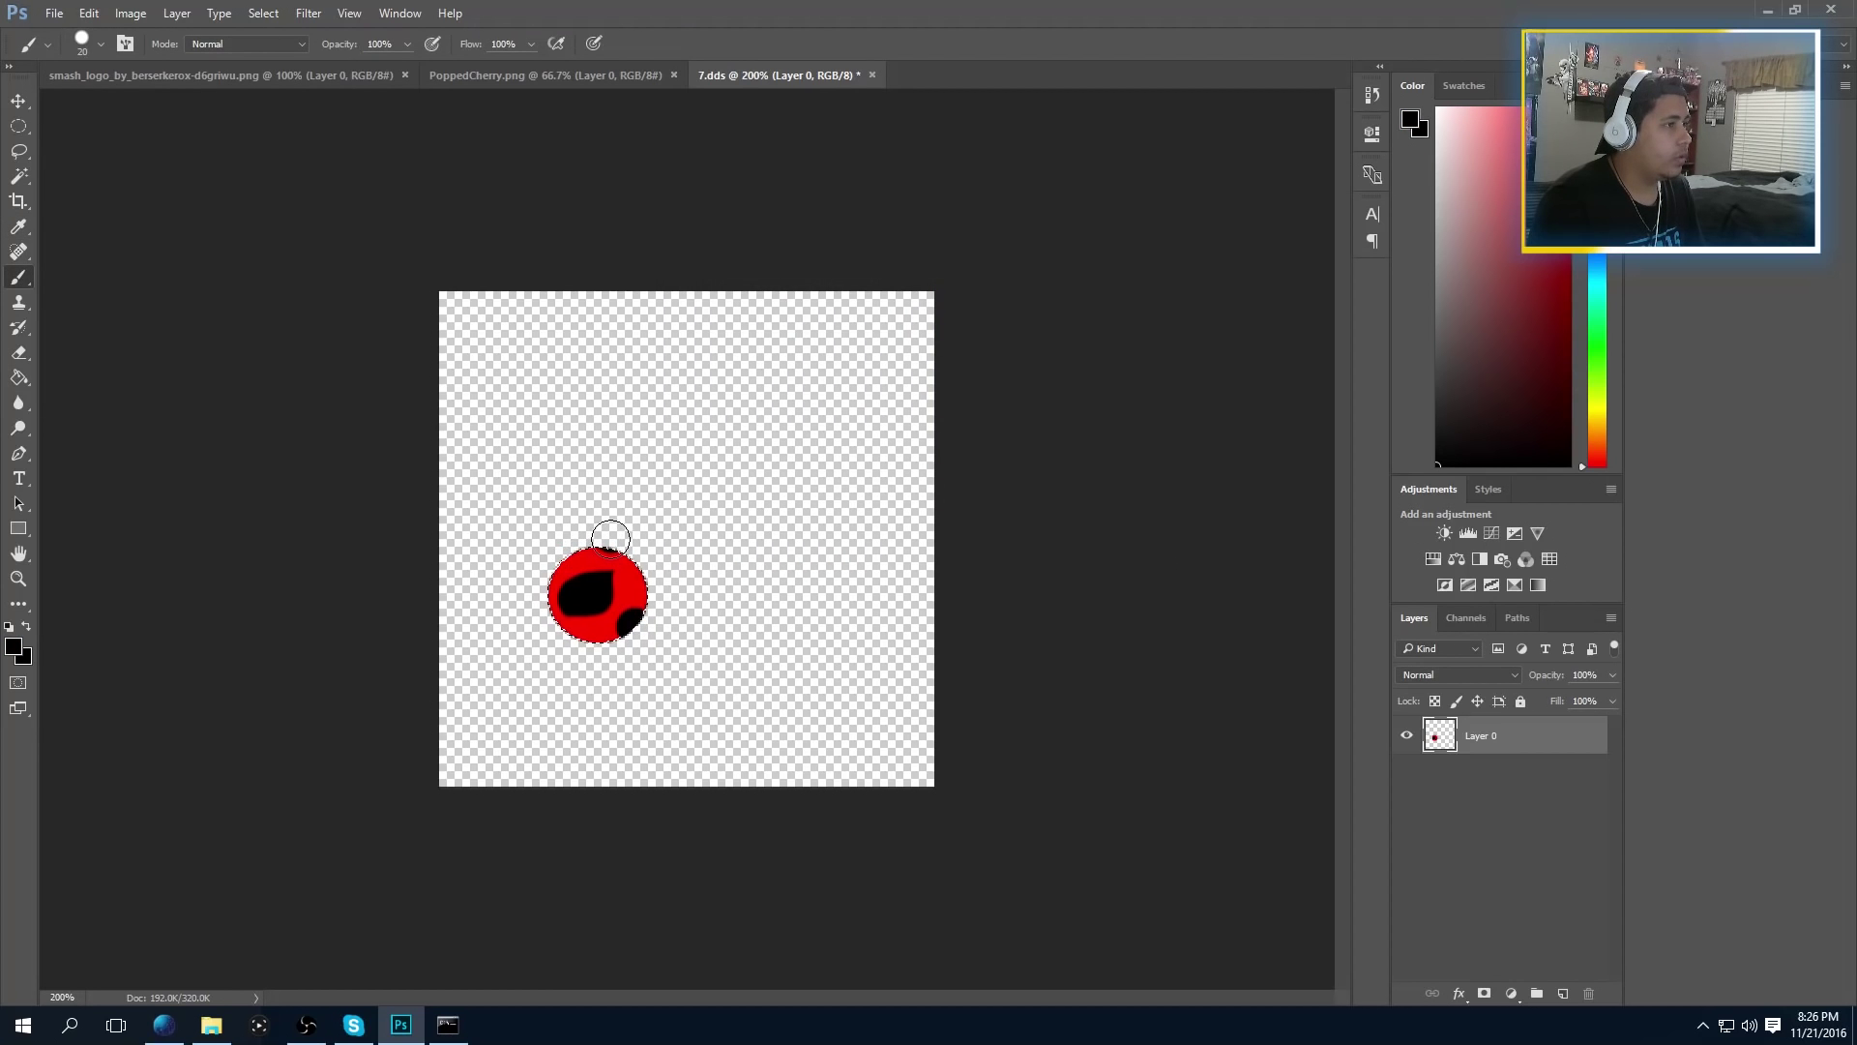
{"action": "left_click_drag", "start_coordinate": [535, 605], "coordinate": [551, 630]}
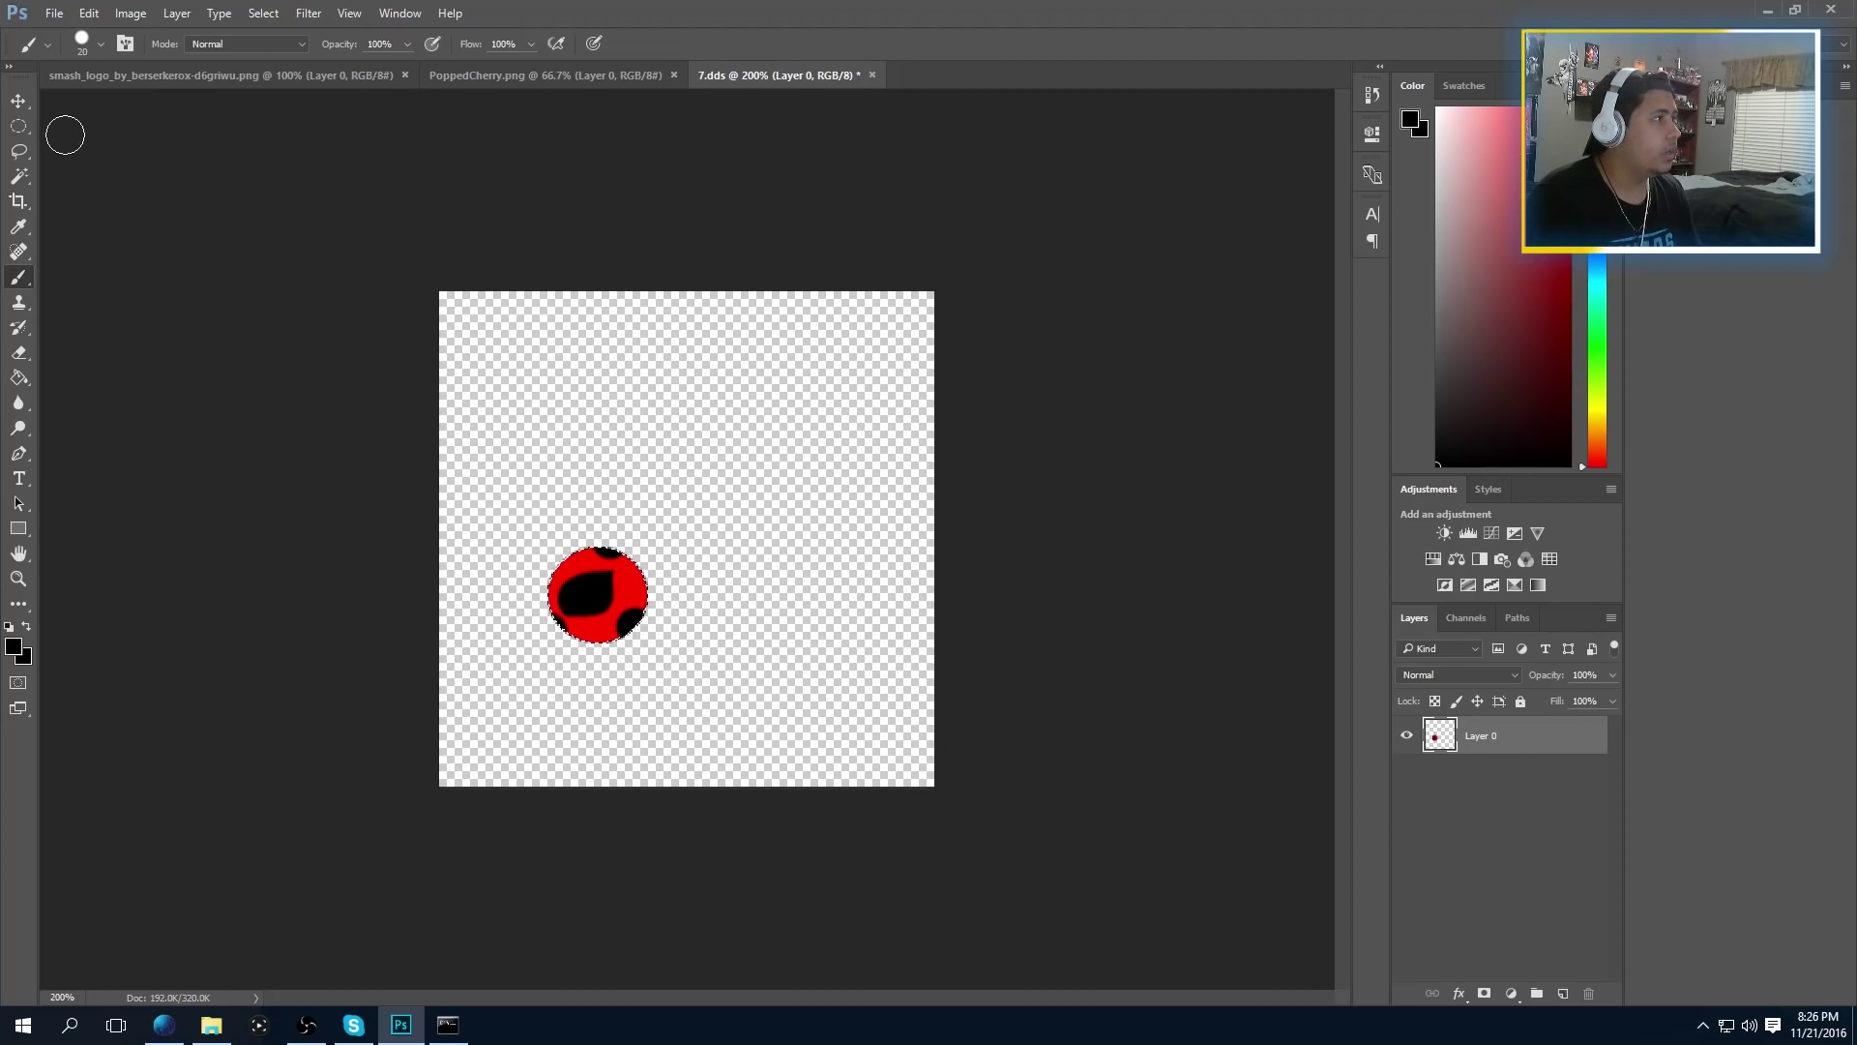
Copy the painted circle onto a new layer exactly over the original, and hide Layer 0
{"action": "left_click", "coordinate": [24, 126]}
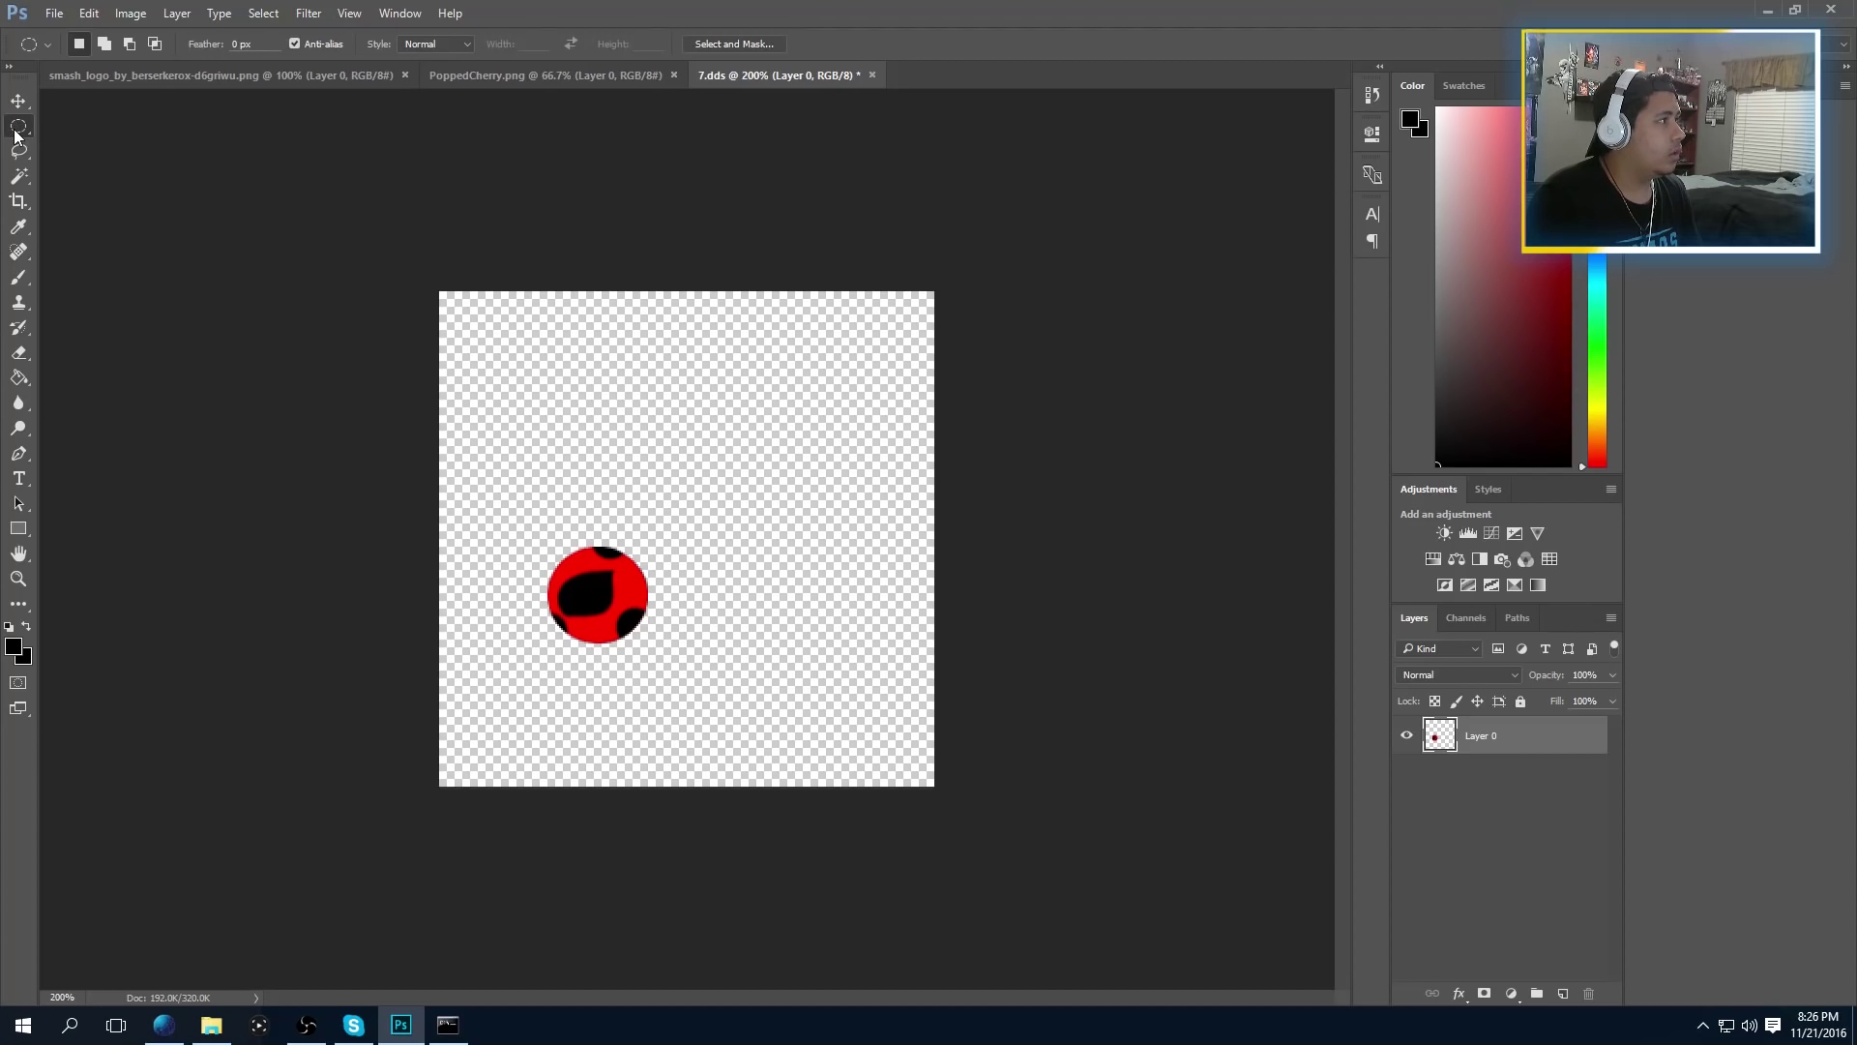
{"action": "left_click_drag", "start_coordinate": [14, 136], "coordinate": [1116, 910]}
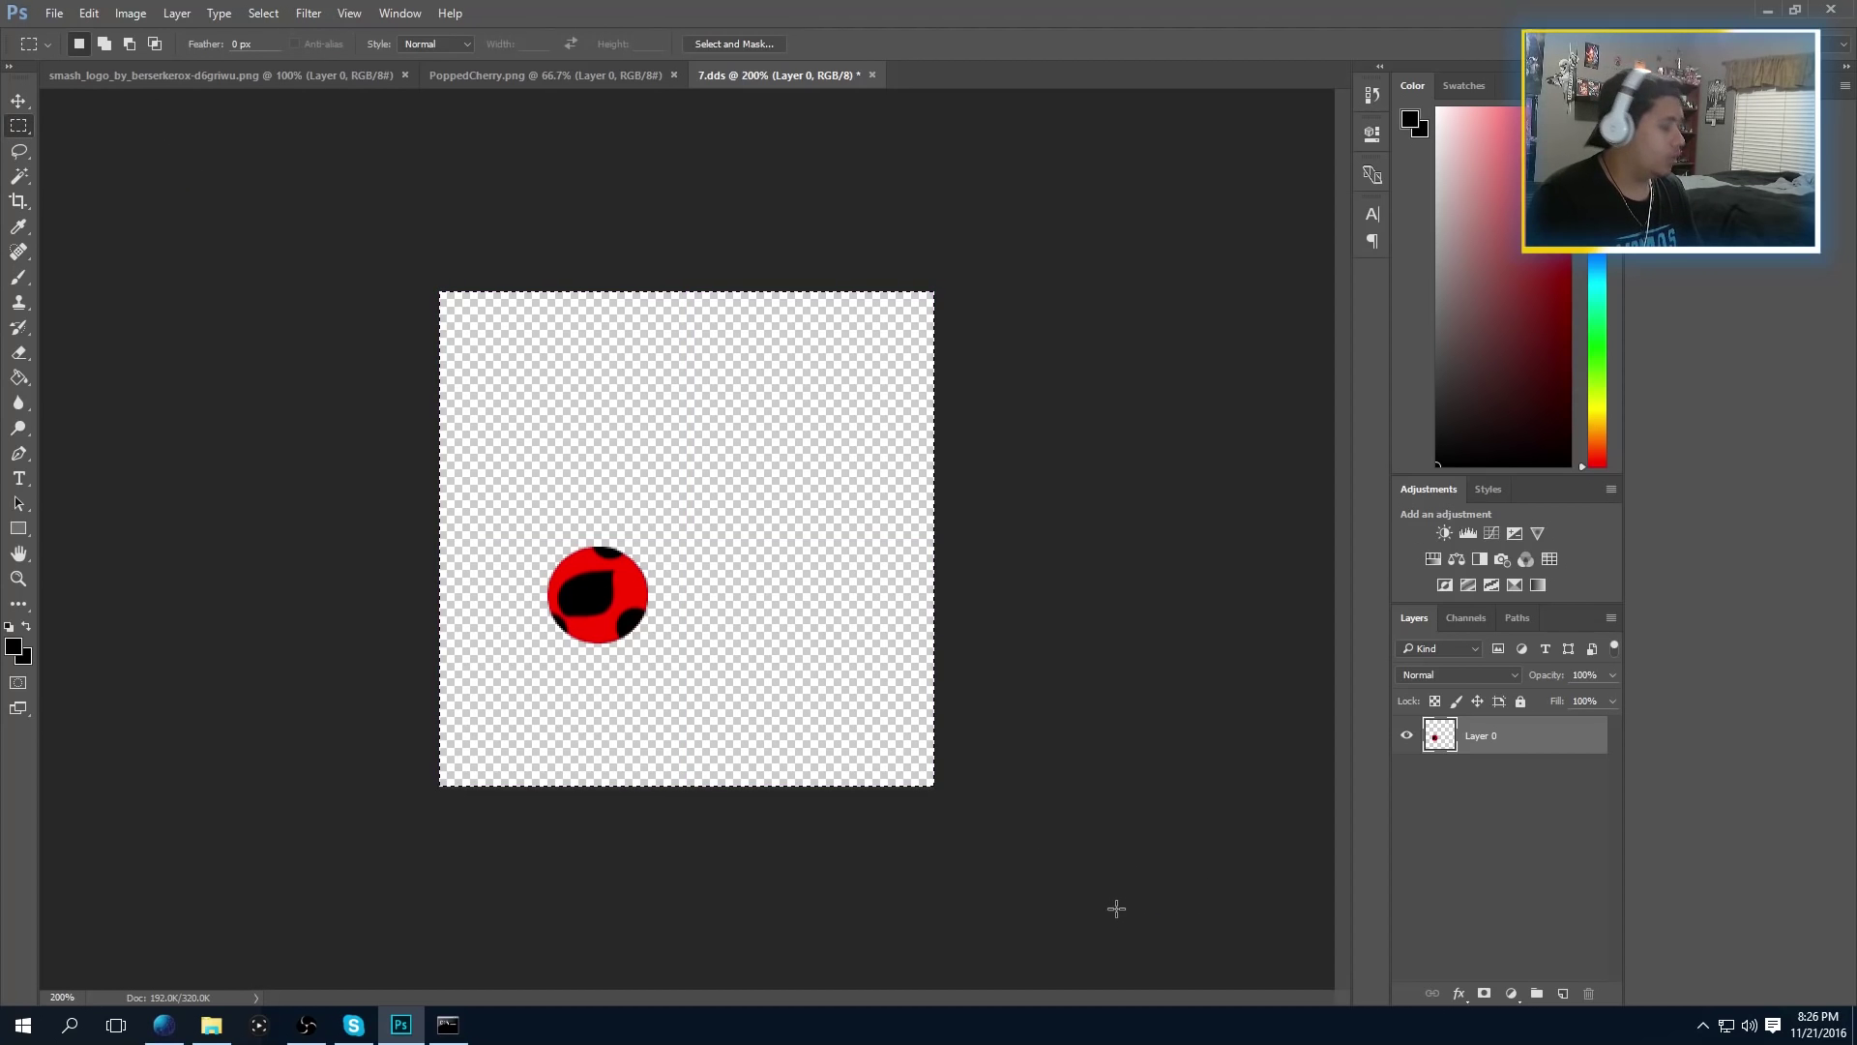
{"action": "key", "text": "ctrl+v"}
{"action": "key", "text": "ctrl+t"}
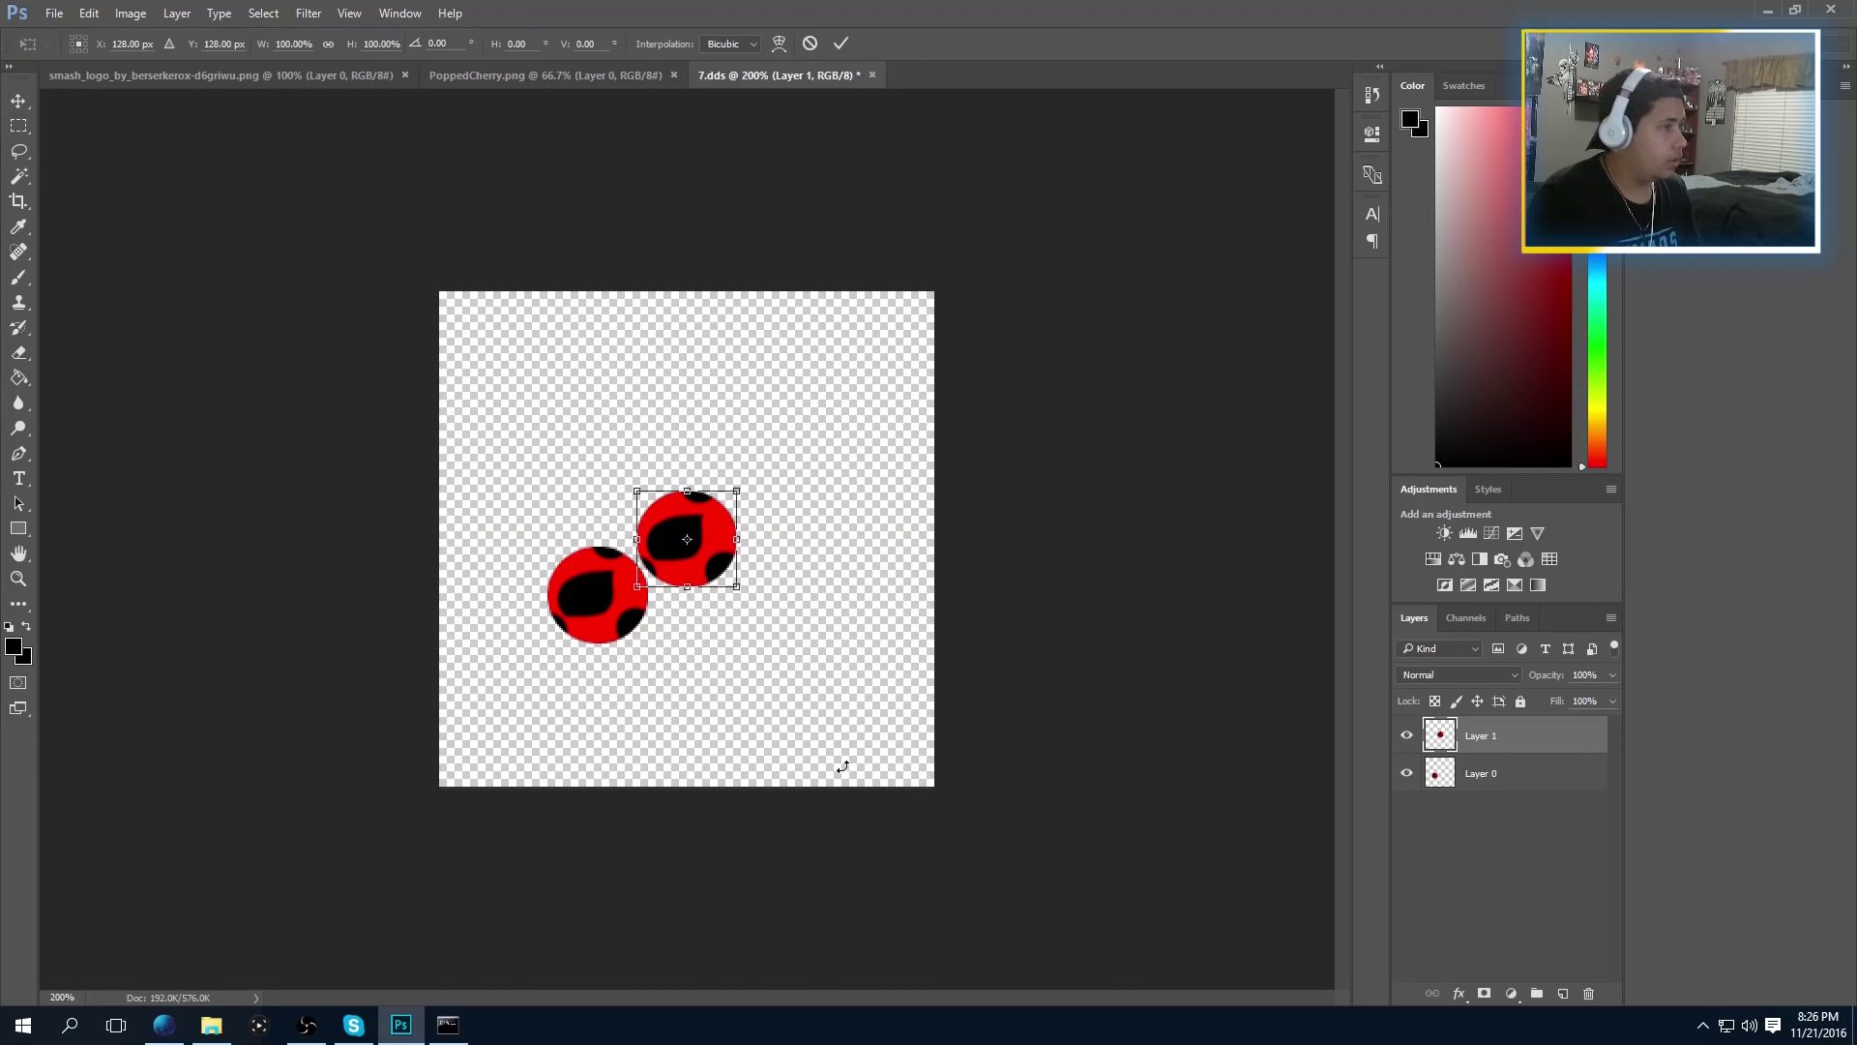
{"action": "left_click_drag", "start_coordinate": [696, 578], "coordinate": [607, 635]}
{"action": "left_click", "coordinate": [18, 125]}
{"action": "left_click", "coordinate": [858, 372]}
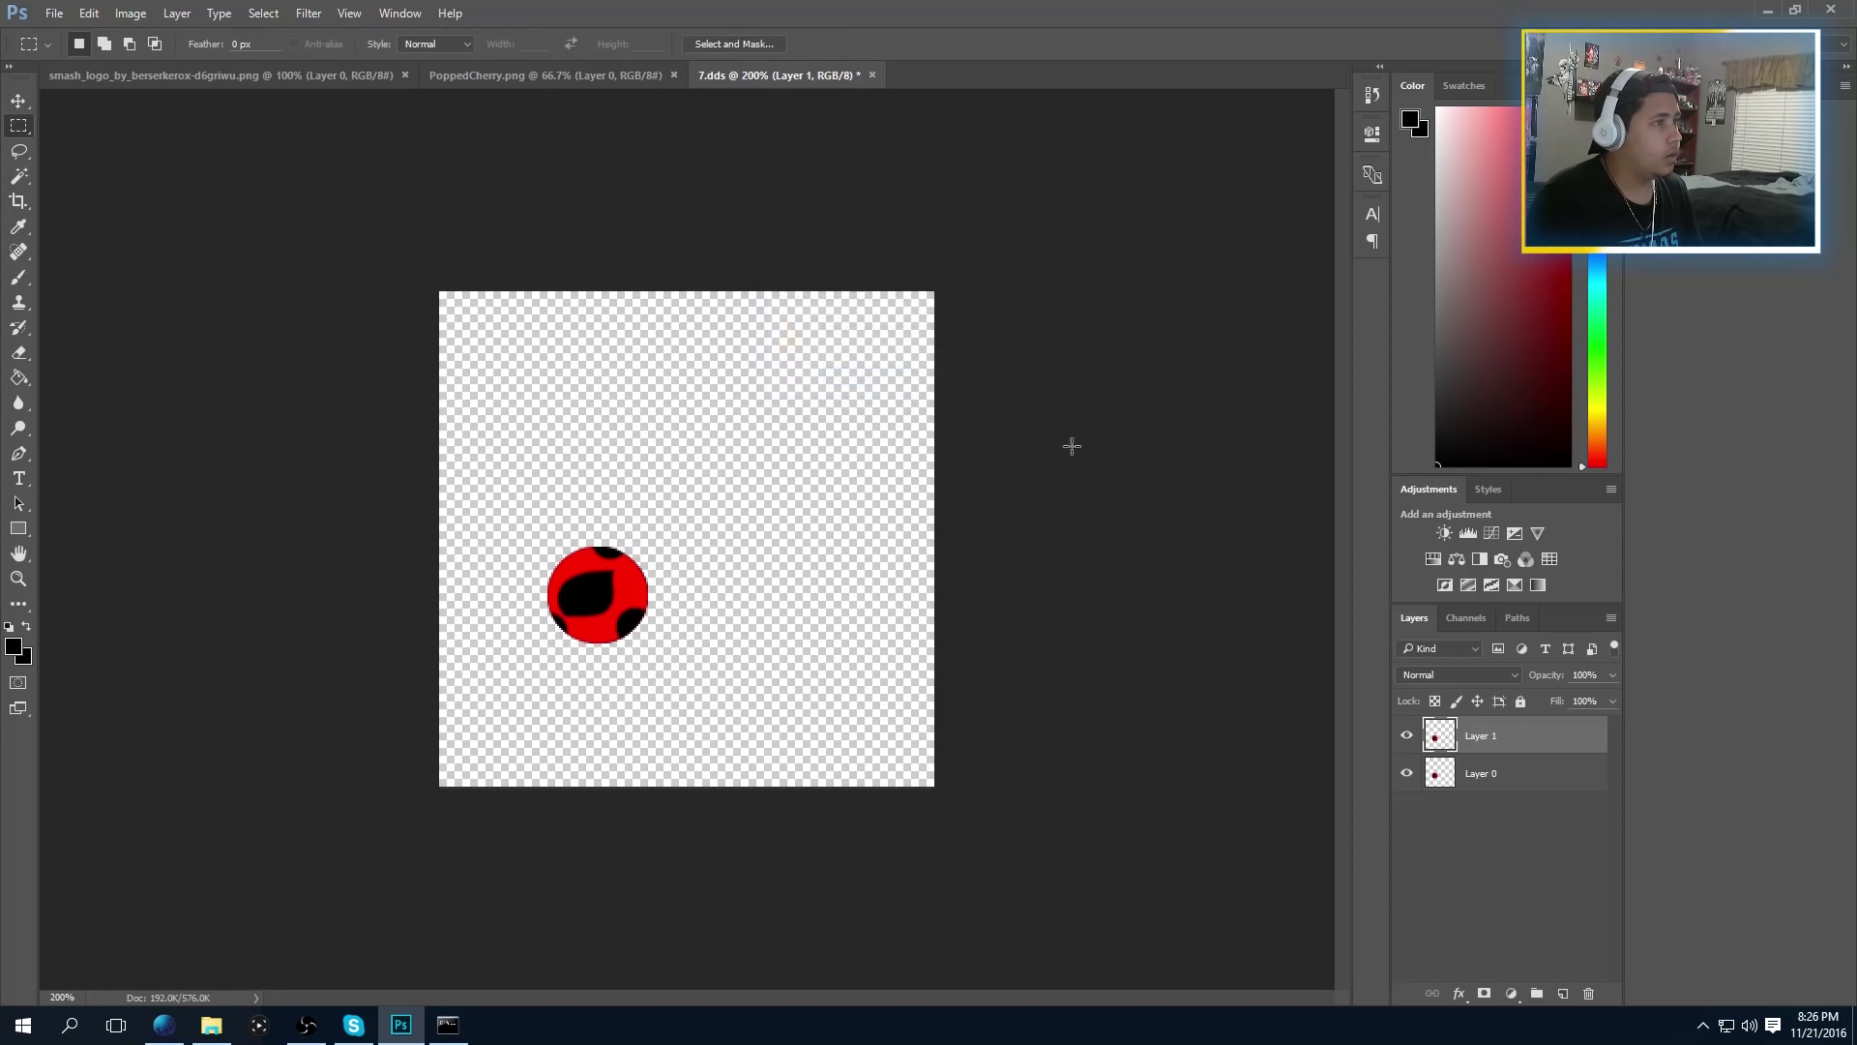
{"action": "left_click", "coordinate": [1408, 773]}
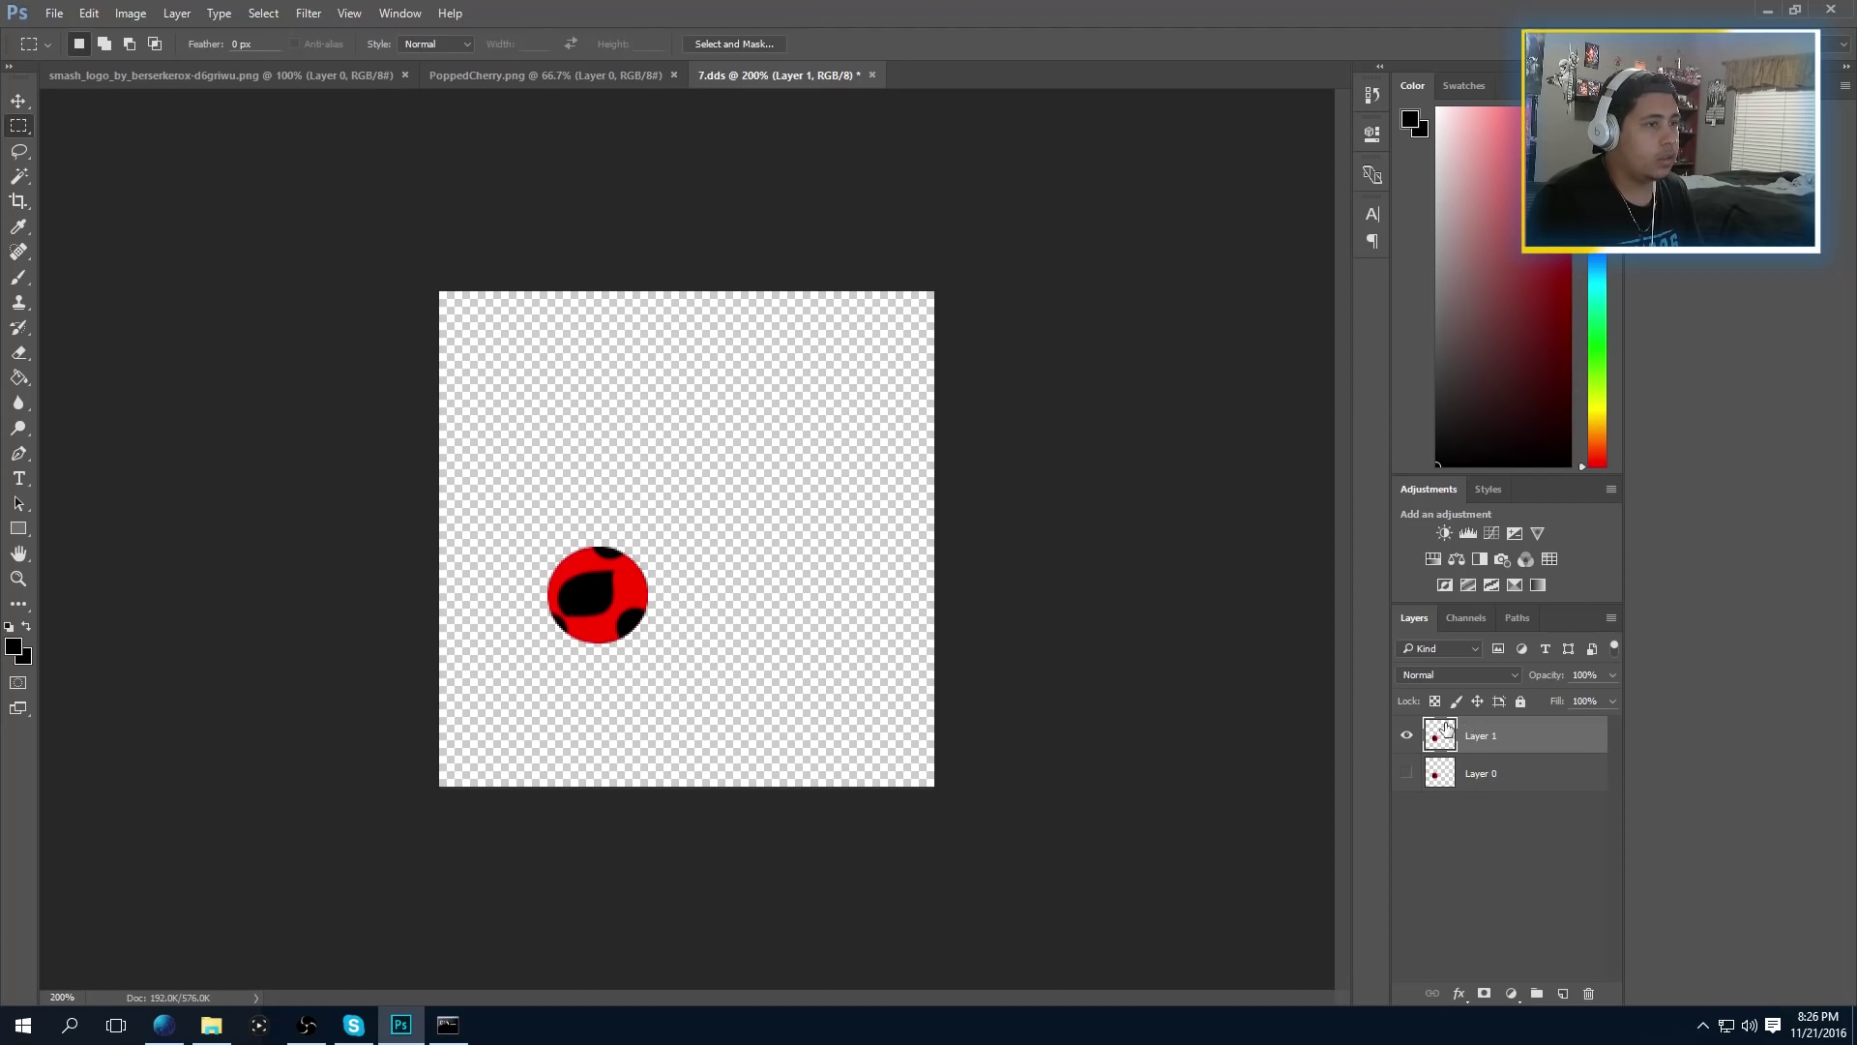
Apply Brightness/Contrast to Layer 1's circle with brightness 150 and contrast at its minimum
{"action": "left_click", "coordinate": [140, 11]}
{"action": "mouse_move", "coordinate": [159, 62]}
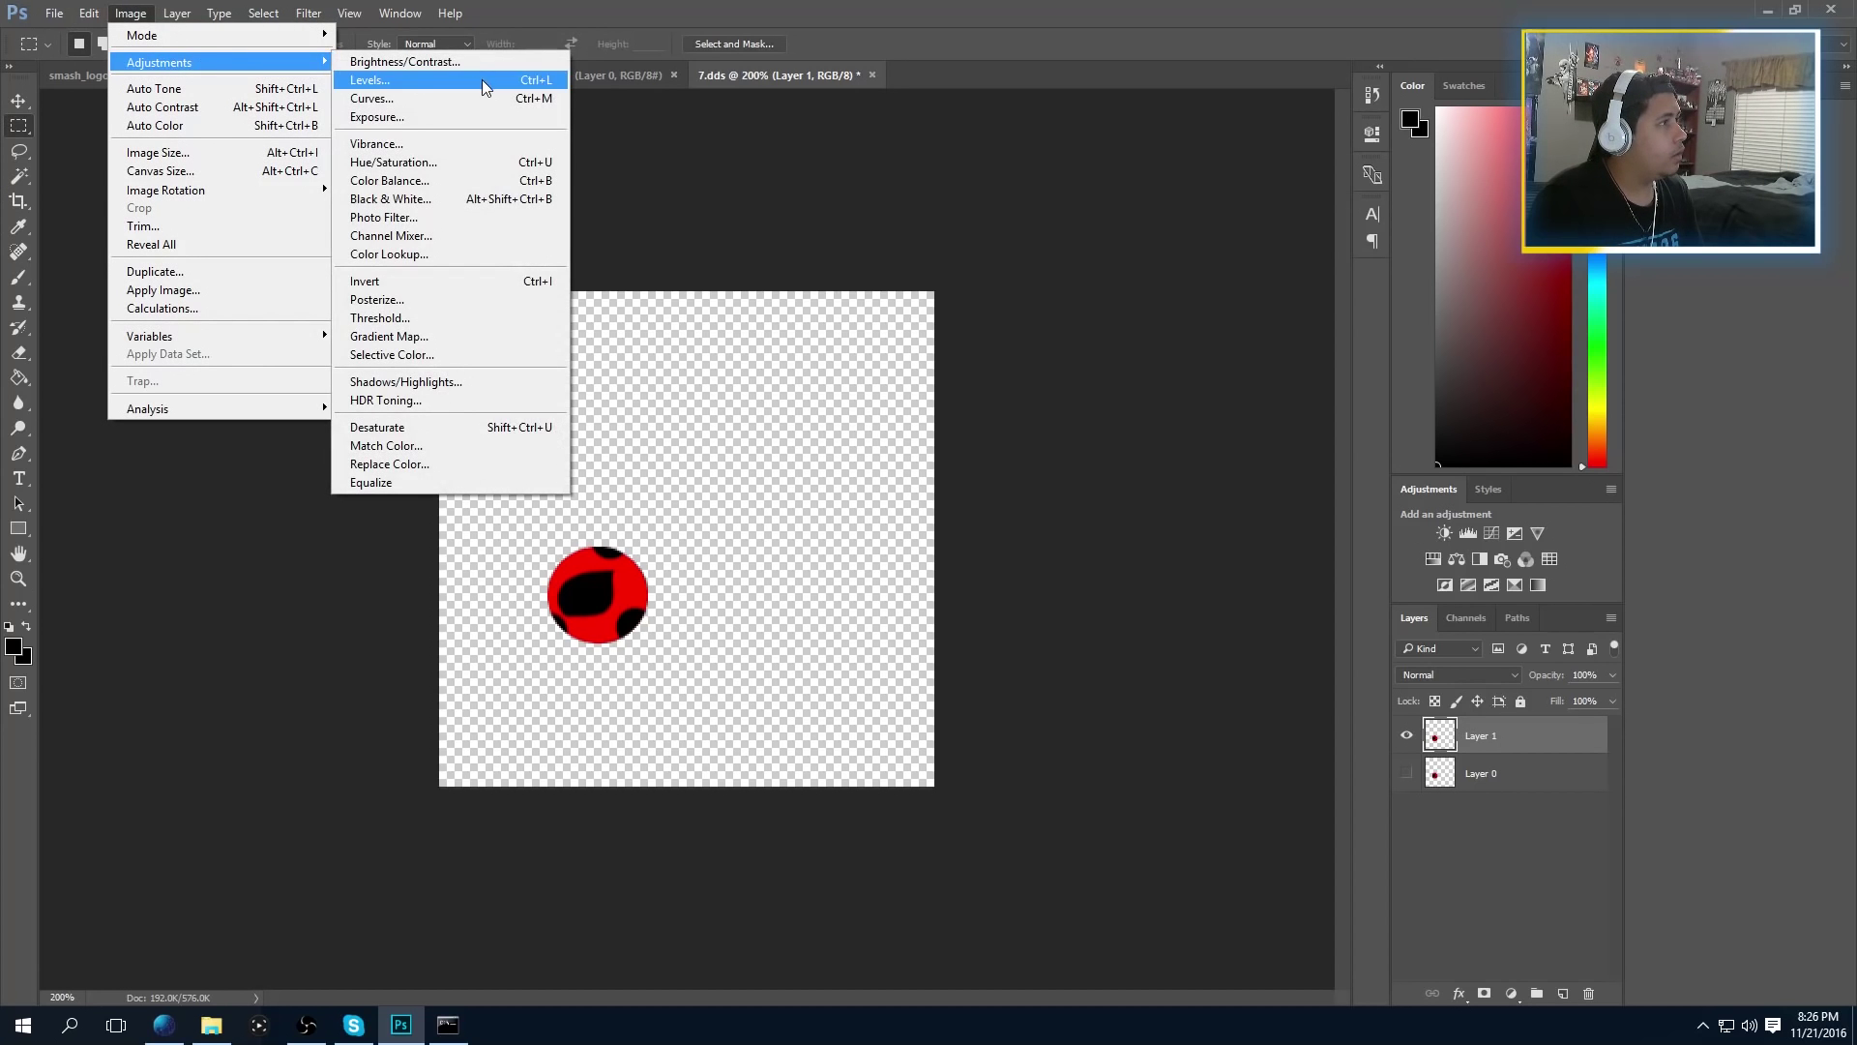
{"action": "left_click", "coordinate": [404, 64]}
{"action": "left_click_drag", "start_coordinate": [1186, 370], "coordinate": [1282, 369]}
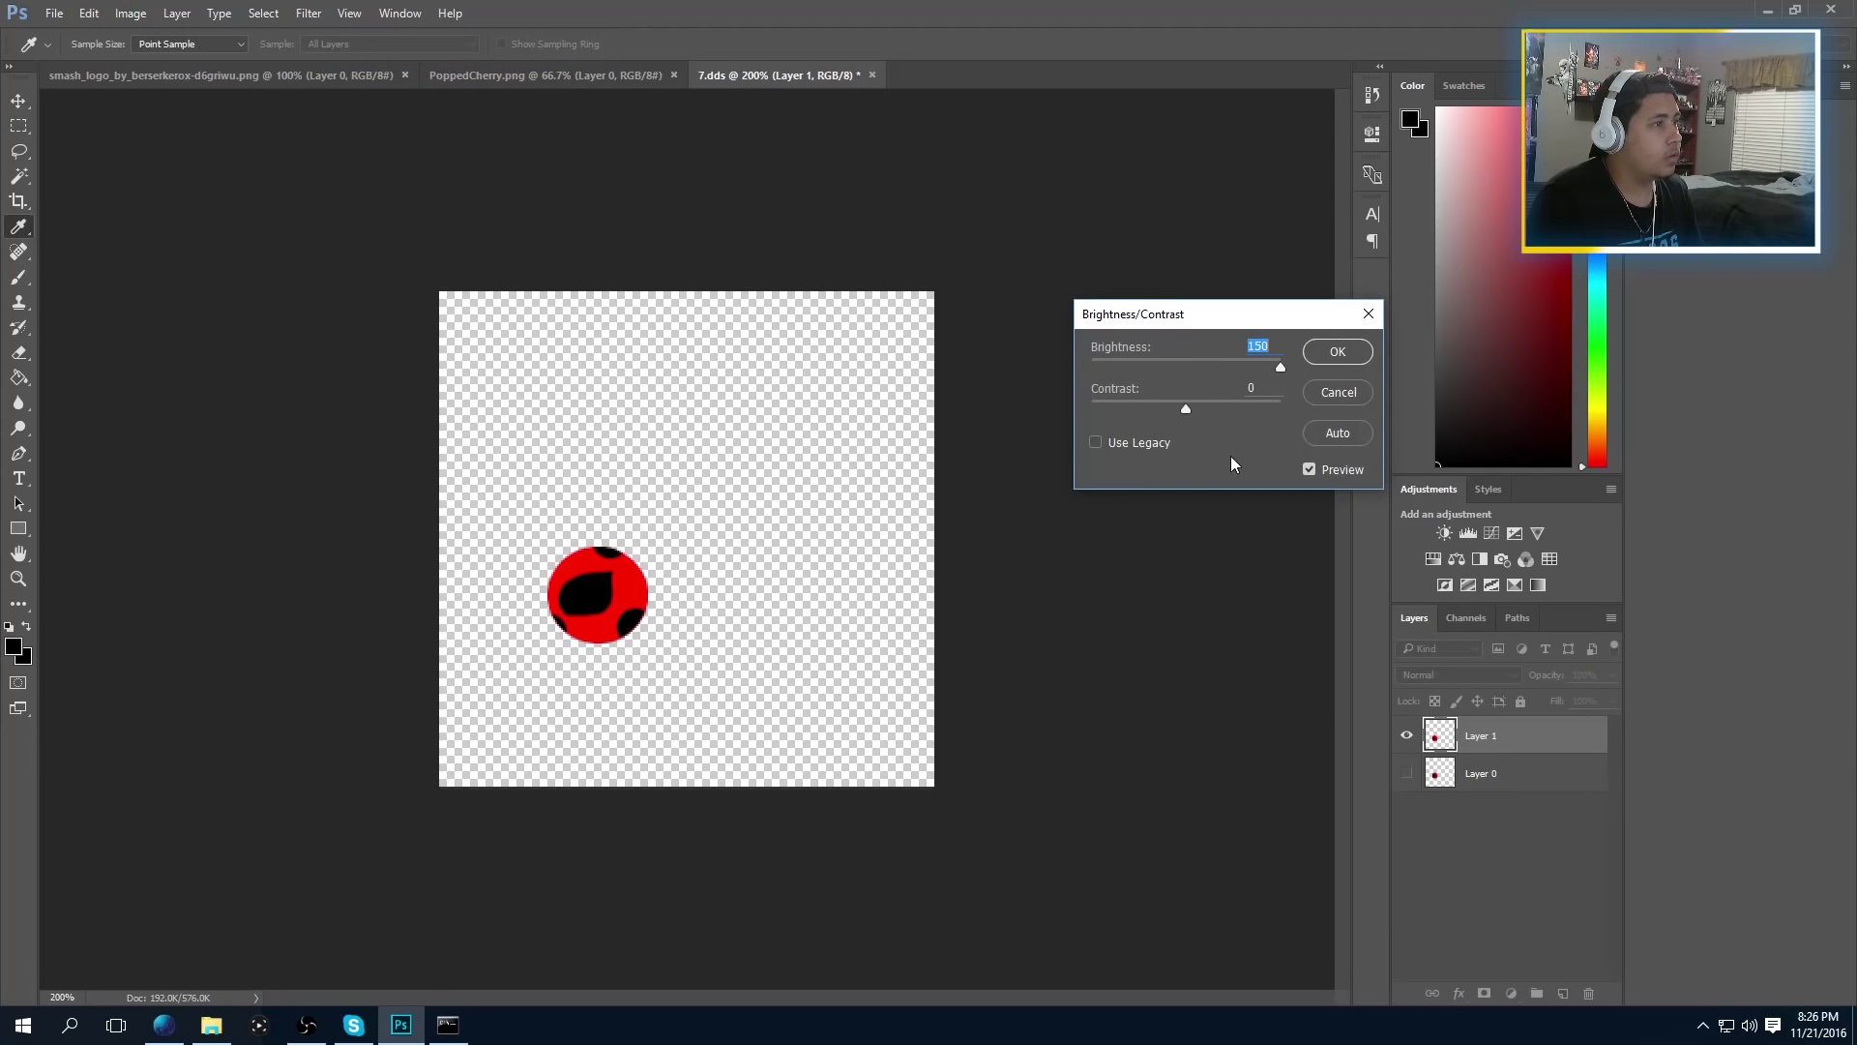
{"action": "left_click_drag", "start_coordinate": [1183, 411], "coordinate": [1000, 431]}
{"action": "left_click", "coordinate": [1337, 351]}
{"action": "key", "text": "m"}
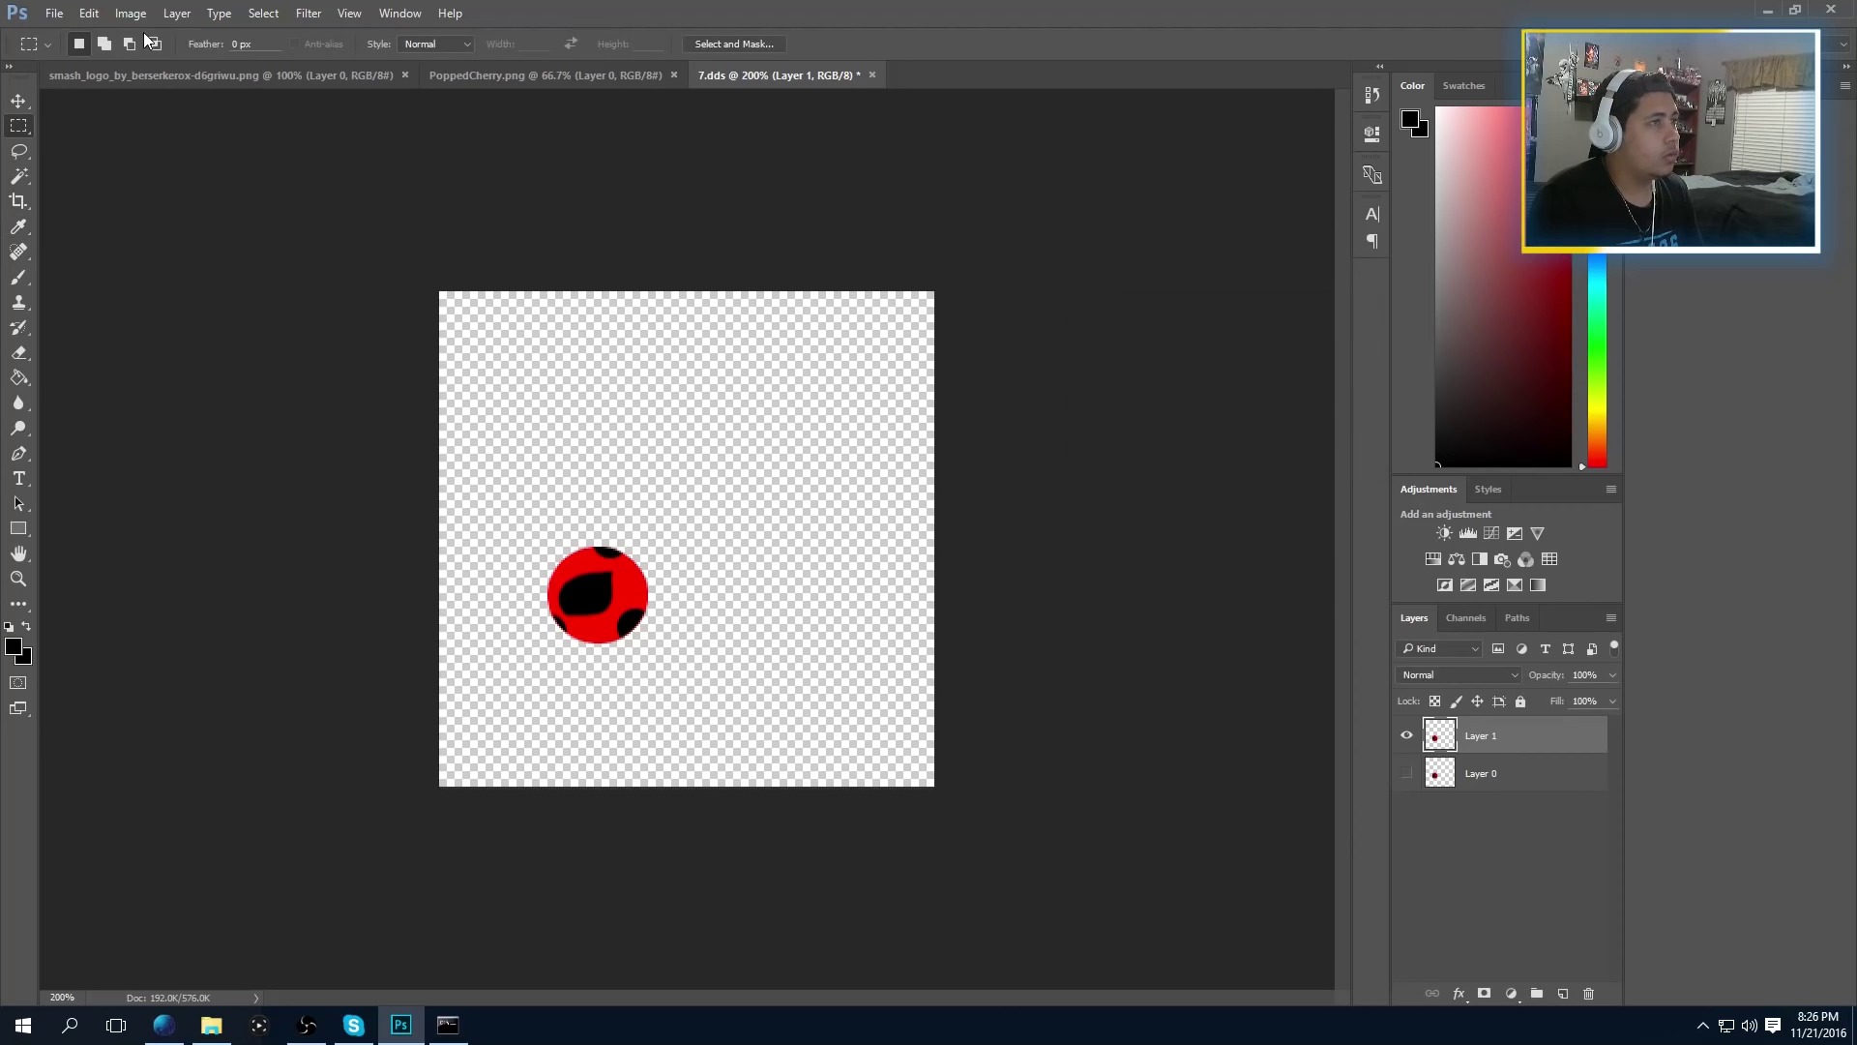
Turn Layer 1's circle nearly white with an Exposure adjustment of +20.00, offset +0.5000 and gamma correction 9.99
{"action": "left_click", "coordinate": [130, 12]}
{"action": "mouse_move", "coordinate": [170, 62]}
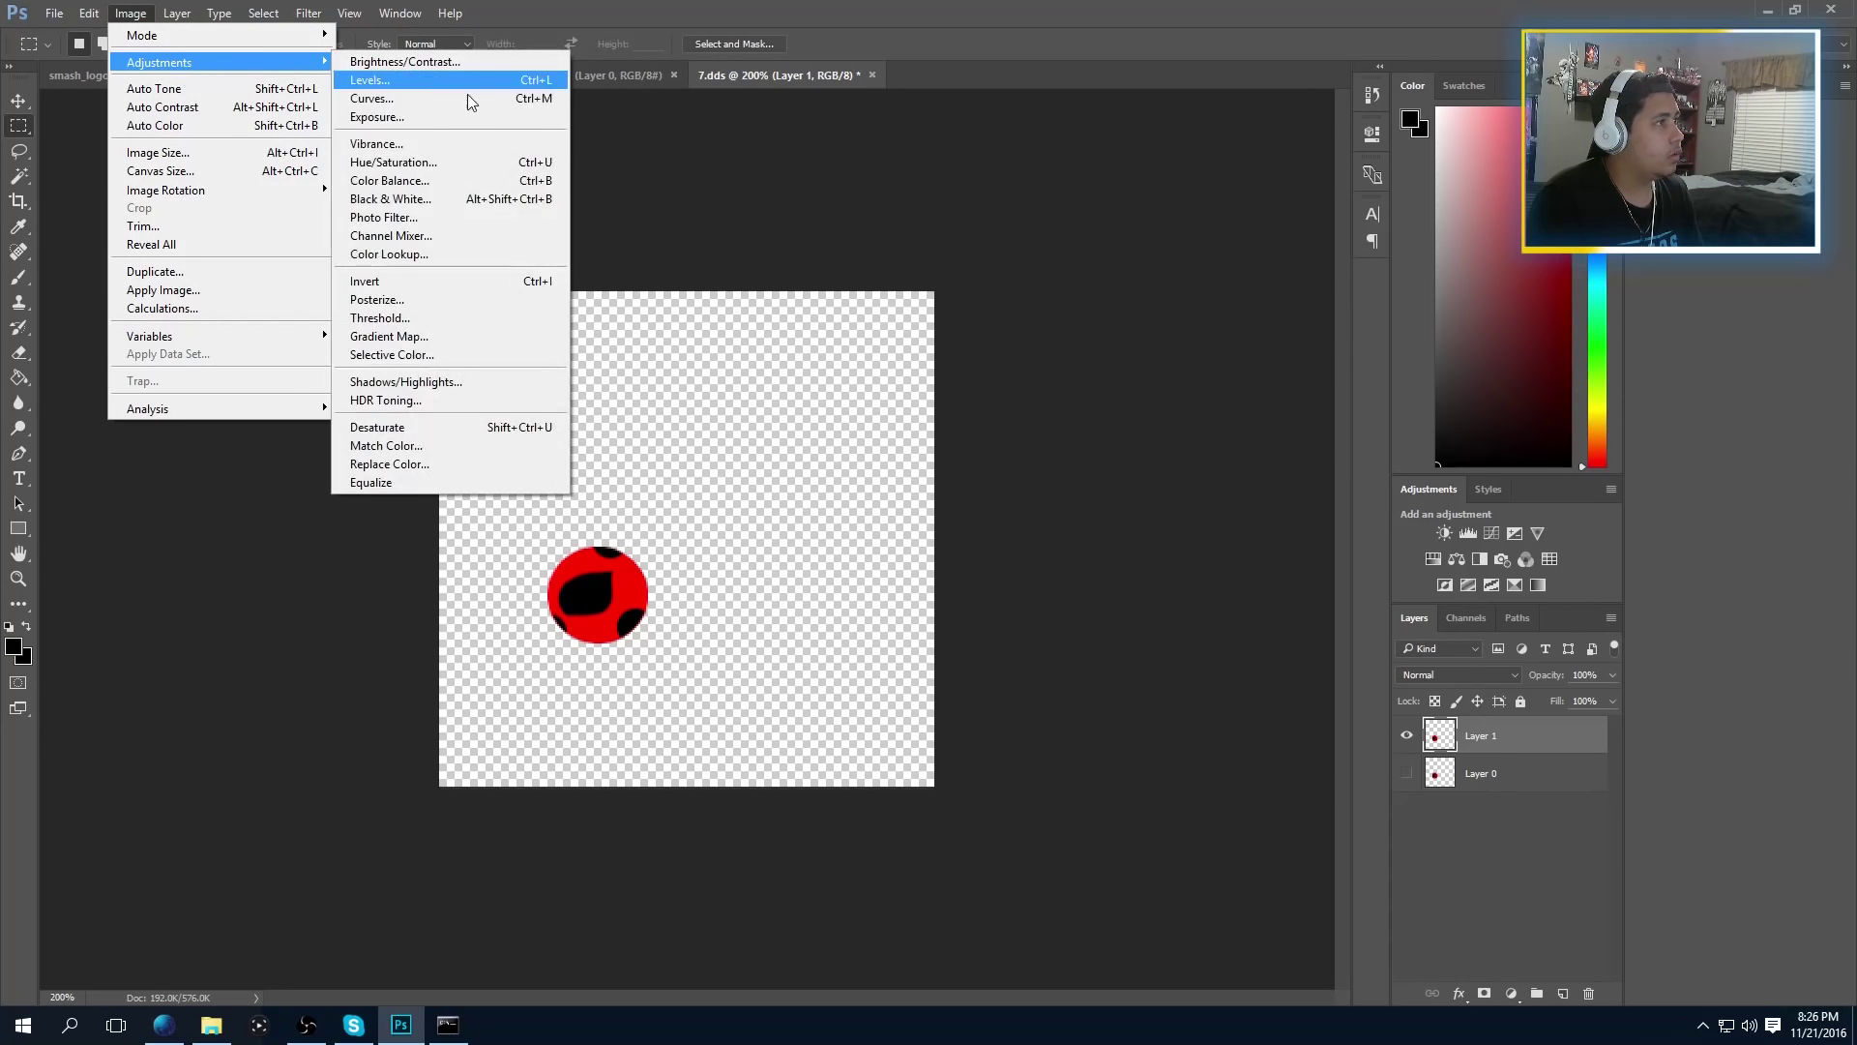
{"action": "left_click", "coordinate": [403, 116]}
{"action": "left_click_drag", "start_coordinate": [1426, 366], "coordinate": [1547, 364]}
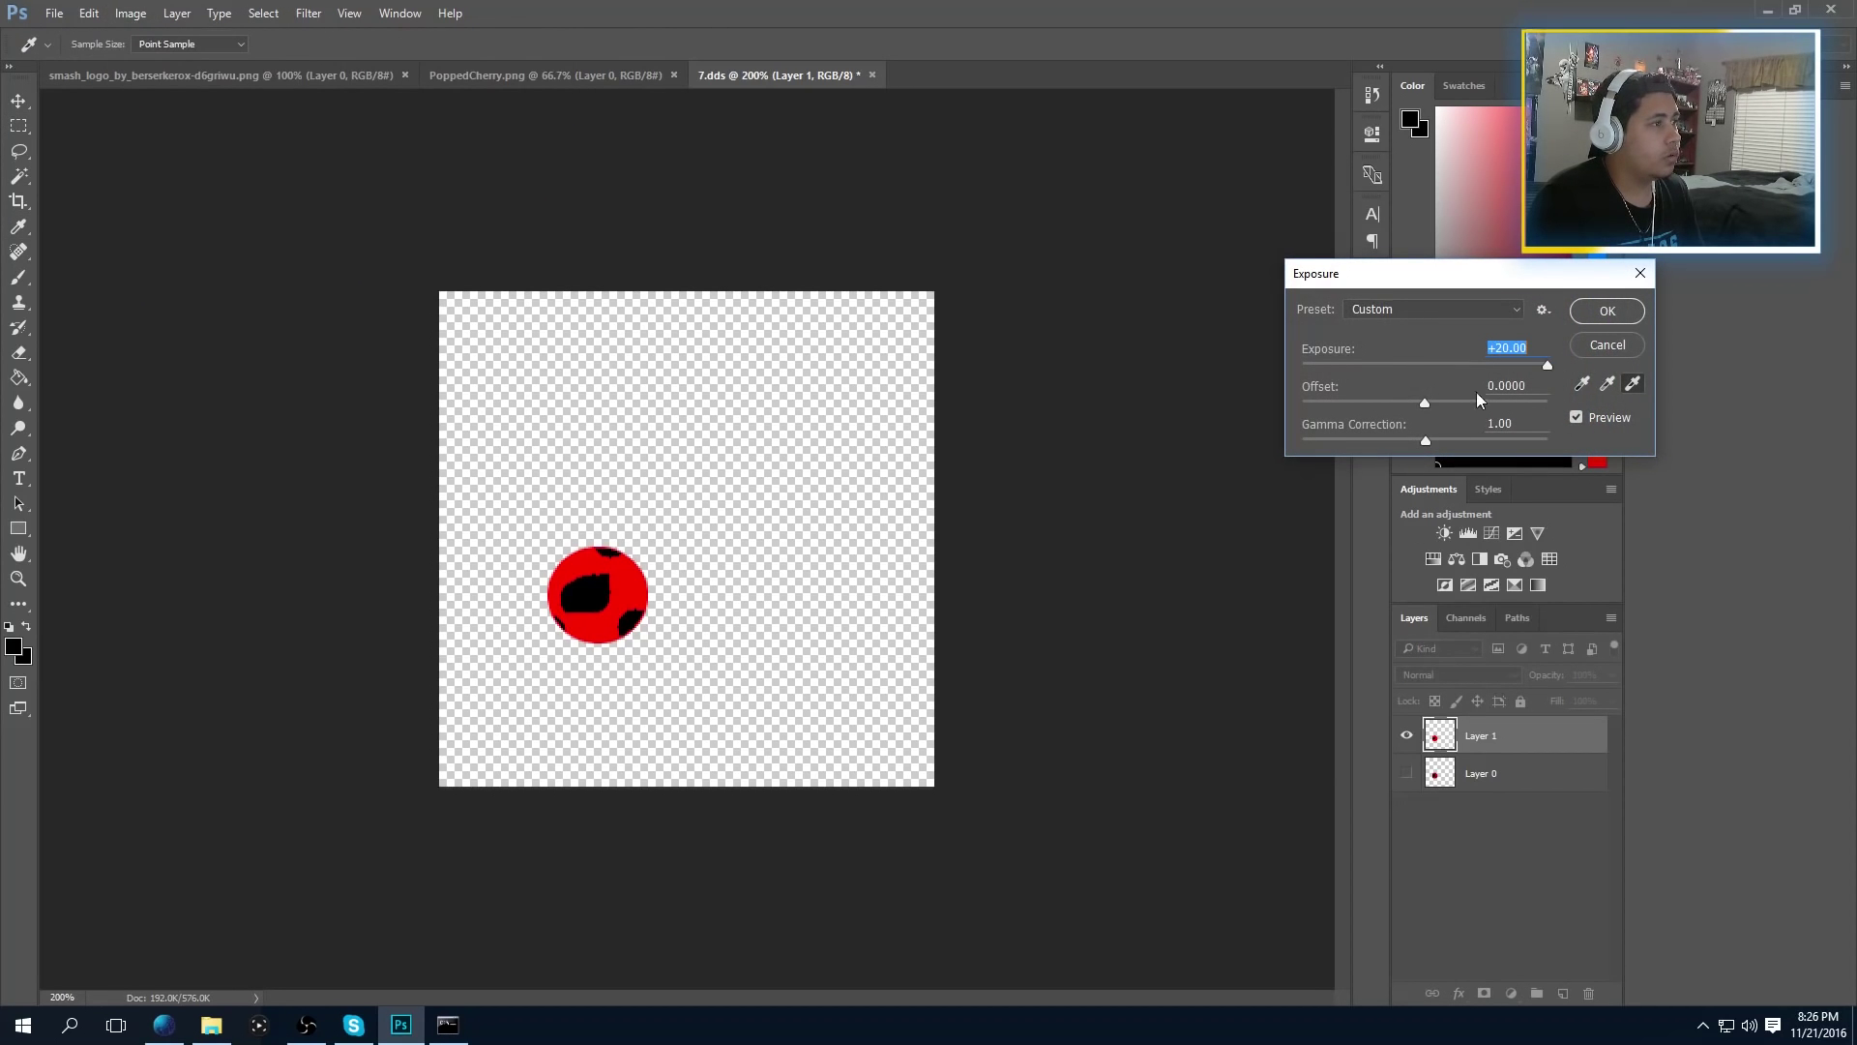
{"action": "left_click_drag", "start_coordinate": [1425, 402], "coordinate": [1548, 416]}
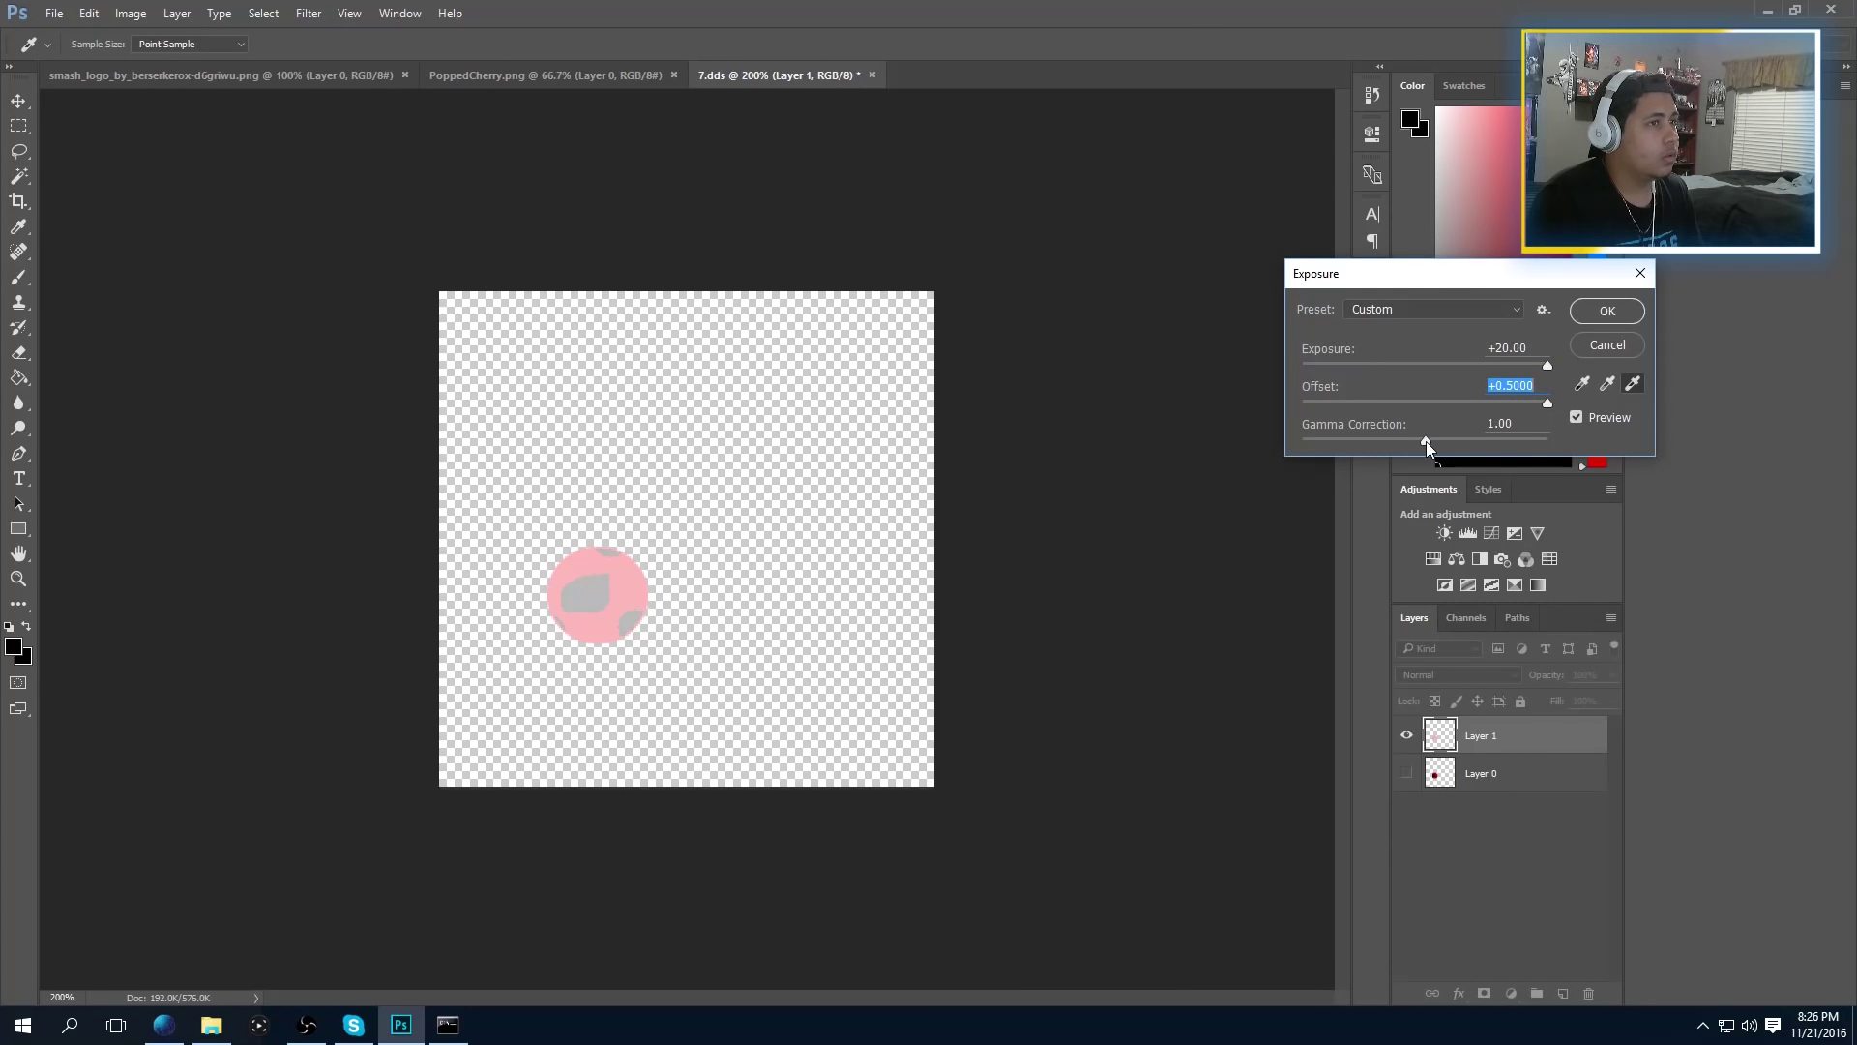
{"action": "left_click_drag", "start_coordinate": [1425, 441], "coordinate": [1279, 443]}
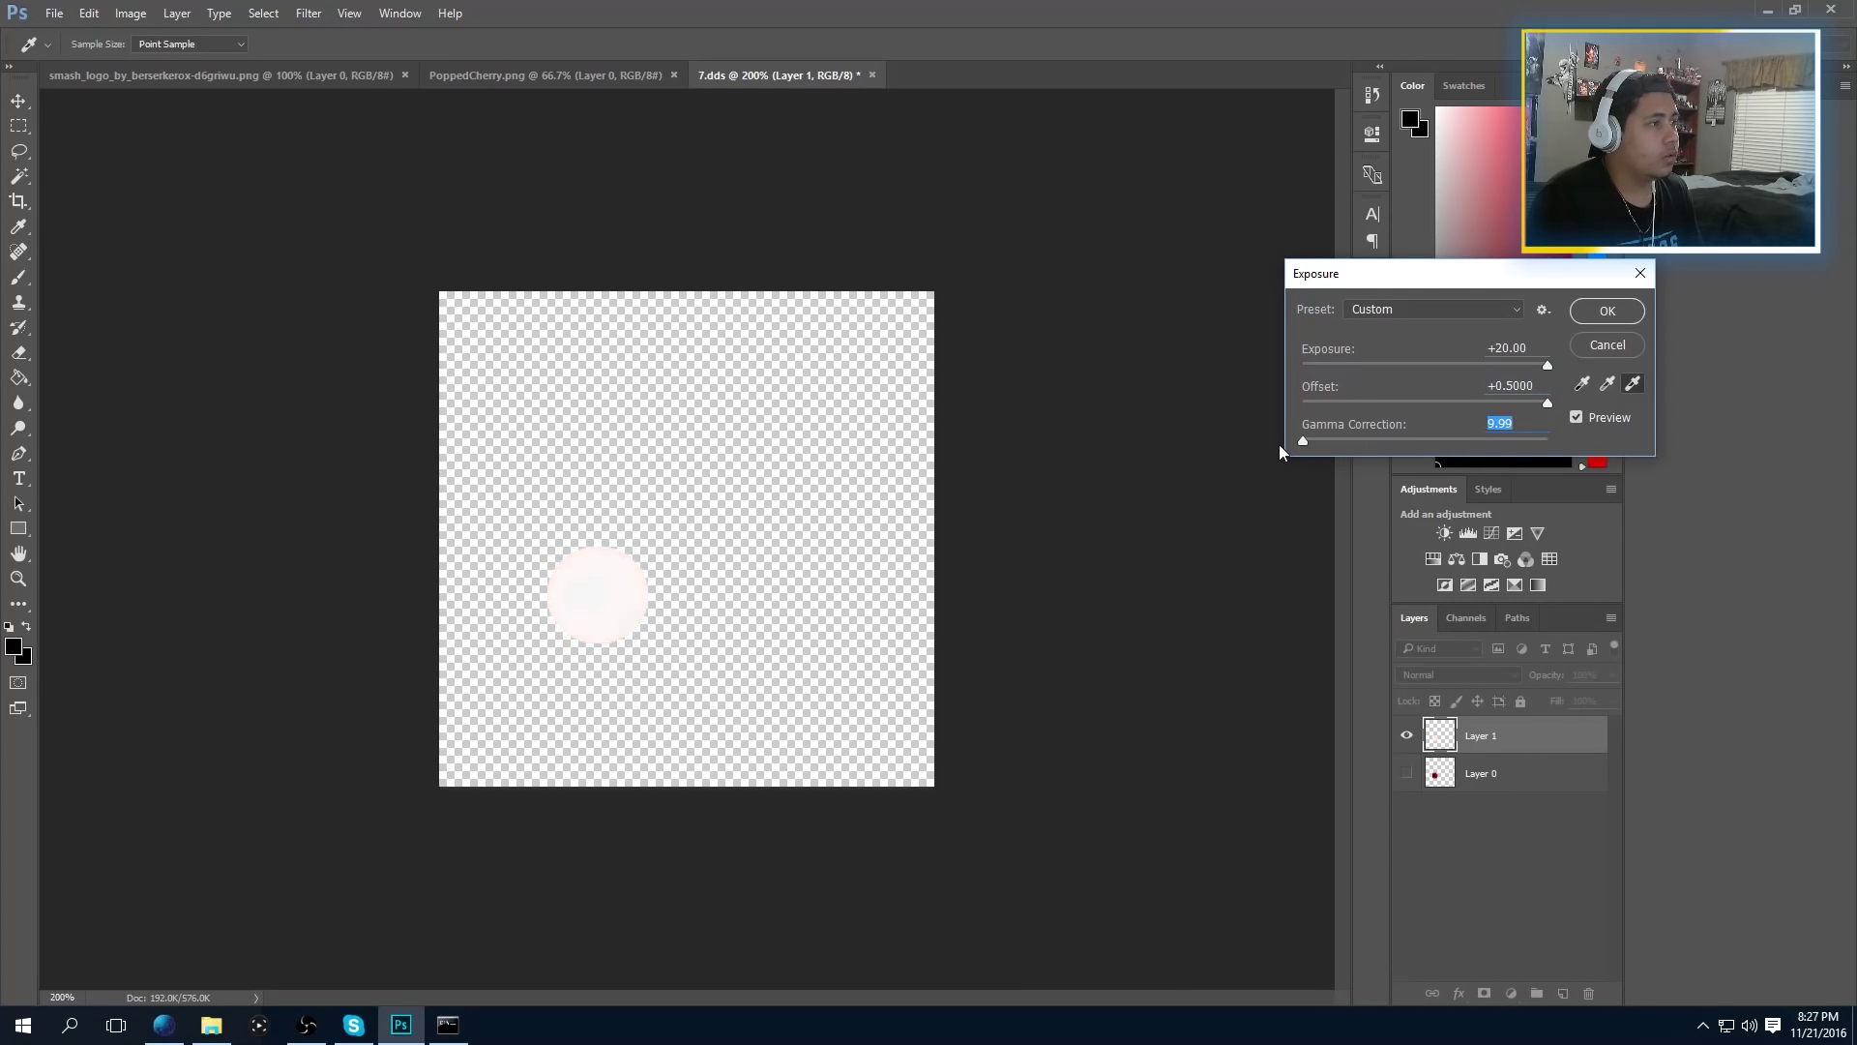
{"action": "left_click", "coordinate": [1607, 311]}
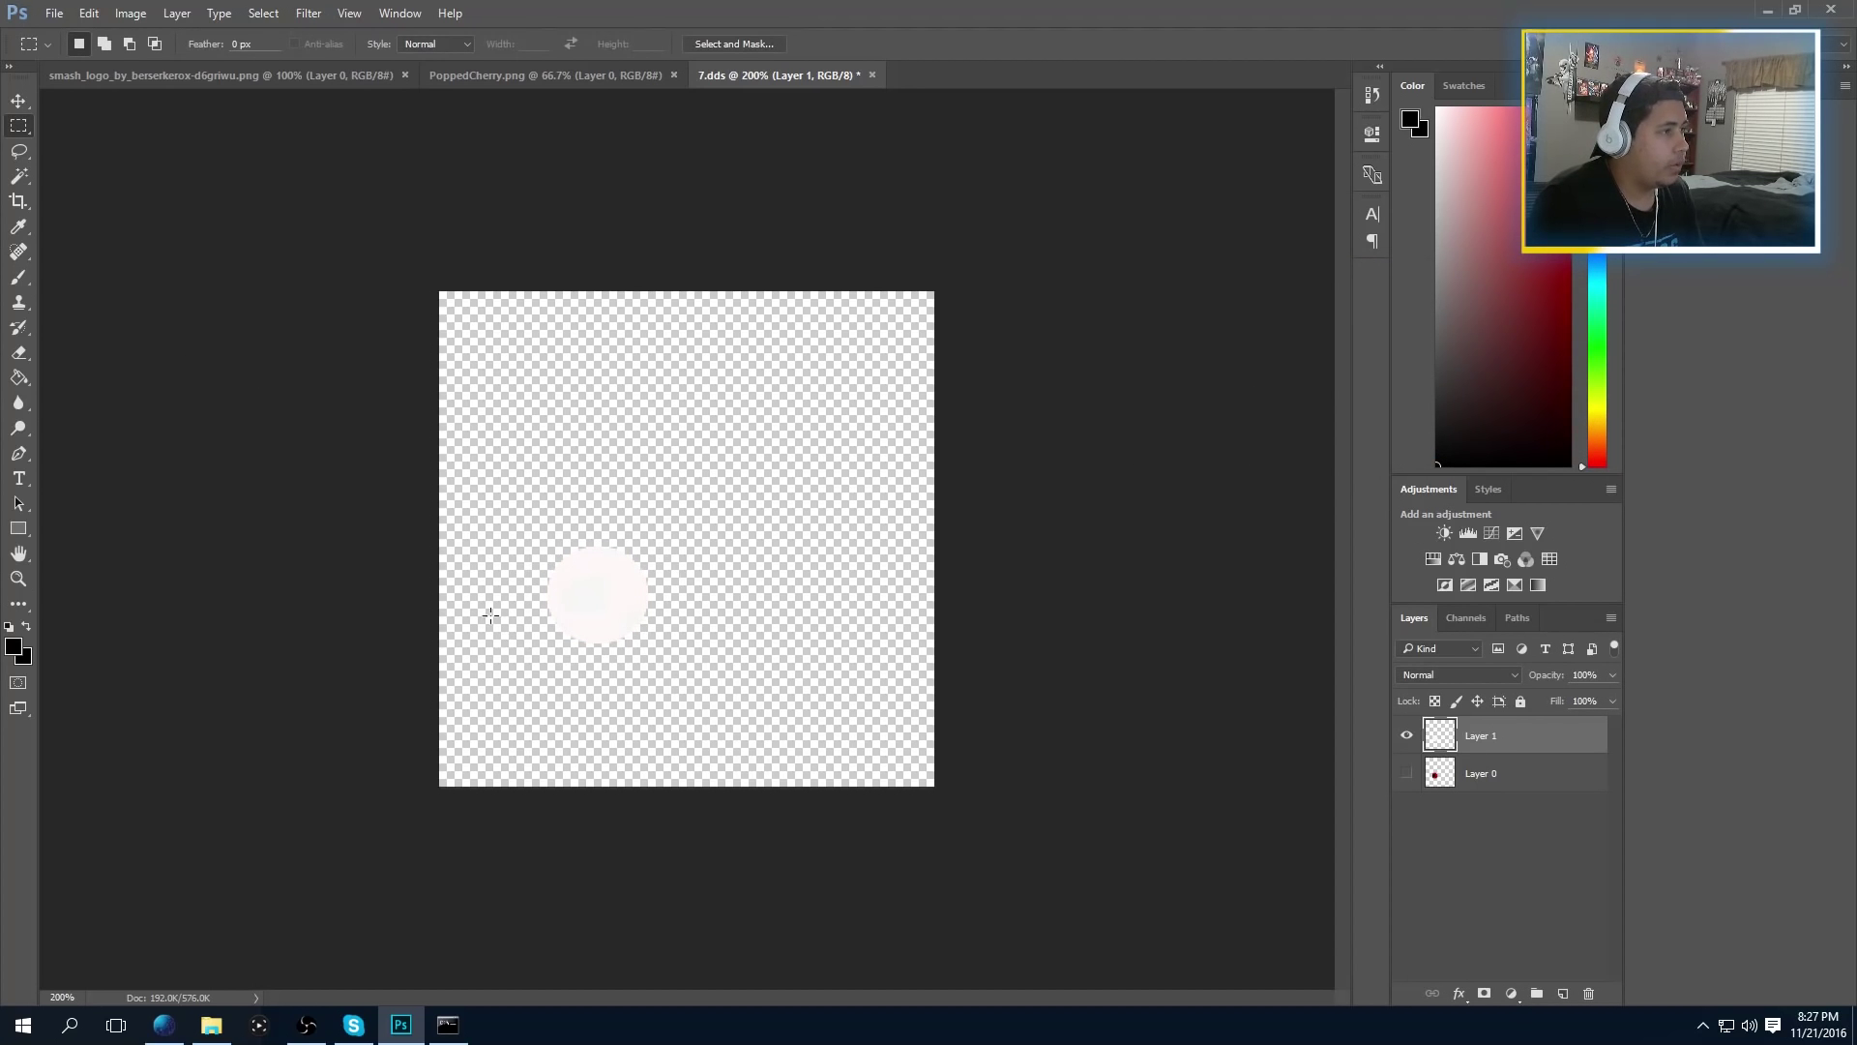
Fill the transparent area around Layer 1's white circle with black, and select and copy the whole canvas
{"action": "left_click", "coordinate": [19, 379]}
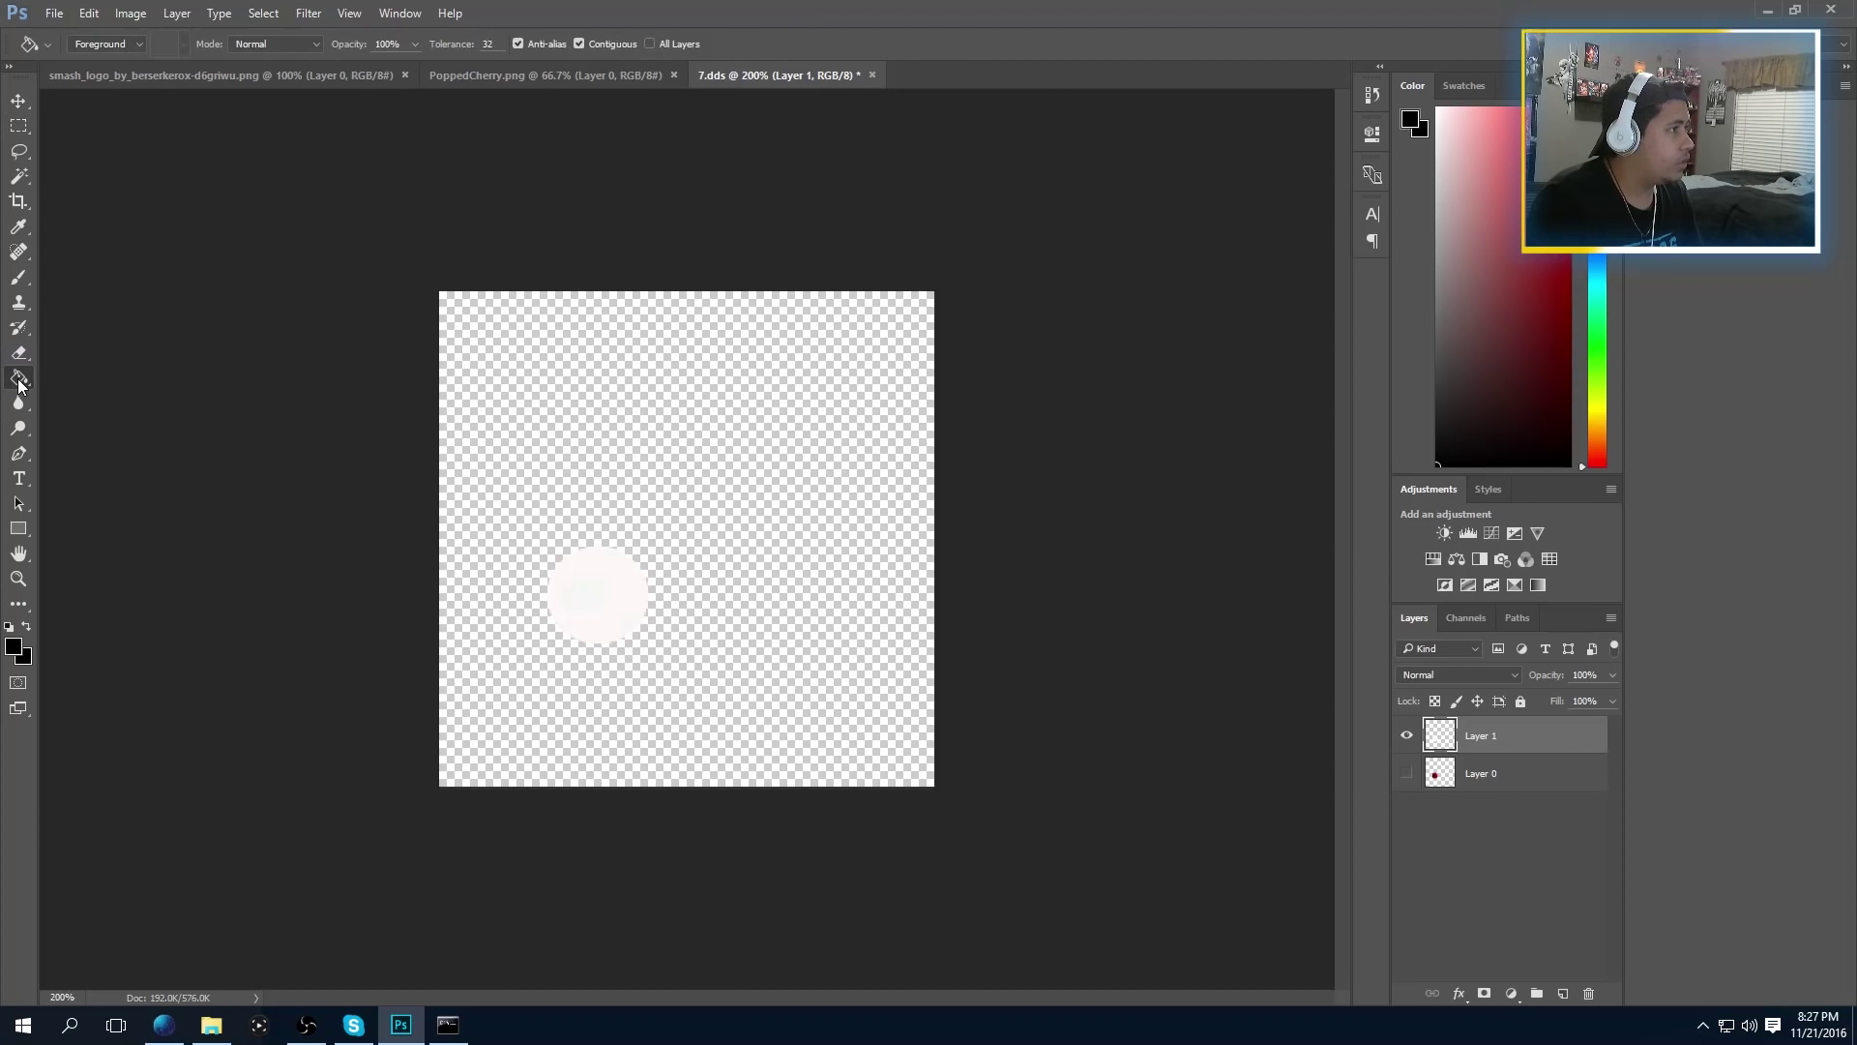
{"action": "left_click", "coordinate": [700, 432]}
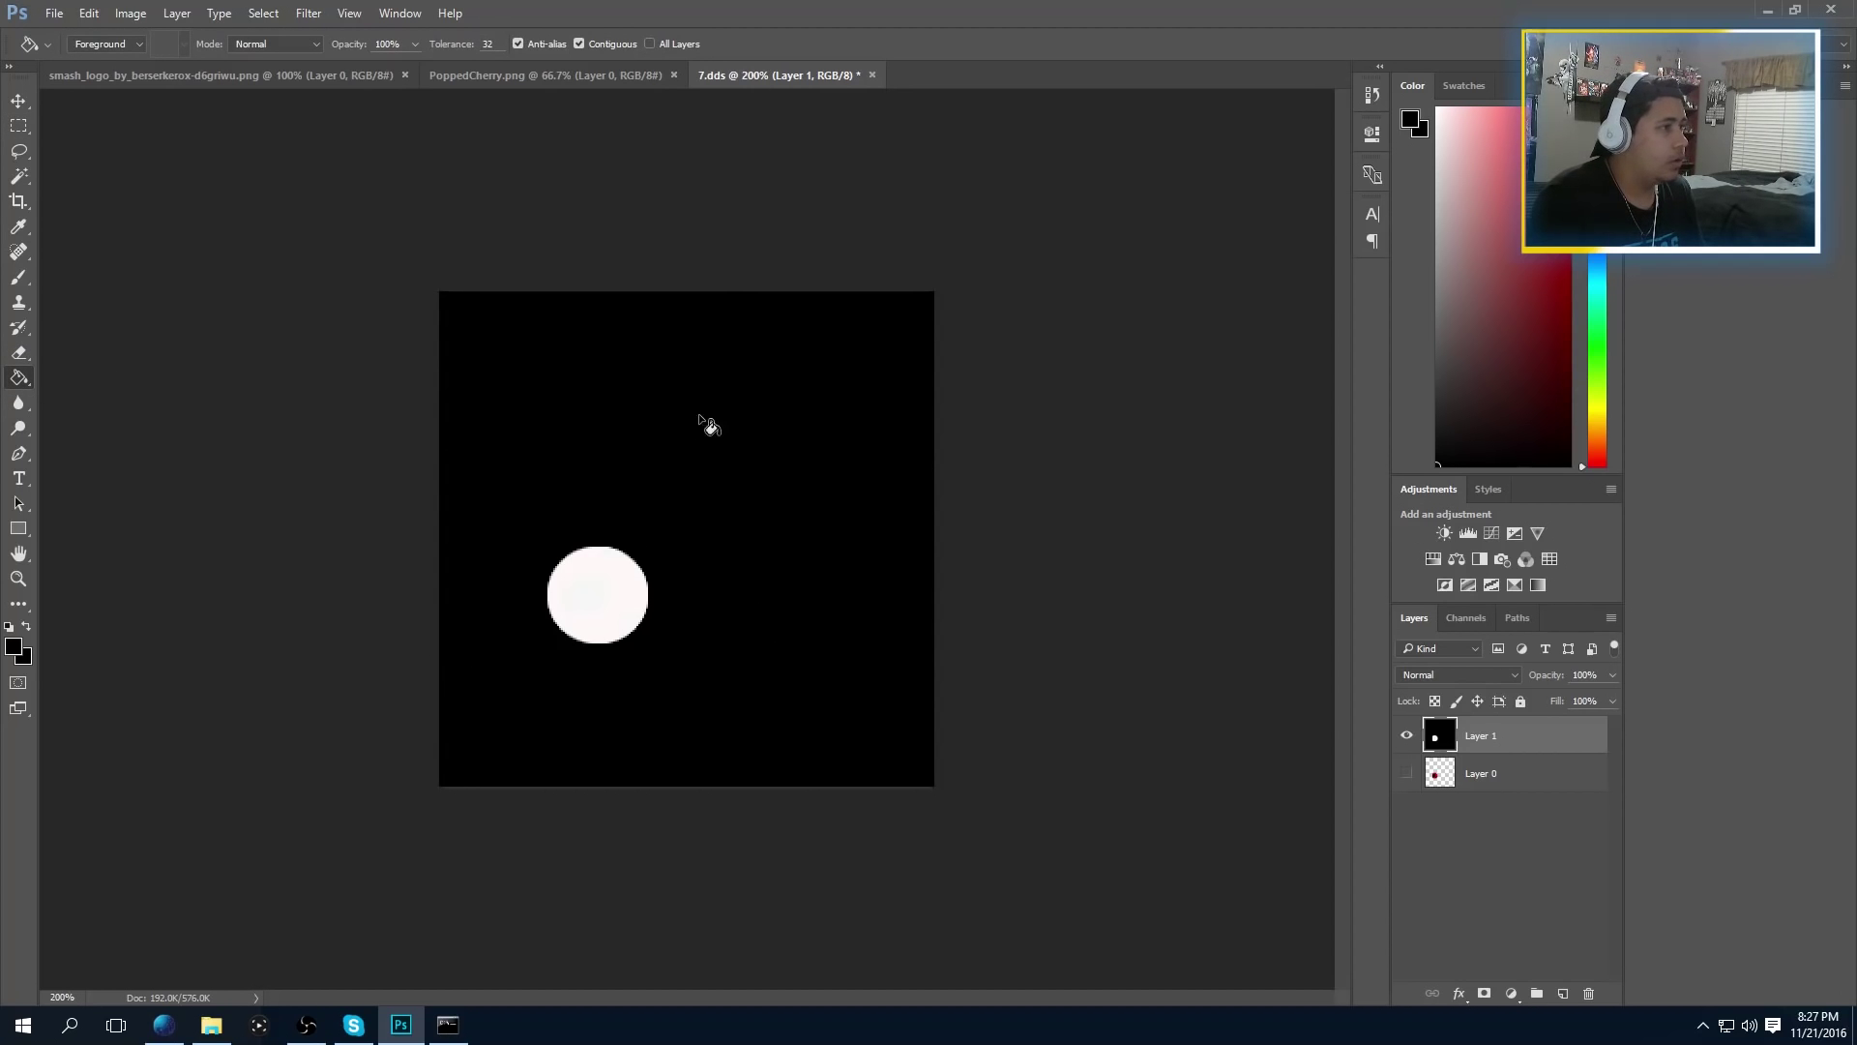
{"action": "left_click", "coordinate": [18, 126]}
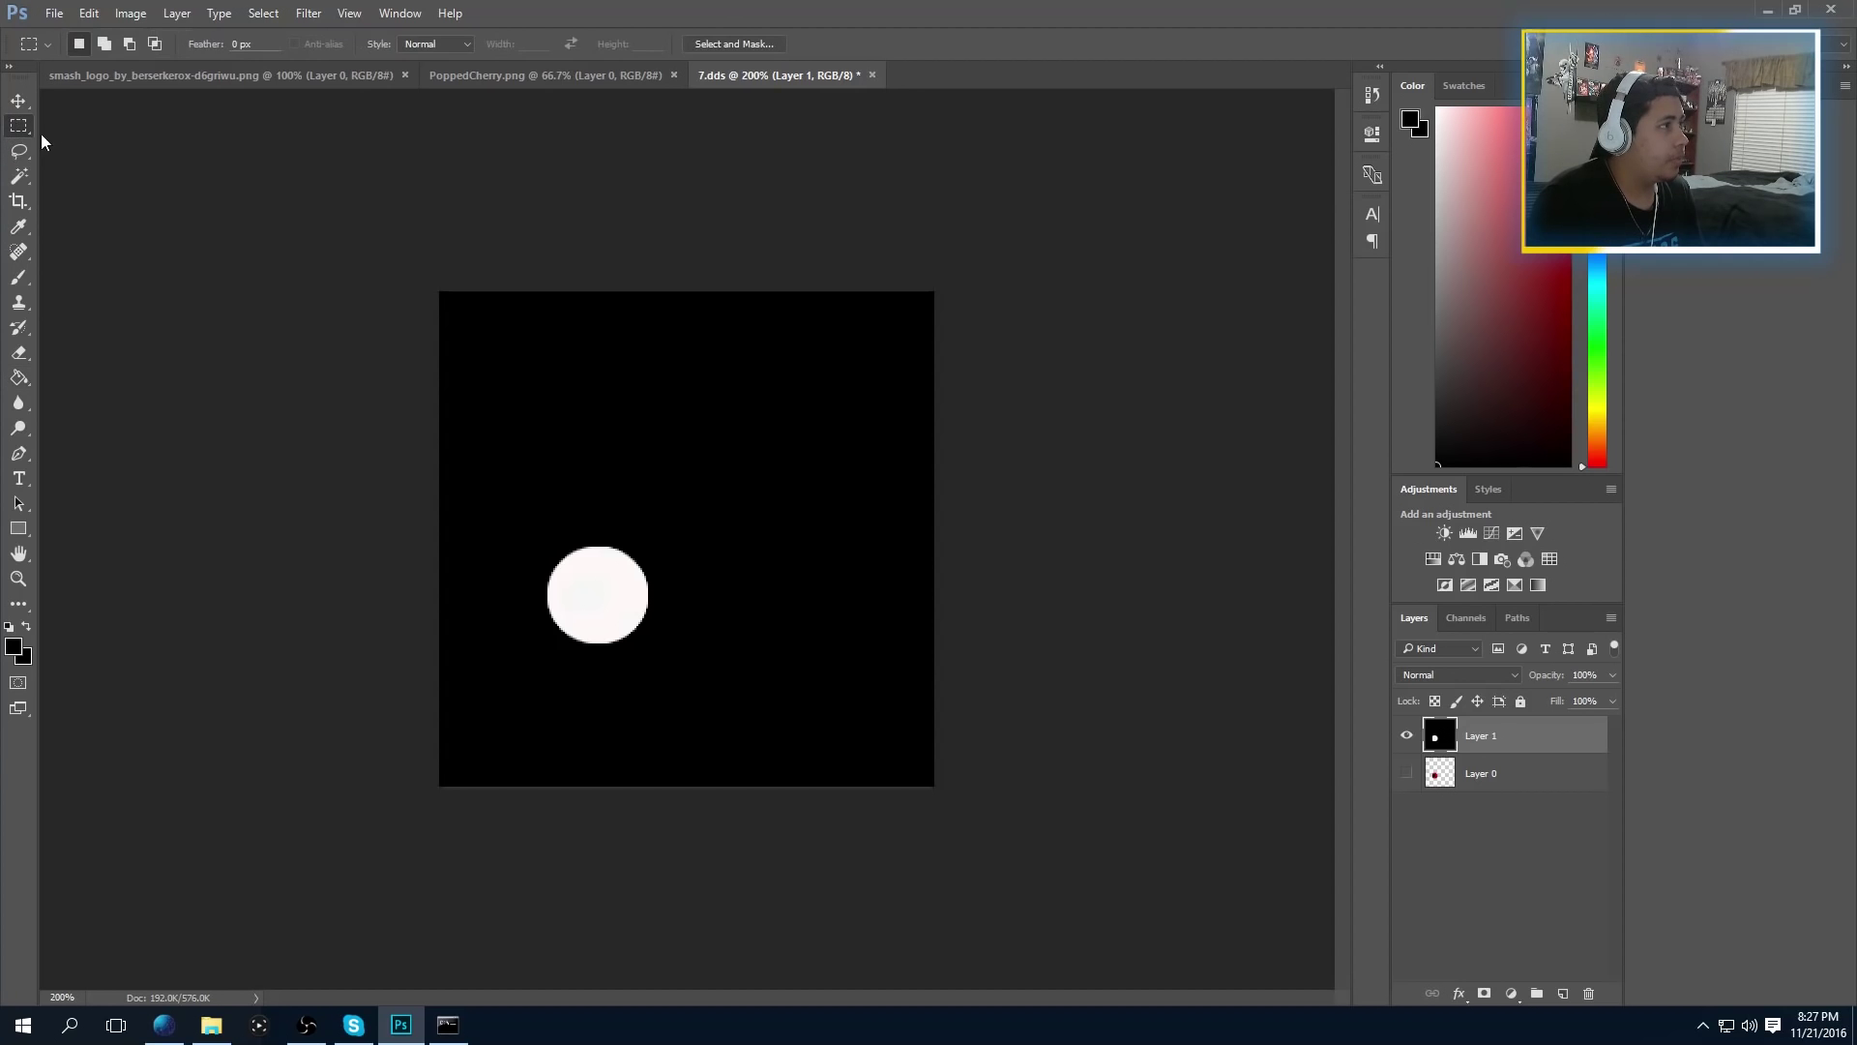
{"action": "left_click_drag", "start_coordinate": [440, 291], "coordinate": [935, 774]}
{"action": "left_click_drag", "start_coordinate": [1200, 1035], "coordinate": [1231, 1003]}
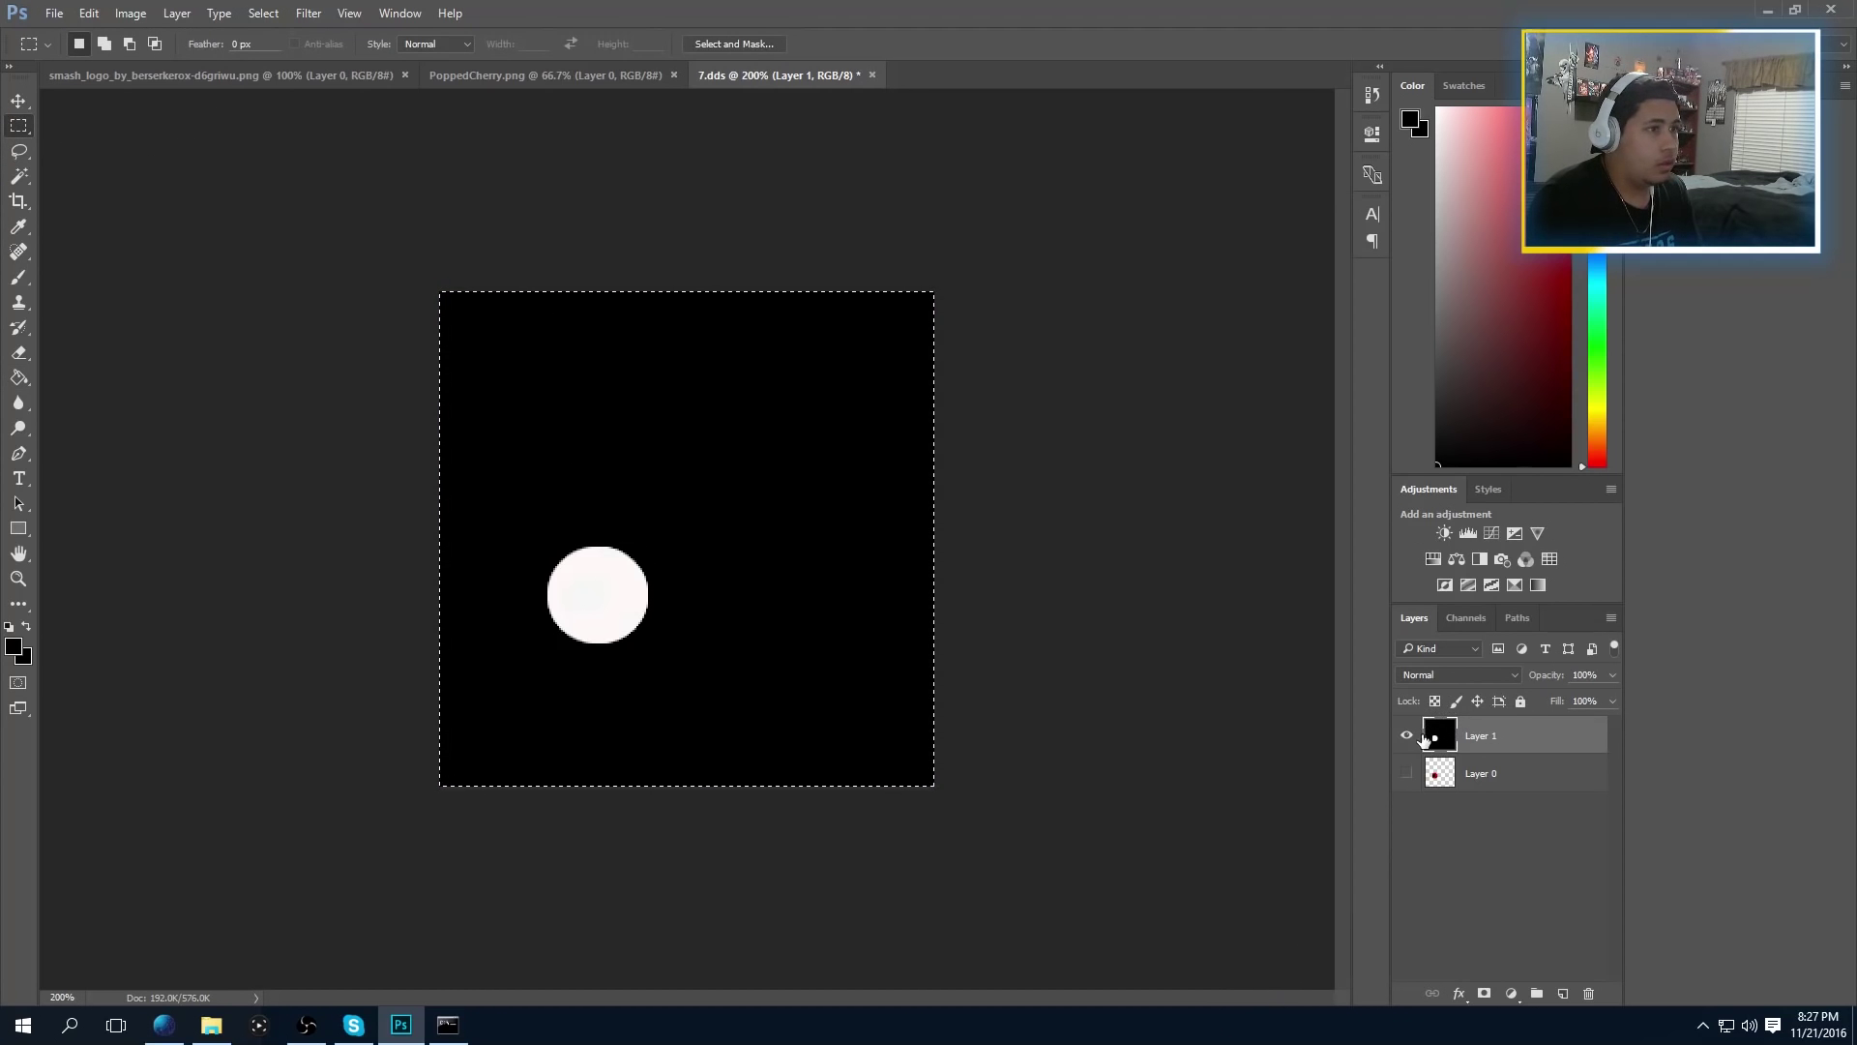
Hide Layer 1, show Layer 0, and paste the copied black-and-white mask into the Alpha 1 channel
{"action": "left_click", "coordinate": [1405, 737]}
{"action": "left_click", "coordinate": [1406, 773]}
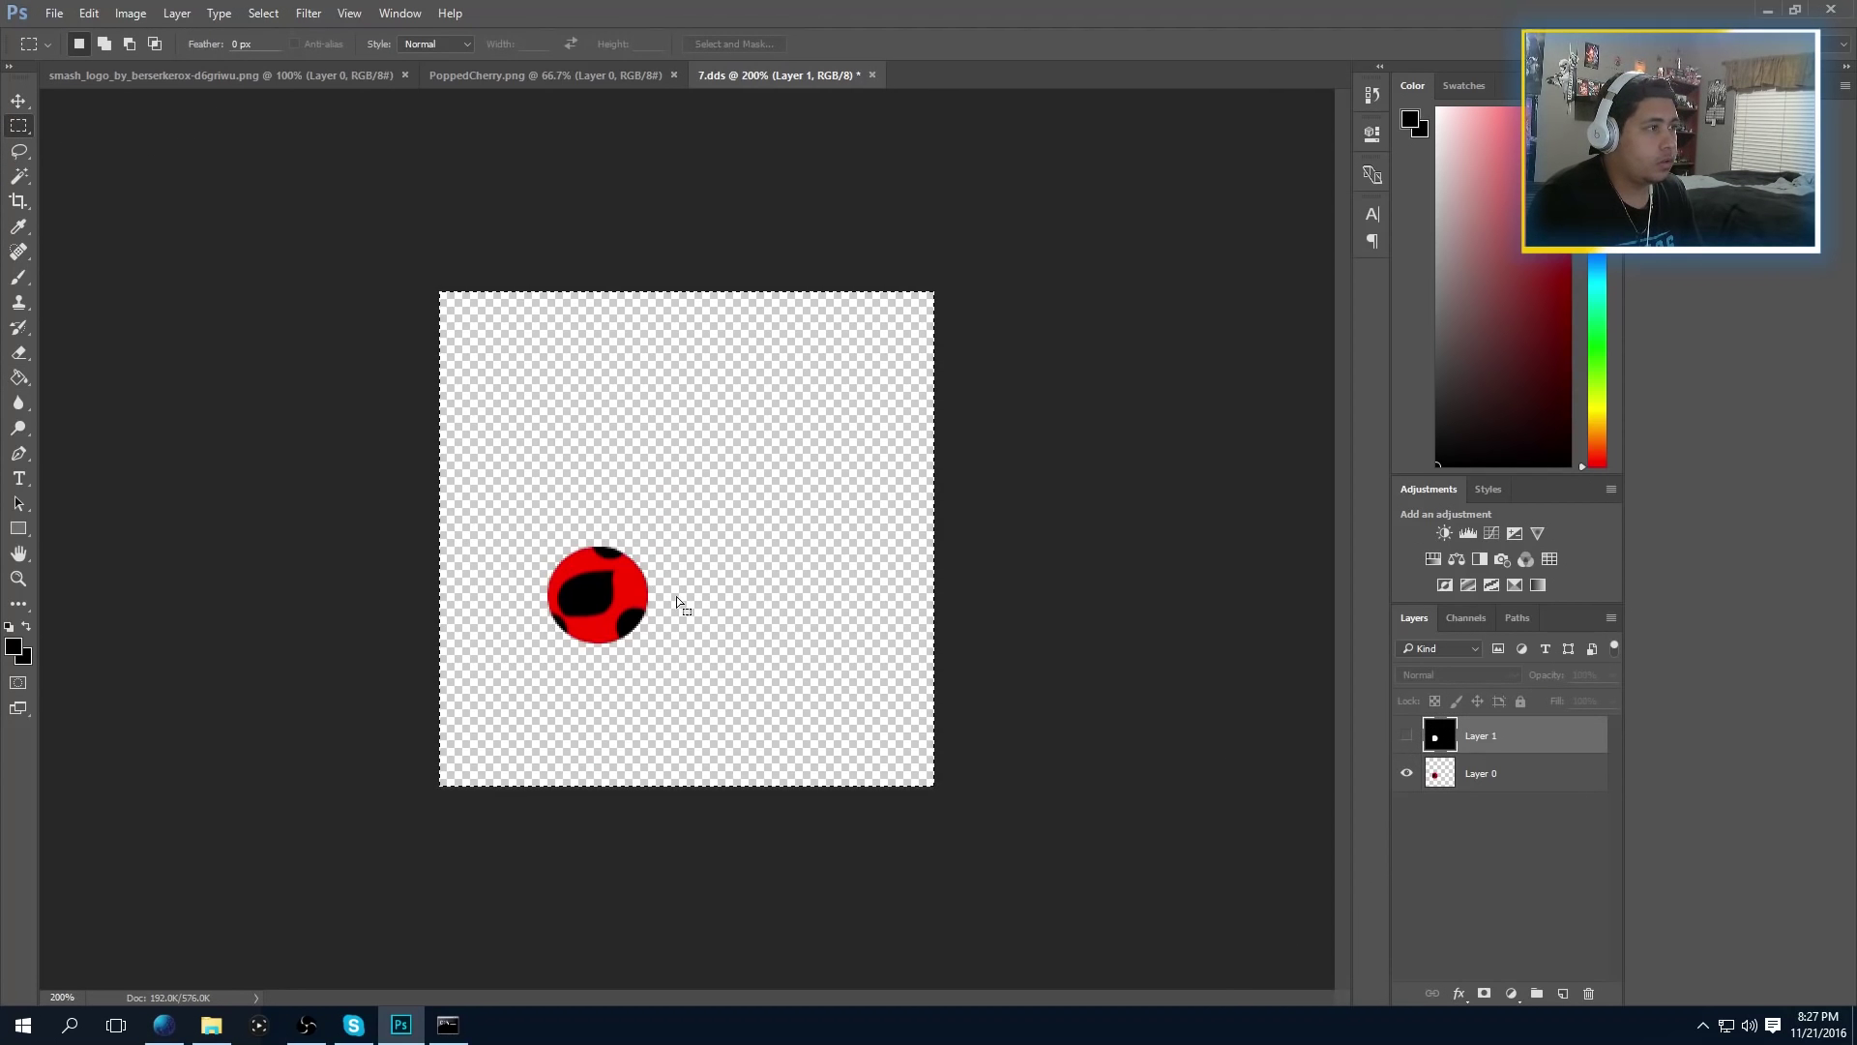
{"action": "left_click", "coordinate": [1466, 619]}
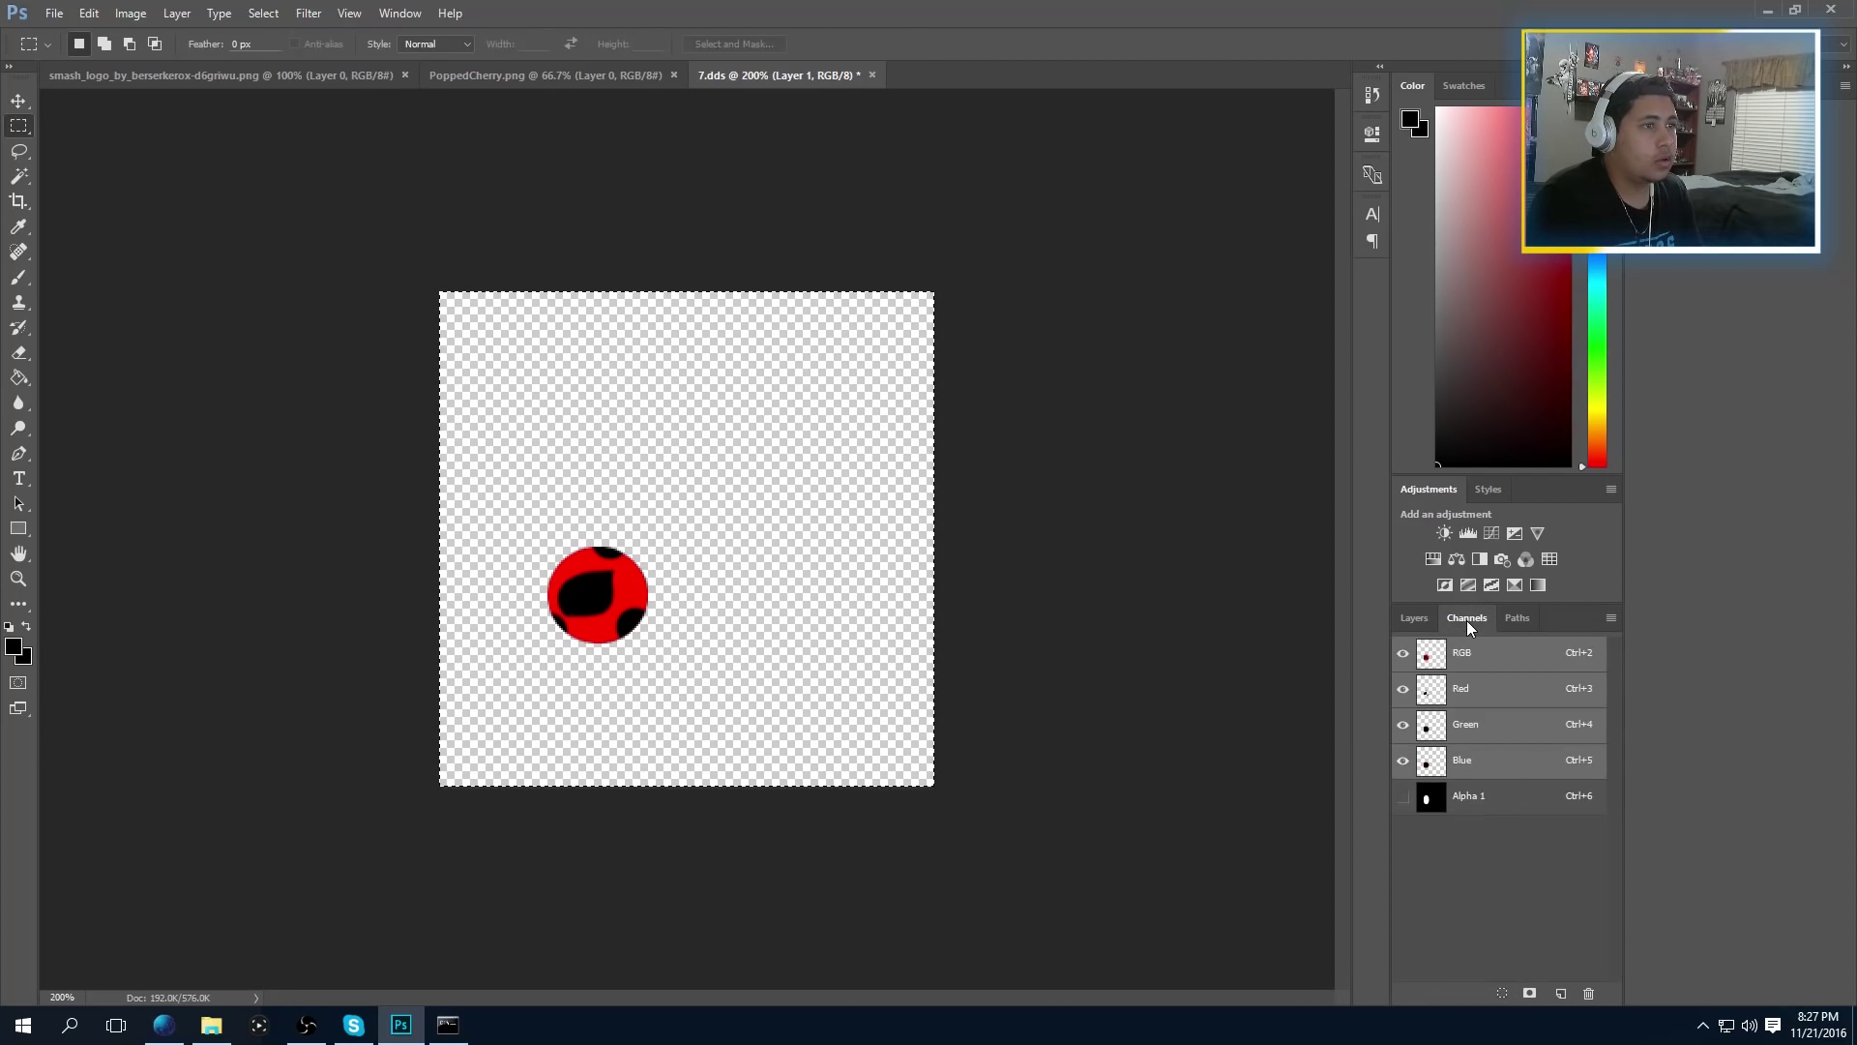
{"action": "left_click", "coordinate": [1461, 807]}
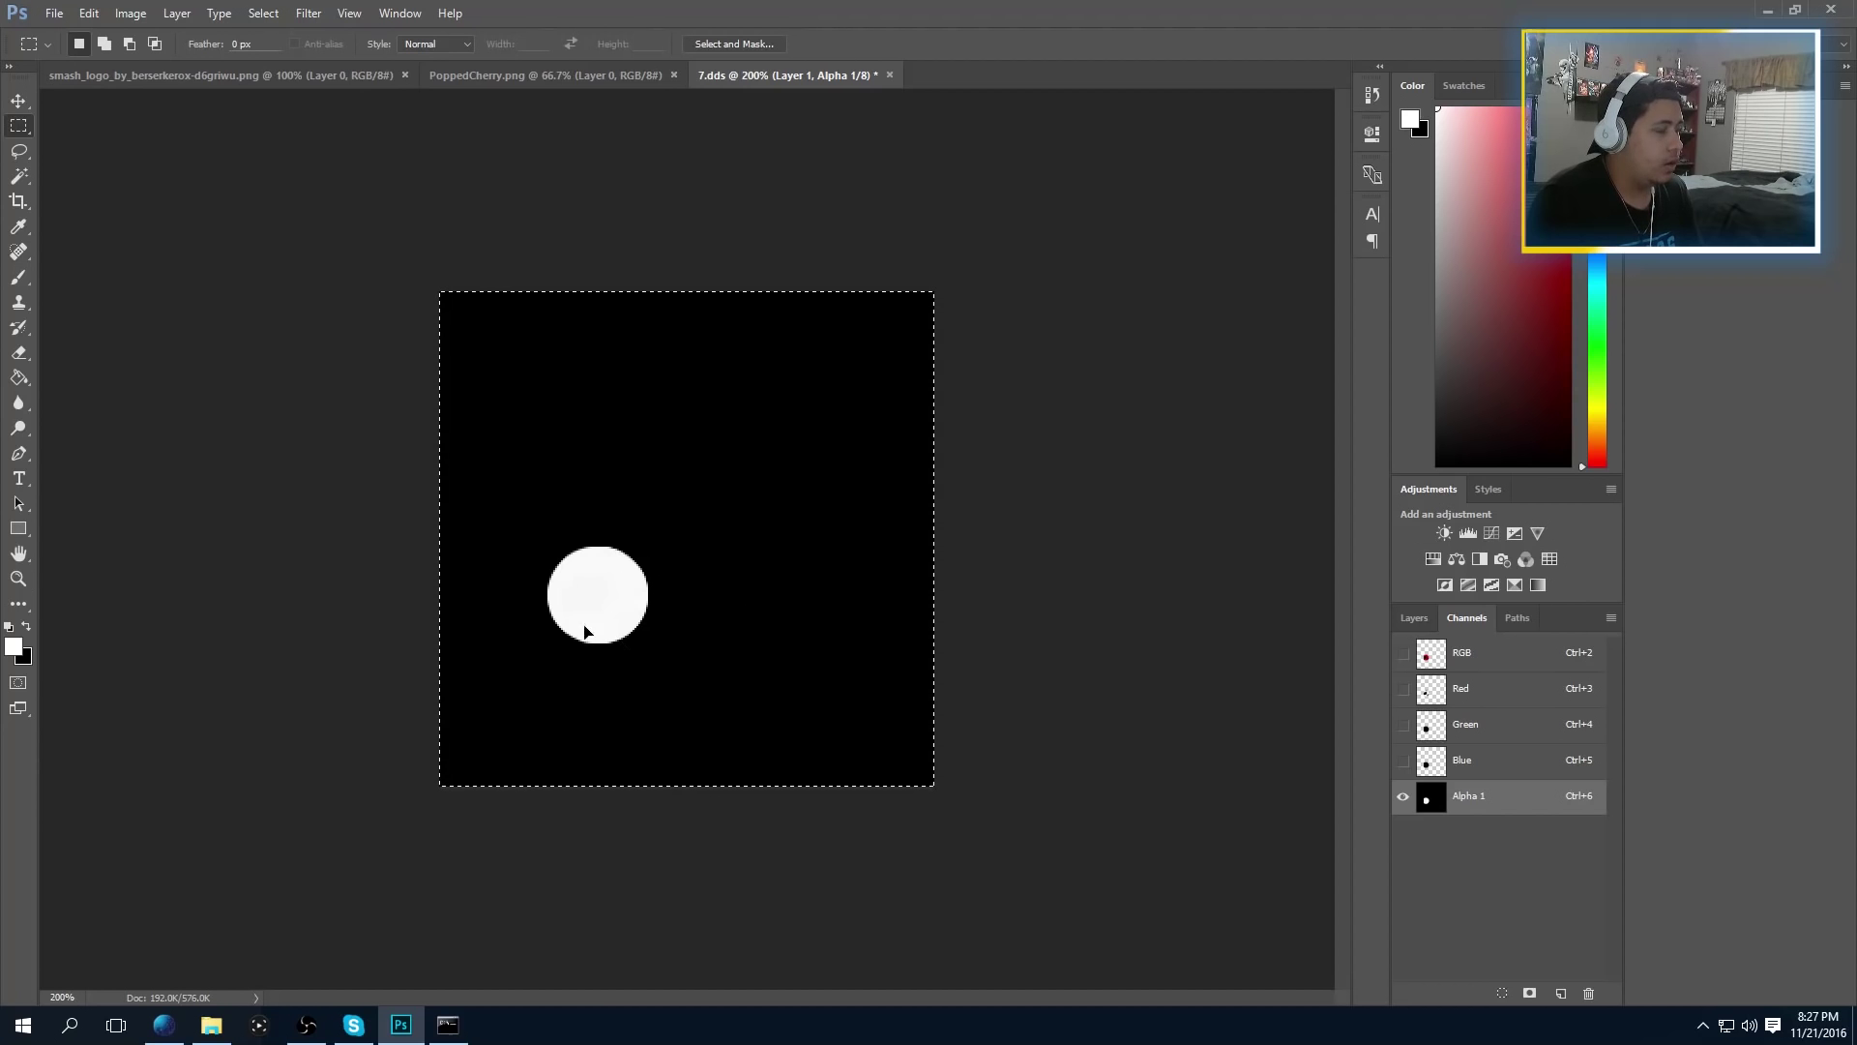
{"action": "key", "text": "ctrl+z"}
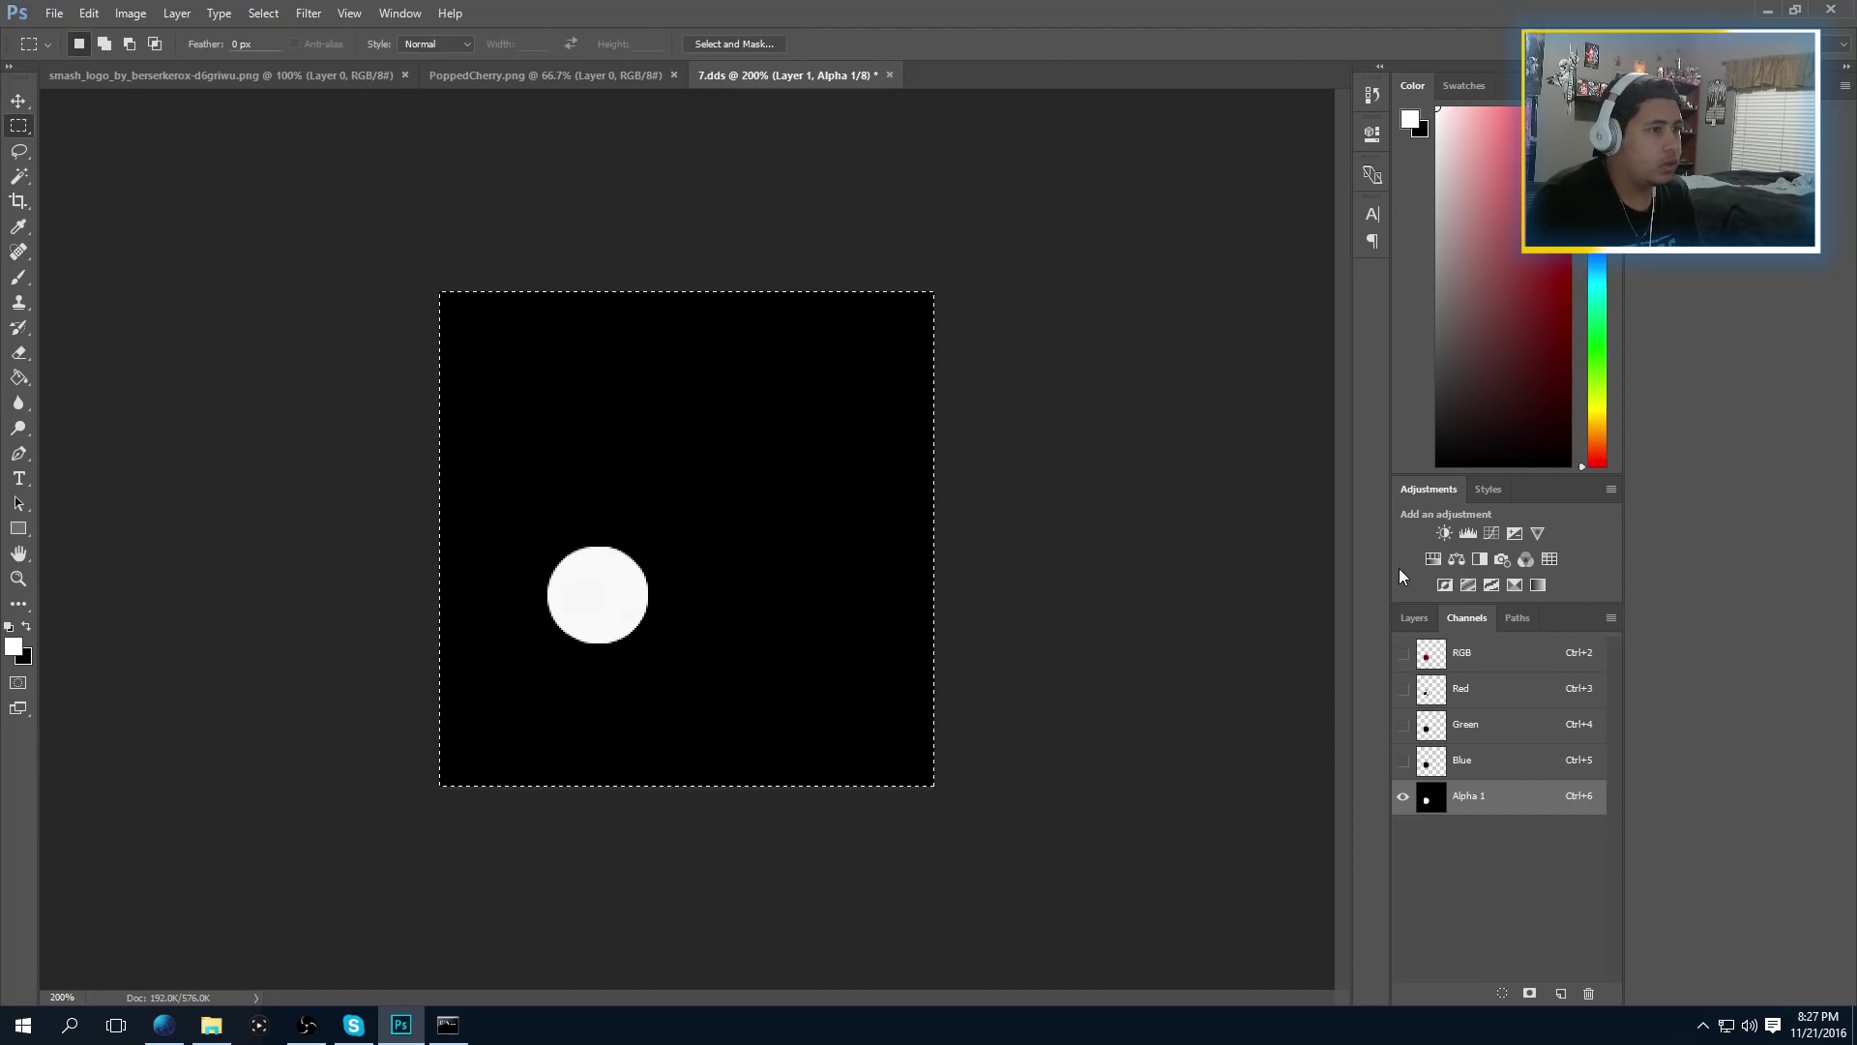
{"action": "left_click", "coordinate": [1411, 618]}
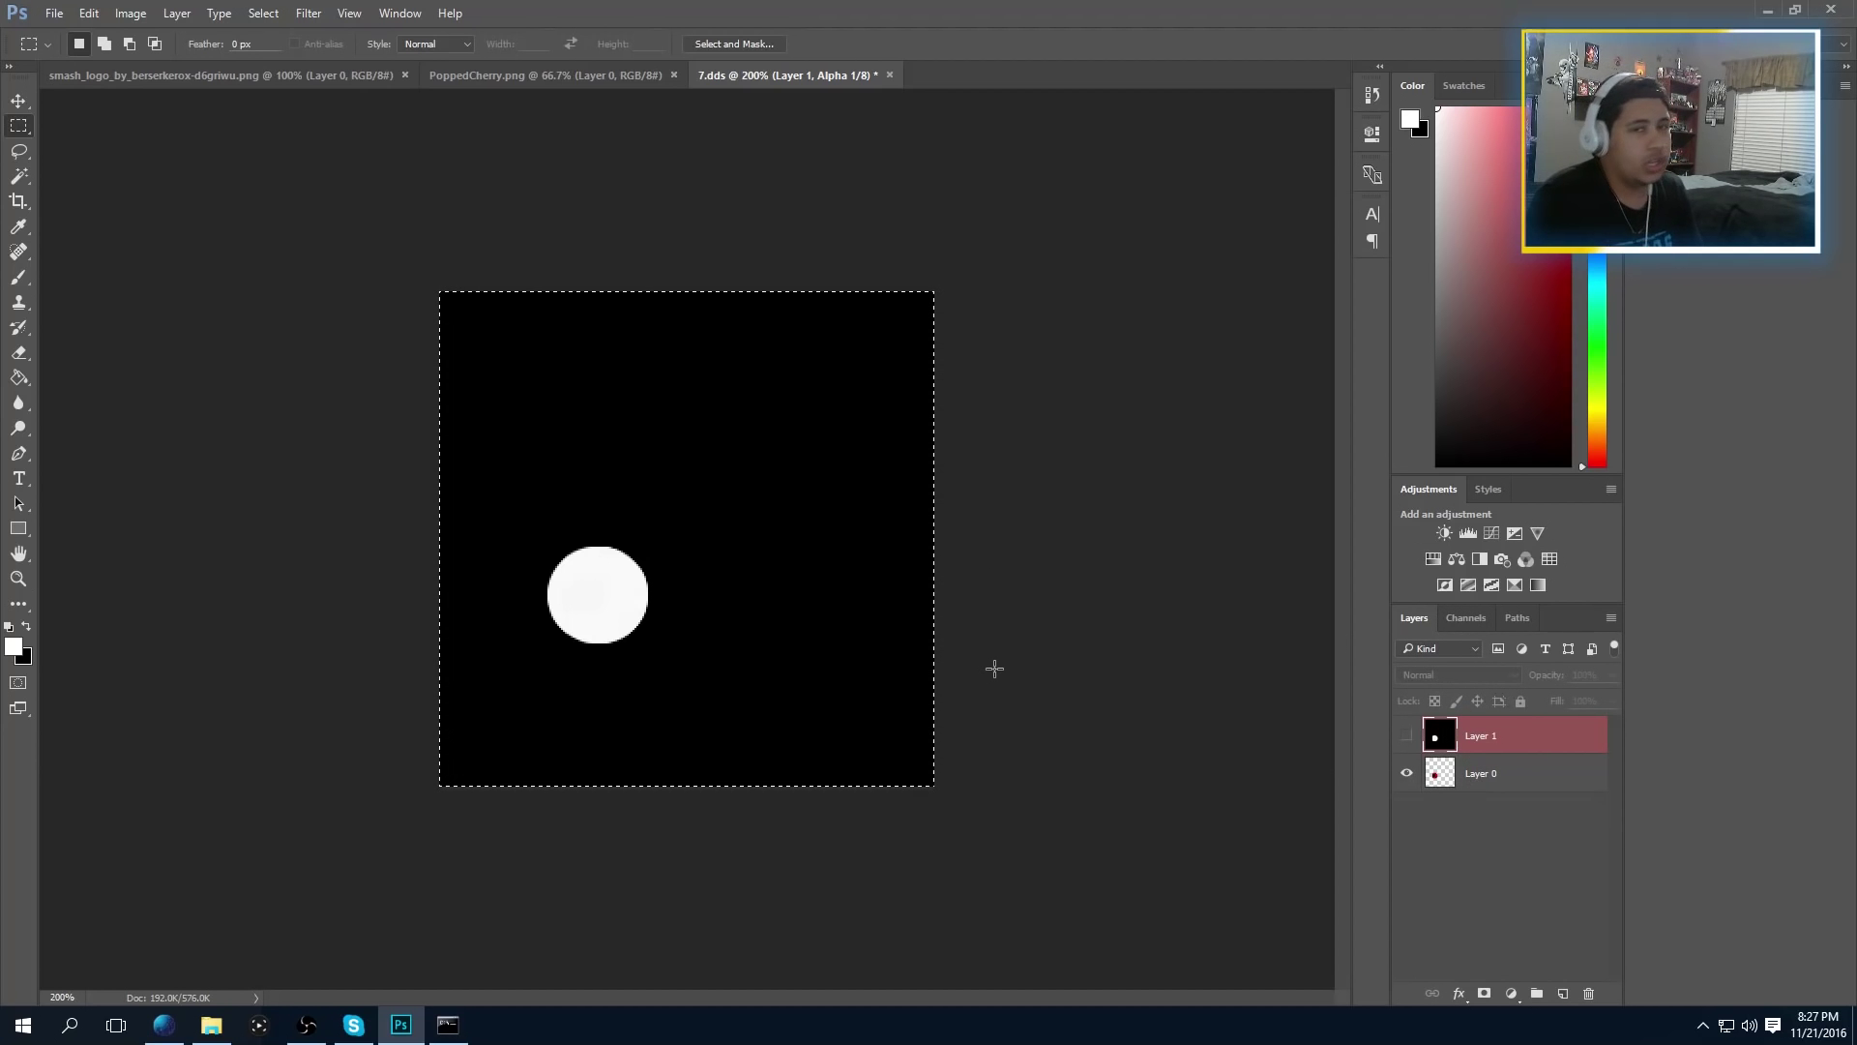
{"action": "left_click", "coordinate": [55, 13]}
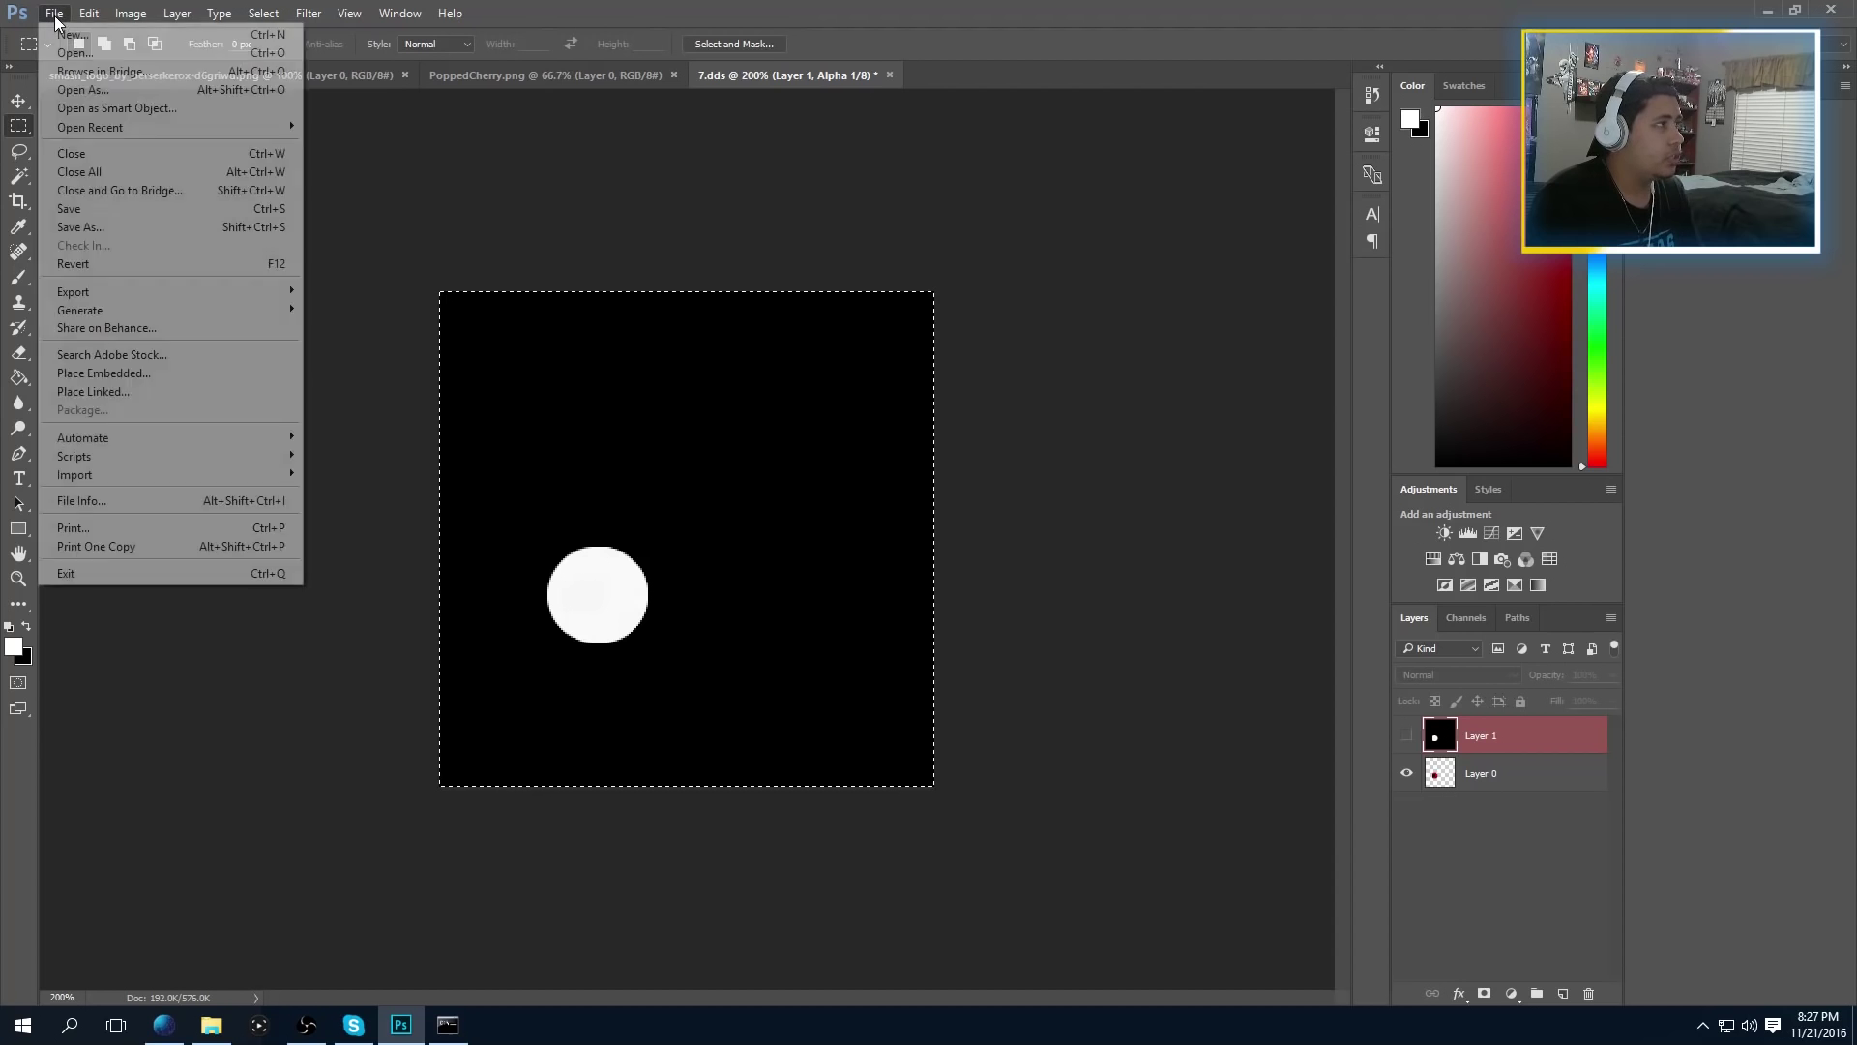
{"action": "left_click", "coordinate": [94, 228]}
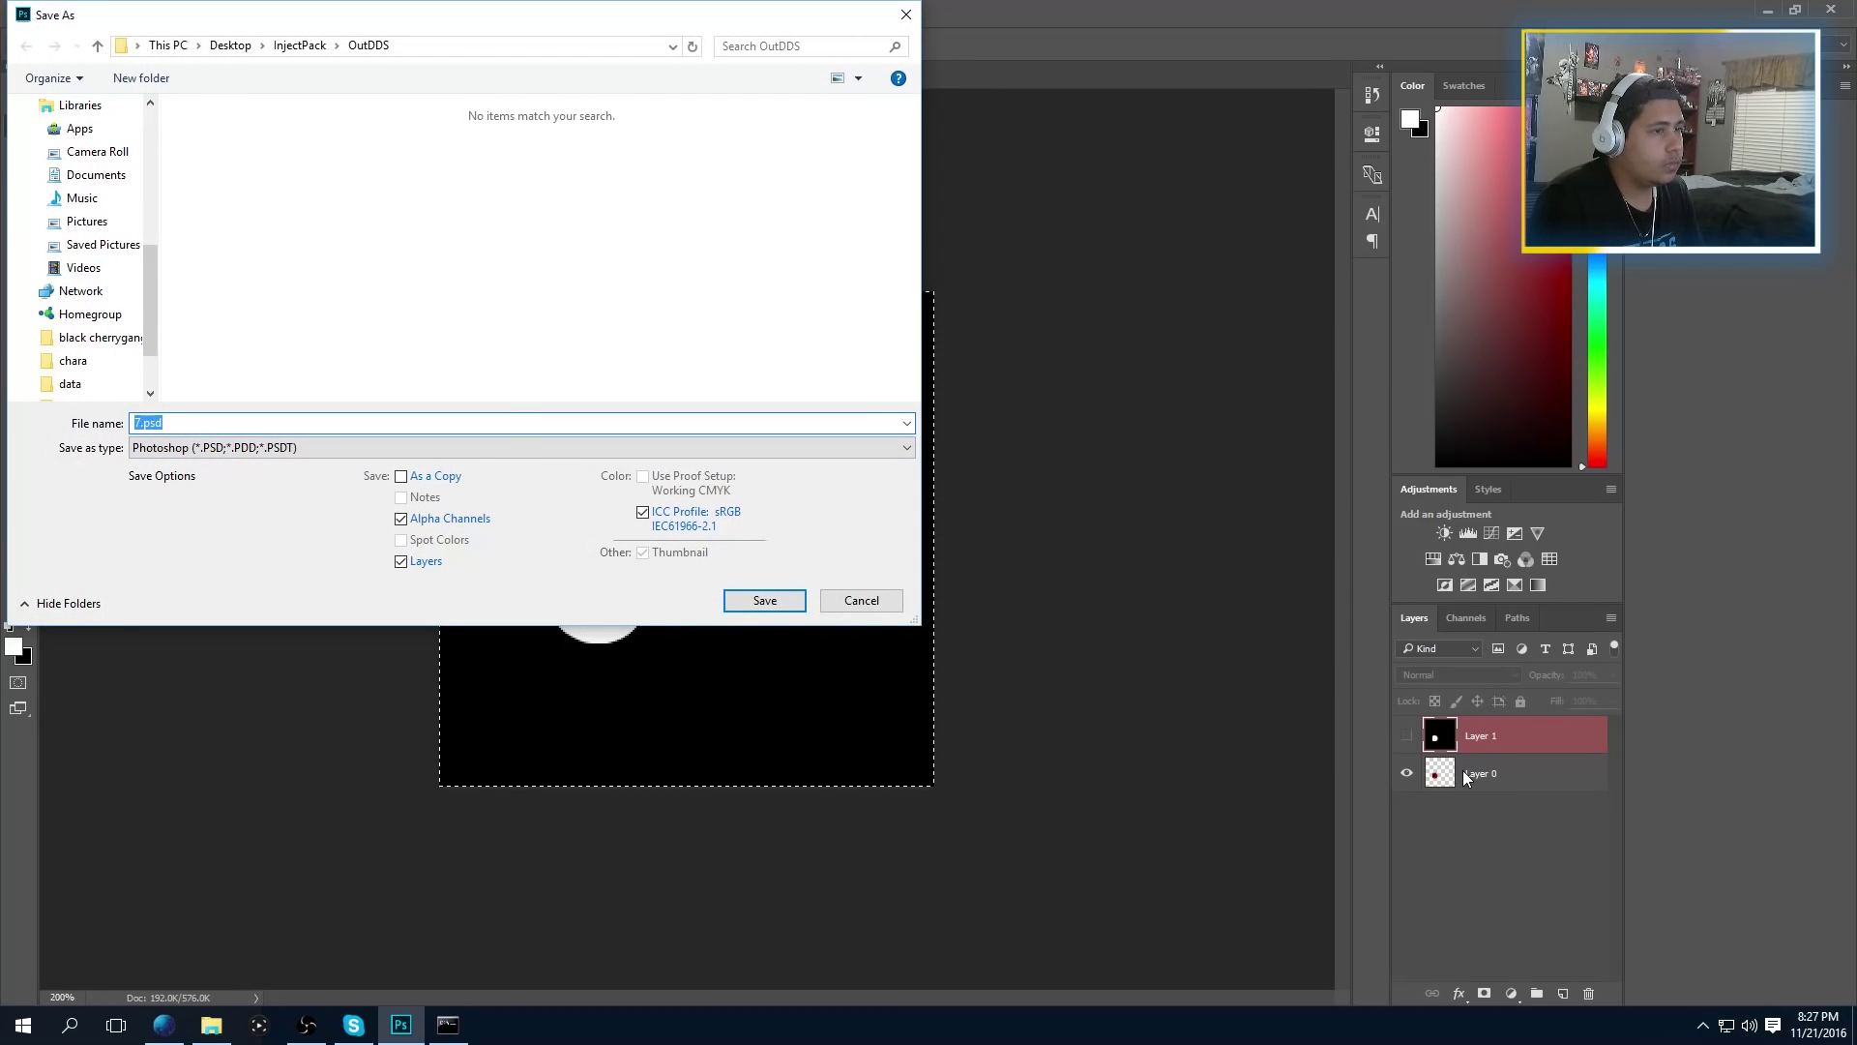
{"action": "left_click", "coordinate": [884, 601]}
Make Layer 0 active and save the image in D3D/DDS format over 7.dds in the OutDDS folder, including alpha channels
{"action": "left_click", "coordinate": [1485, 778]}
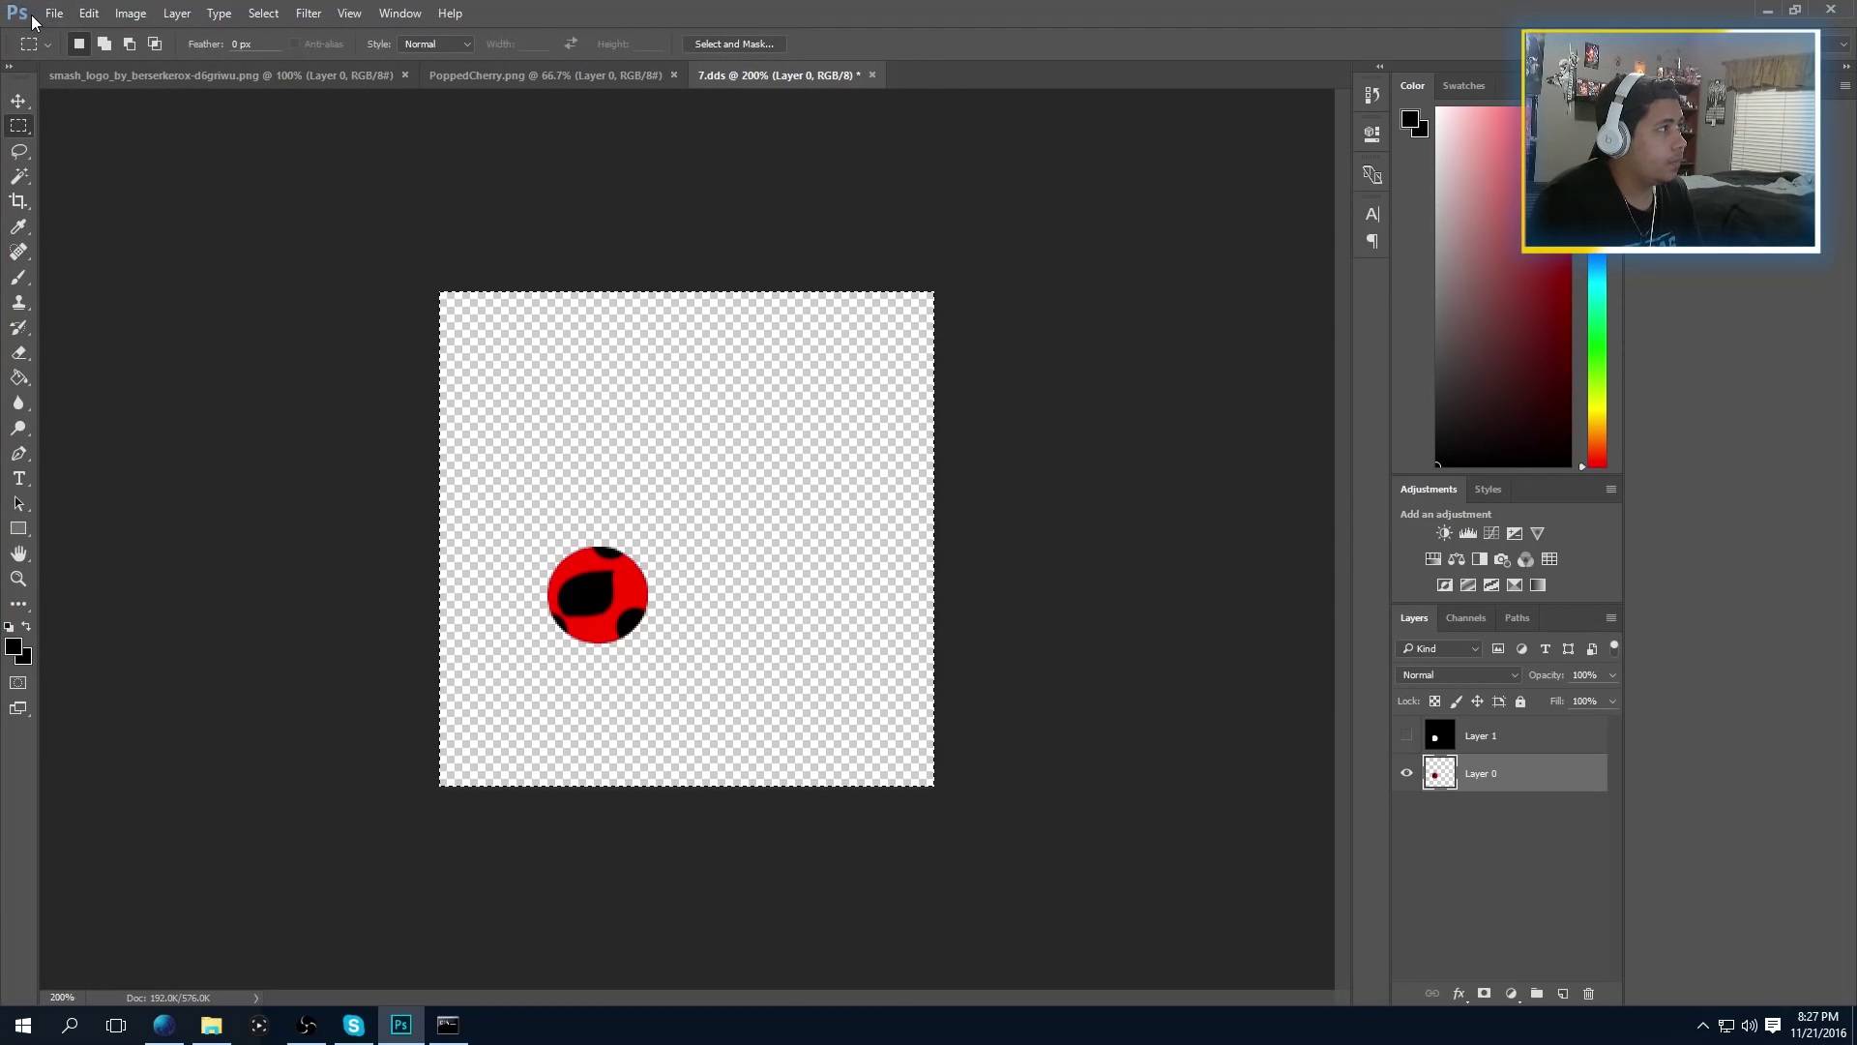
{"action": "left_click", "coordinate": [88, 14]}
{"action": "mouse_move", "coordinate": [54, 14]}
{"action": "left_click", "coordinate": [91, 229]}
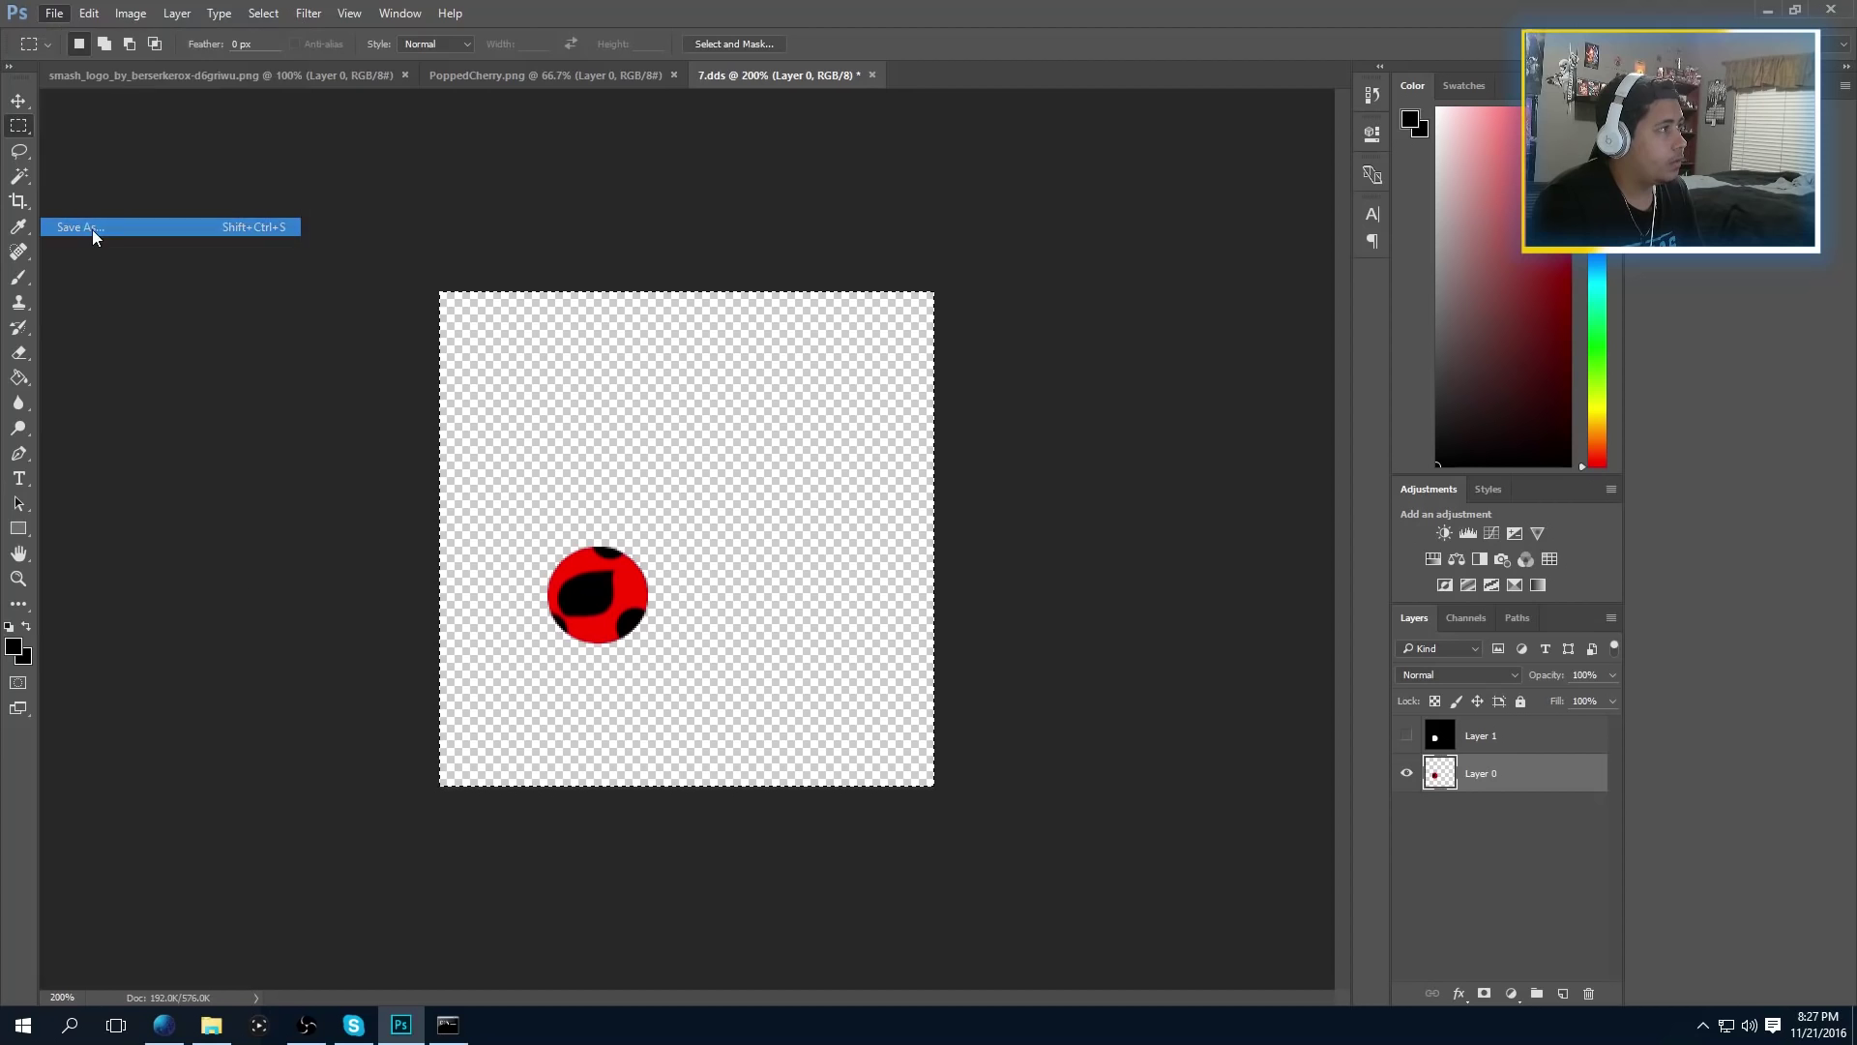
{"action": "left_click", "coordinate": [299, 447]}
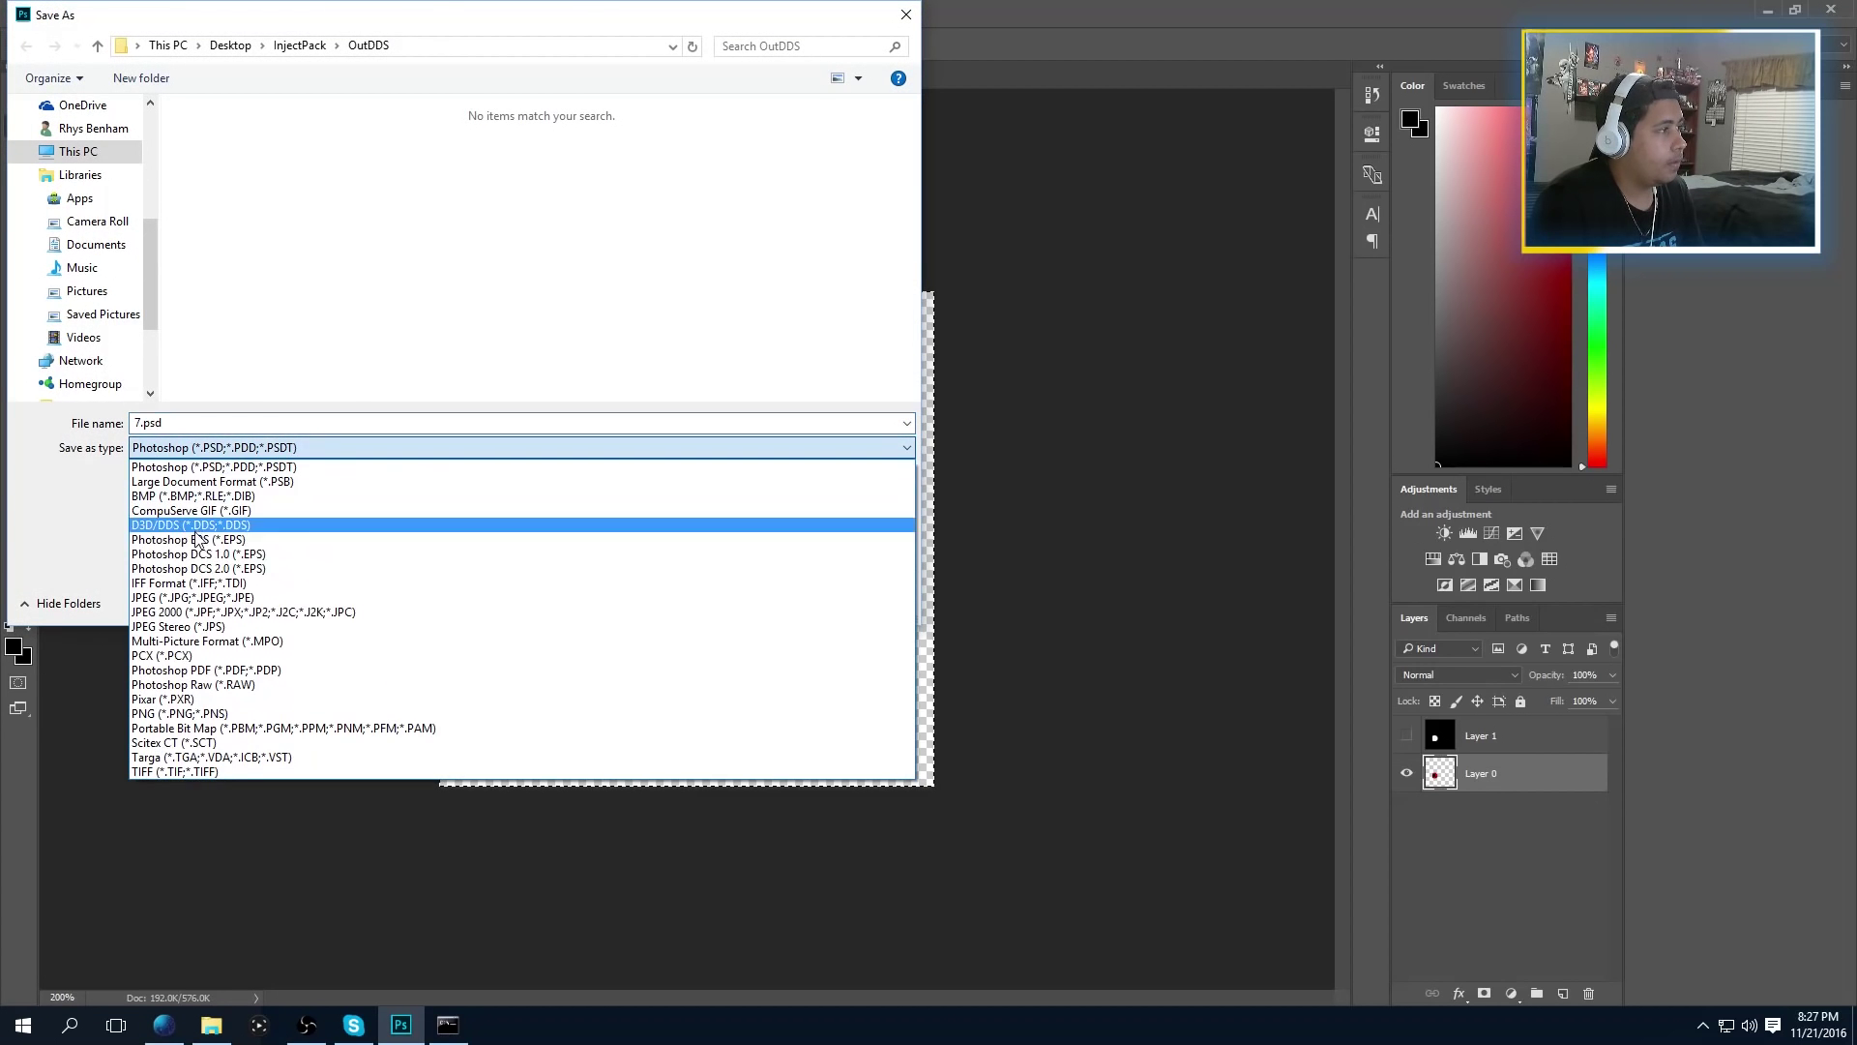
{"action": "left_click", "coordinate": [193, 525]}
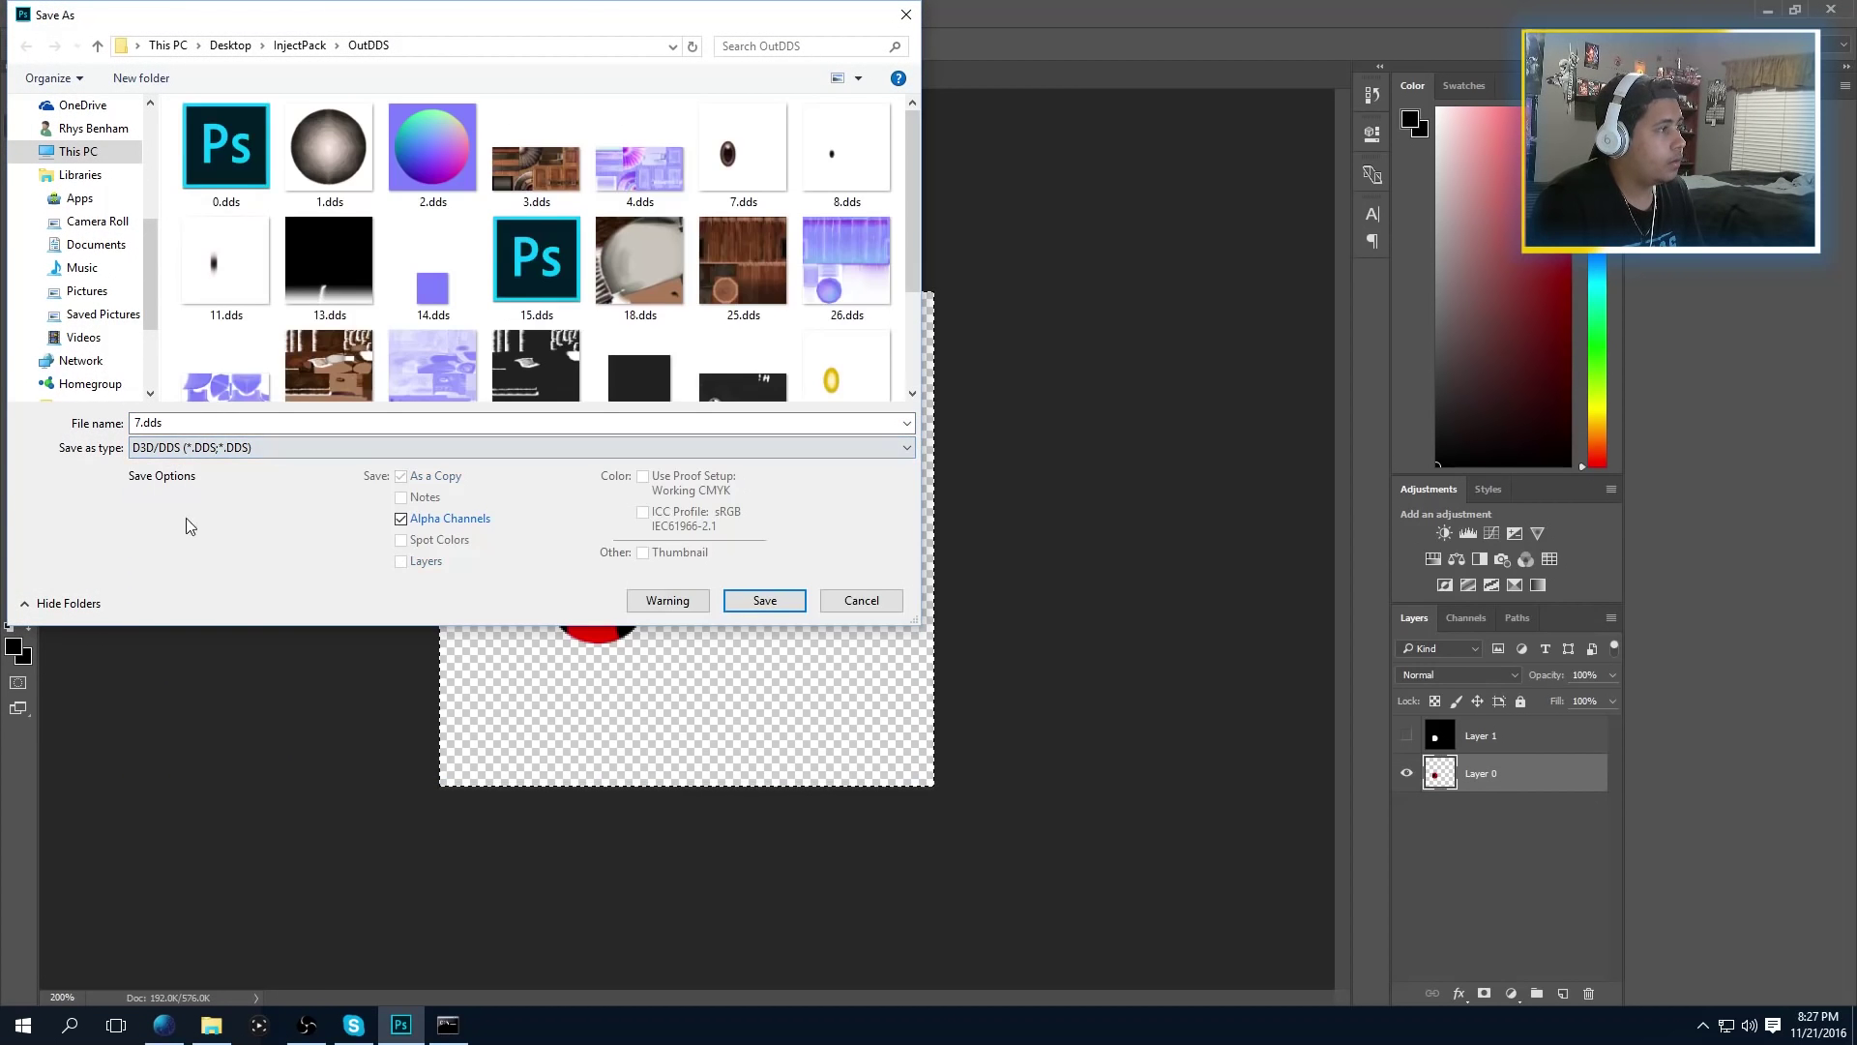
{"action": "left_click", "coordinate": [800, 605]}
{"action": "left_click", "coordinate": [970, 512]}
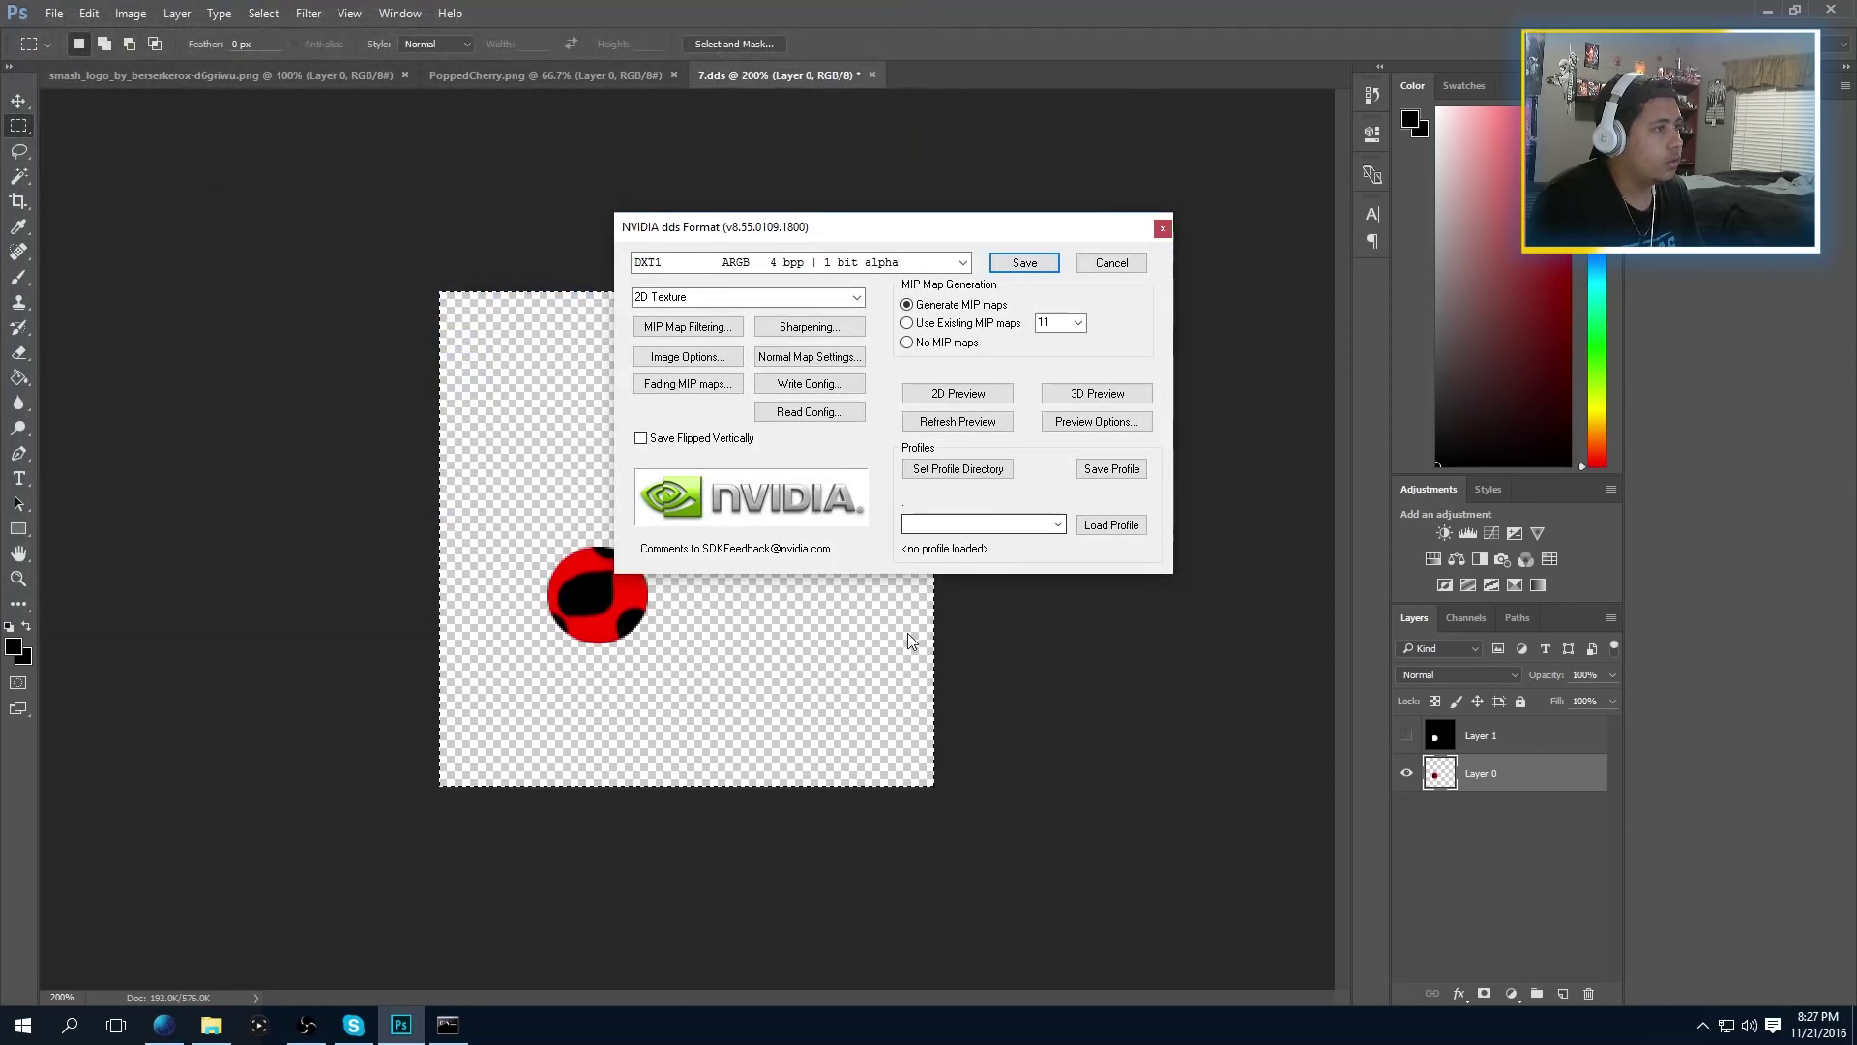
Check the nut_check.py output in the command prompt for texture 7's mipmap count and format
{"action": "left_click", "coordinate": [446, 1024]}
{"action": "left_click_drag", "start_coordinate": [1344, 279], "coordinate": [1441, 280]}
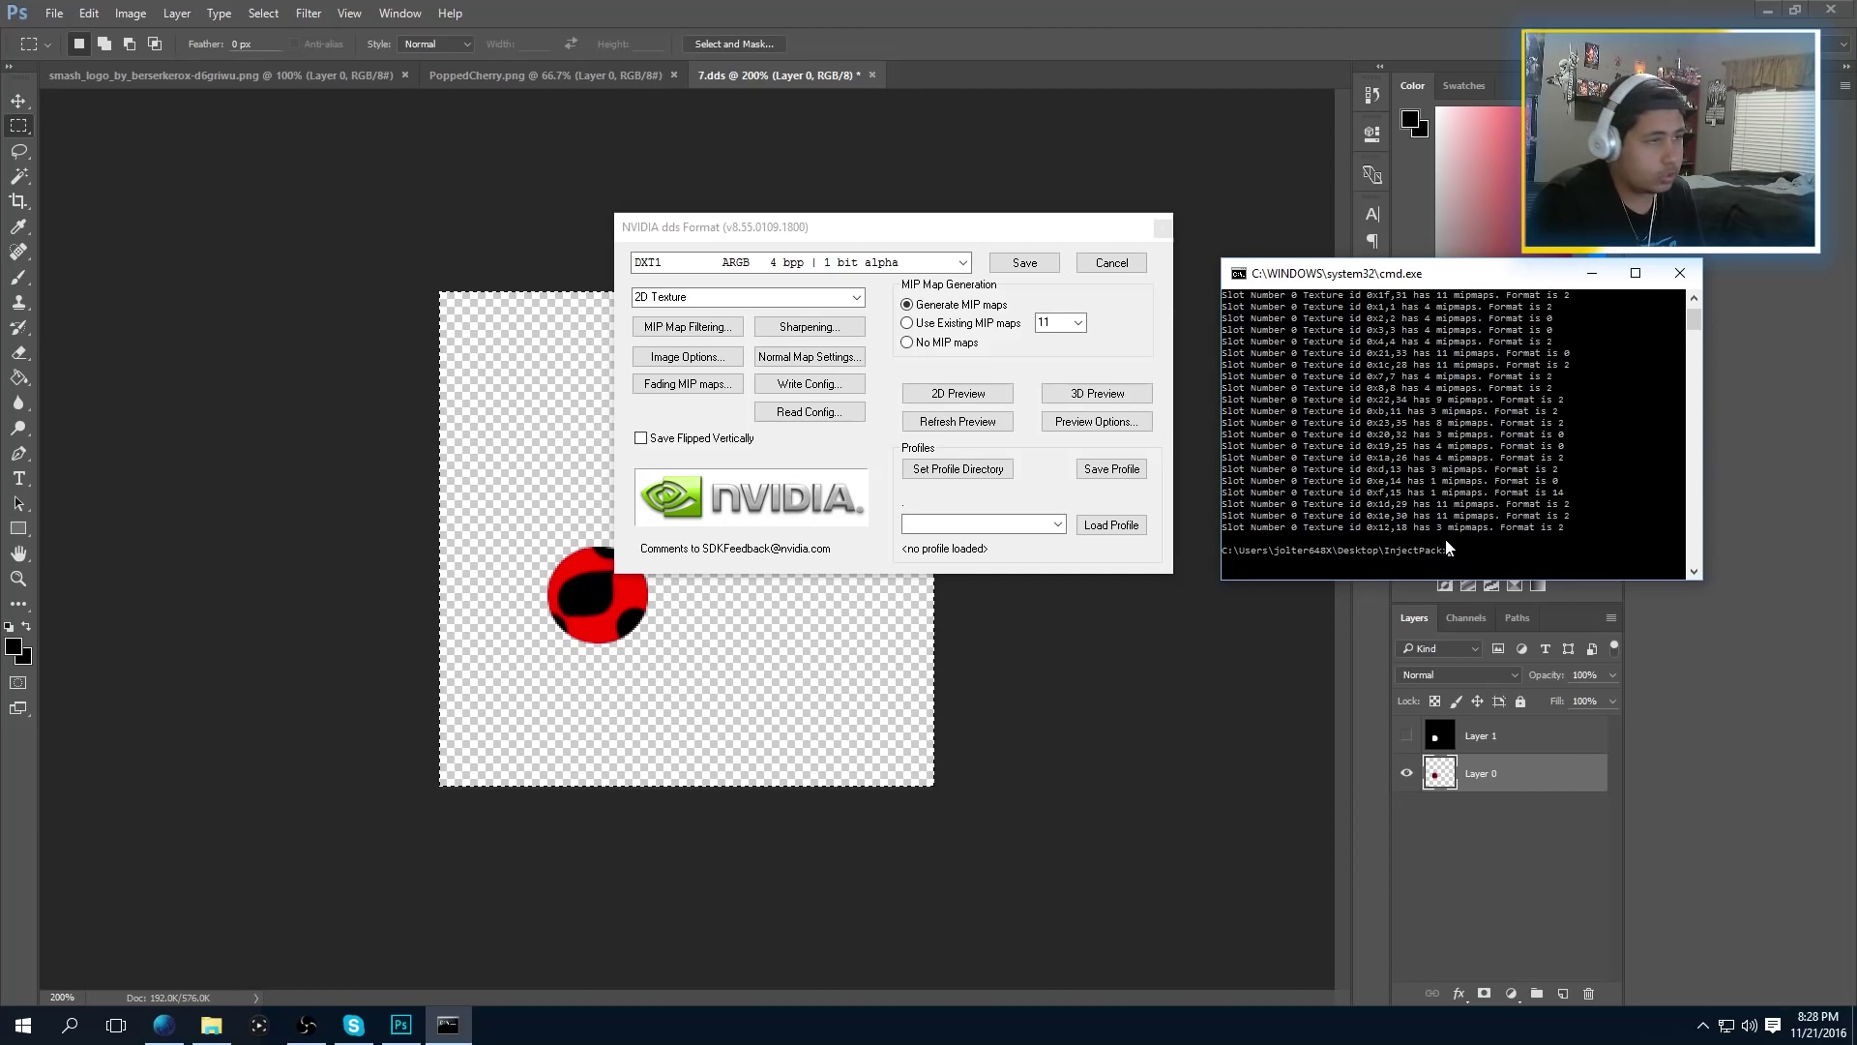
{"action": "scroll", "coordinate": [1396, 416], "scroll_direction": "up", "scroll_amount": 1}
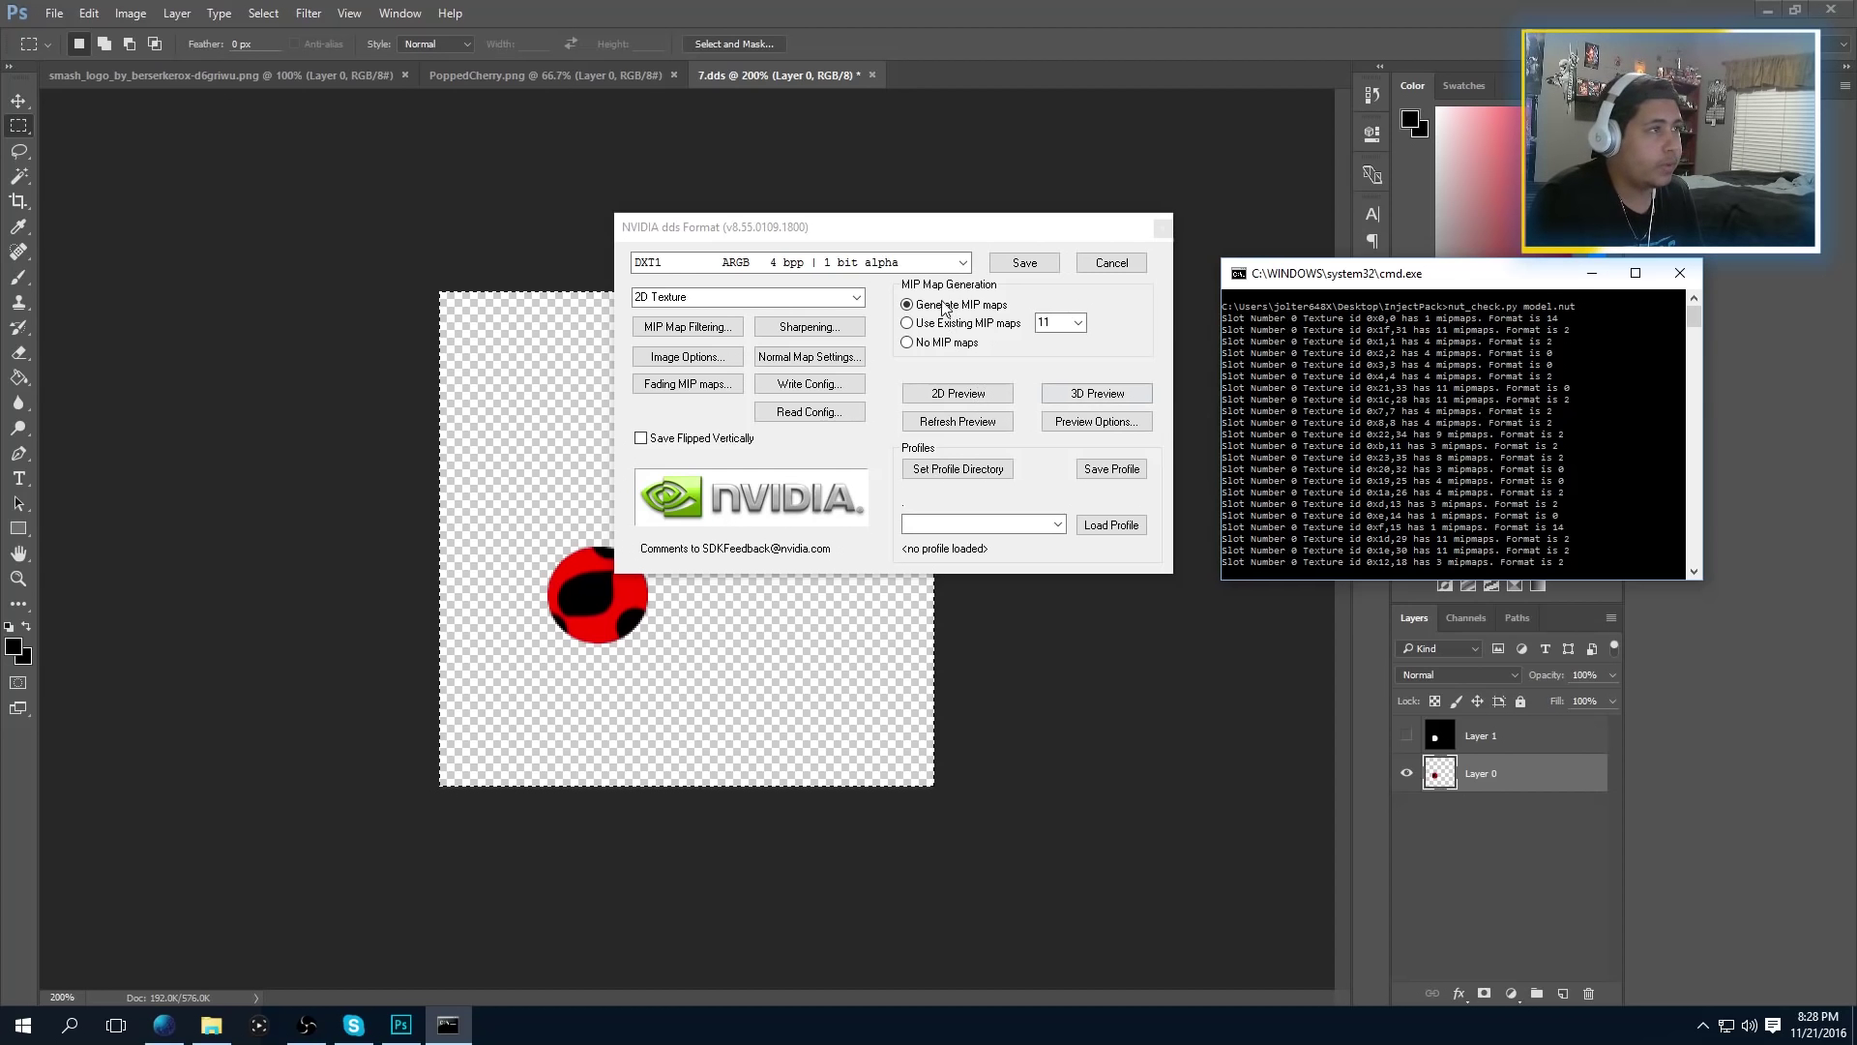
{"action": "left_click", "coordinate": [1078, 323]}
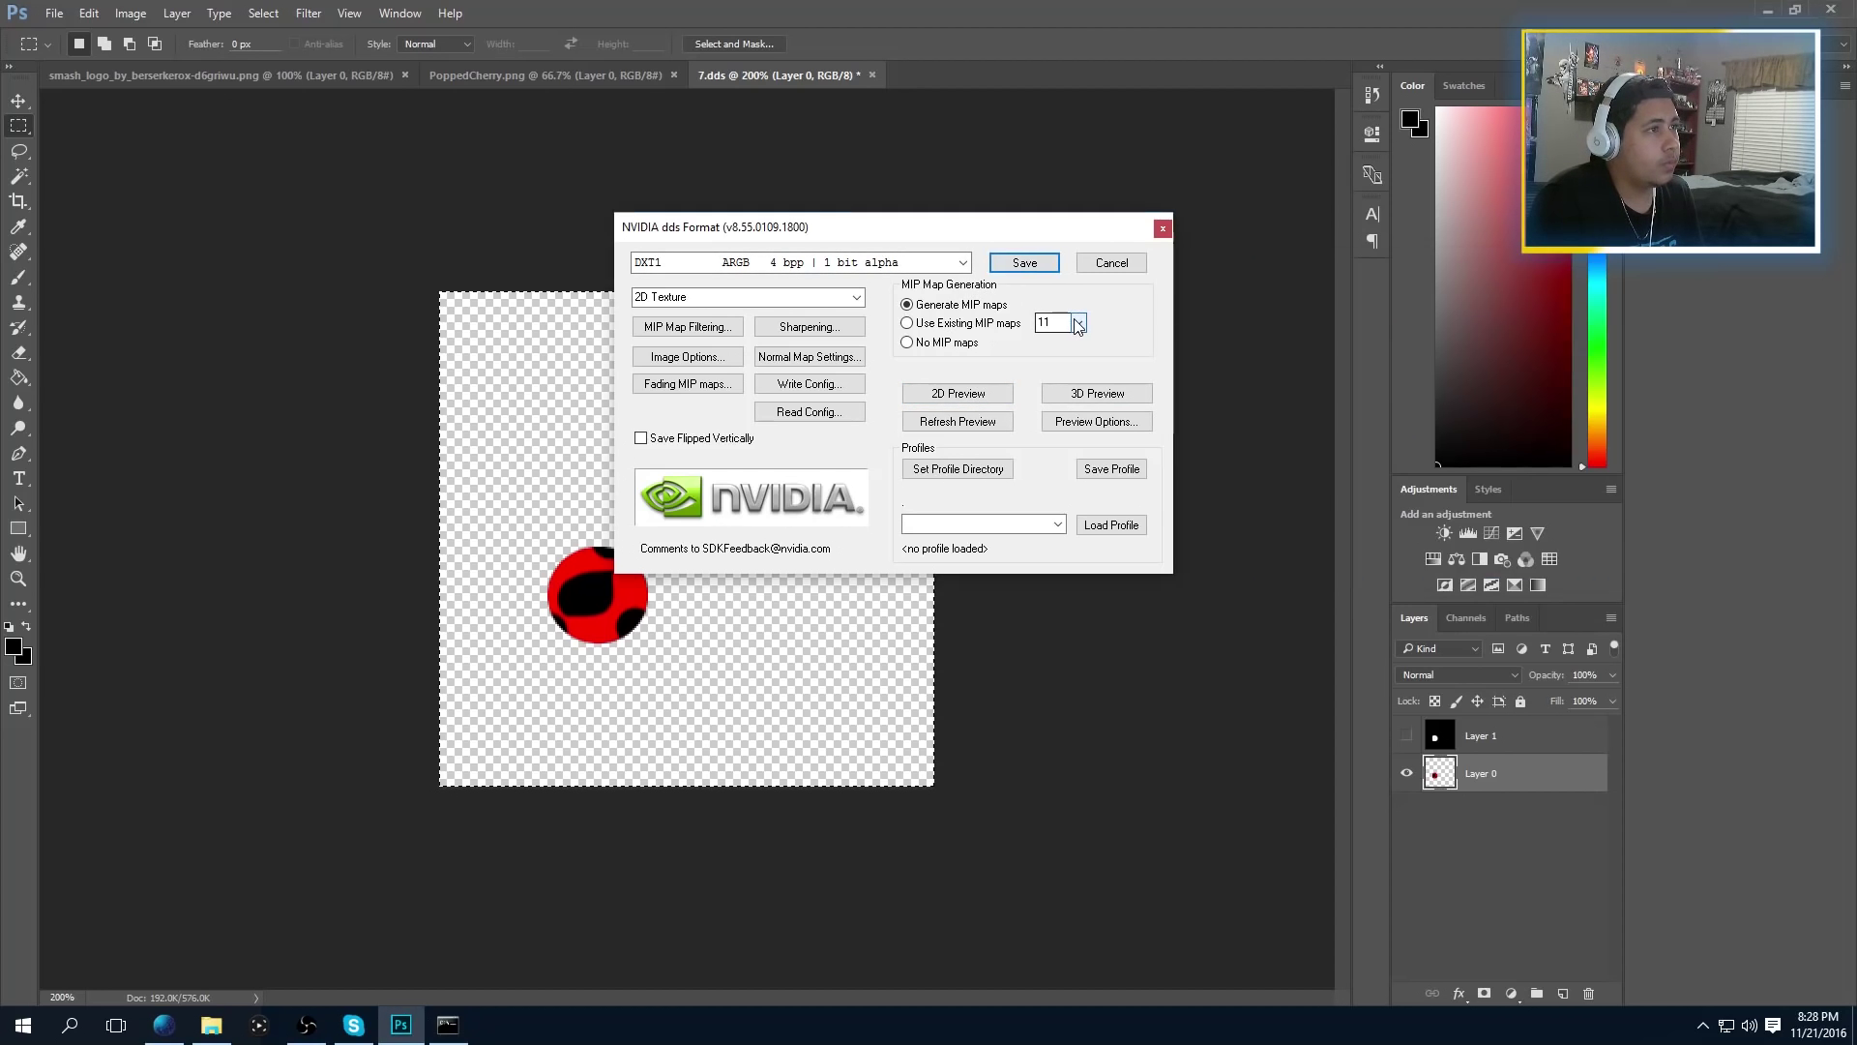
{"action": "left_click", "coordinate": [447, 1024]}
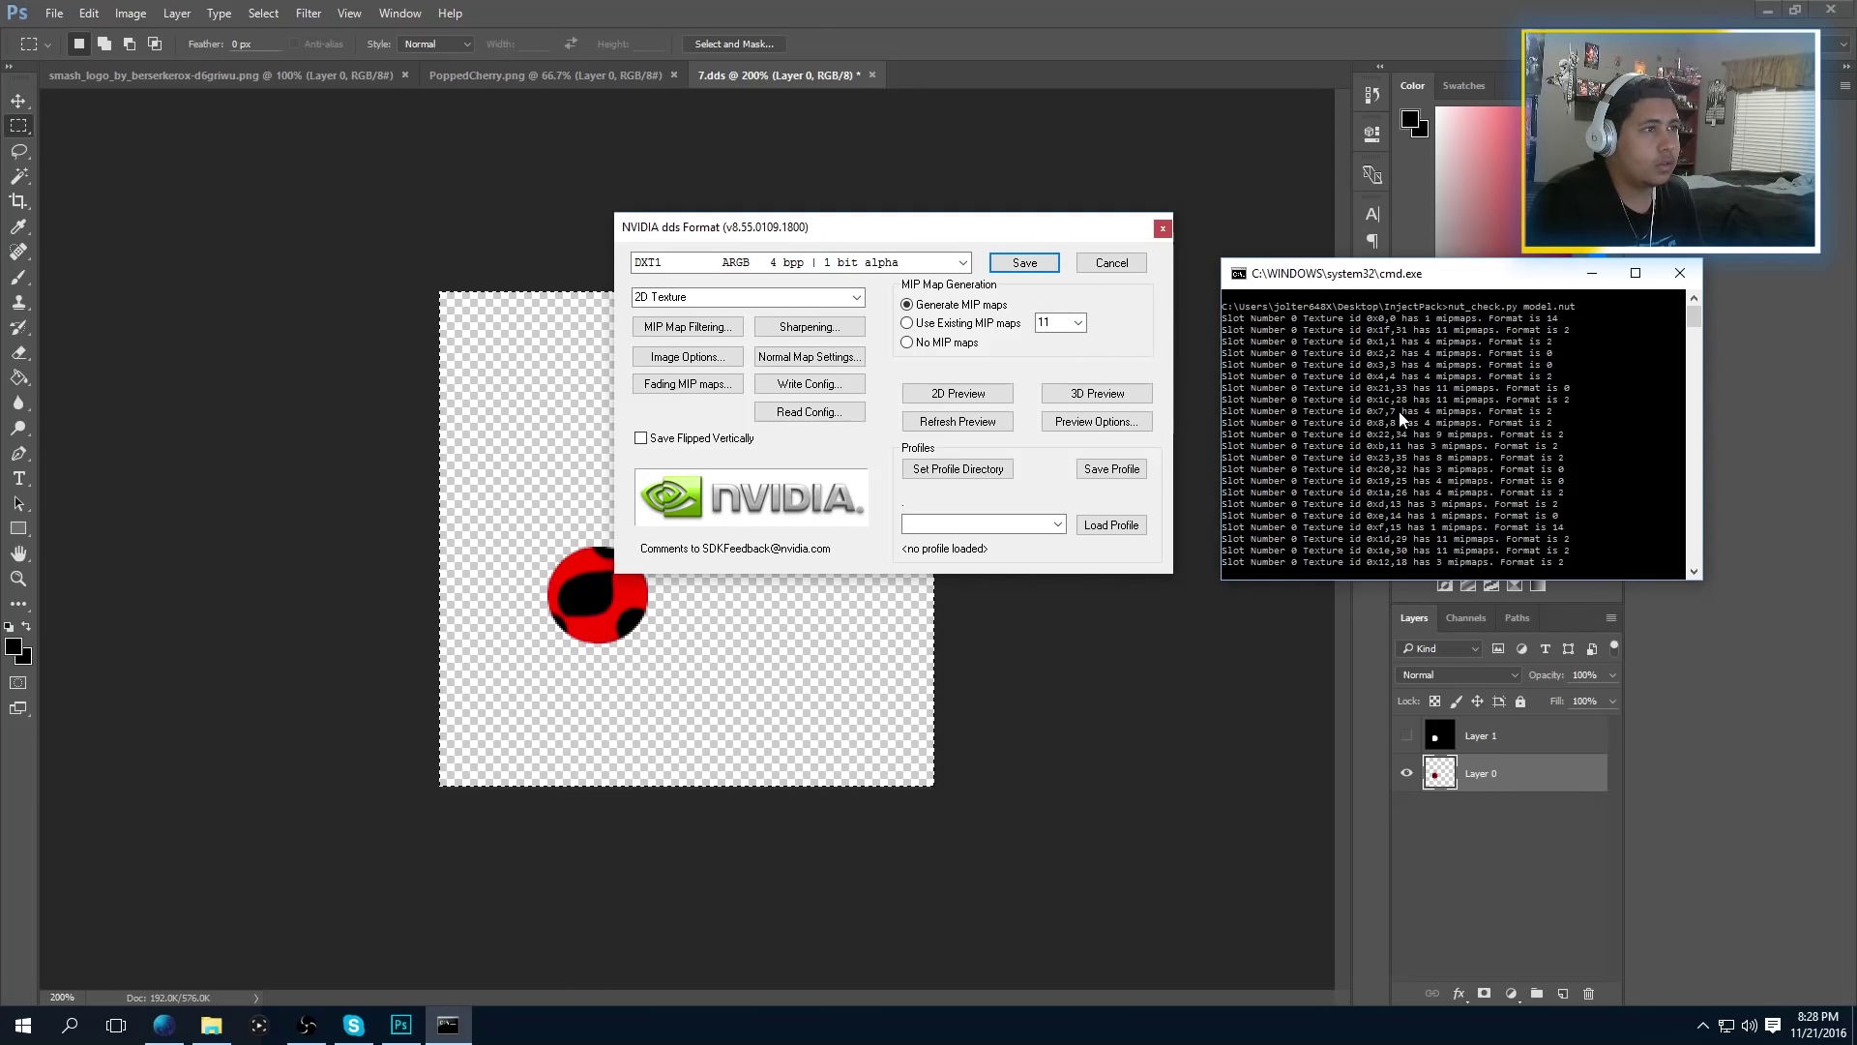
Save the DDS with 4 generated MIP maps in DXT5 ARGB 8 bpp interpolated alpha format
{"action": "left_click", "coordinate": [1050, 314]}
{"action": "left_click", "coordinate": [1050, 315]}
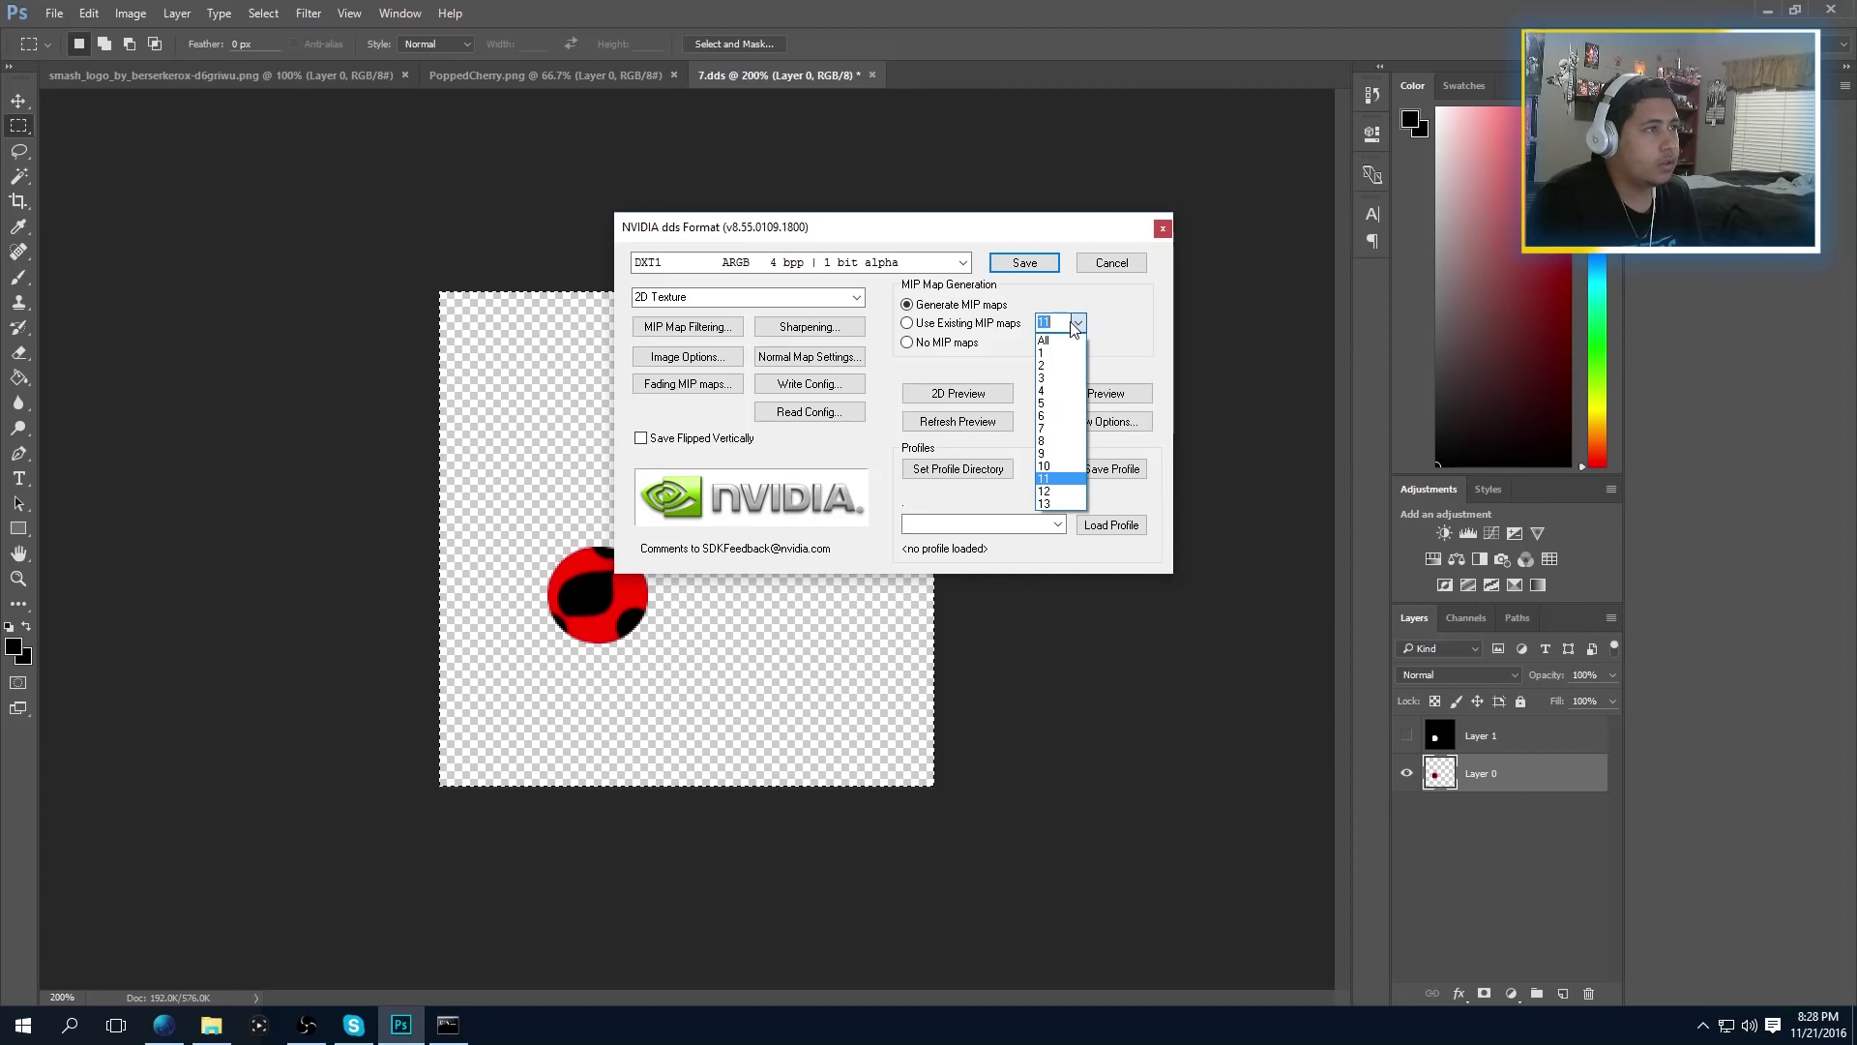
{"action": "left_click", "coordinate": [1047, 386]}
{"action": "left_click", "coordinate": [962, 262]}
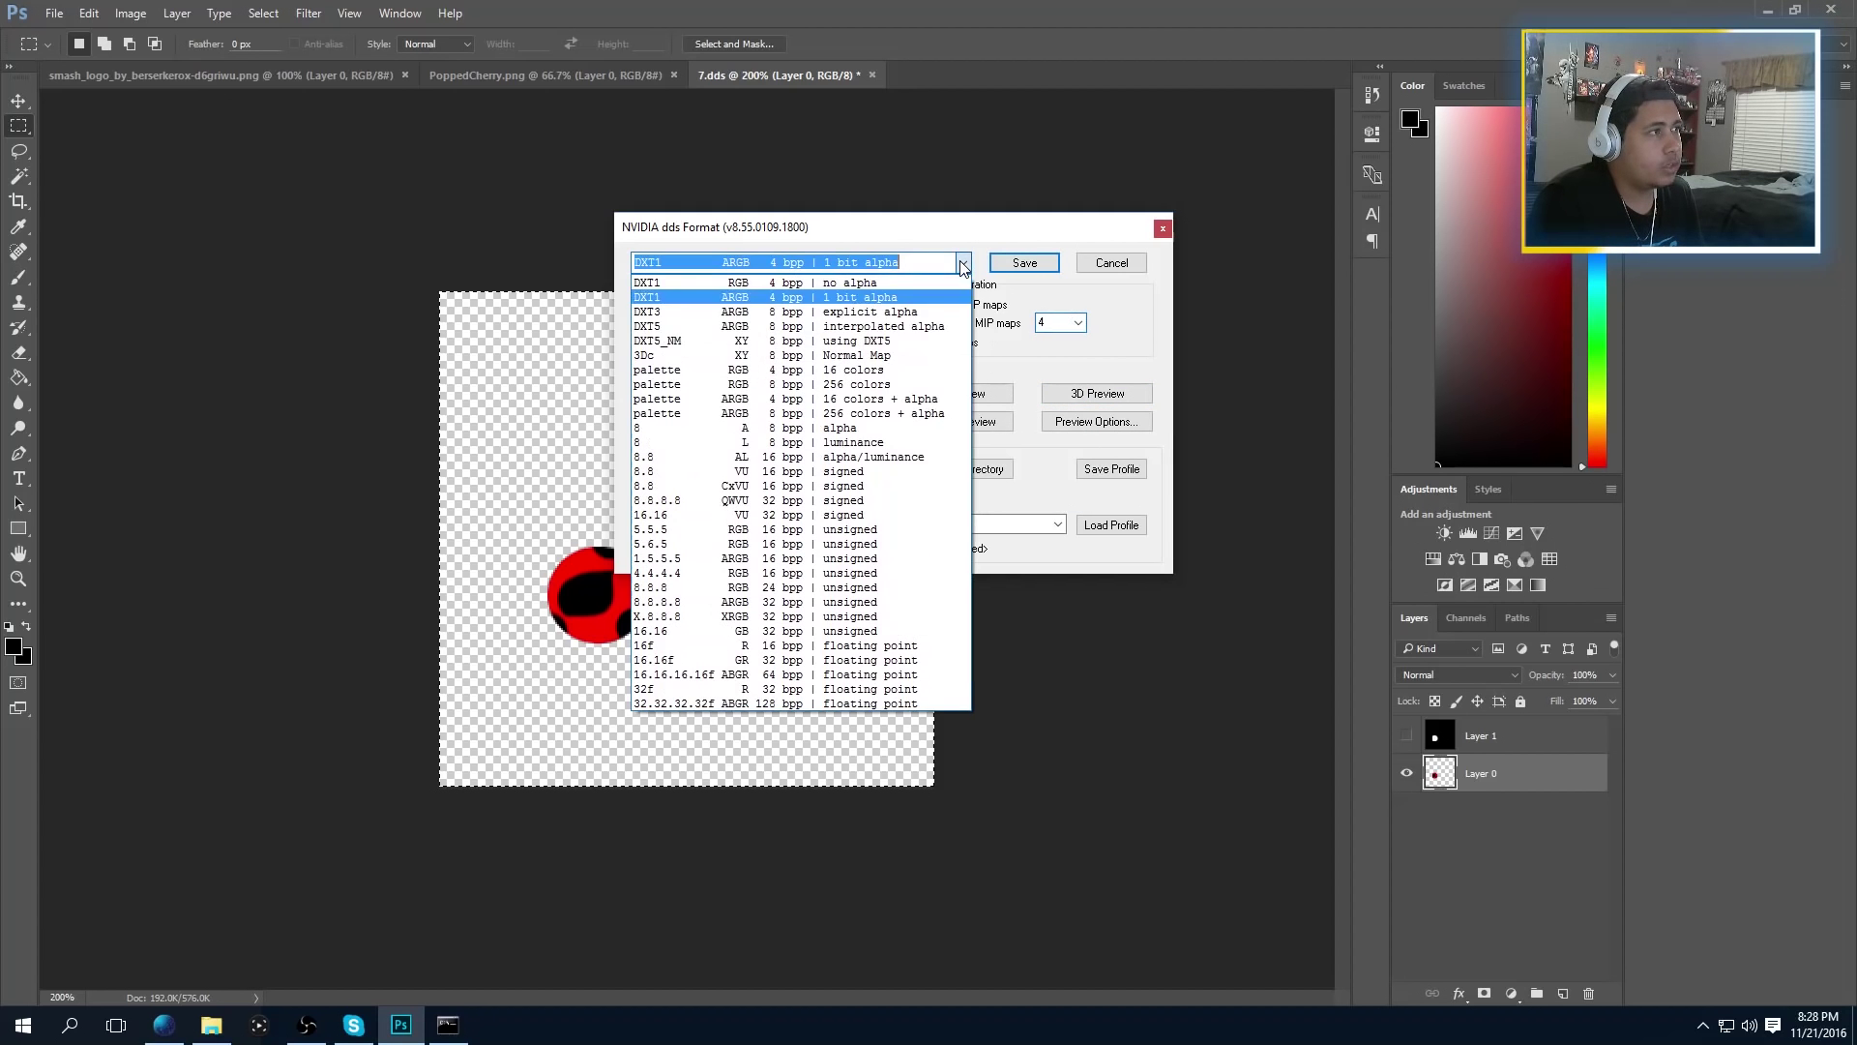
{"action": "left_click", "coordinate": [662, 327]}
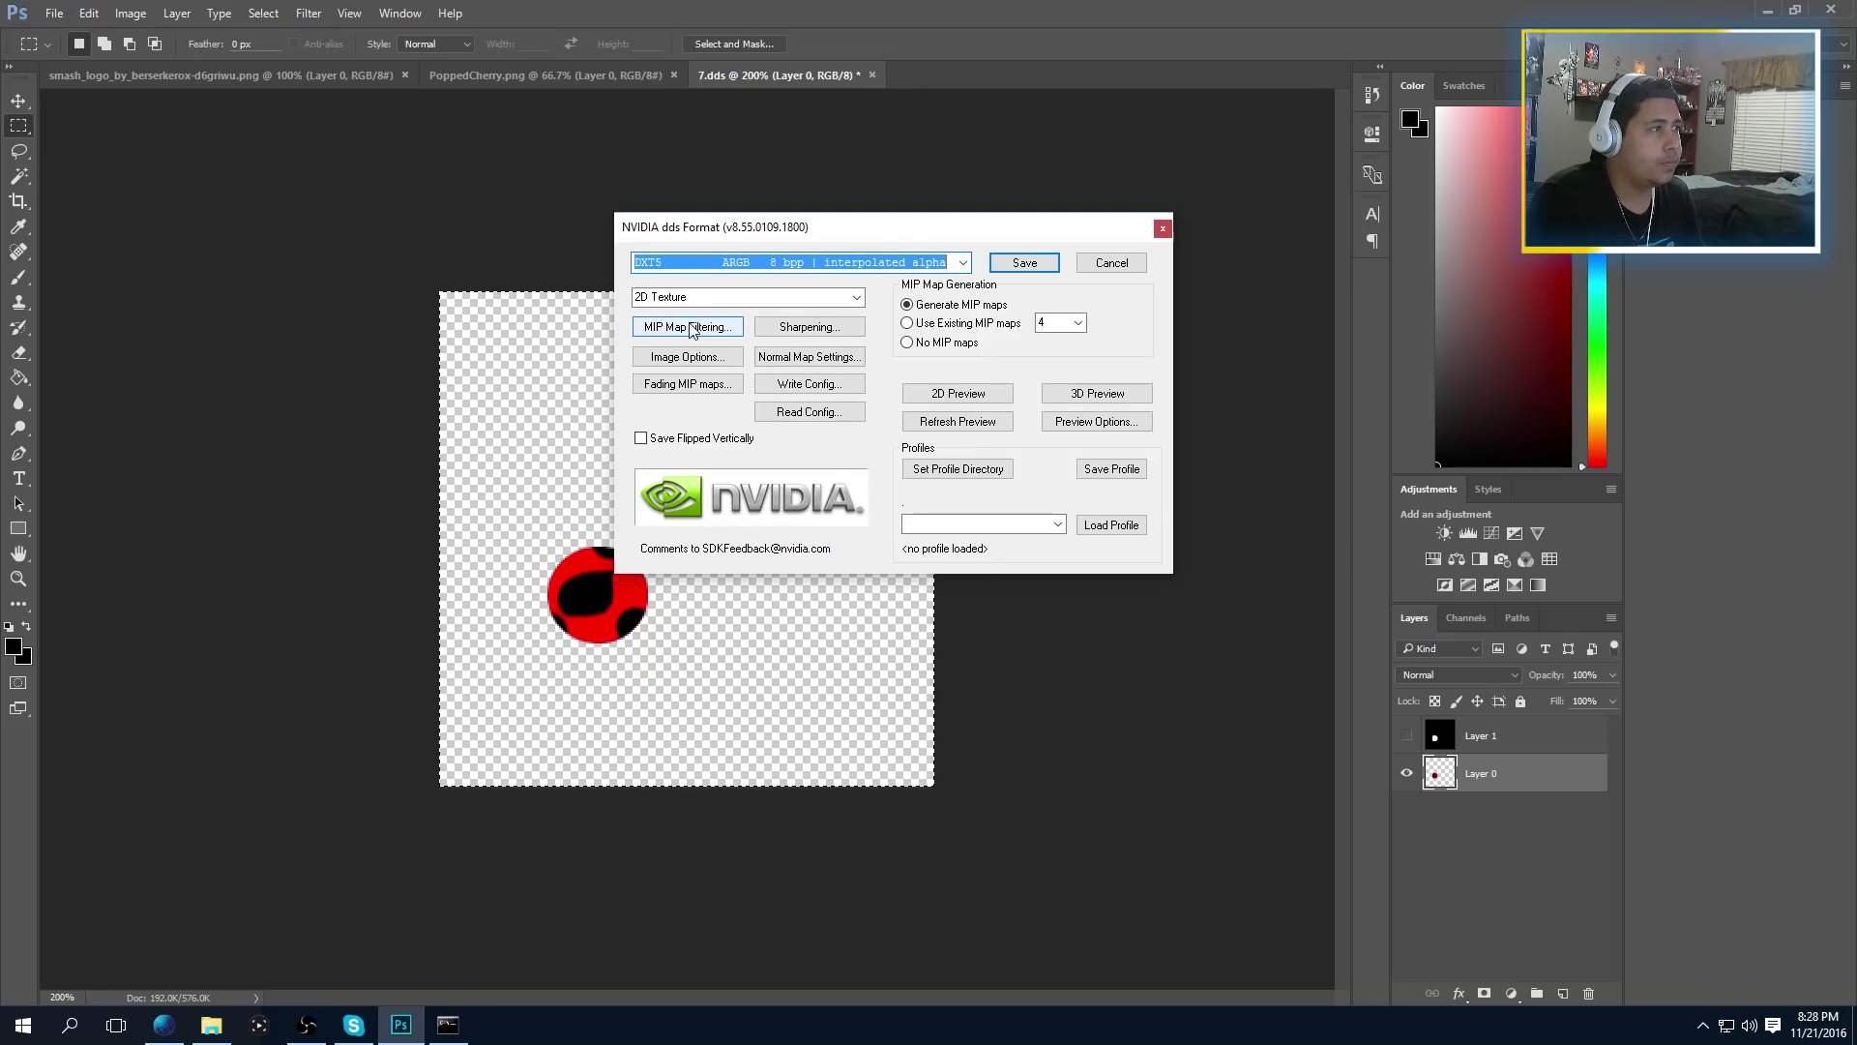
{"action": "left_click", "coordinate": [1025, 262]}
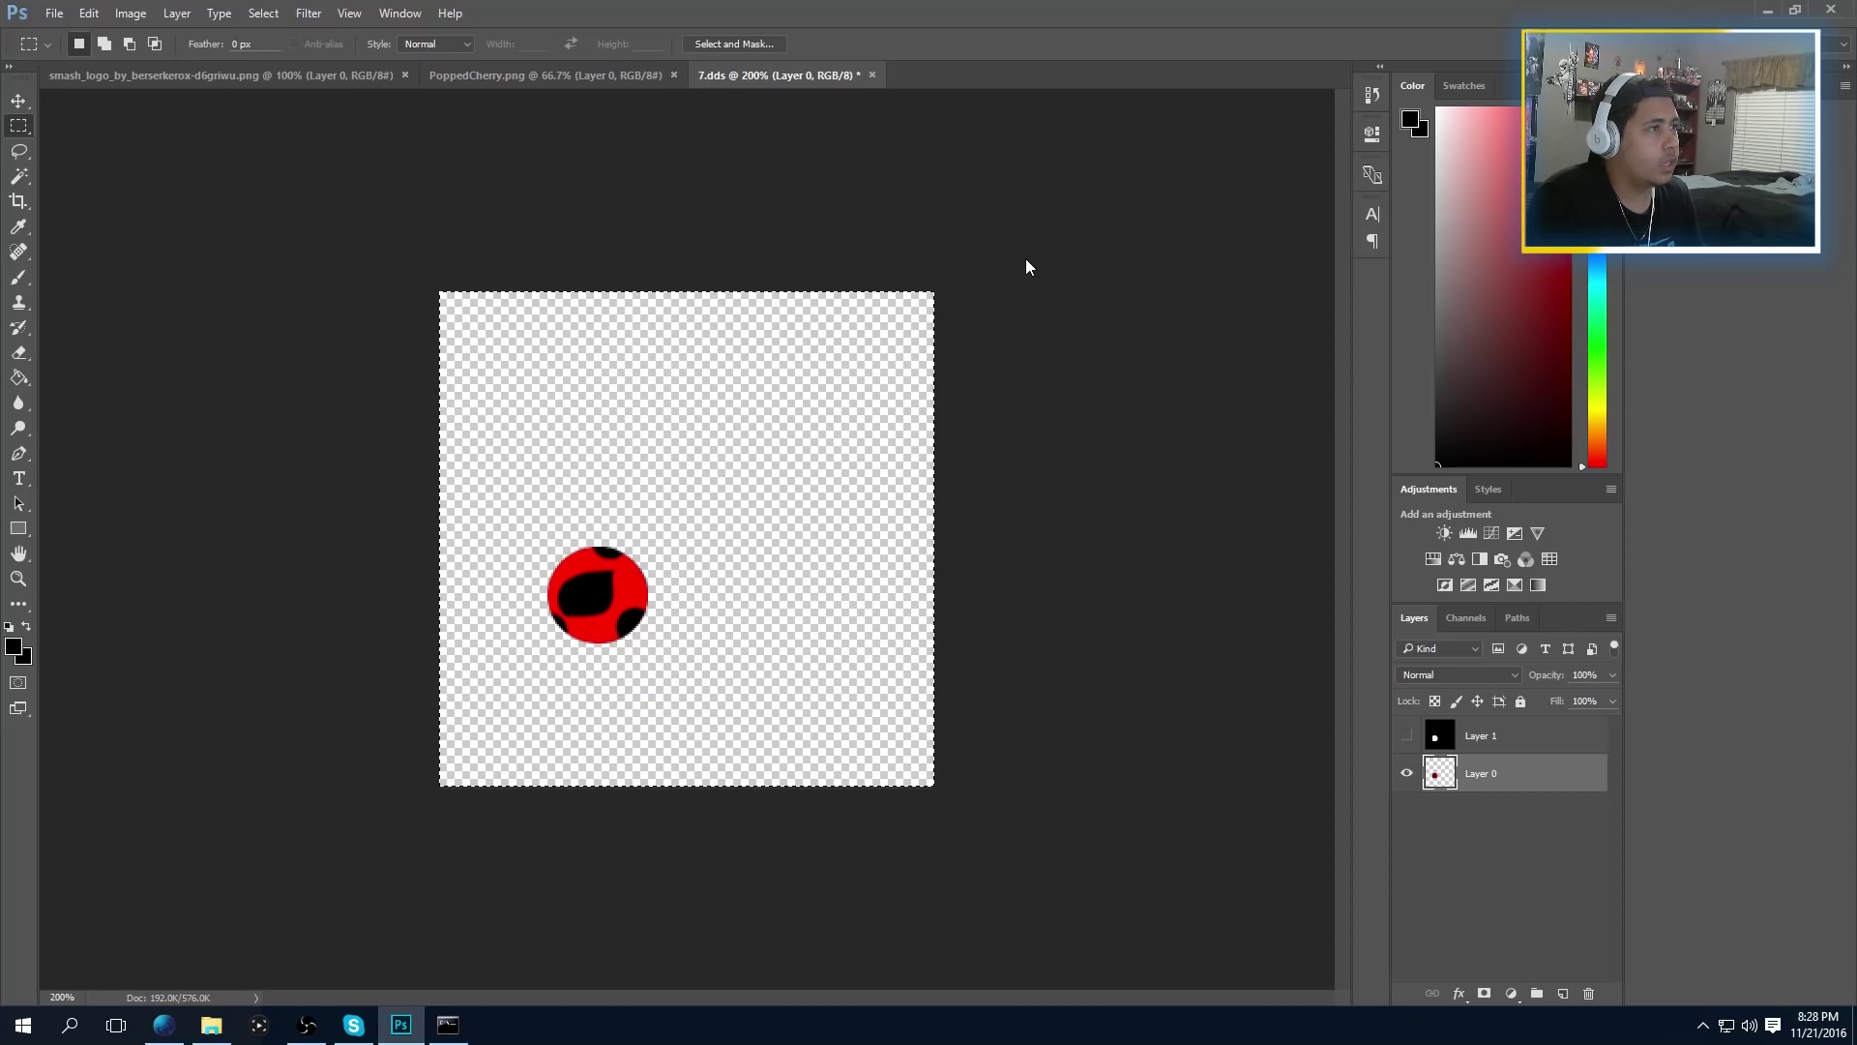
Close 7.dds without saving further changes and select the exported 7.dds in the OutDDS folder in File Explorer
{"action": "left_click", "coordinate": [872, 74]}
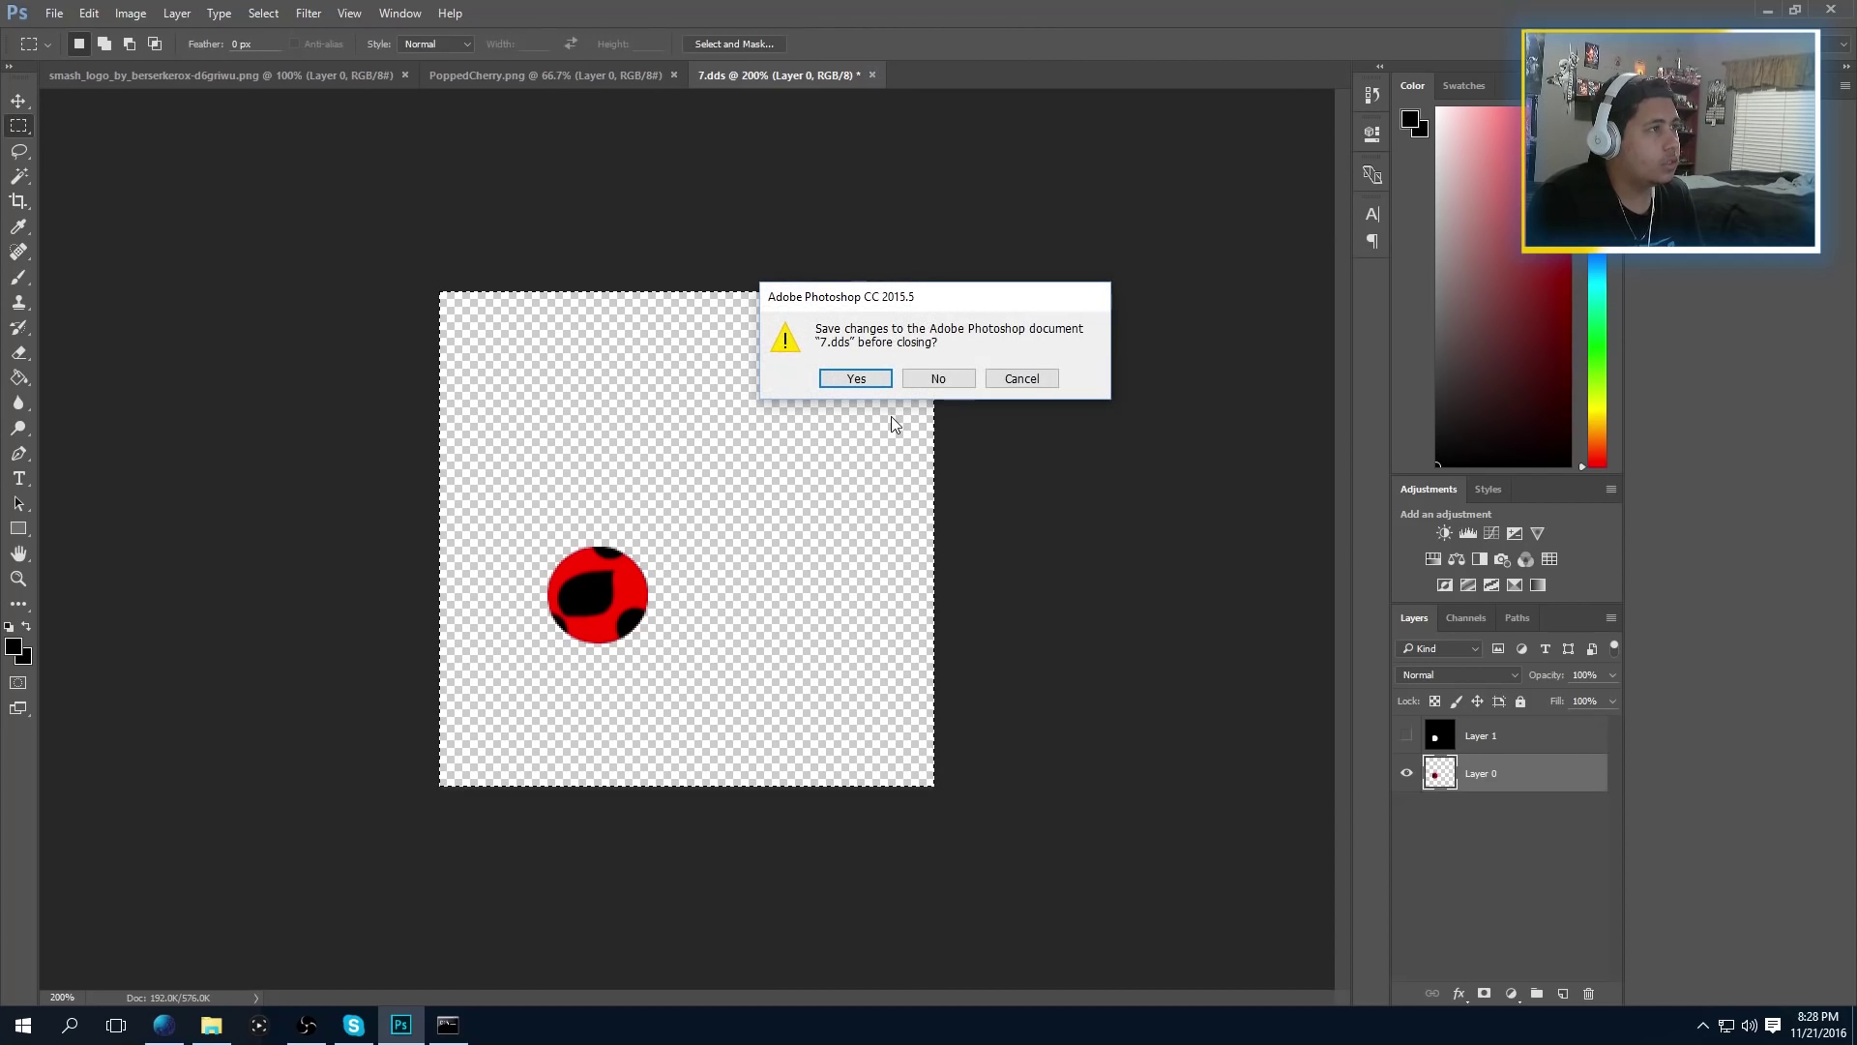
{"action": "left_click", "coordinate": [925, 375]}
{"action": "left_click", "coordinate": [211, 1024]}
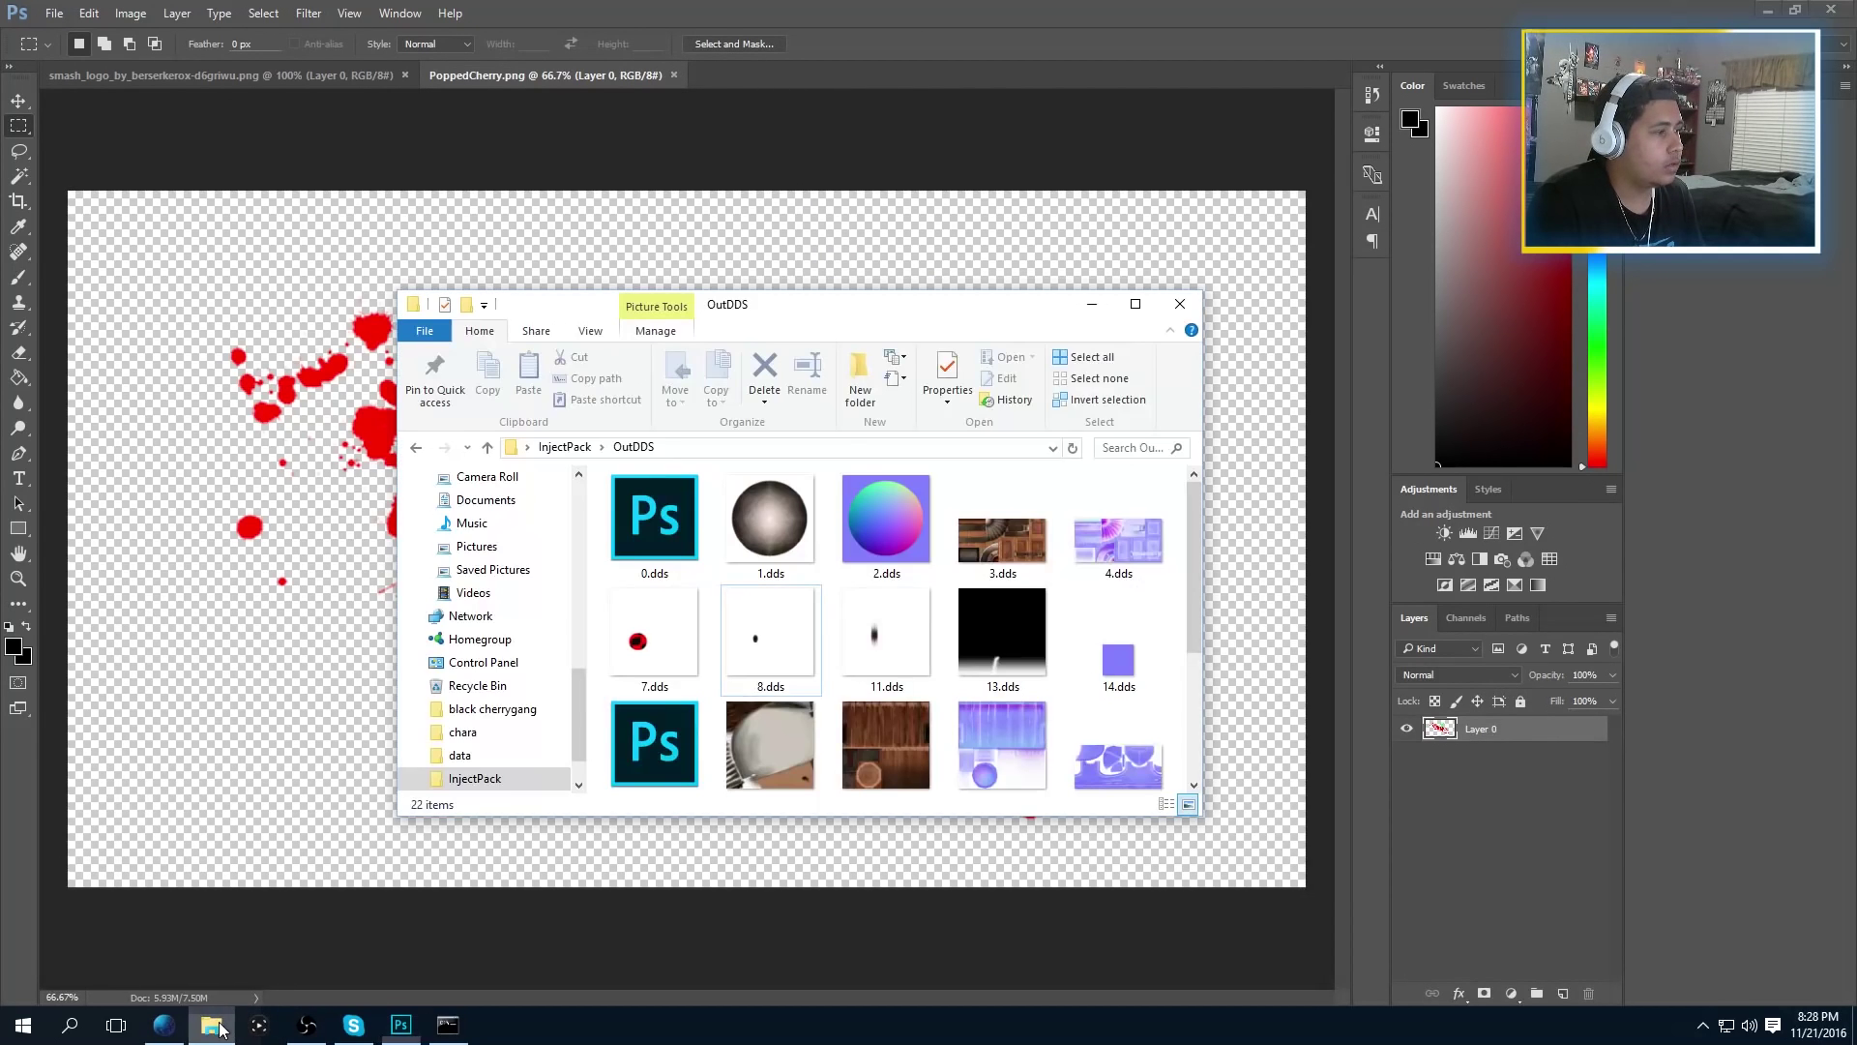
{"action": "left_click", "coordinate": [638, 661]}
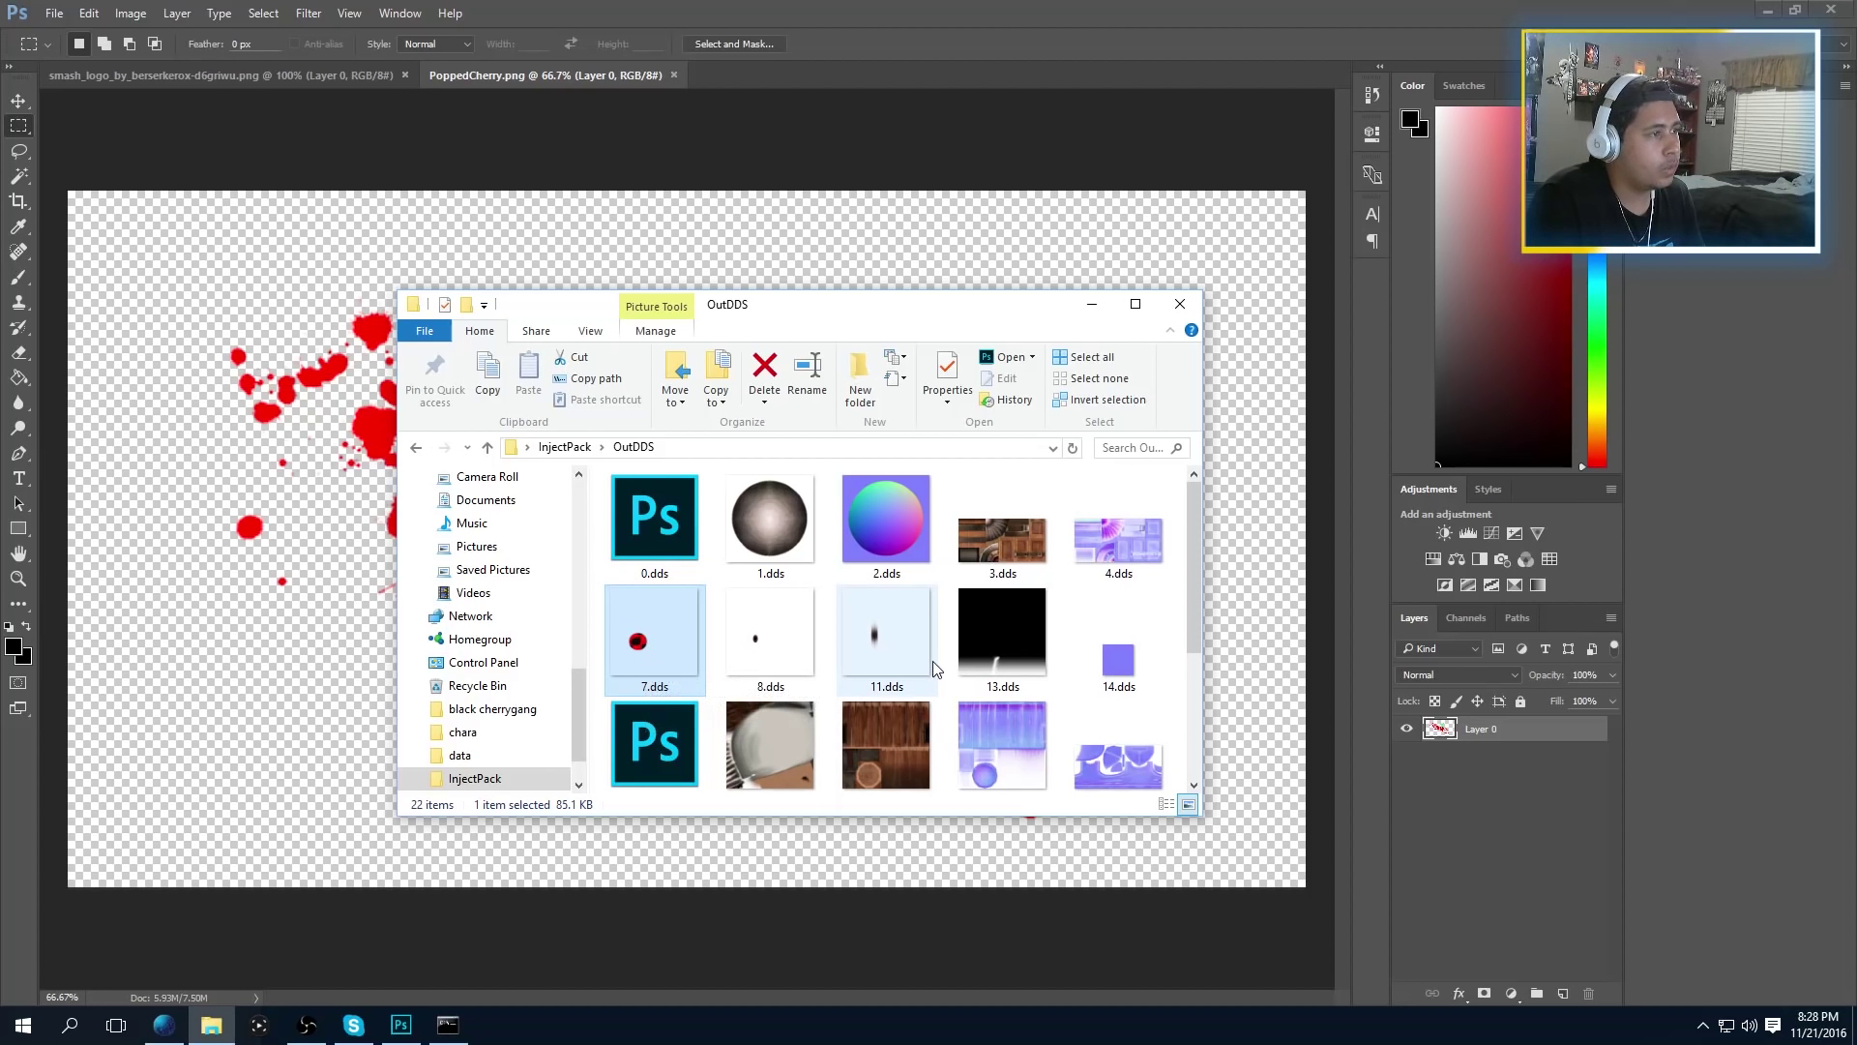
Open 28.dds from the OutDDS folder in Photoshop, loading it using default sizes
{"action": "scroll", "coordinate": [1027, 619], "scroll_direction": "down", "scroll_amount": 1}
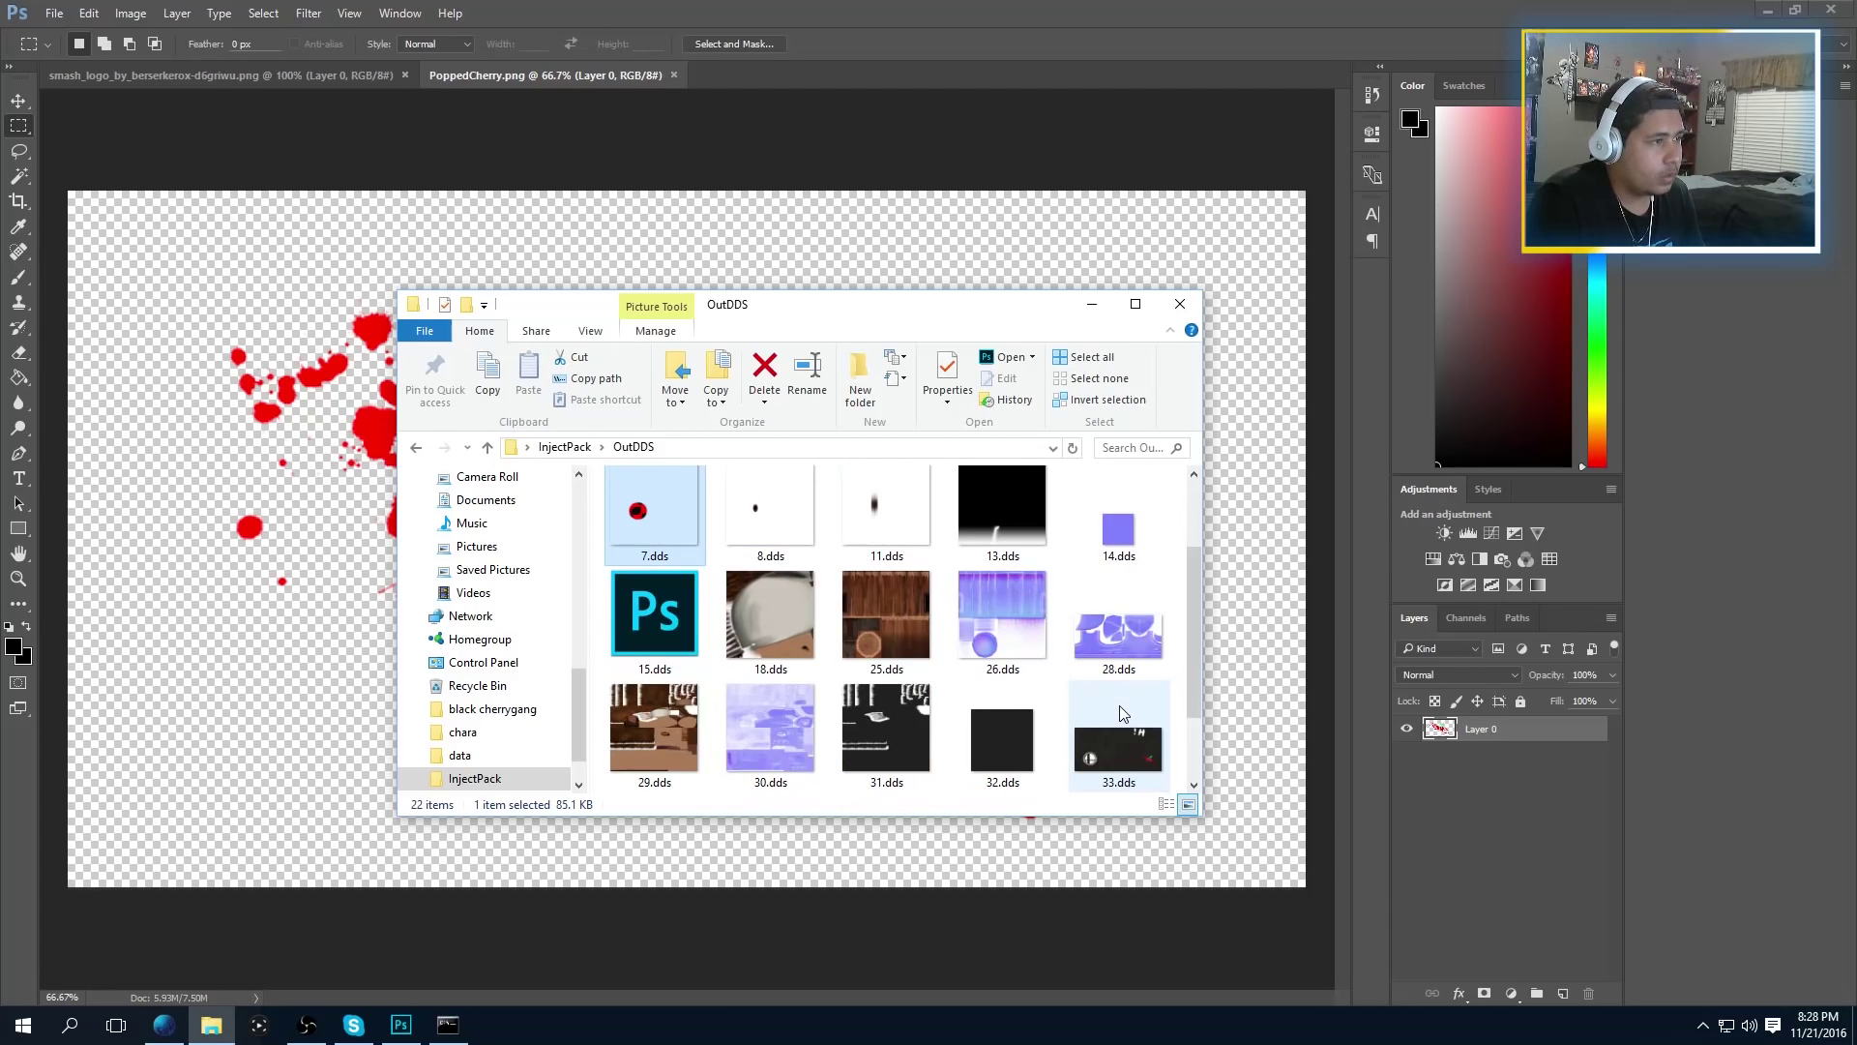
{"action": "scroll", "coordinate": [1031, 657], "scroll_direction": "down", "scroll_amount": 1}
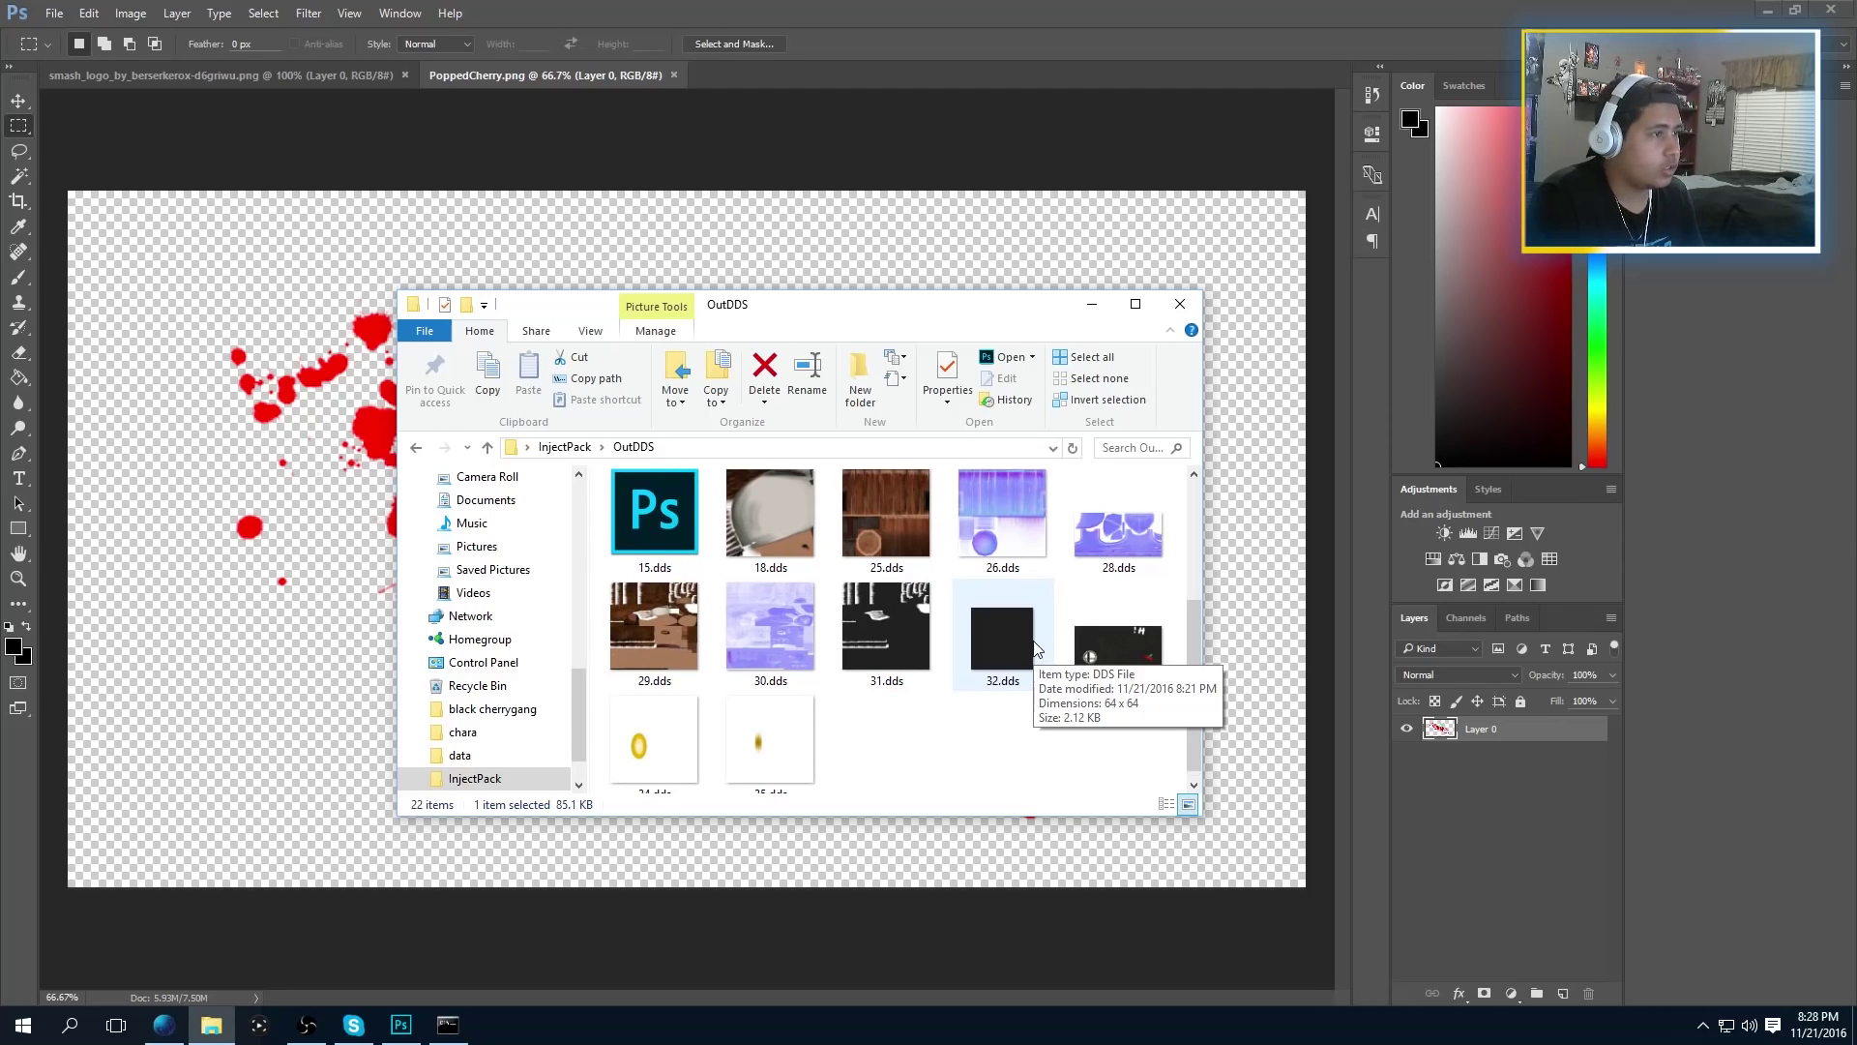
{"action": "scroll", "coordinate": [1041, 650], "scroll_direction": "up", "scroll_amount": 1}
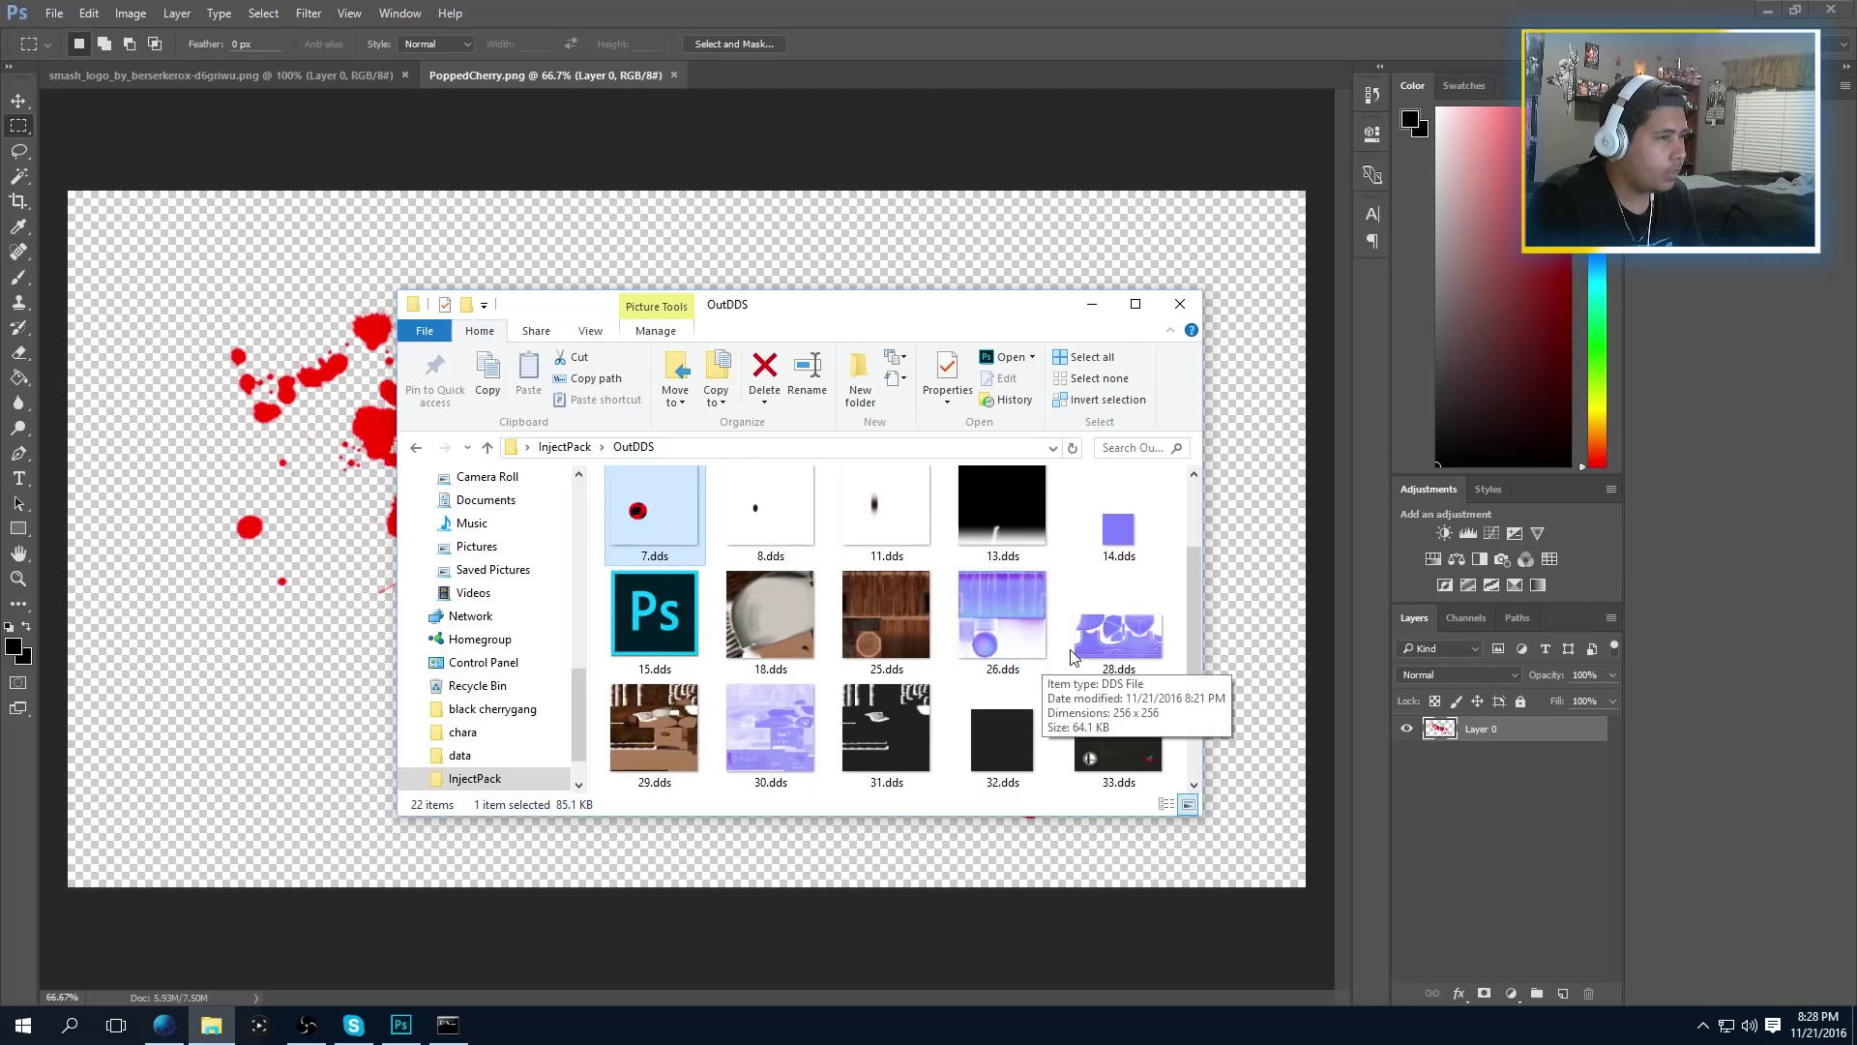
{"action": "double_click", "coordinate": [1145, 654]}
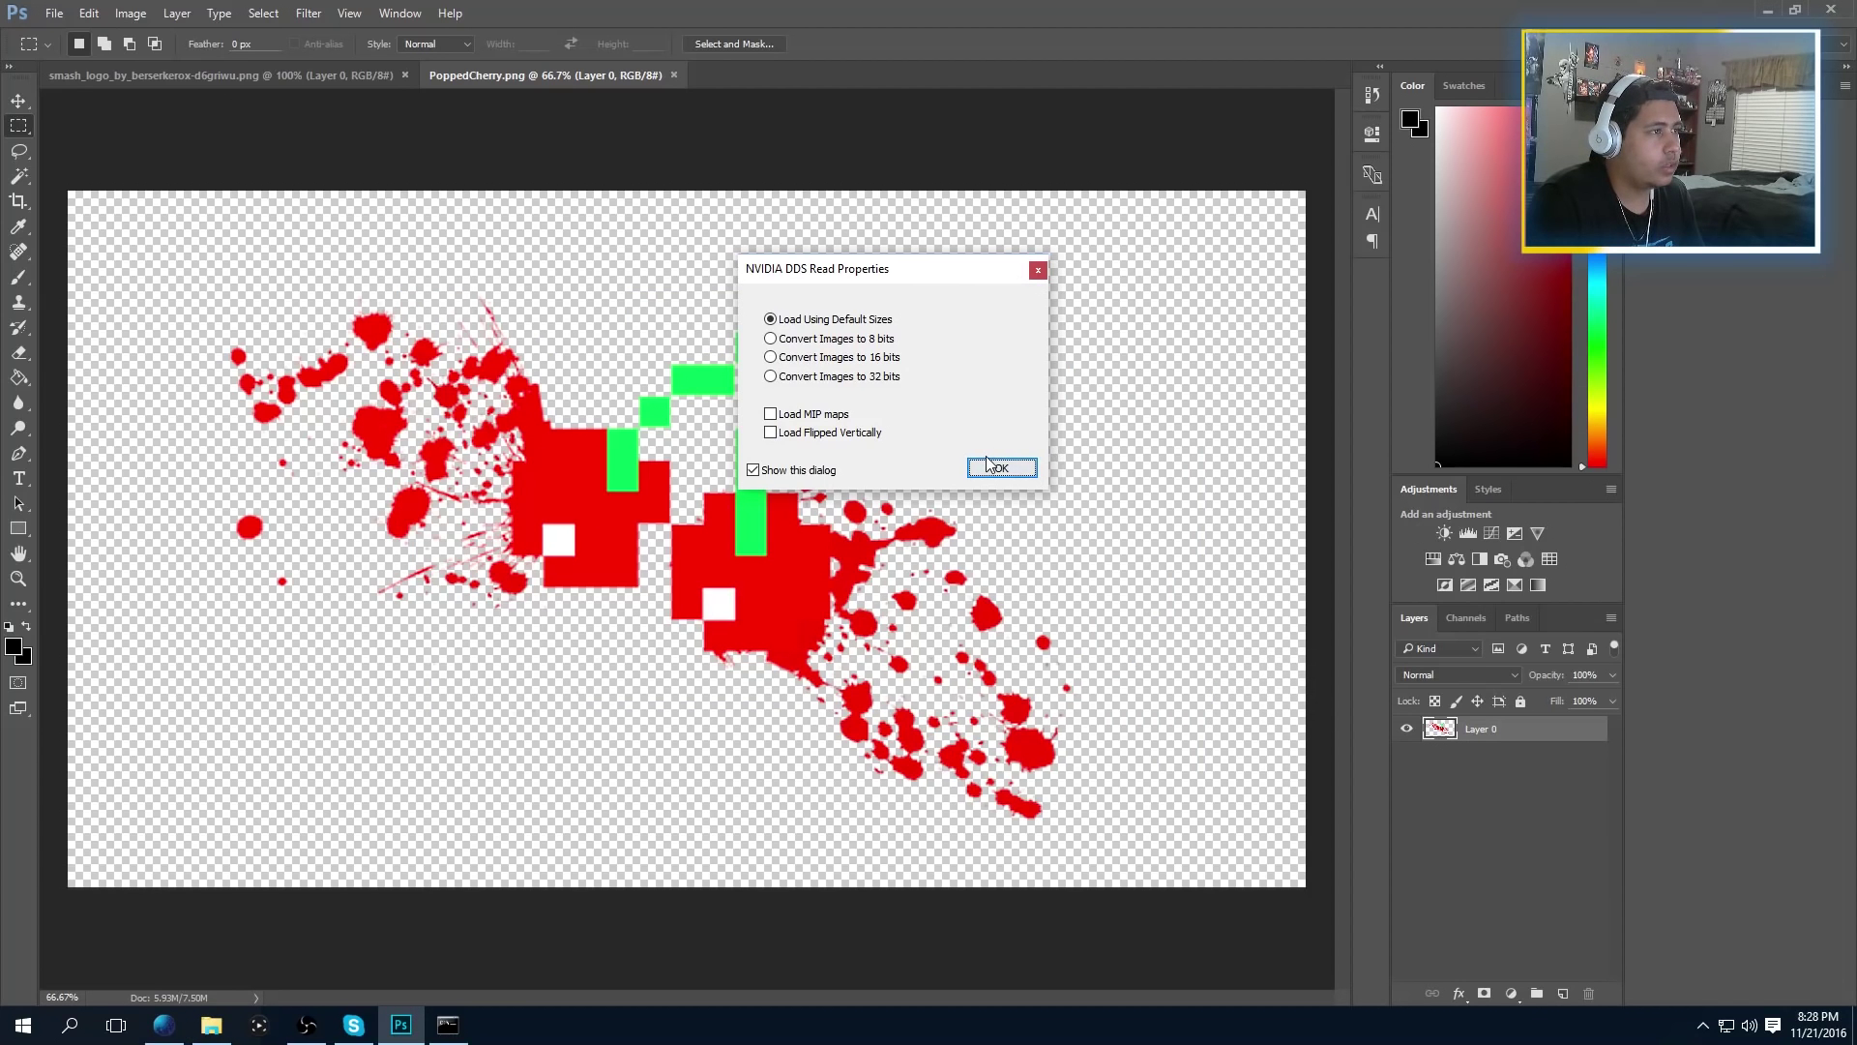
{"action": "left_click", "coordinate": [990, 466]}
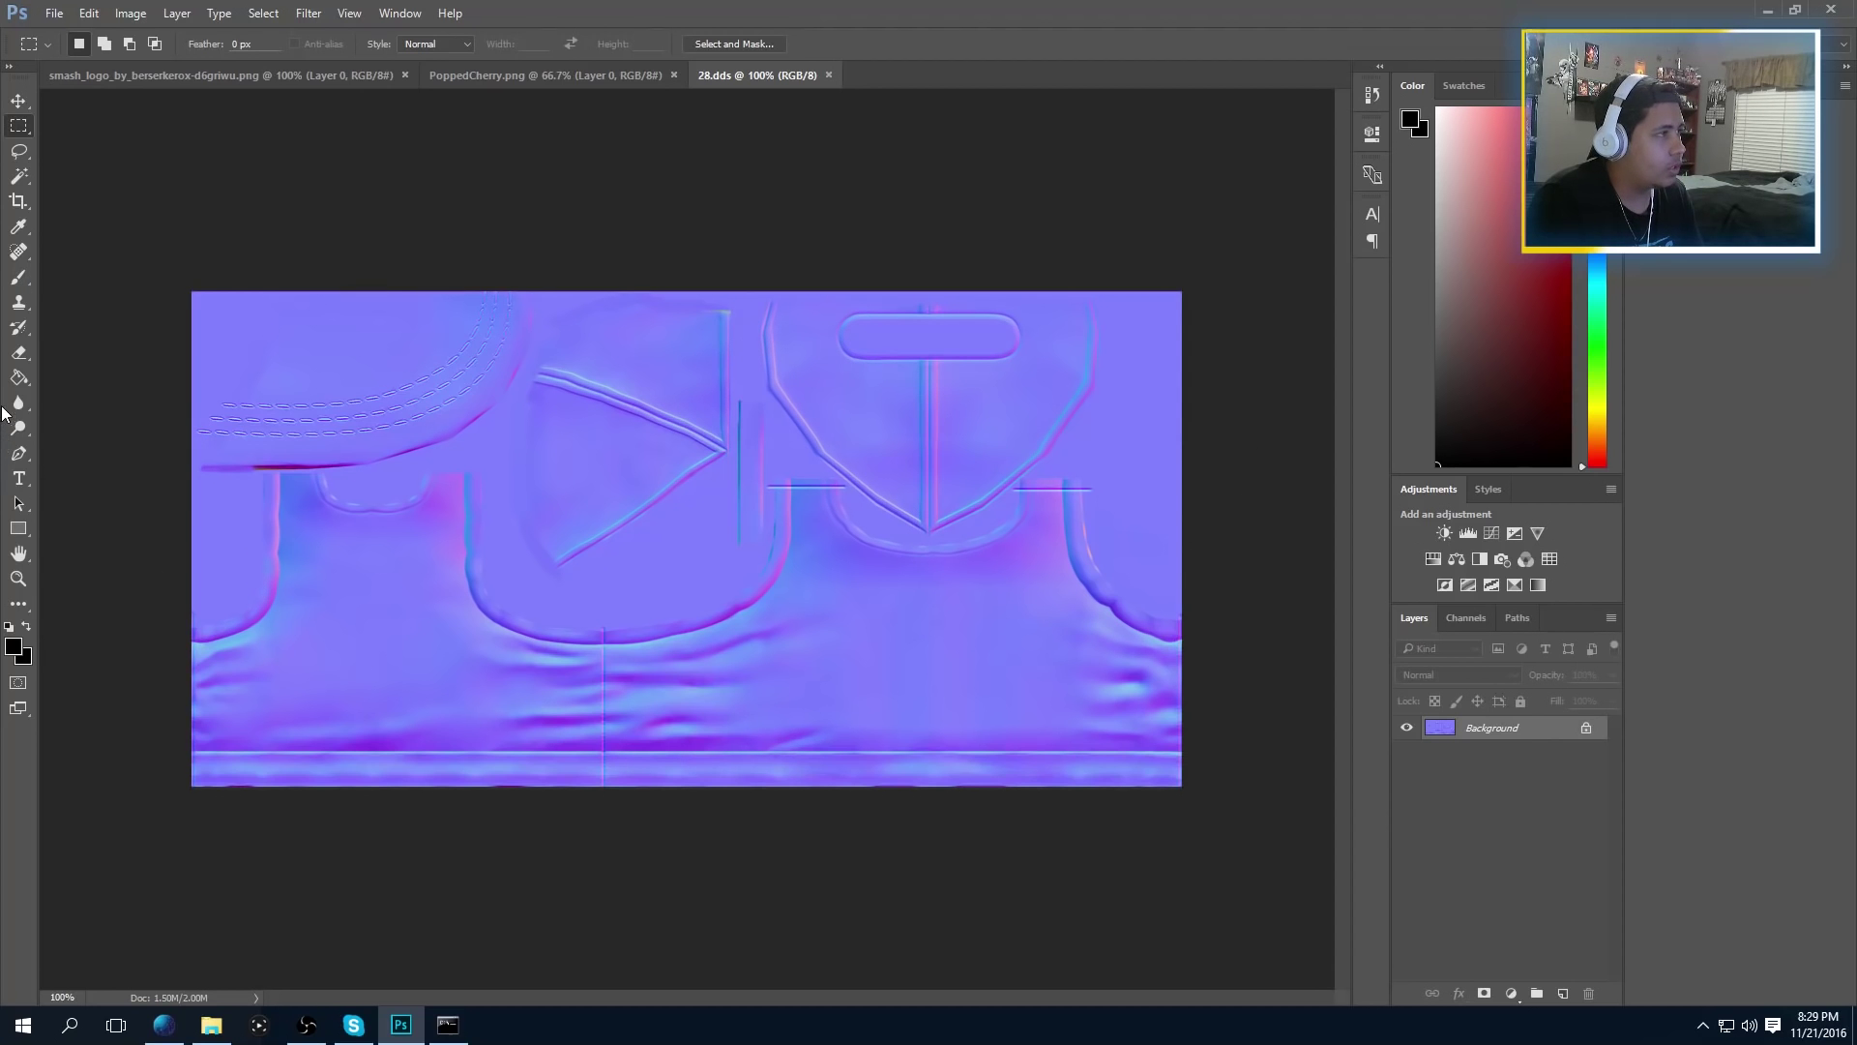
Clone out the rounded patch on the normal map's pointed panel with the Clone Stamp and continue the vertical centre seam through it
{"action": "left_click", "coordinate": [20, 303]}
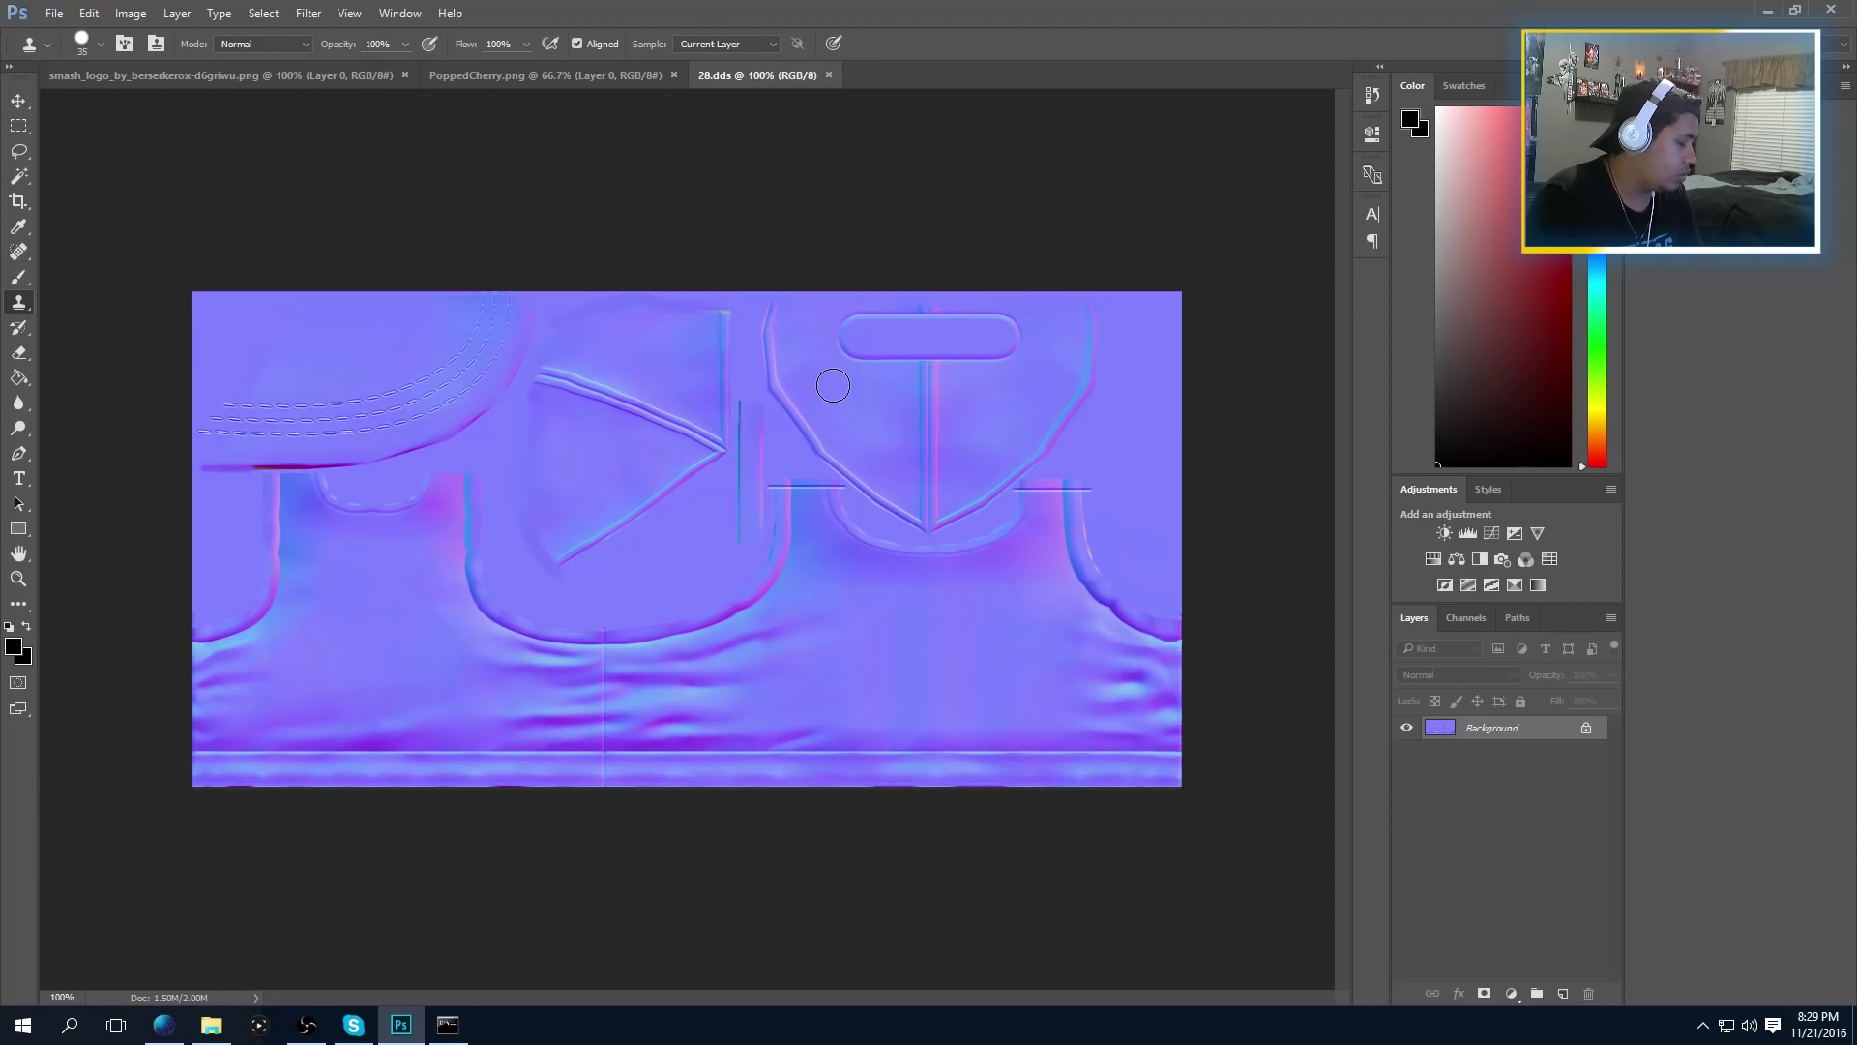
{"action": "left_click", "coordinate": [806, 340], "text": "alt"}
{"action": "mouse_move", "coordinate": [840, 338]}
{"action": "left_mouse_down"}
{"action": "mouse_move", "coordinate": [850, 319]}
{"action": "mouse_move", "coordinate": [871, 371]}
{"action": "mouse_move", "coordinate": [883, 316]}
{"action": "mouse_move", "coordinate": [858, 332]}
{"action": "mouse_move", "coordinate": [885, 308]}
{"action": "mouse_move", "coordinate": [892, 390]}
{"action": "mouse_move", "coordinate": [912, 319]}
{"action": "left_mouse_up"}
{"action": "left_click", "coordinate": [1054, 337], "text": "alt"}
{"action": "mouse_move", "coordinate": [1054, 337]}
{"action": "left_mouse_down"}
{"action": "mouse_move", "coordinate": [999, 307]}
{"action": "mouse_move", "coordinate": [983, 344]}
{"action": "mouse_move", "coordinate": [1019, 323]}
{"action": "mouse_move", "coordinate": [985, 312]}
{"action": "mouse_move", "coordinate": [964, 360]}
{"action": "left_mouse_up"}
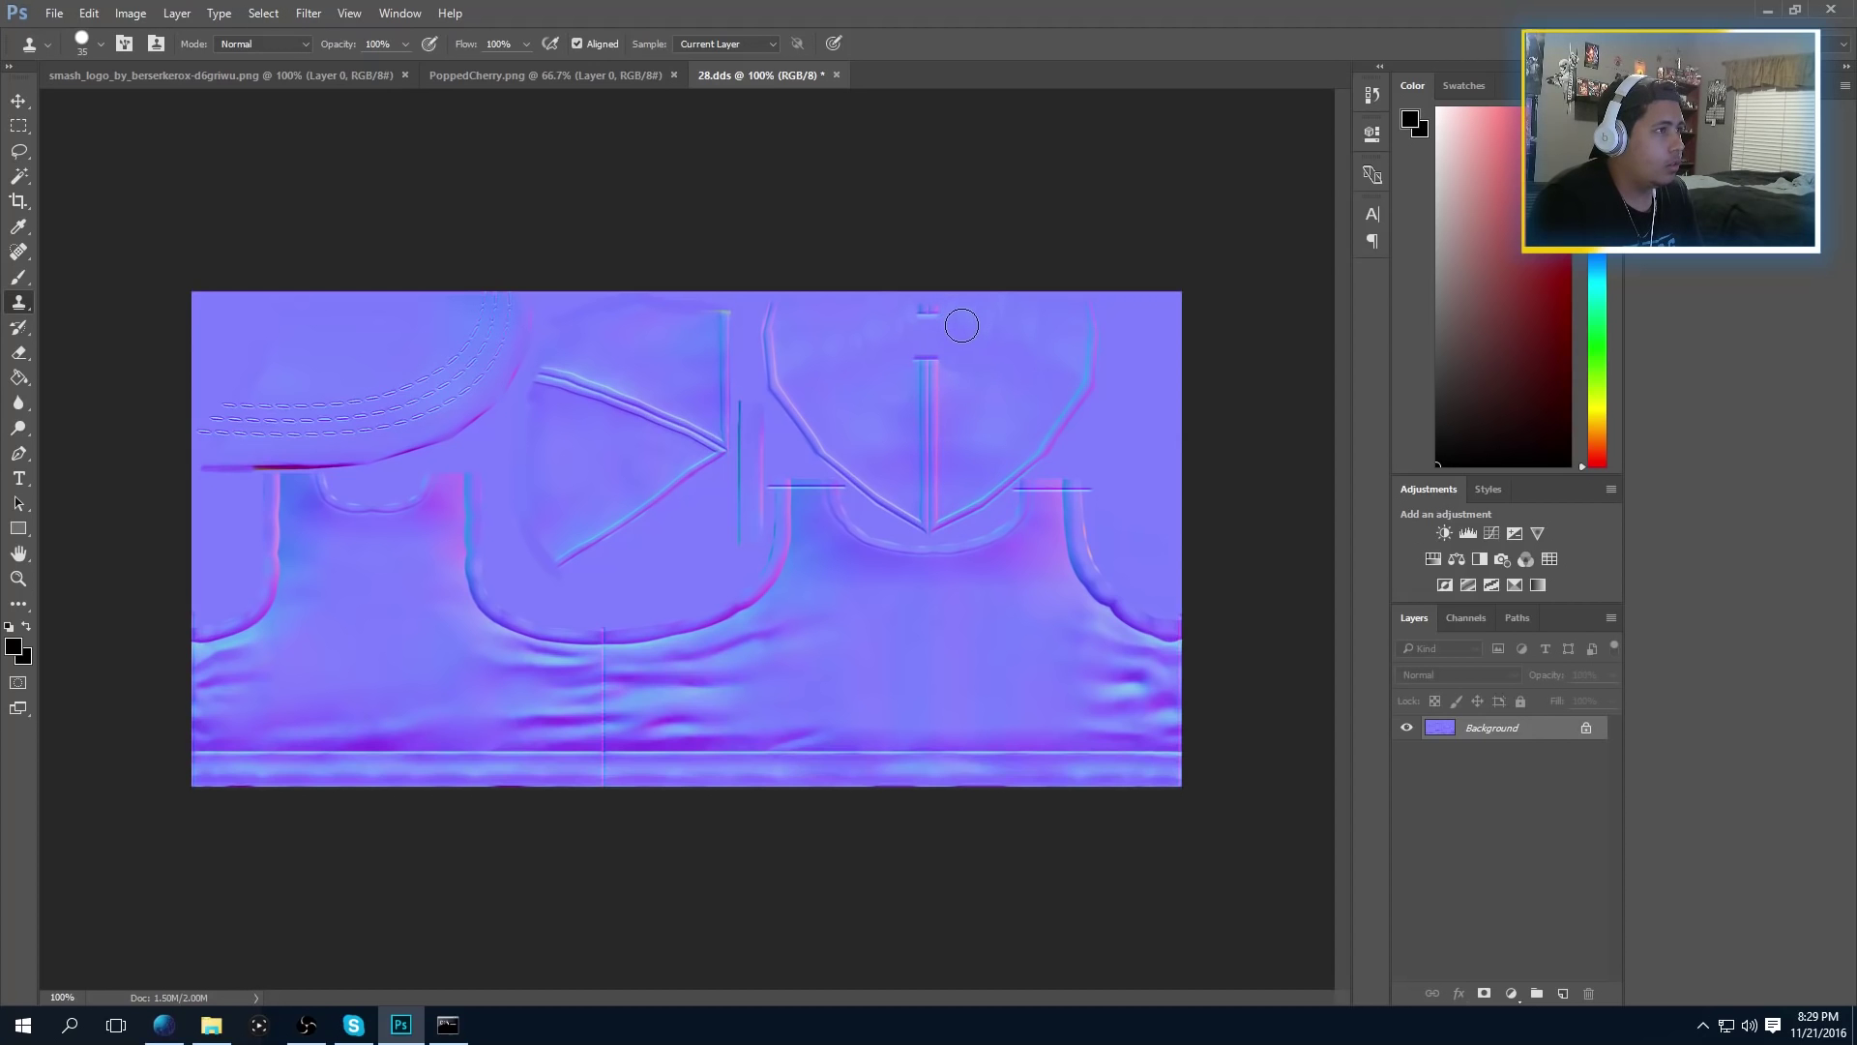
{"action": "left_click", "coordinate": [934, 403], "text": "alt"}
{"action": "left_click_drag", "start_coordinate": [928, 374], "coordinate": [928, 305]}
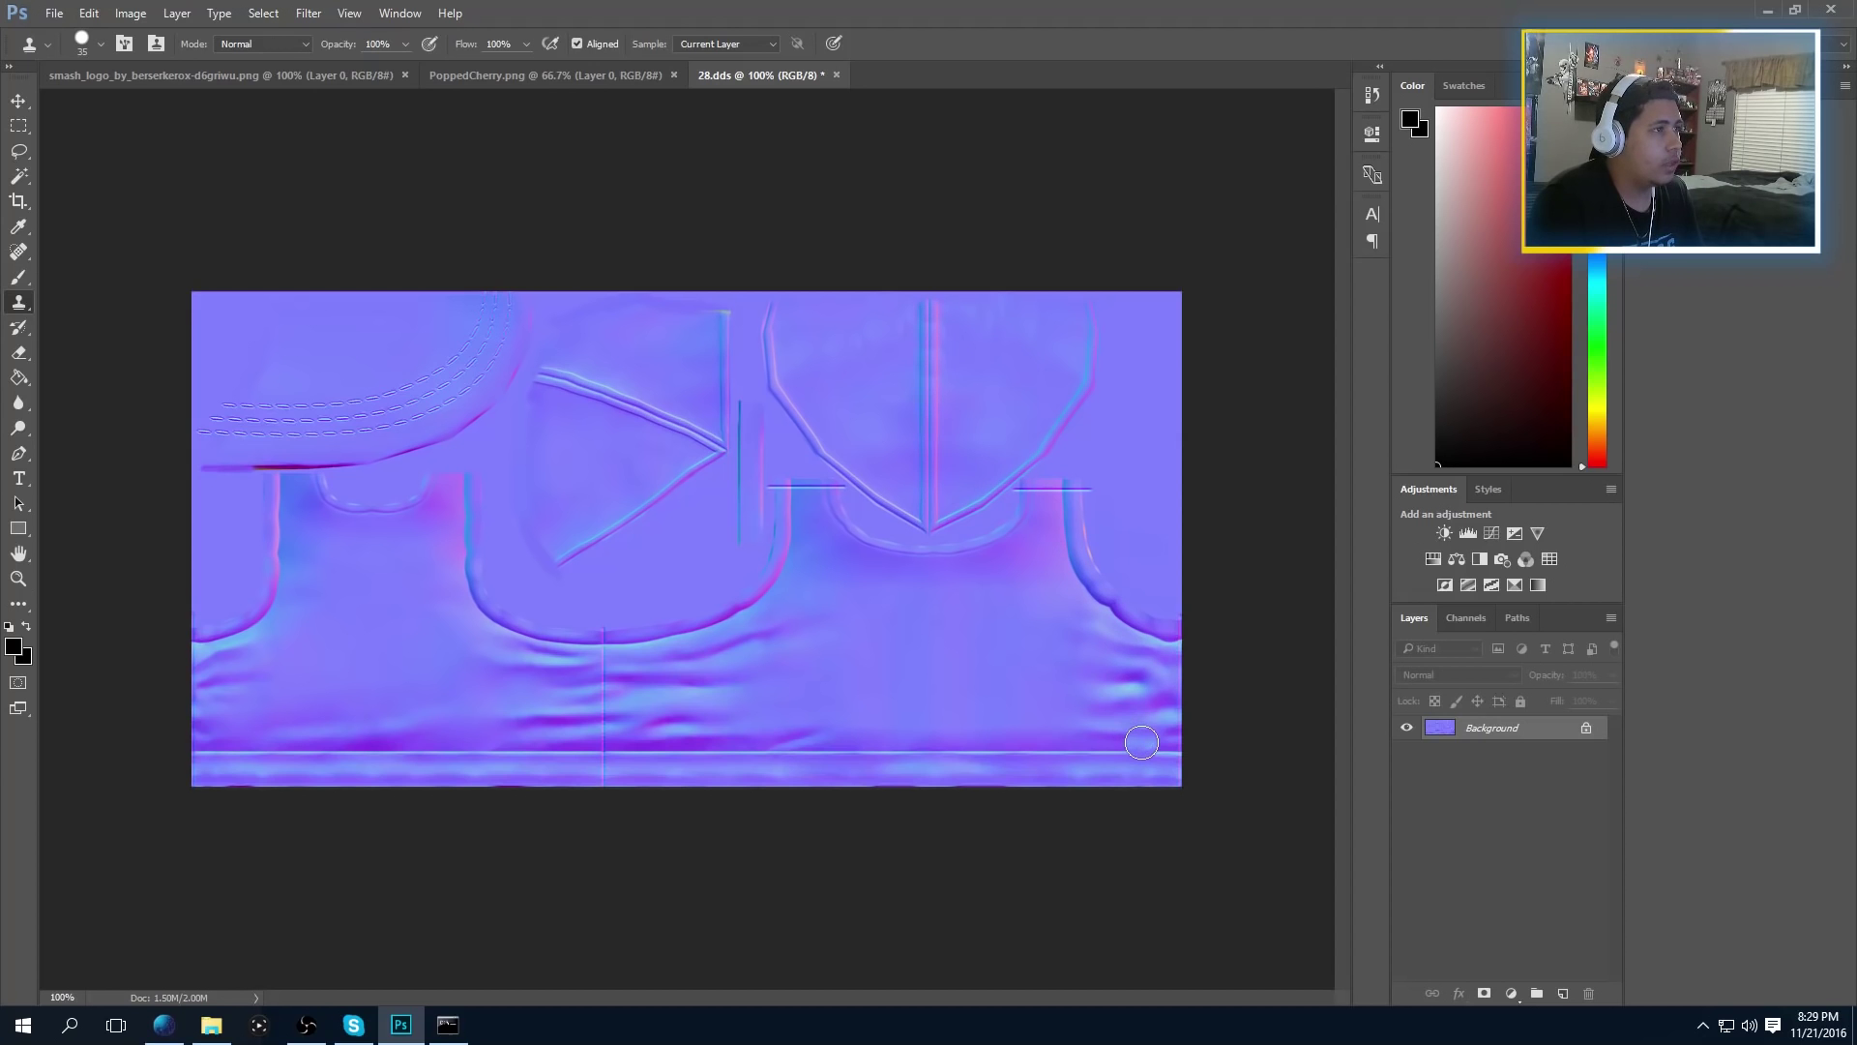
Clone out the same rounded patch in the Alpha 1 channel and rebuild the centre seam across it
{"action": "left_click", "coordinate": [1474, 615]}
{"action": "left_click", "coordinate": [1471, 737]}
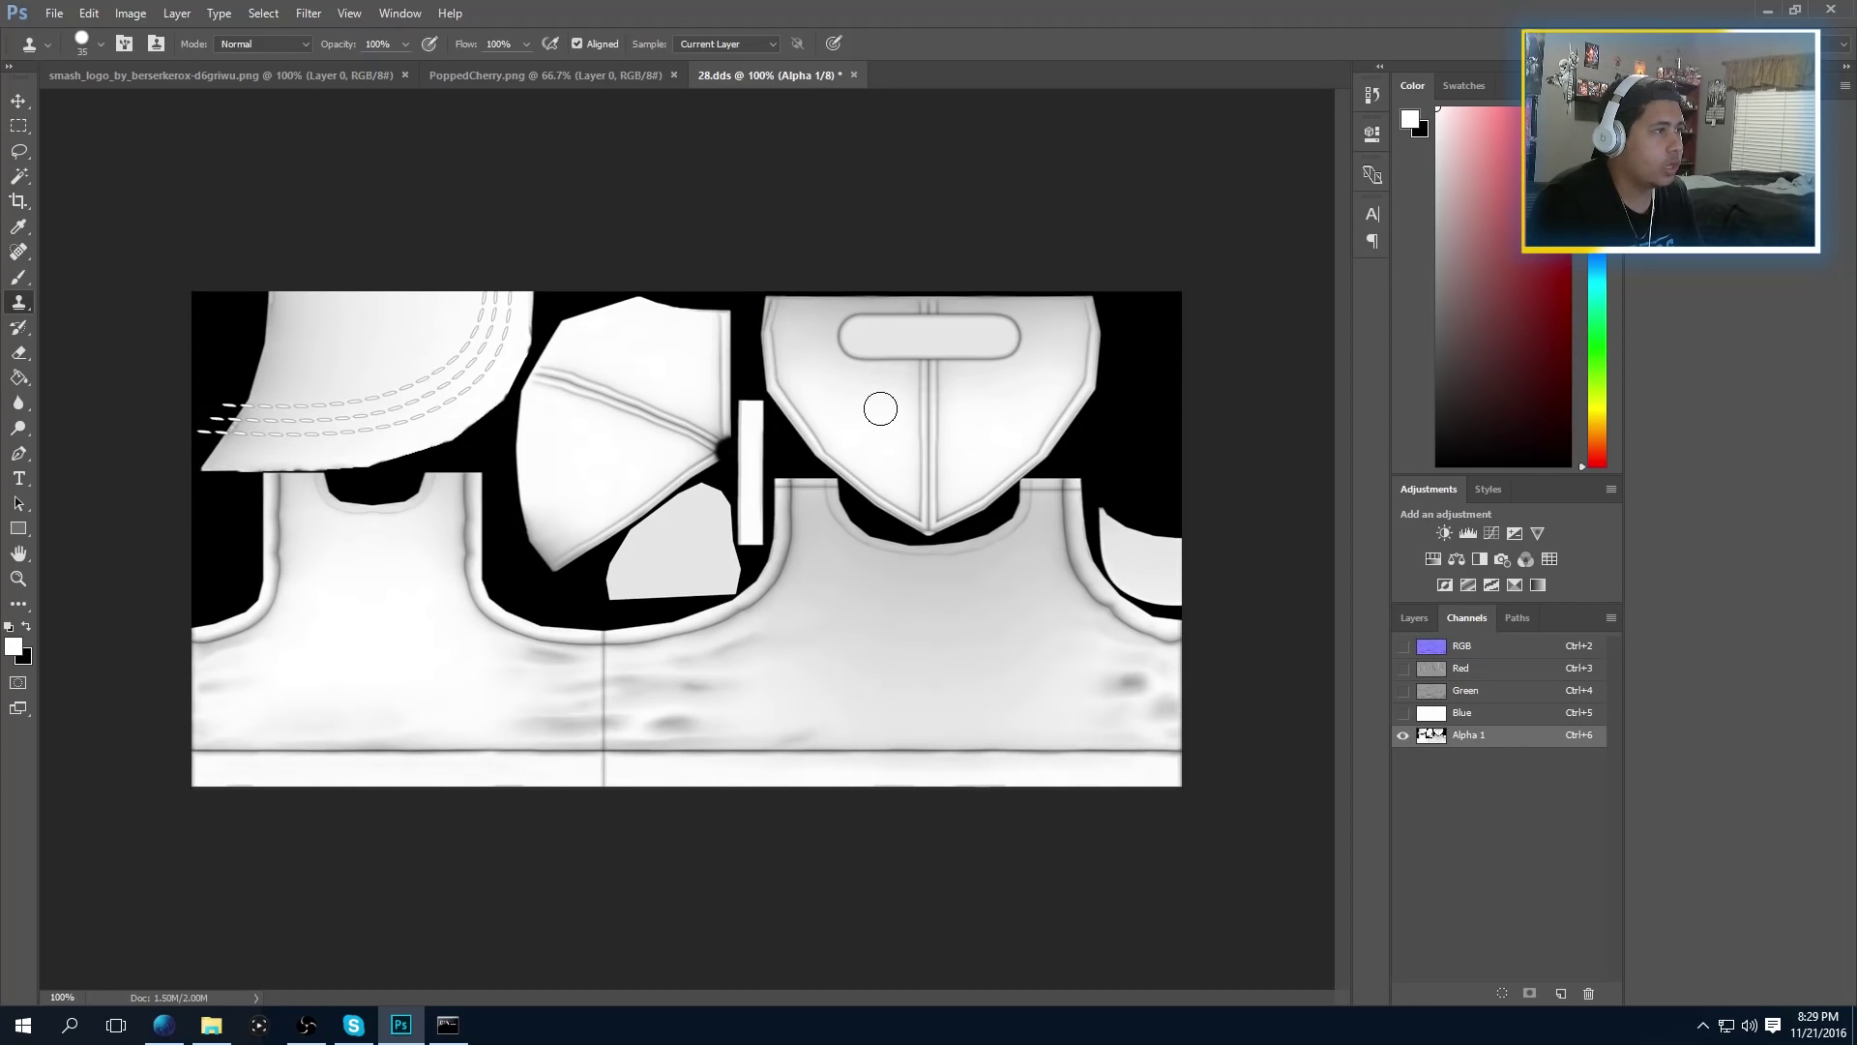
{"action": "mouse_move", "coordinate": [841, 319]}
{"action": "left_mouse_down"}
{"action": "mouse_move", "coordinate": [850, 360]}
{"action": "mouse_move", "coordinate": [829, 331]}
{"action": "mouse_move", "coordinate": [861, 311]}
{"action": "mouse_move", "coordinate": [843, 338]}
{"action": "mouse_move", "coordinate": [895, 320]}
{"action": "mouse_move", "coordinate": [848, 348]}
{"action": "mouse_move", "coordinate": [895, 349]}
{"action": "left_mouse_up"}
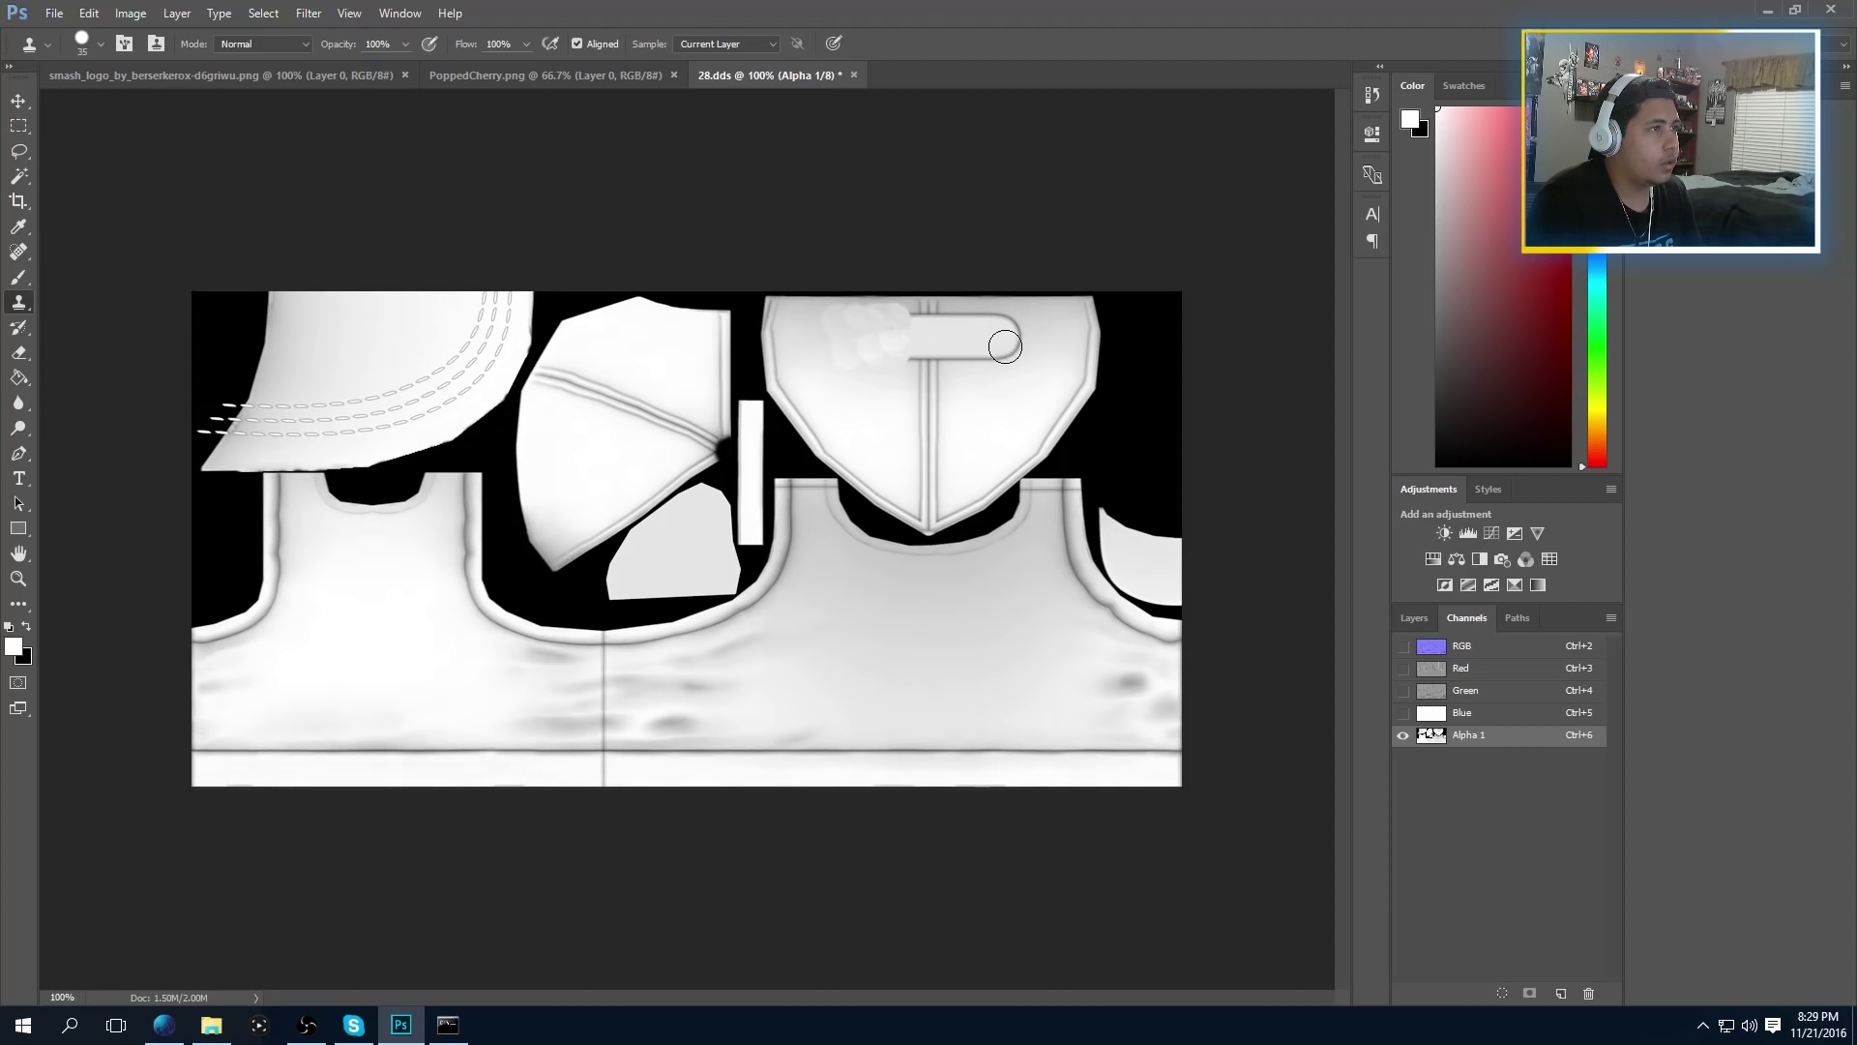
{"action": "mouse_move", "coordinate": [1028, 343]}
{"action": "left_mouse_down"}
{"action": "mouse_move", "coordinate": [984, 353]}
{"action": "mouse_move", "coordinate": [987, 320]}
{"action": "mouse_move", "coordinate": [979, 342]}
{"action": "mouse_move", "coordinate": [971, 325]}
{"action": "mouse_move", "coordinate": [966, 351]}
{"action": "mouse_move", "coordinate": [955, 322]}
{"action": "mouse_move", "coordinate": [938, 382]}
{"action": "mouse_move", "coordinate": [929, 317]}
{"action": "mouse_move", "coordinate": [897, 382]}
{"action": "left_mouse_up"}
{"action": "left_click", "coordinate": [931, 383], "text": "alt"}
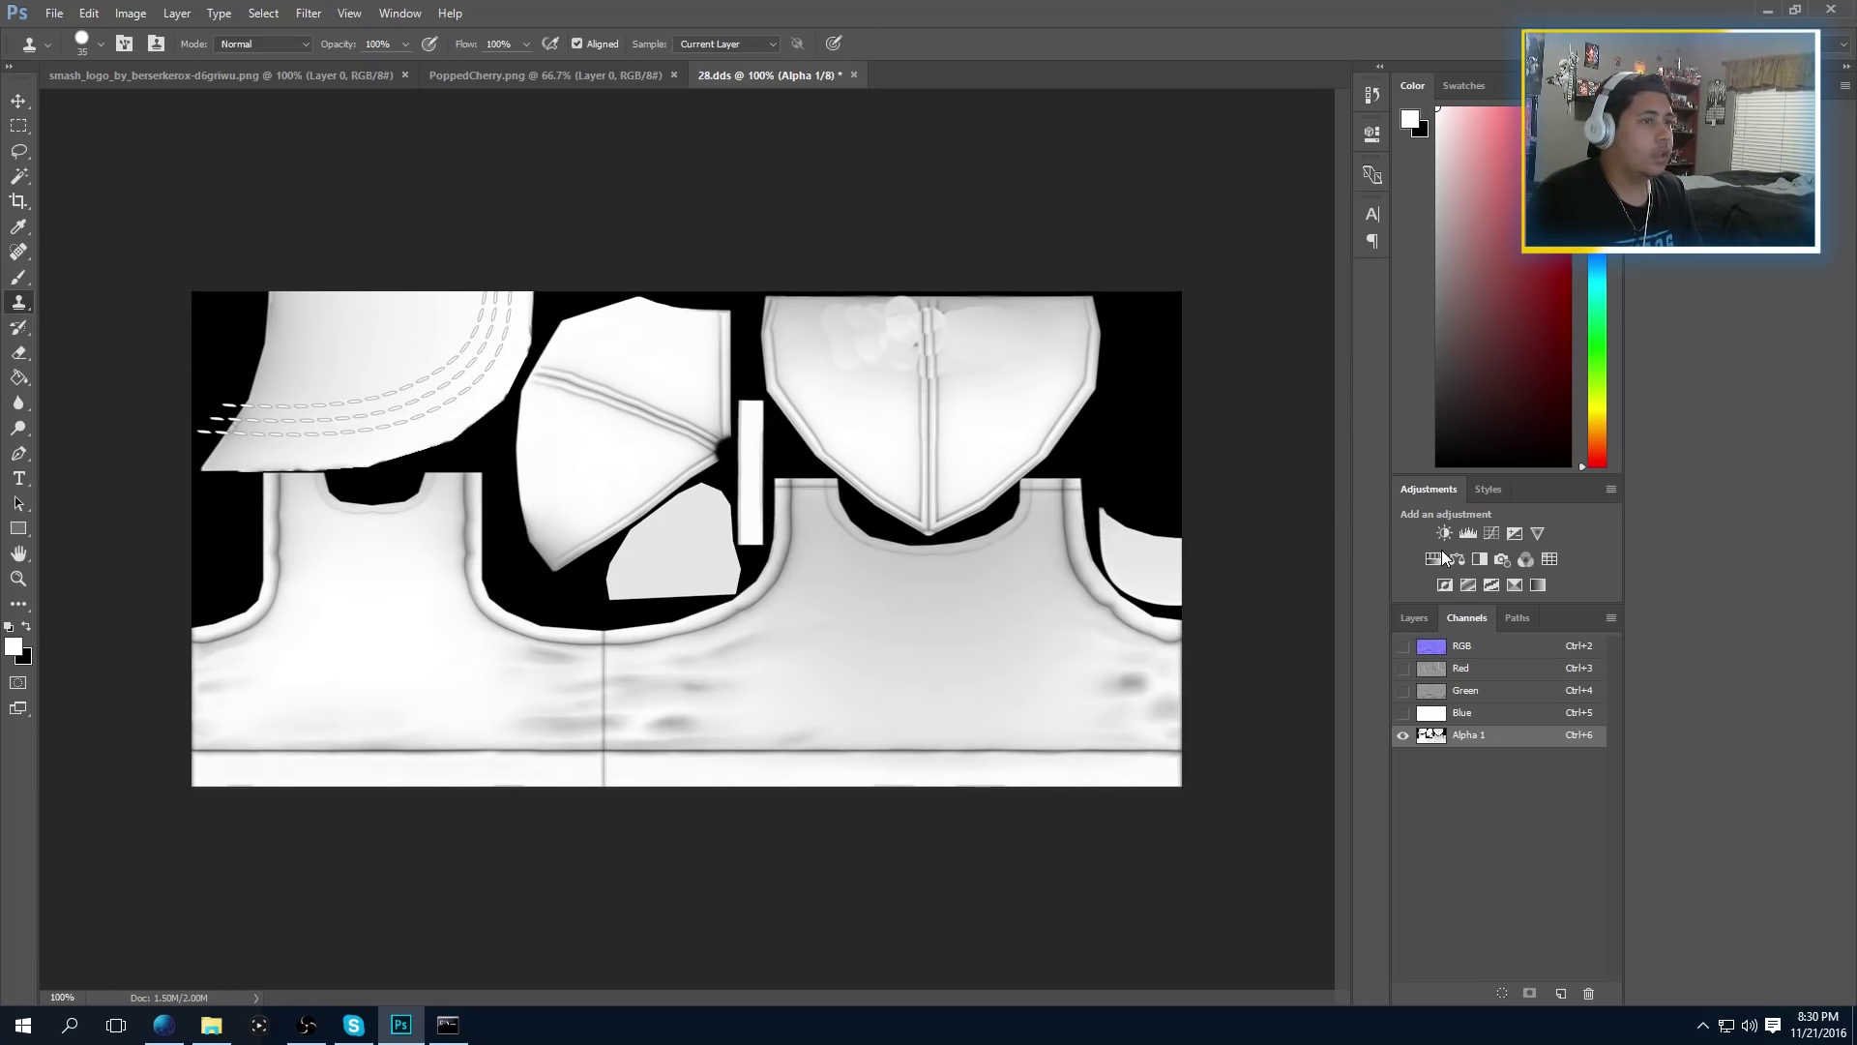
Convert the Background to Layer 0 and save a D3D/DDS copy over 28.dds in OutDDS, including alpha channels
{"action": "left_click", "coordinate": [1428, 618]}
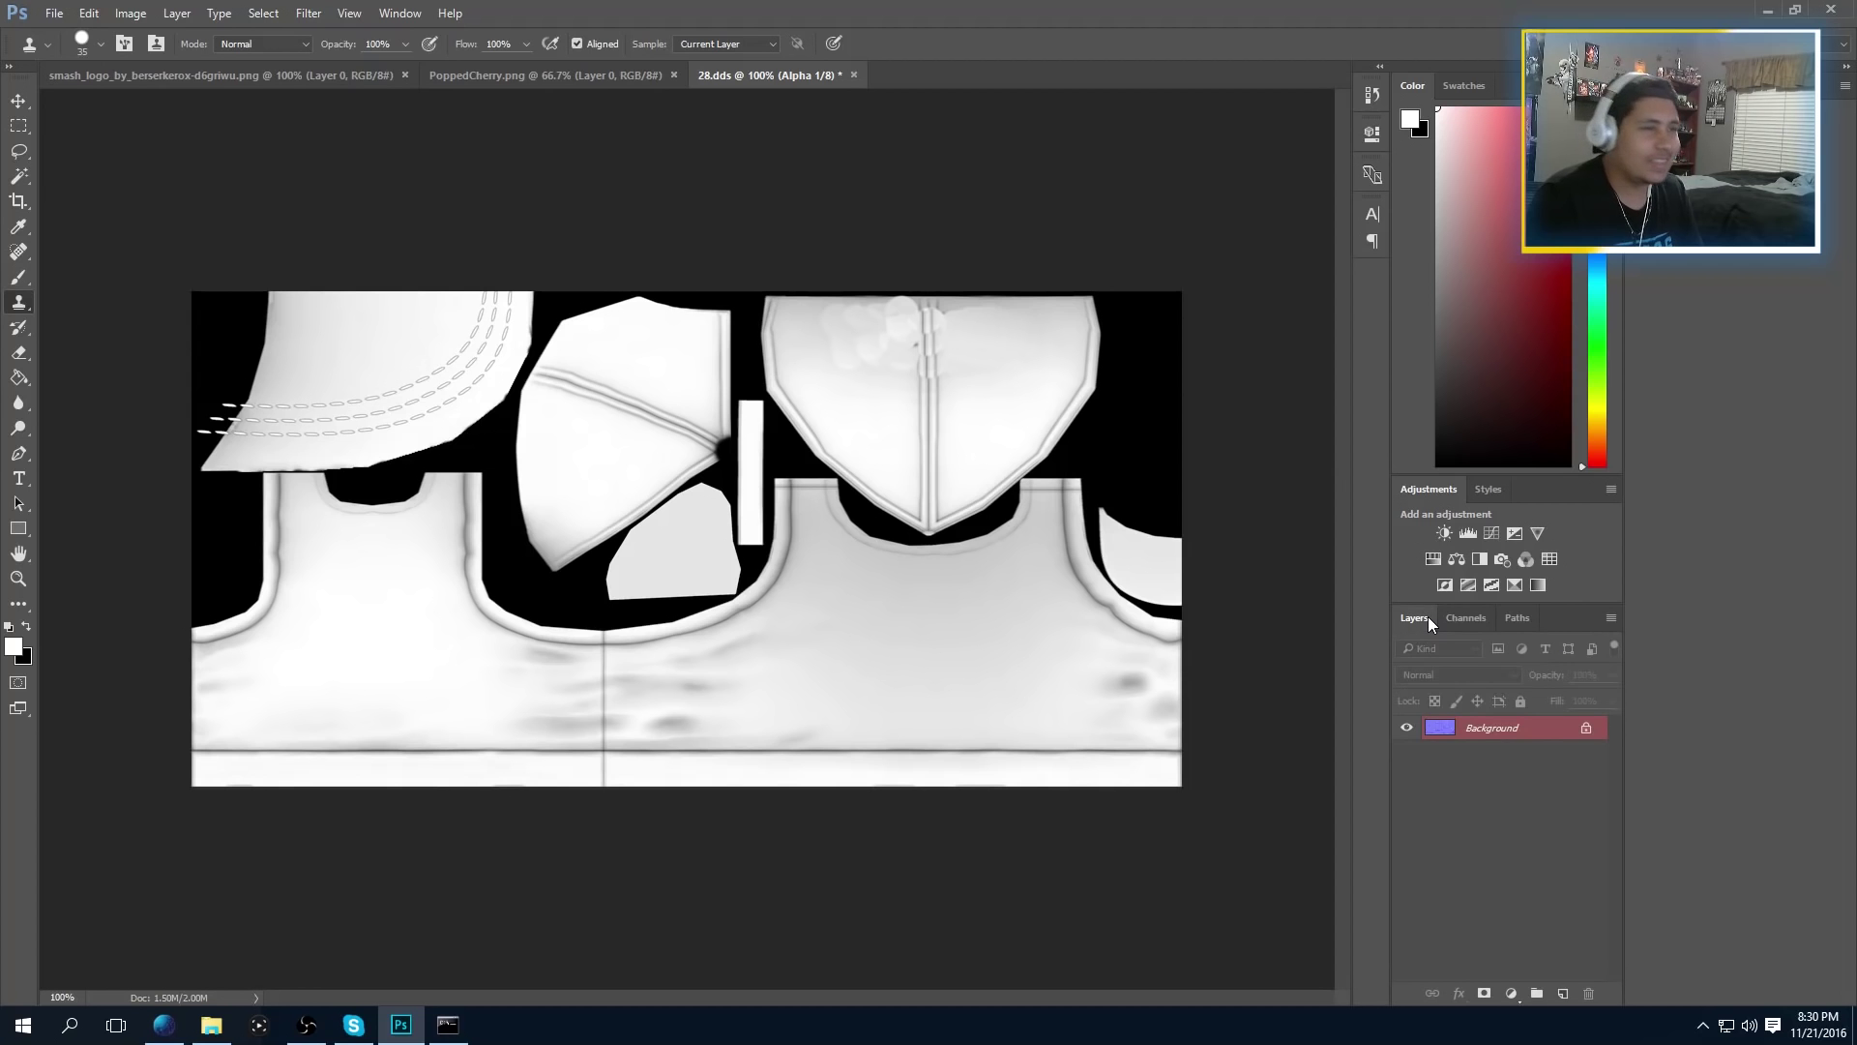
{"action": "double_click", "coordinate": [1490, 728]}
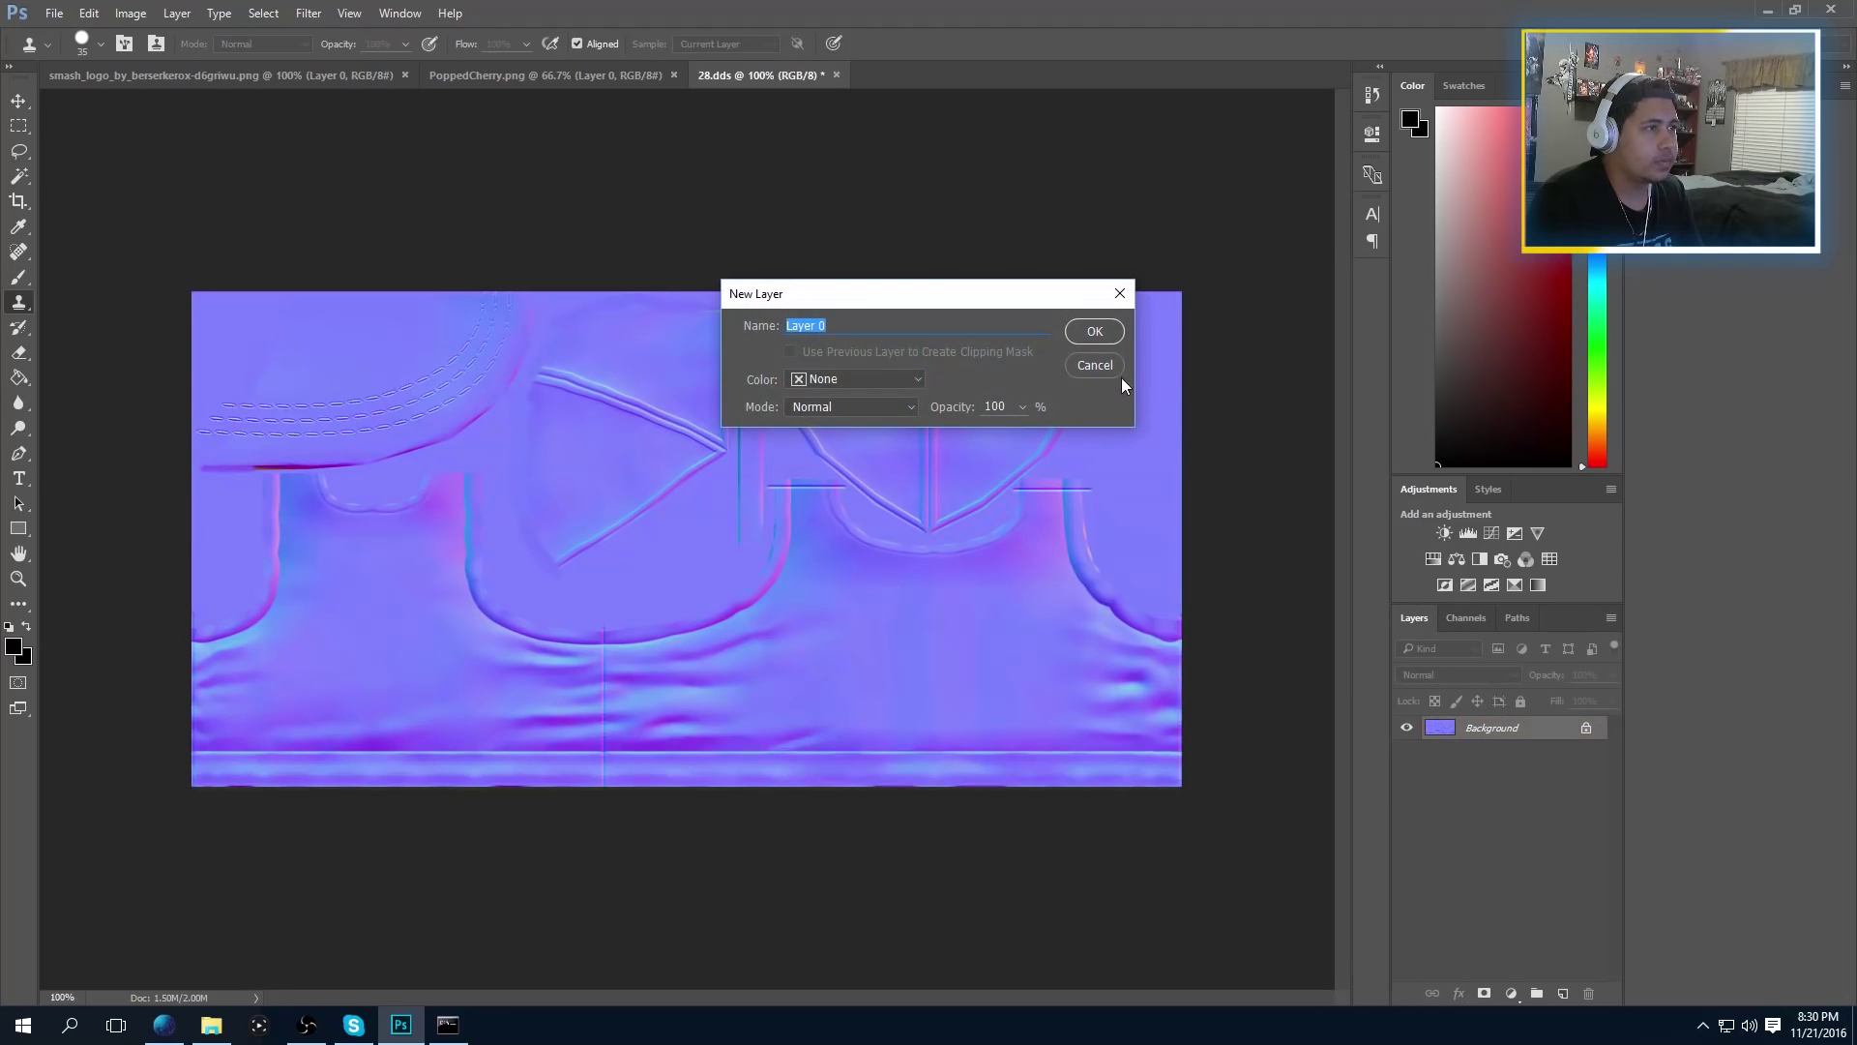
{"action": "left_click", "coordinate": [1090, 328]}
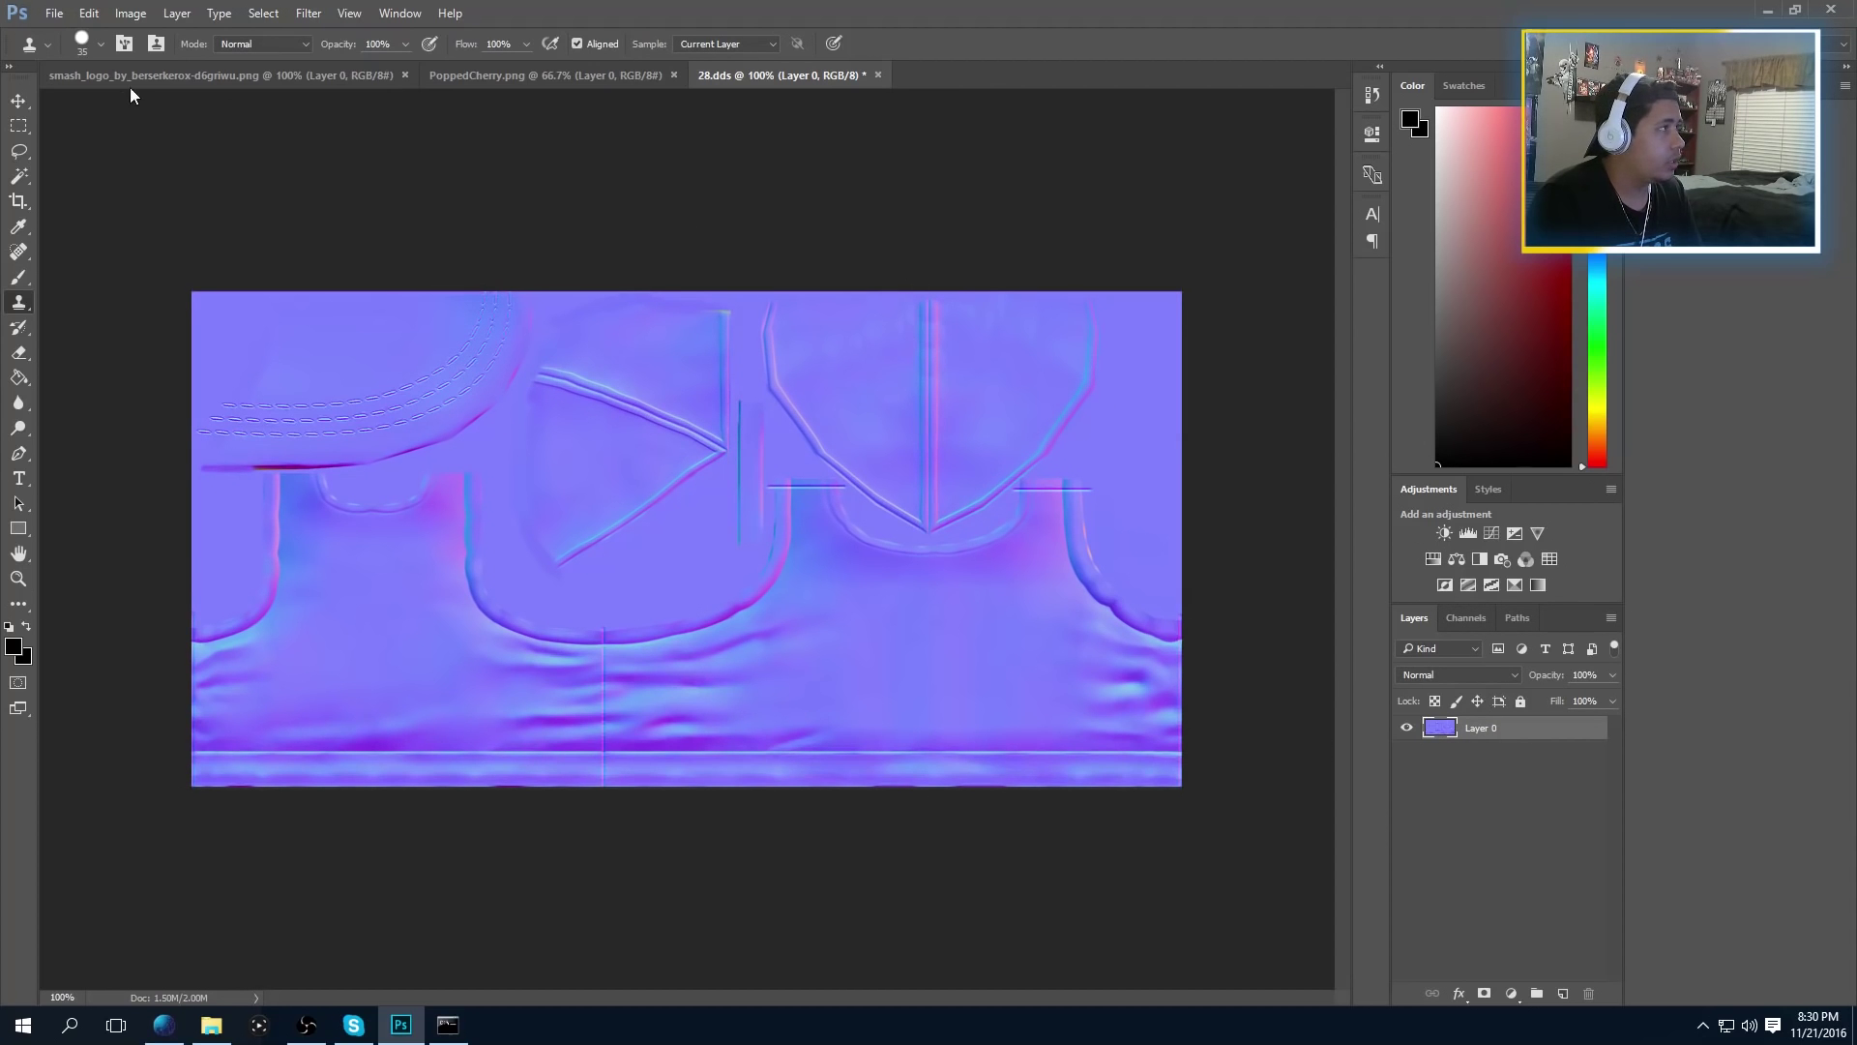
{"action": "left_click", "coordinate": [54, 13]}
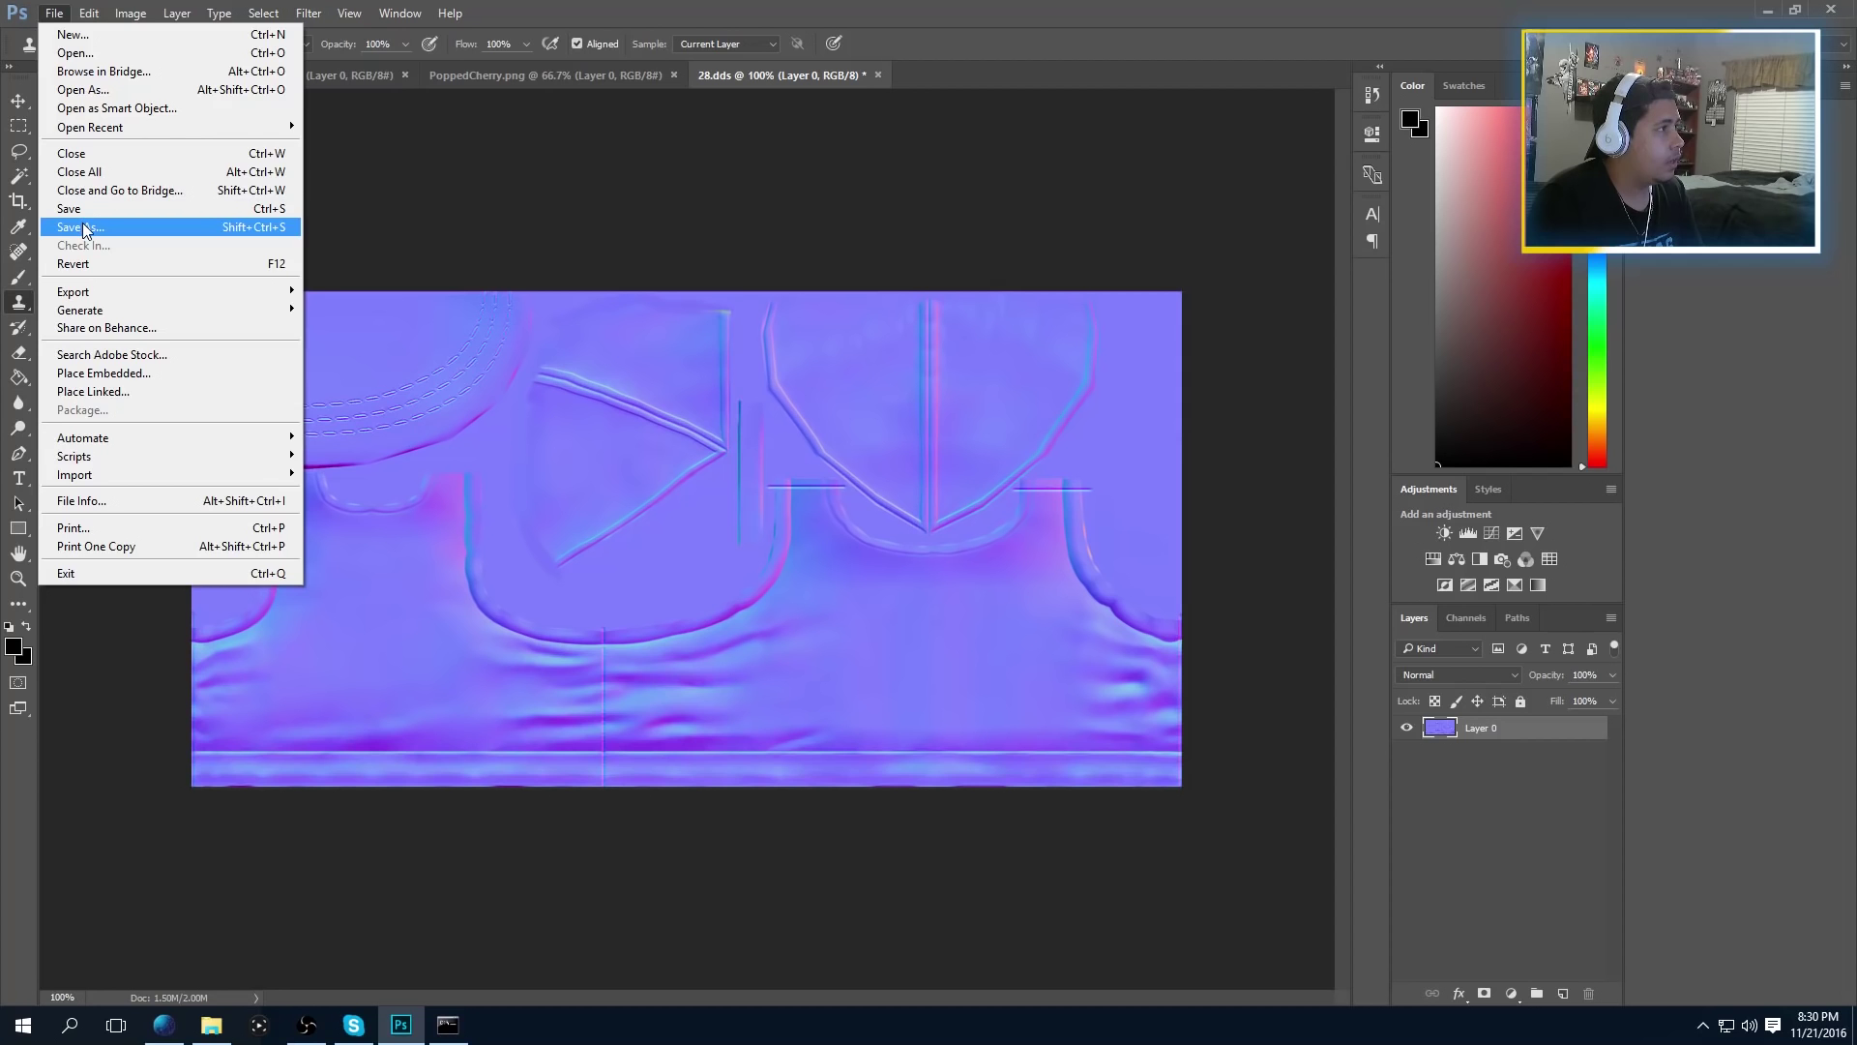
{"action": "left_click", "coordinate": [83, 227]}
{"action": "left_click", "coordinate": [793, 600]}
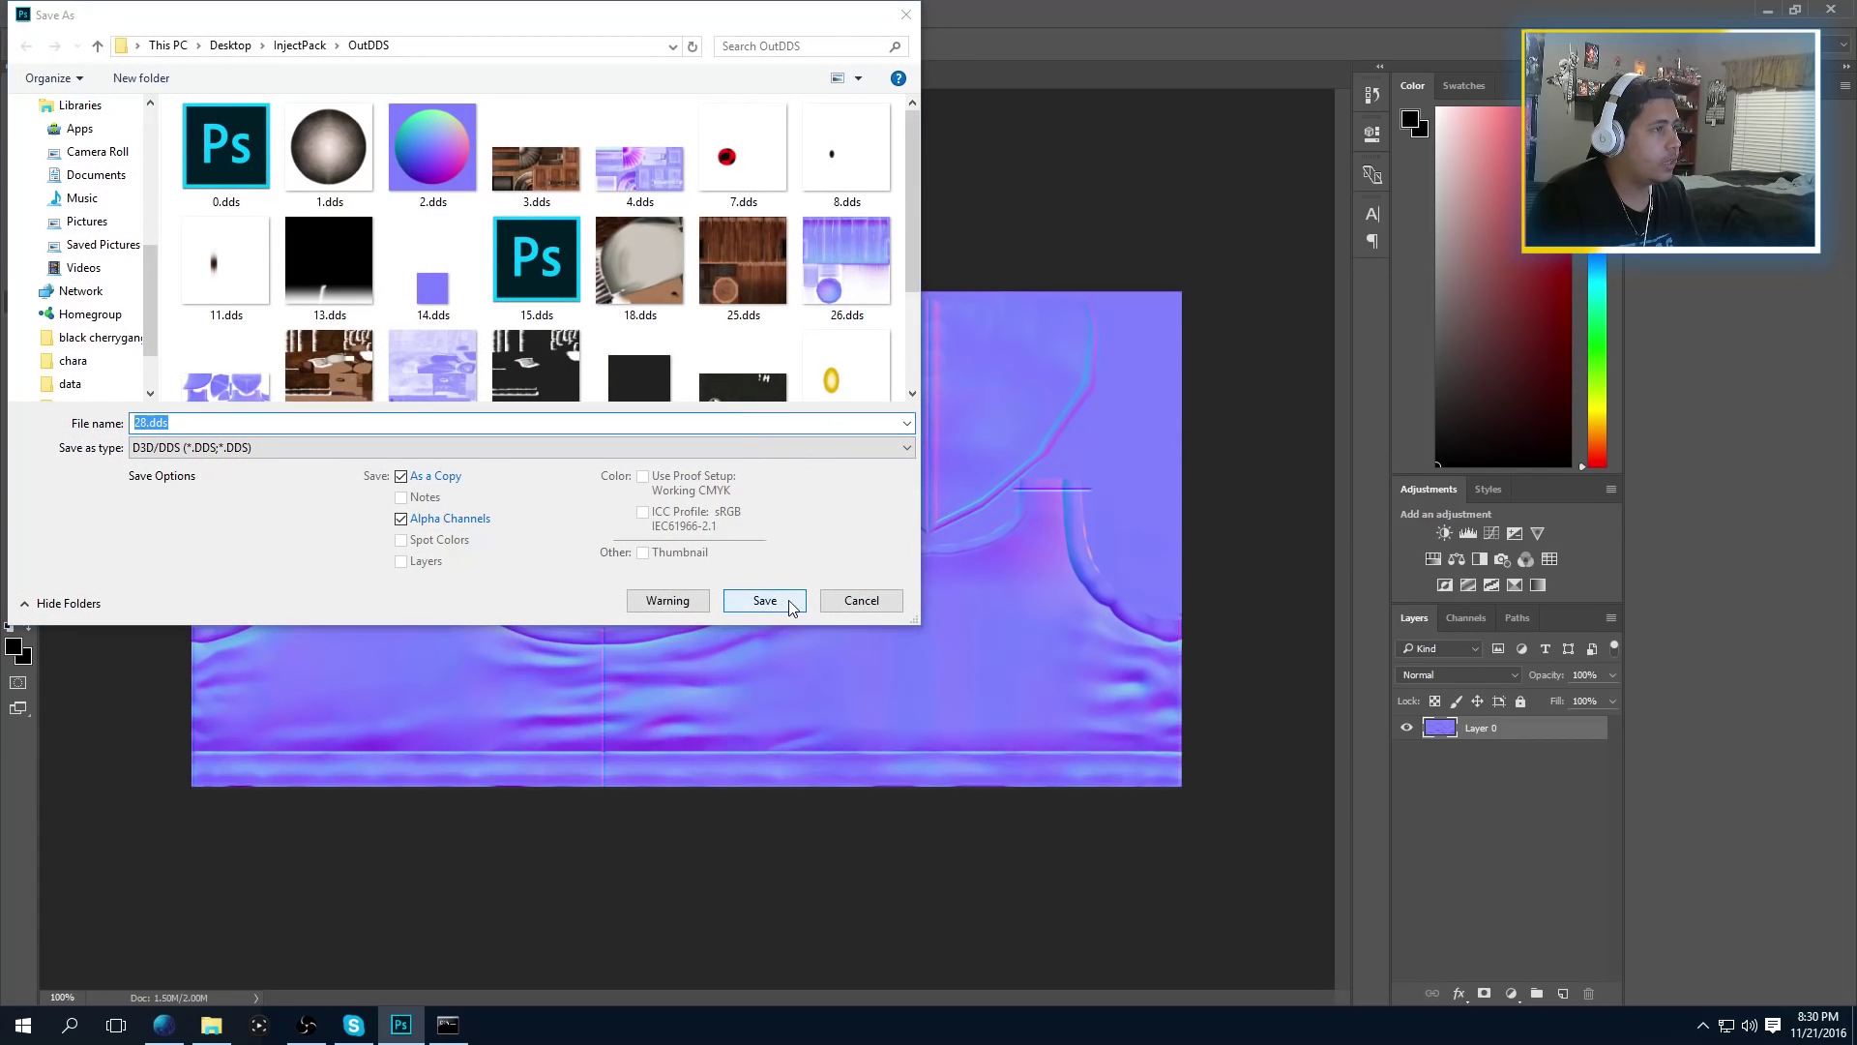
{"action": "left_click", "coordinate": [954, 519]}
Check texture 28 in the nut_check.py output and set the DDS export to 11 generated MIP maps in DXT5 interpolated alpha format
{"action": "left_click", "coordinate": [447, 1024]}
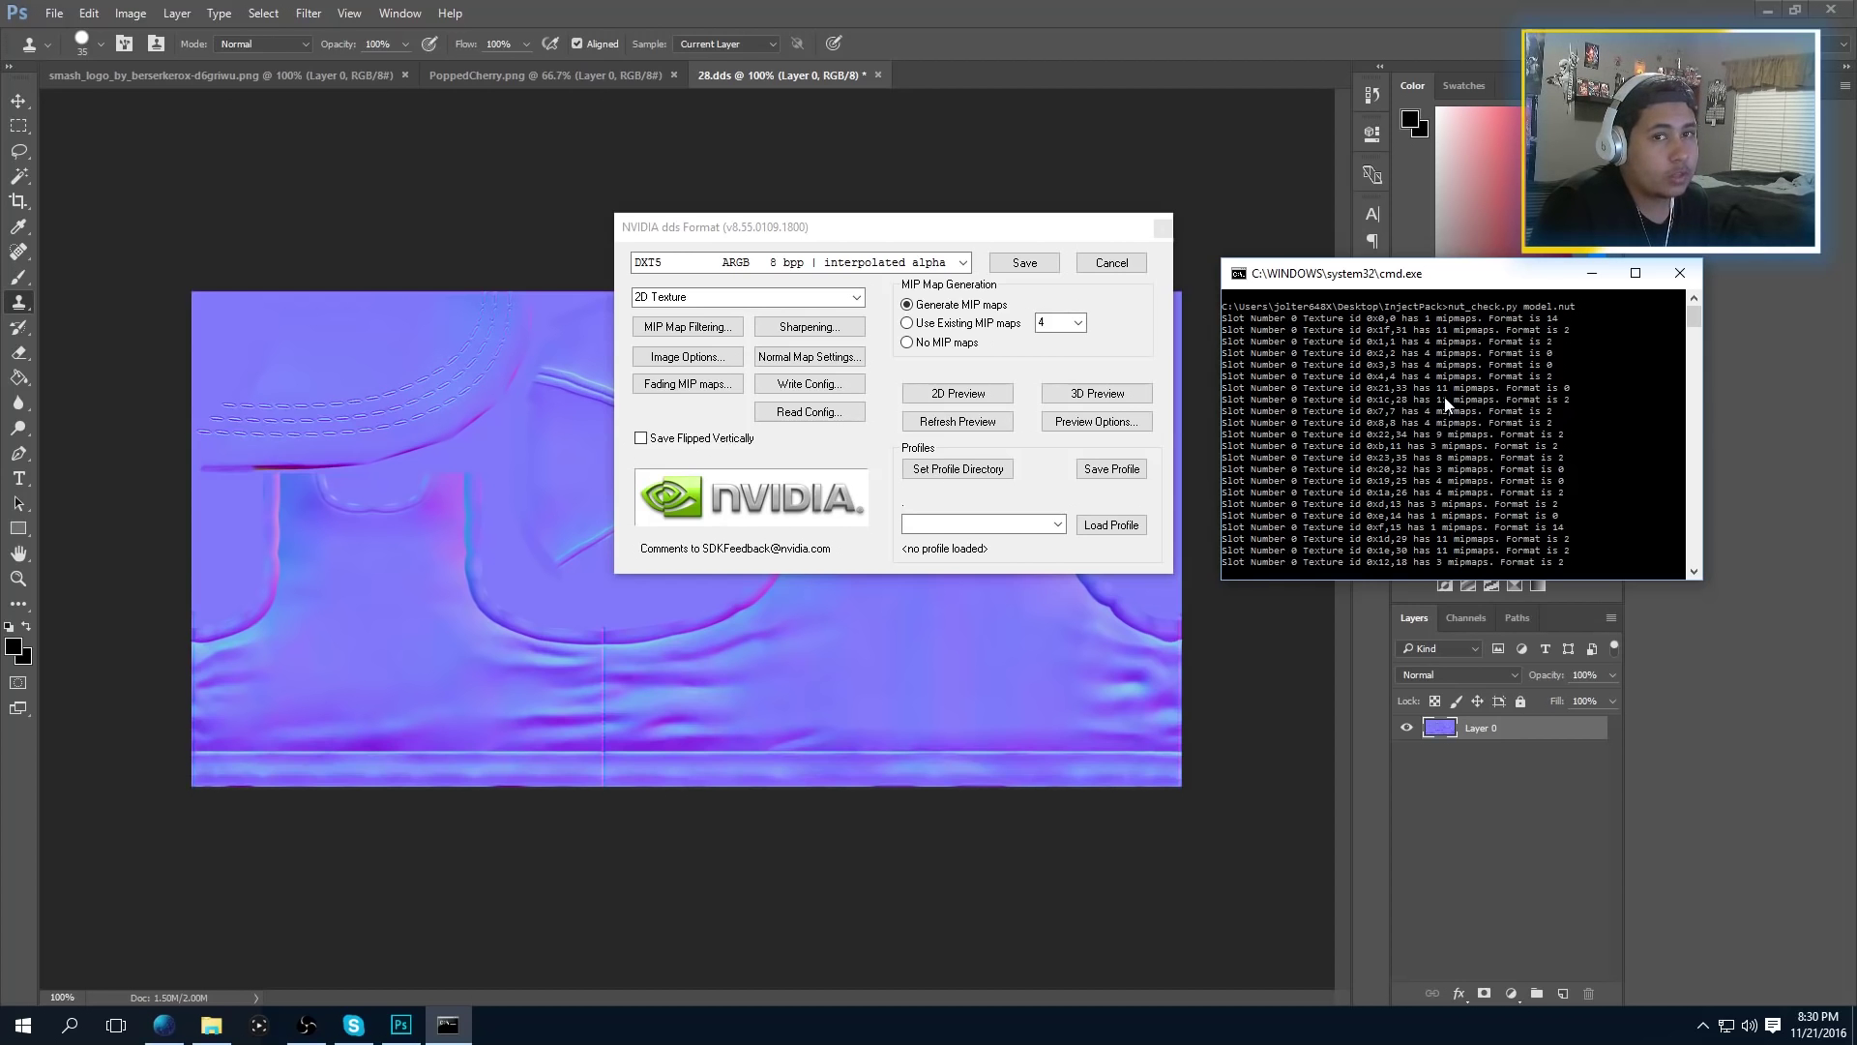
{"action": "left_click", "coordinate": [1068, 344]}
{"action": "left_click", "coordinate": [1077, 322]}
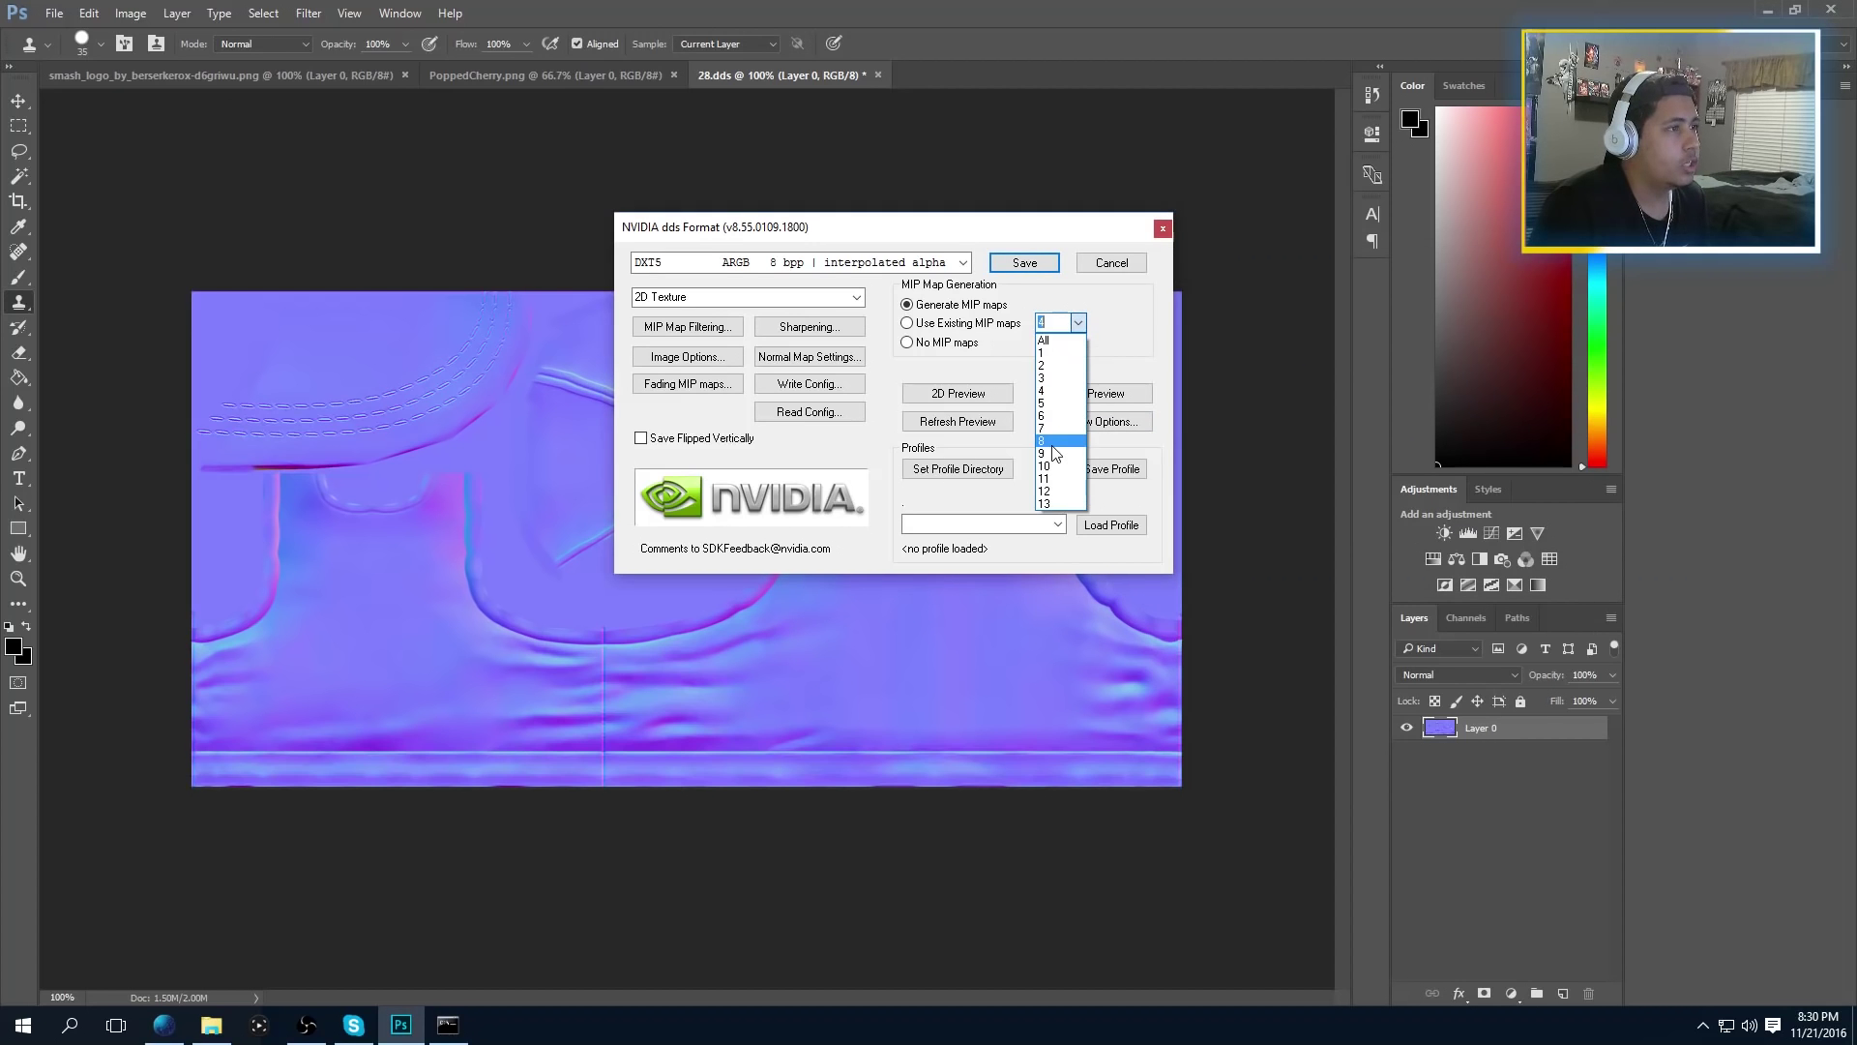
{"action": "left_click", "coordinate": [1049, 478]}
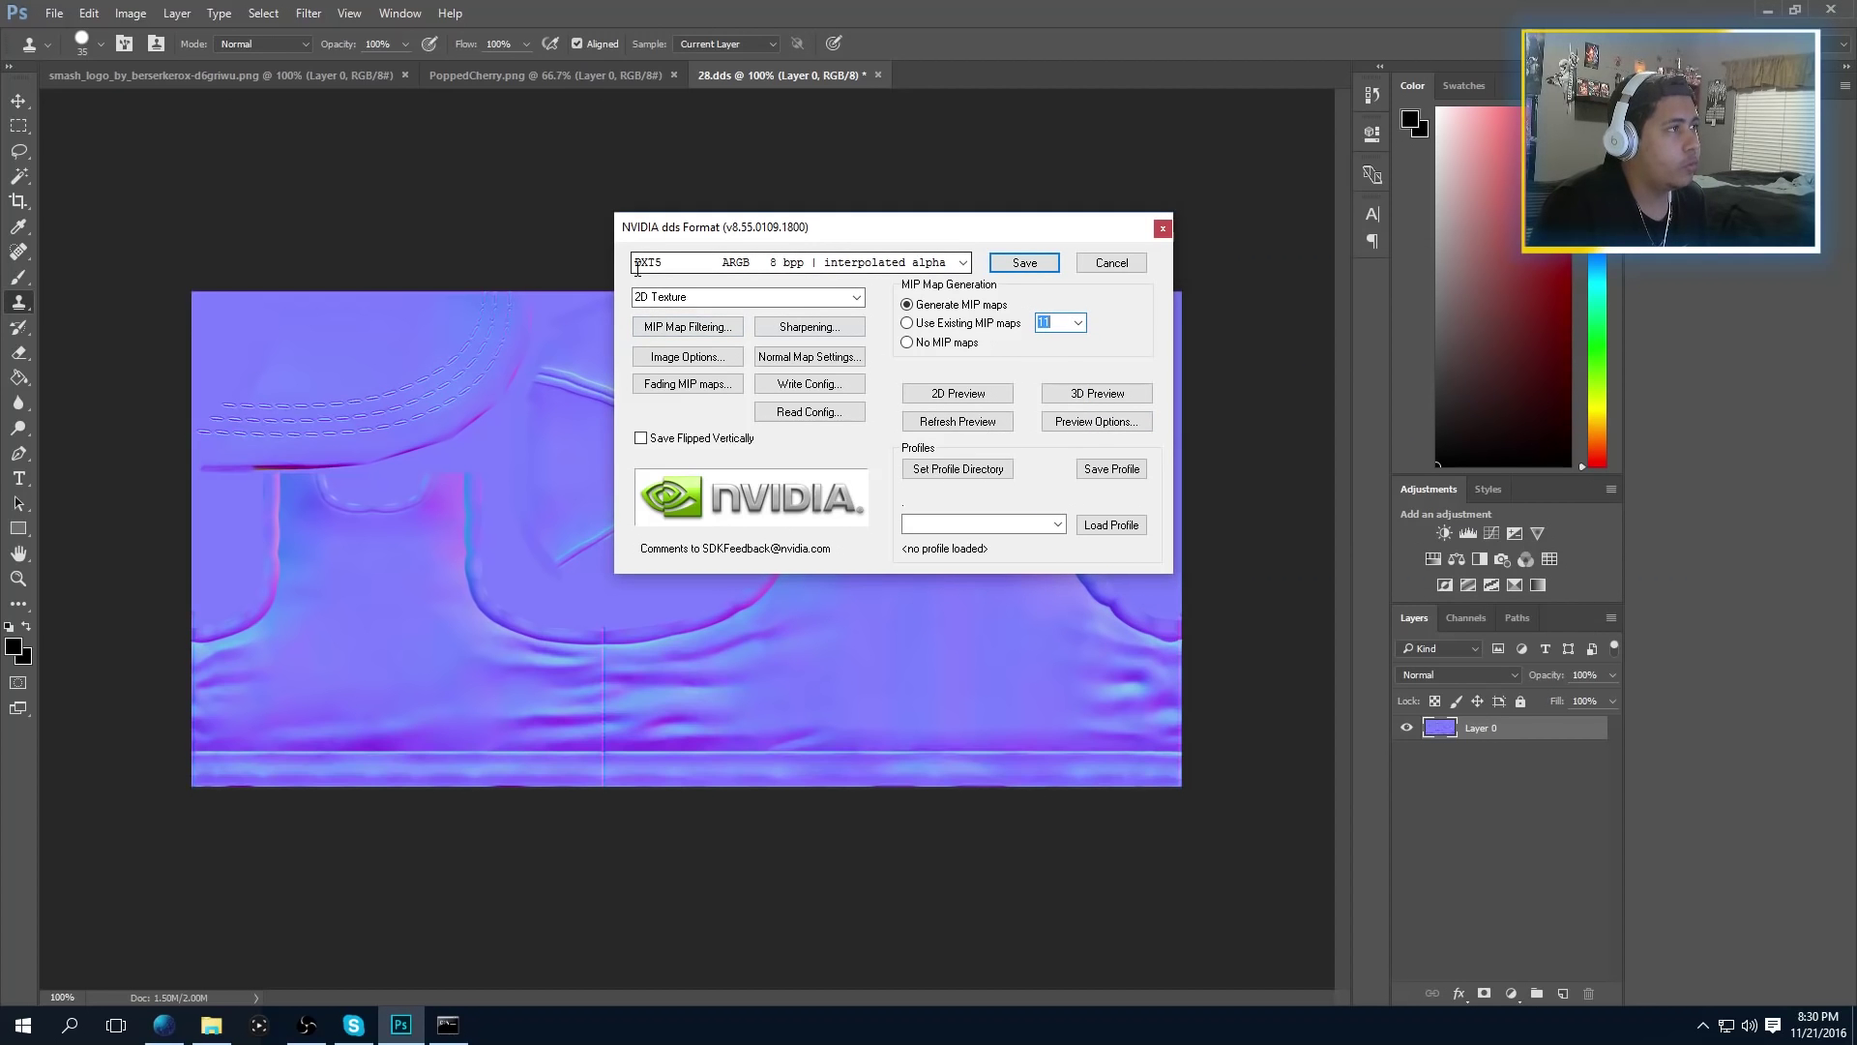
{"action": "left_click", "coordinate": [1099, 269]}
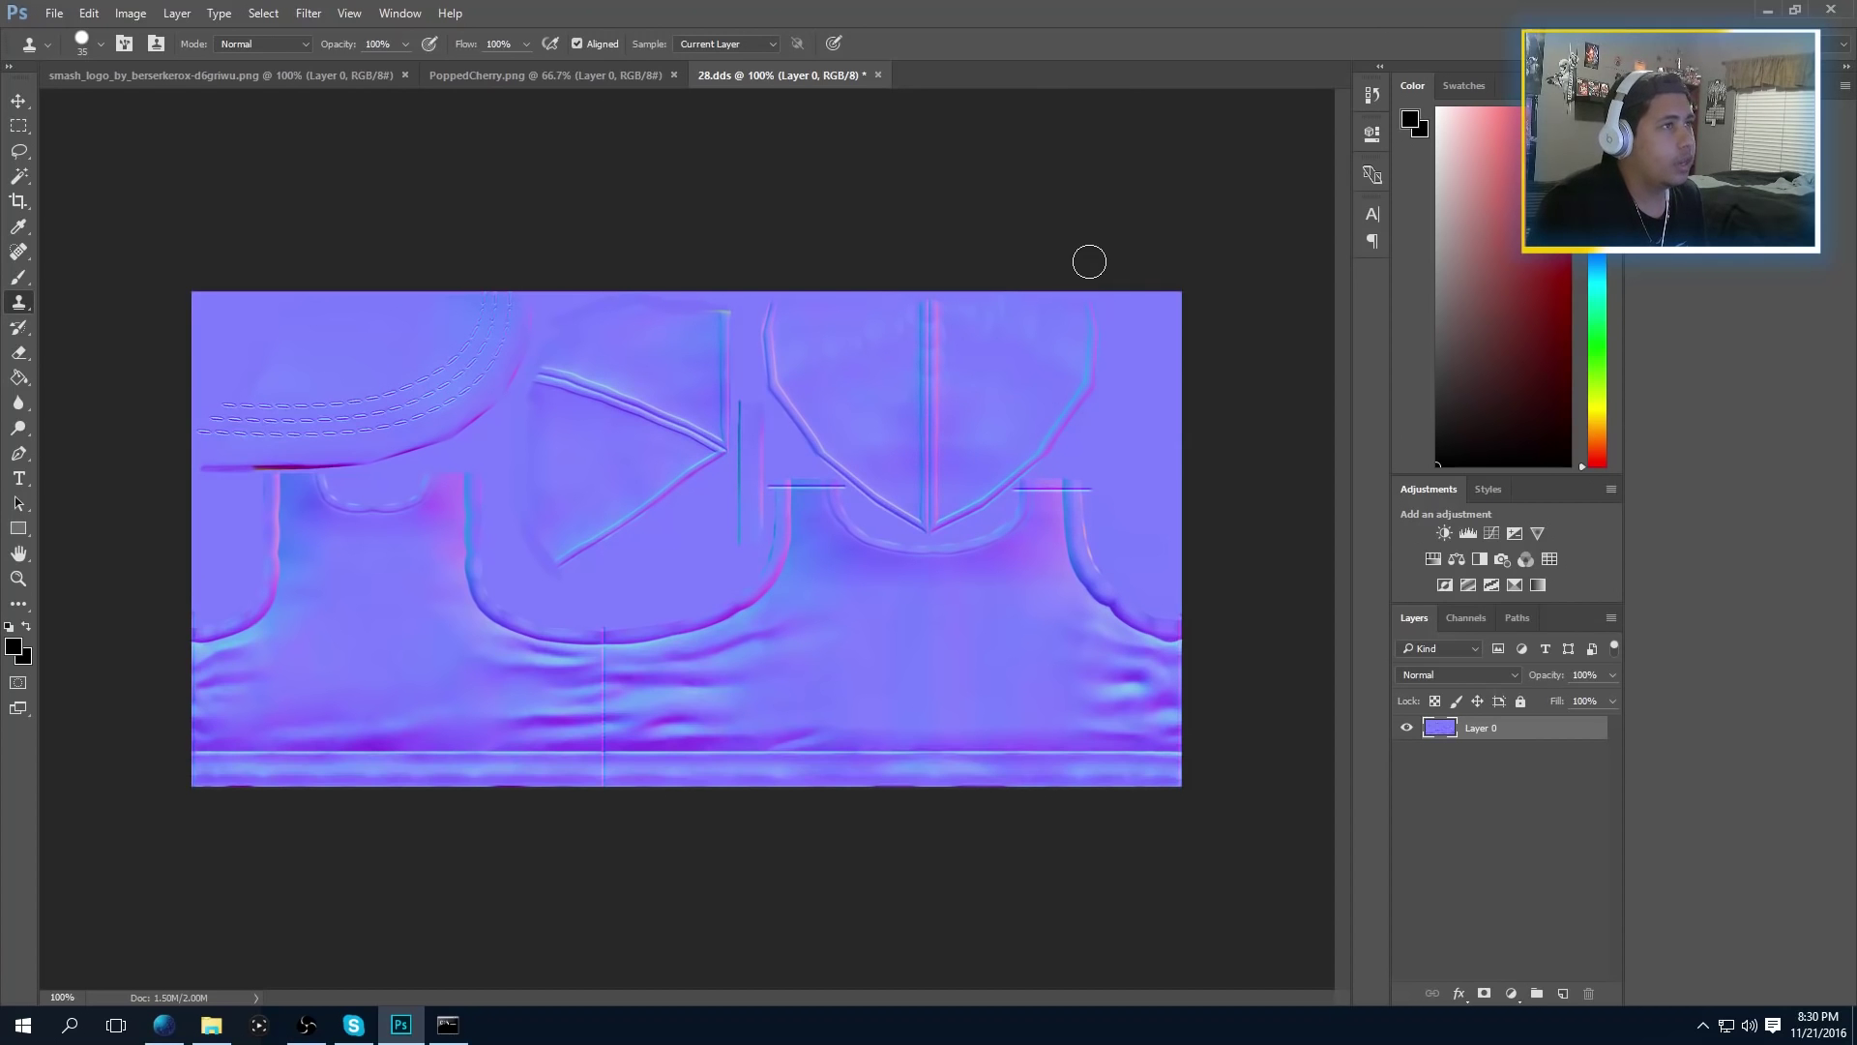
Close 28.dds without saving further changes and switch from Photoshop to the OutDDS folder in File Explorer
{"action": "left_click", "coordinate": [877, 75]}
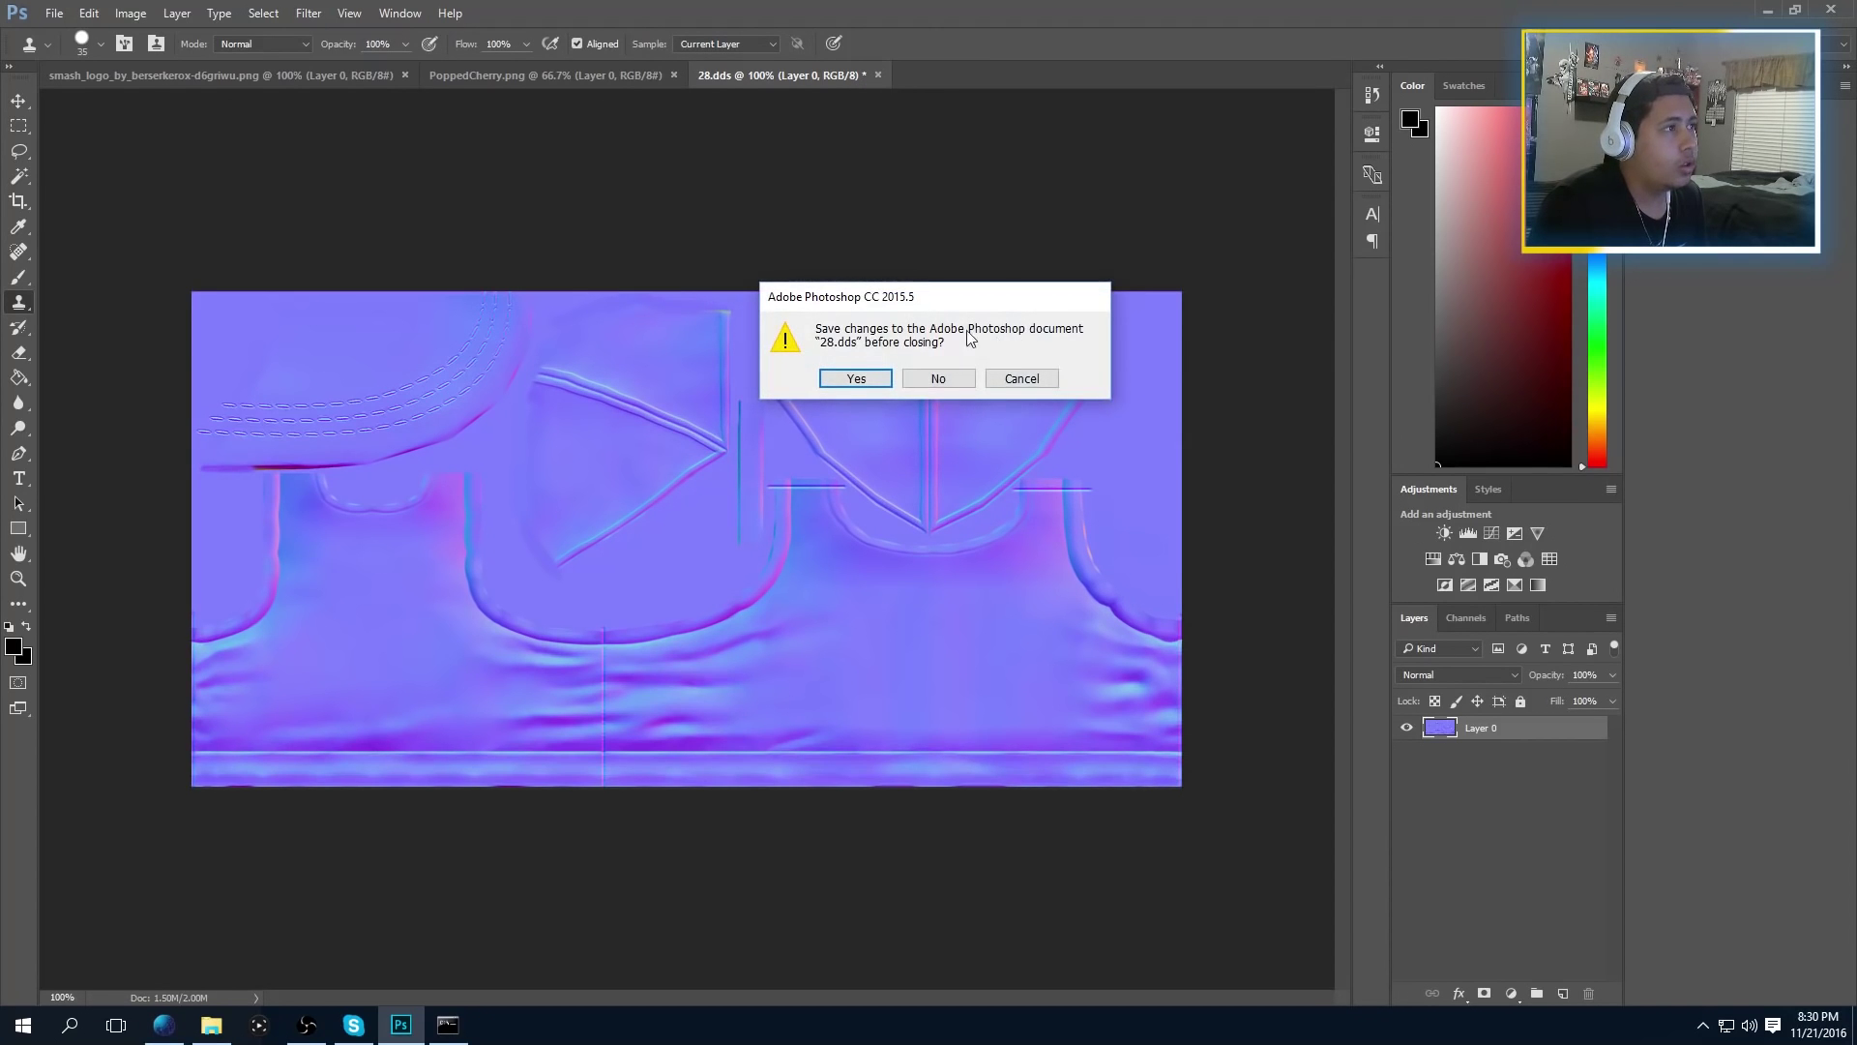
{"action": "left_click", "coordinate": [953, 379]}
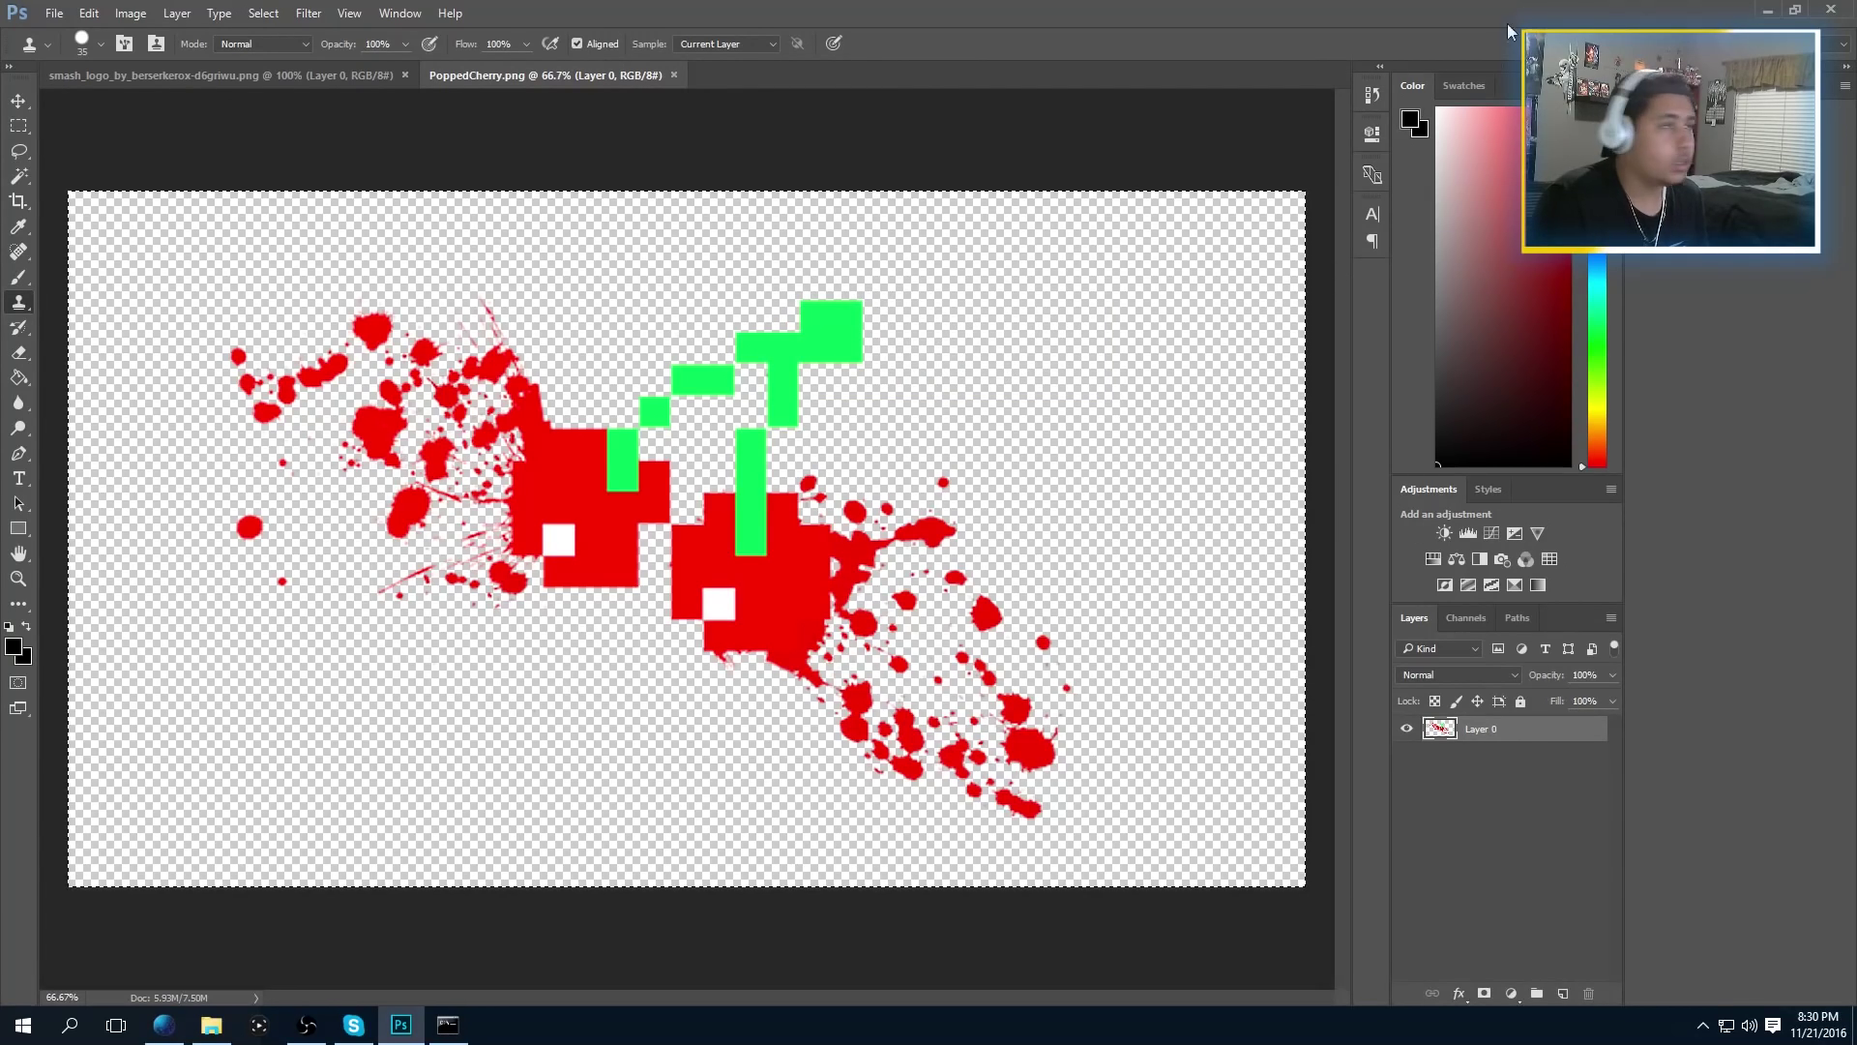
{"action": "left_click", "coordinate": [1767, 10]}
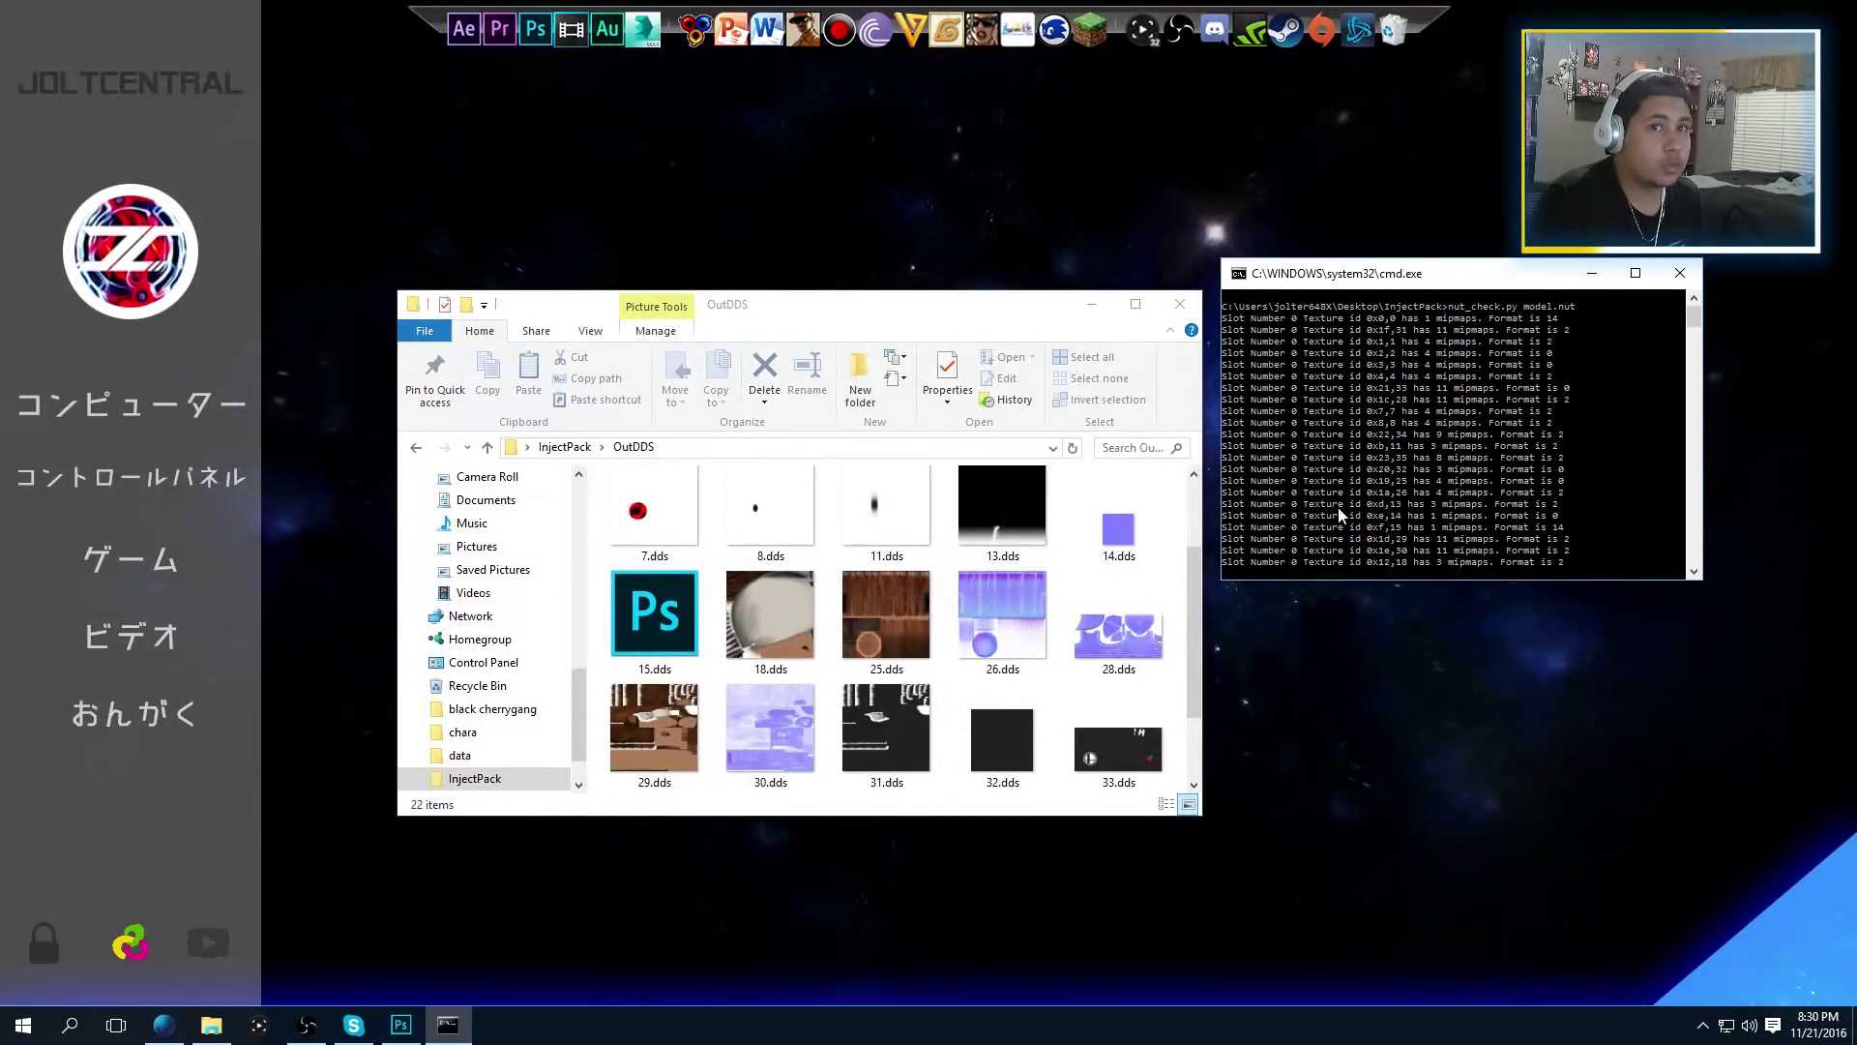
{"action": "left_click_drag", "start_coordinate": [923, 317], "coordinate": [930, 308]}
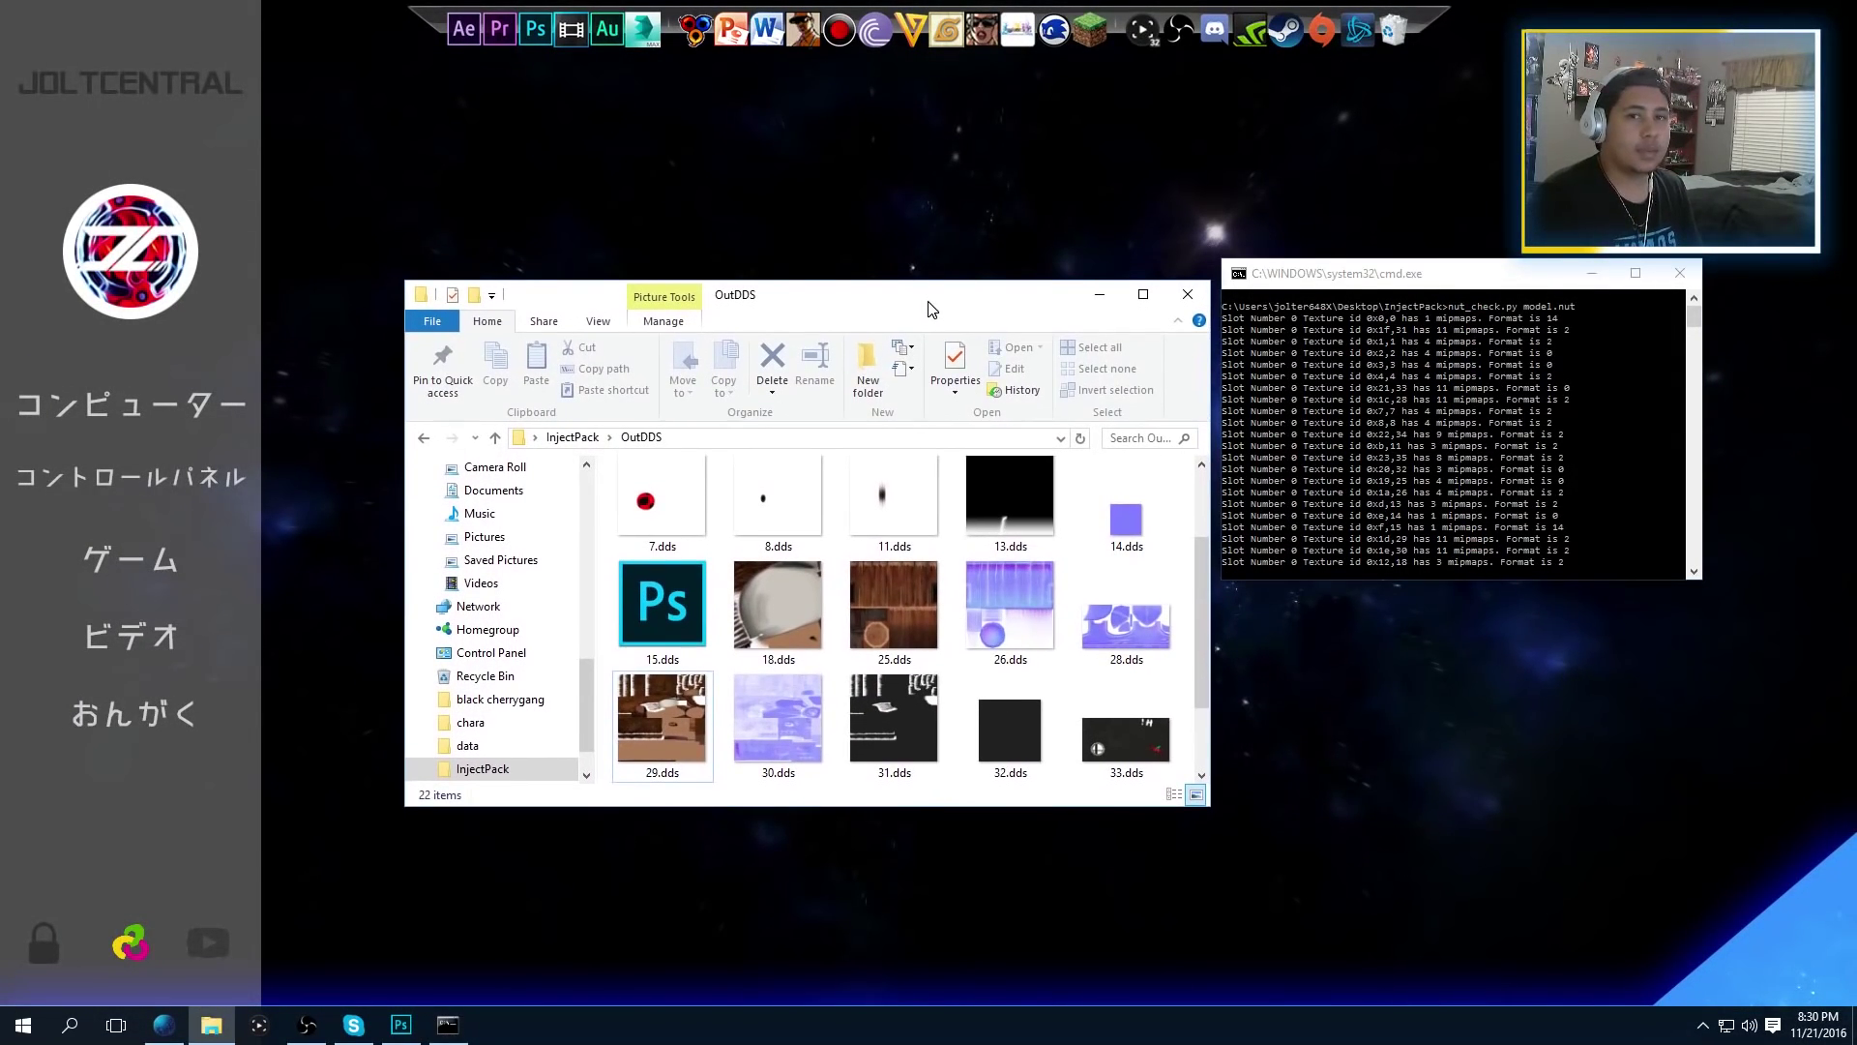
Move the edited textures 7.dds, 28.dds and 33.dds from OutDDS up into the InjectPack folder
{"action": "left_click", "coordinate": [656, 518]}
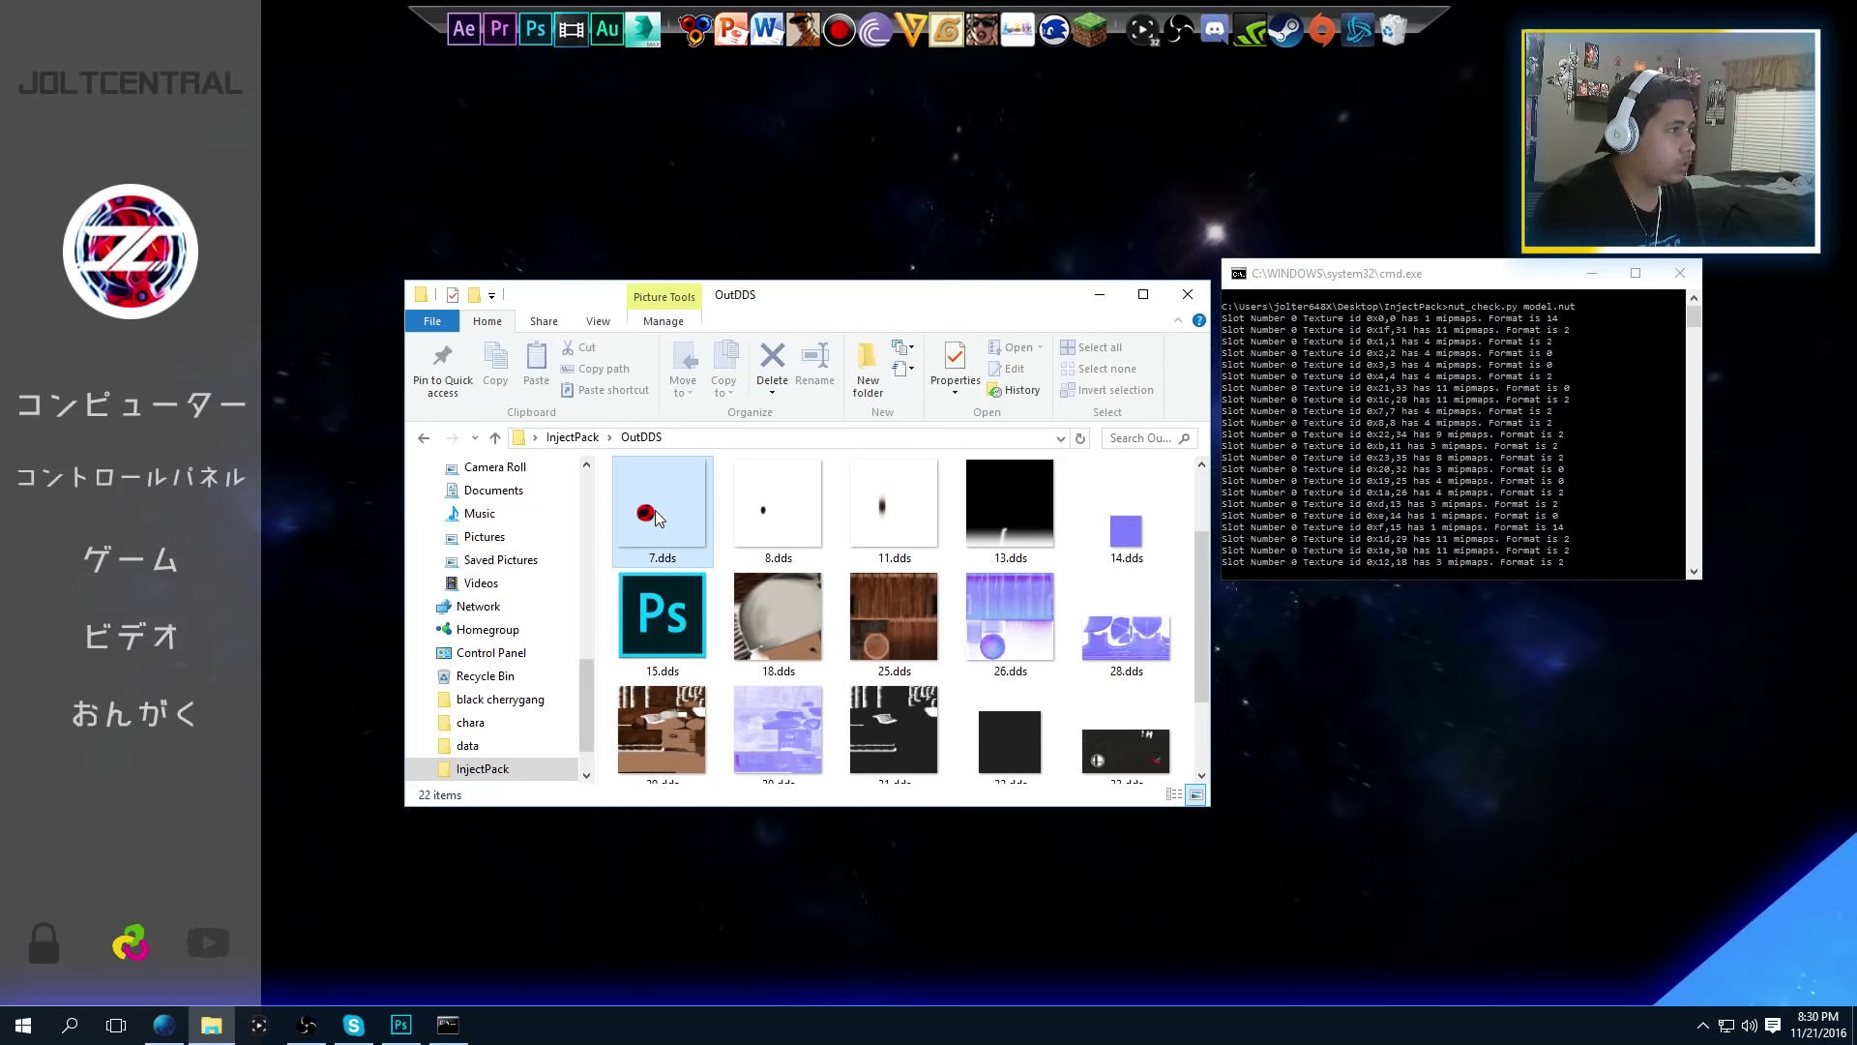
{"action": "left_click", "coordinate": [1110, 659], "text": "ctrl"}
{"action": "left_click", "coordinate": [1135, 741], "text": "ctrl"}
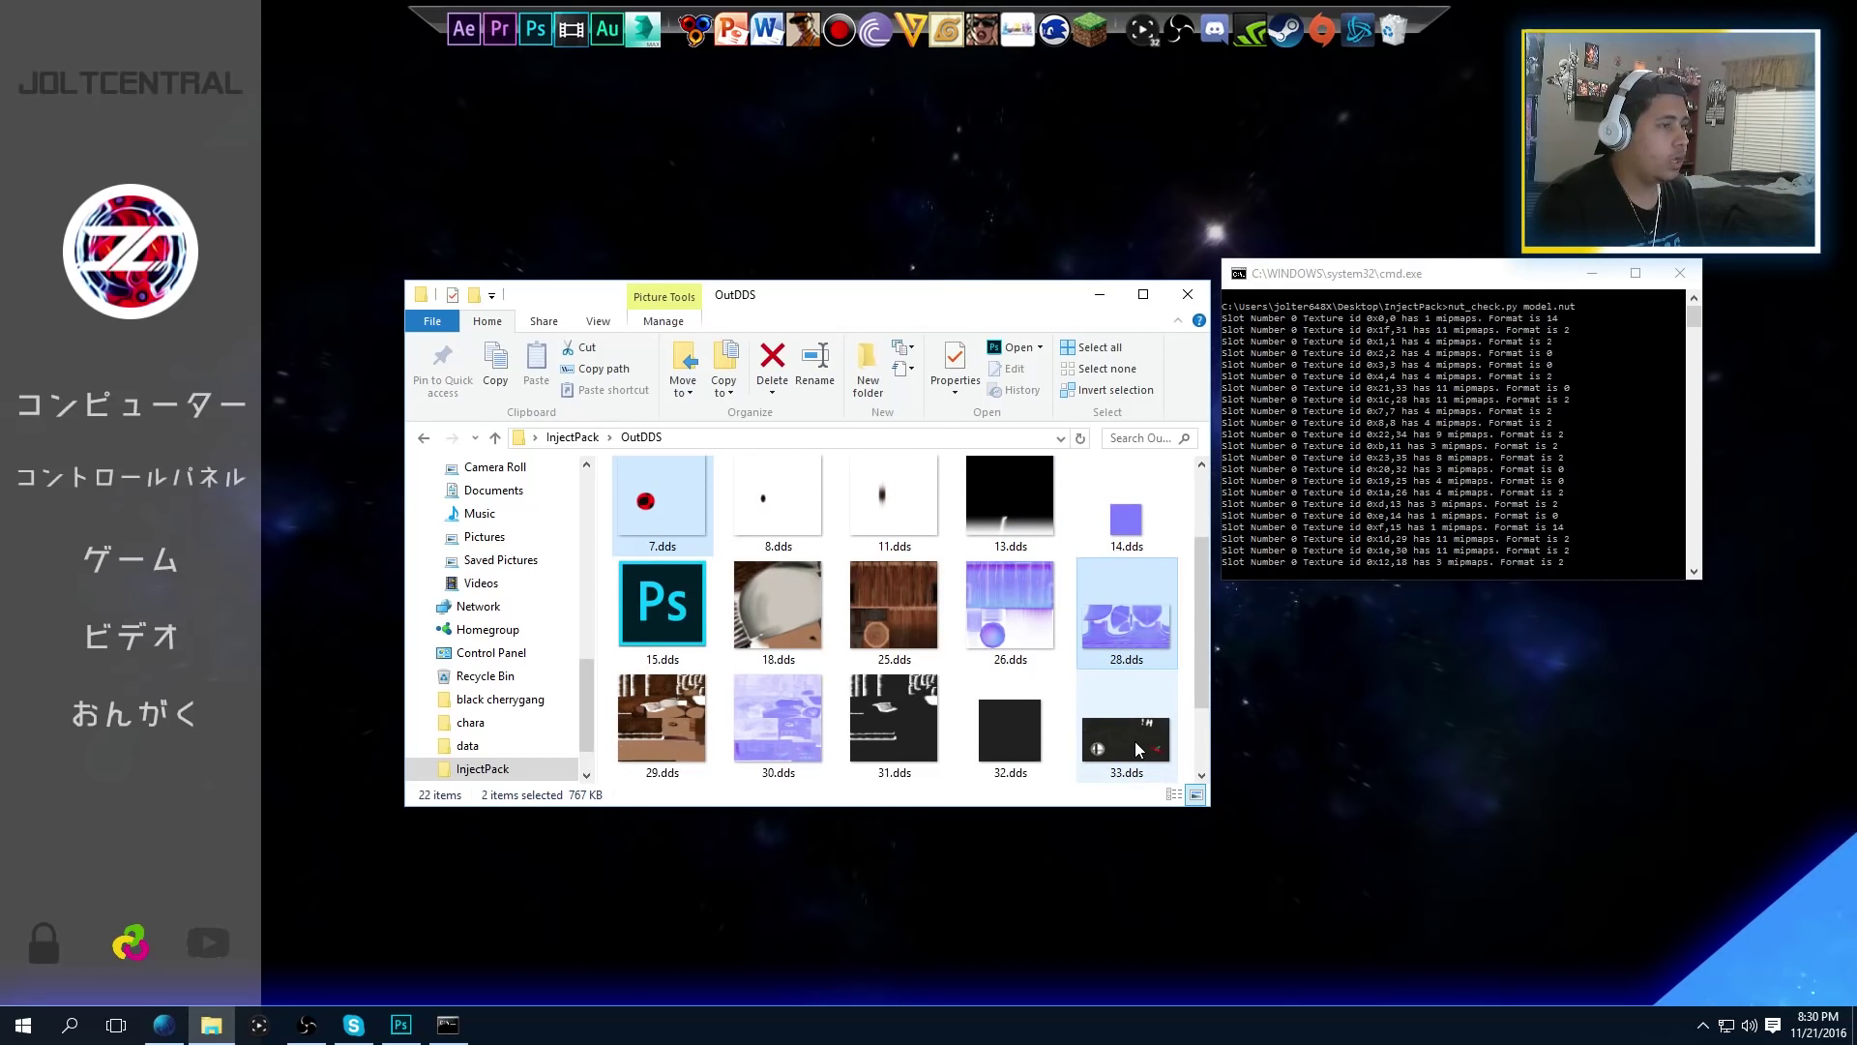
{"action": "left_click_drag", "start_coordinate": [1141, 732], "coordinate": [581, 441]}
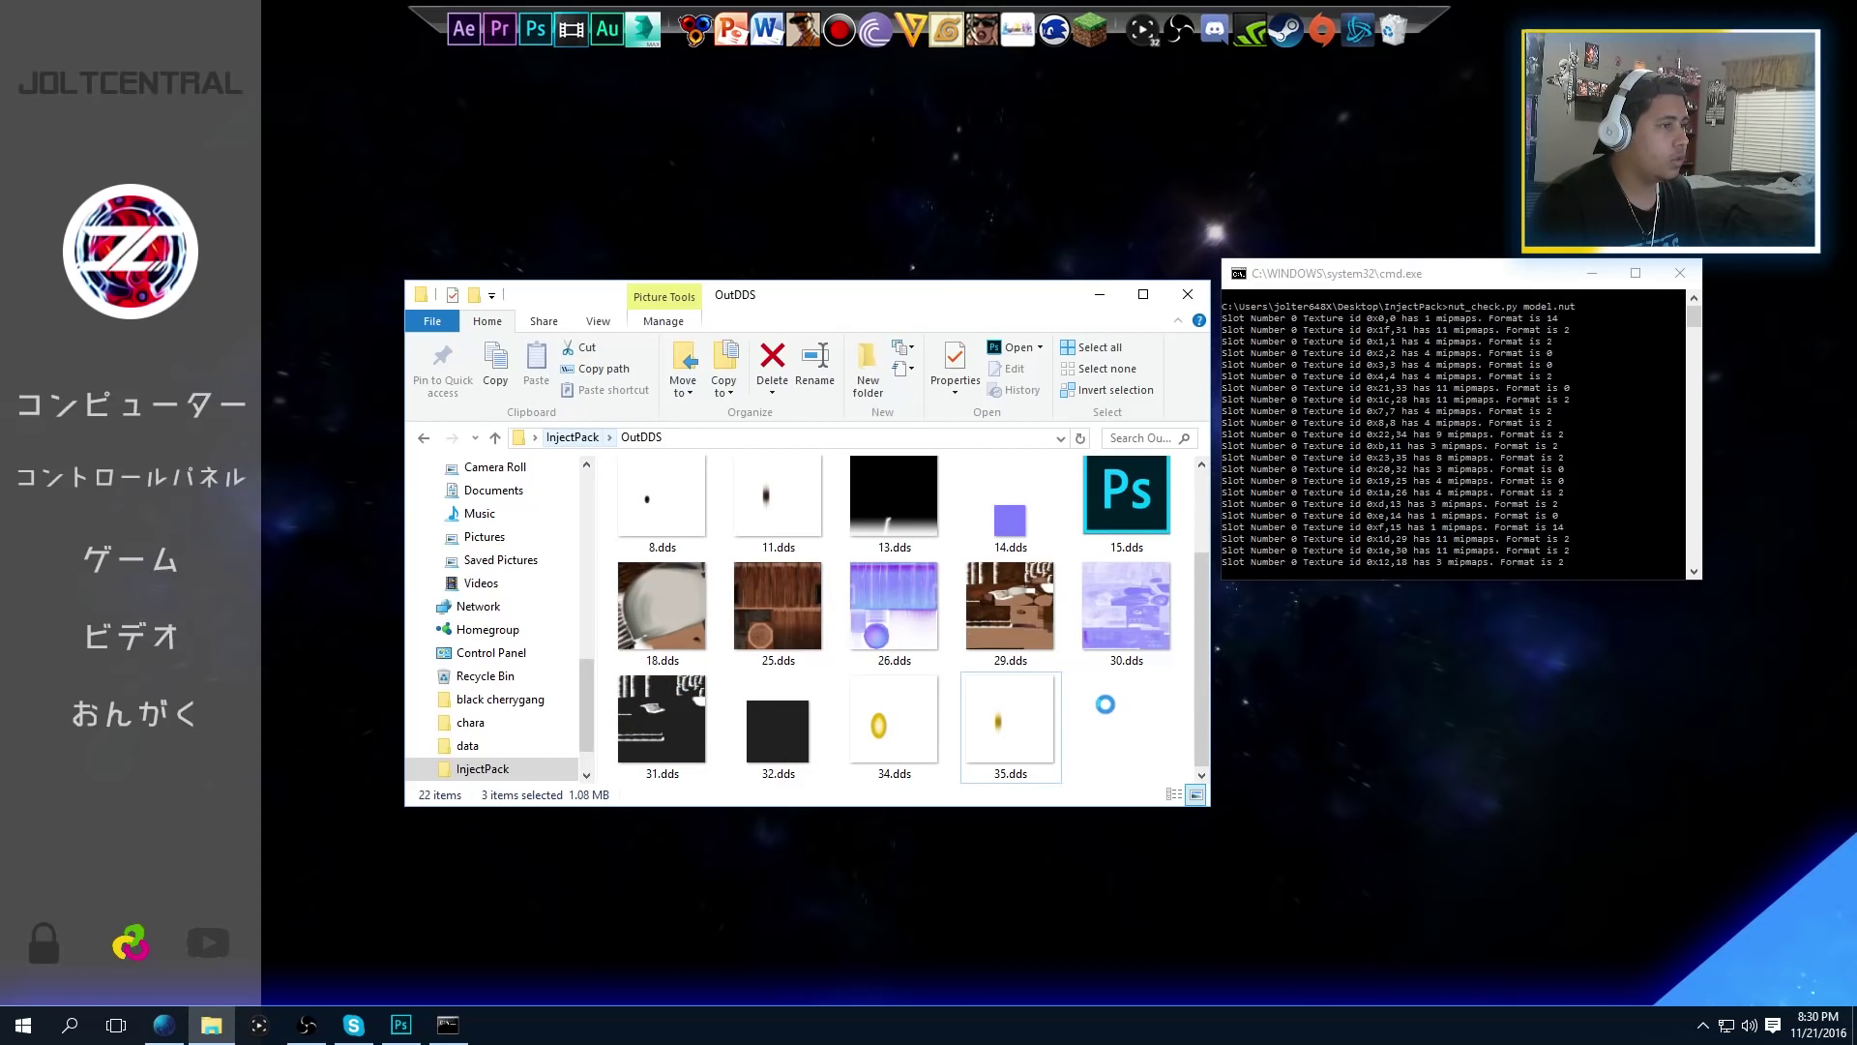
Delete all the remaining DDS files in the OutDDS folder
{"action": "left_click_drag", "start_coordinate": [1181, 762], "coordinate": [648, 504]}
{"action": "scroll", "coordinate": [873, 675], "scroll_direction": "down", "scroll_amount": 1}
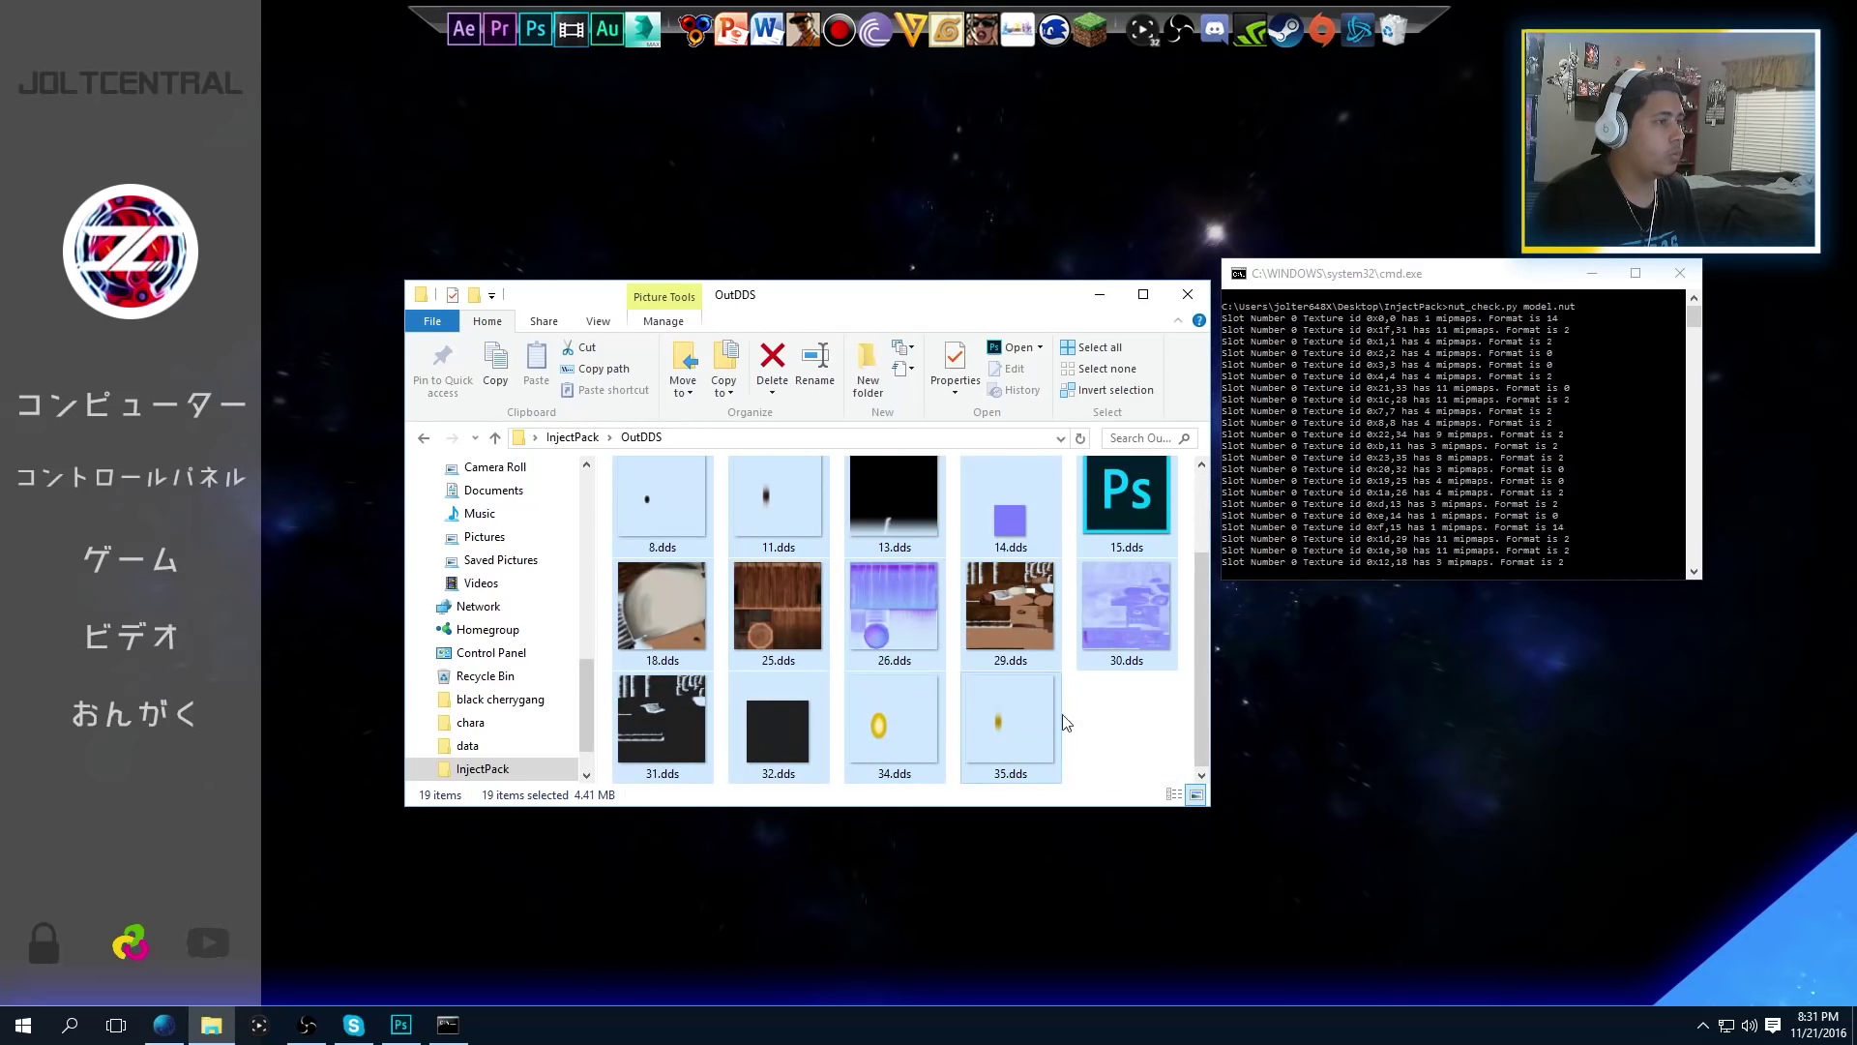
{"action": "key", "text": "Delete"}
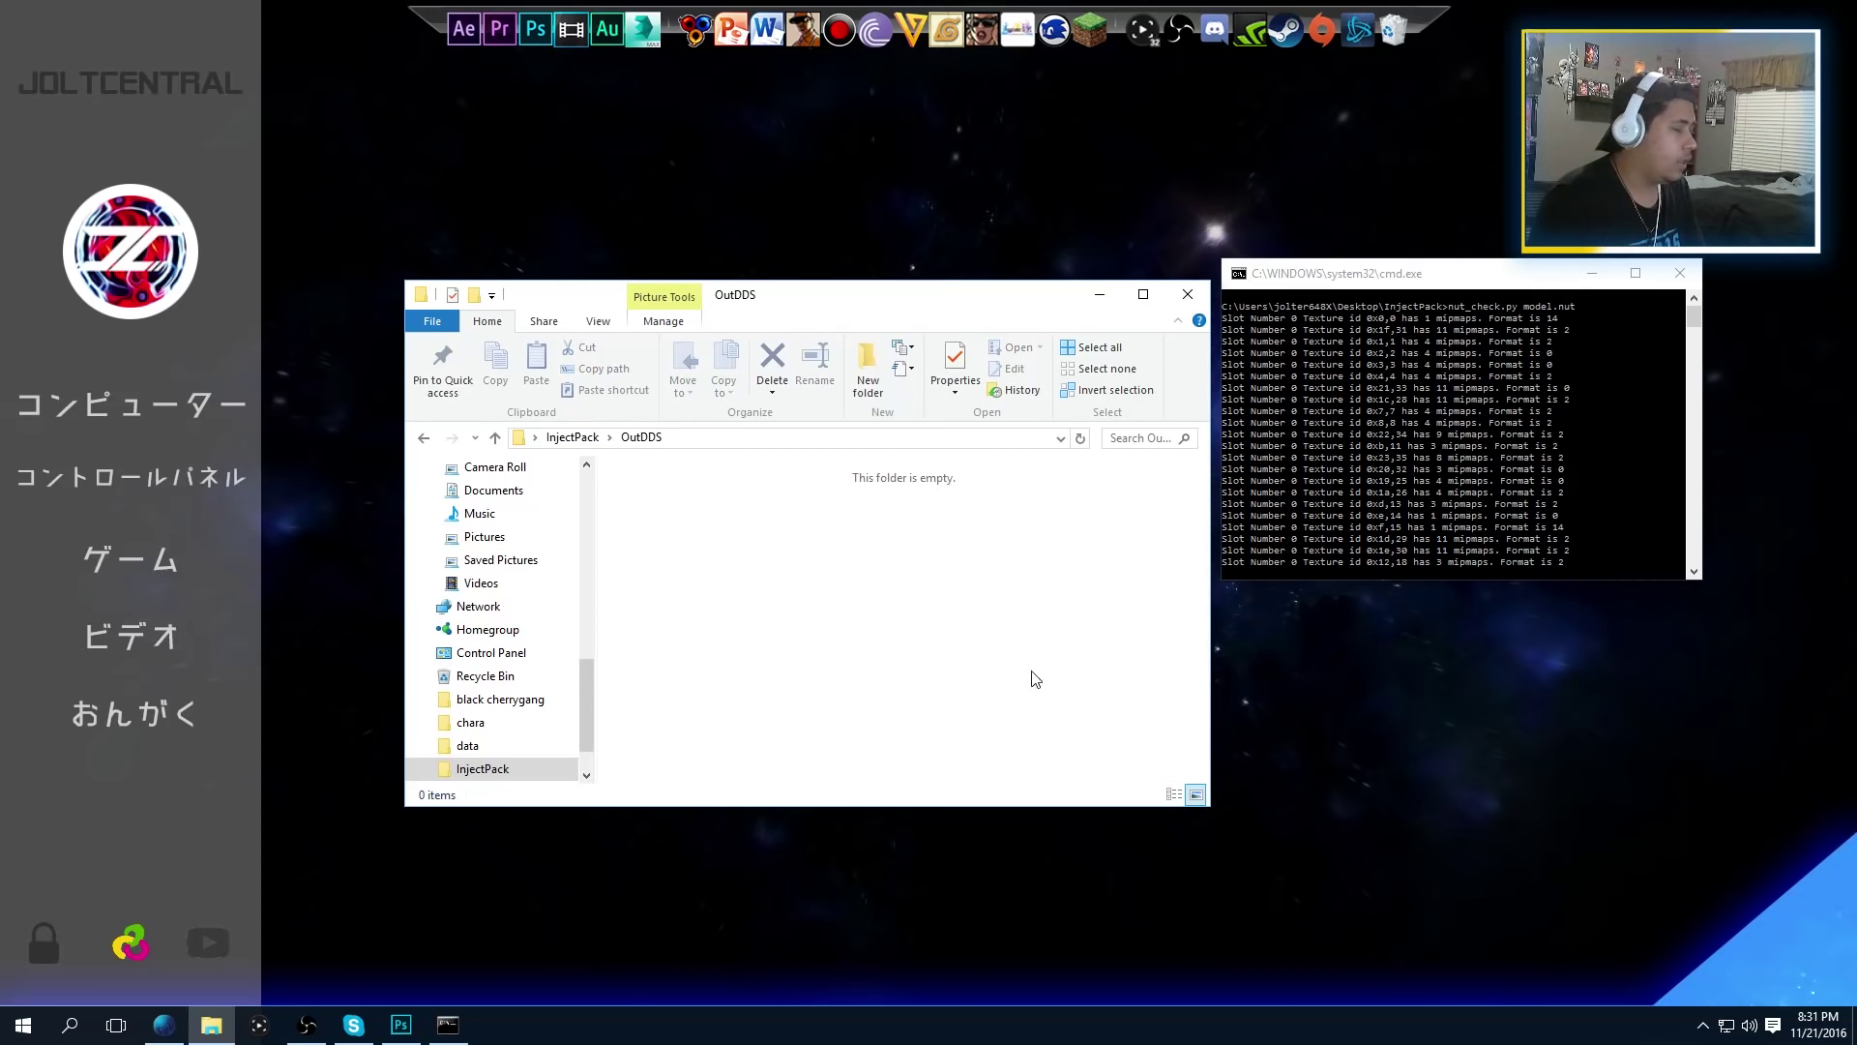
Go up to the InjectPack folder and delete the leftover tmp.gtx file
{"action": "left_click", "coordinate": [570, 437]}
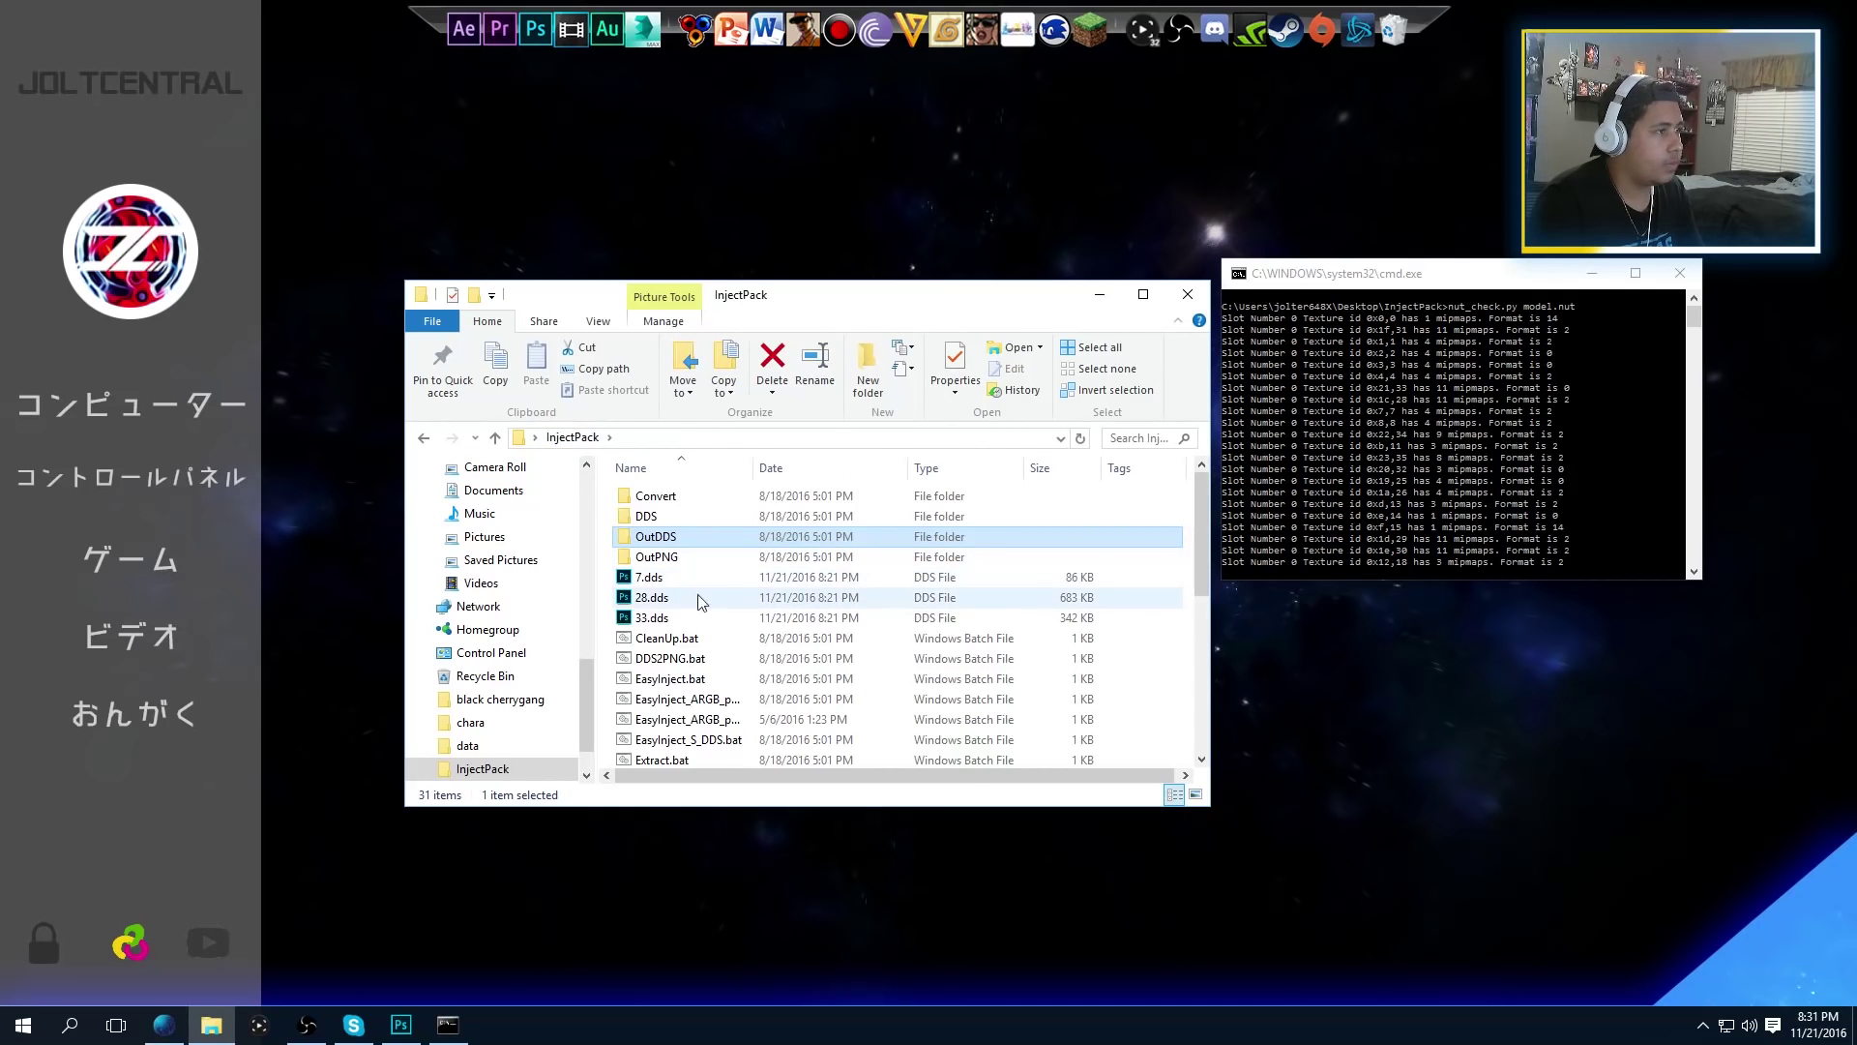
{"action": "scroll", "coordinate": [666, 586], "scroll_direction": "down", "scroll_amount": 1}
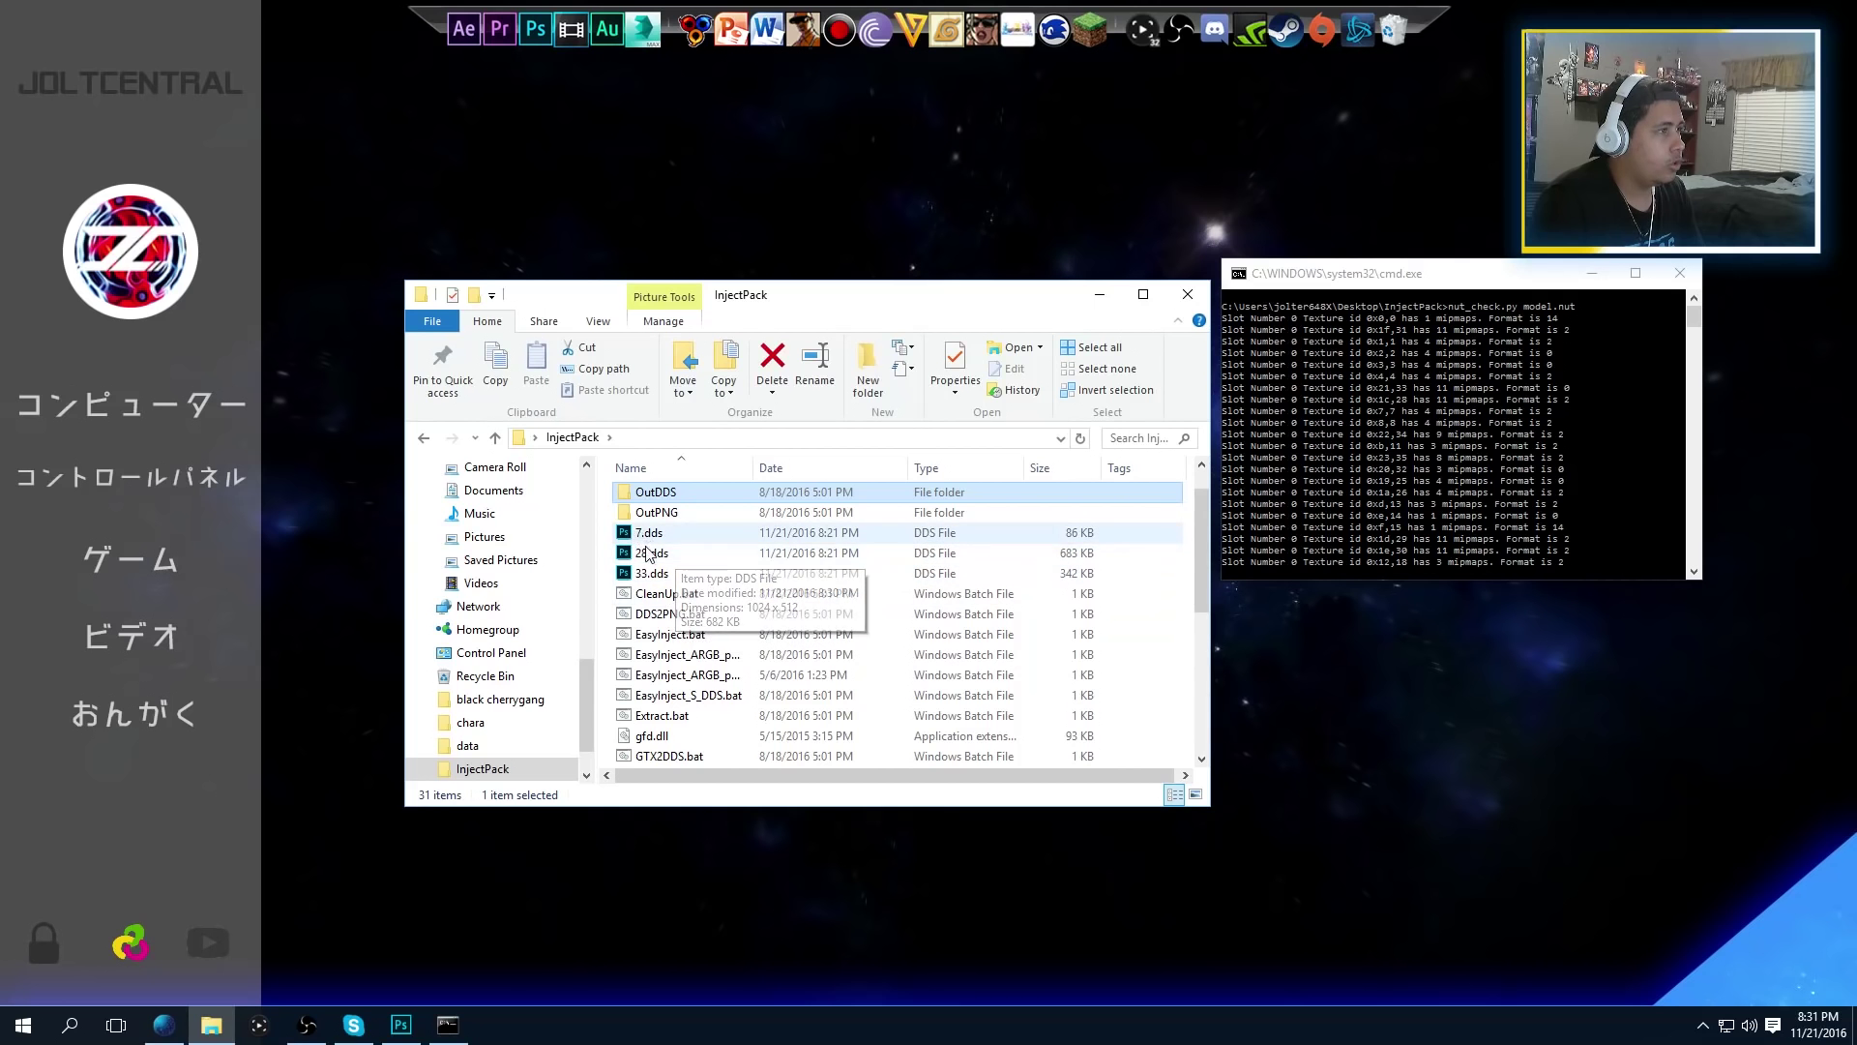
{"action": "scroll", "coordinate": [648, 561], "scroll_direction": "up", "scroll_amount": 1}
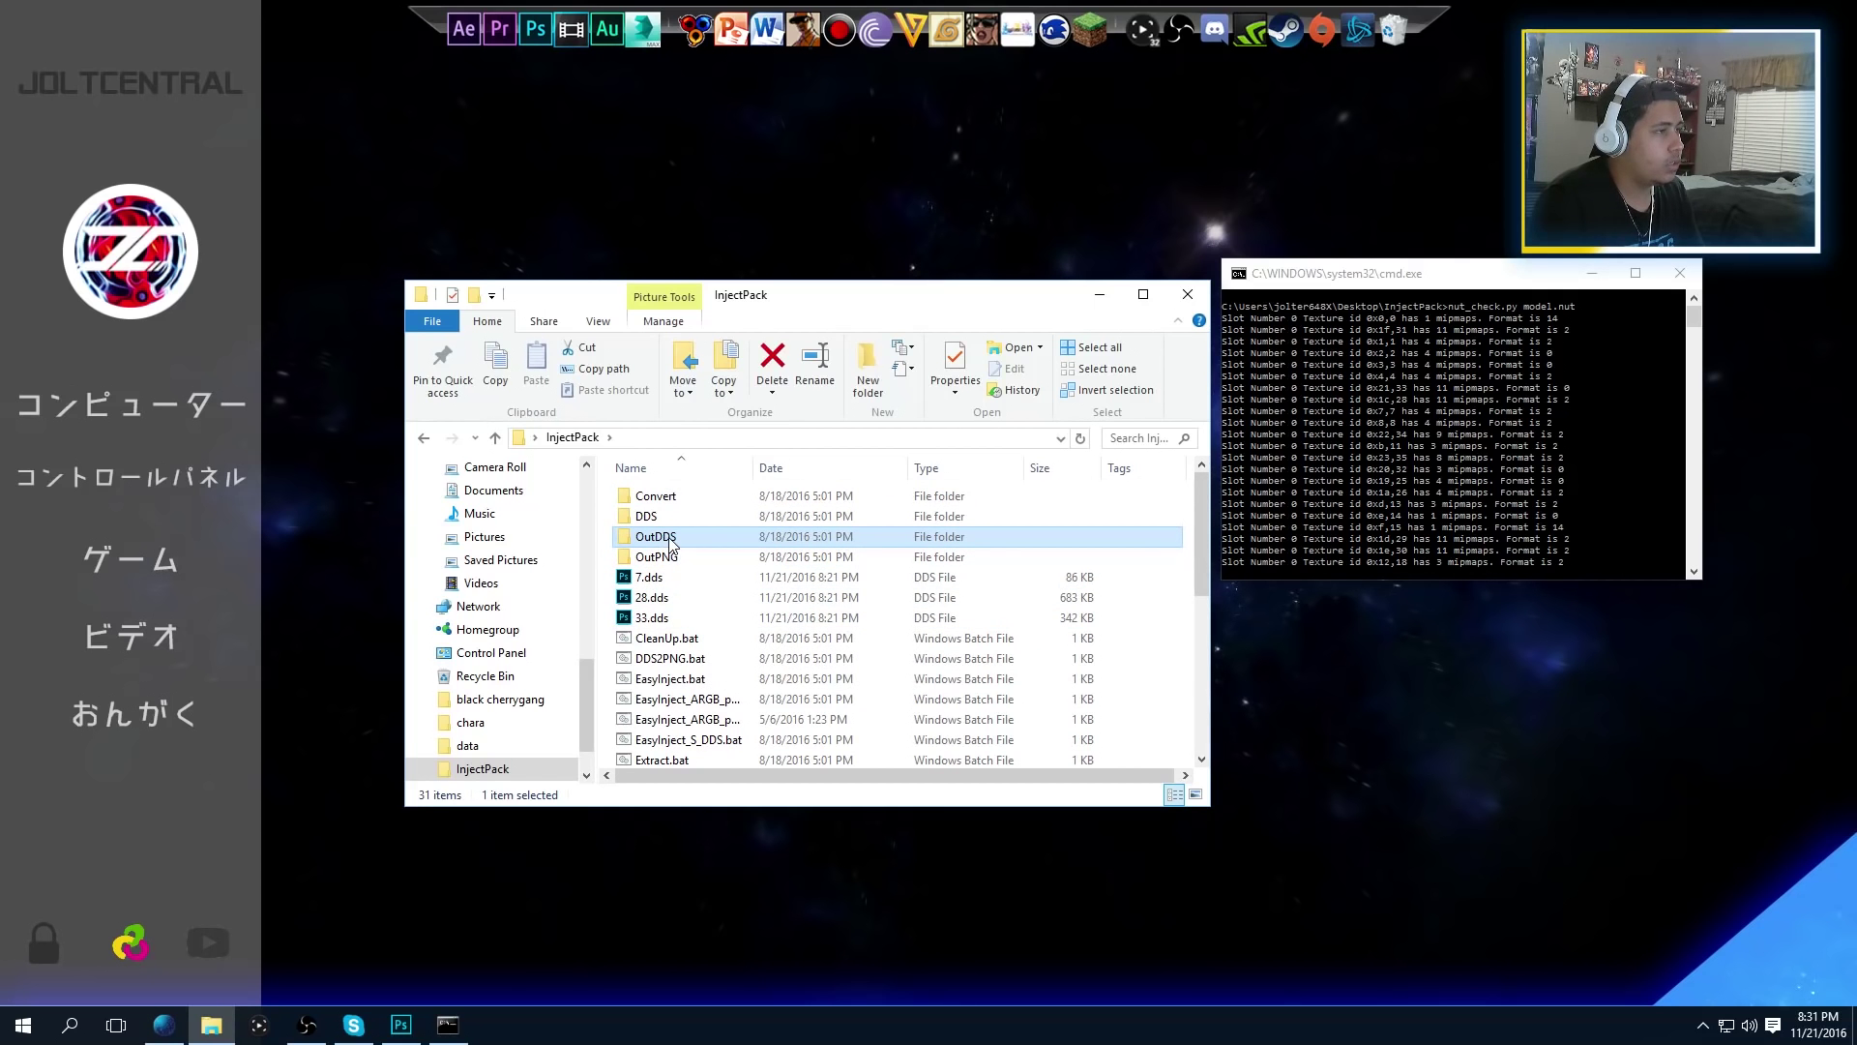
{"action": "scroll", "coordinate": [670, 545], "scroll_direction": "down", "scroll_amount": 1}
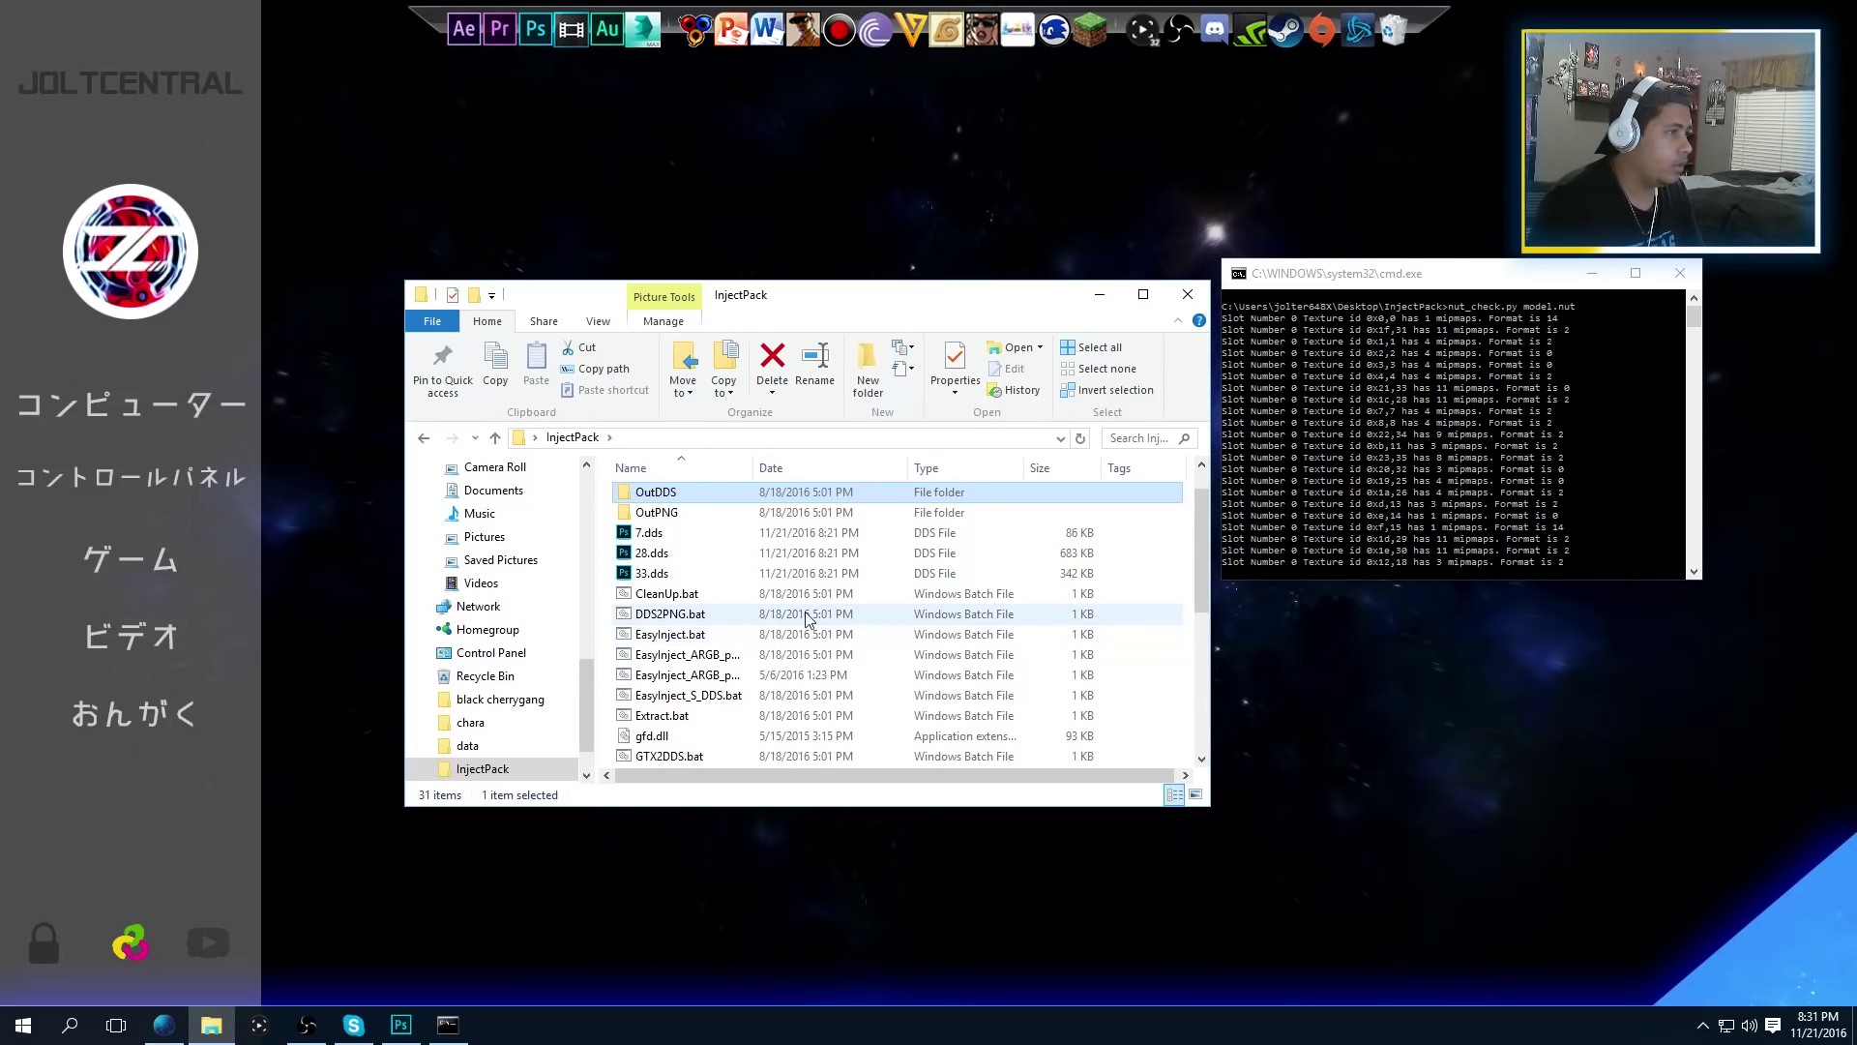
{"action": "scroll", "coordinate": [822, 633], "scroll_direction": "down", "scroll_amount": 1}
{"action": "scroll", "coordinate": [752, 634], "scroll_direction": "down", "scroll_amount": 4}
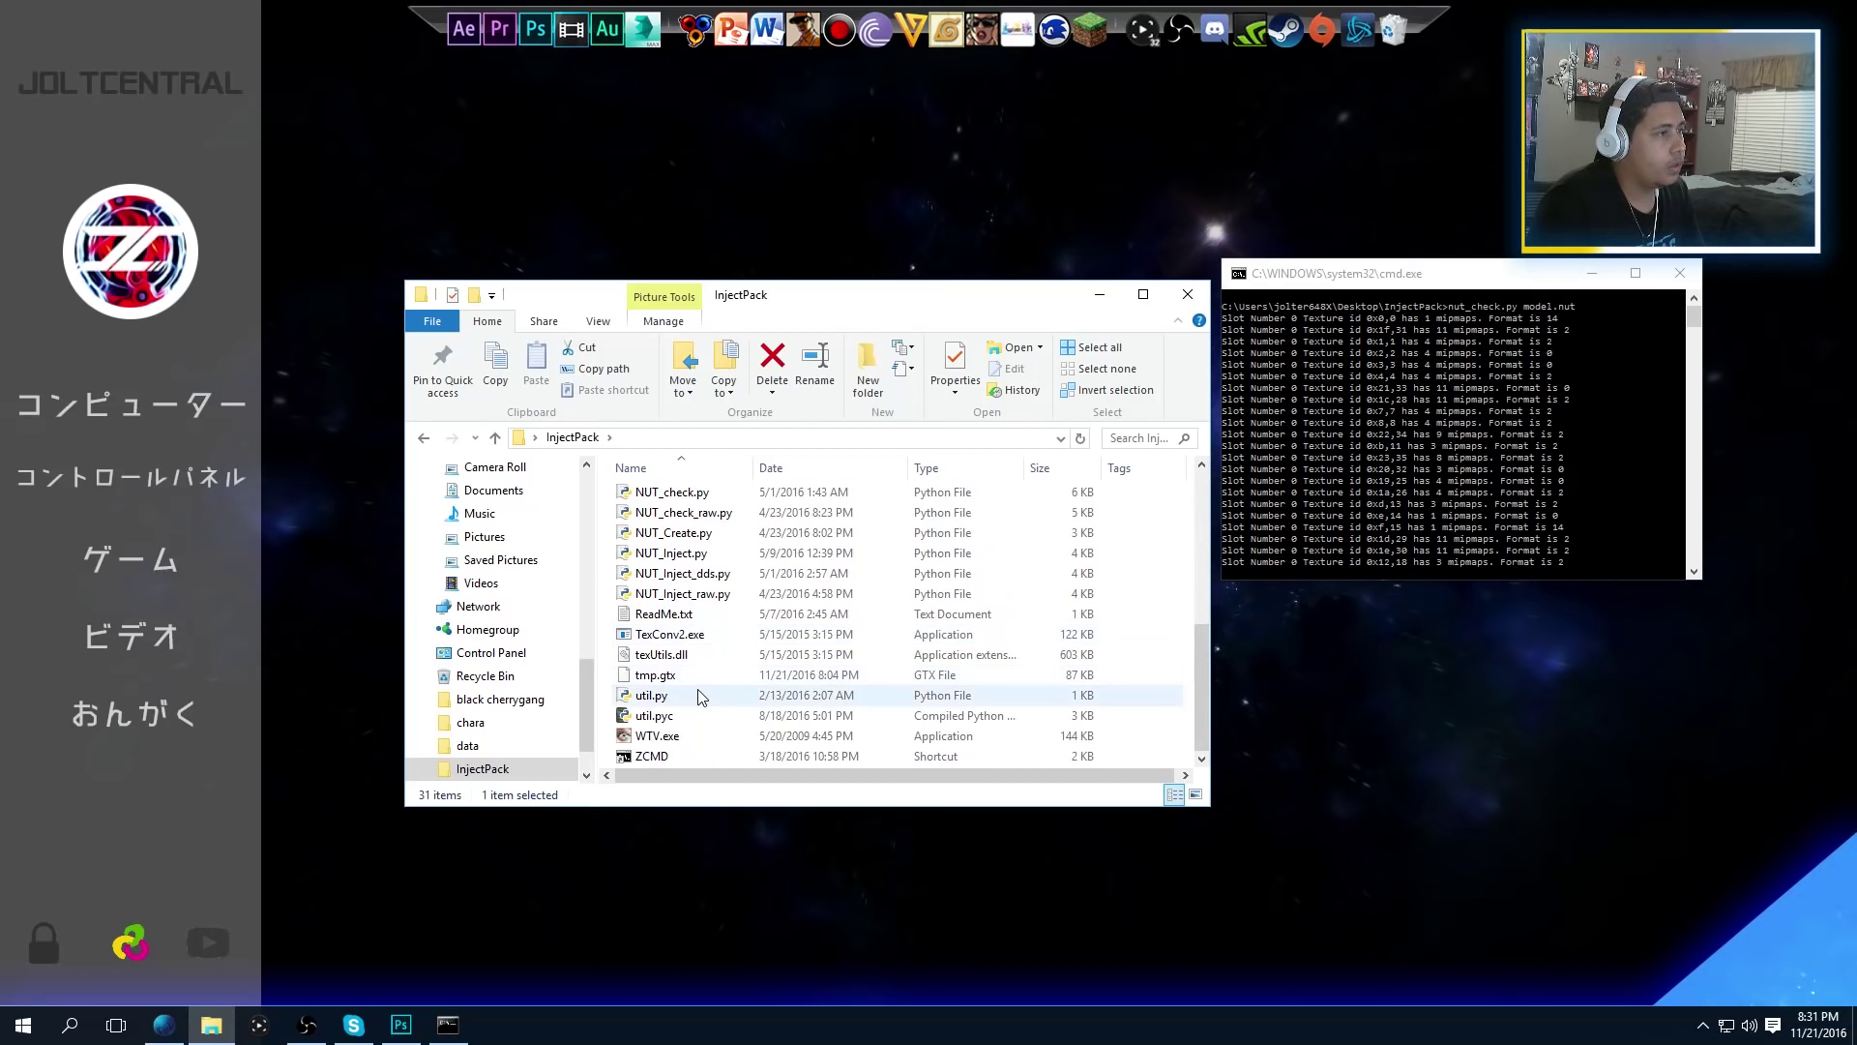
{"action": "left_click", "coordinate": [654, 677]}
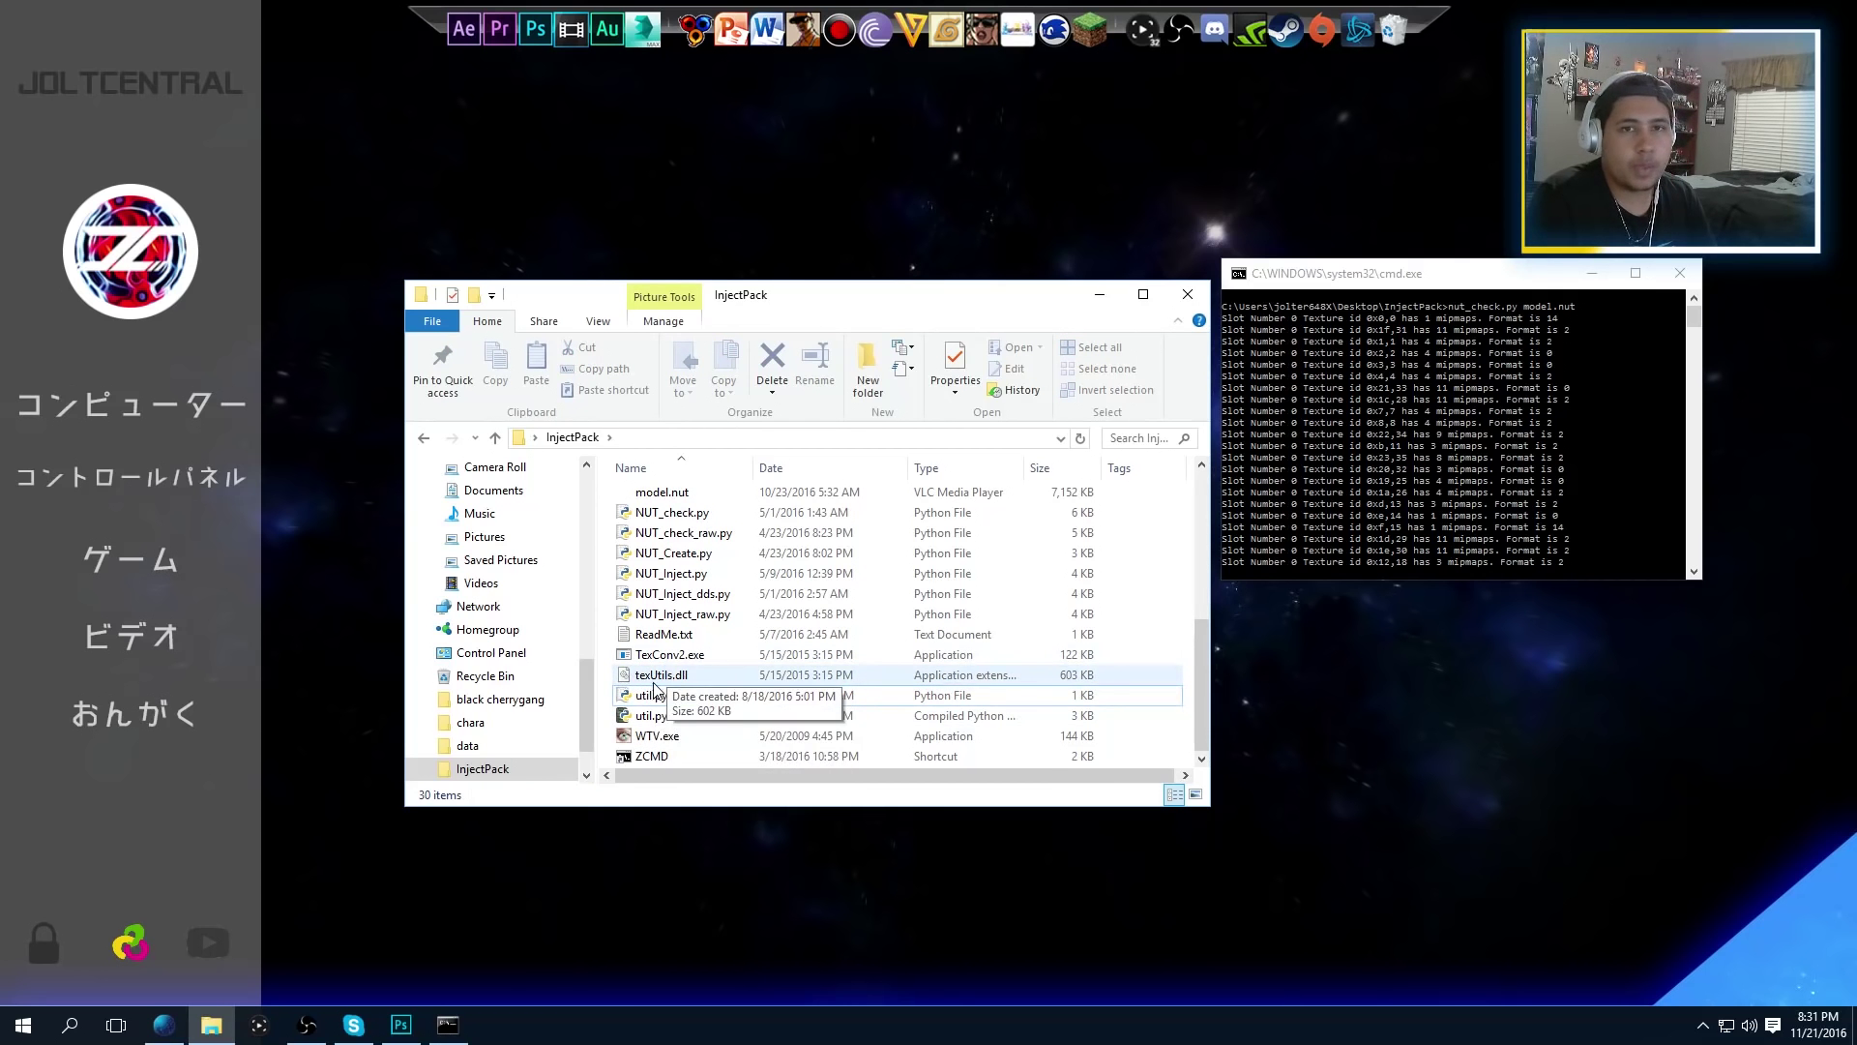
Inject the edited textures 7.dds, 28.dds and 33.dds into model.nut by running EasyInject.bat
{"action": "scroll", "coordinate": [697, 663], "scroll_direction": "up", "scroll_amount": 2}
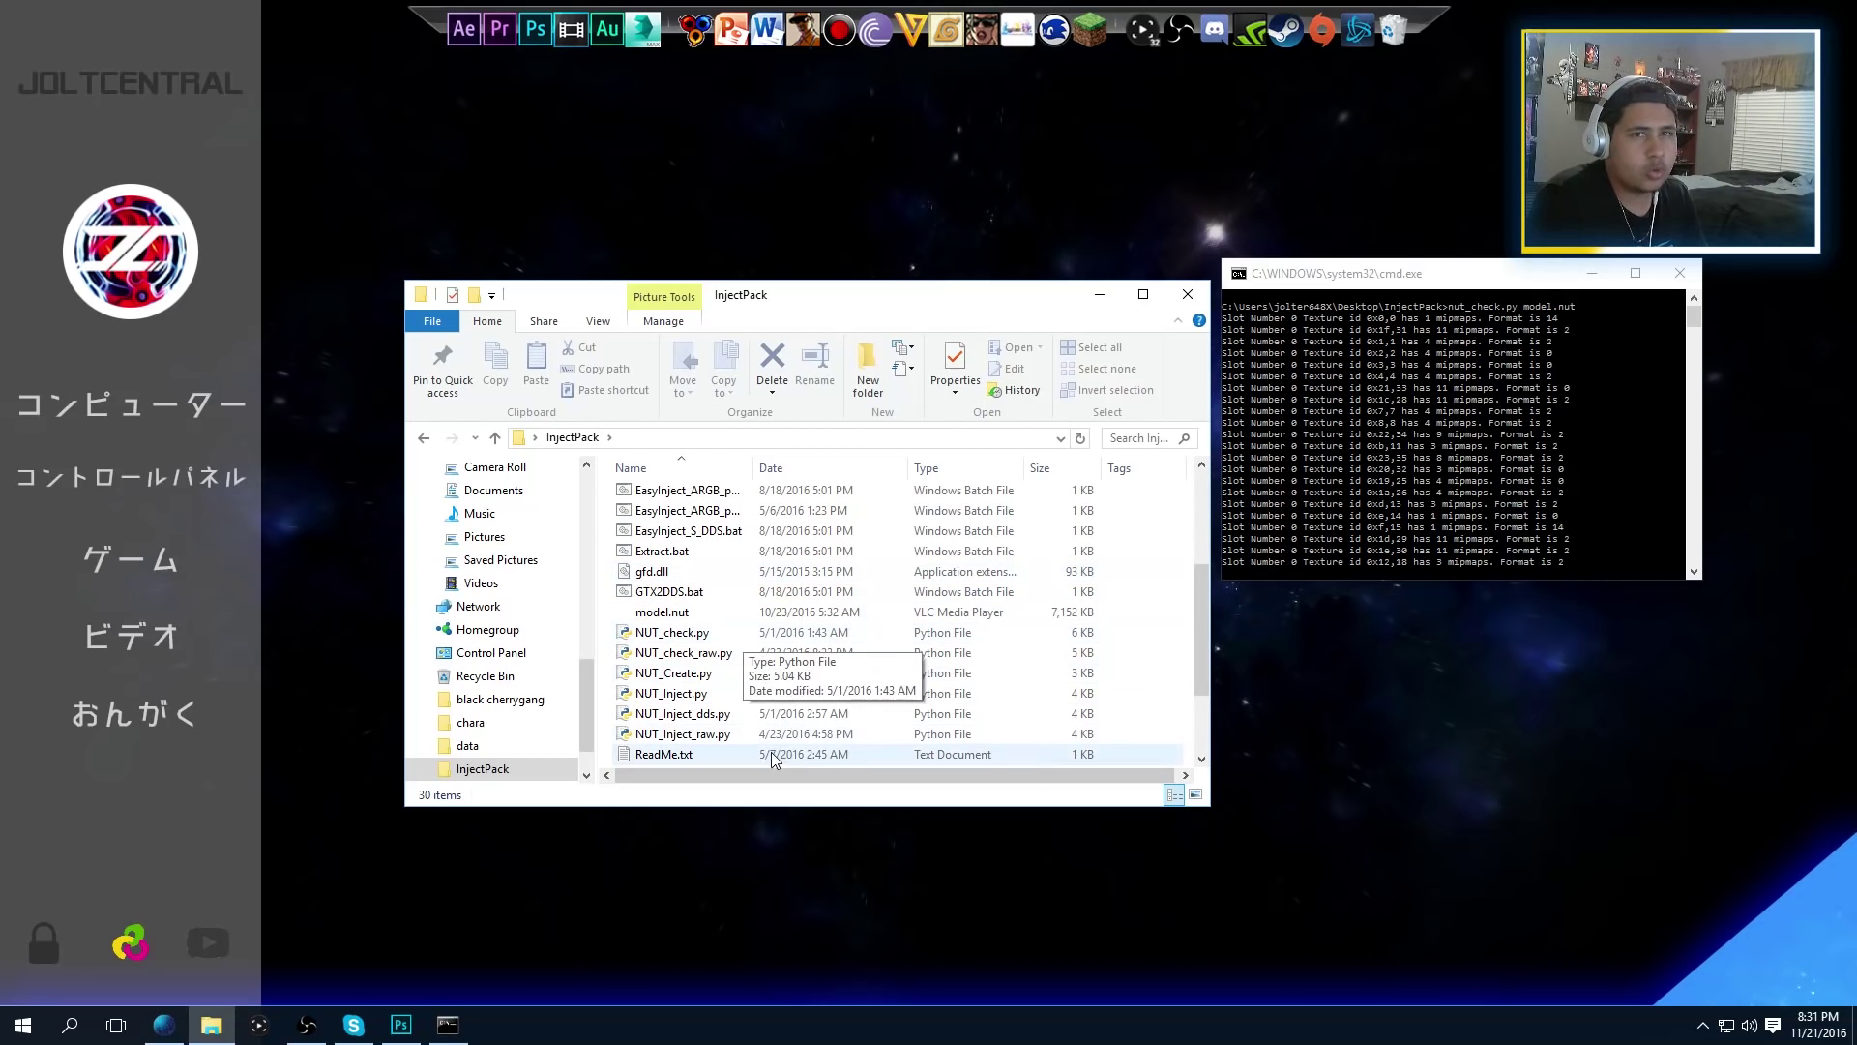
{"action": "scroll", "coordinate": [821, 682], "scroll_direction": "down", "scroll_amount": 2}
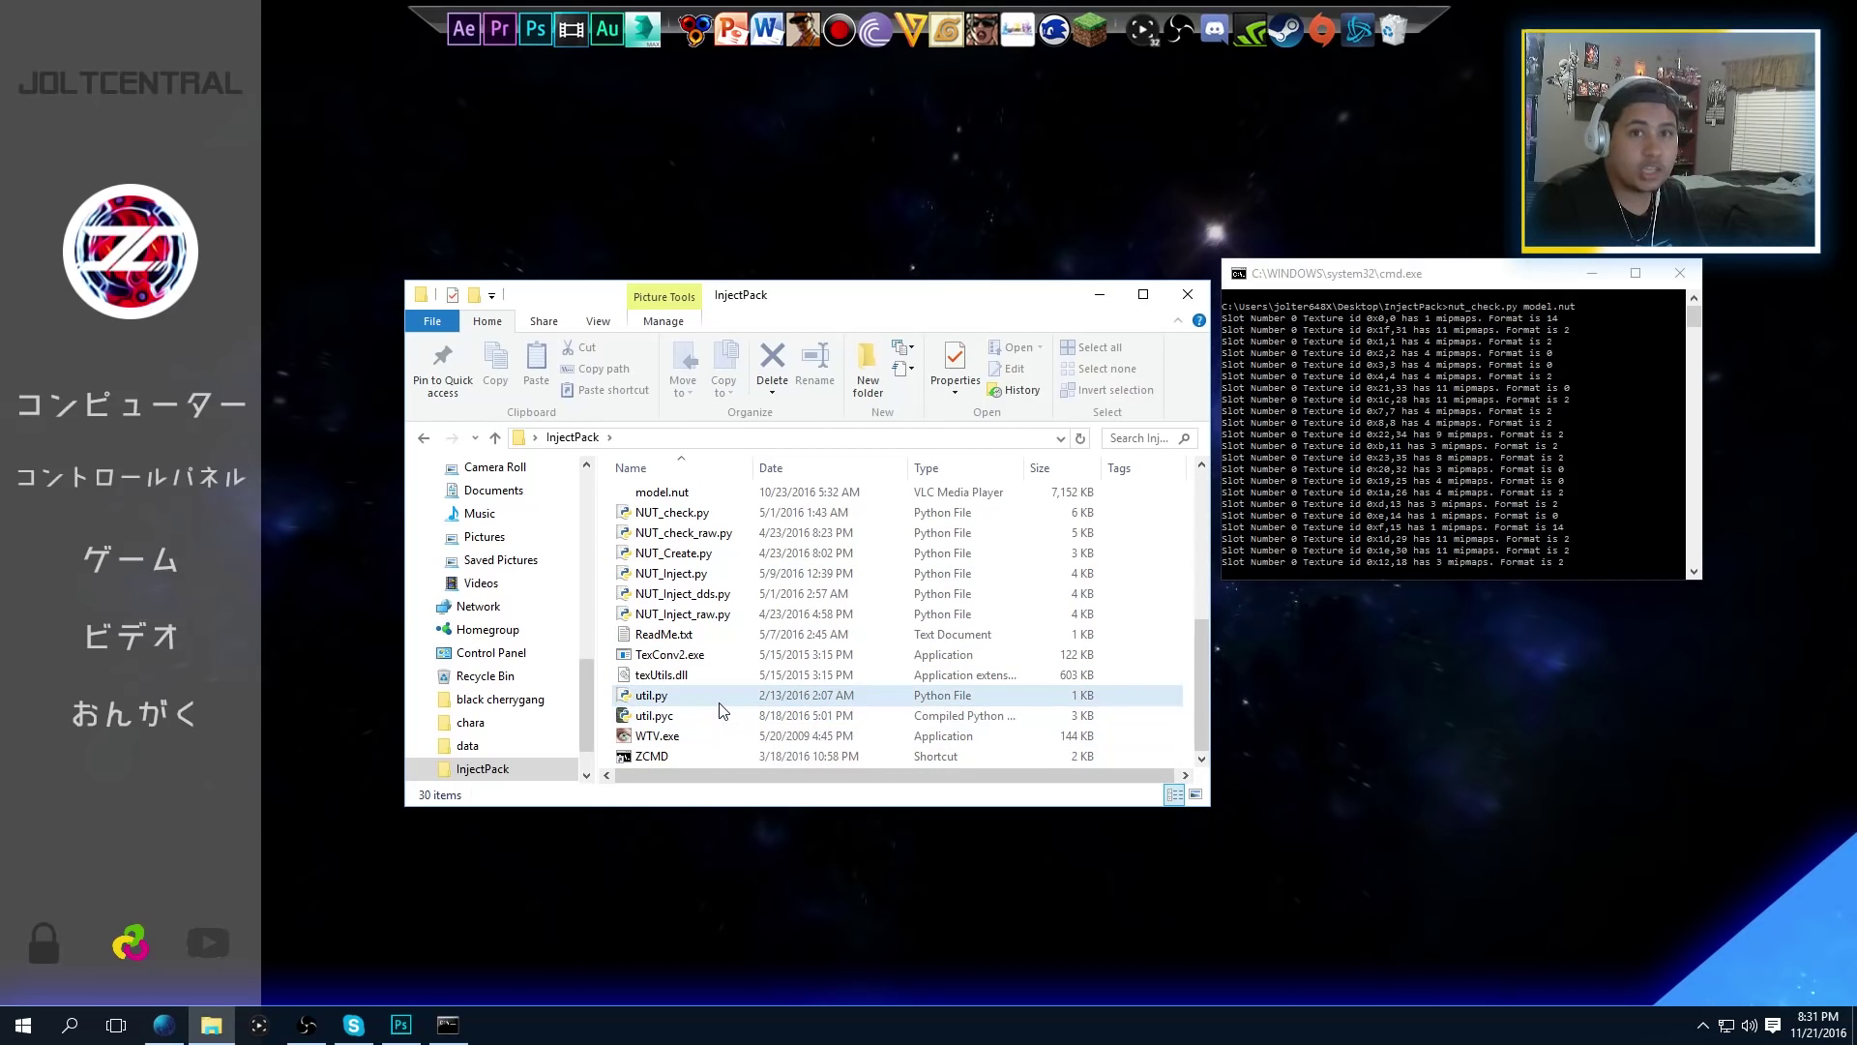
{"action": "scroll", "coordinate": [735, 720], "scroll_direction": "up", "scroll_amount": 4}
{"action": "scroll", "coordinate": [726, 706], "scroll_direction": "down", "scroll_amount": 1}
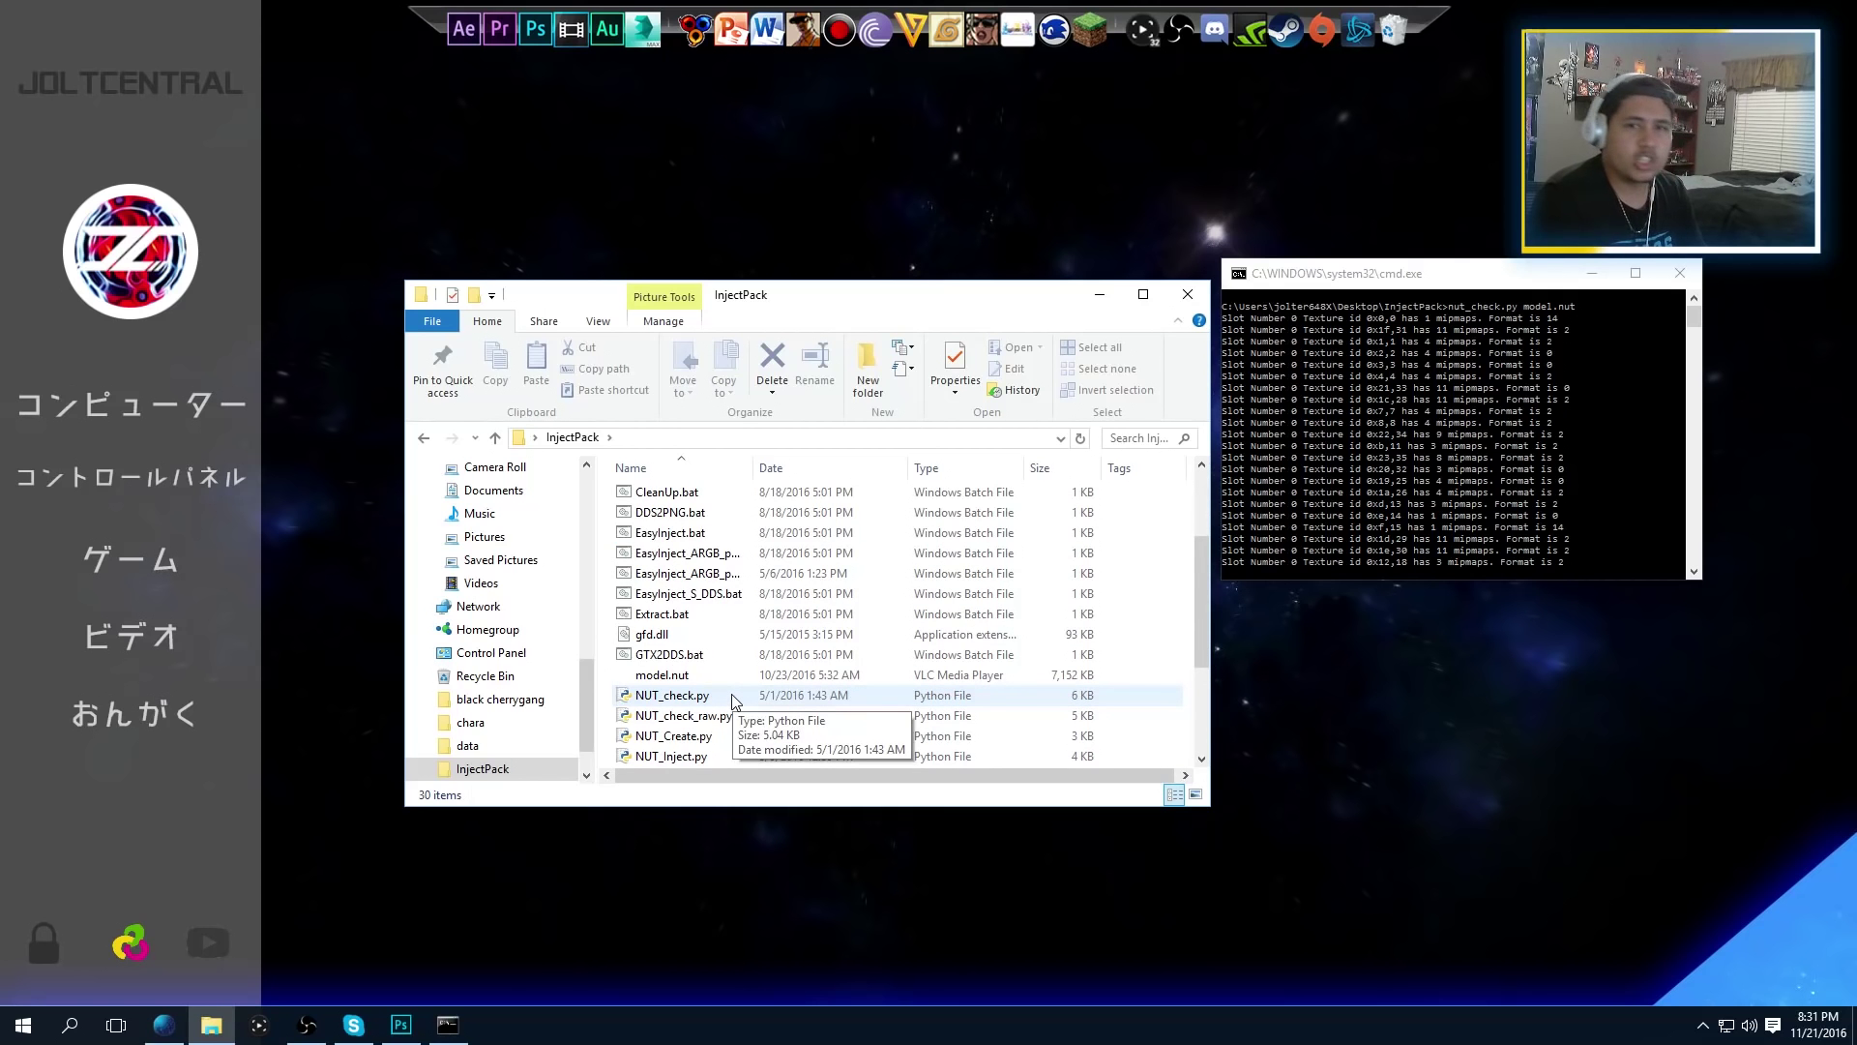
{"action": "scroll", "coordinate": [735, 701], "scroll_direction": "up", "scroll_amount": 1}
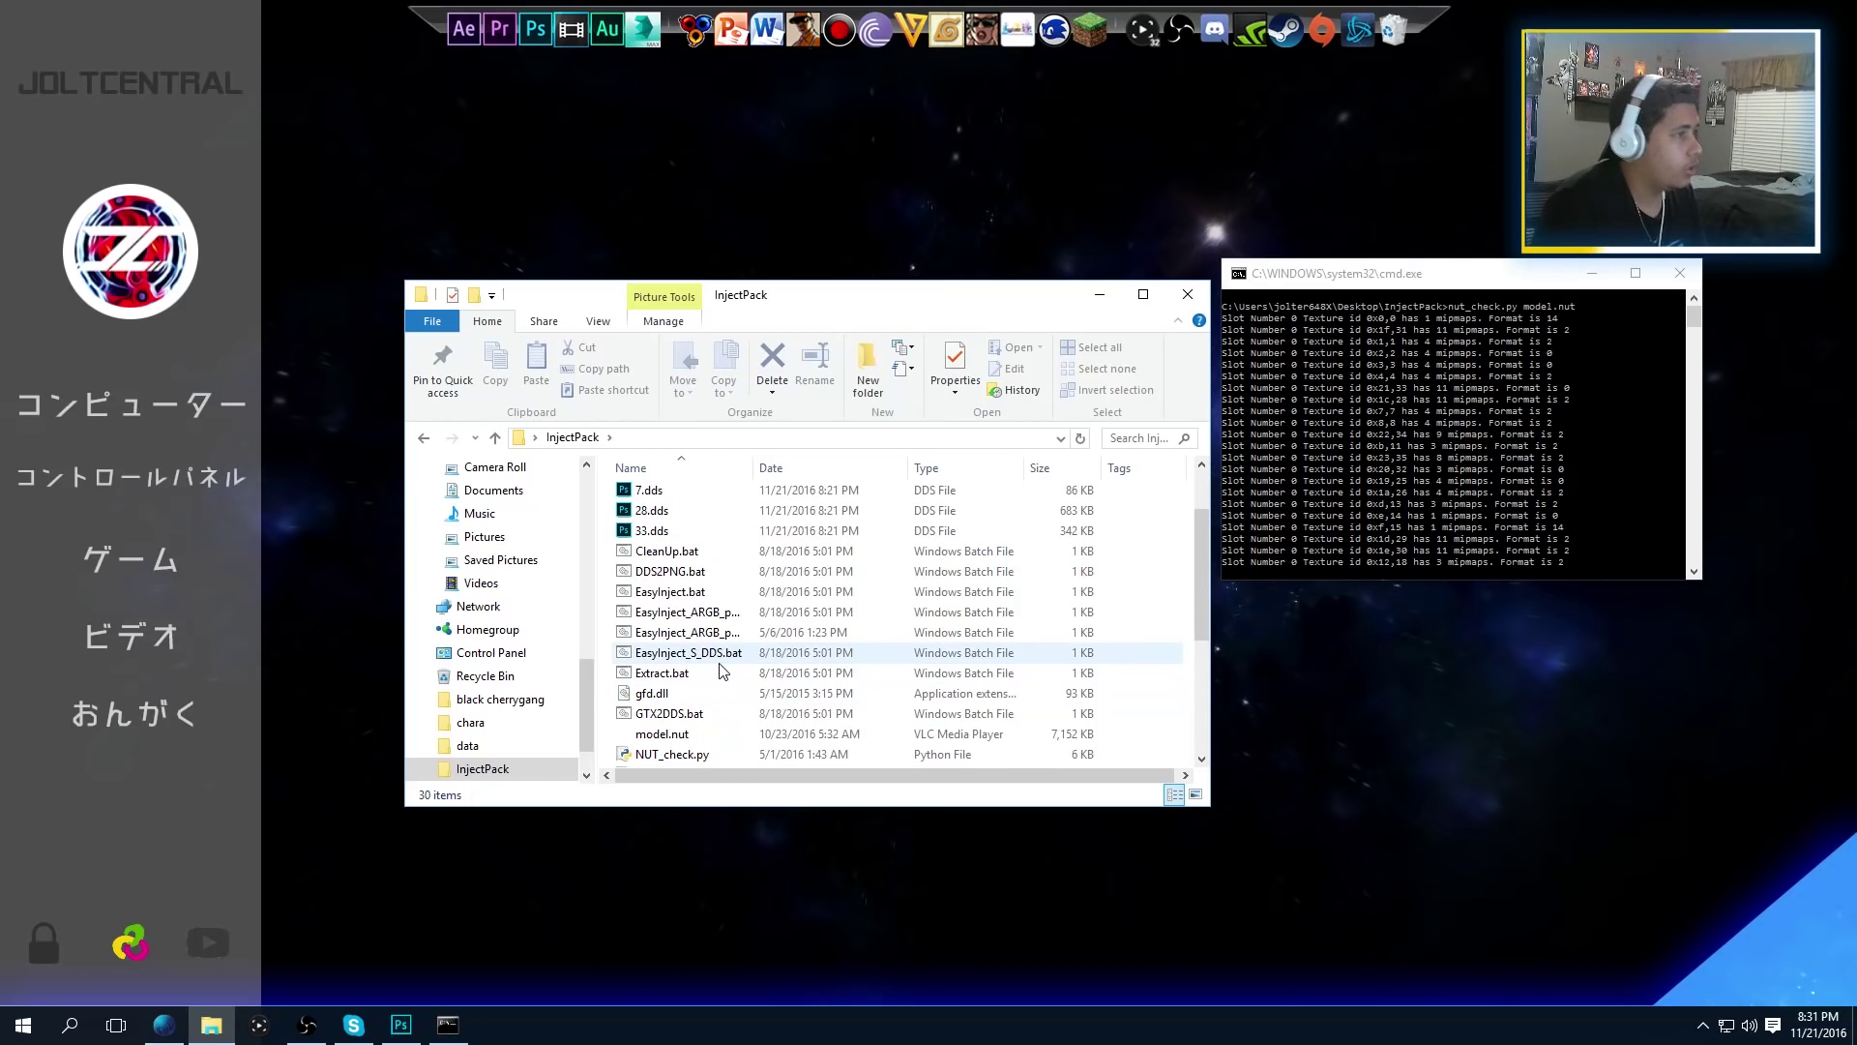
{"action": "scroll", "coordinate": [996, 668], "scroll_direction": "up", "scroll_amount": 1}
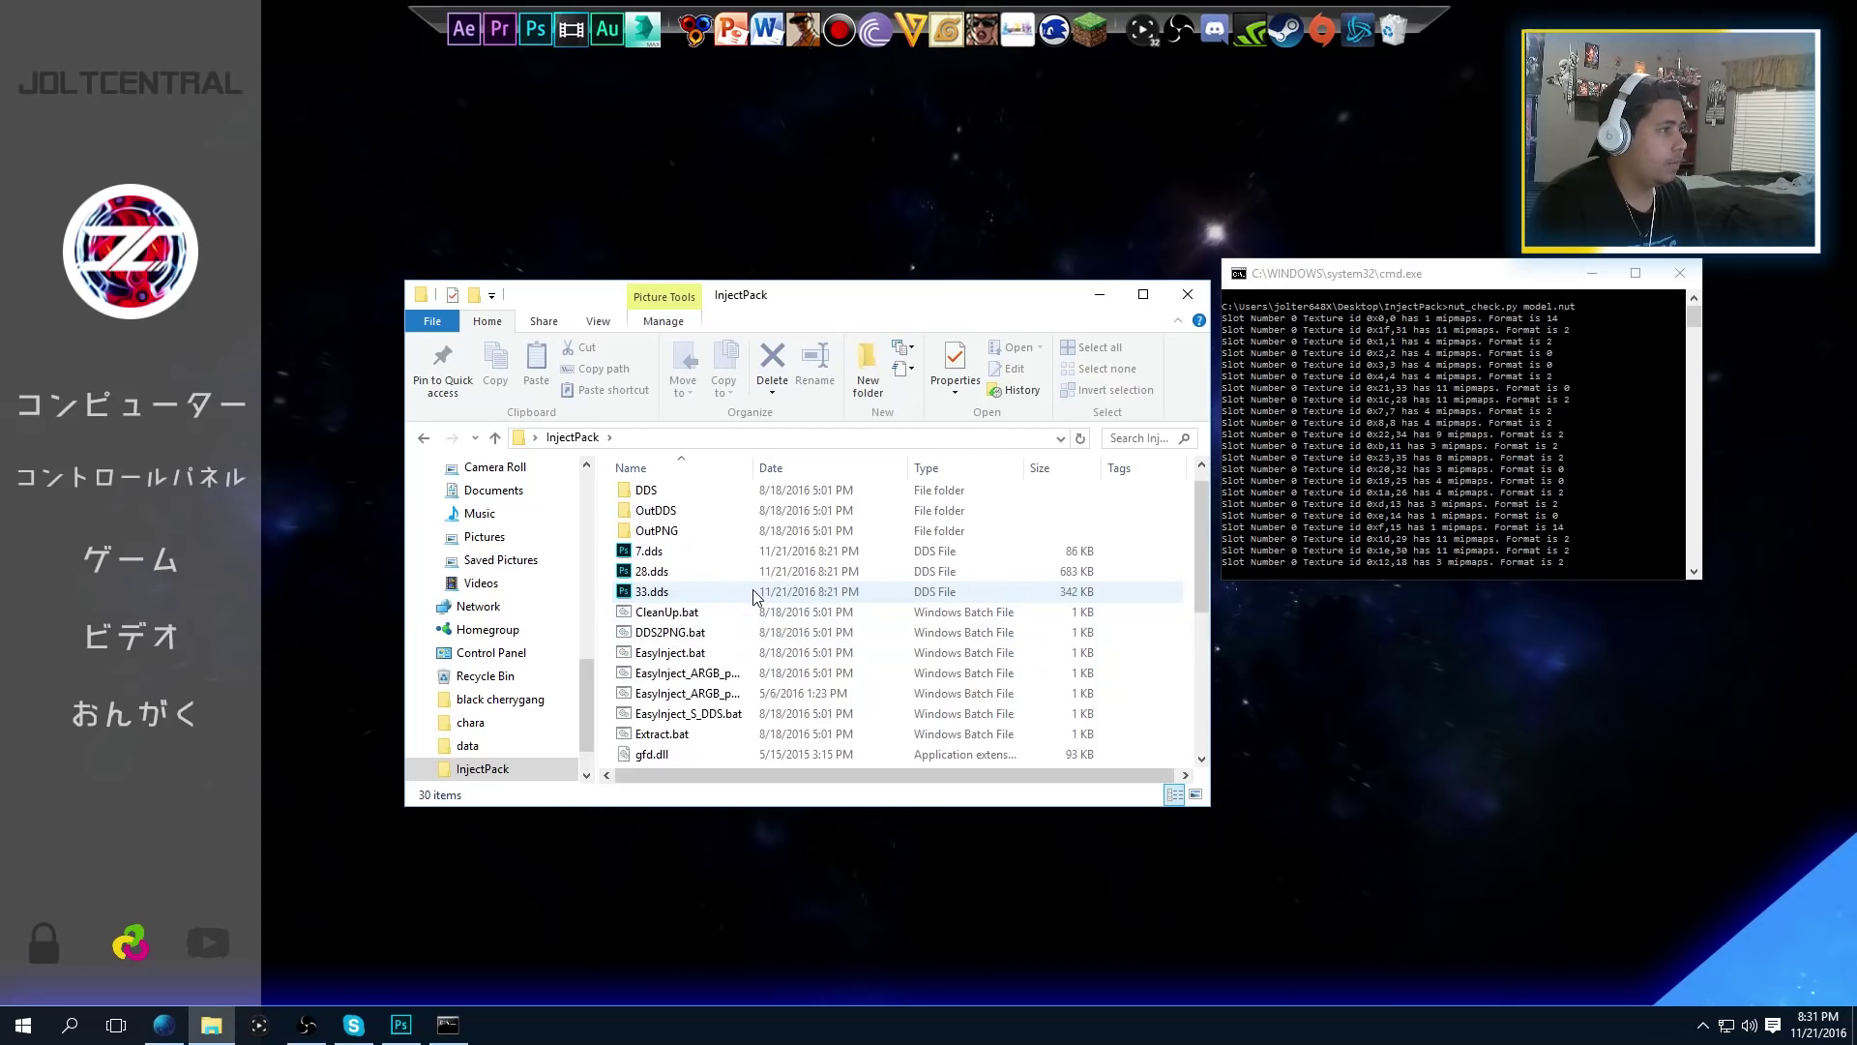
{"action": "left_click", "coordinate": [680, 654]}
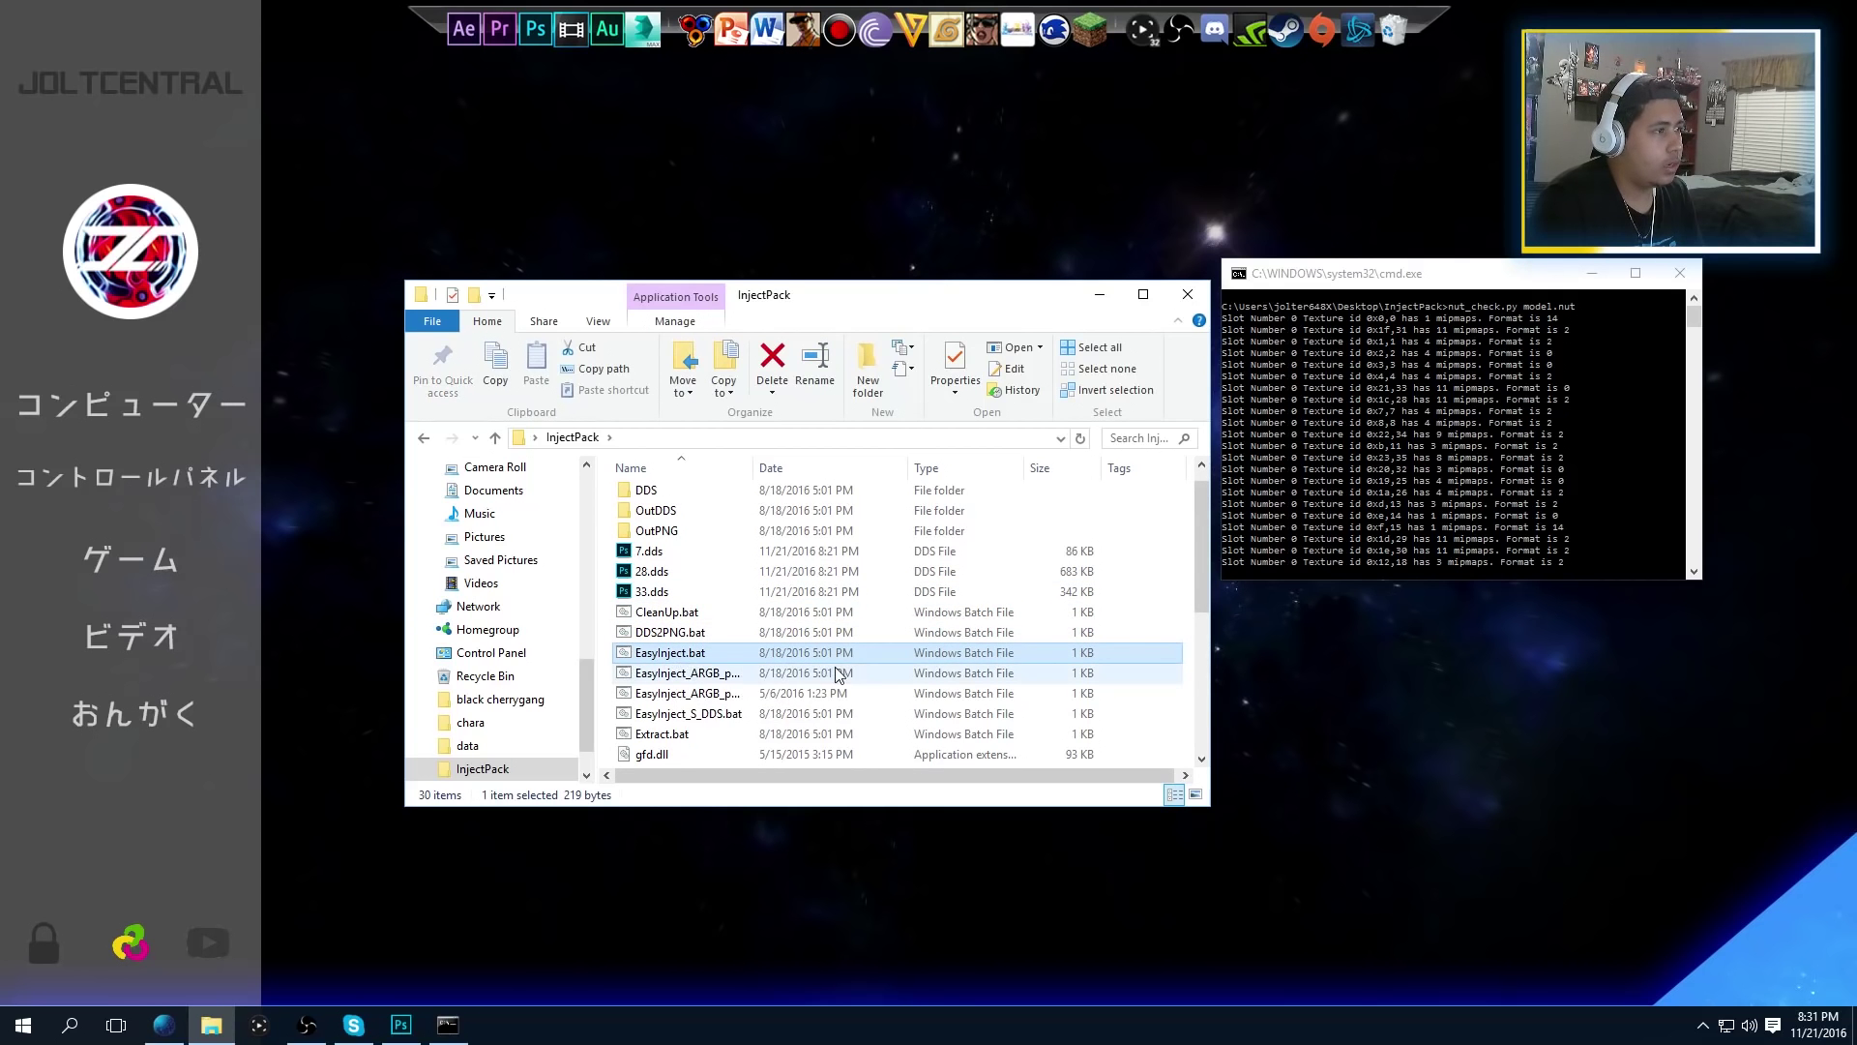
{"action": "double_click", "coordinate": [677, 654]}
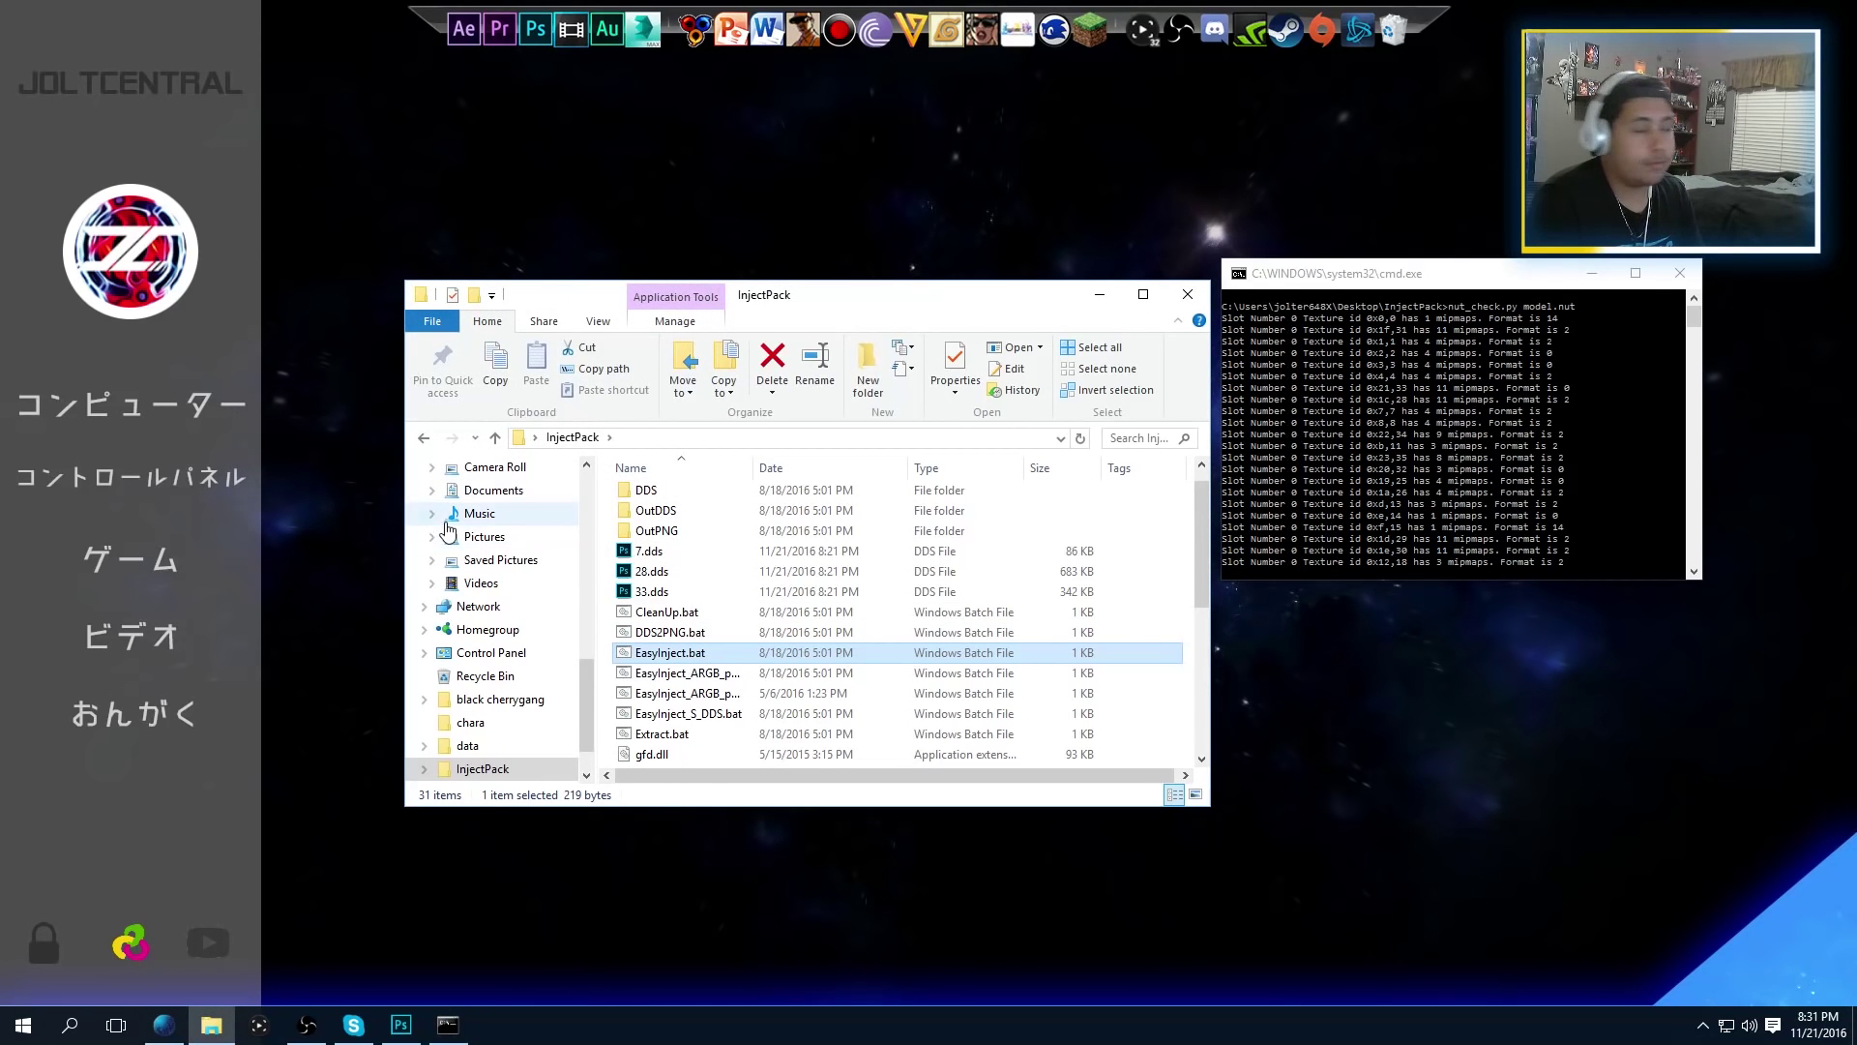
{"action": "scroll", "coordinate": [727, 718], "scroll_direction": "down", "scroll_amount": 1}
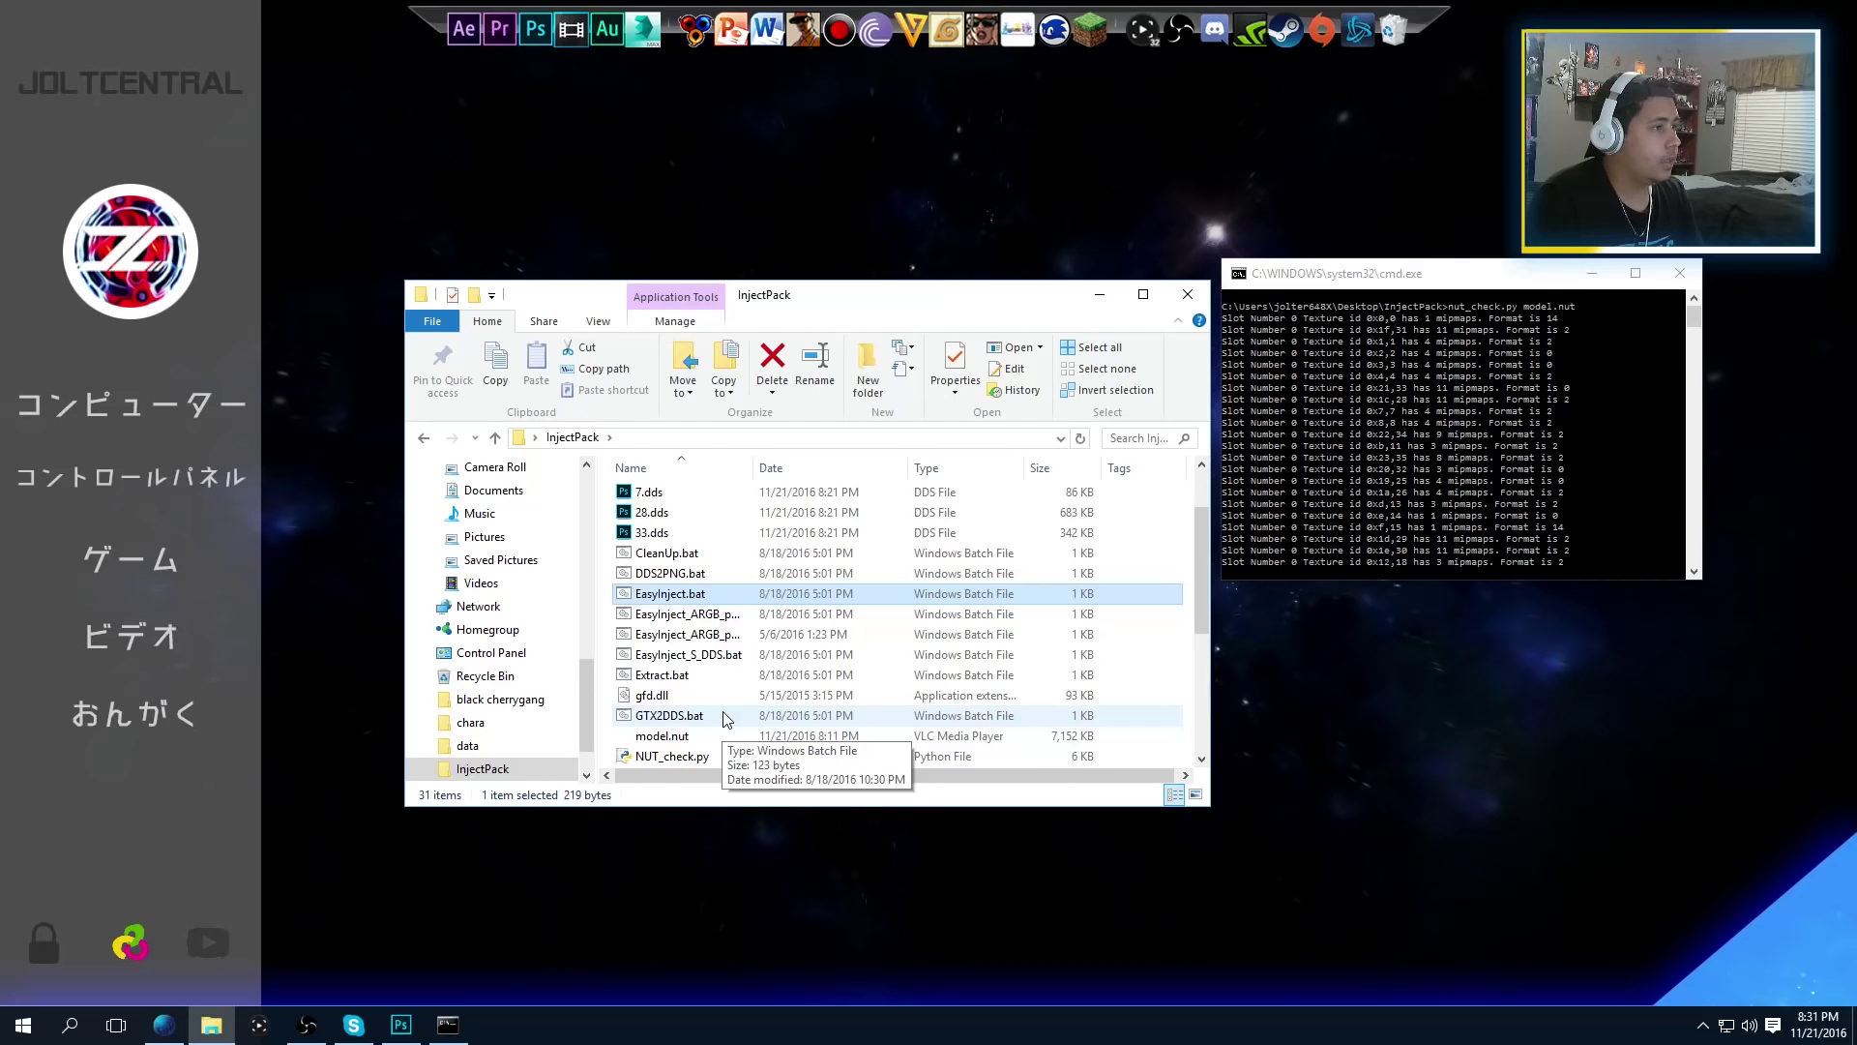
{"action": "scroll", "coordinate": [727, 719], "scroll_direction": "down", "scroll_amount": 1}
{"action": "scroll", "coordinate": [638, 619], "scroll_direction": "up", "scroll_amount": 1}
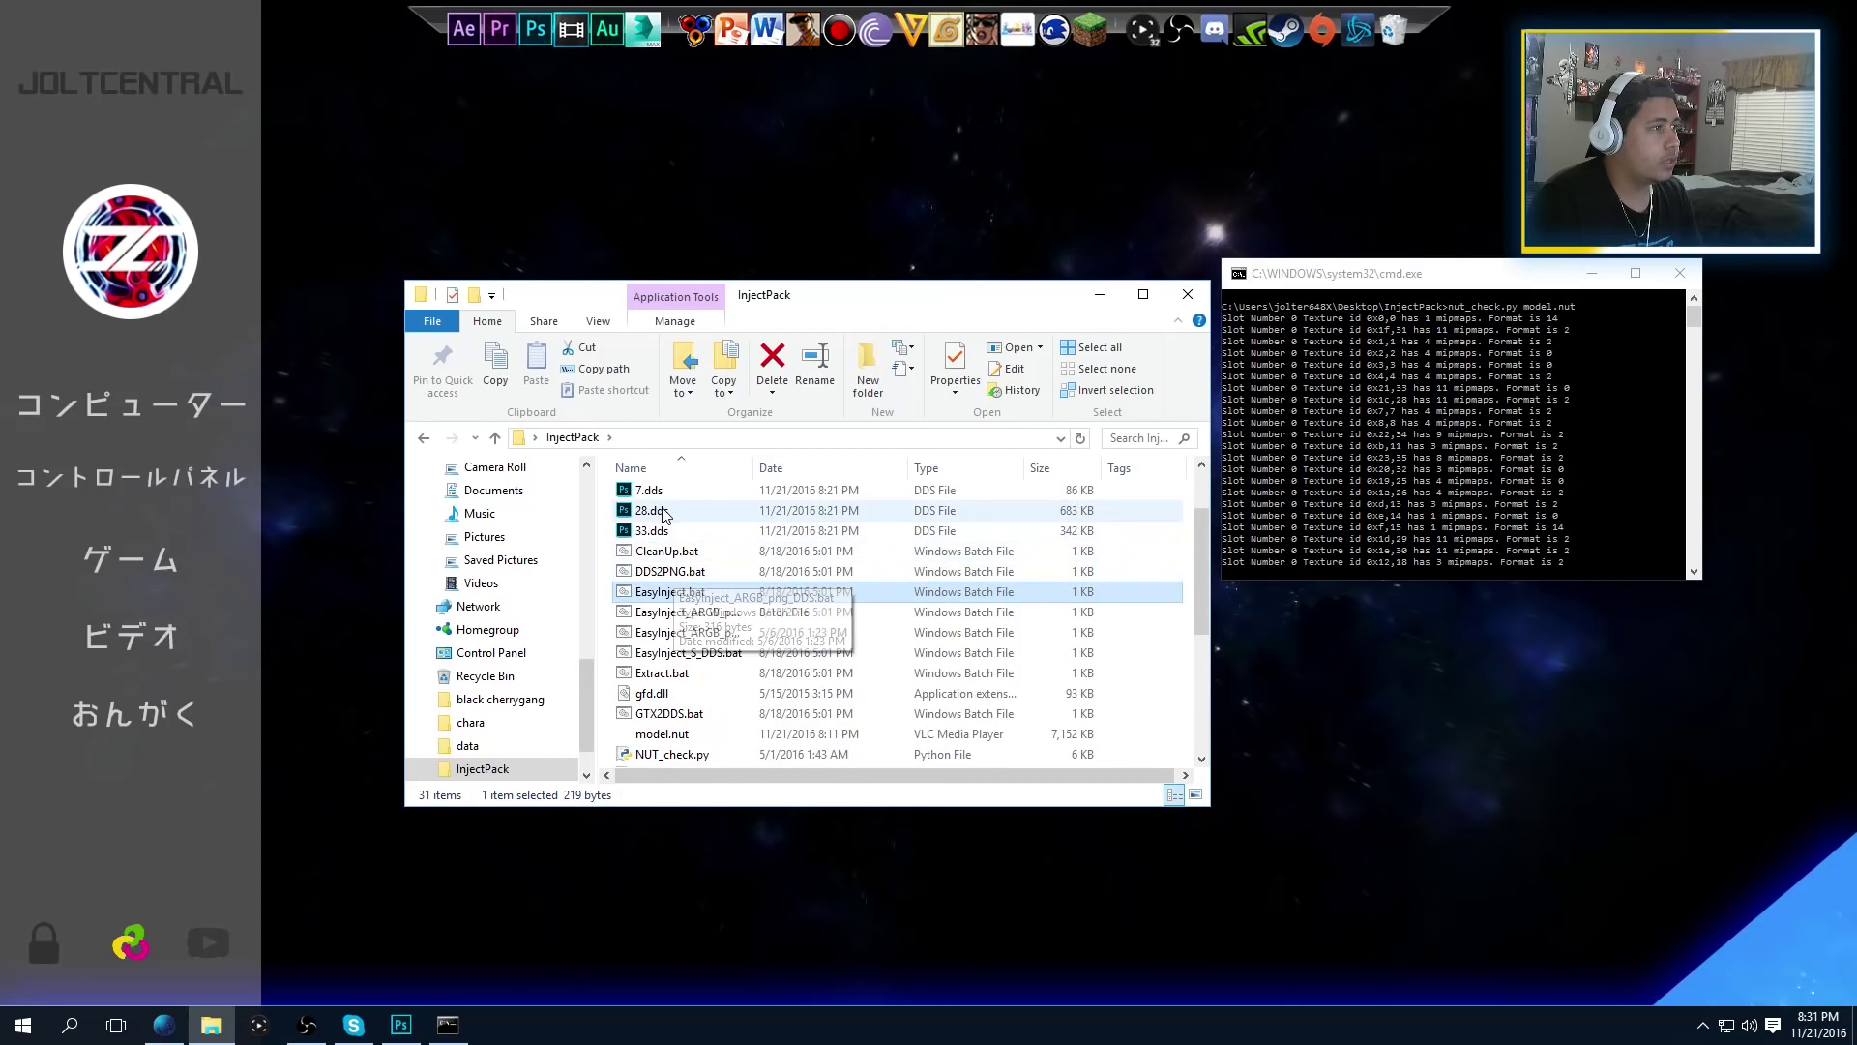
{"action": "scroll", "coordinate": [665, 600], "scroll_direction": "down", "scroll_amount": 1}
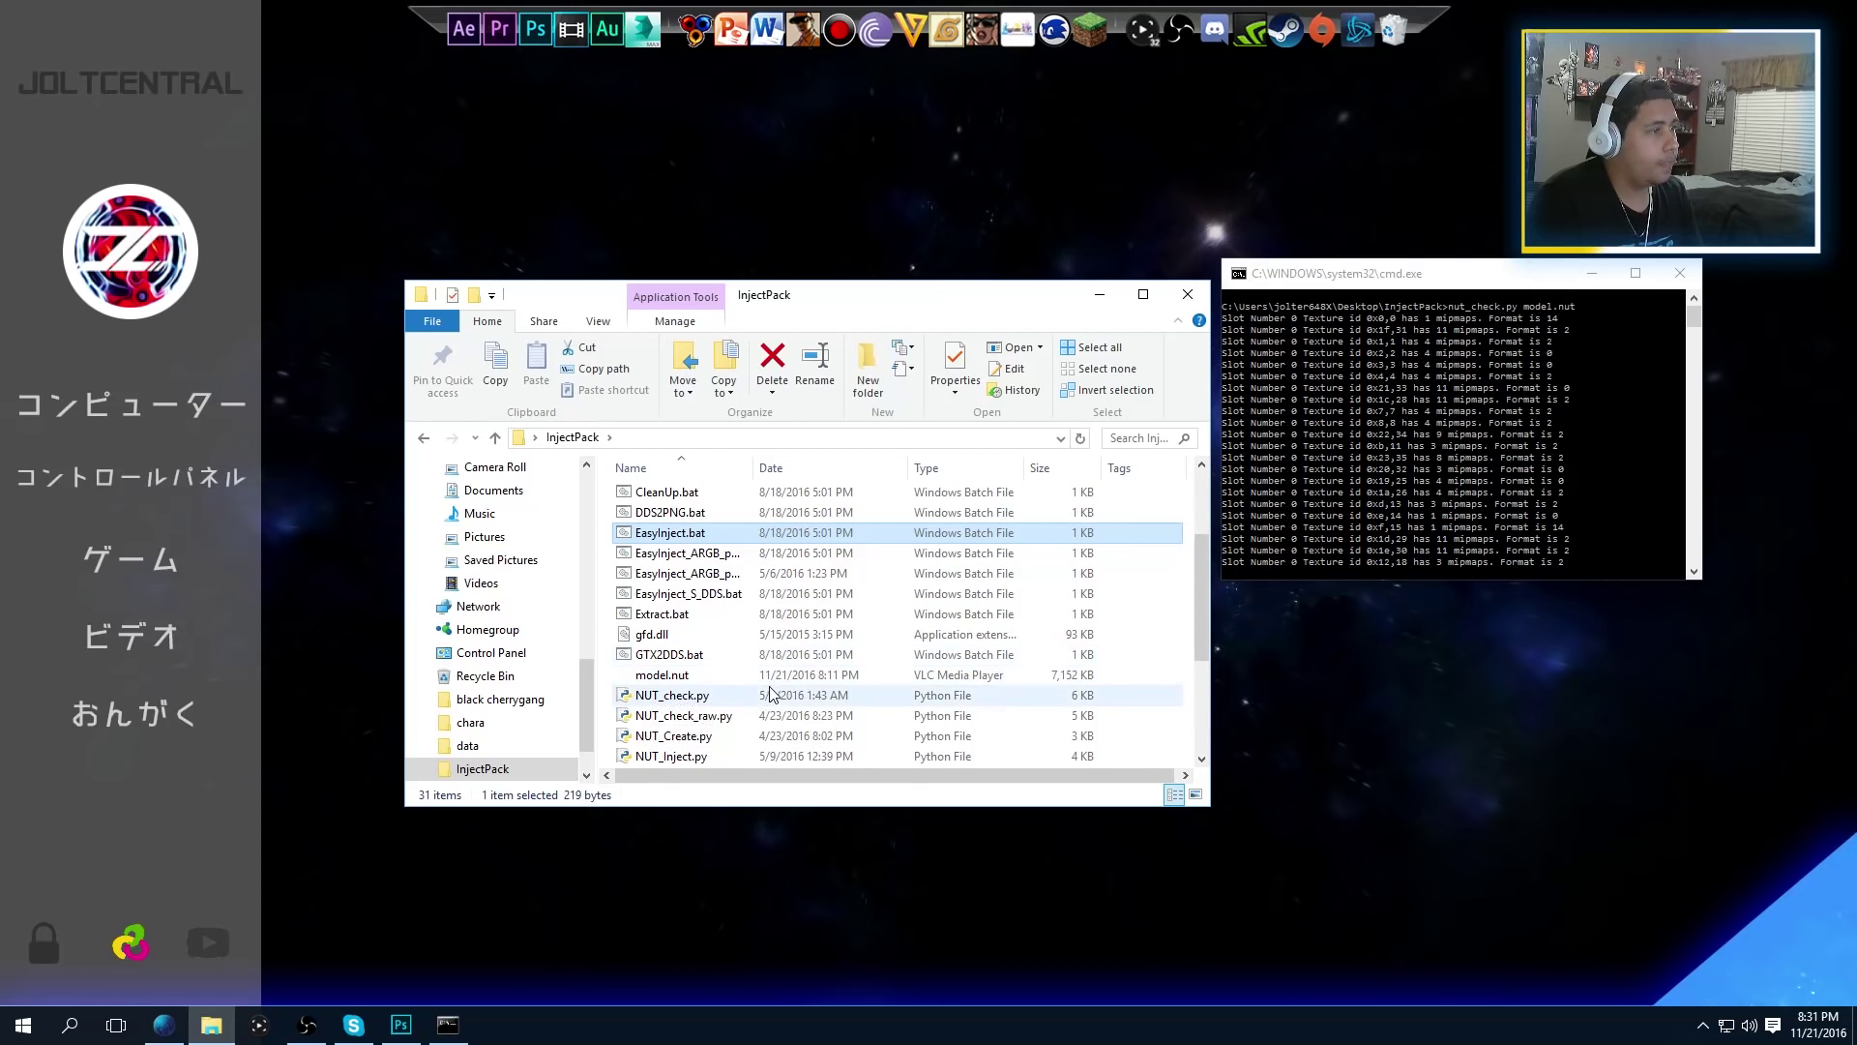
{"action": "left_click", "coordinate": [1421, 517]}
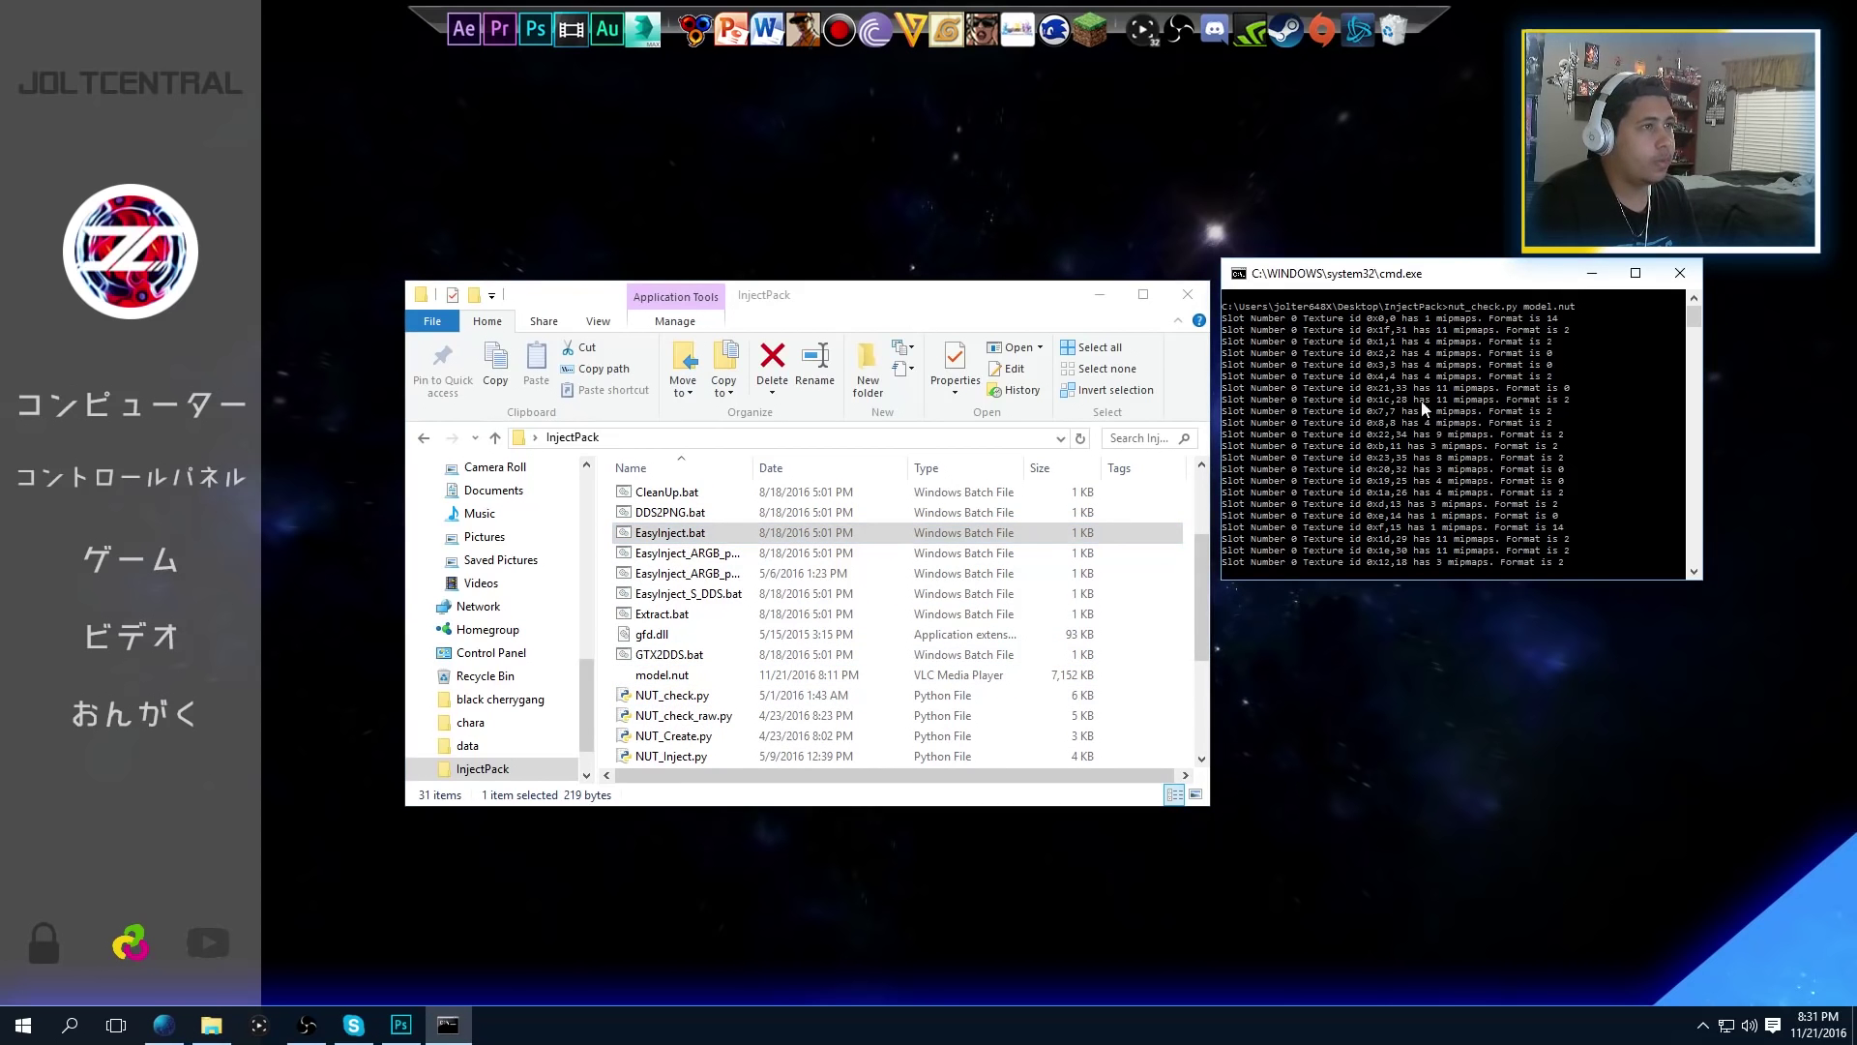
{"action": "key", "text": "Up"}
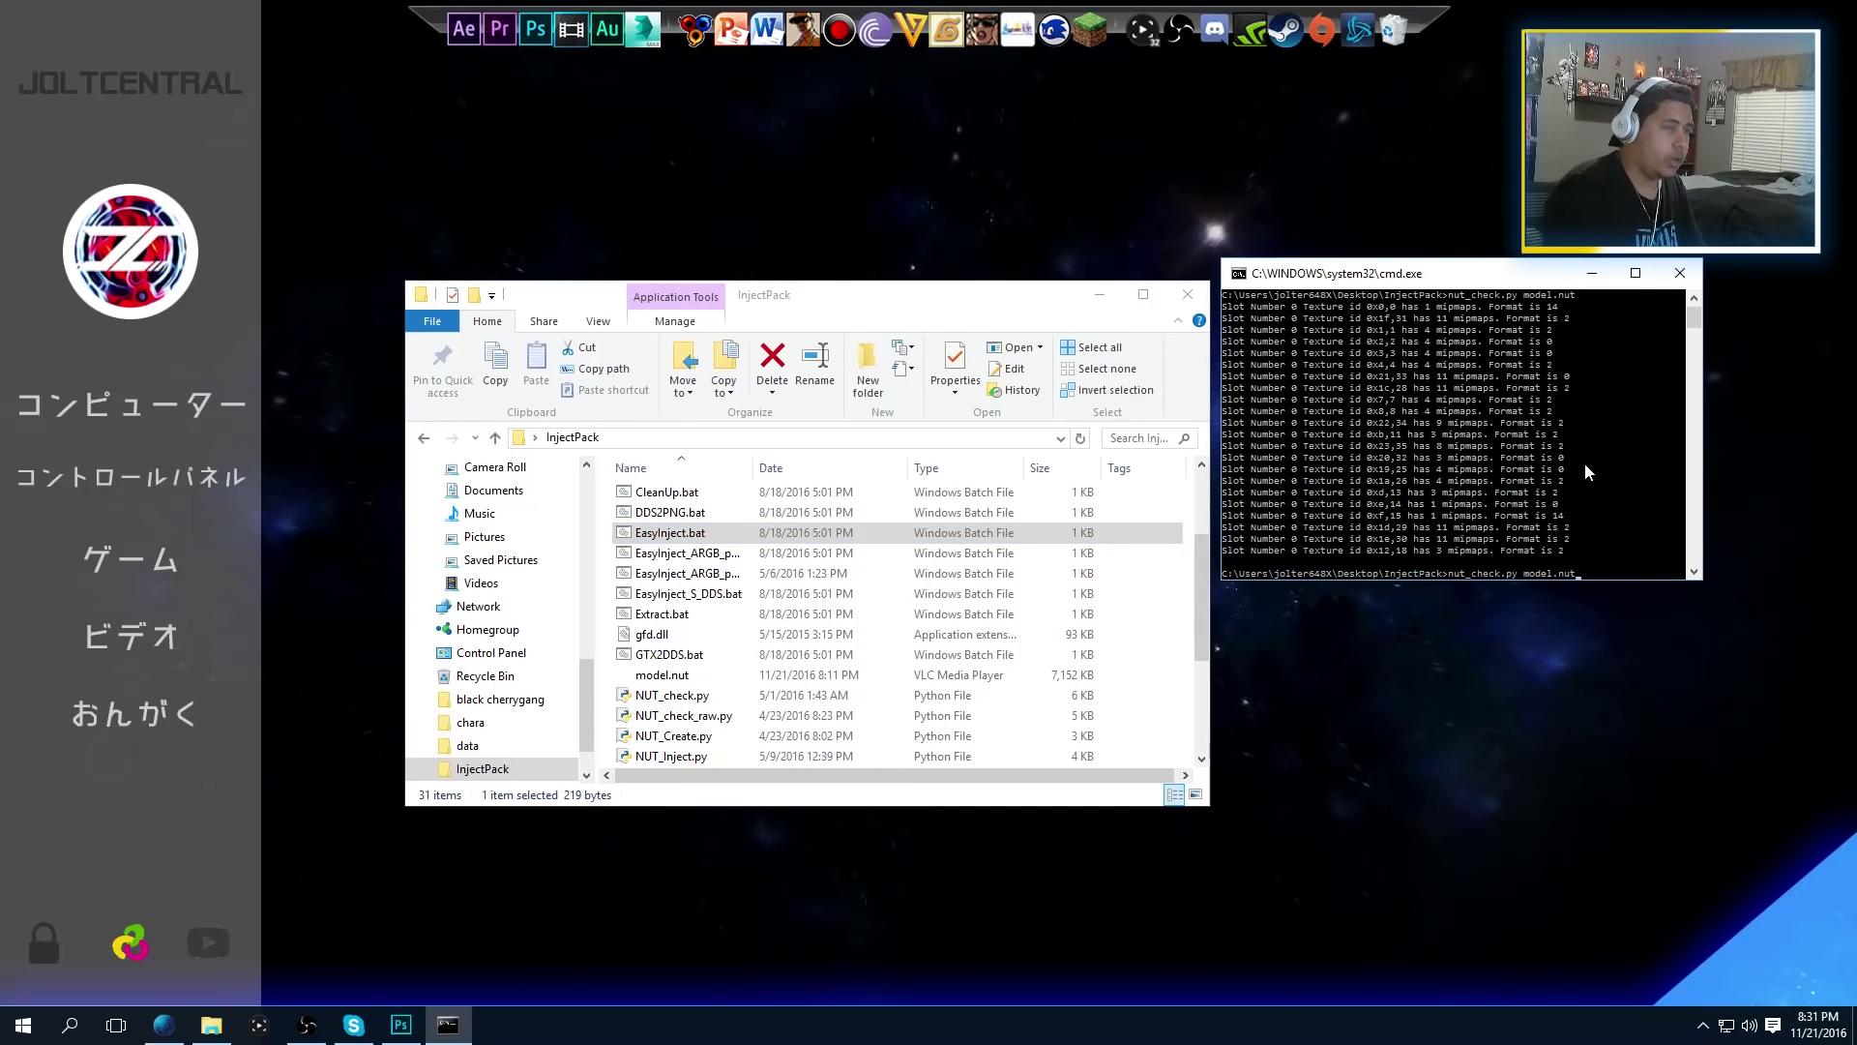
{"action": "key", "text": "Escape"}
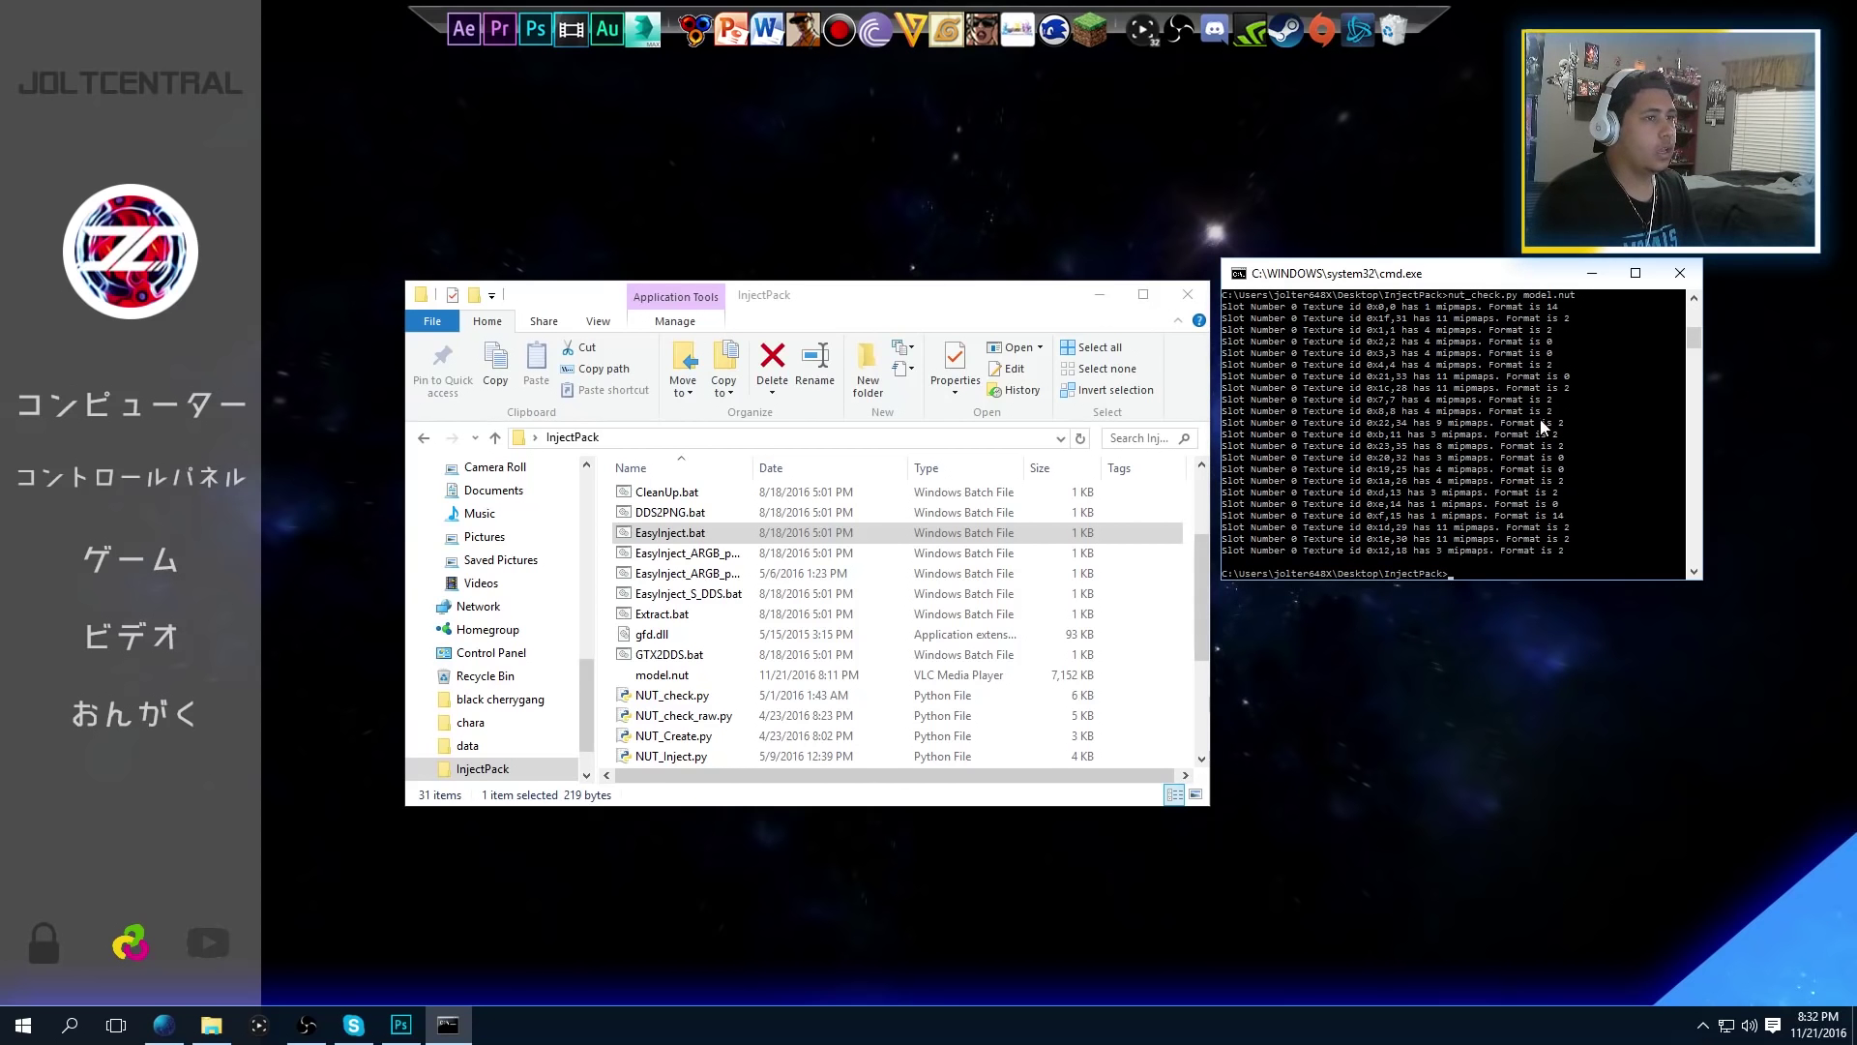
Convert the extracted textures with GTX2DDS.bat and inspect textures 7, 28 and 33 in the OutDDS folder
{"action": "double_click", "coordinate": [673, 658]}
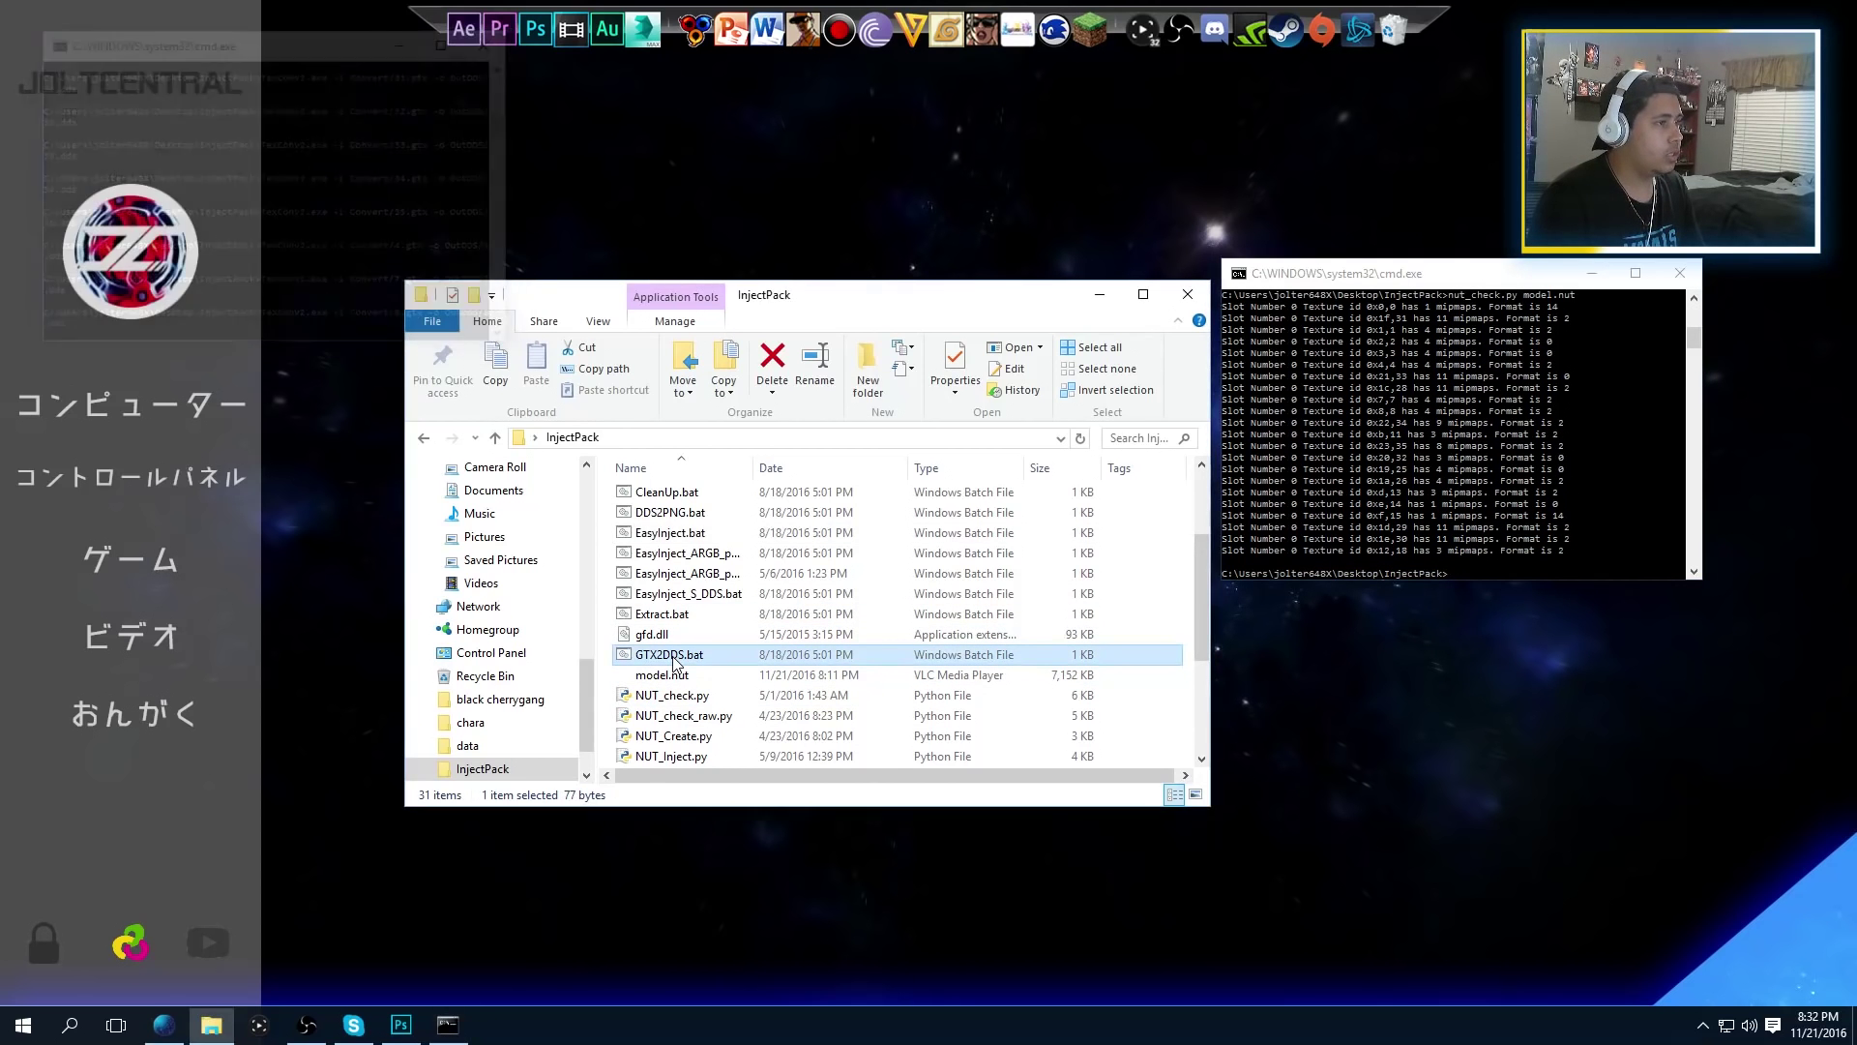
{"action": "double_click", "coordinate": [689, 537]}
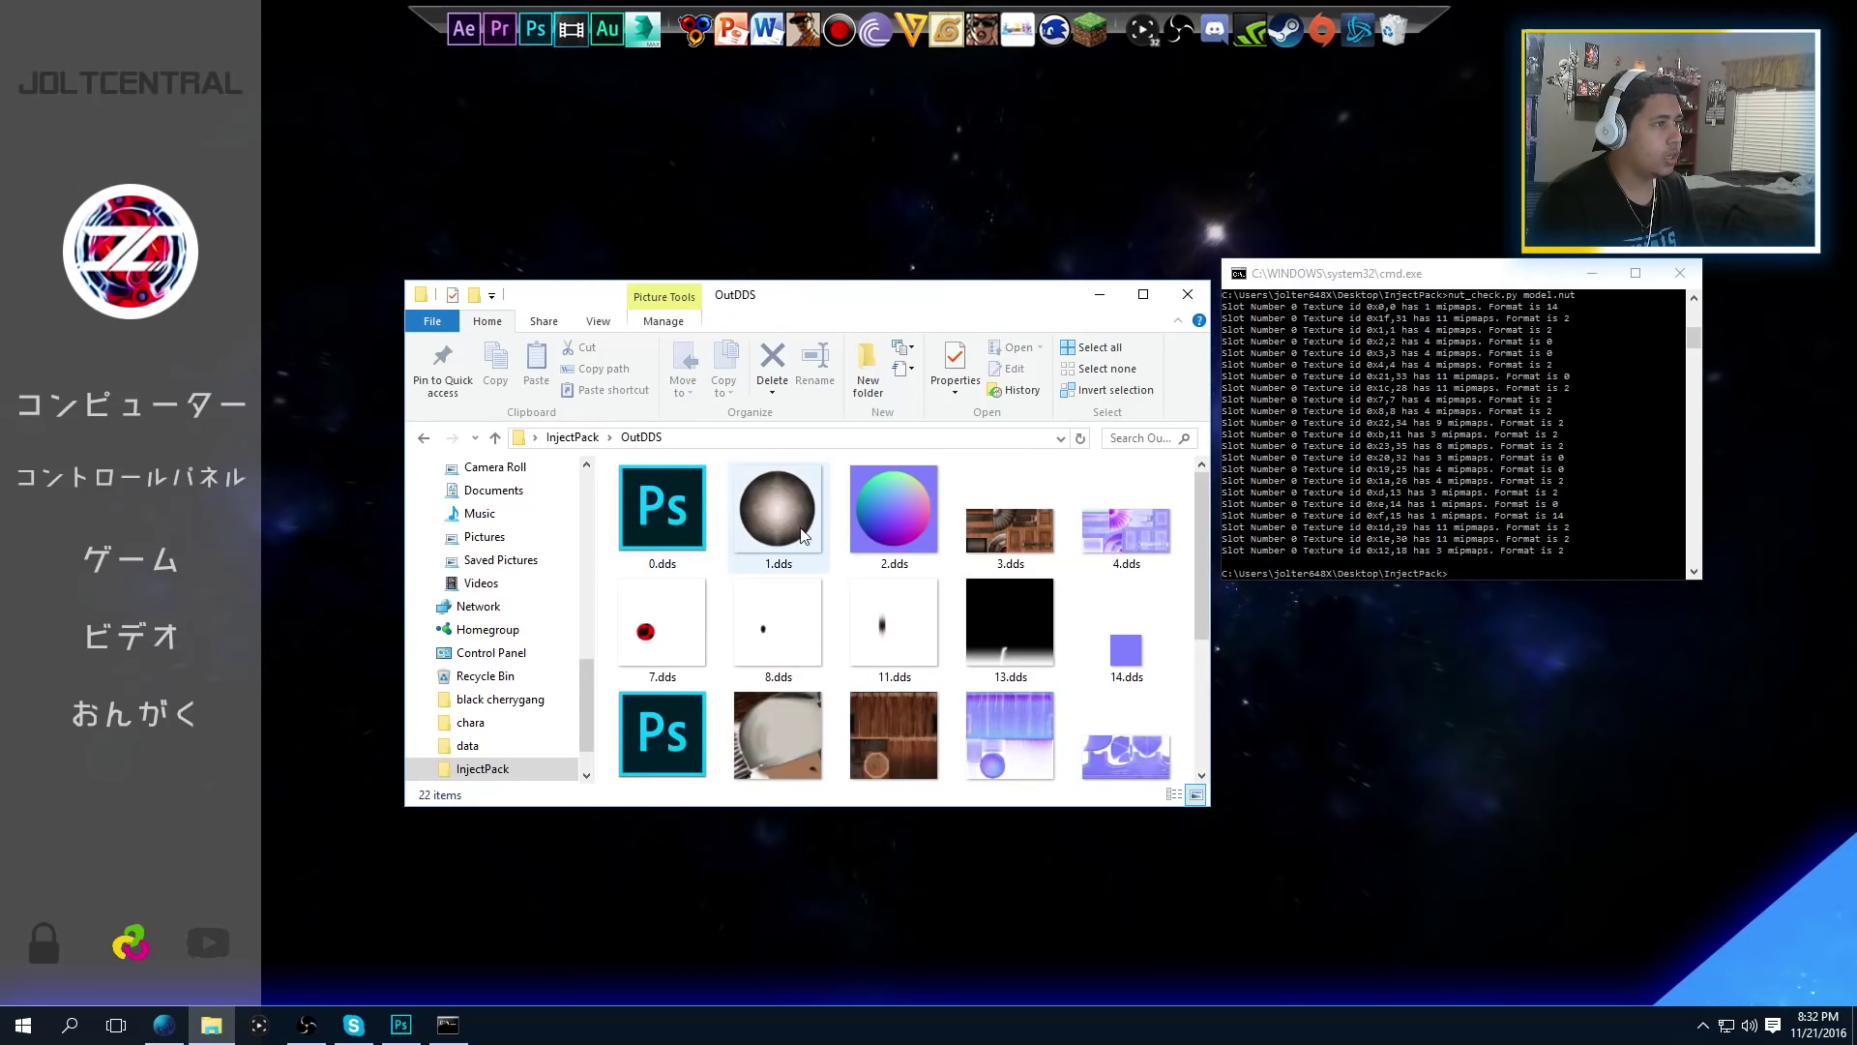
{"action": "scroll", "coordinate": [774, 619], "scroll_direction": "down", "scroll_amount": 1}
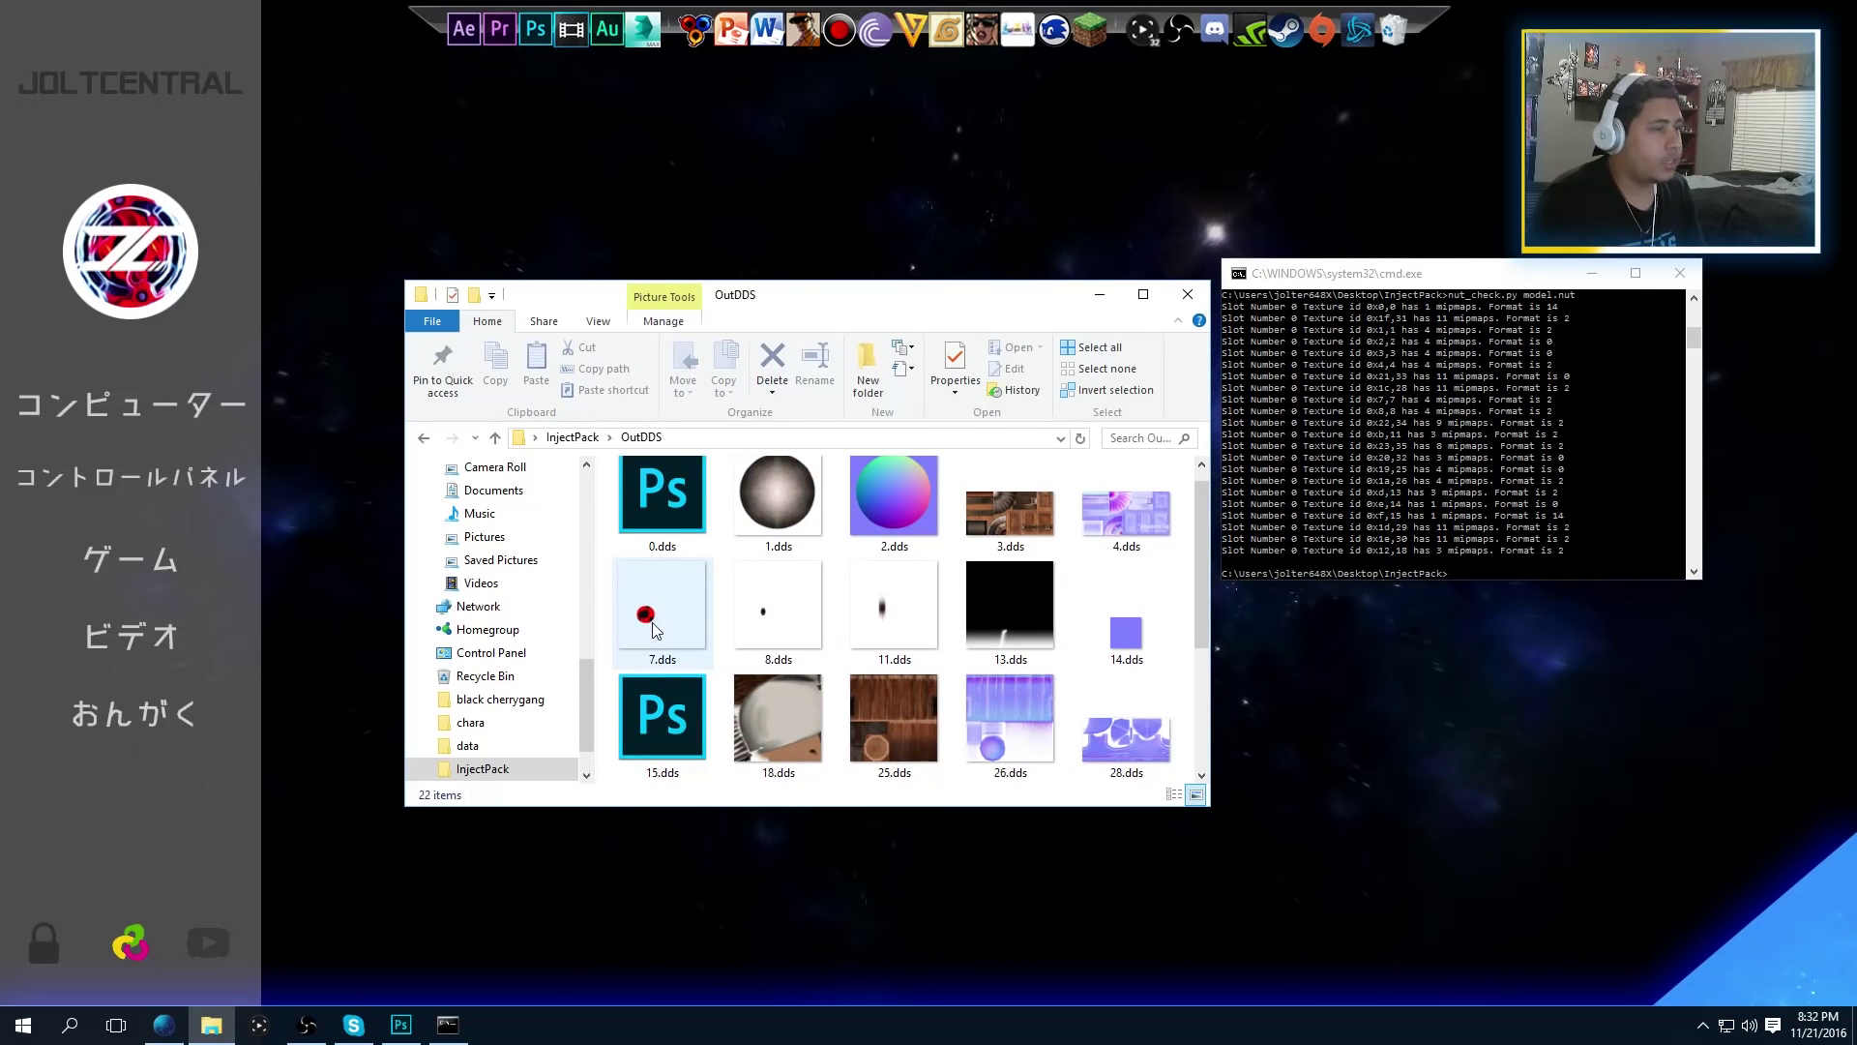
{"action": "scroll", "coordinate": [653, 630], "scroll_direction": "down", "scroll_amount": 3}
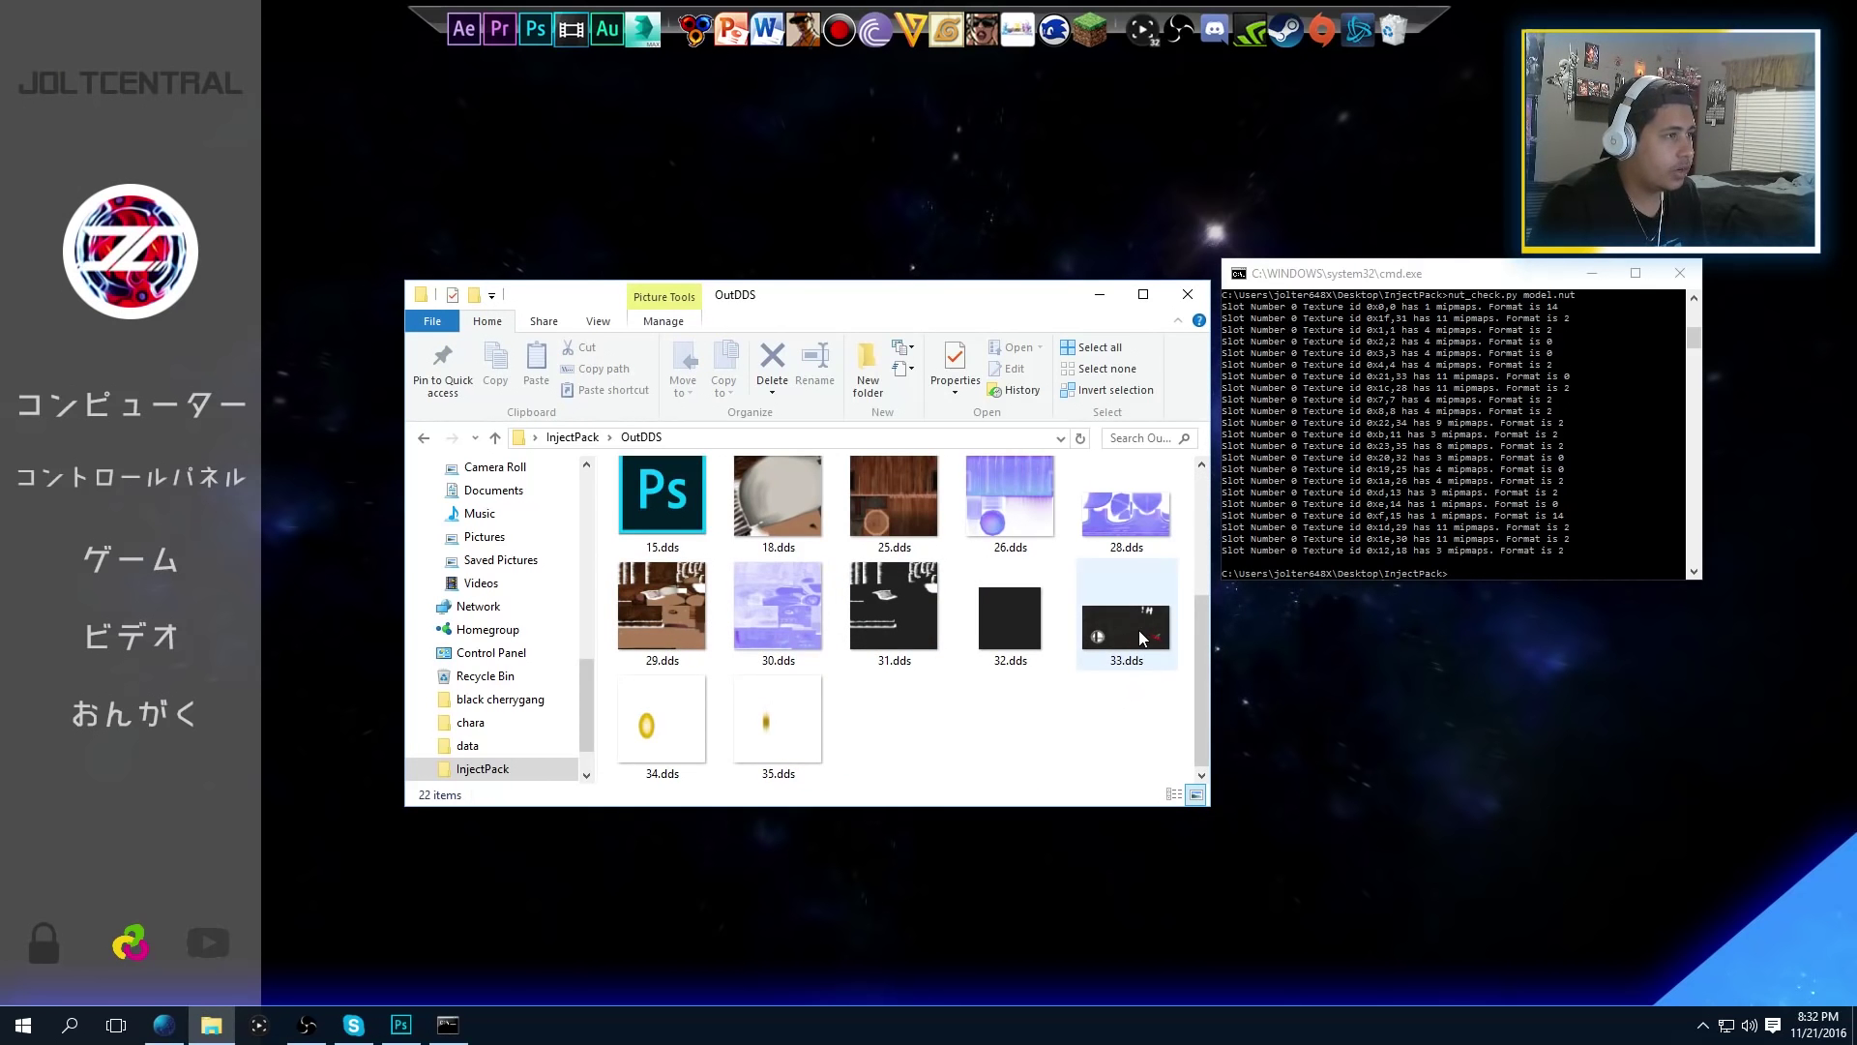
{"action": "scroll", "coordinate": [987, 736], "scroll_direction": "up", "scroll_amount": 2}
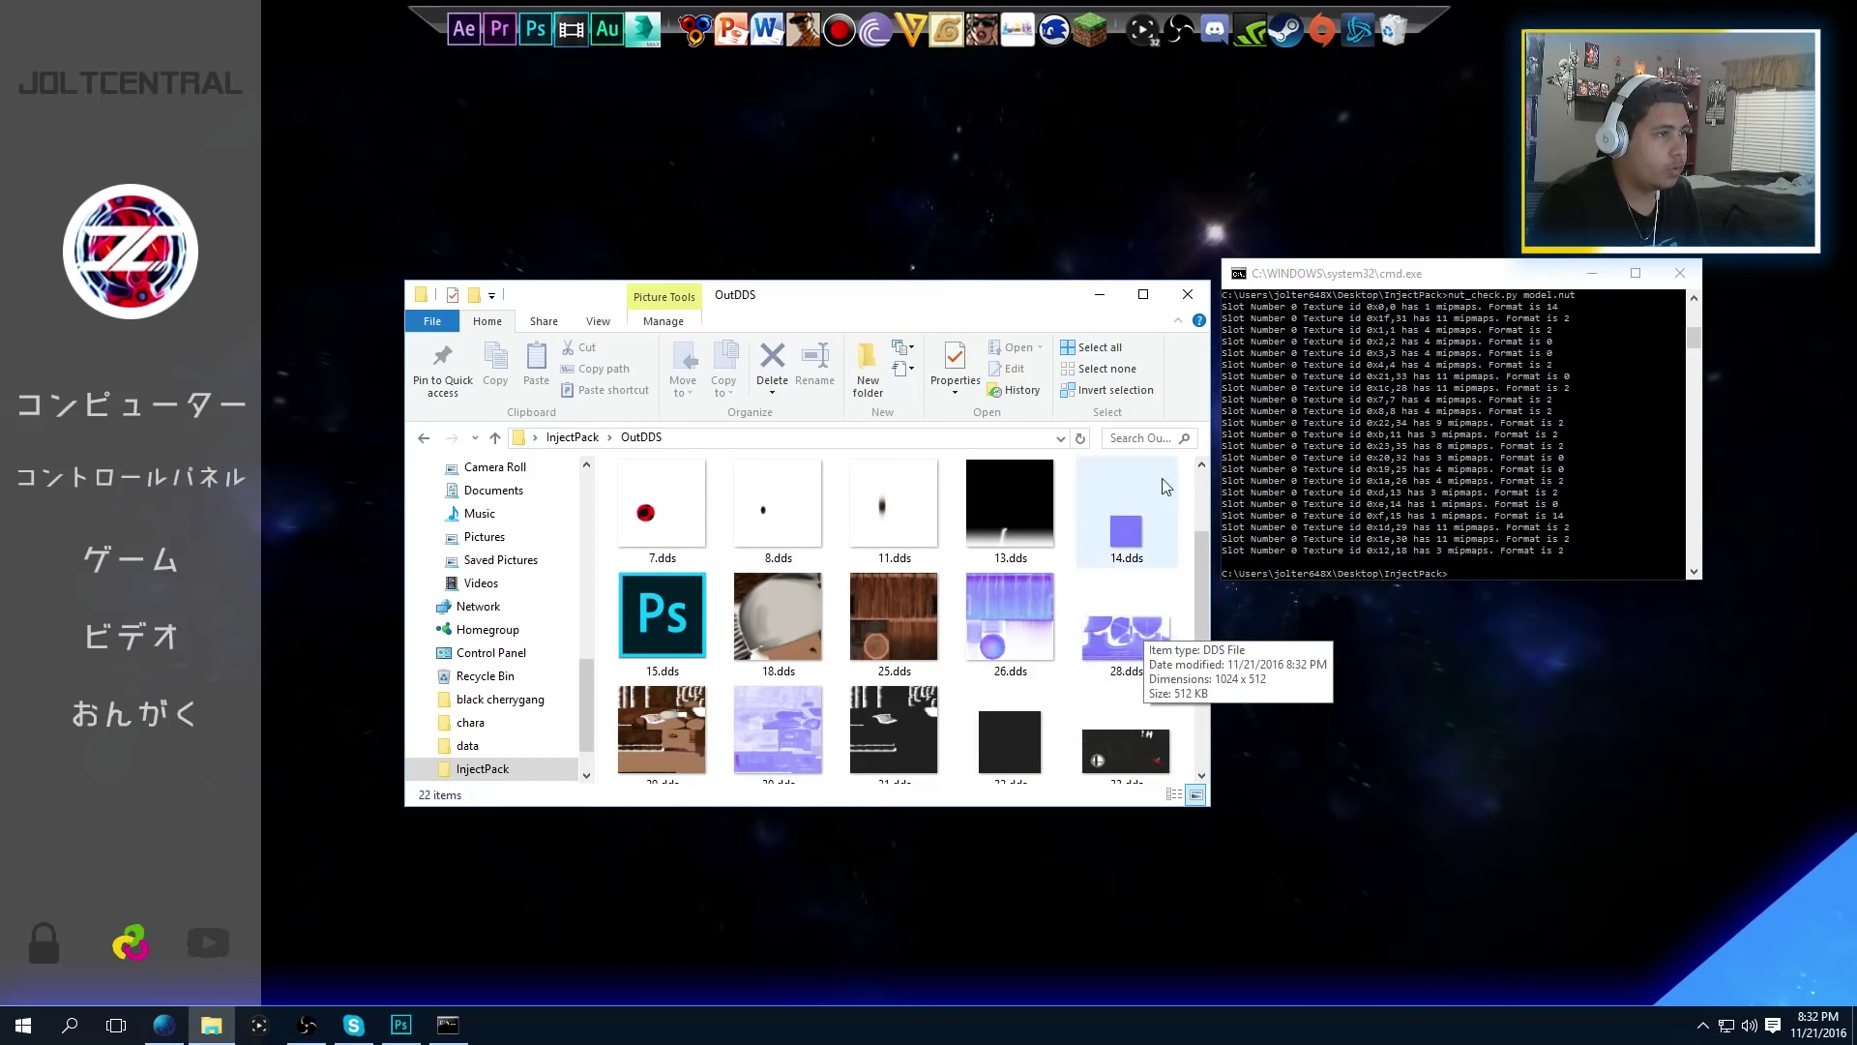
{"action": "scroll", "coordinate": [1023, 611], "scroll_direction": "down", "scroll_amount": 2}
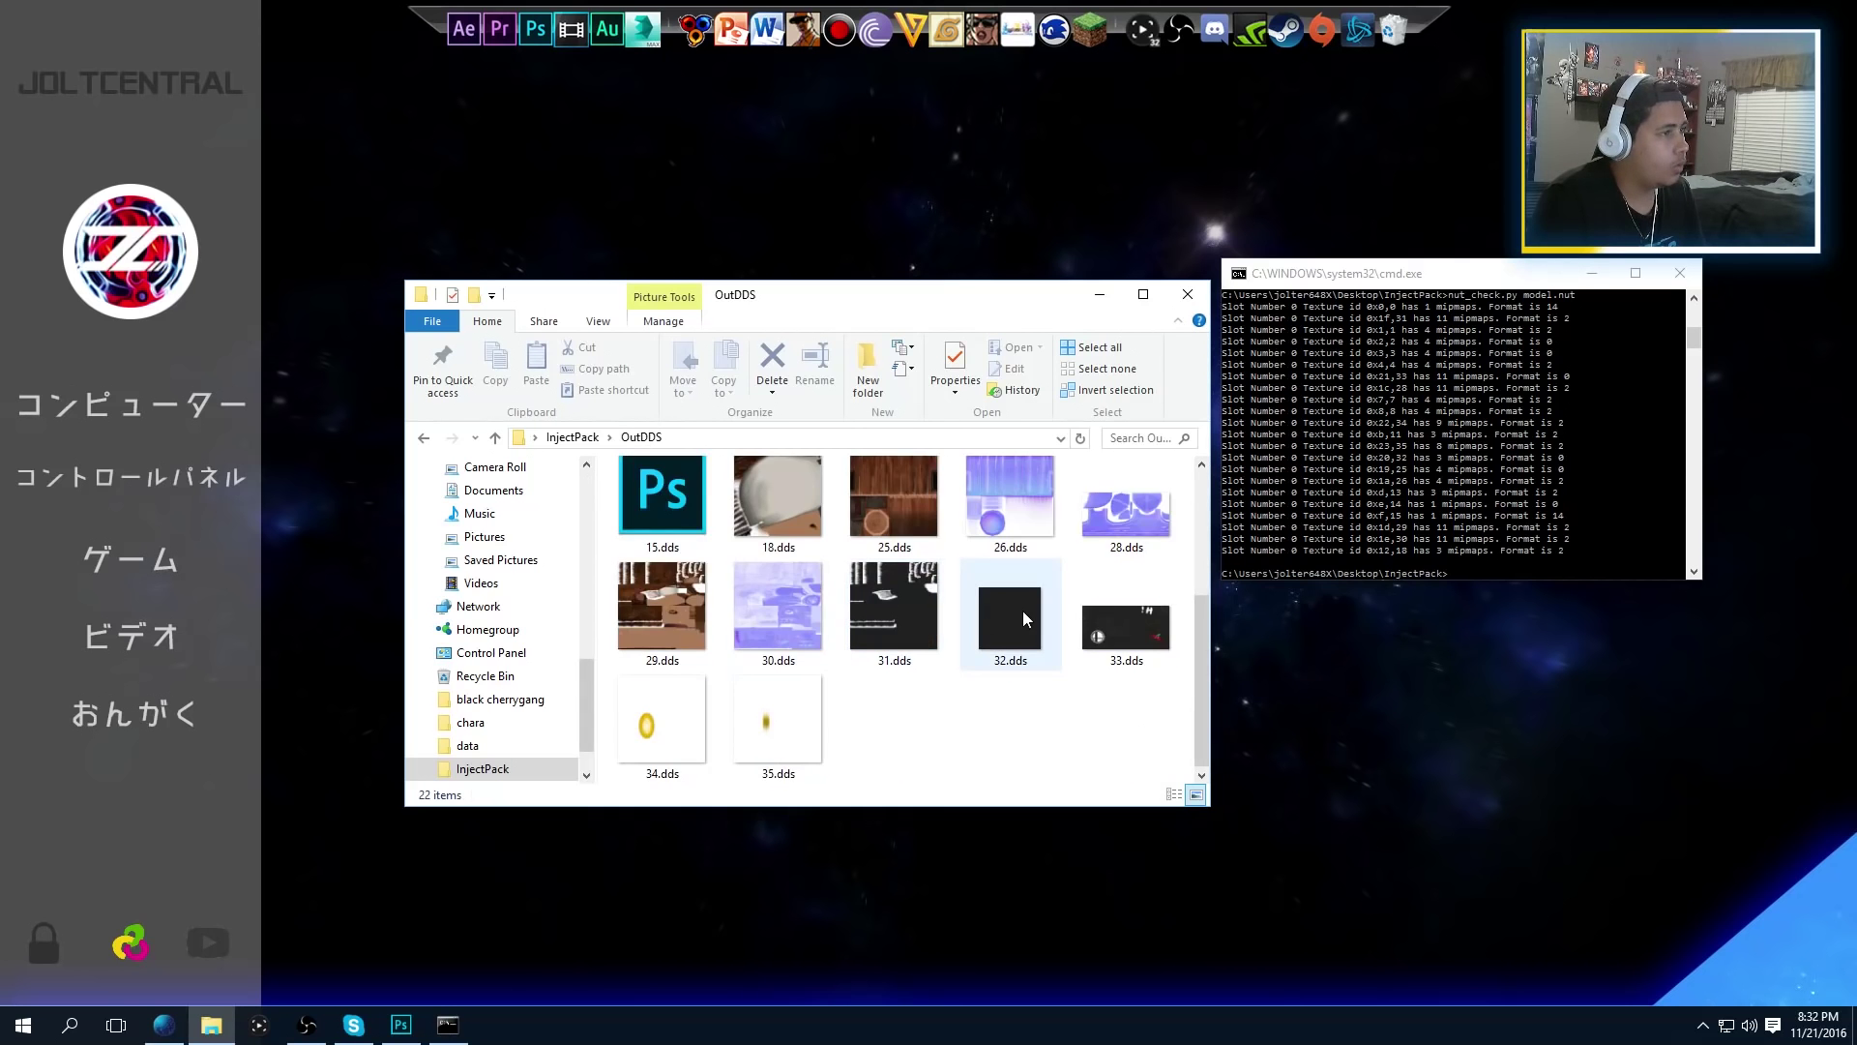
Delete all DDS files in OutDDS, along with 7.dds, 28.dds and 33.dds in the InjectPack folder
{"action": "key", "text": "ctrl+a"}
{"action": "scroll", "coordinate": [694, 513], "scroll_direction": "up", "scroll_amount": 4}
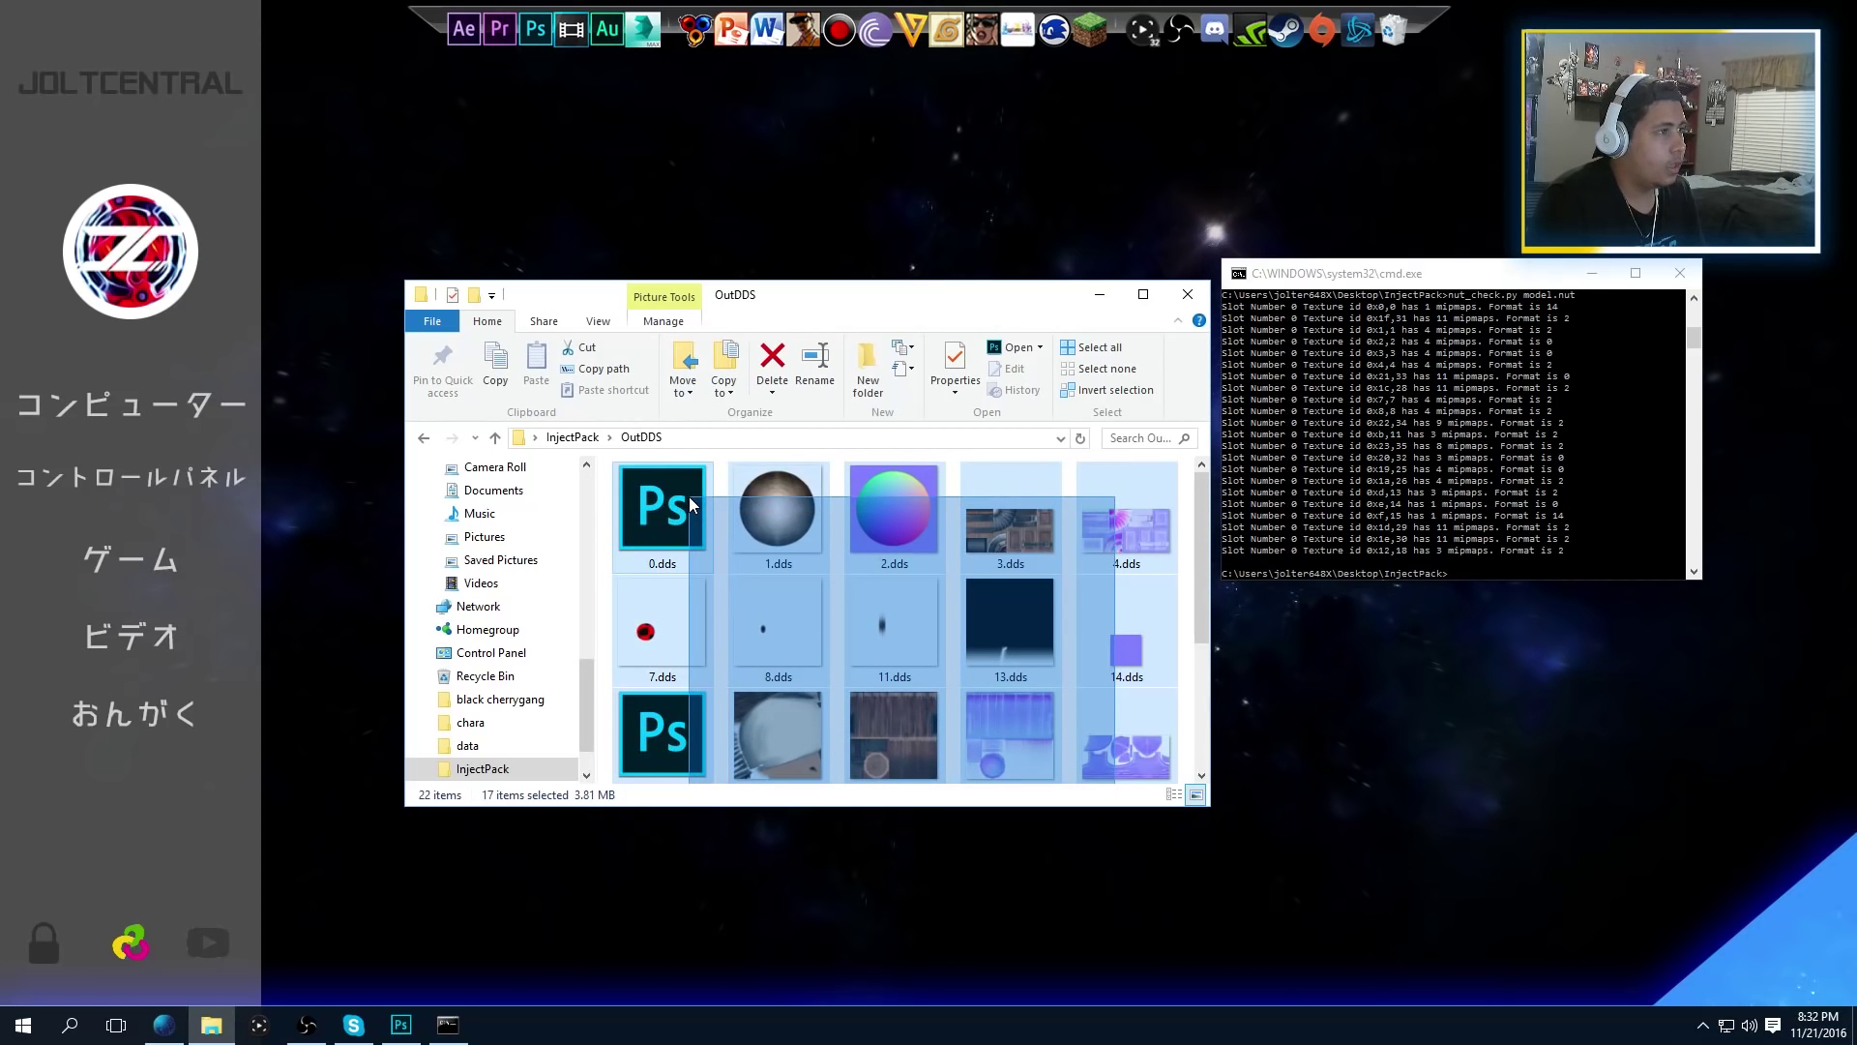
{"action": "key", "text": "Delete"}
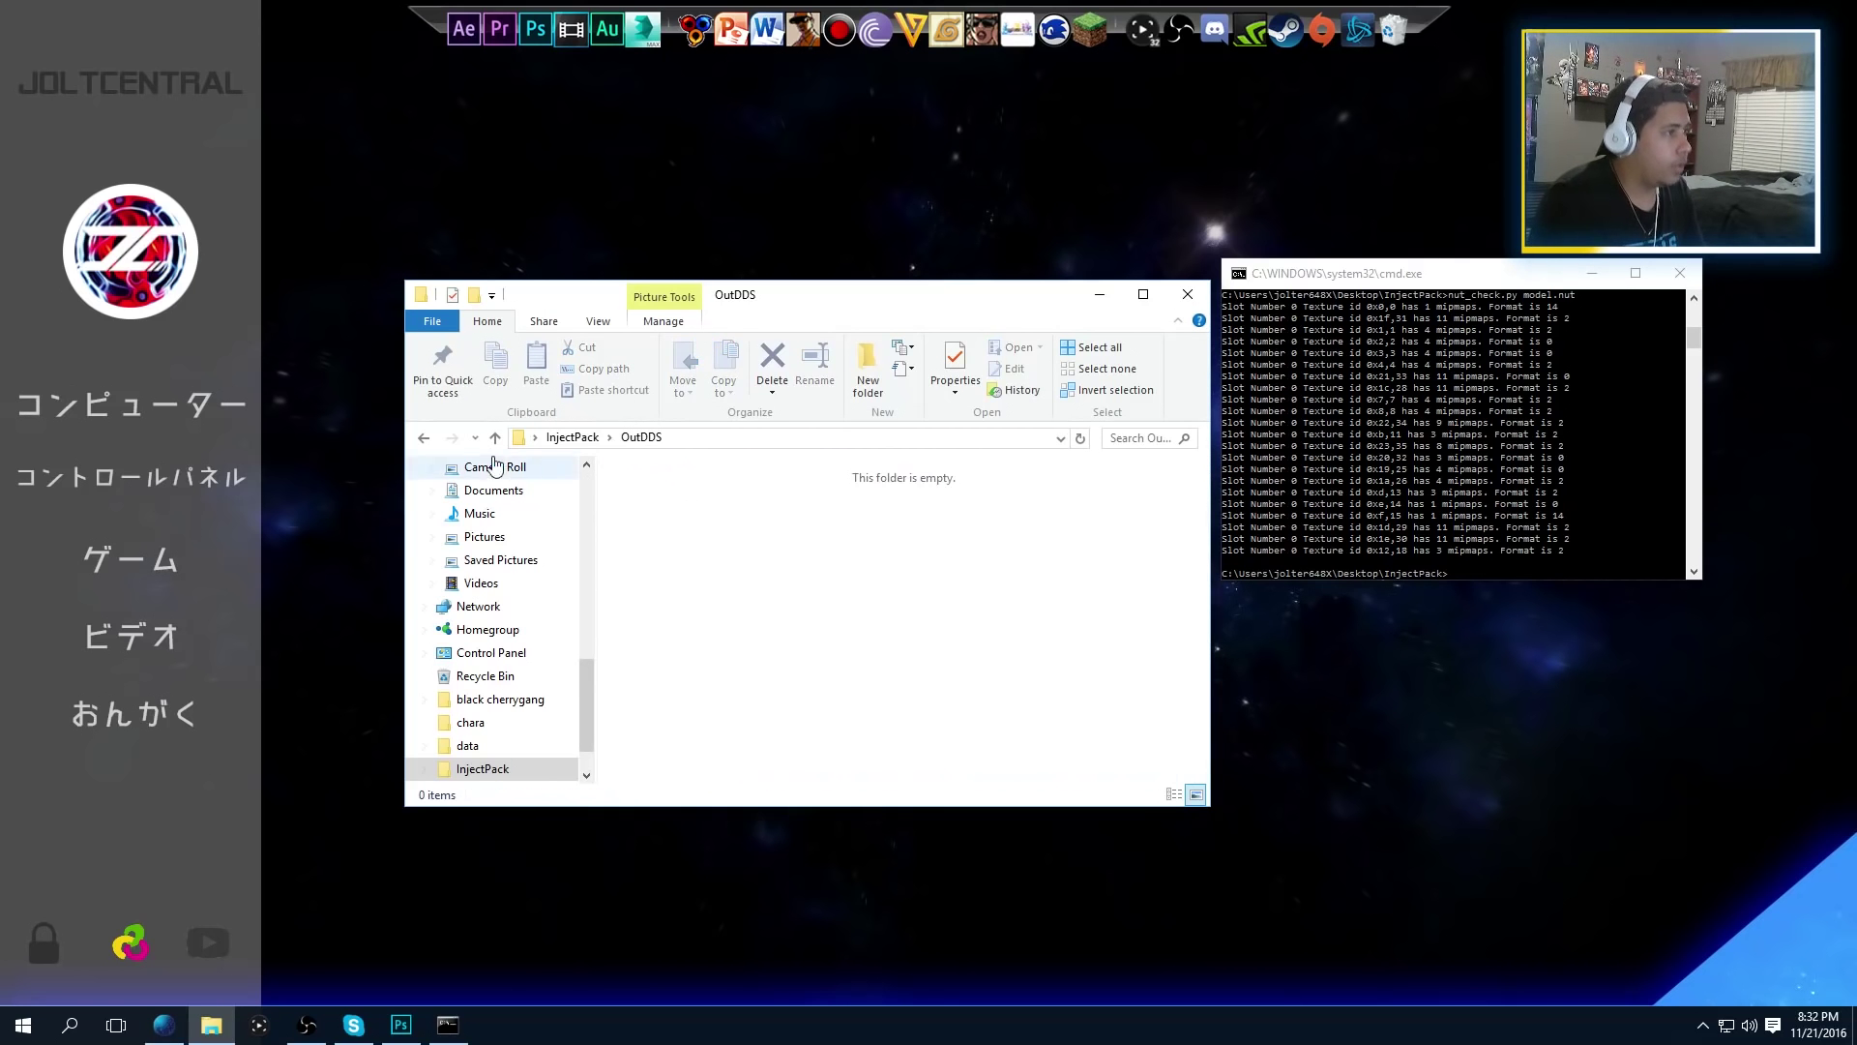
{"action": "left_click", "coordinate": [569, 437]}
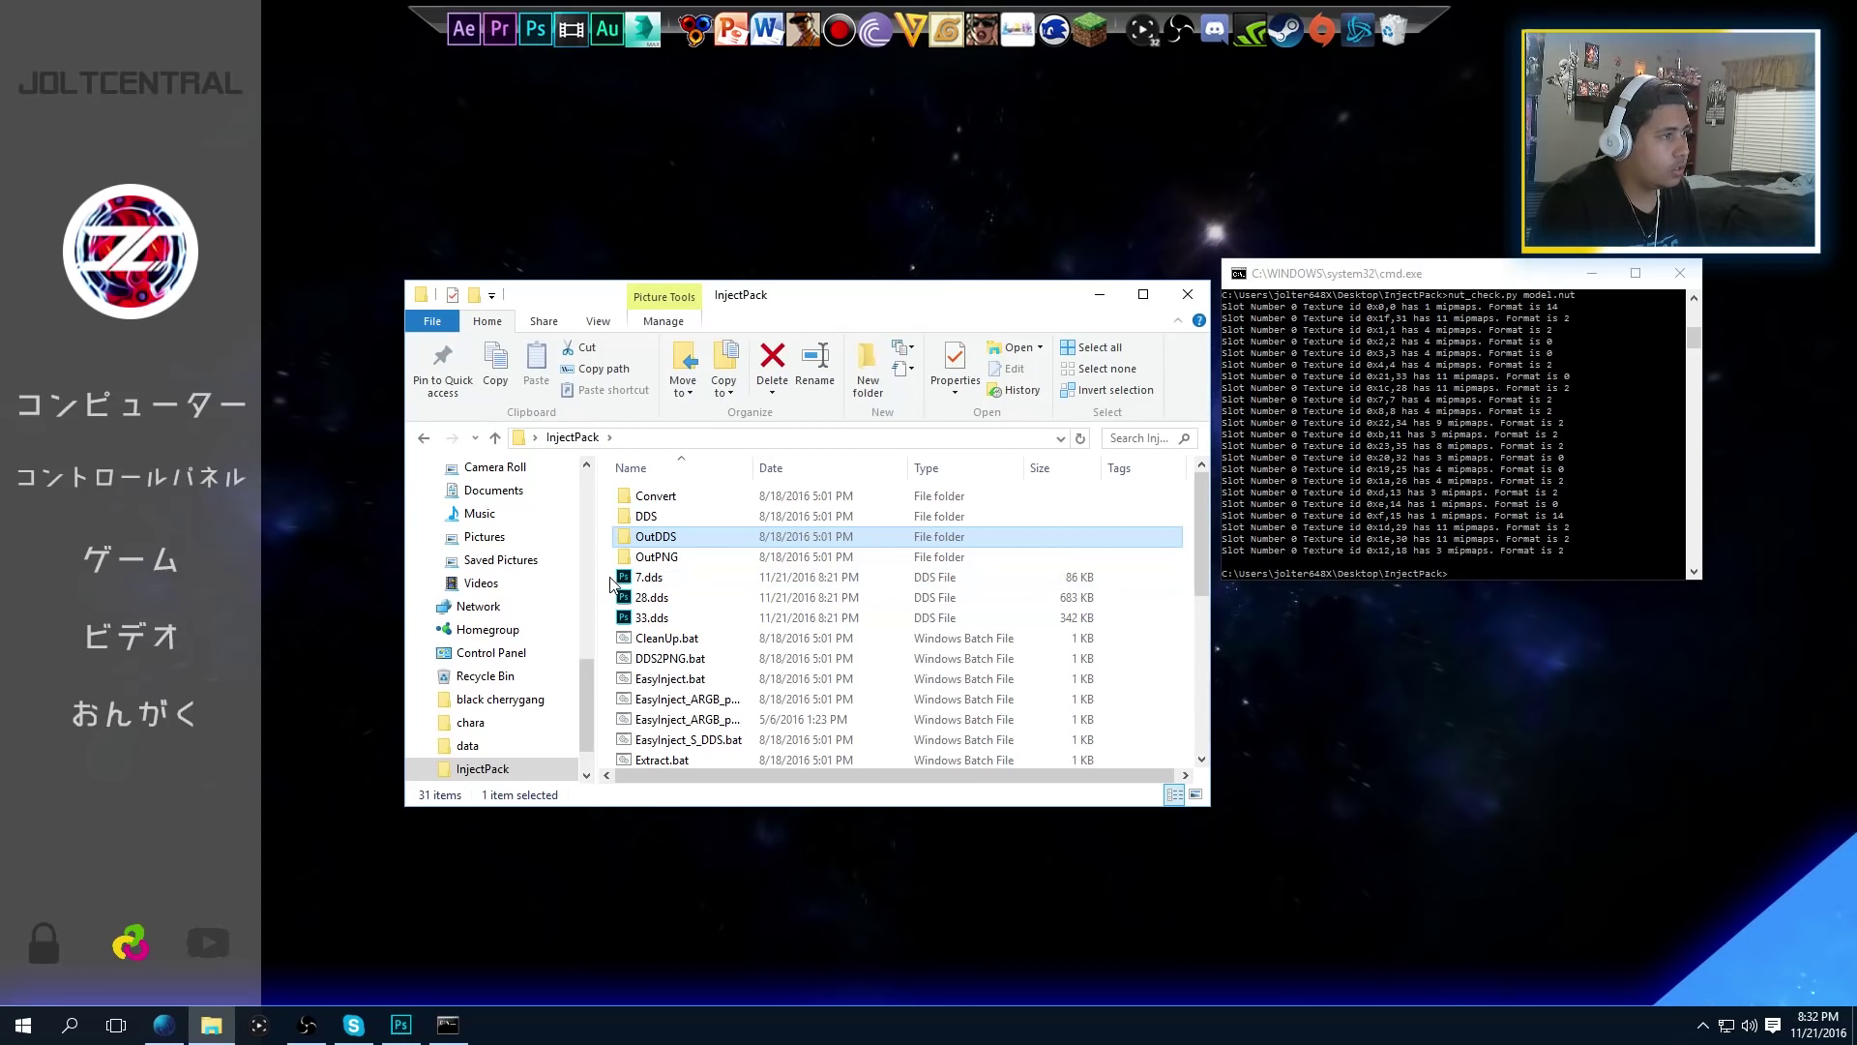
{"action": "left_click_drag", "start_coordinate": [611, 584], "coordinate": [667, 627]}
{"action": "key", "text": "Delete"}
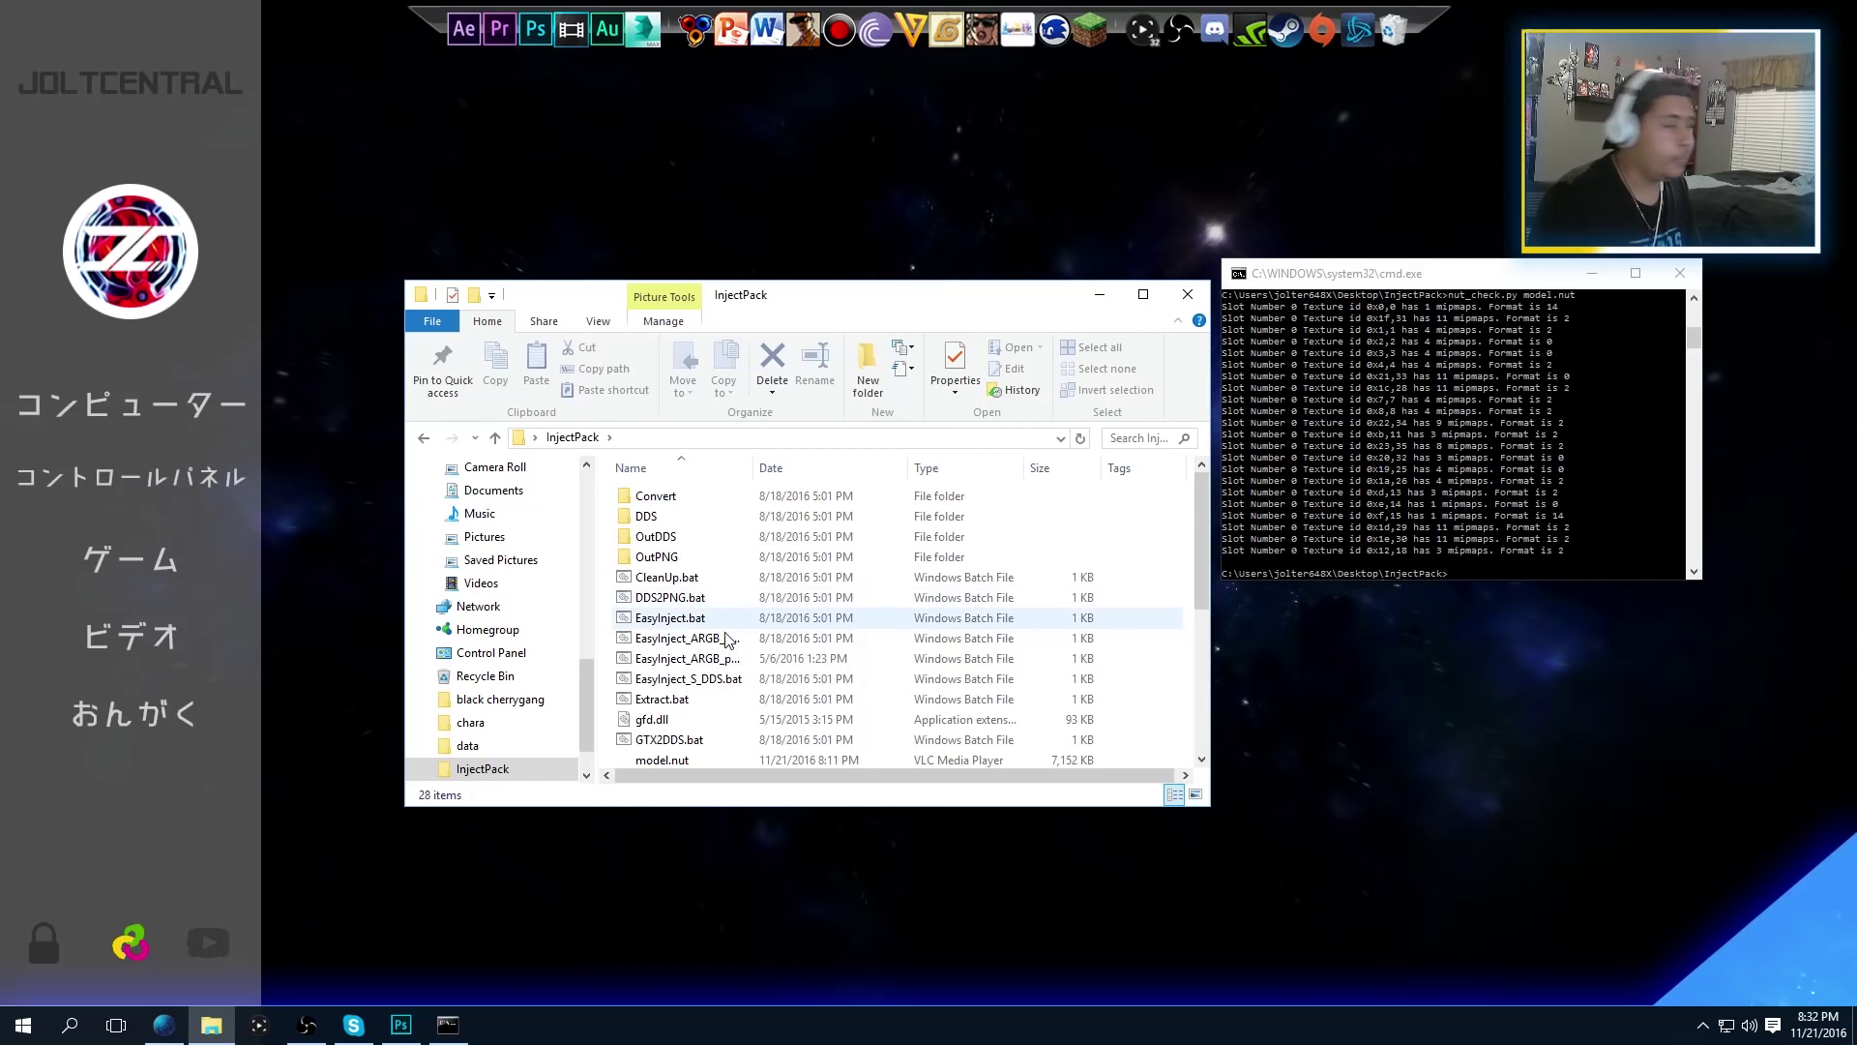
Open the desktop folder data > fighter > diddy > c08 and move model.nut from InjectPack into it
{"action": "scroll", "coordinate": [728, 654], "scroll_direction": "down", "scroll_amount": 2}
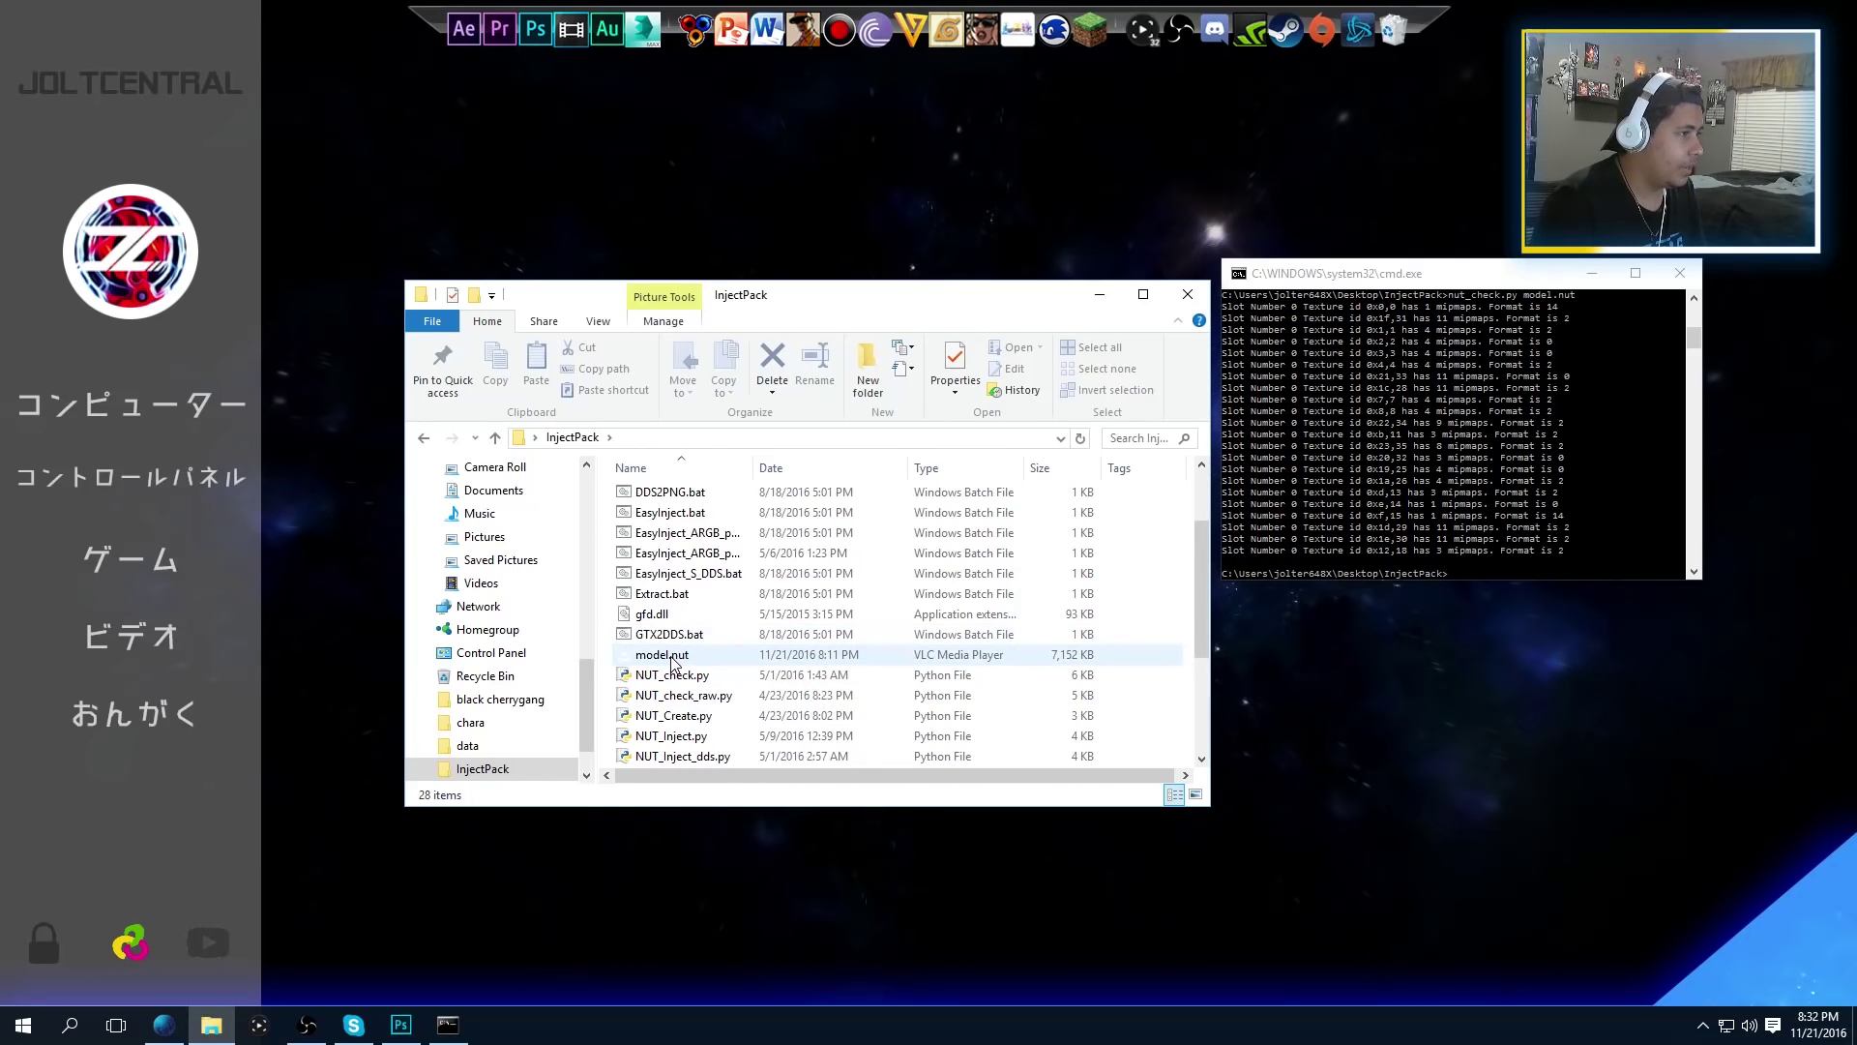
{"action": "left_click_drag", "start_coordinate": [870, 293], "coordinate": [1432, 293]}
{"action": "left_click", "coordinate": [851, 611]}
{"action": "double_click", "coordinate": [861, 614]}
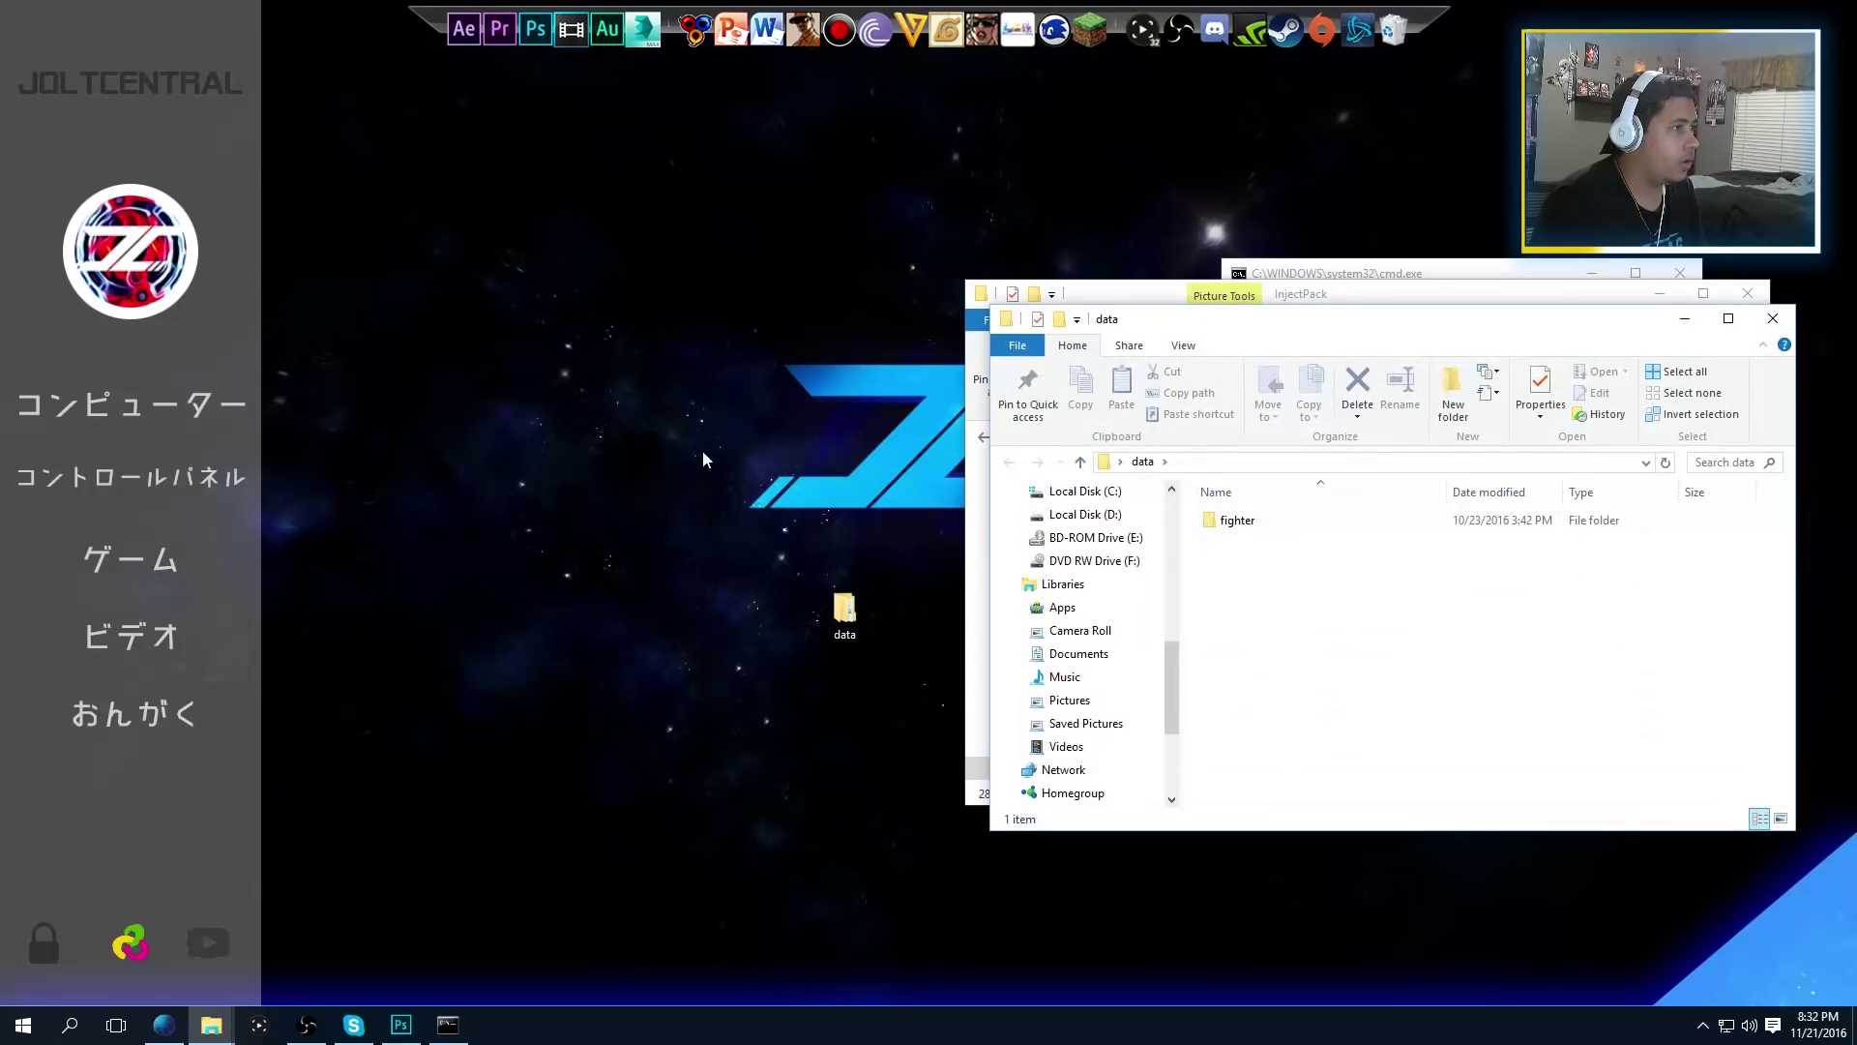
{"action": "double_click", "coordinate": [1282, 523]}
{"action": "double_click", "coordinate": [1251, 524]}
{"action": "double_click", "coordinate": [1277, 520]}
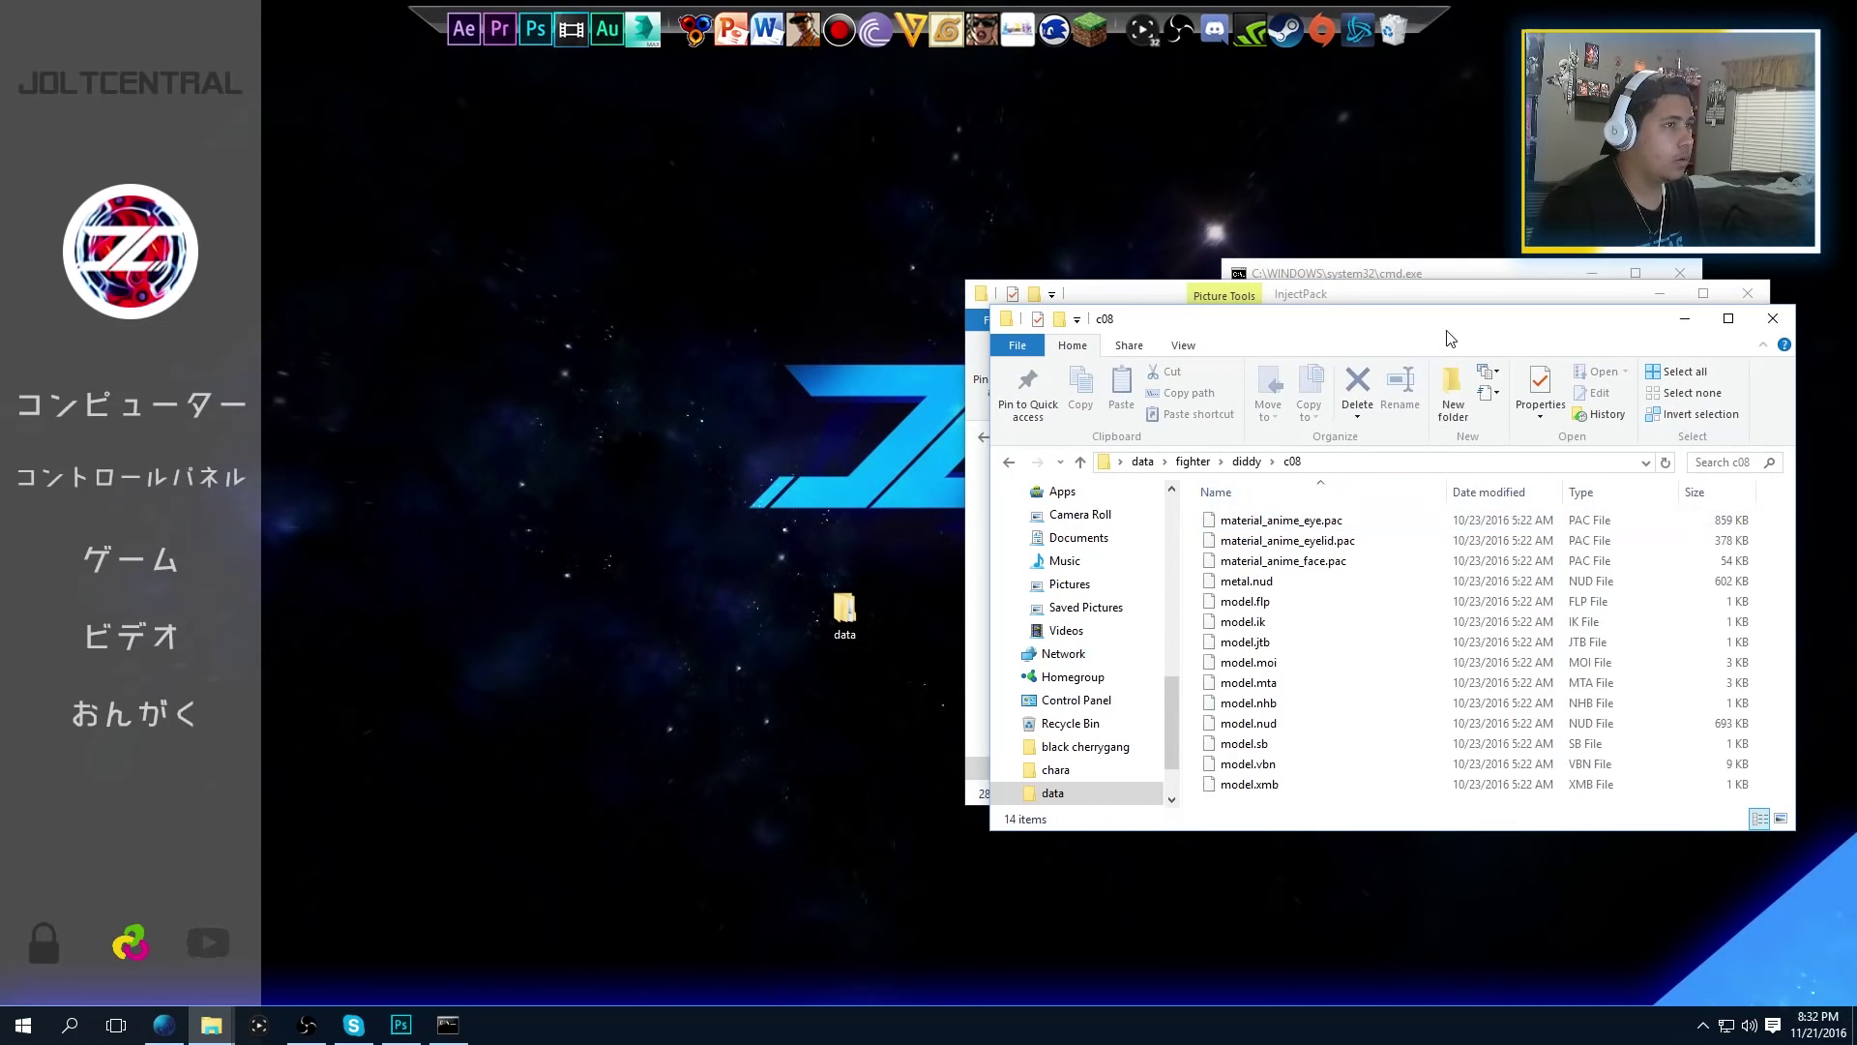
{"action": "left_click_drag", "start_coordinate": [1447, 327], "coordinate": [594, 320]}
{"action": "left_click_drag", "start_coordinate": [1220, 654], "coordinate": [712, 665]}
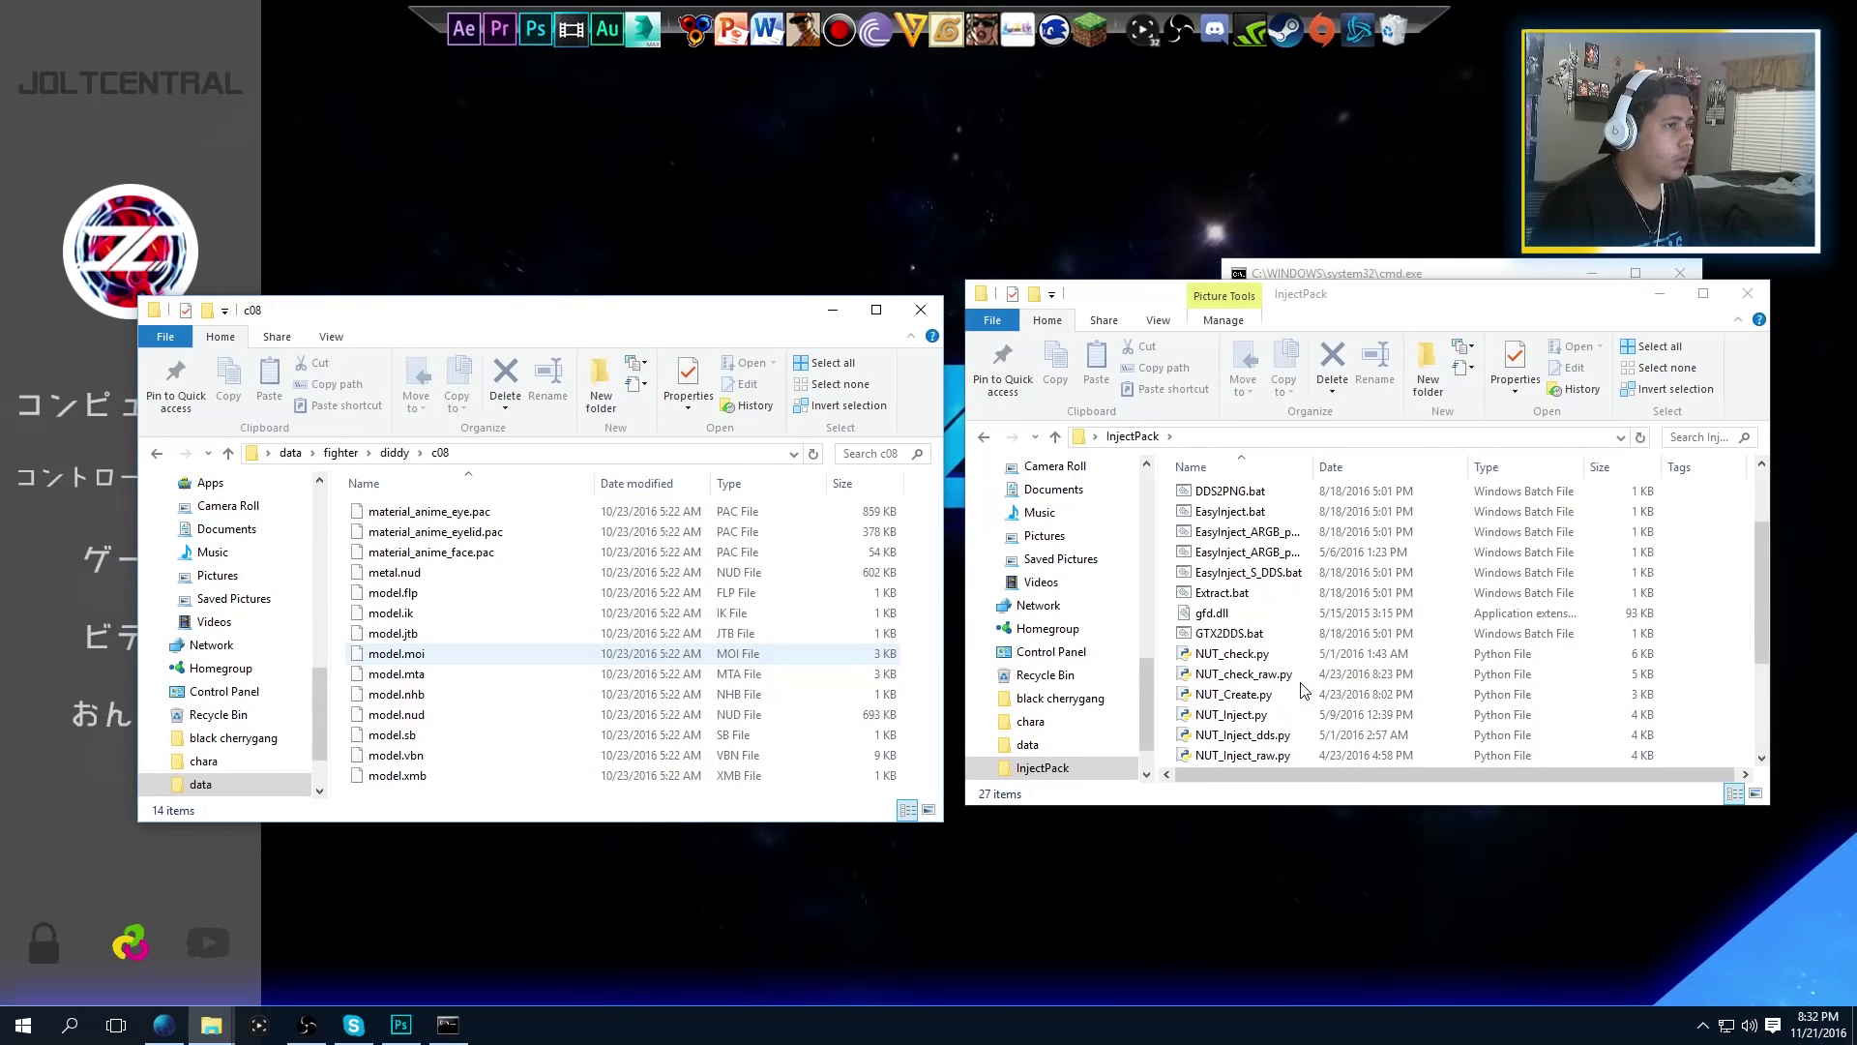
Delete tmp.gtx from InjectPack and all GTX files from its Convert subfolder, then return to InjectPack
{"action": "scroll", "coordinate": [1301, 689], "scroll_direction": "down", "scroll_amount": 3}
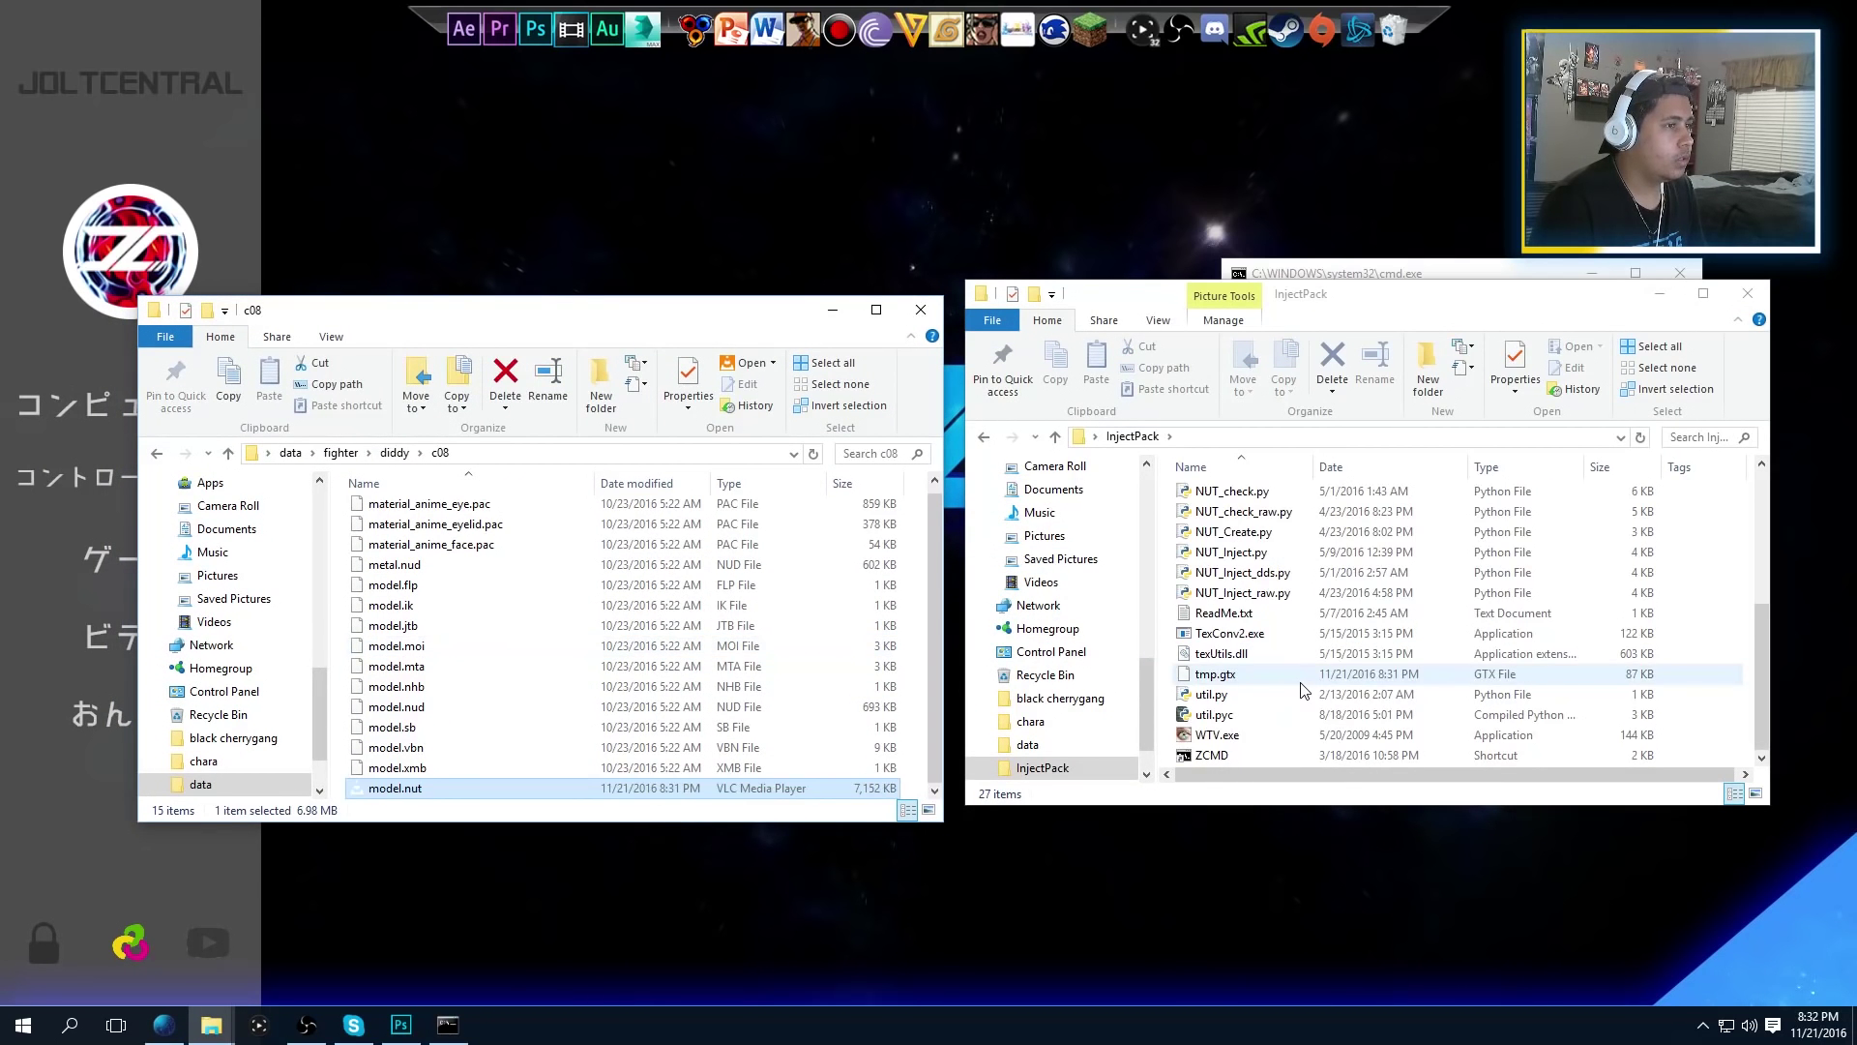
{"action": "left_click", "coordinate": [1231, 677]}
{"action": "key", "text": "Delete"}
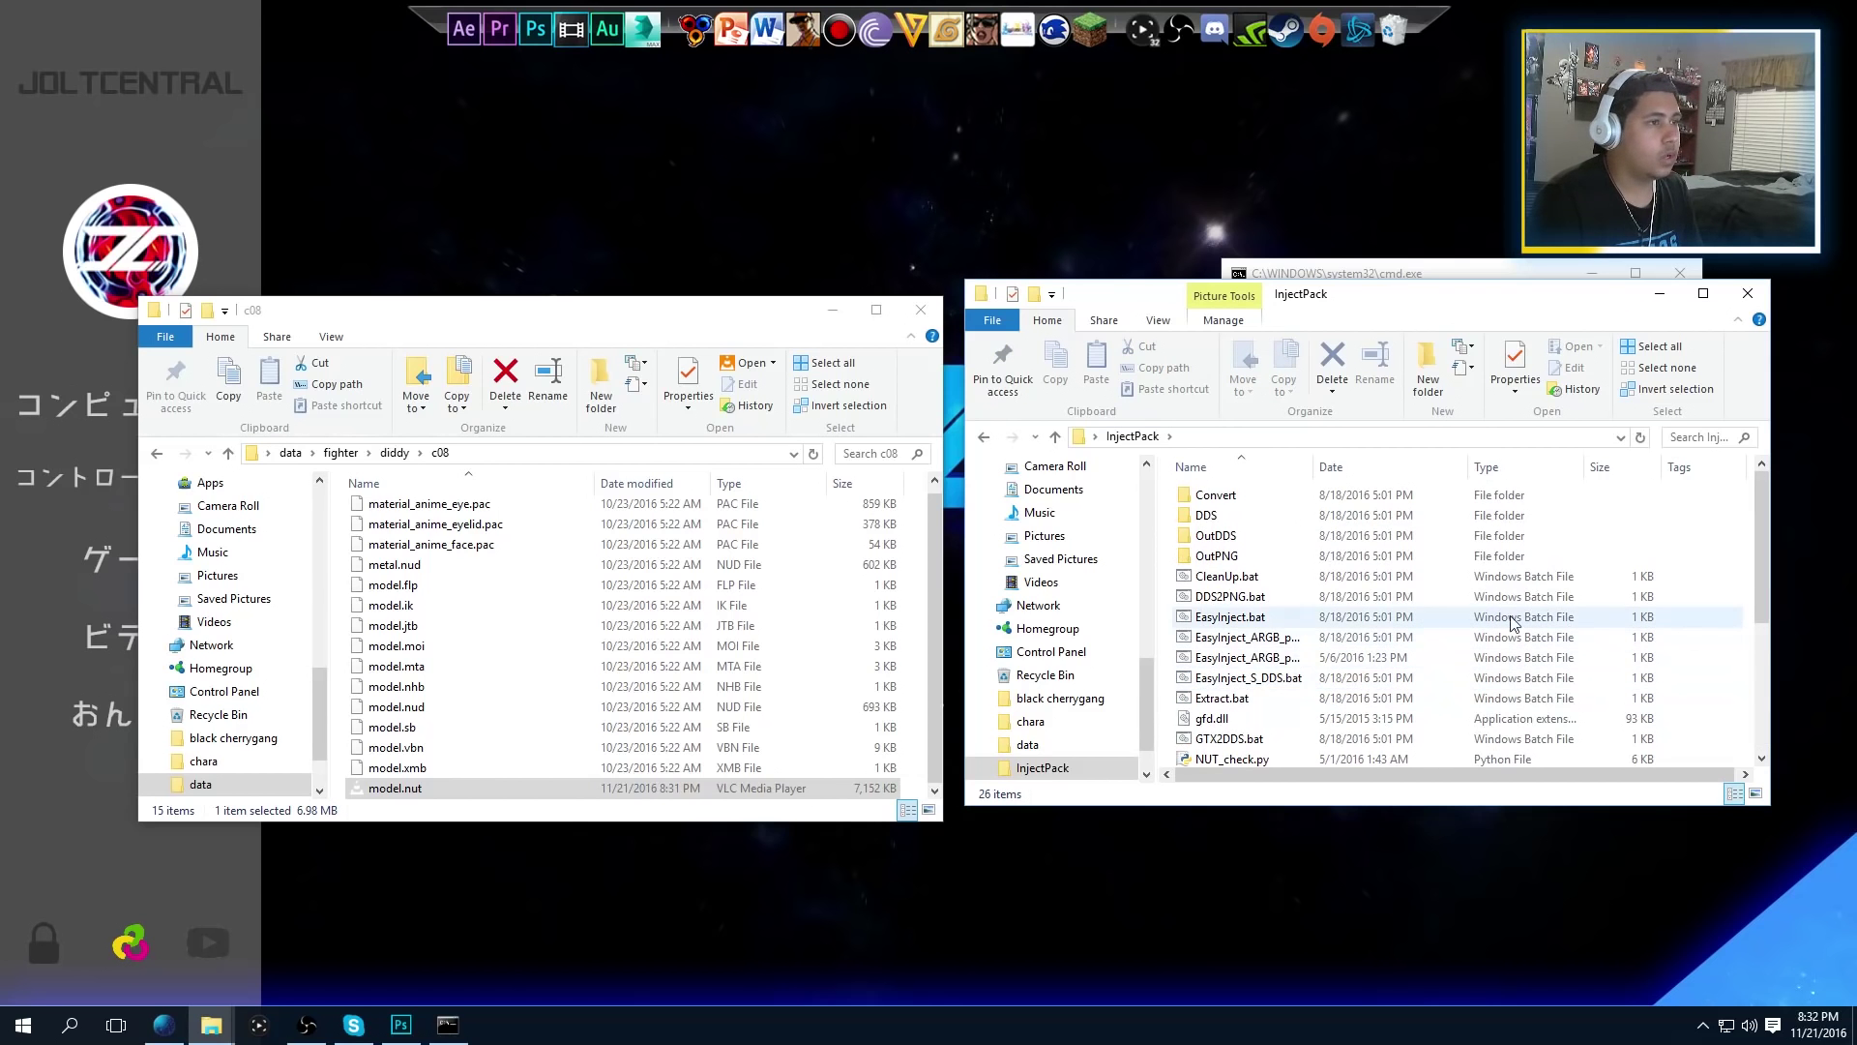
{"action": "double_click", "coordinate": [1218, 497]}
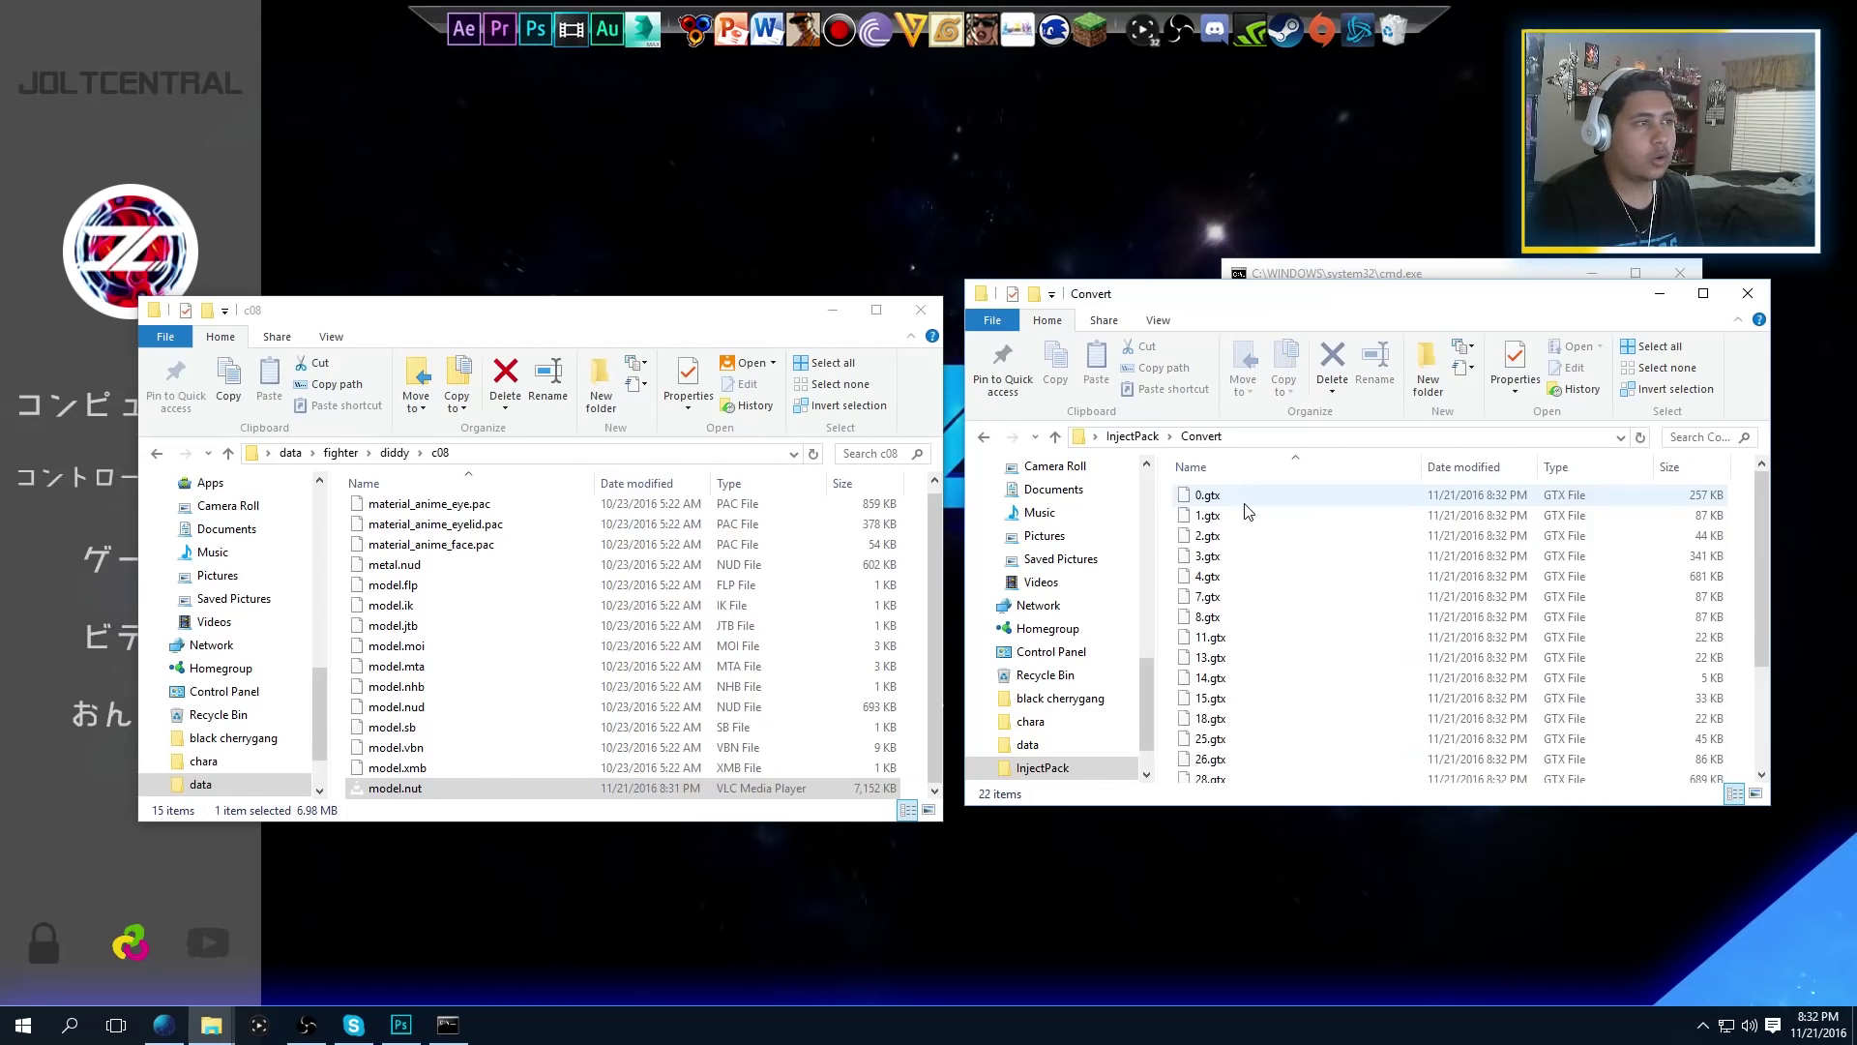
{"action": "left_click_drag", "start_coordinate": [1352, 694], "coordinate": [1374, 822]}
{"action": "key", "text": "Delete"}
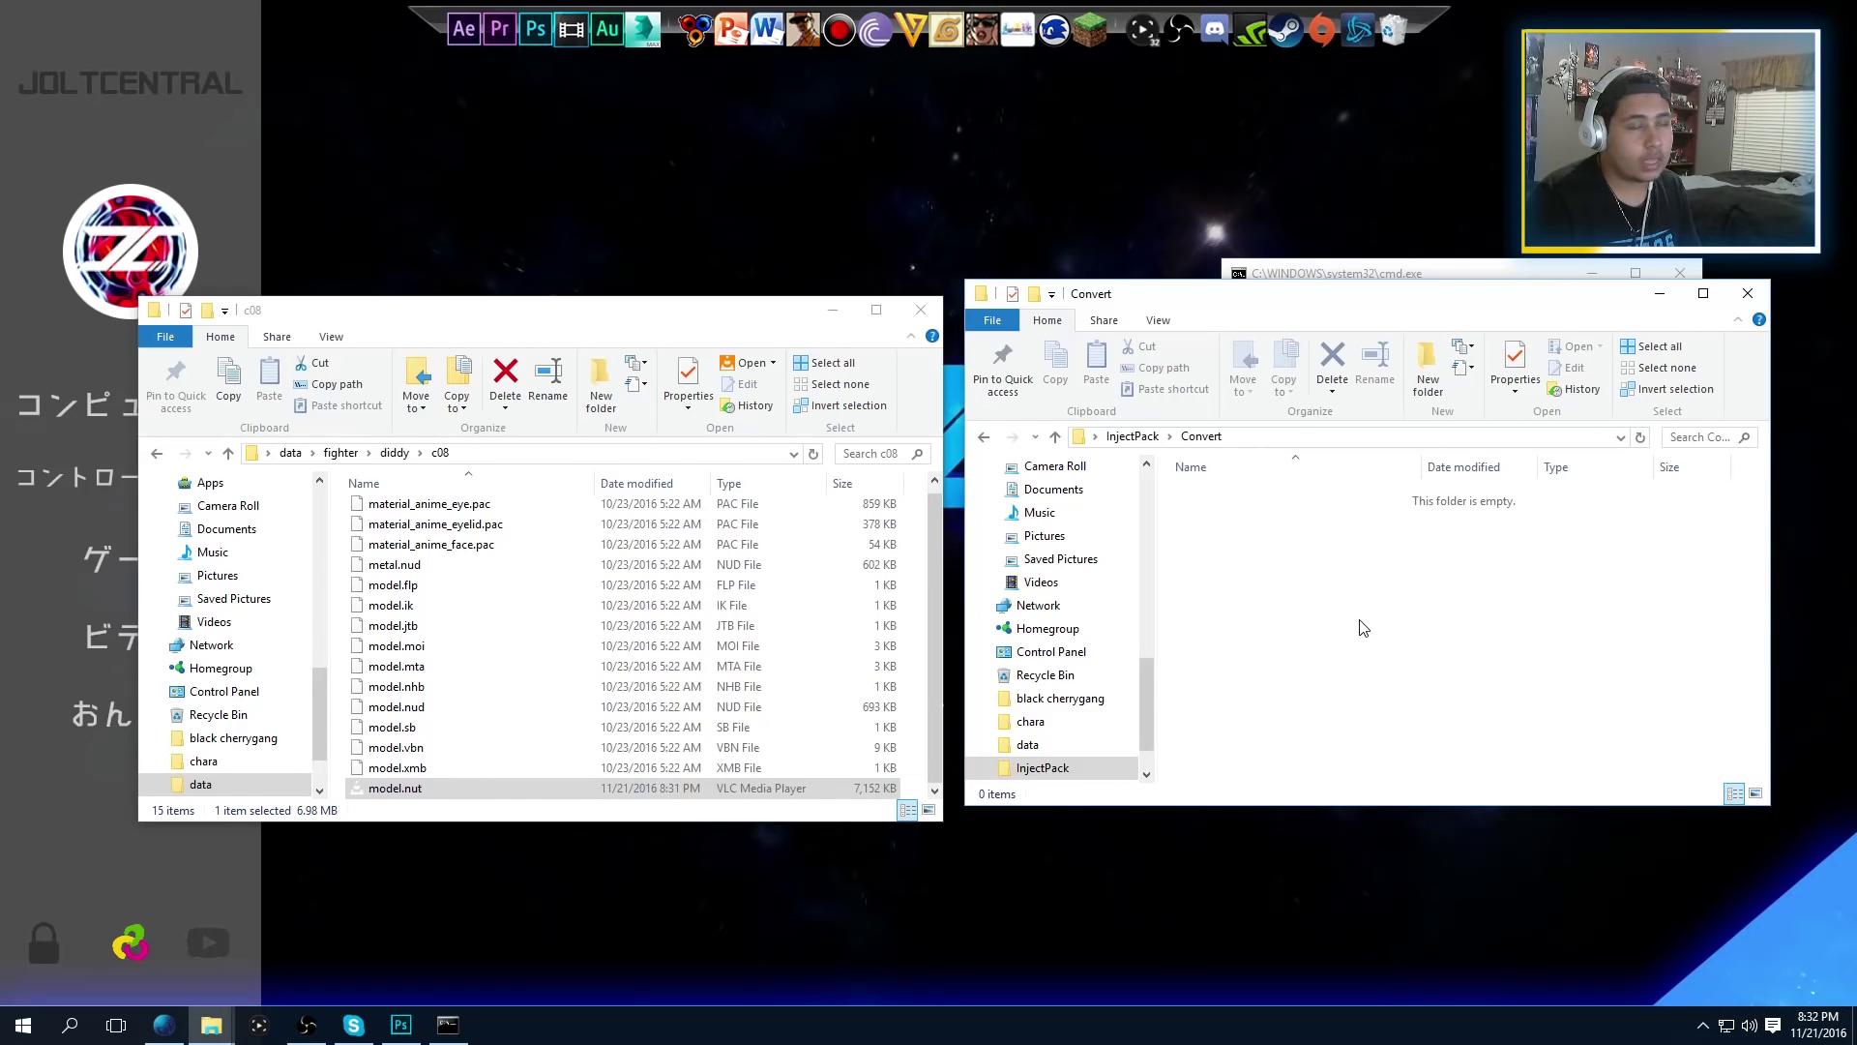
{"action": "left_click", "coordinate": [1139, 438]}
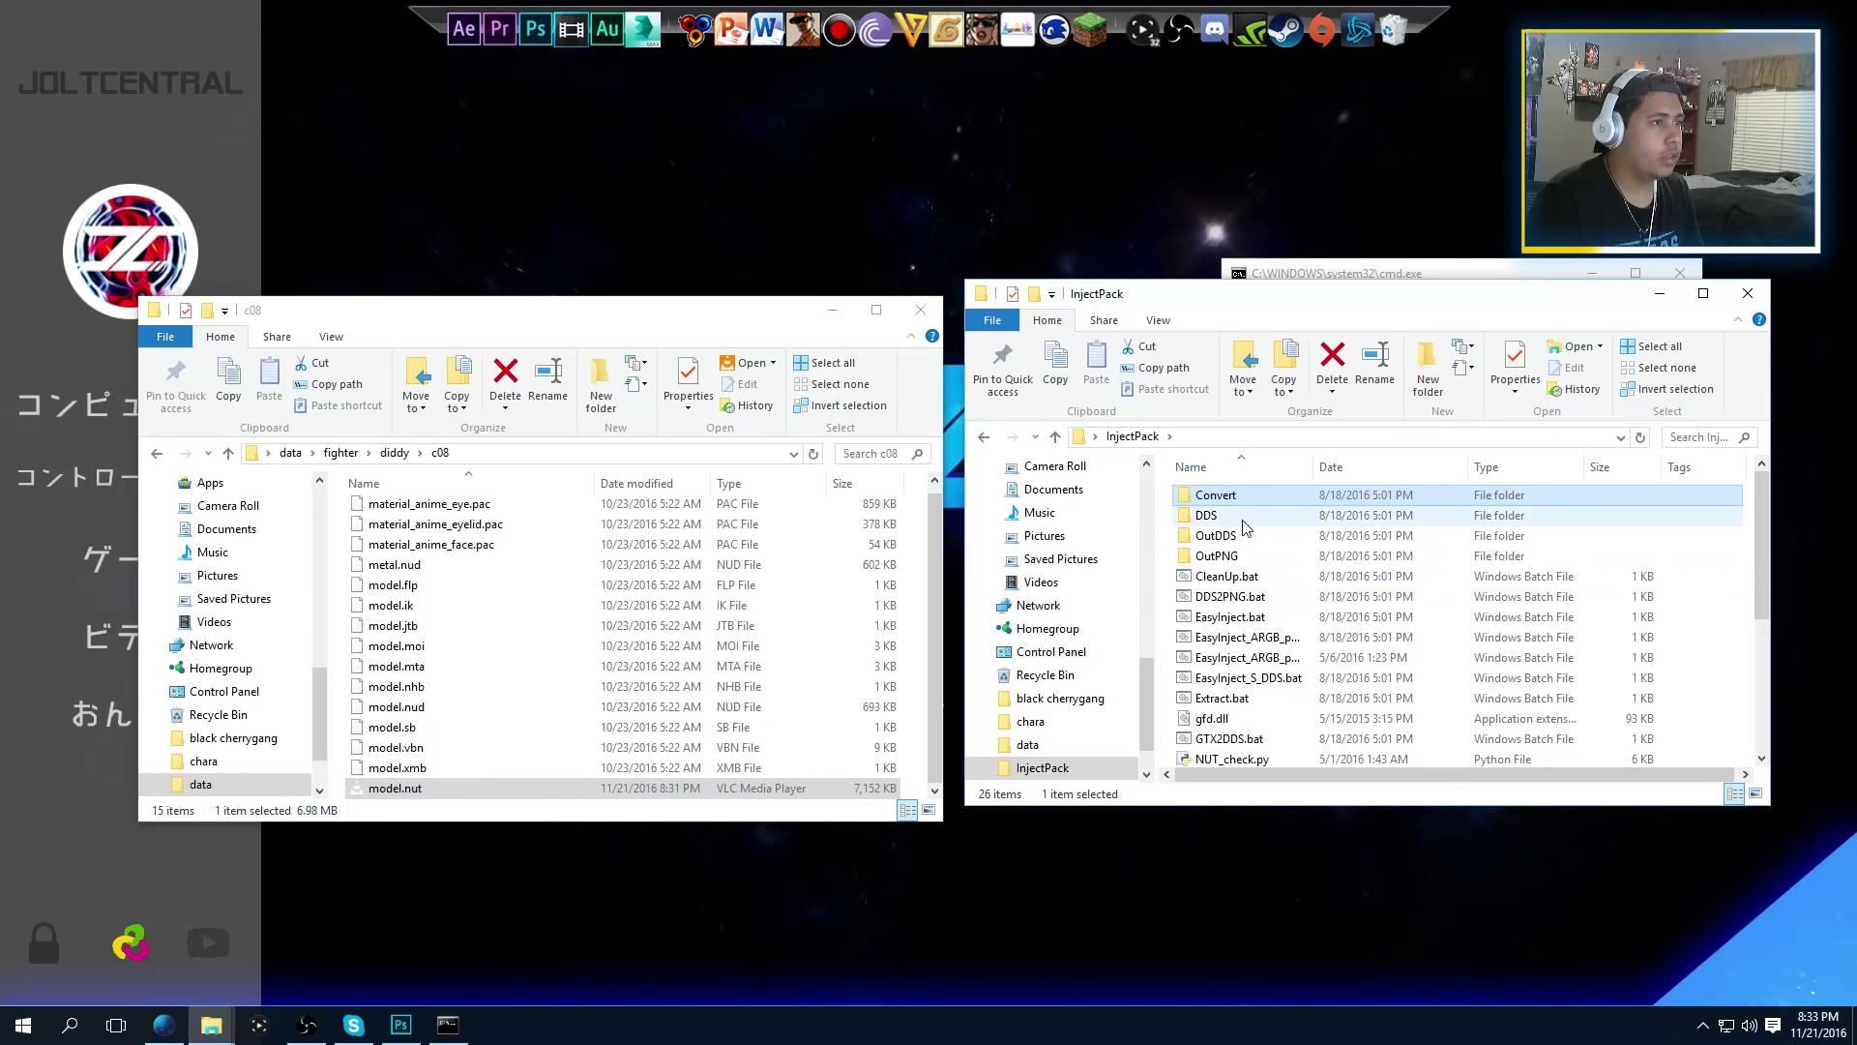
{"action": "scroll", "coordinate": [1315, 668], "scroll_direction": "down", "scroll_amount": 4}
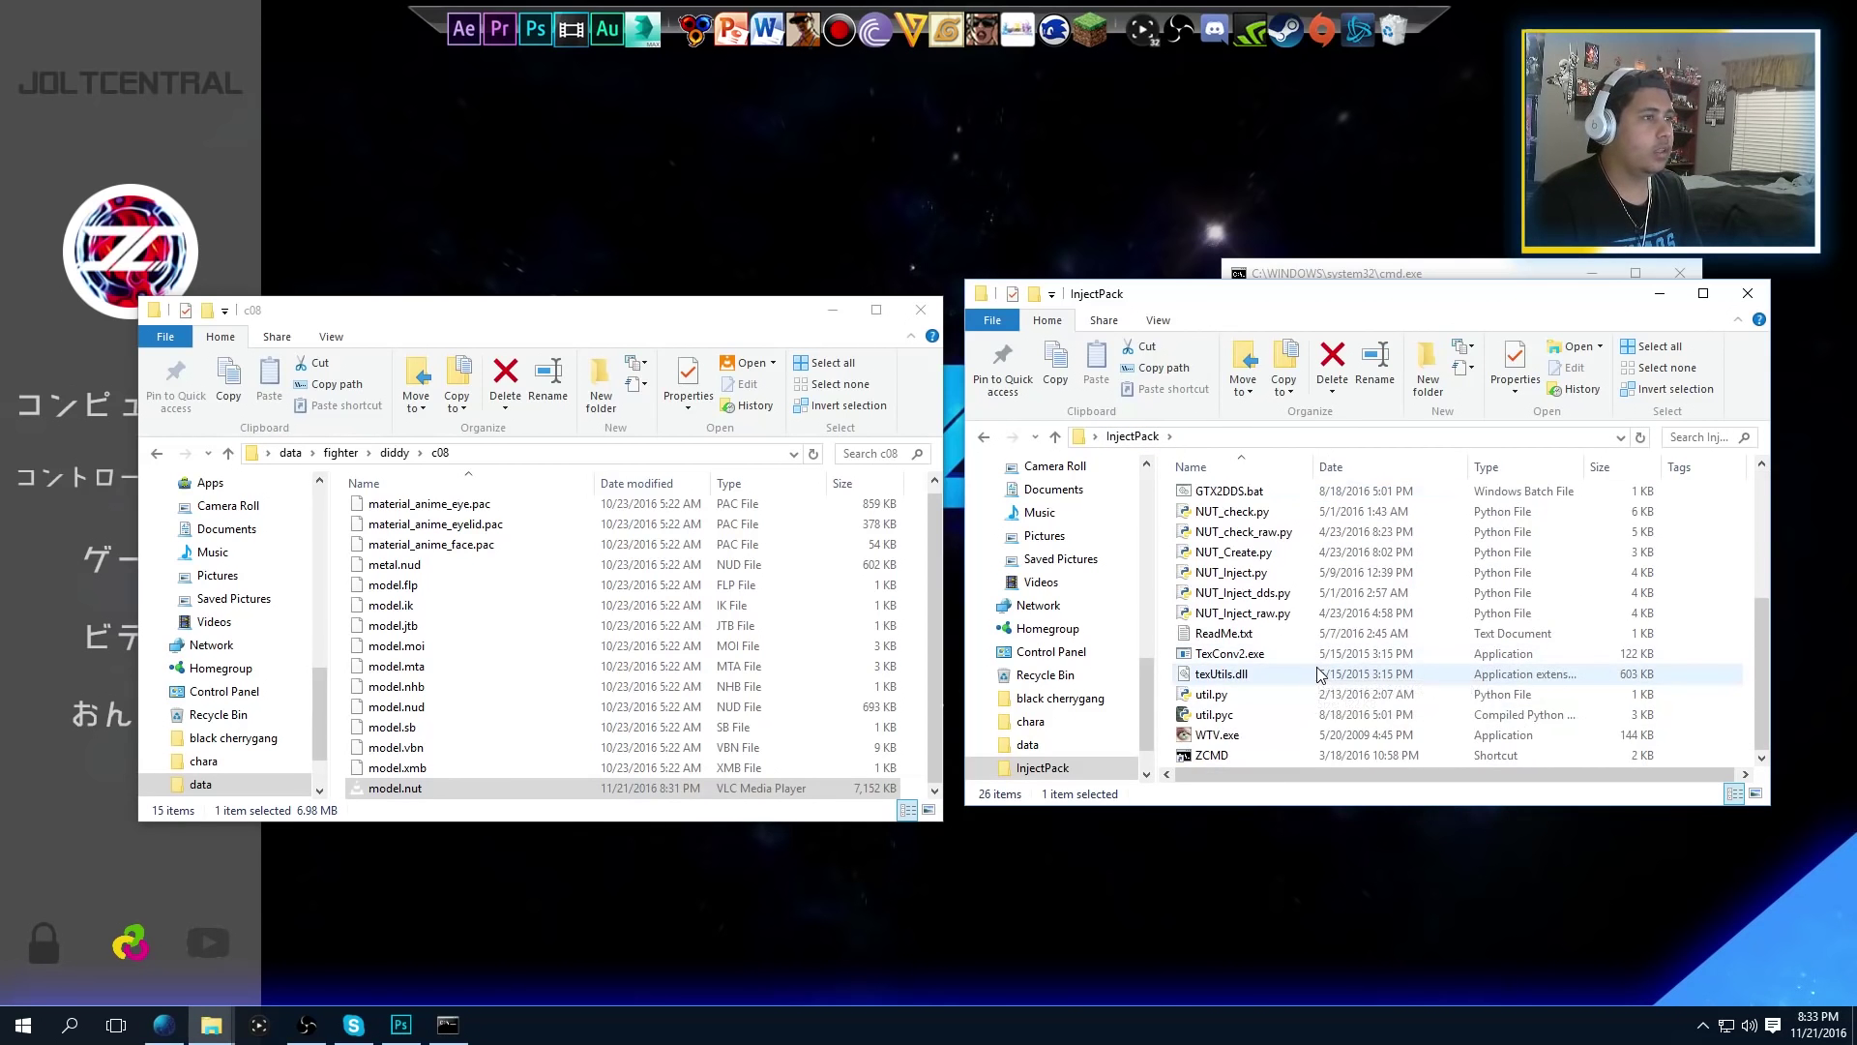
{"action": "scroll", "coordinate": [1315, 677], "scroll_direction": "up", "scroll_amount": 4}
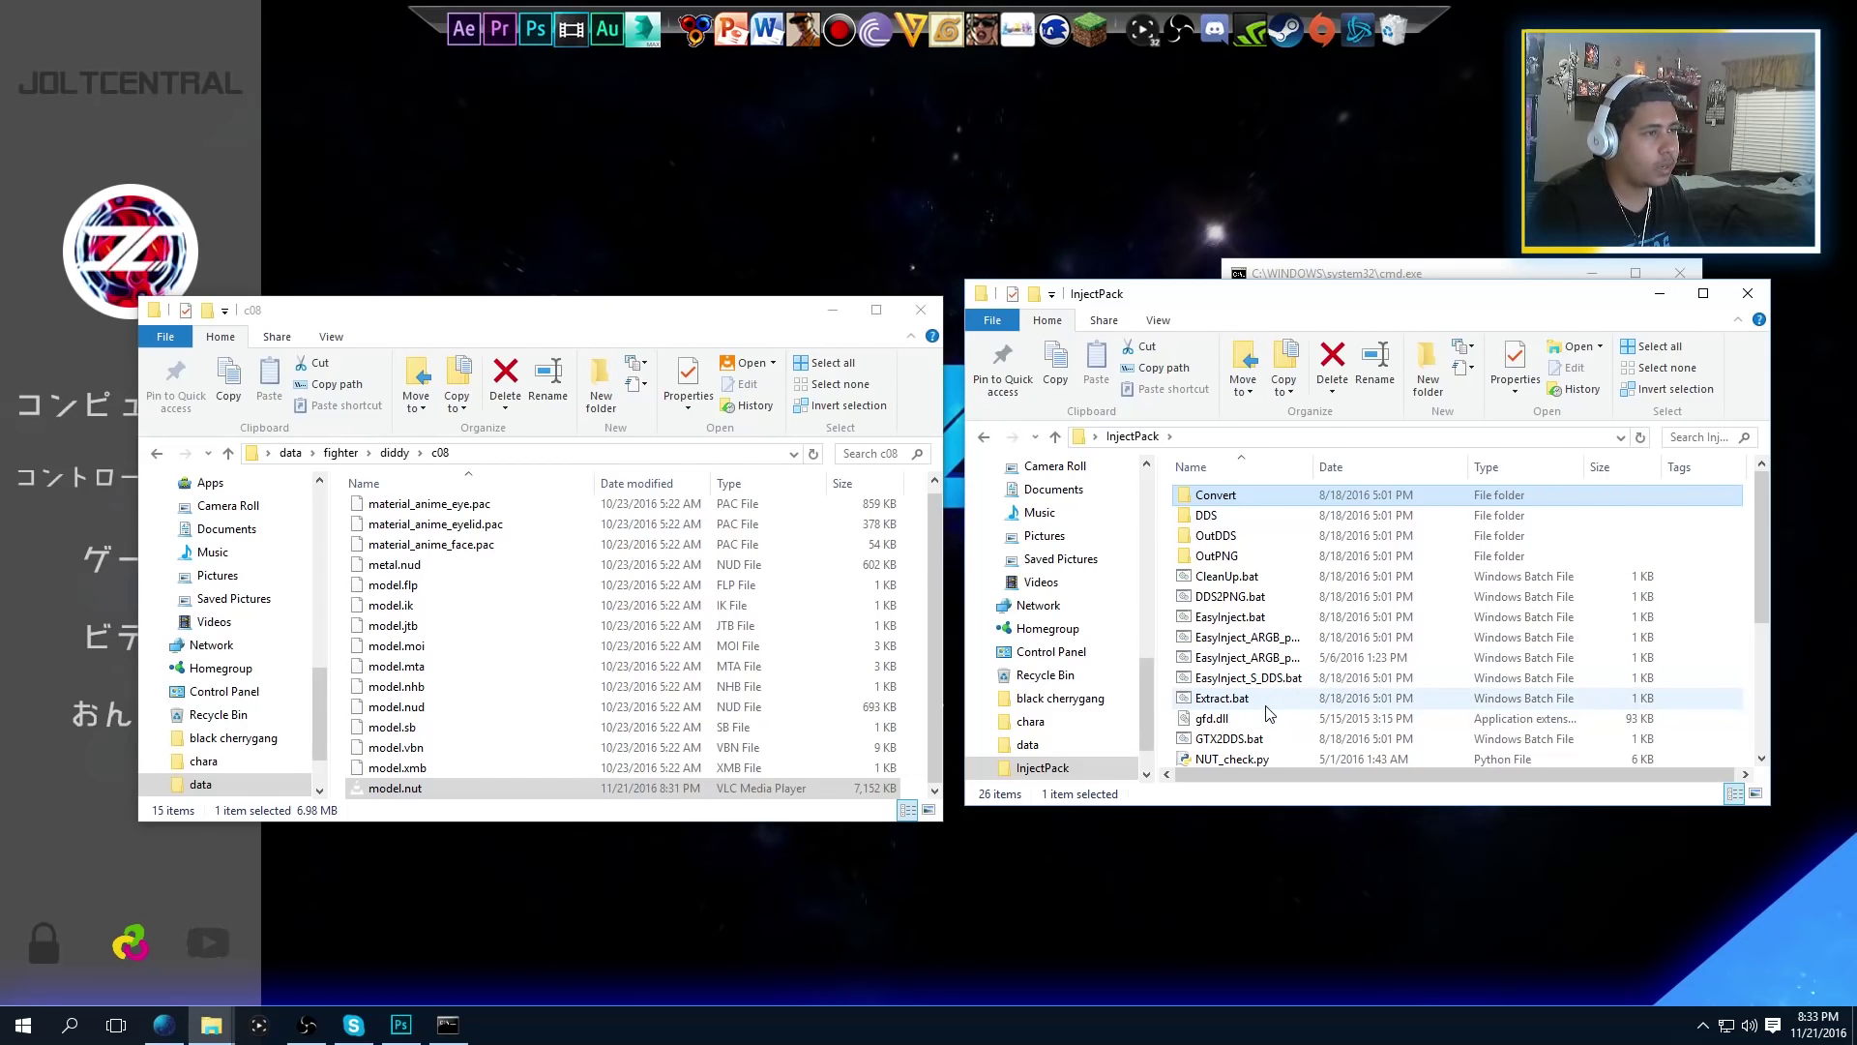
{"action": "left_click", "coordinate": [437, 747]}
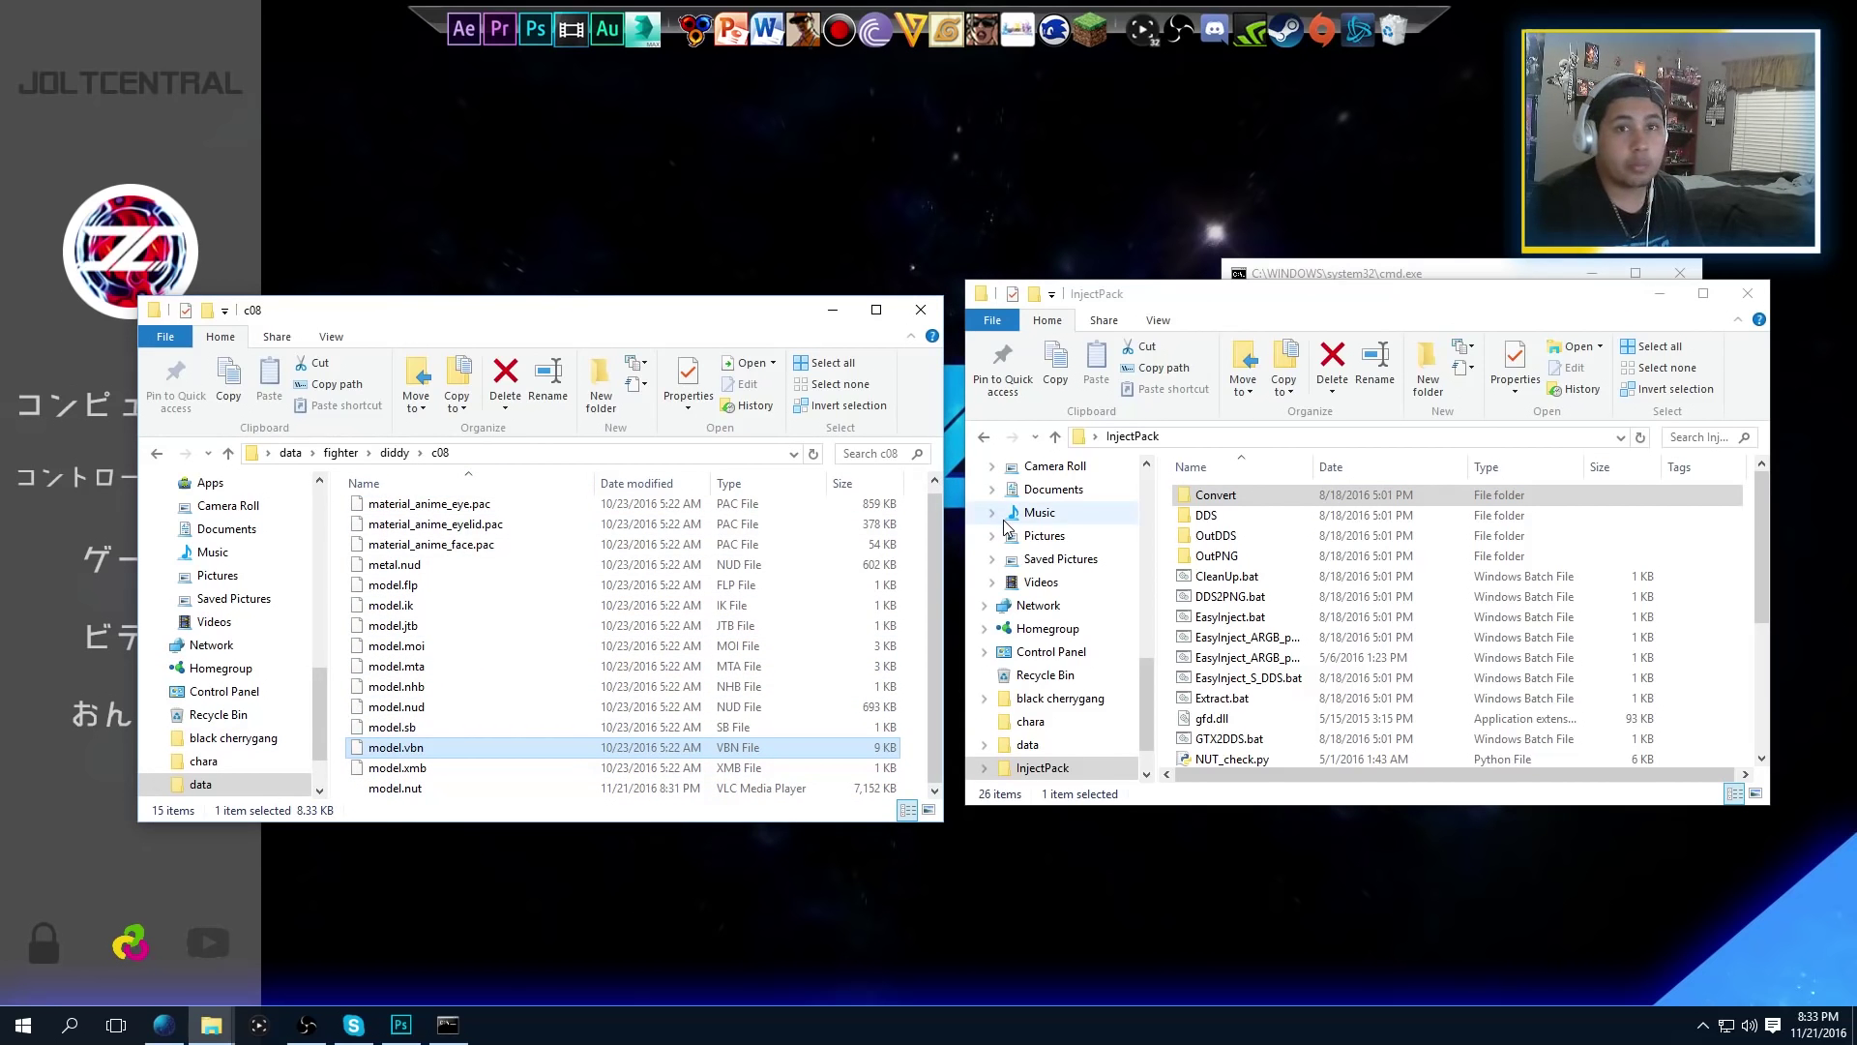
Close the c08 and InjectPack folder windows and the command prompt
{"action": "left_click", "coordinate": [921, 310]}
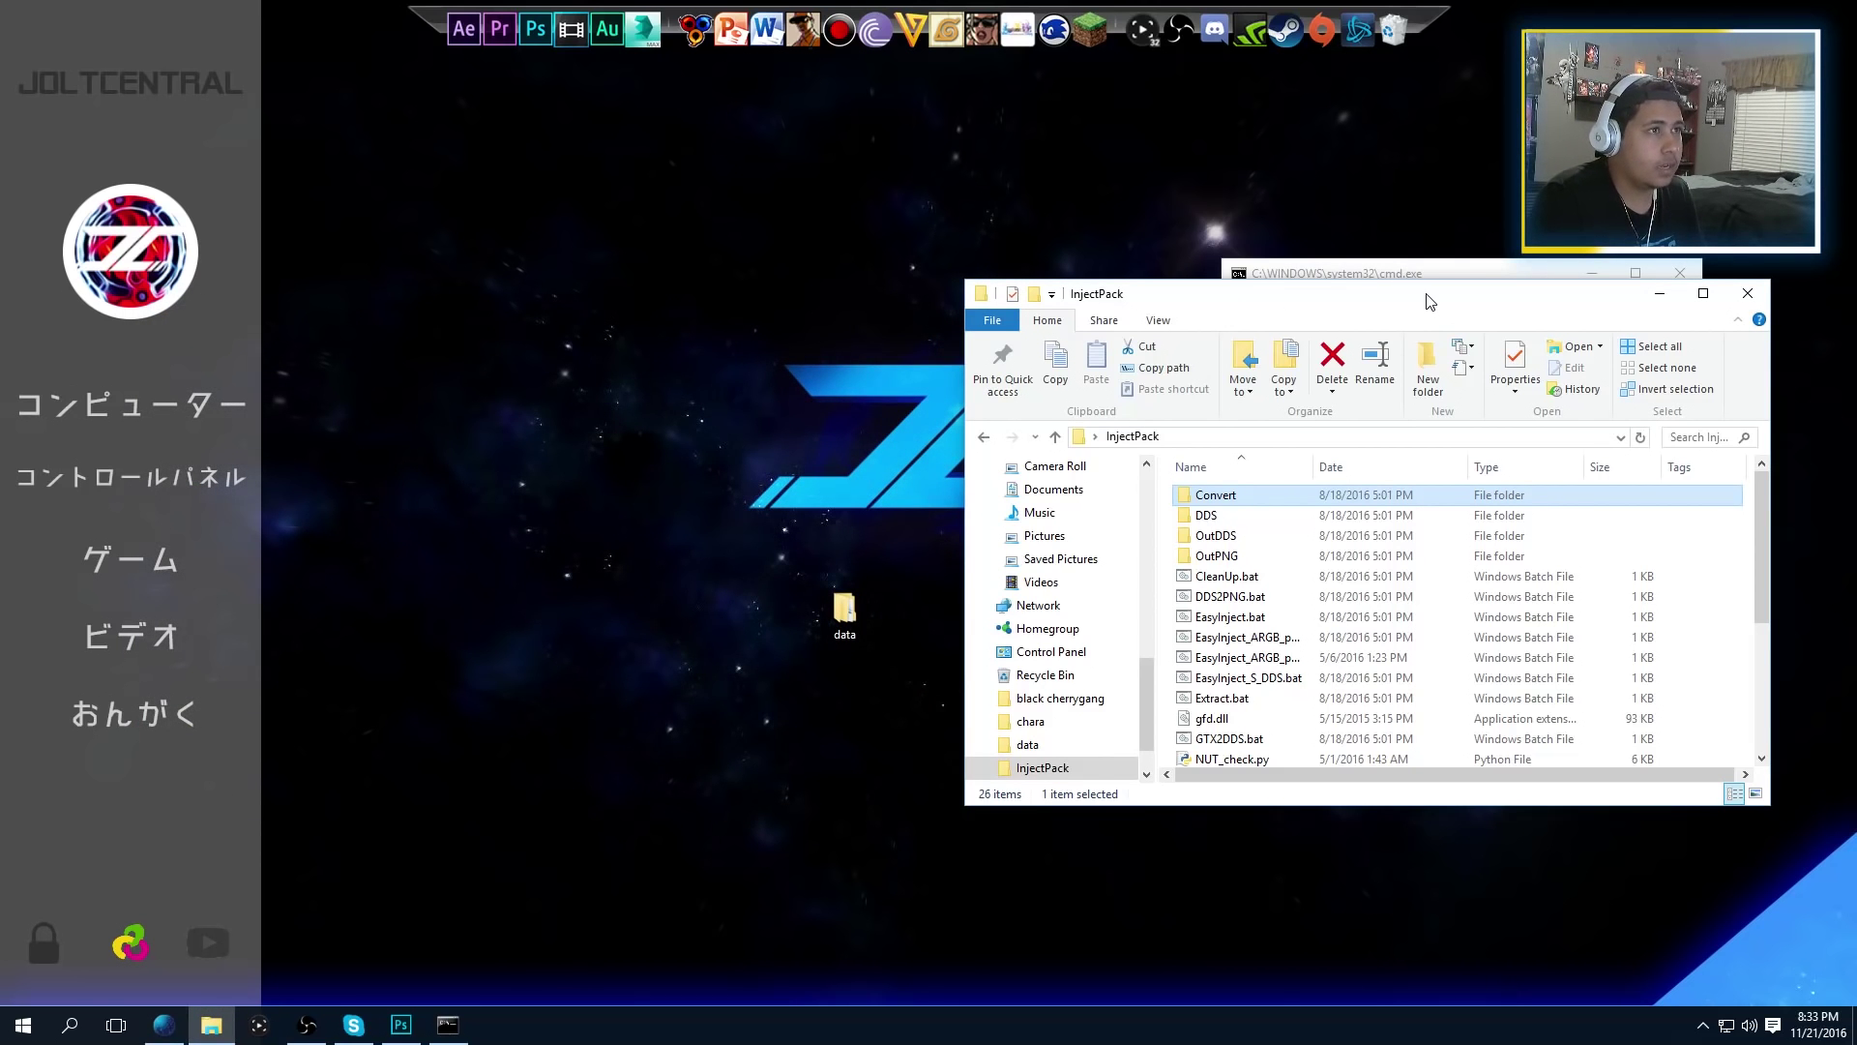
{"action": "left_click_drag", "start_coordinate": [1416, 292], "coordinate": [1072, 326]}
{"action": "left_click", "coordinate": [1418, 333]}
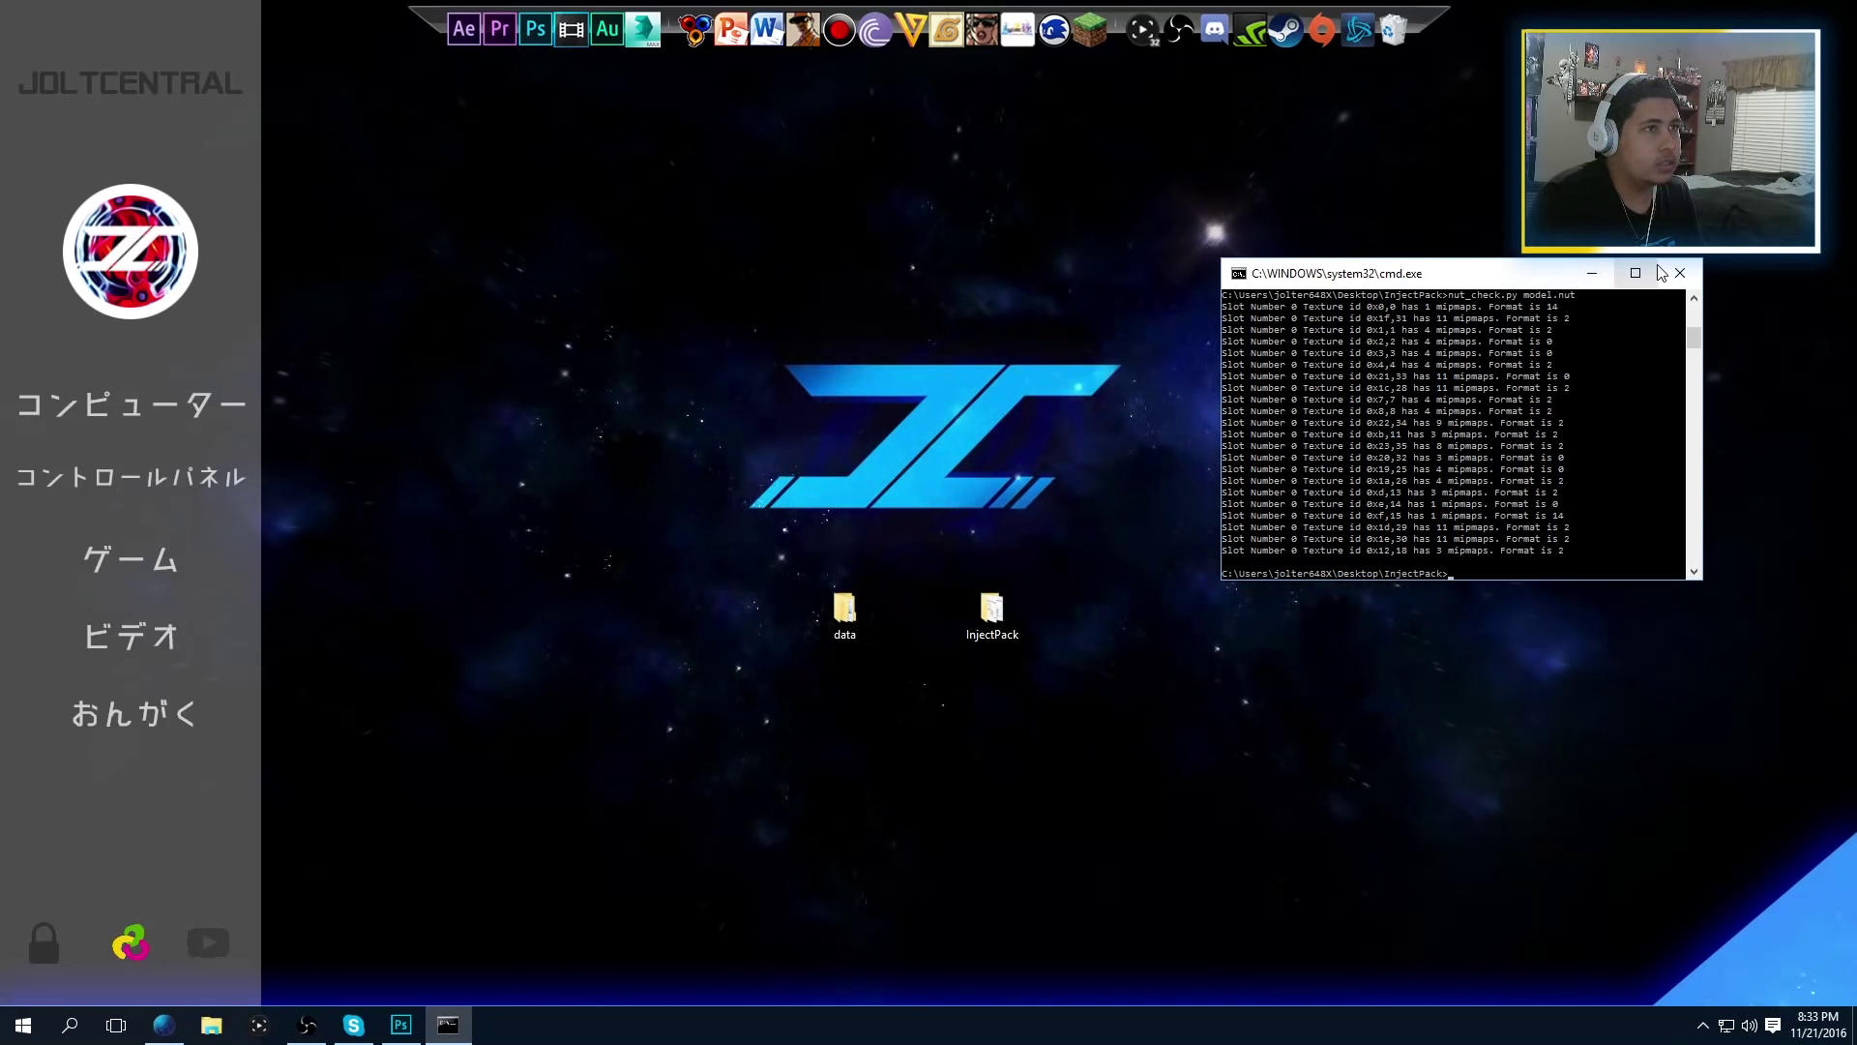
{"action": "left_click", "coordinate": [1688, 274]}
{"action": "left_click_drag", "start_coordinate": [1093, 703], "coordinate": [755, 551]}
{"action": "left_click", "coordinate": [696, 604]}
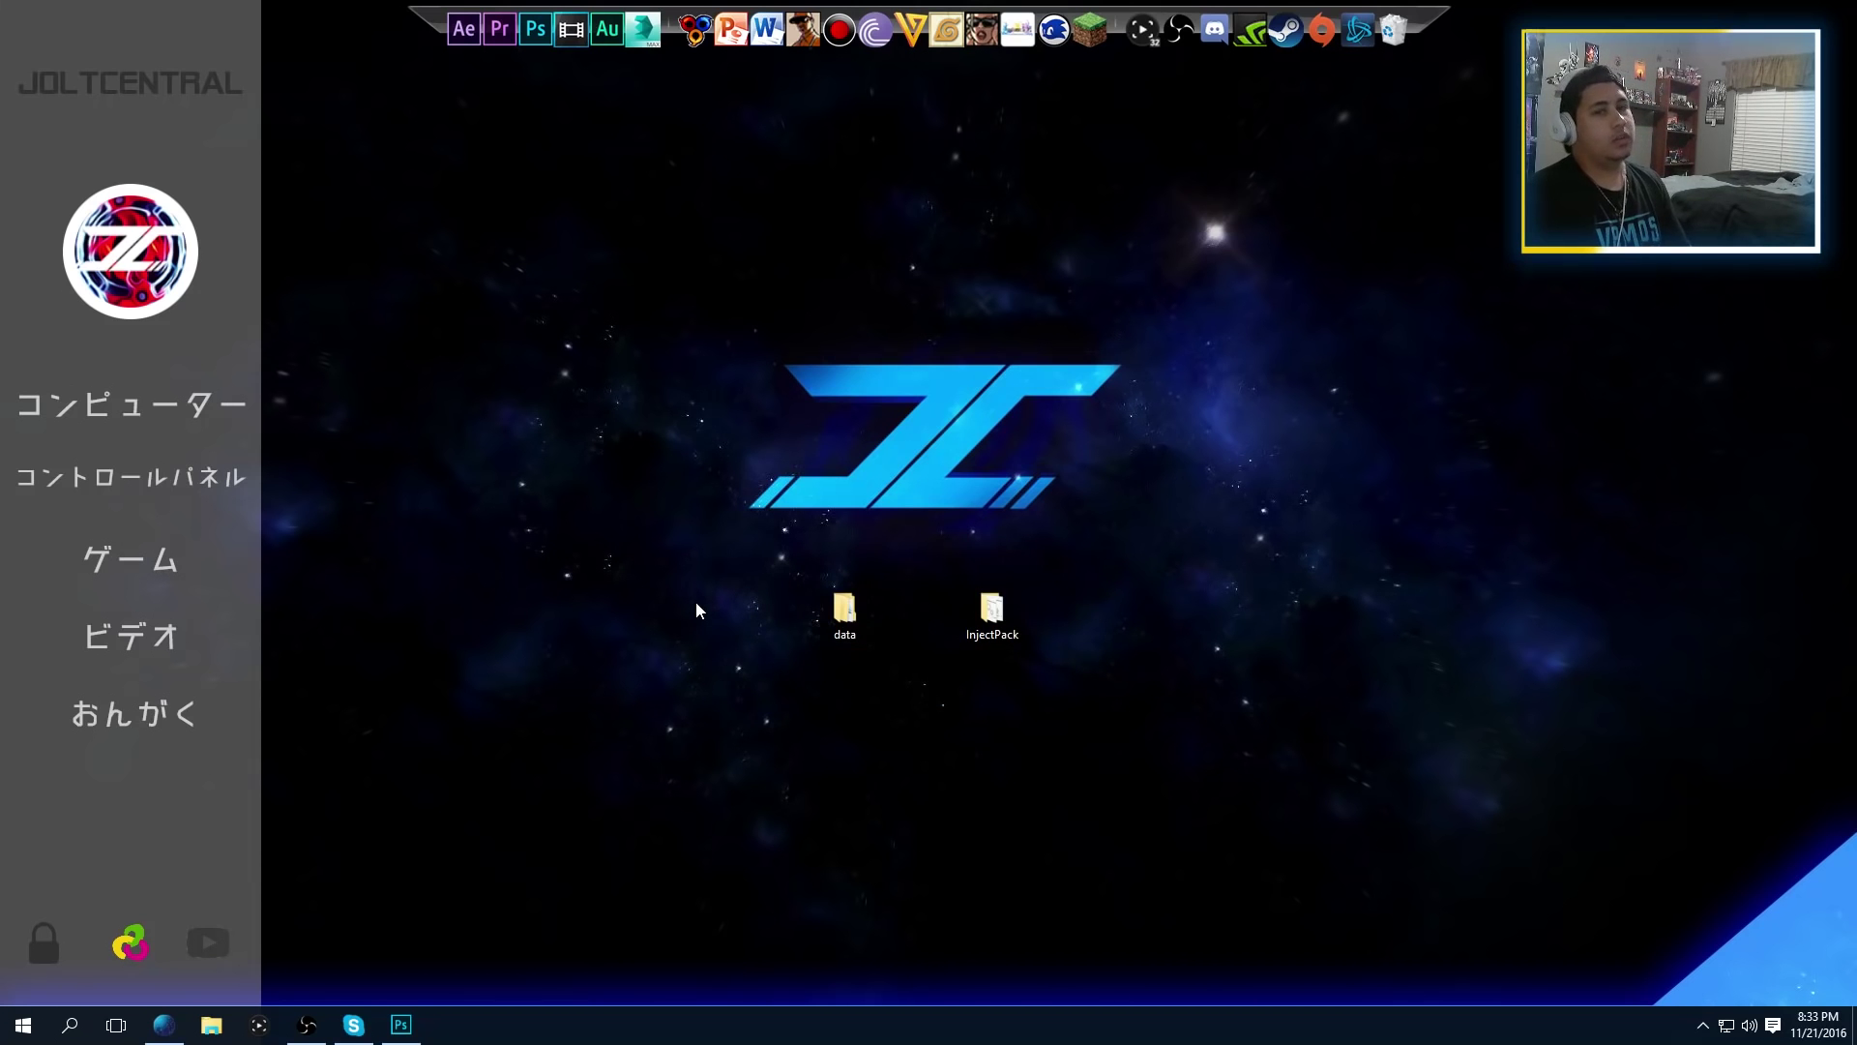